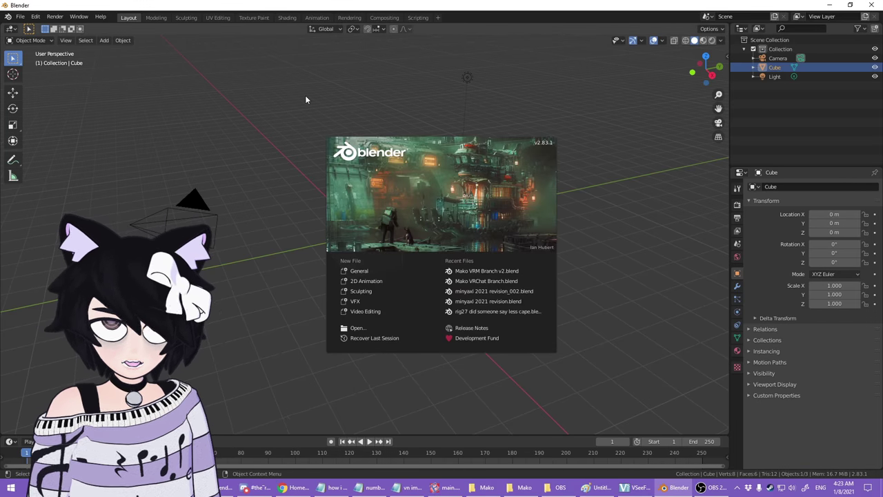
- Dismiss the splash screen and delete the default cube, camera and light
left_click(345, 100)
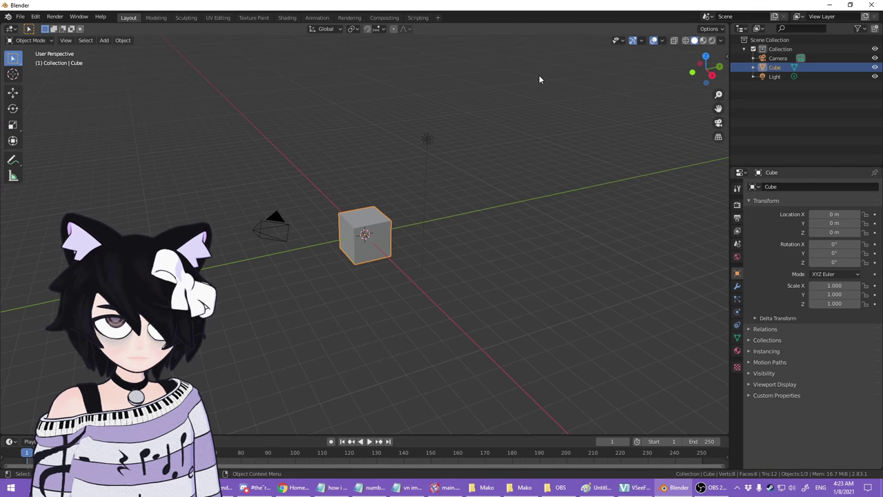
left_click_drag(538, 79, 190, 333)
key("Delete")
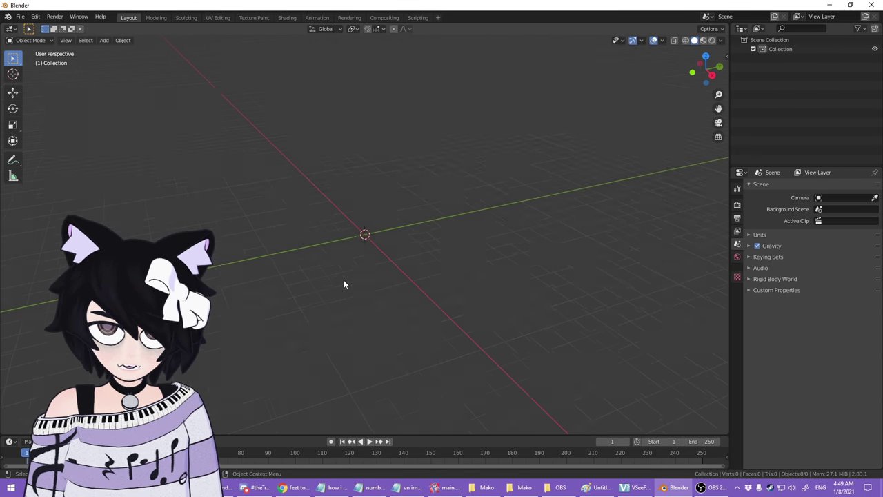
middle_click_drag(370, 257, 361, 299)
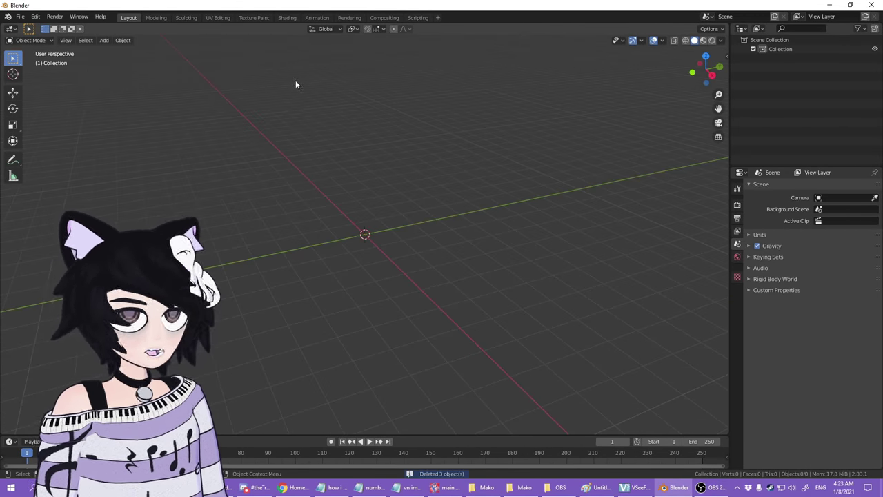
- Add the reference image Mako Turnaround 1.png from the Mako folder to the scene
left_click(104, 42)
mouse_move(136, 156)
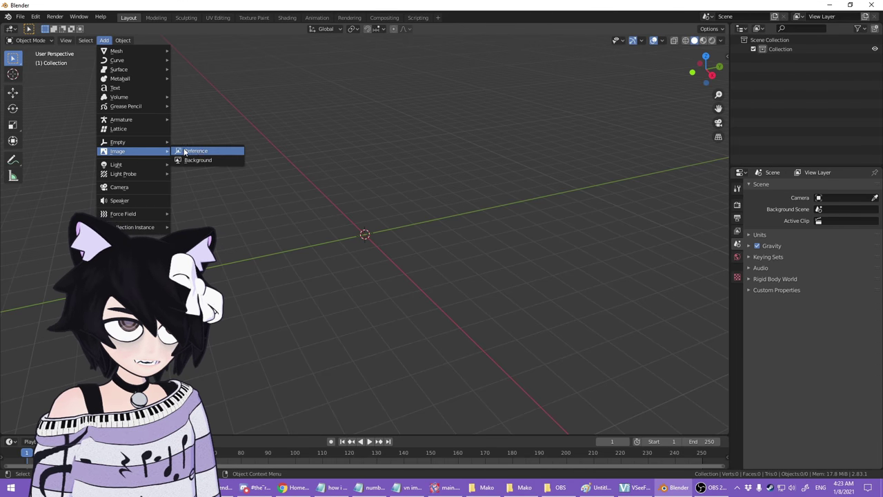
left_click(206, 157)
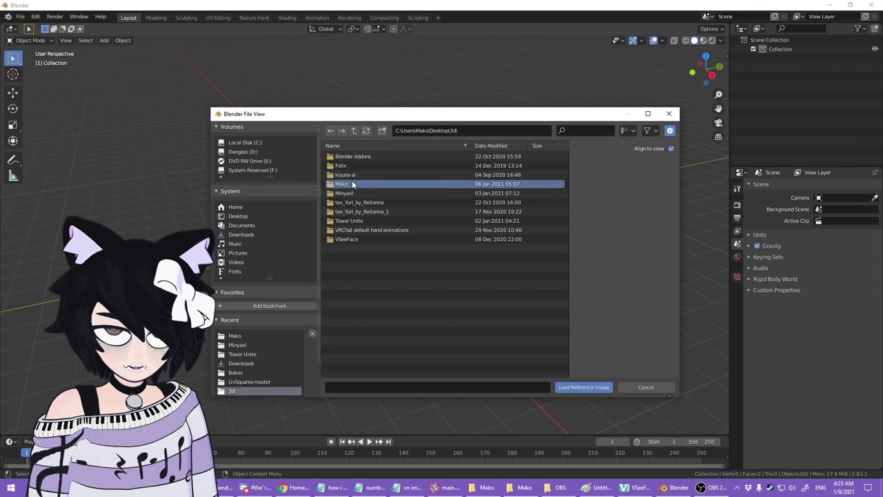
double_click(352, 181)
left_click(363, 165)
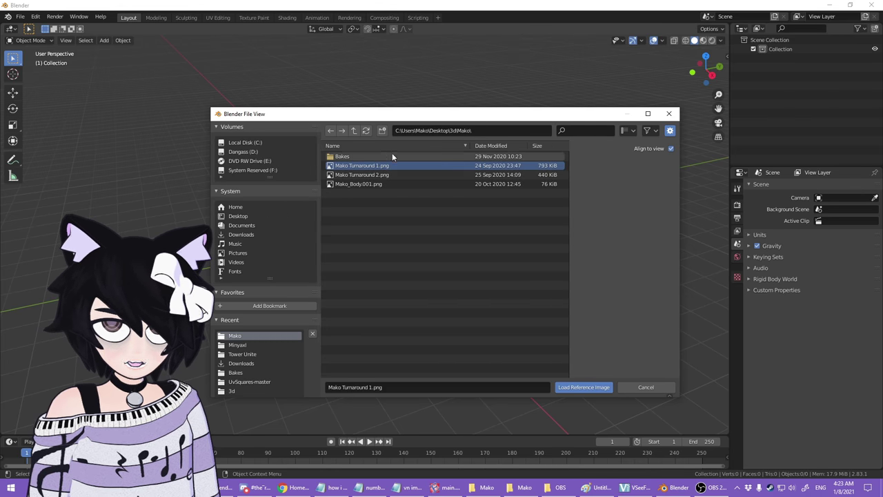
left_click(592, 390)
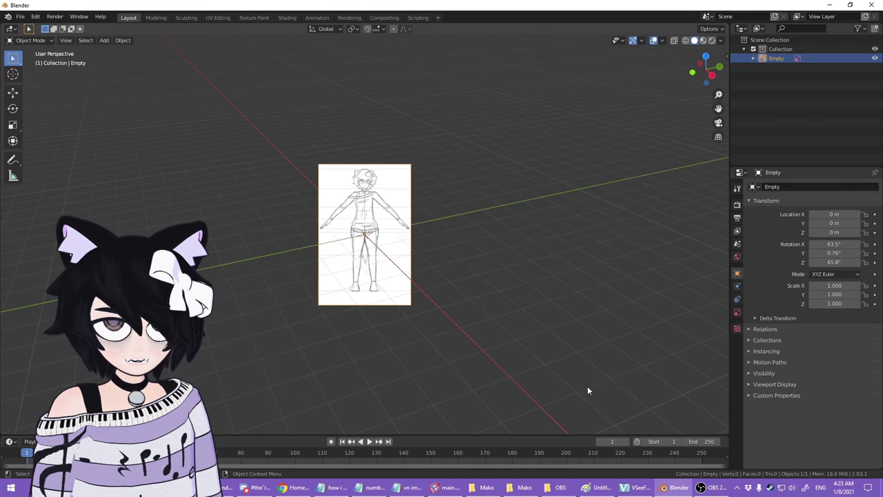
- Set the reference image's X, Y and Z rotation to 0° so it lies flat on the grid
middle_click_drag(598, 264, 540, 267)
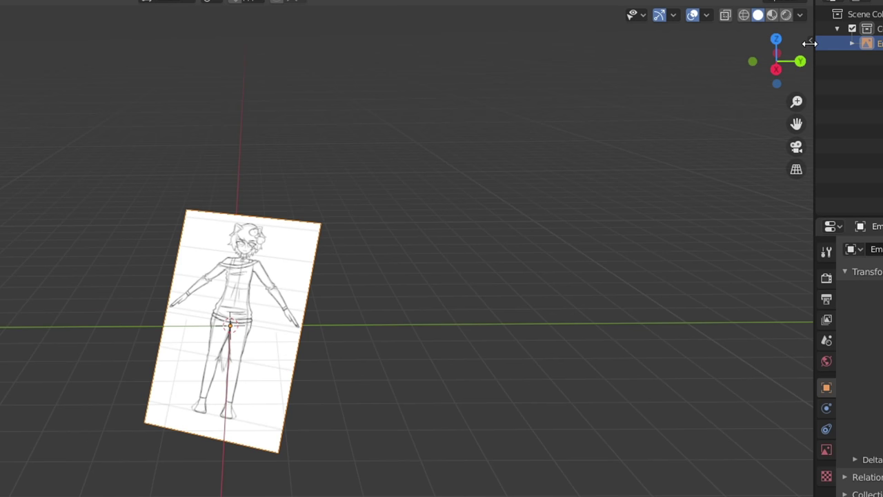
left_click(811, 41)
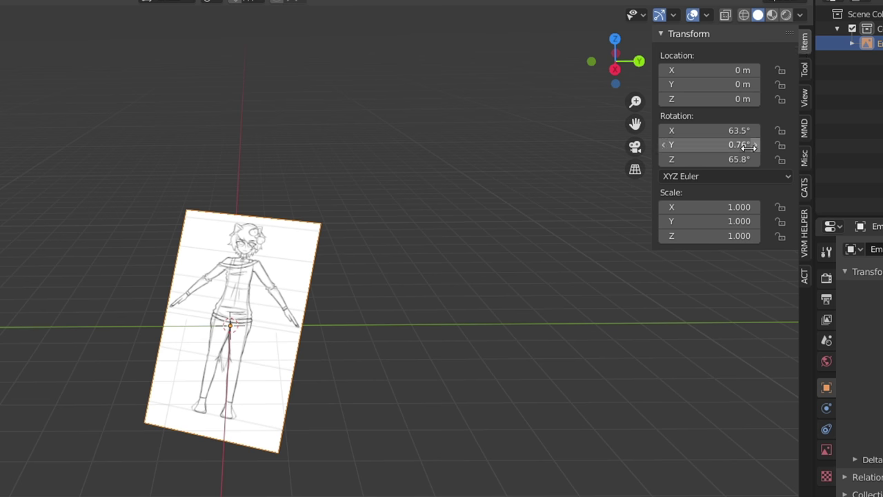
key("Return")
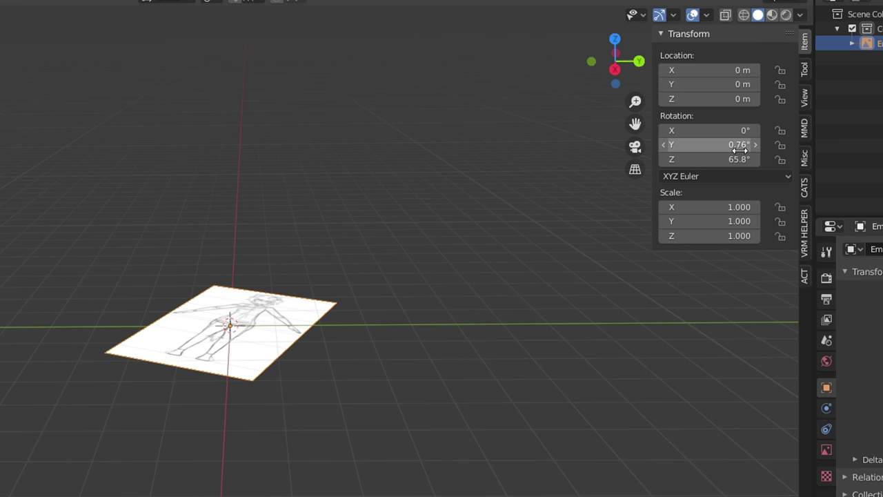
key("Return")
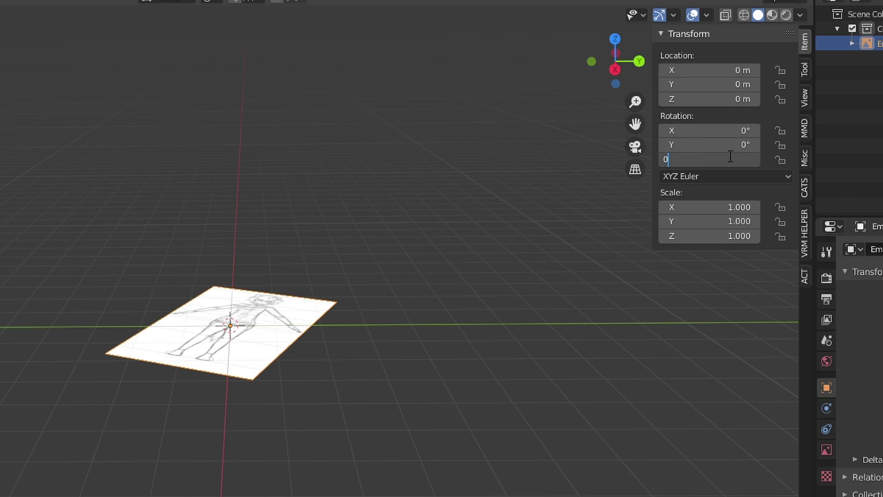
left_click(730, 158)
type("0")
key("Return")
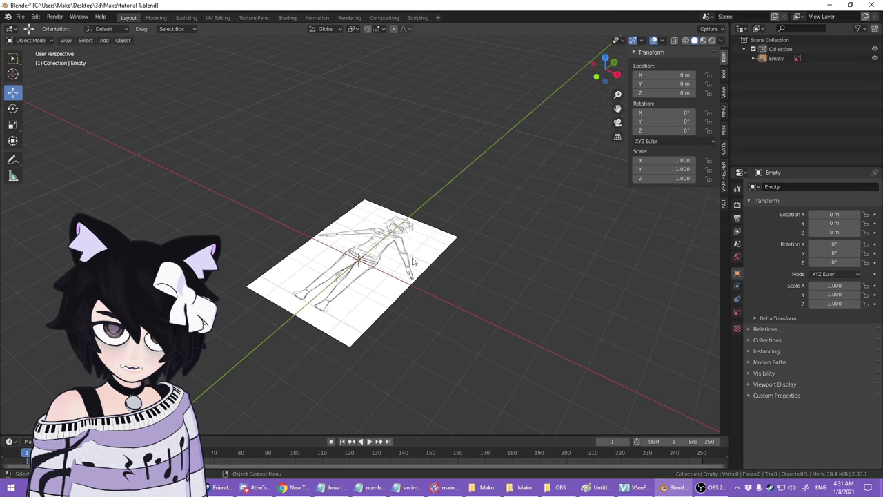
- Examine the flat reference image and its orientation to the axes from several viewing angles
middle_click_drag(366, 305, 316, 368)
middle_click_drag(418, 261, 482, 137)
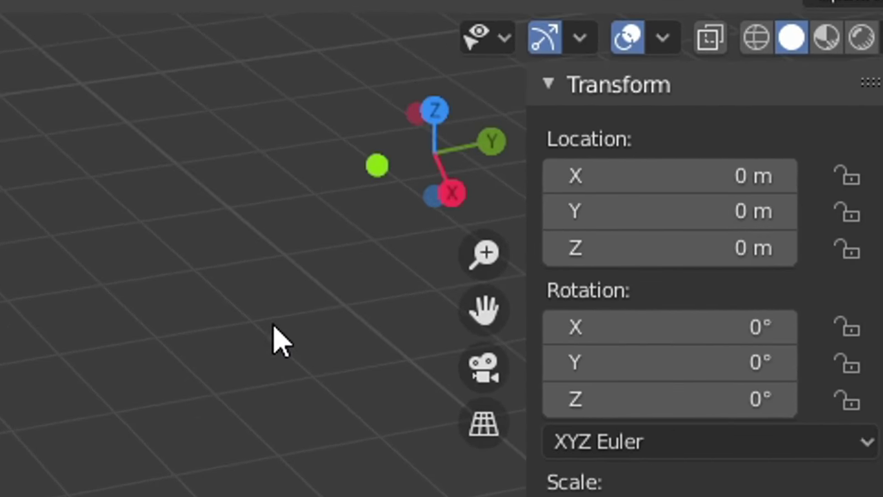
middle_click_drag(395, 237, 459, 252)
middle_click_drag(333, 211, 256, 183)
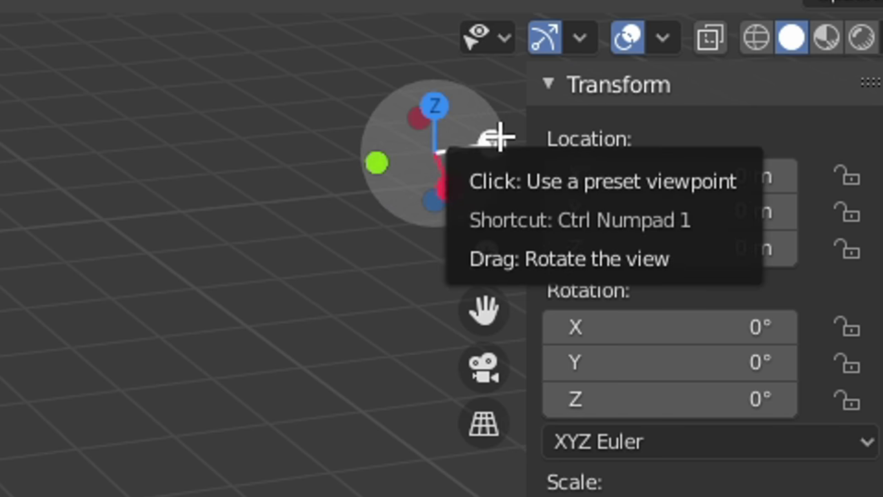
middle_click_drag(407, 190, 476, 250)
left_click(475, 251)
scroll(556, 265, "up", 2)
middle_click_drag(556, 265, 374, 244)
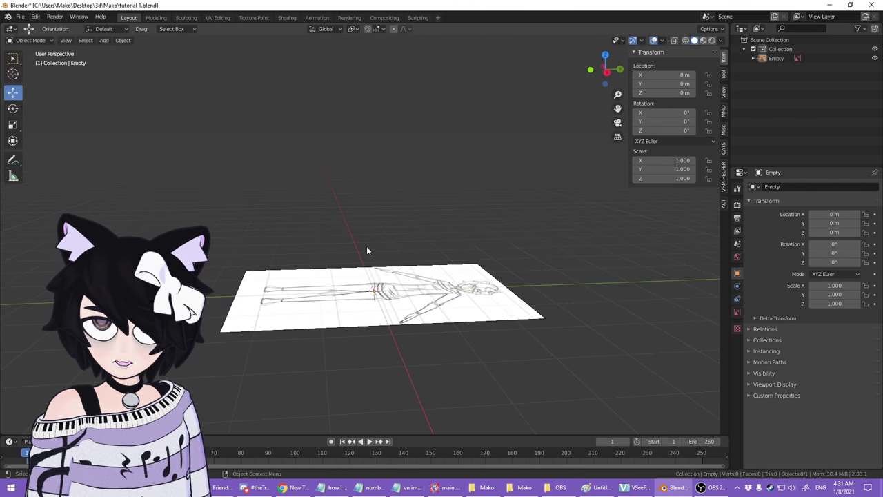
left_click(493, 301)
middle_click_drag(547, 357, 450, 315)
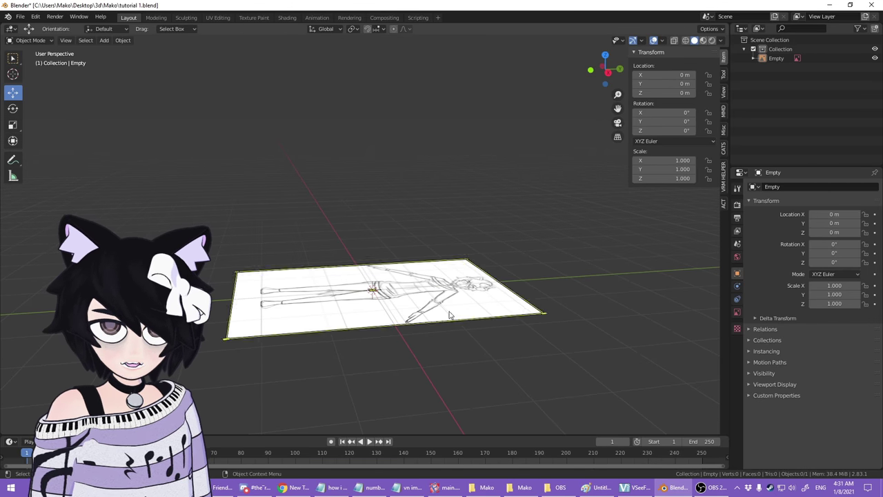
scroll(397, 280, "down", 2)
- Try rotating the reference image upright about the X axis with the Rotate tool, and undo it
left_click(410, 274)
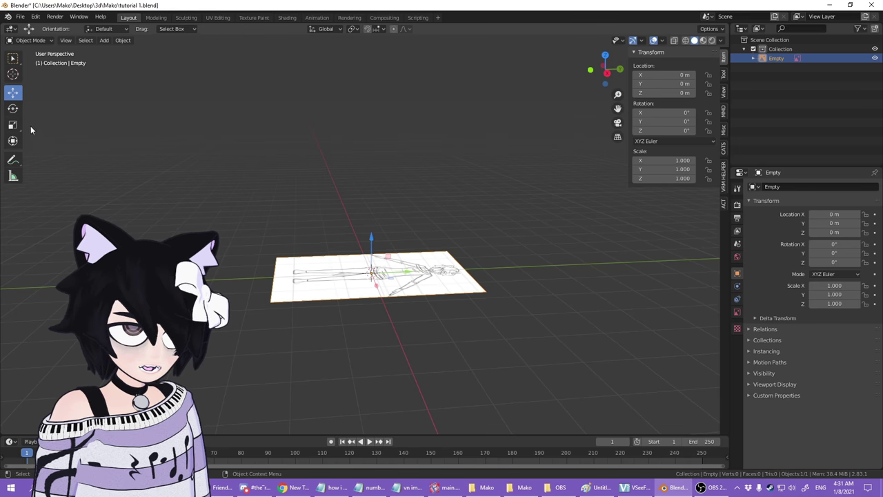
left_click(14, 114)
left_click_drag(390, 244, 360, 239)
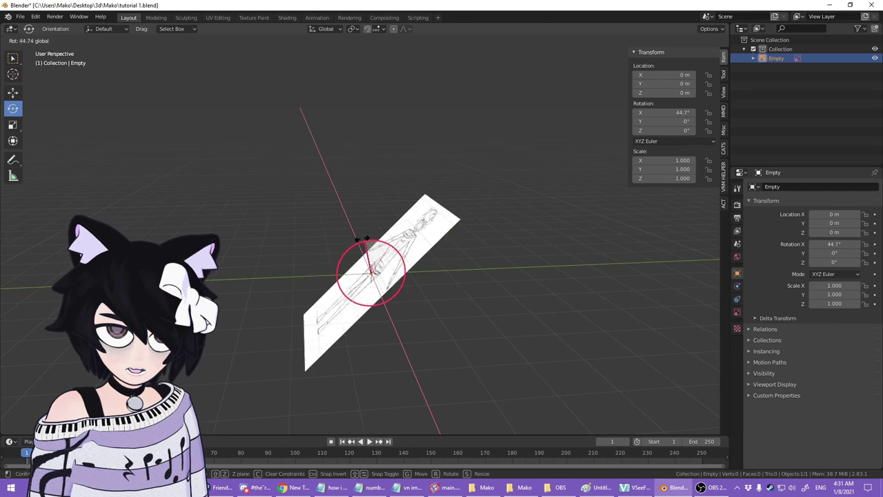
mouse_move(388, 169)
left_mouse_down()
mouse_move(316, 165)
mouse_move(378, 178)
left_mouse_up()
key("ctrl+z")
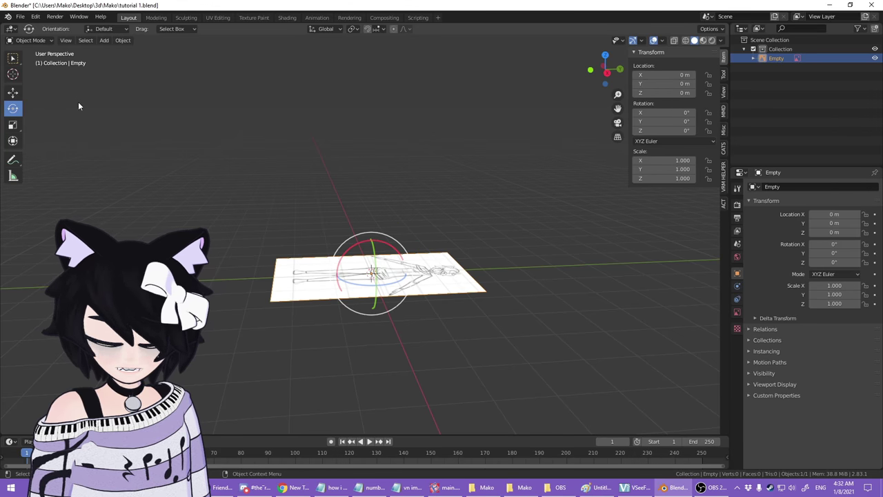
- Activate the Move tool and set the reference image's X rotation to 90° so it stands upright
left_click(12, 95)
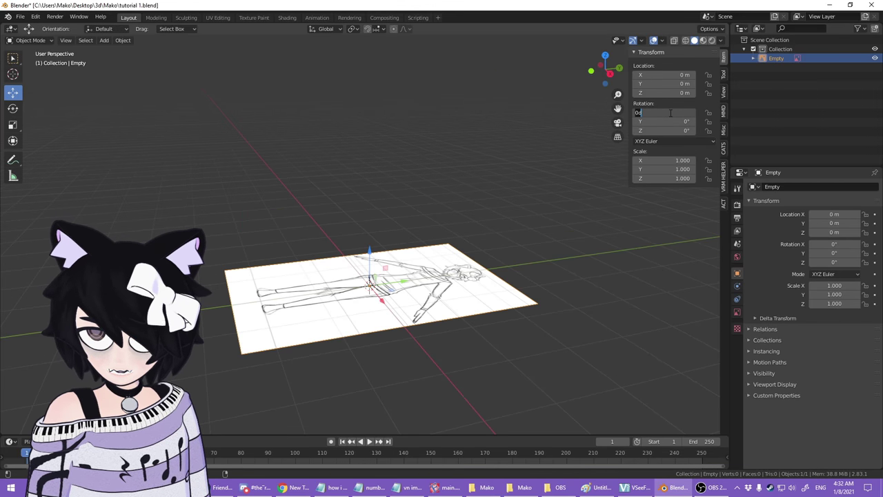
key("Return")
middle_click_drag(278, 238, 534, 195)
scroll(518, 227, "down", 5)
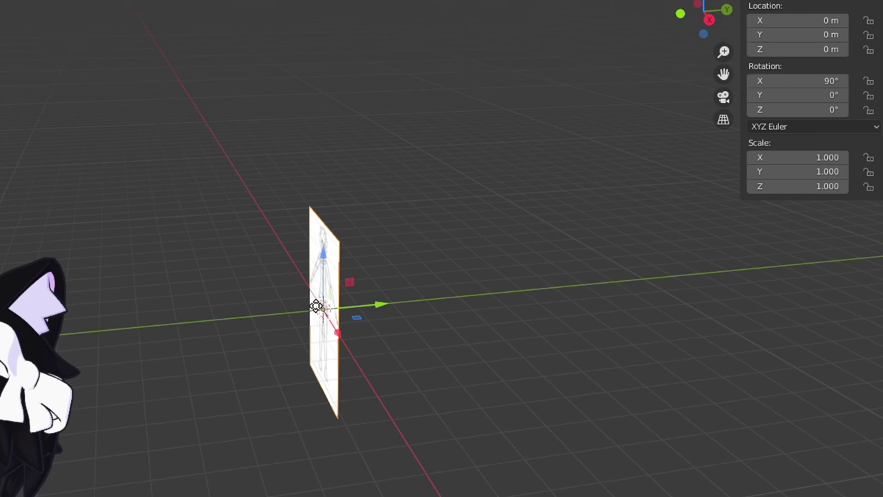
- Try moving the reference image freely away from the origin, and undo the move
left_click_drag(320, 306, 518, 114)
middle_click_drag(518, 114, 314, 215)
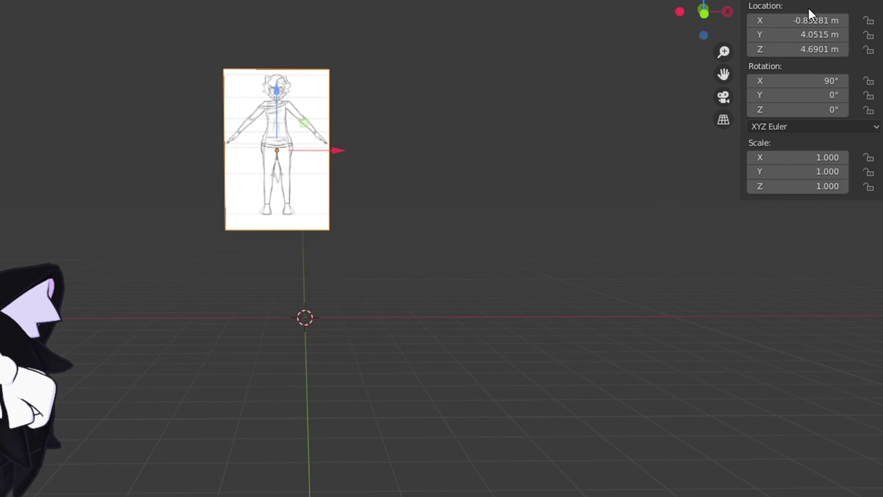
key("ctrl+z")
- Move the reference image back along Y to about 7.73 m and up along Z to about 1.66 m
middle_click_drag(472, 220, 412, 310)
left_click_drag(389, 304, 660, 345)
middle_click_drag(726, 339, 223, 332)
left_click_drag(224, 342, 214, 259)
middle_click_drag(531, 311, 414, 293)
middle_click_drag(365, 238, 309, 265)
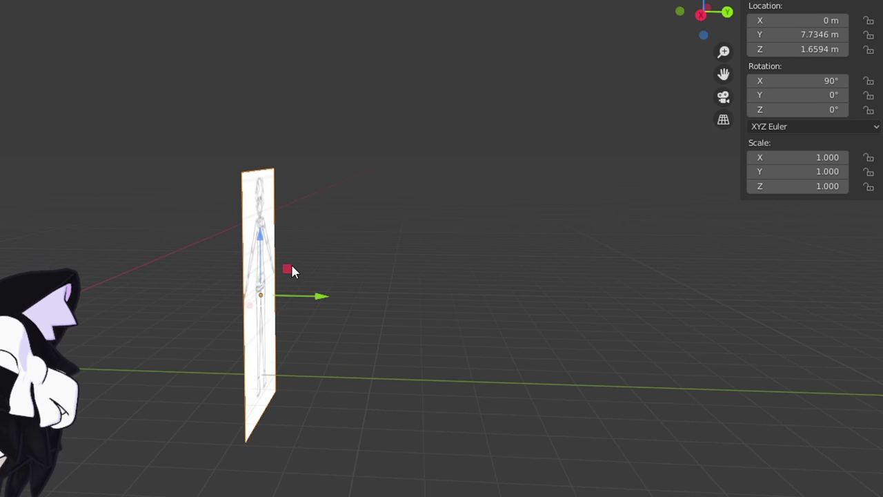
- Move the reference image within the YZ plane to about 9.29 m in Y and 2.07 m in Z
left_click_drag(291, 267, 452, 254)
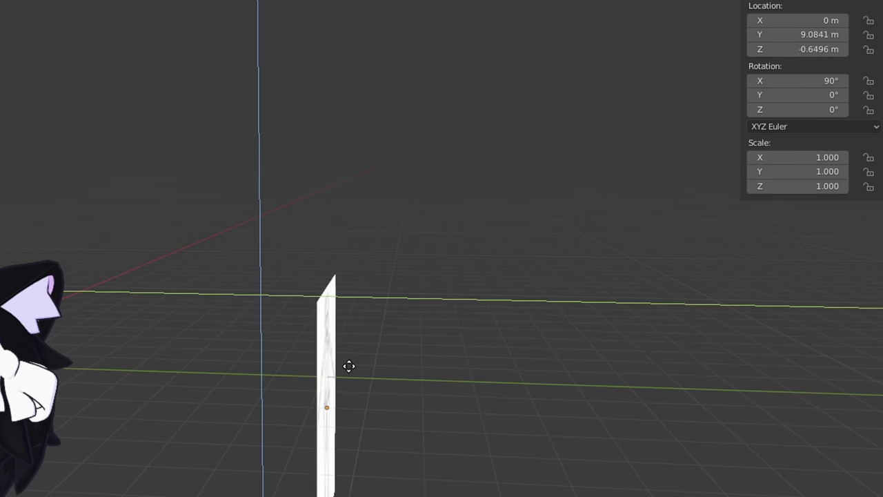
left_click(573, 339)
middle_click_drag(573, 339, 585, 229)
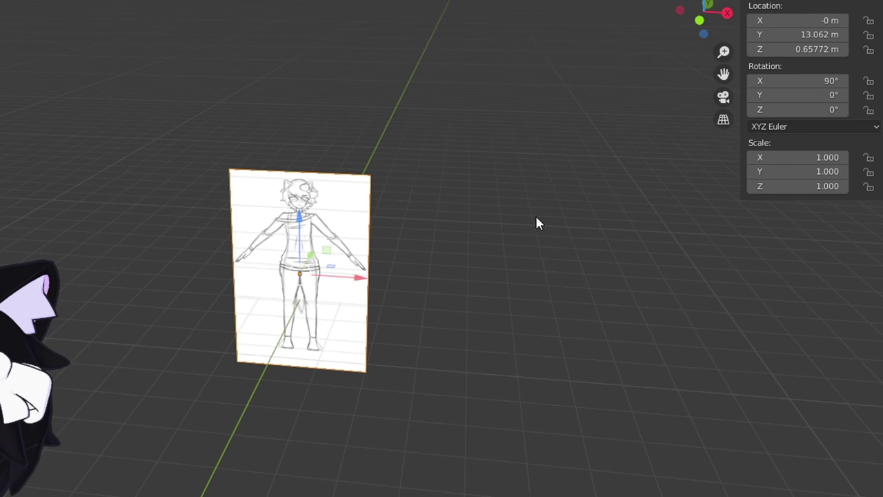
middle_click_drag(358, 276, 192, 424)
middle_click_drag(164, 192, 367, 179)
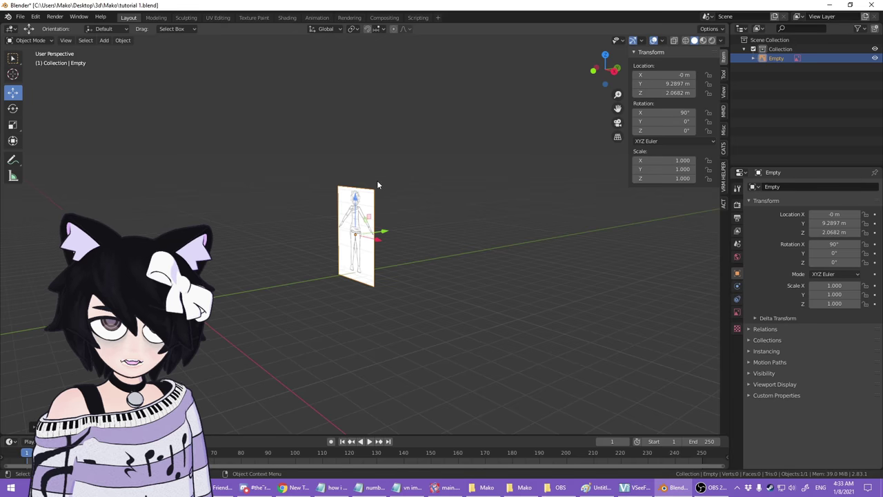
- Add a cube mesh at the world origin in front of the reference image
middle_click_drag(394, 203, 101, 52)
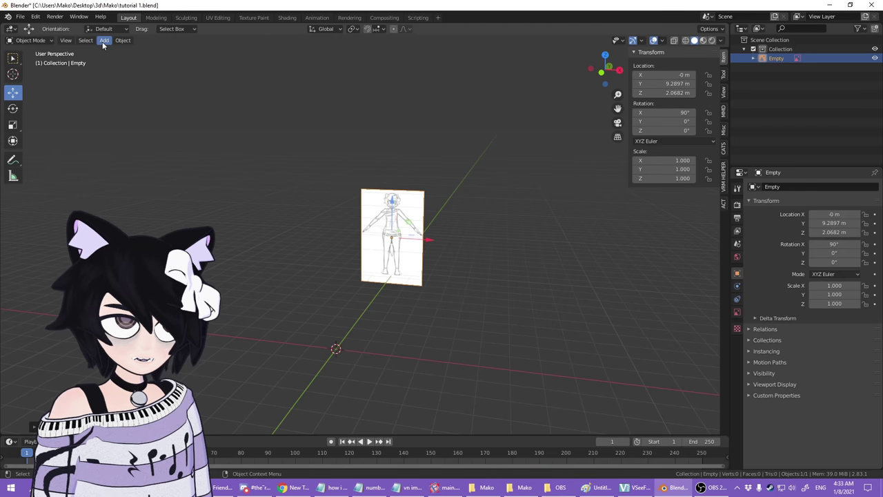
left_click(104, 40)
mouse_move(116, 50)
left_click(189, 60)
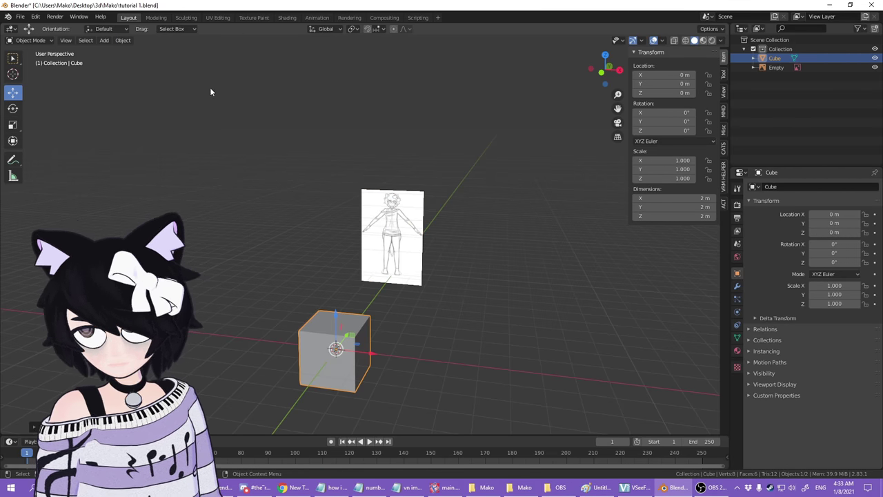
- Compare the cube's size and Z dimension with the character in the reference image
scroll(413, 212, "up", 4)
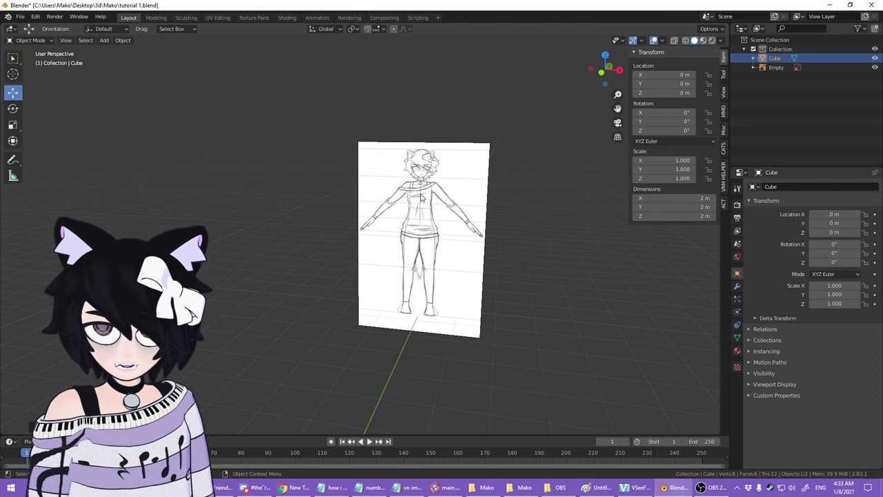
middle_click_drag(498, 223, 419, 249, "shift")
scroll(351, 240, "up", 2)
scroll(351, 239, "down", 2)
middle_click_drag(351, 238, 447, 264)
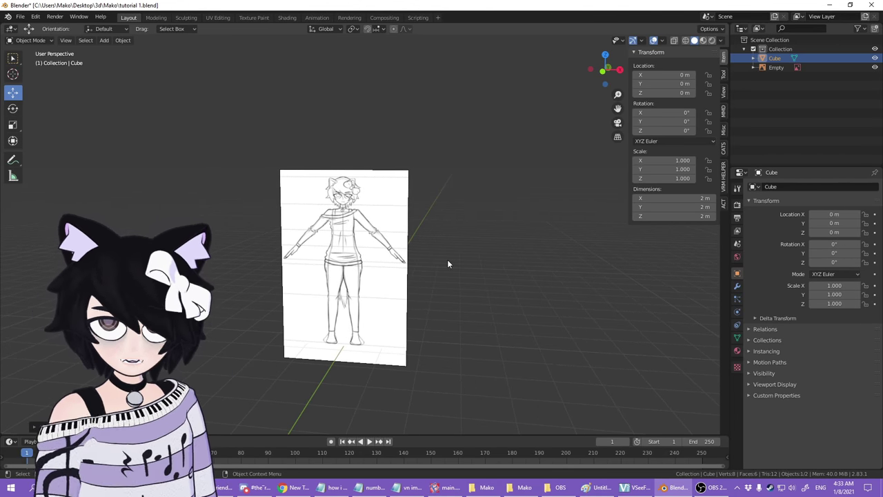
middle_click_drag(451, 256, 523, 167, "shift")
middle_click_drag(531, 205, 498, 246)
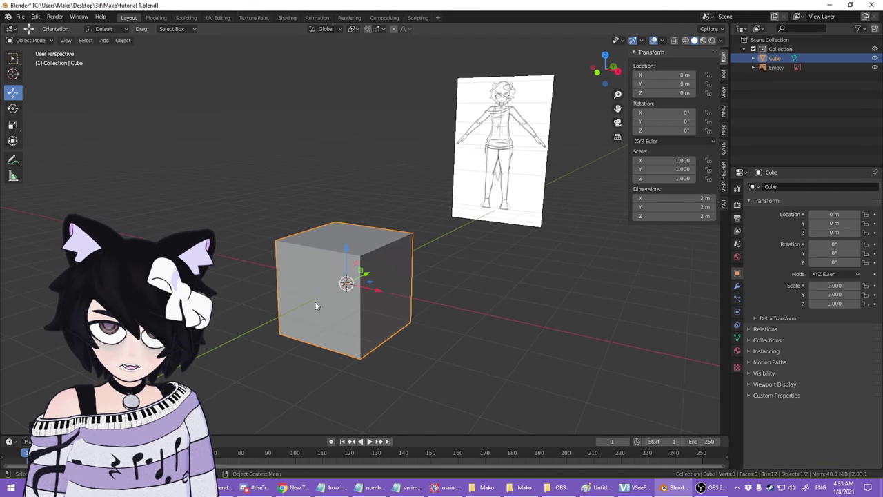
scroll(314, 302, "up", 4)
middle_click_drag(552, 255, 532, 217, "shift")
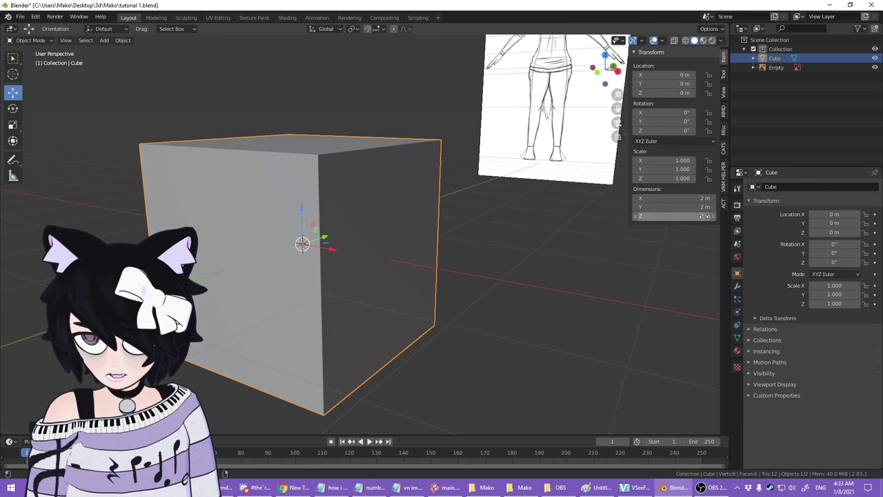
middle_click_drag(523, 178, 530, 238, "shift")
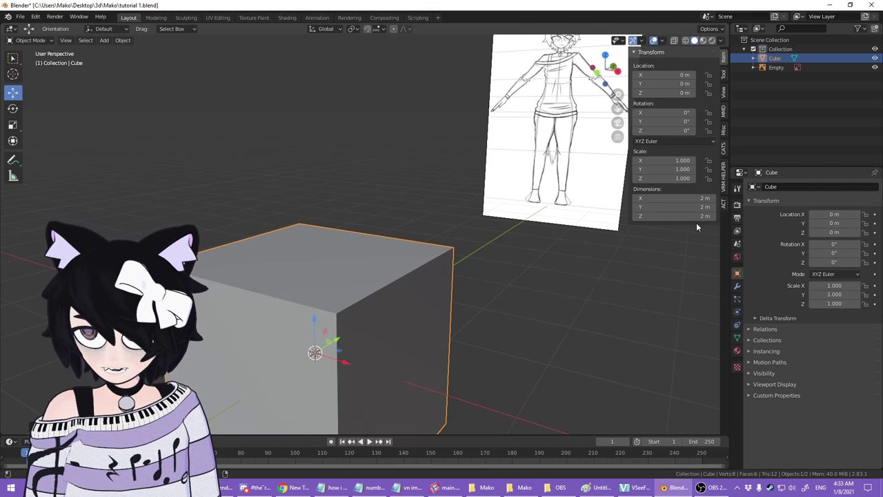
middle_click_drag(524, 172, 475, 191)
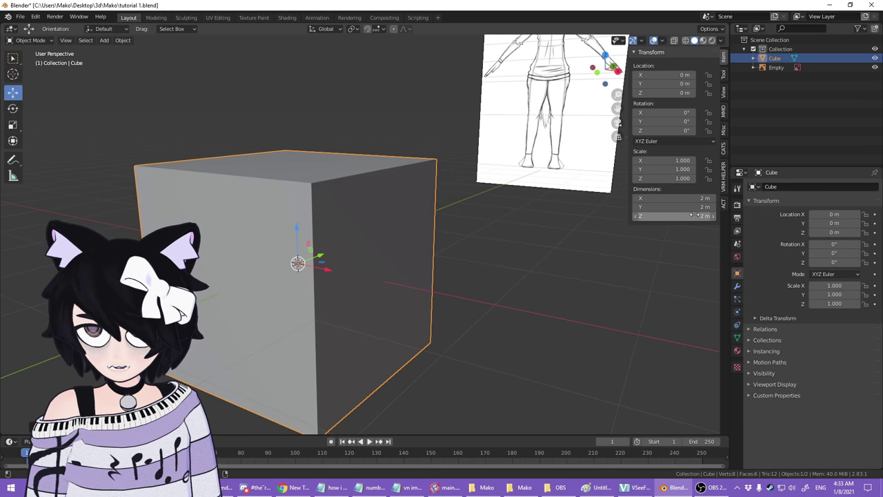
middle_click_drag(439, 151, 459, 194, "shift")
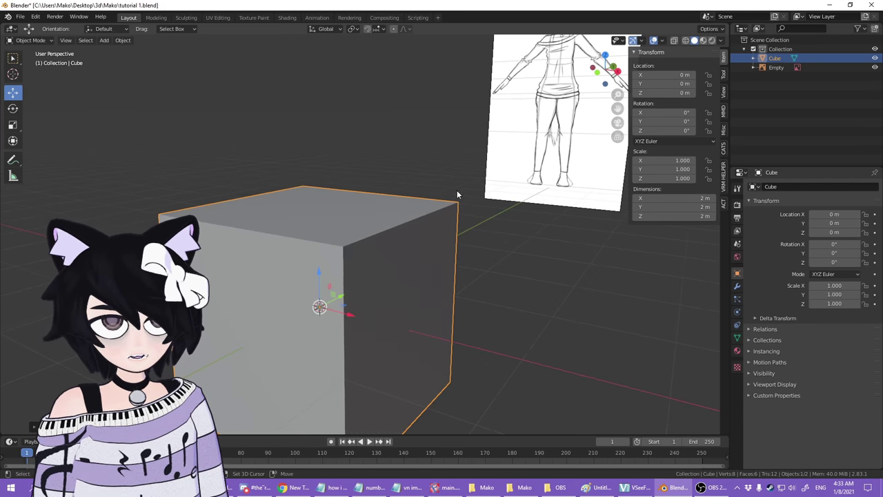
- Switch to Chrome and search Google for a feet to meters conversion
left_click(295, 487)
left_click(422, 190)
type("feet to meters")
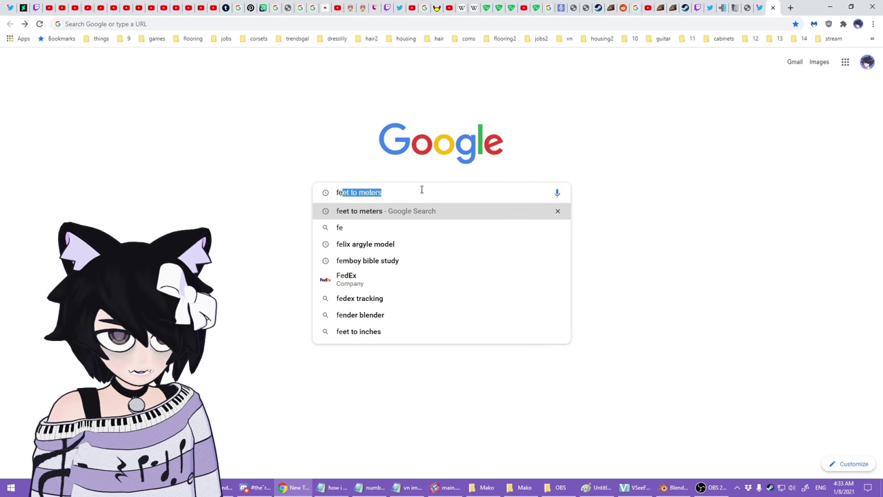
left_click(106, 154)
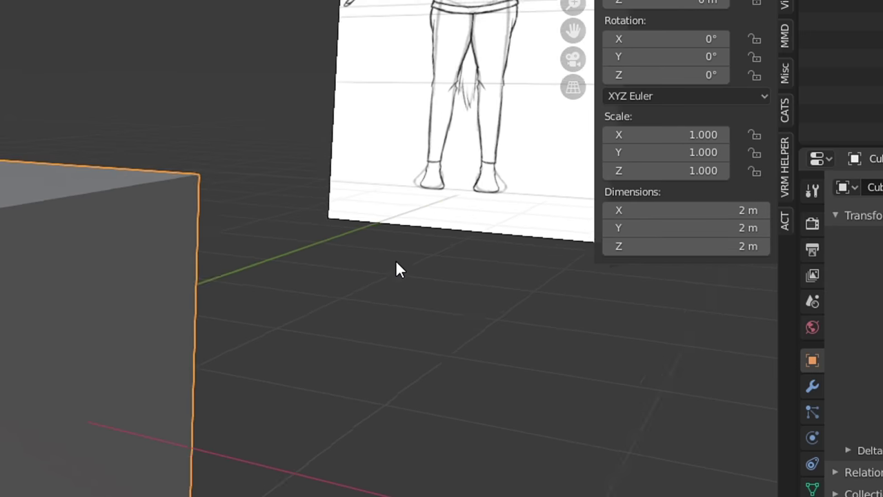
- Back in Blender, set the cube's Z dimension to 1.83 m
left_click(712, 246)
type("1.83")
key("Return")
- Examine the resized cube's height against the character reference image from several angles
scroll(485, 267, "down", 6)
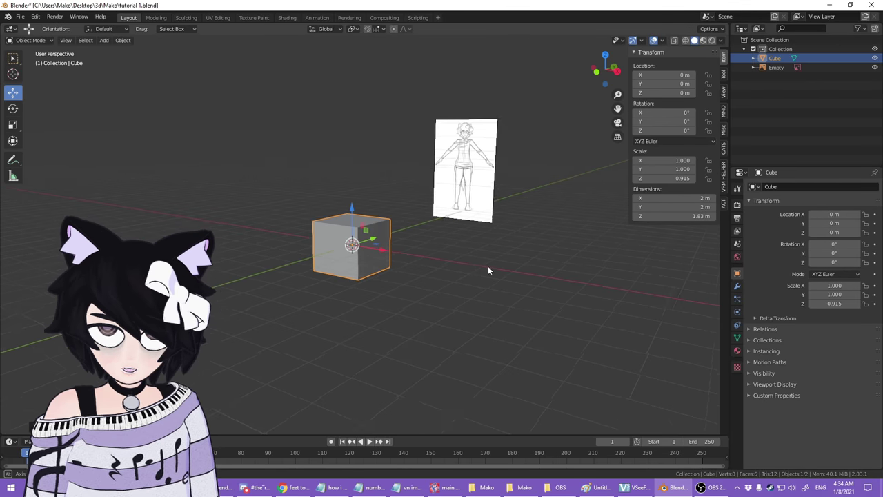
middle_click_drag(484, 268, 492, 220)
scroll(492, 214, "up", 1)
middle_click_drag(488, 136, 454, 222, "shift")
middle_click_drag(502, 239, 481, 227)
scroll(389, 298, "up", 3)
middle_click_drag(401, 406, 409, 338, "shift")
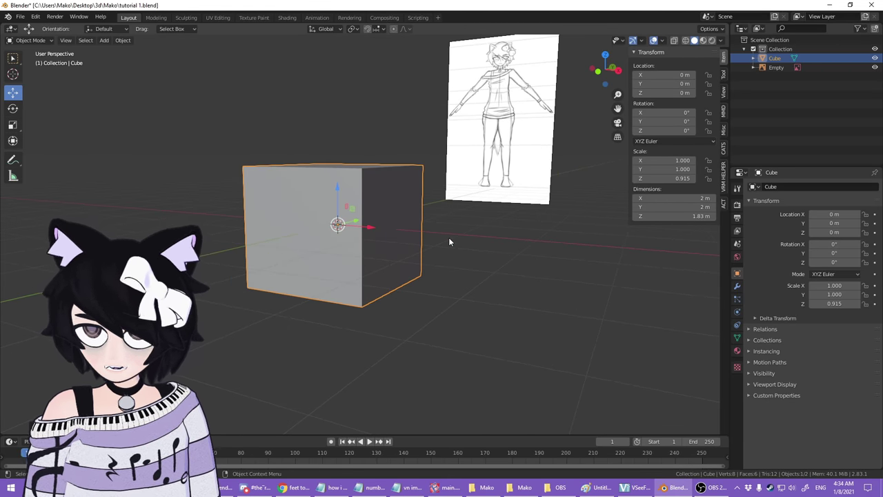
middle_click_drag(485, 198, 479, 225)
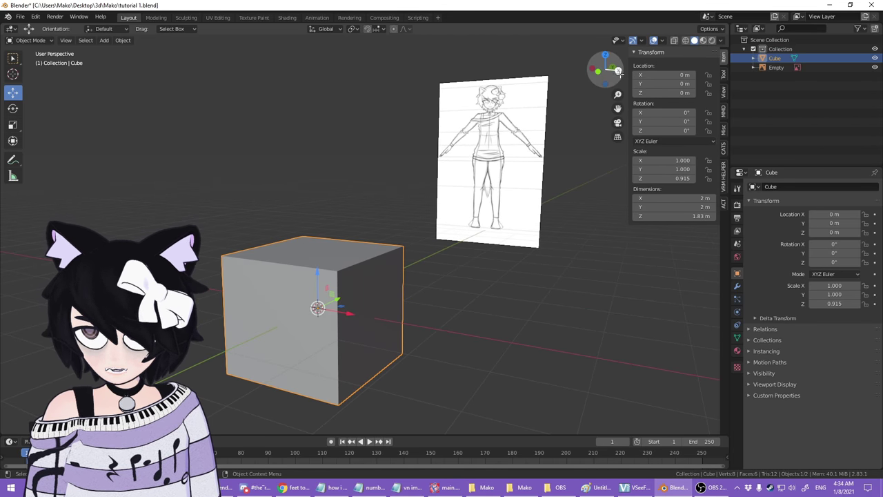
left_click(619, 72)
left_click(592, 69)
middle_click_drag(540, 121, 437, 215)
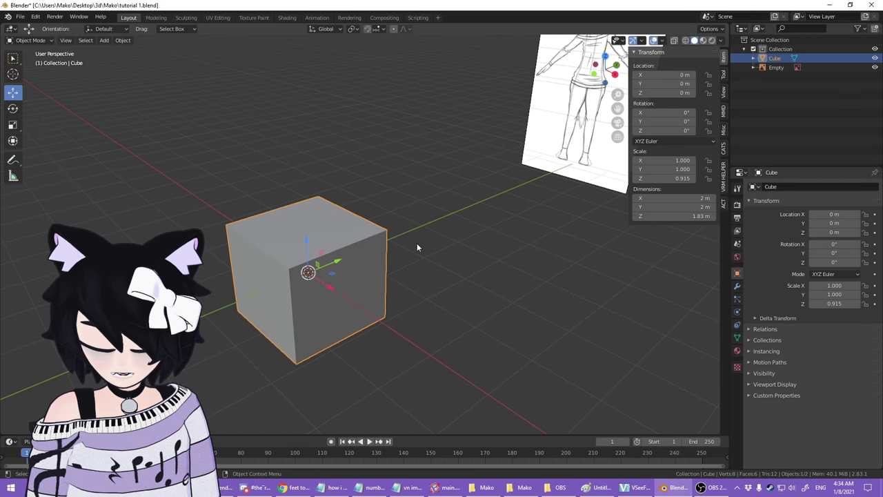
- In front view, raise the cube along Z to about 0.91 m so it rests roughly on the ground line
key("KP_1")
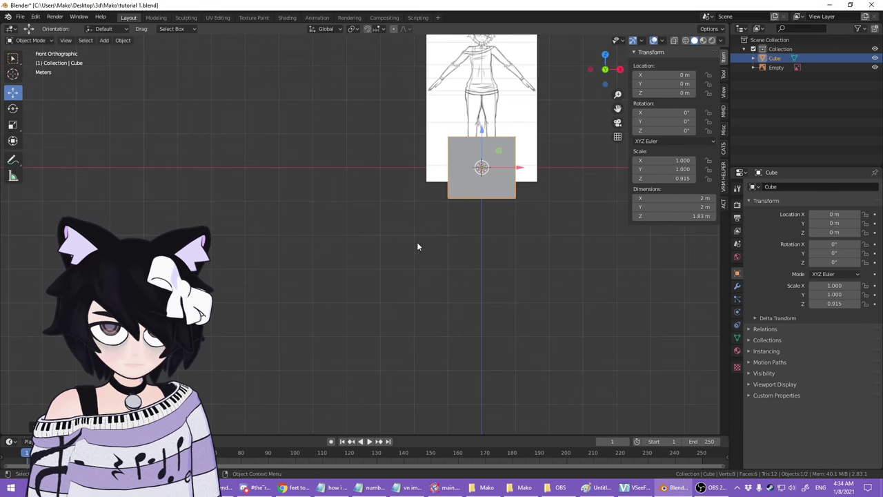
middle_click_drag(367, 277, 349, 303, "shift")
scroll(365, 314, "up", 5)
middle_click_drag(394, 322, 381, 223, "shift")
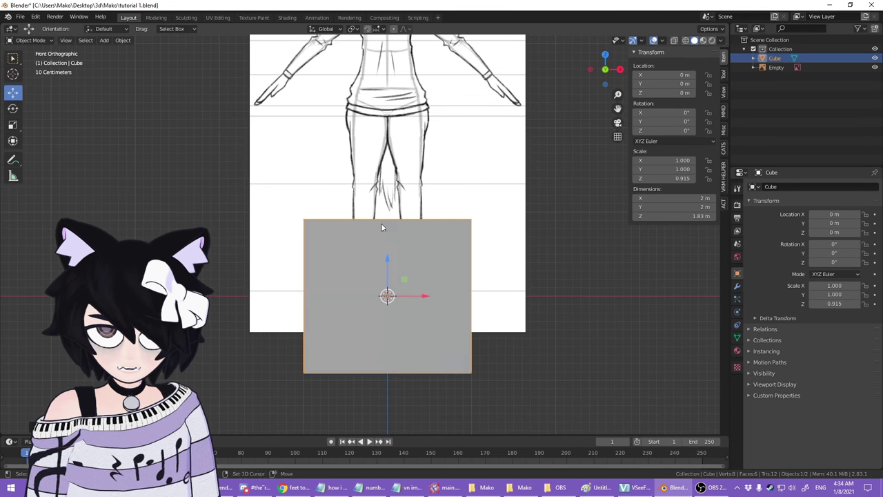
scroll(389, 248, "up", 3)
middle_click_drag(408, 314, 375, 214, "shift")
left_click_drag(376, 218, 367, 76)
- Raise the reference image along Z to about 4.53 m, clear of the cube
scroll(367, 77, "down", 5)
middle_click_drag(366, 77, 431, 163, "shift")
left_click(404, 190)
scroll(403, 190, "down", 1)
left_click_drag(419, 169, 418, 48)
- Select the cube and examine closely how its bottom edge lines up with the red X axis line
left_click(421, 254)
scroll(430, 296, "up", 8)
middle_click_drag(430, 296, 441, 223, "shift")
scroll(429, 240, "up", 8)
middle_click_drag(372, 300, 323, 249, "shift")
scroll(376, 250, "up", 9)
scroll(375, 251, "up", 3)
scroll(308, 272, "down", 2)
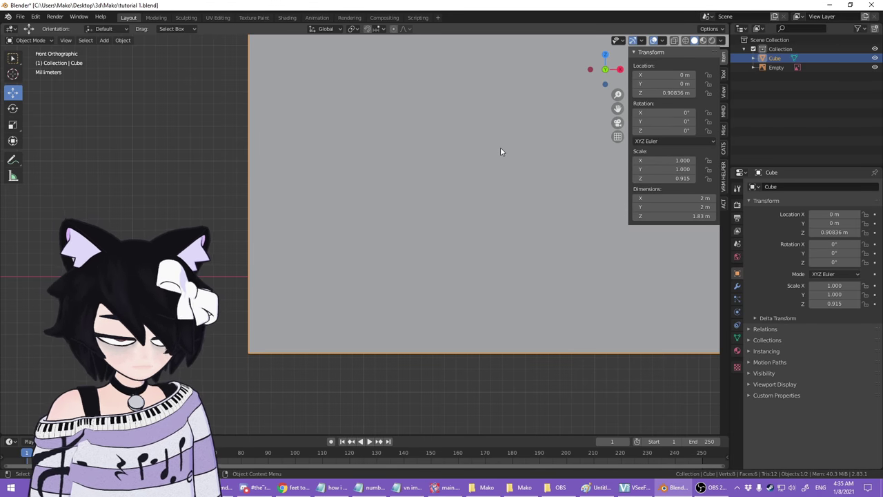
scroll(422, 194, "down", 3)
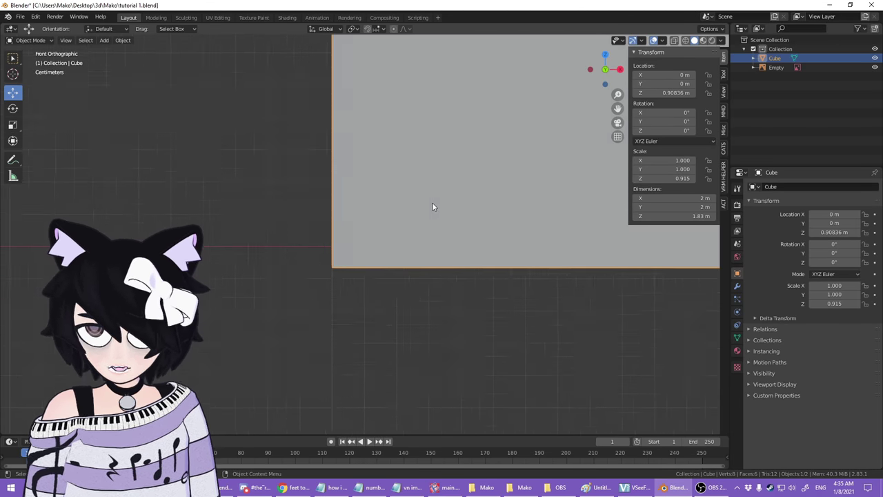
left_click(15, 110)
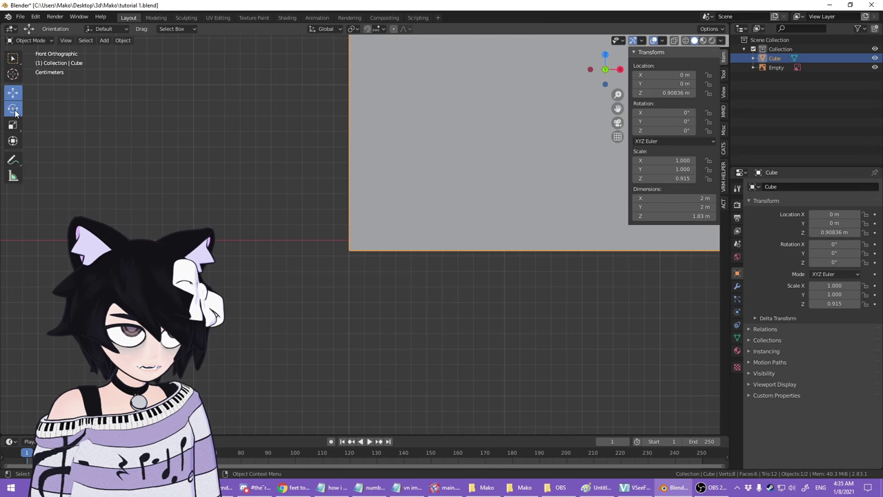
scroll(561, 187, "down", 6)
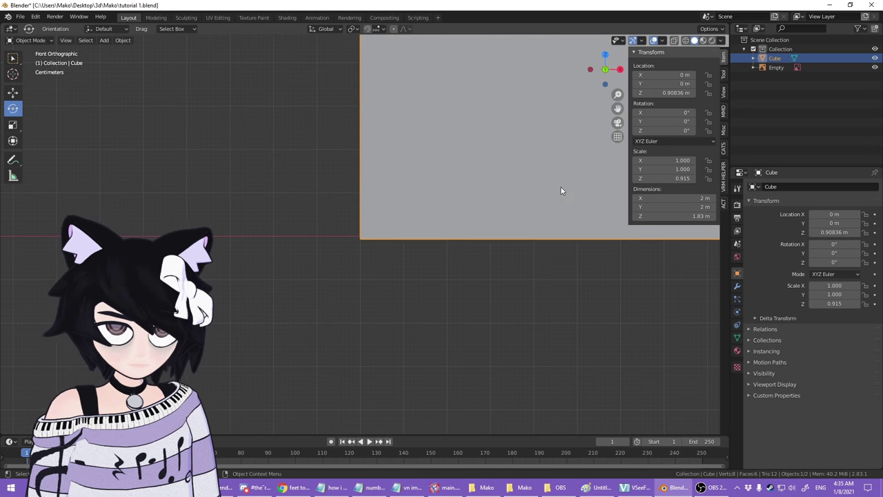
left_click(12, 93)
scroll(413, 176, "up", 3)
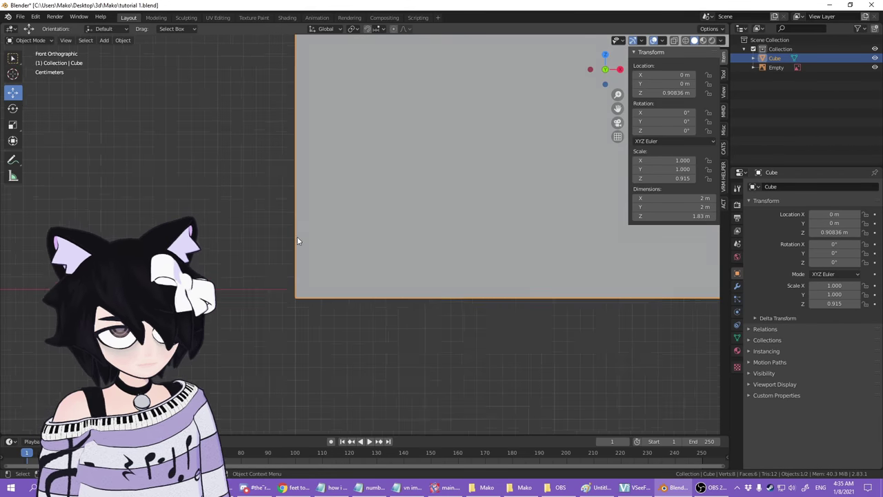
scroll(345, 256, "up", 4)
scroll(386, 276, "down", 4)
scroll(352, 334, "up", 2)
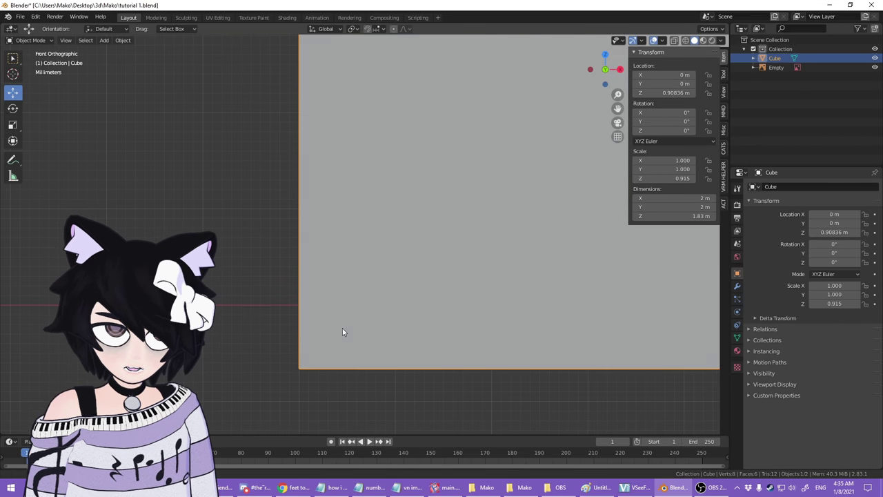
key("g")
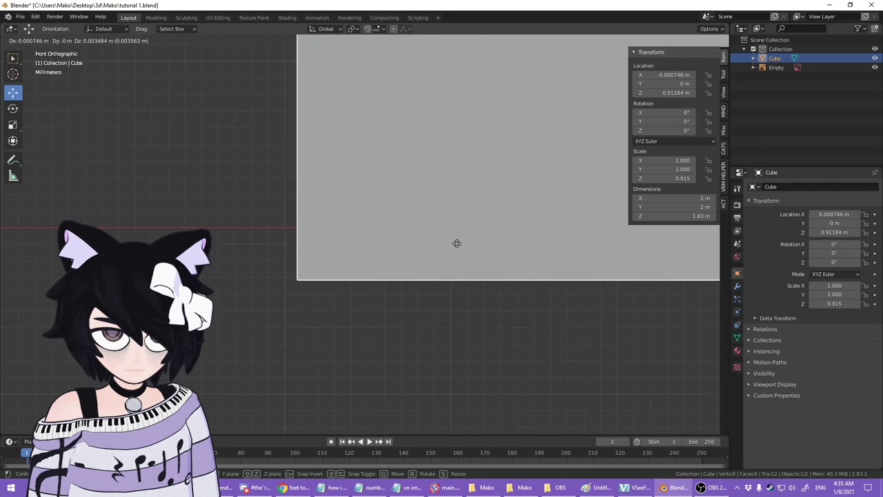
right_click(453, 158)
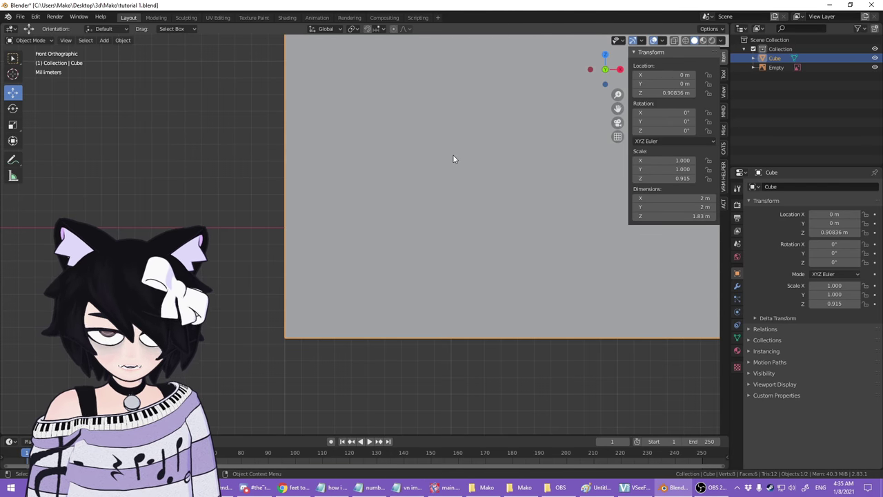
- Move the cube up along Z only to 0.915 m so its bottom edge sits on the X axis line
middle_click_drag(537, 209, 525, 193, "shift")
key("g")
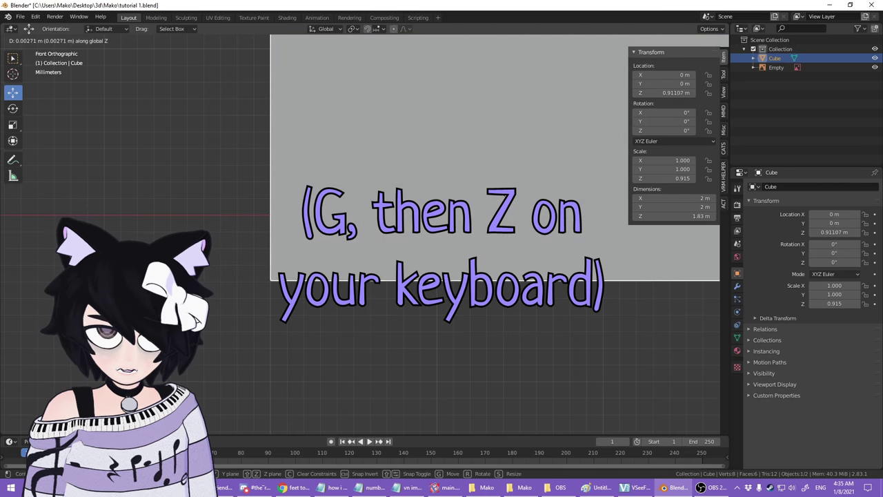
left_click(478, 75)
- Inspect the cube's bottom edge, top edge and position below the reference image
scroll(368, 255, "down", 5)
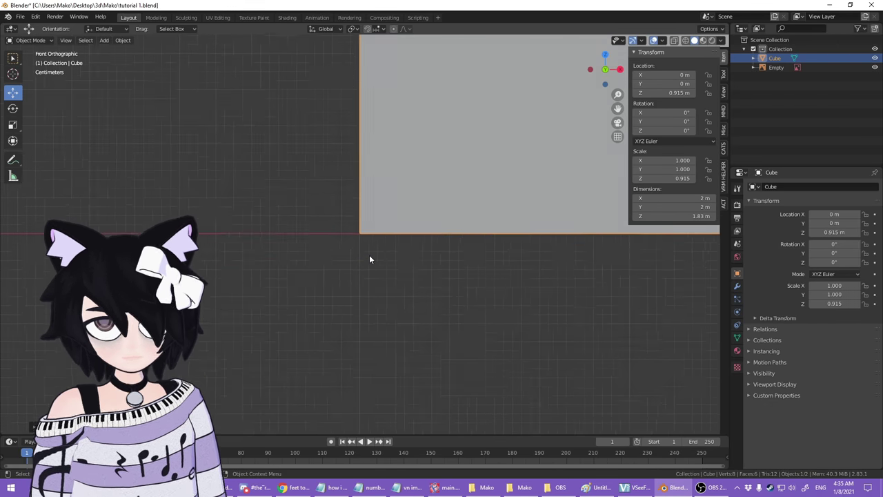
middle_click_drag(367, 210, 346, 231, "shift")
middle_click_drag(454, 311, 339, 255, "shift")
scroll(352, 300, "up", 3)
scroll(352, 302, "up", 3)
middle_click_drag(229, 306, 462, 345, "shift")
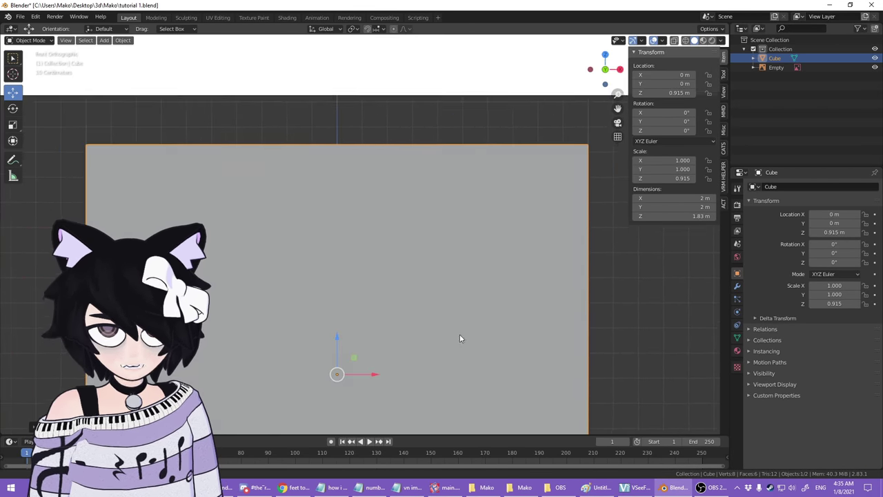
scroll(461, 345, "down", 3)
scroll(420, 260, "down", 3)
- Lower the reference image to about 2.00 m in Z and shift it beside the cube to about -1.67 m in X
left_click(378, 160)
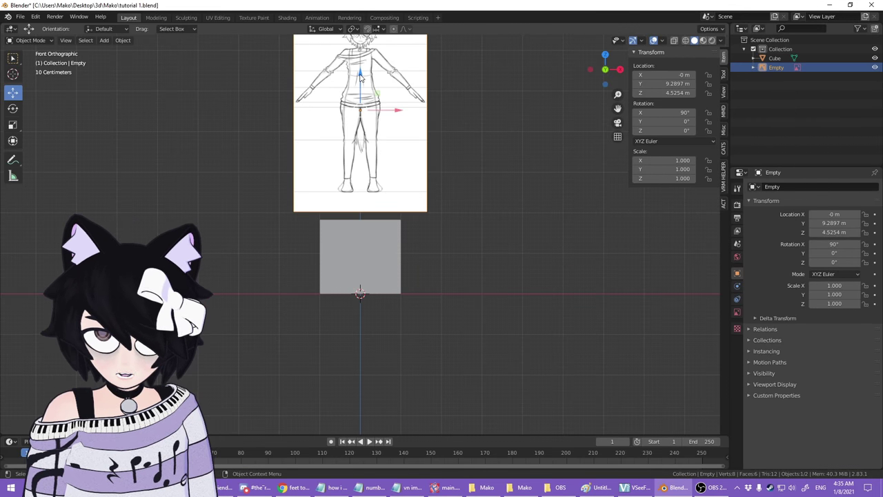
key("g")
key("z")
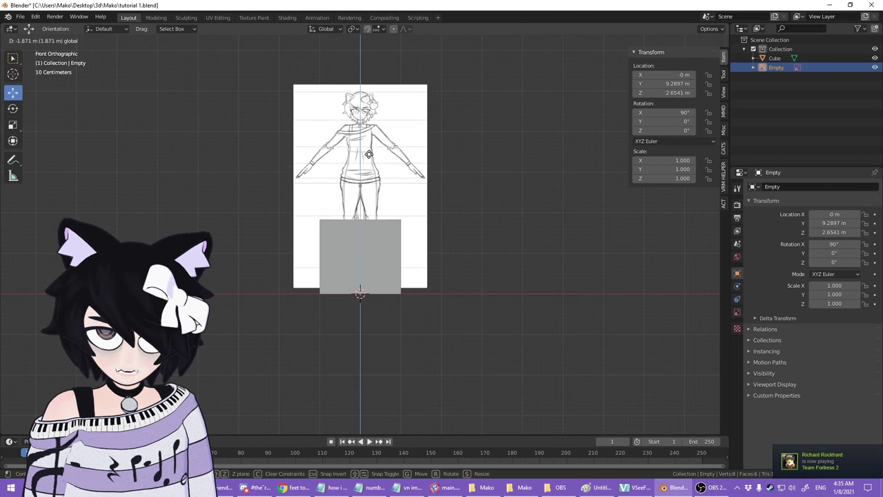
left_click(369, 163)
left_click_drag(395, 197, 327, 204)
left_click_drag(293, 170, 294, 186)
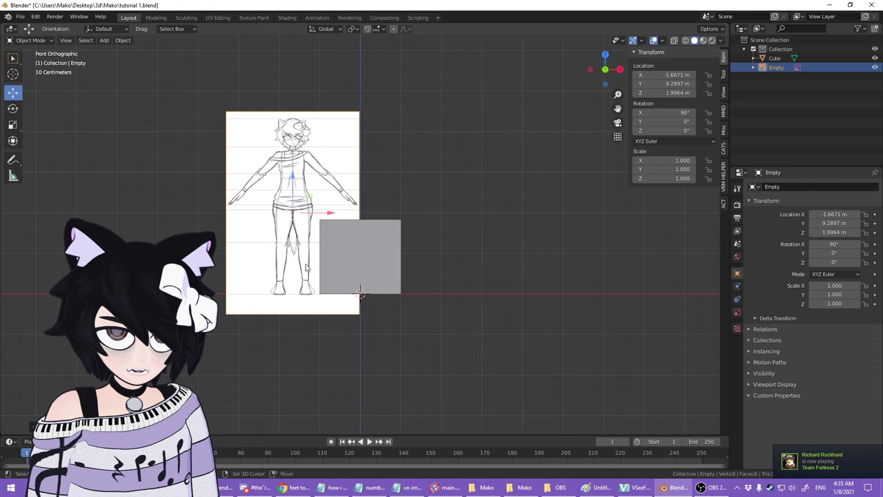
- Scale the reference image uniformly to about 0.36 and move it to about -1.52 m in X and 0.76 m in Z
middle_click_drag(305, 263, 357, 238, "shift")
scroll(357, 237, "up", 3)
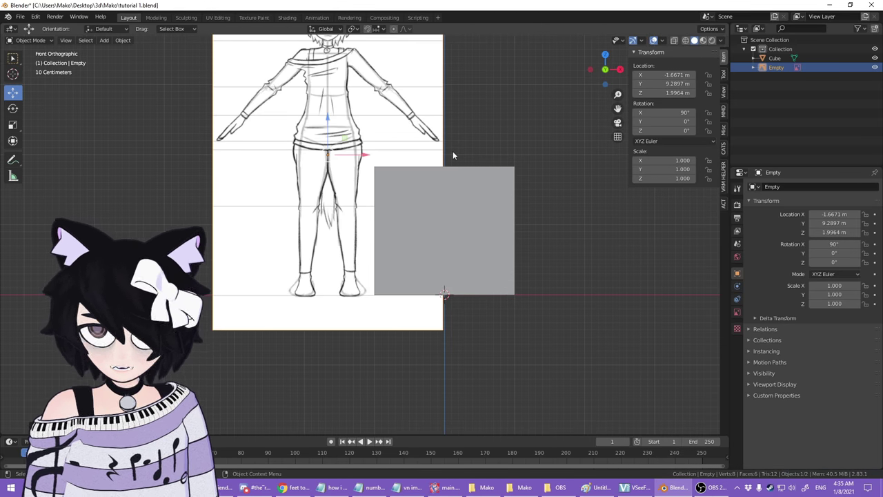
key("s")
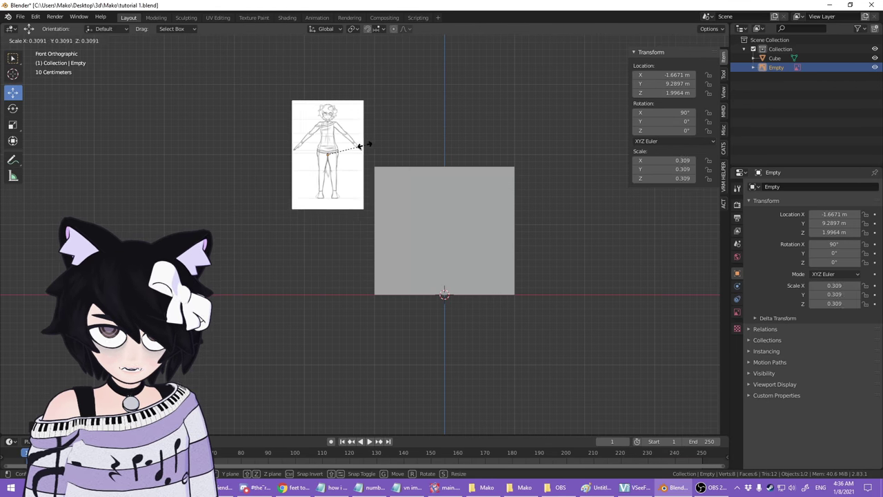
left_click(366, 143)
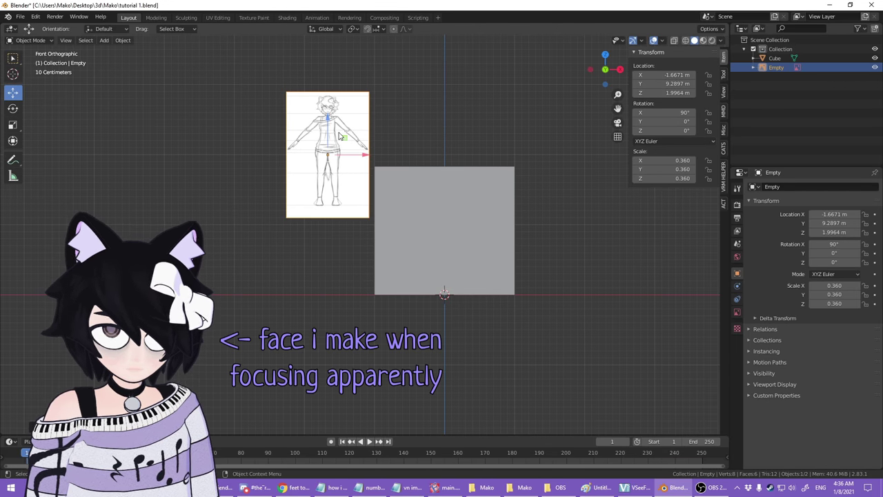
key("g")
left_click(348, 221)
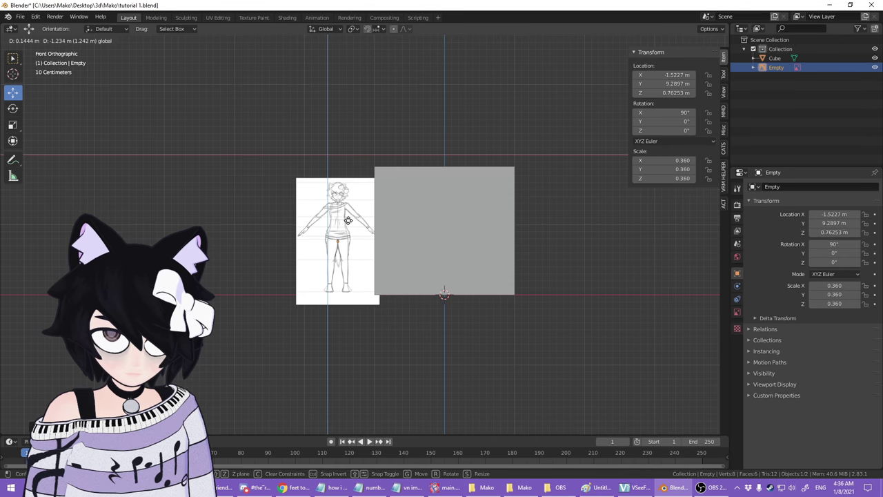
- Move the reference image to about -1.17 m in X and 0.72 m in Z, and enlarge its scale to about 0.41
scroll(319, 301, "up", 5)
middle_click_drag(319, 301, 341, 215, "shift")
scroll(304, 304, "up", 3)
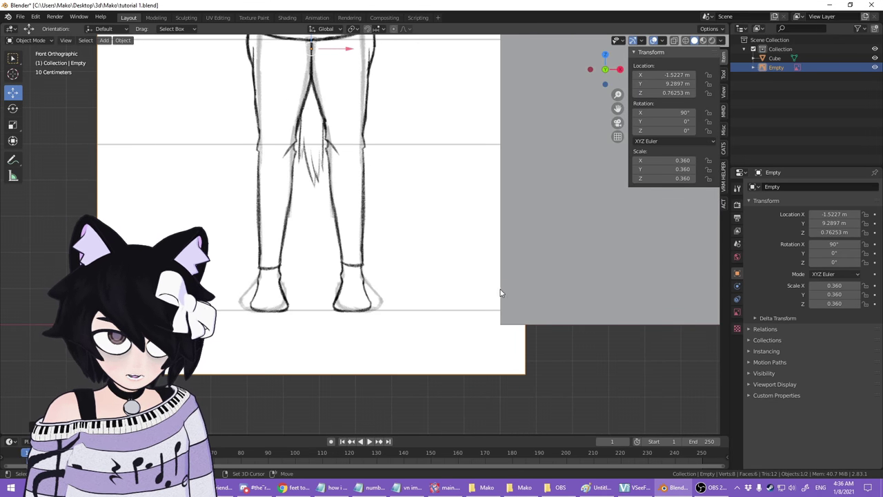
middle_click_drag(500, 290, 371, 258, "shift")
scroll(405, 290, "down", 4)
middle_click_drag(320, 223, 306, 253, "shift")
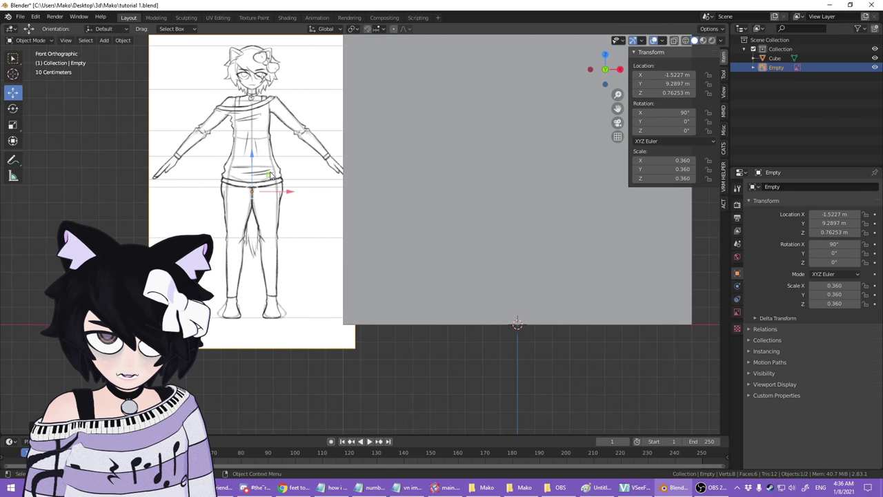
key("g")
left_click(331, 180)
middle_click_drag(378, 117, 348, 180, "shift")
key("s")
left_click(330, 214)
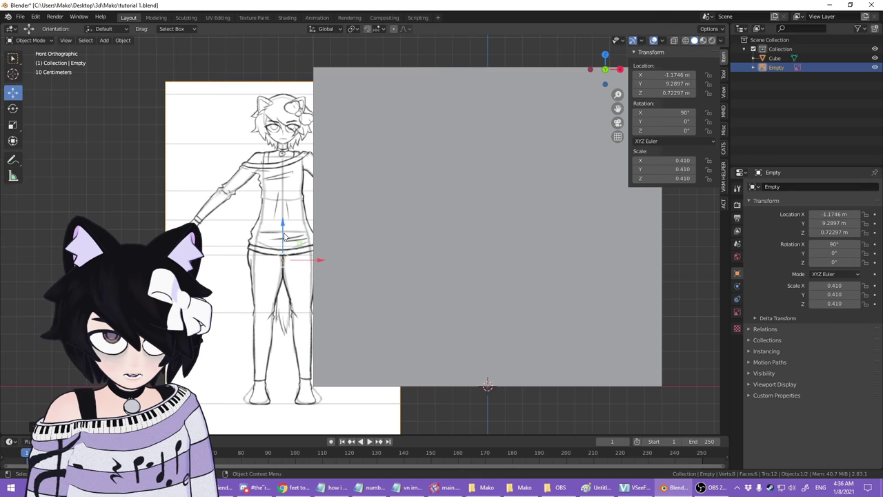
- Raise the reference image to about 0.855 m in Z and scale it to about 0.422 to match the character's height to the cube
key("g")
left_click(367, 198)
key("s")
left_click(394, 194)
scroll(345, 182, "up", 6)
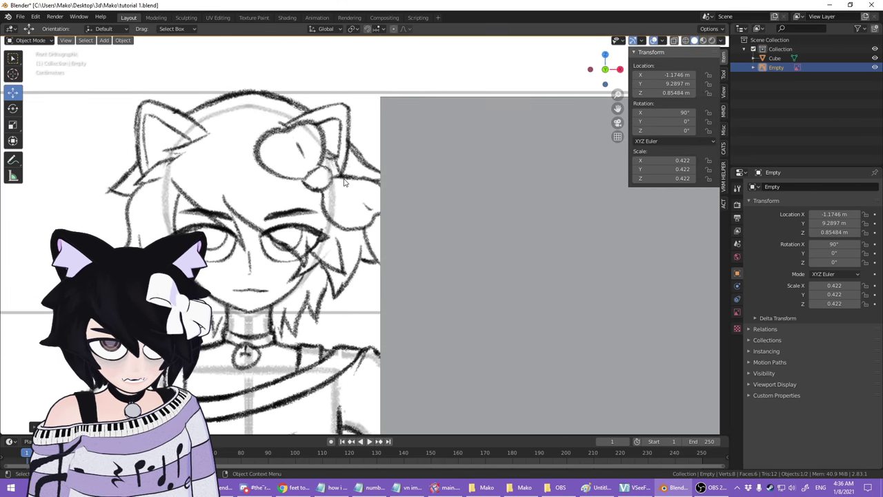
scroll(345, 182, "up", 4)
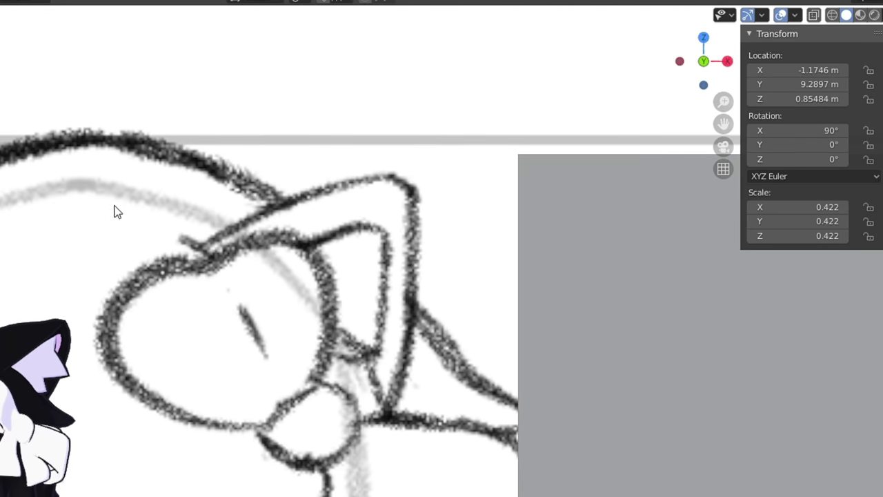
- Center the reference image by setting its X location to 0 m
scroll(335, 241, "down", 17)
middle_click_drag(449, 450, 391, 338, "shift")
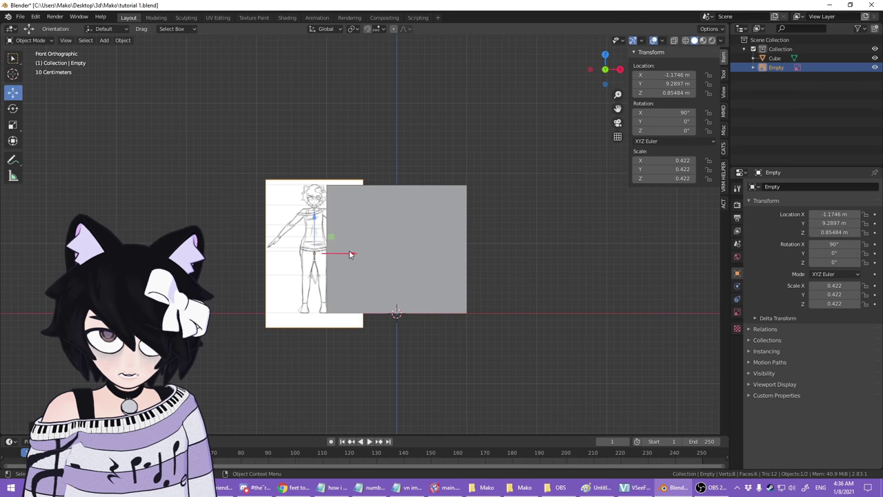
left_click_drag(349, 255, 442, 263)
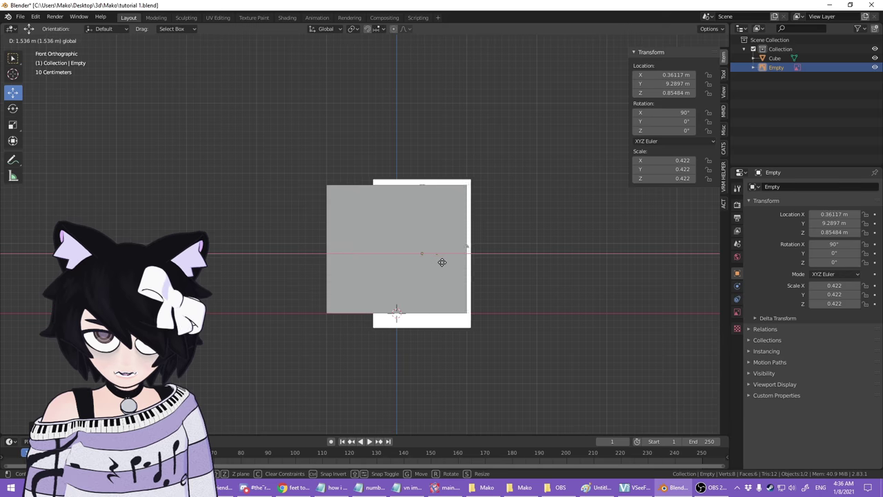
key("ctrl+z")
left_click(665, 74)
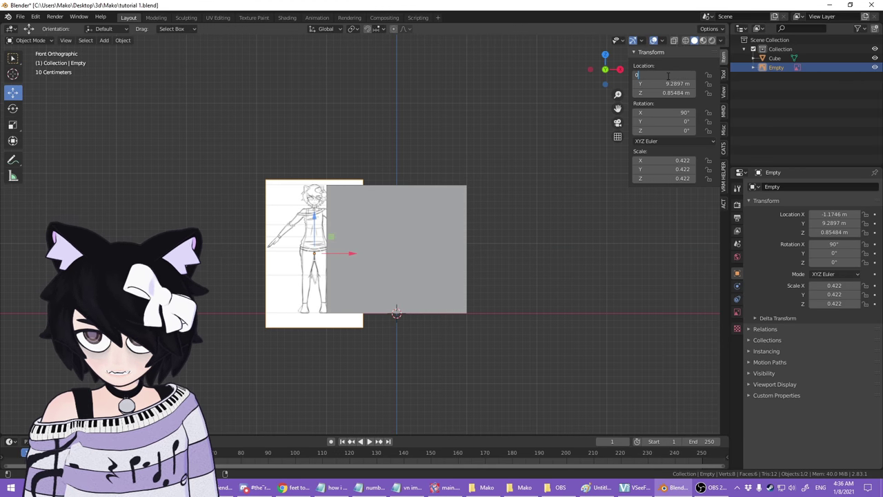
type("0")
key("Return")
- Move the reference image along Y to about 3.29 m, closer behind the cube
middle_click_drag(481, 152, 400, 177)
left_click_drag(560, 236, 337, 258)
middle_click_drag(235, 275, 297, 289)
middle_click_drag(344, 264, 512, 222)
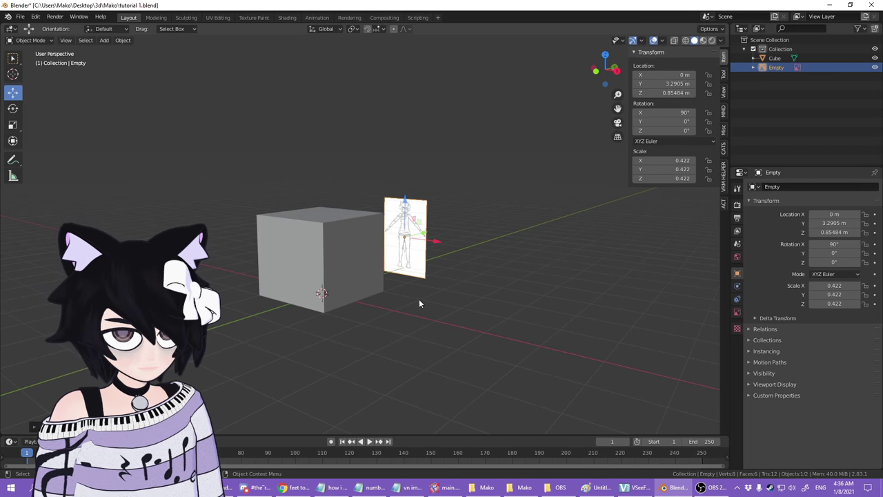
- Delete the cube used to size the front-view reference image
scroll(423, 298, "up", 4)
left_click(283, 227)
key("Delete")
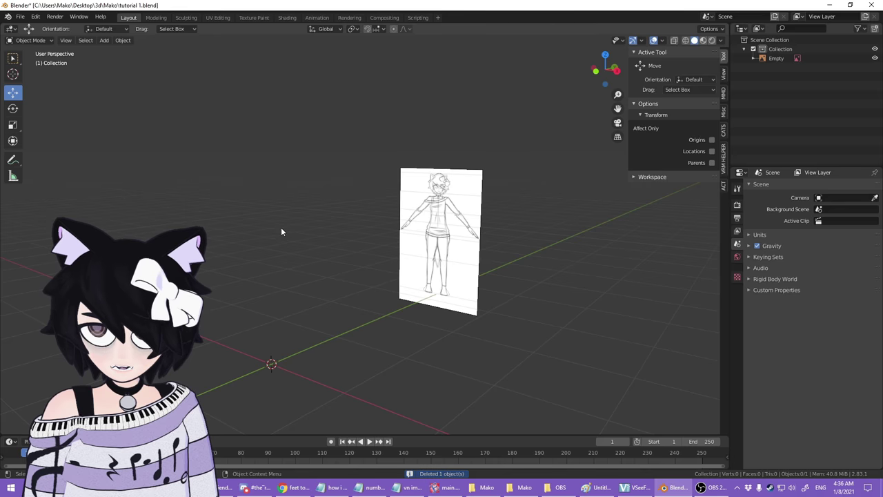
- Add the character's side-view drawing to the scene as a second reference image
middle_click_drag(267, 247, 295, 244)
left_click(105, 42)
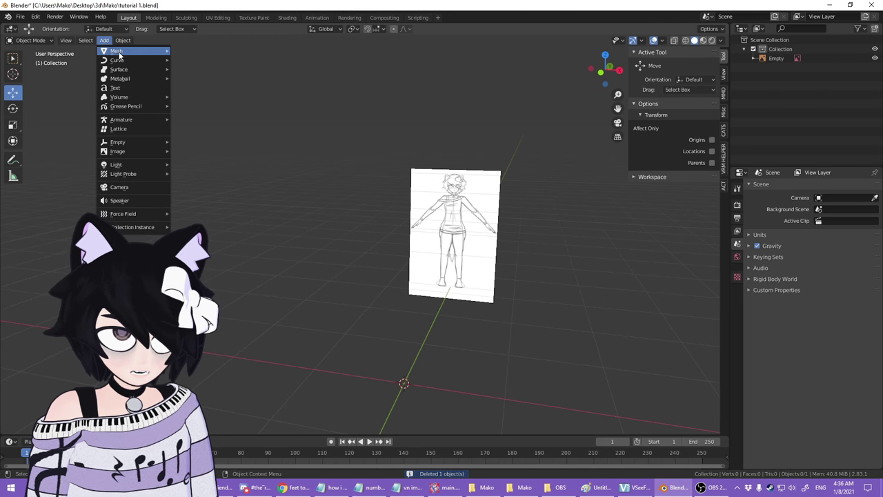
mouse_move(119, 55)
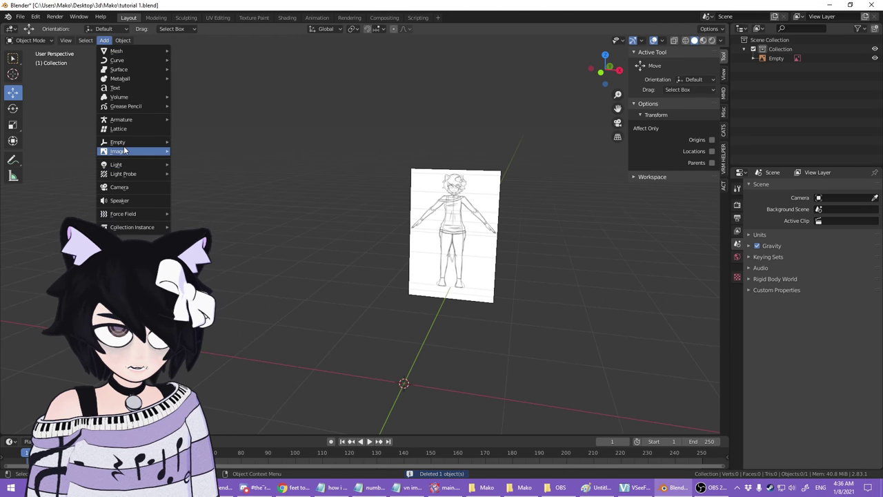
mouse_move(163, 151)
left_click(209, 154)
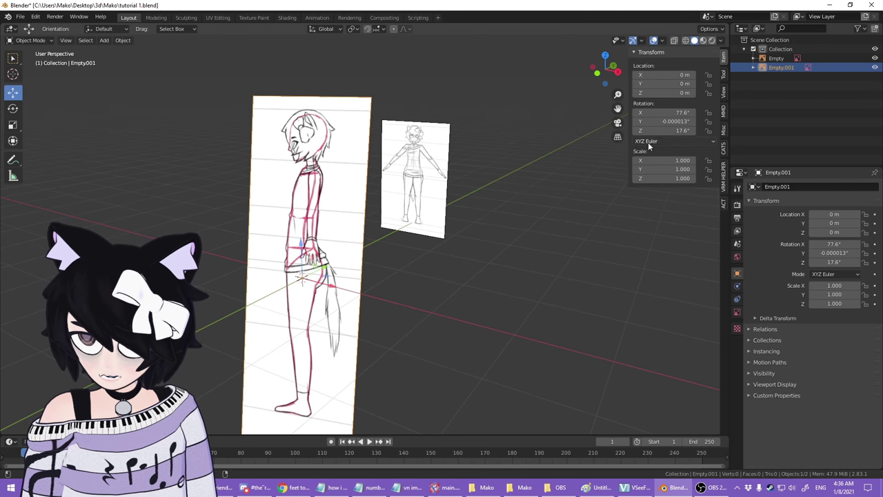
- Stand the side-view reference image upright with rotation values of 90° in X, 0° in Y and 0° in Z
left_click(674, 113)
type("0")
key("Return")
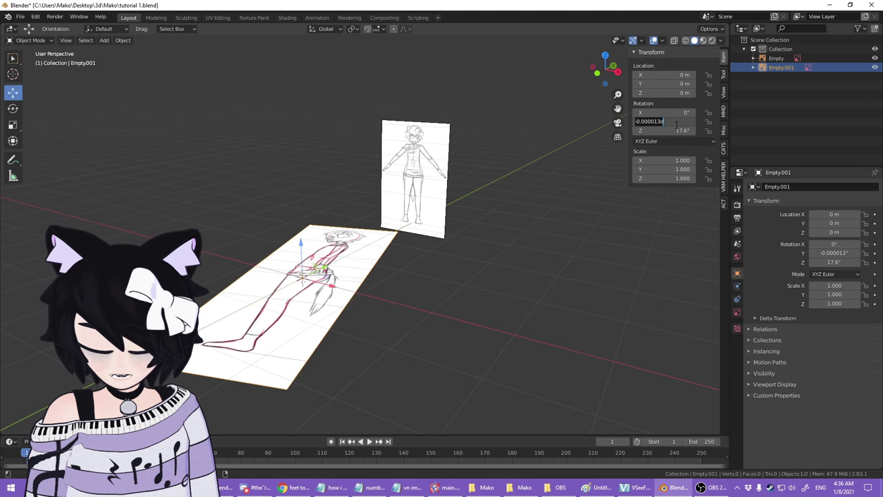
type("0")
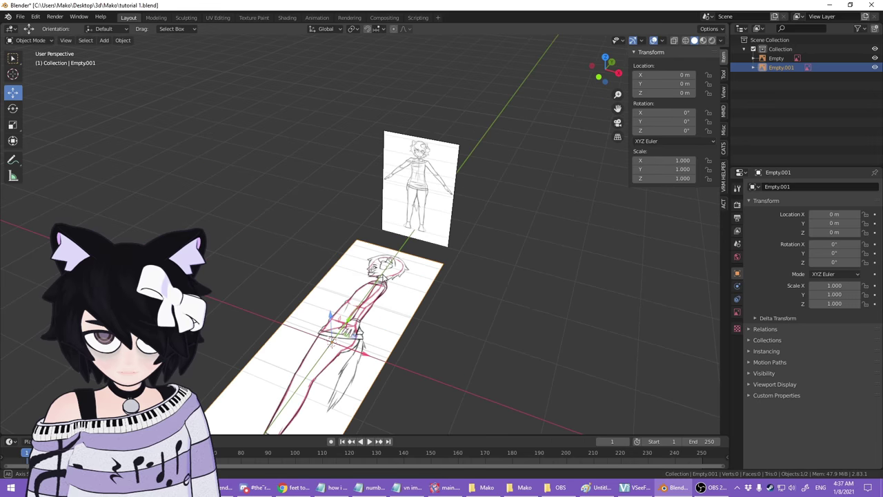
key("Return")
left_click(668, 114)
type("90")
key("Return")
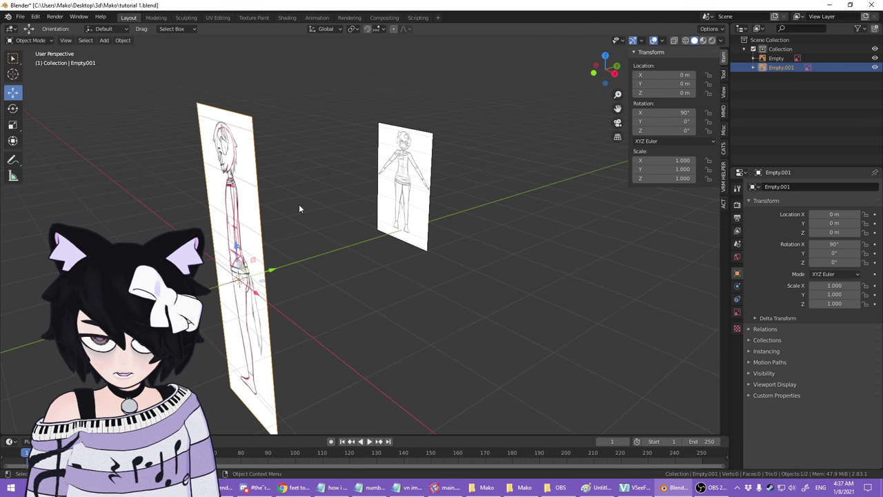
- Rotate the side-view reference image 90° about the global Z axis
key("KP_3")
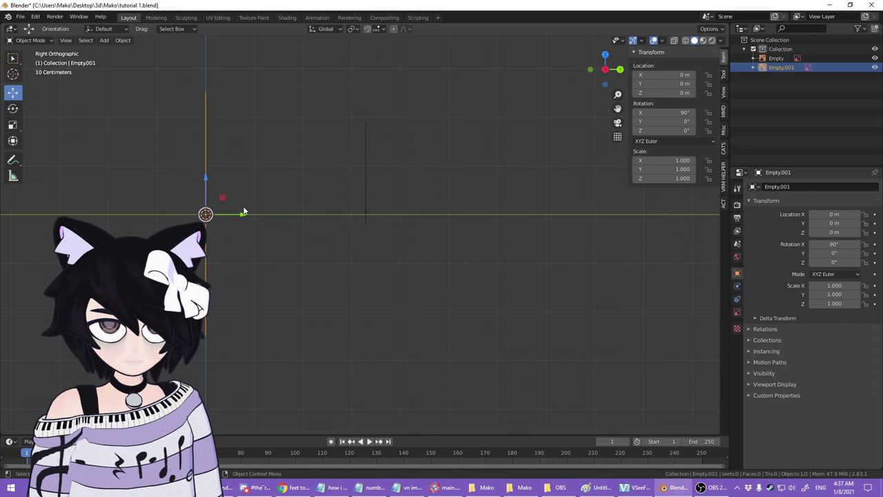
middle_click_drag(268, 216, 397, 295, "shift")
middle_click_drag(449, 327, 412, 290, "shift")
scroll(366, 290, "up", 2)
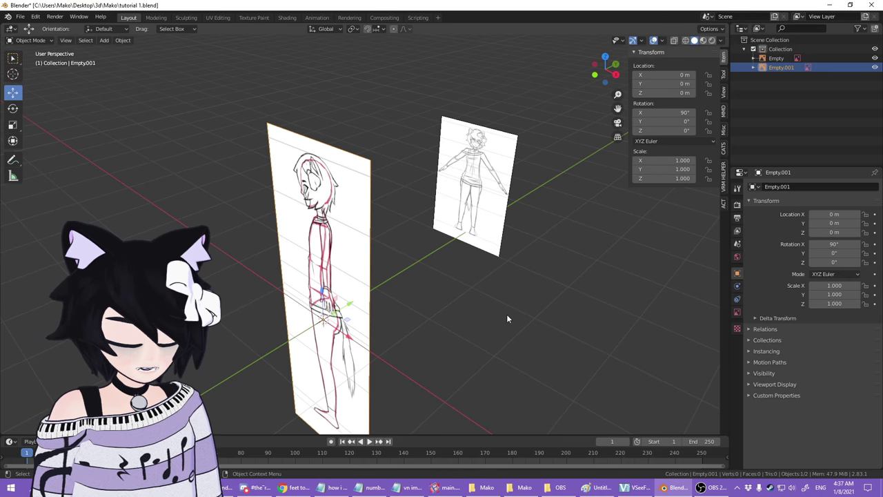
key("r")
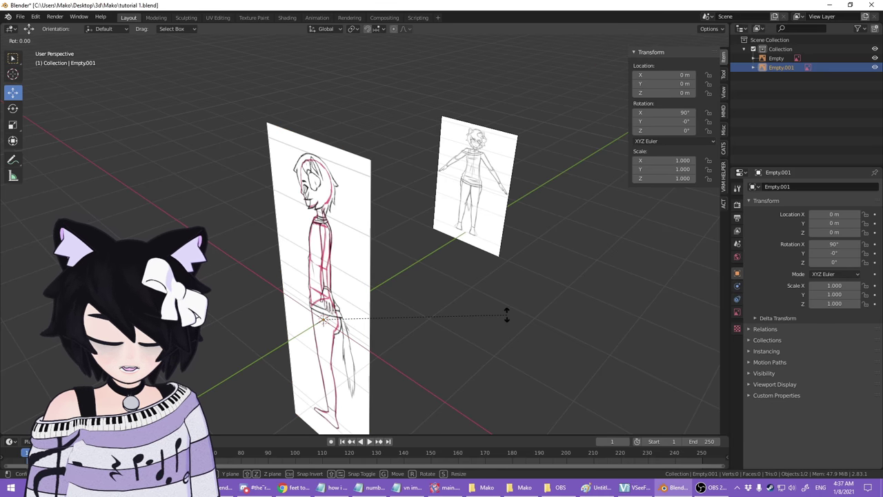
type("90")
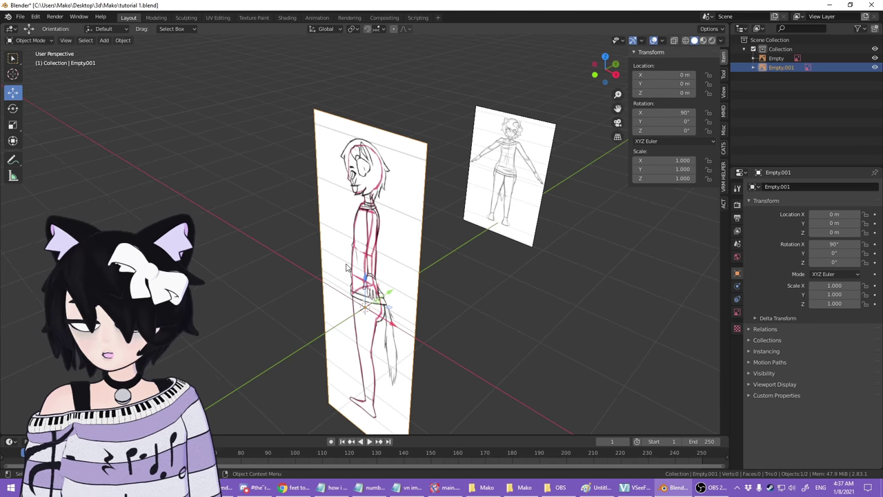
middle_click_drag(512, 320, 494, 288, "shift")
key("r")
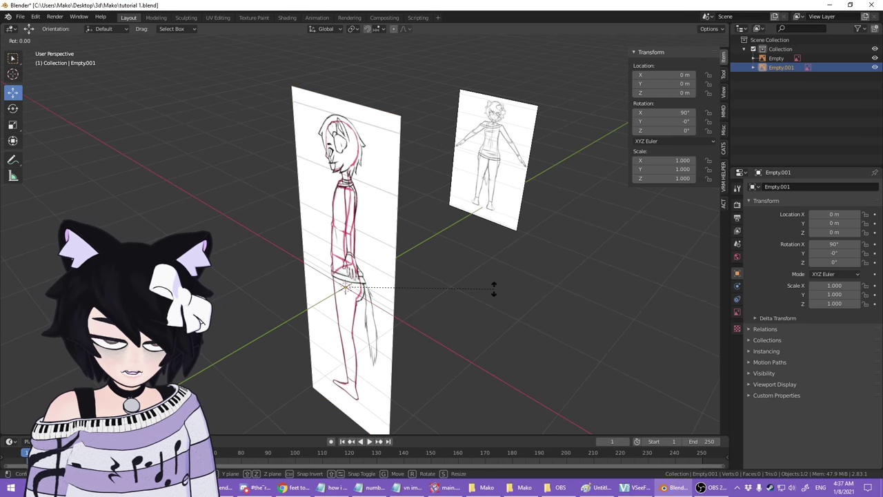
key("z")
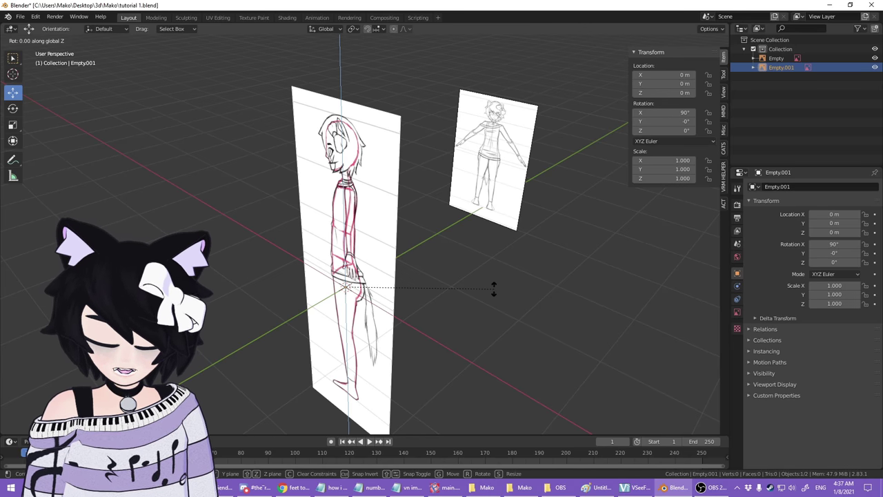
type("90")
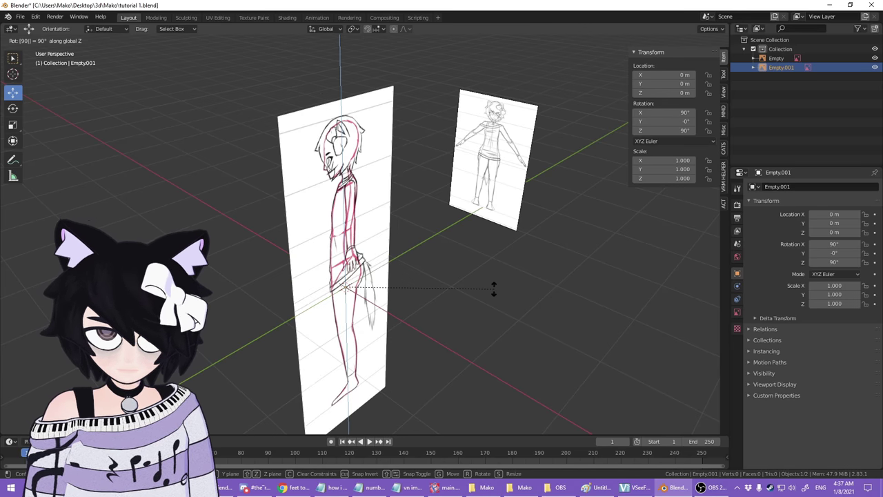
key("Return")
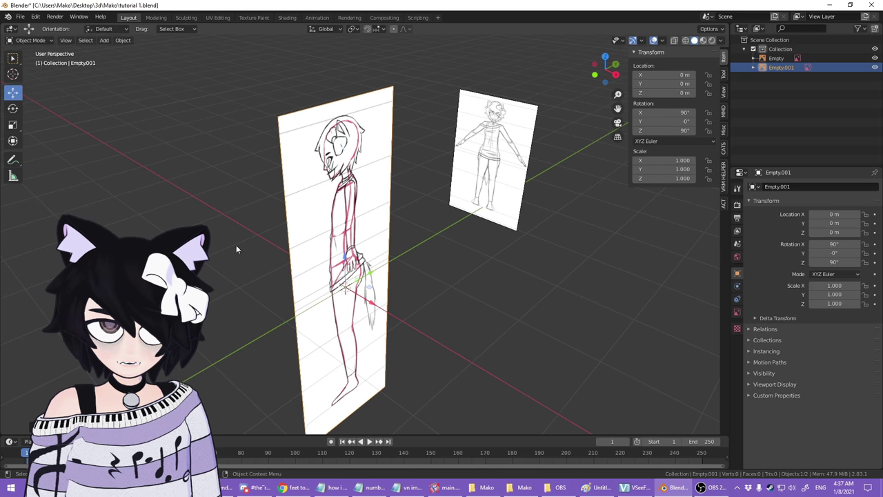
- Try scaling the side-view reference image by a factor of 5 along the Z axis and undo it
middle_click_drag(395, 288, 490, 265)
scroll(384, 277, "down", 4)
scroll(433, 262, "up", 4)
key("s")
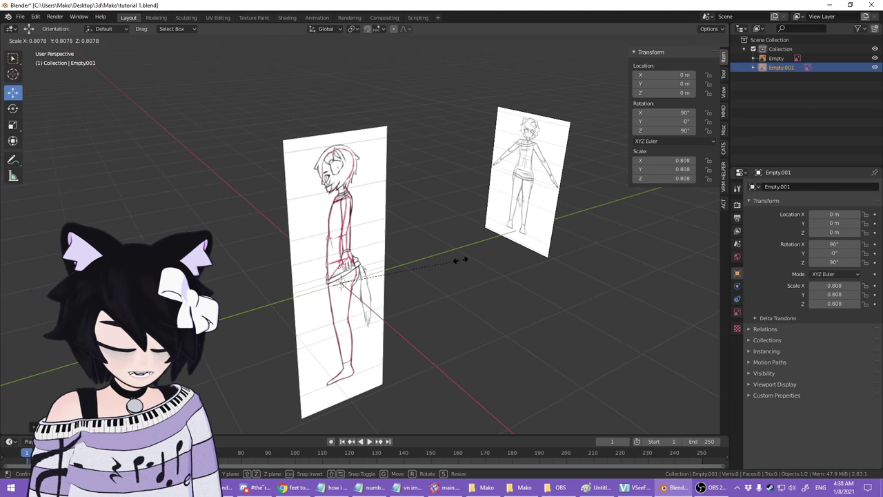
type("z")
type("5")
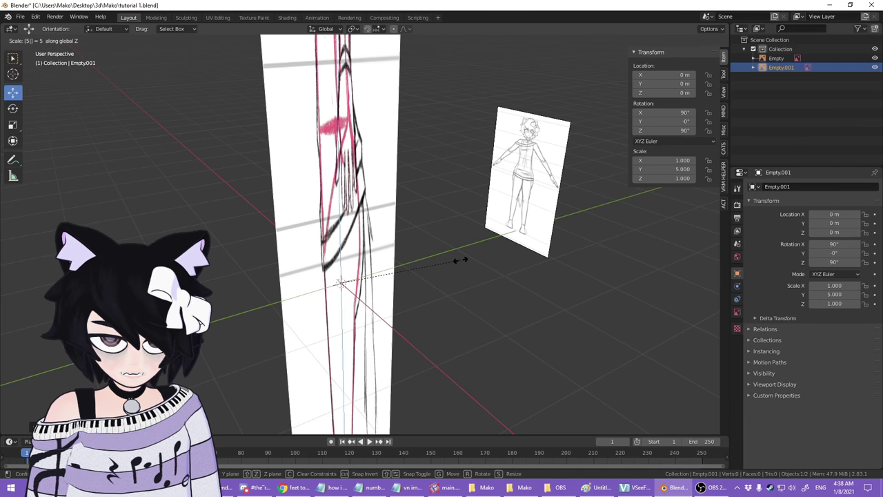
key("Return")
scroll(460, 260, "down", 8)
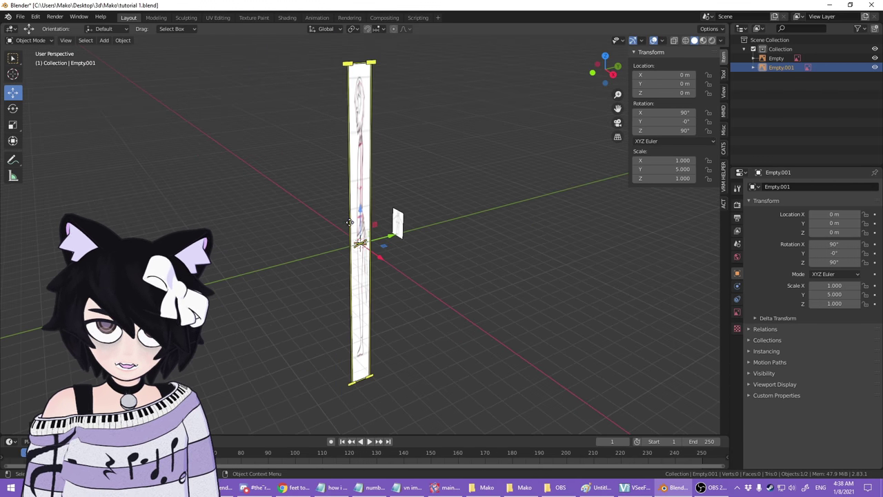
scroll(355, 159, "up", 4)
key("ctrl+z")
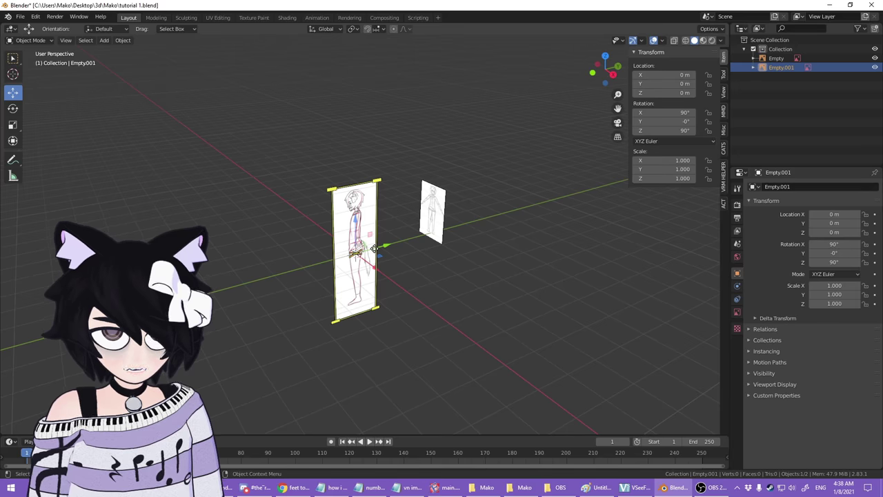
- Set the side-view reference image's scale to 0.422457 on all three axes, copied from the front-view image
scroll(379, 194, "up", 5)
middle_click_drag(383, 197, 357, 265)
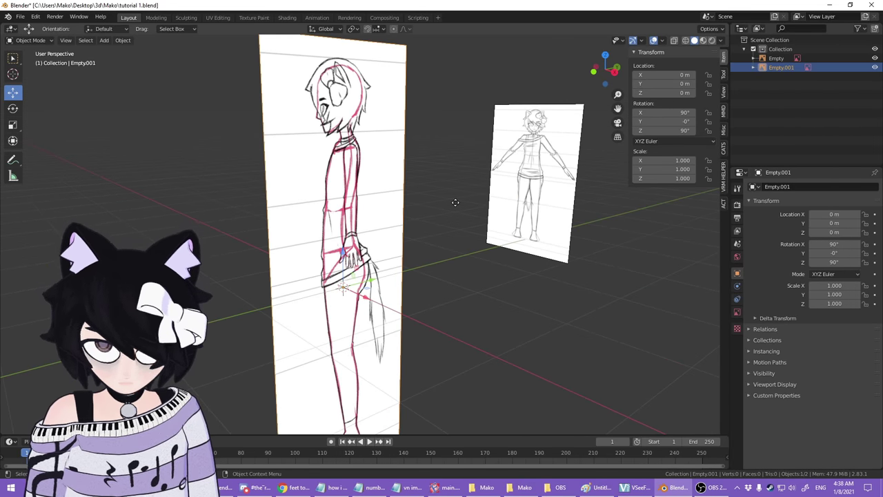
middle_click_drag(455, 202, 398, 193)
left_click(524, 171)
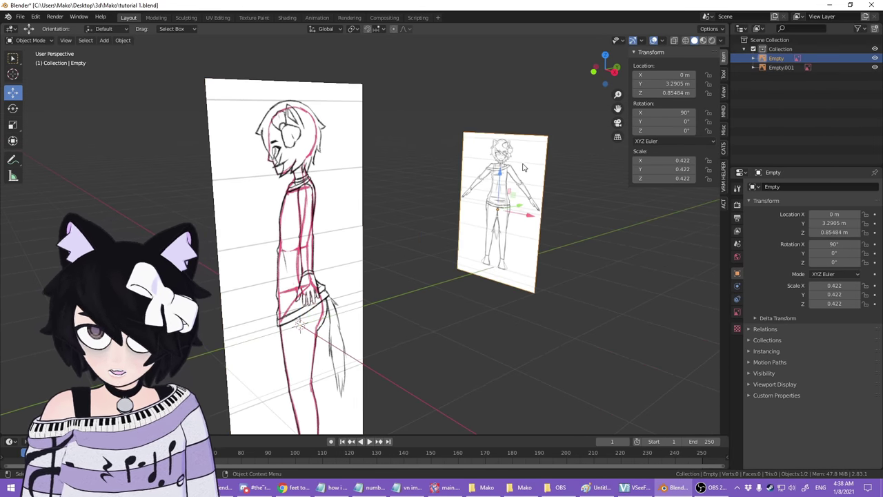
double_click(682, 160)
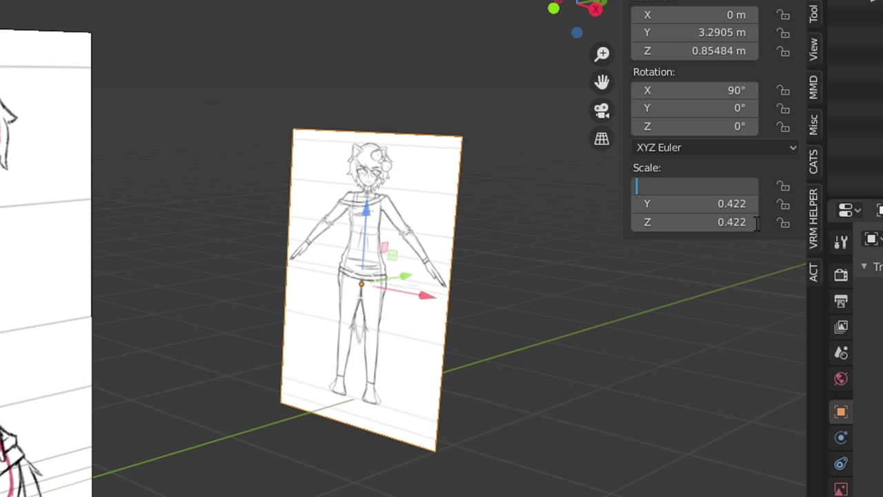
type("1")
key("Return")
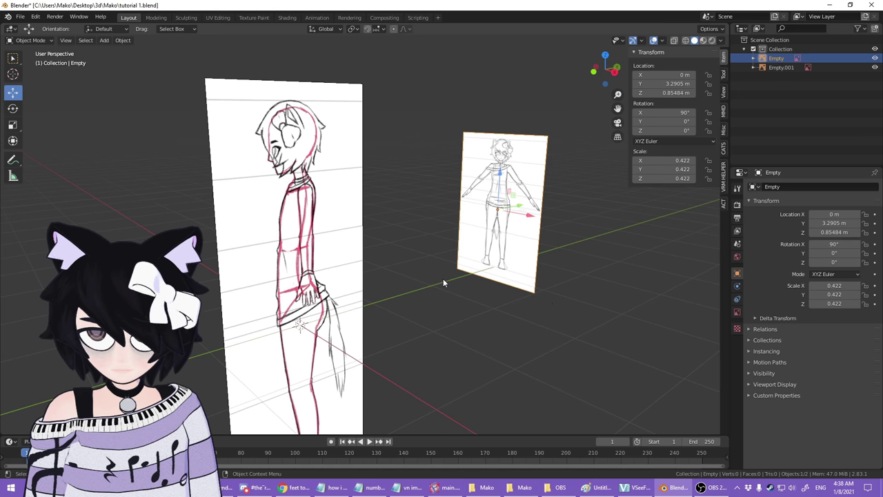
left_click(309, 198)
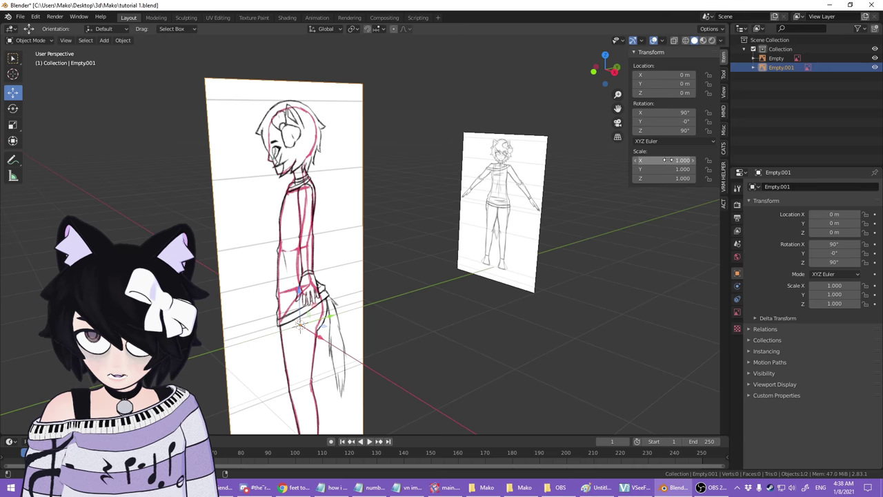
key("Return")
type("0.422457")
key("Return")
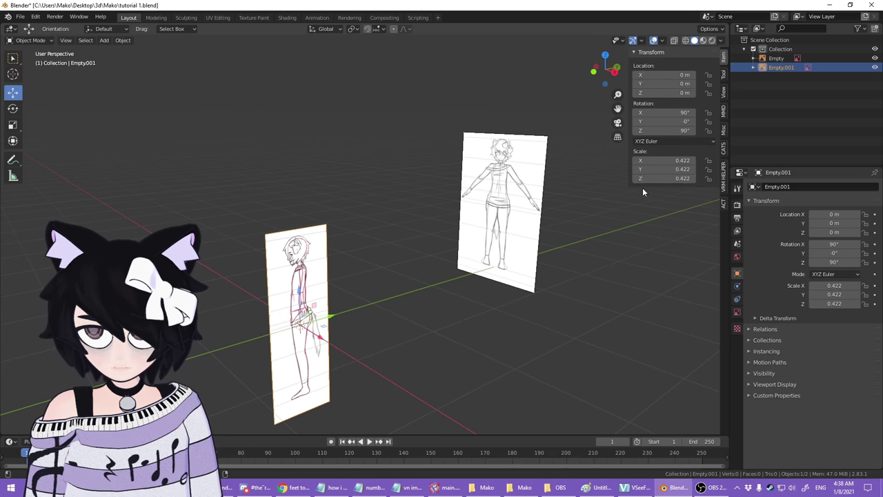
- Set the side-view reference image's Z location to 0.854843 m, matching the front-view image
left_click(493, 198)
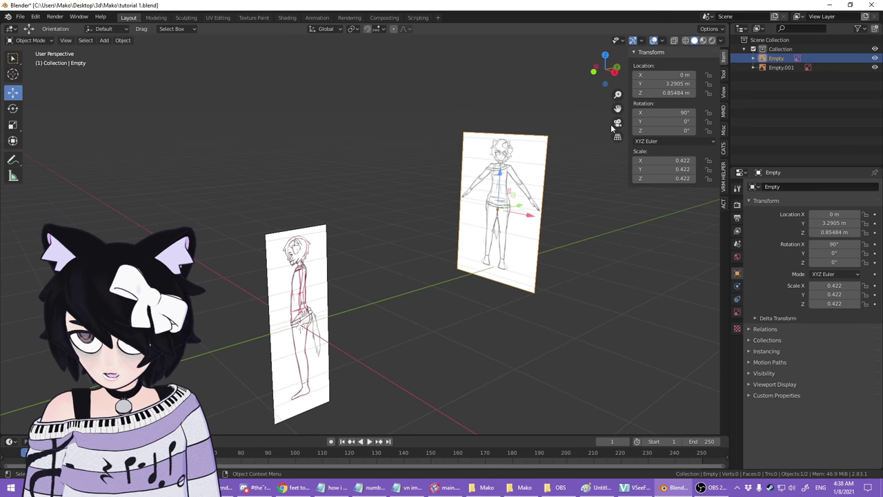
left_click(300, 262)
left_click(668, 92)
type("0.854843 m")
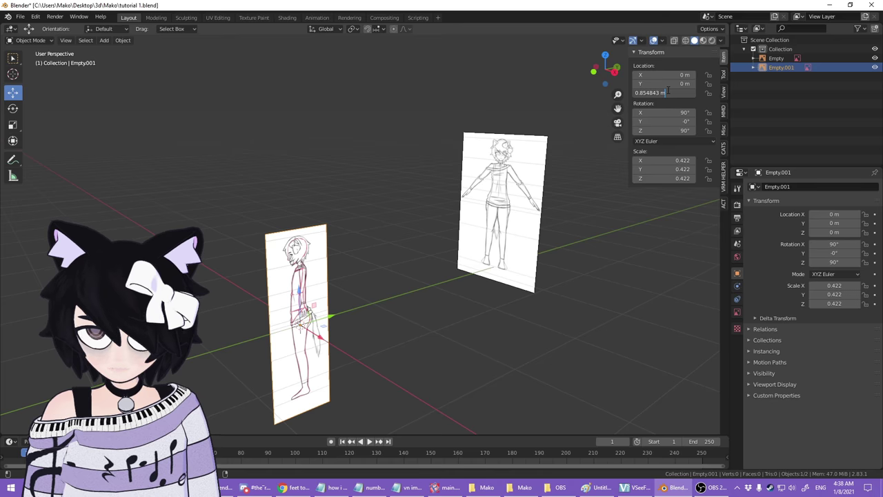
key("Return")
- Move the side-view reference image along X to about -3.37 m, away from the origin
mouse_move(483, 173)
middle_mouse_down()
mouse_move(451, 178)
mouse_move(489, 175)
middle_mouse_up()
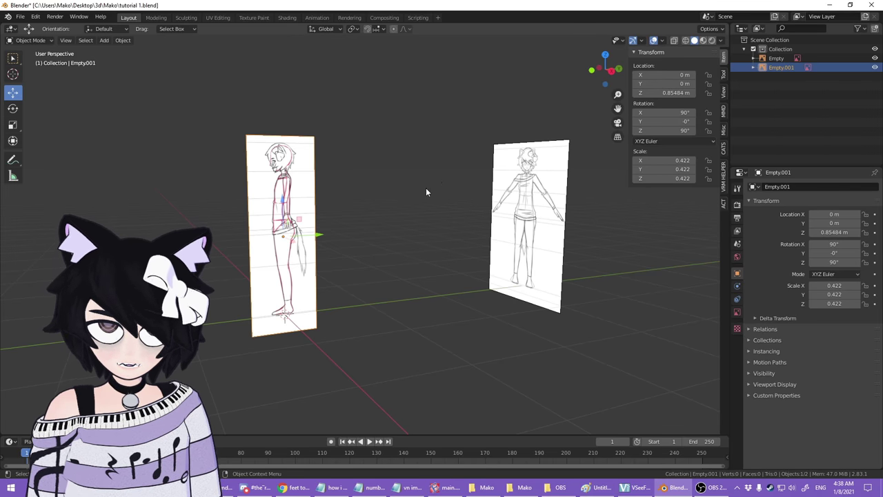
middle_click_drag(371, 216, 398, 210)
key("KP_3")
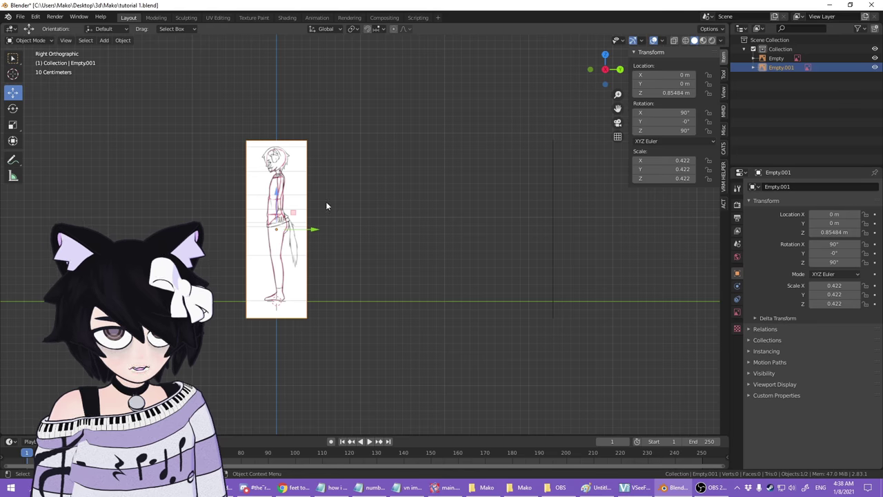
middle_click_drag(403, 215, 292, 271)
key("g")
key("x")
left_click(302, 243)
middle_click_drag(584, 300, 535, 292)
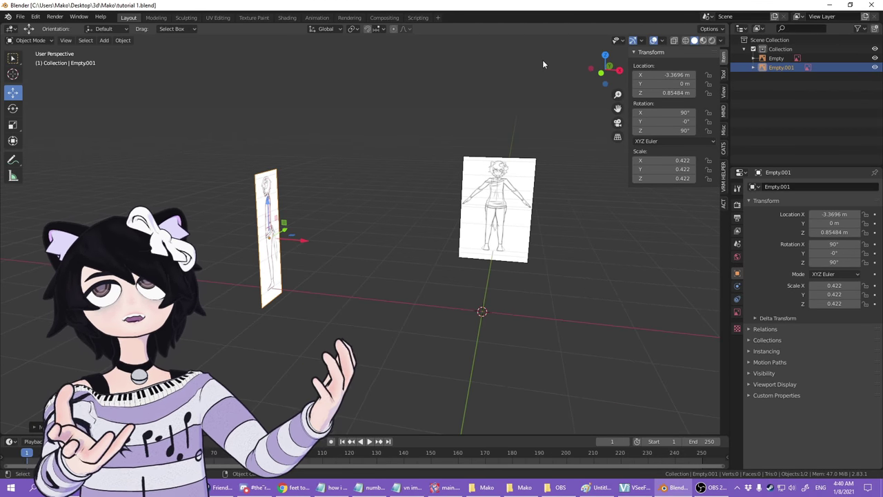
middle_click_drag(515, 238, 299, 122)
left_click(183, 104)
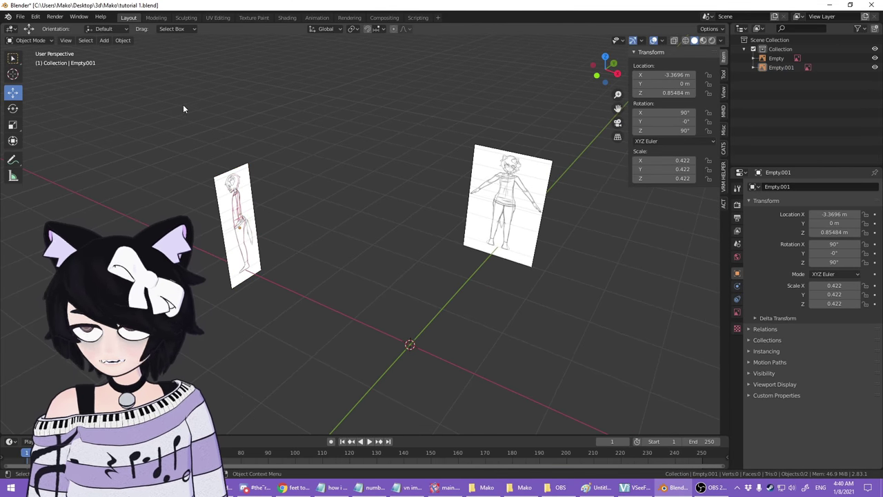
left_click(104, 40)
mouse_move(128, 50)
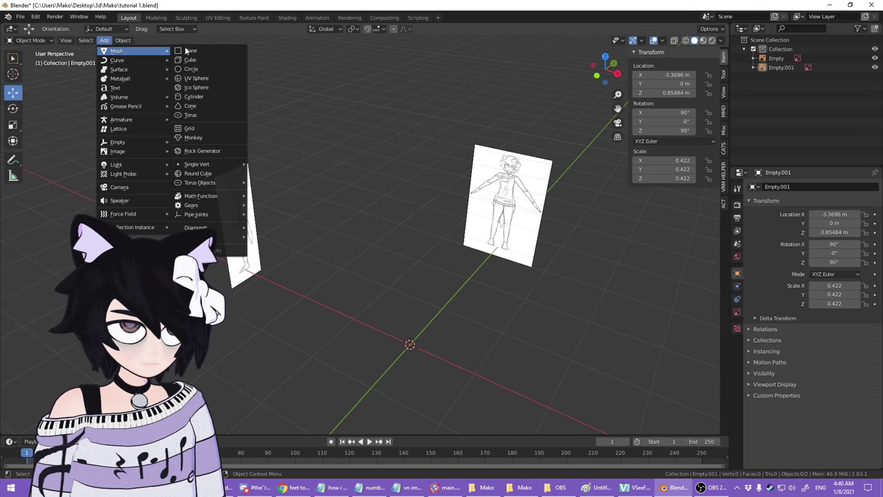
left_click(205, 54)
key("Delete")
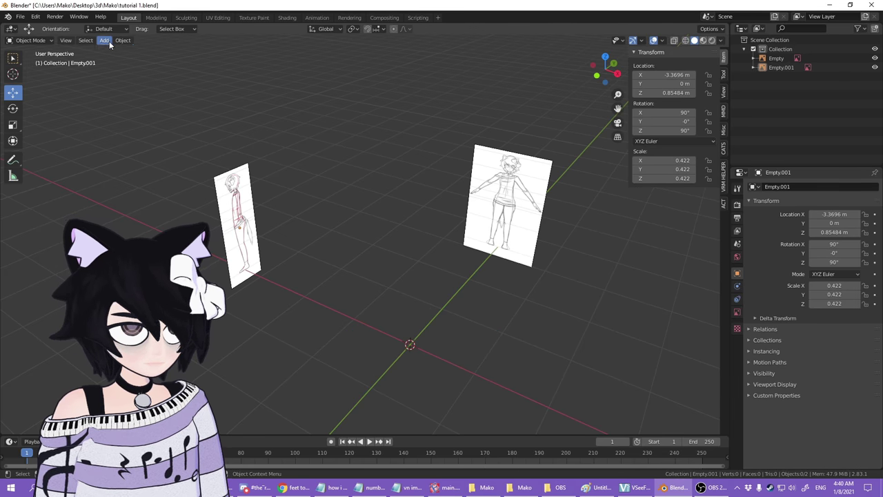
- Add a cube mesh at the origin between the two reference images
left_click(103, 40)
mouse_move(127, 50)
left_click(221, 61)
middle_click_drag(420, 290, 367, 254)
scroll(503, 296, "up", 2)
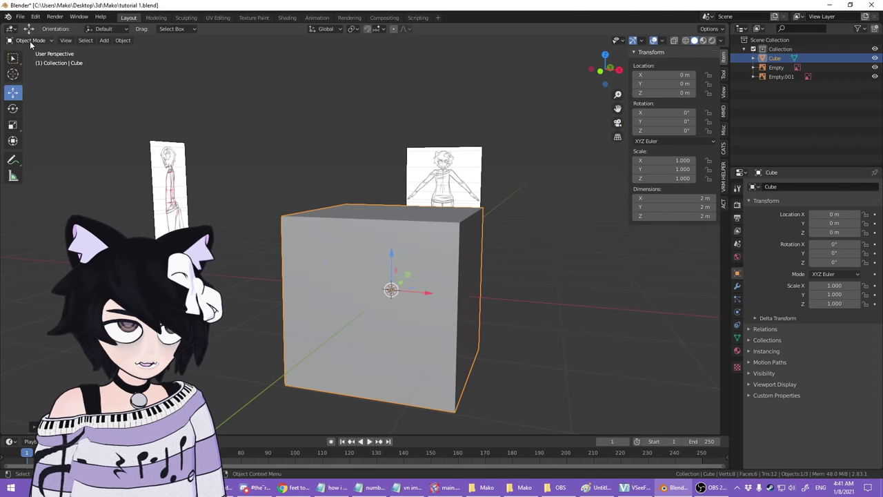
left_click(30, 40)
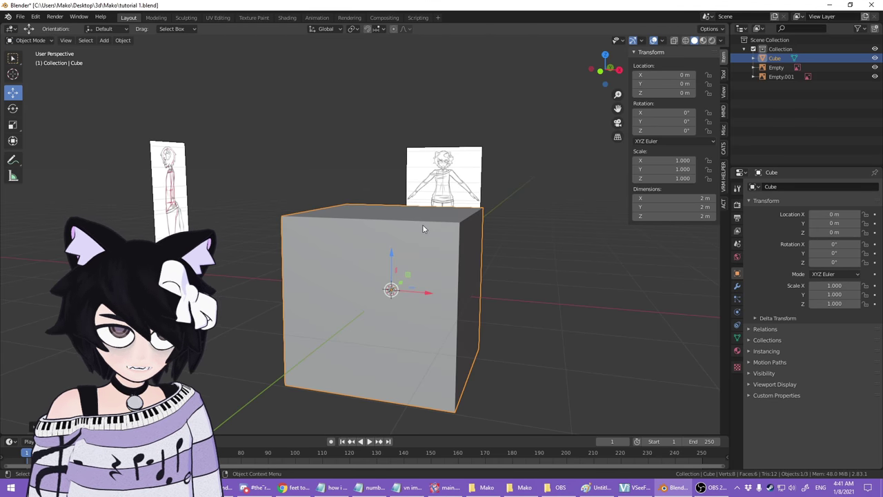
scroll(423, 228, "down", 3)
key("g")
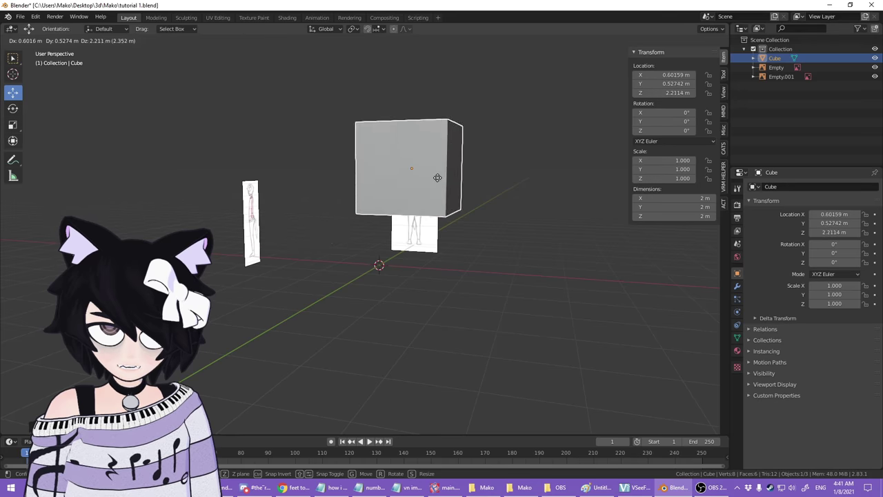
key("Escape")
- Switch the cube to Edit Mode and try moving one of its corner vertices
left_click(36, 42)
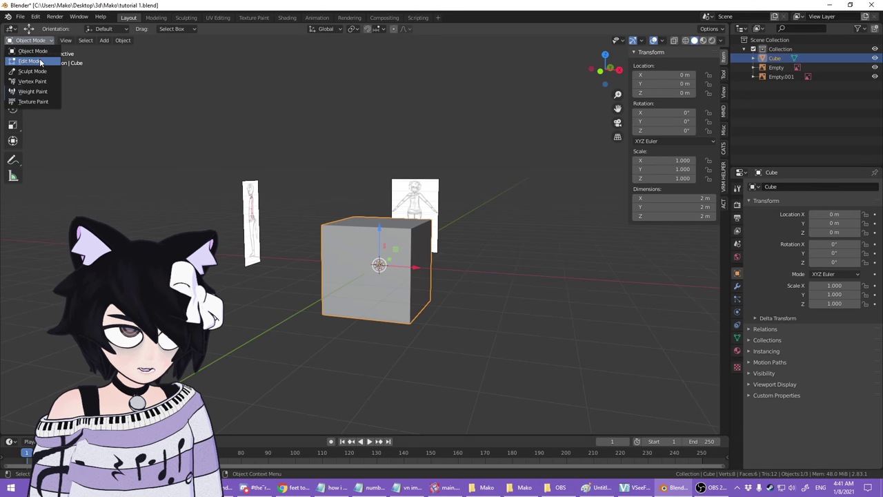
left_click(40, 61)
scroll(355, 209, "up", 2)
middle_click_drag(381, 236, 387, 259)
left_click(430, 285)
middle_click_drag(430, 285, 455, 290)
key("g")
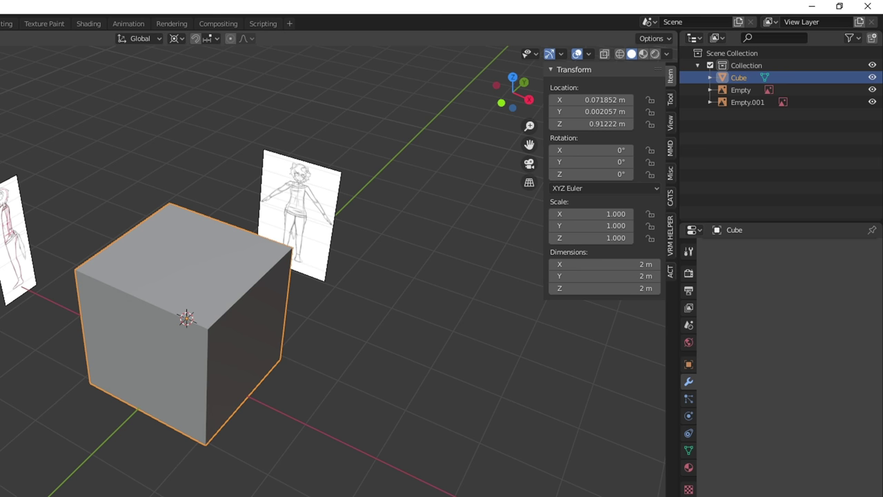
- Add a cylinder mesh and move it beside the cube, to about X 1.99 m, Y 1.36 m, Z 0.94 m
left_click(47, 46)
mouse_move(71, 62)
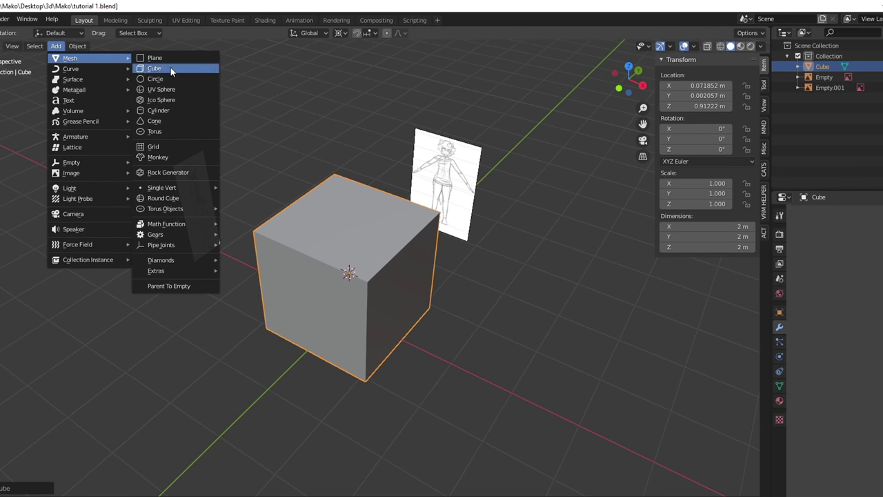
left_click(163, 110)
key("g")
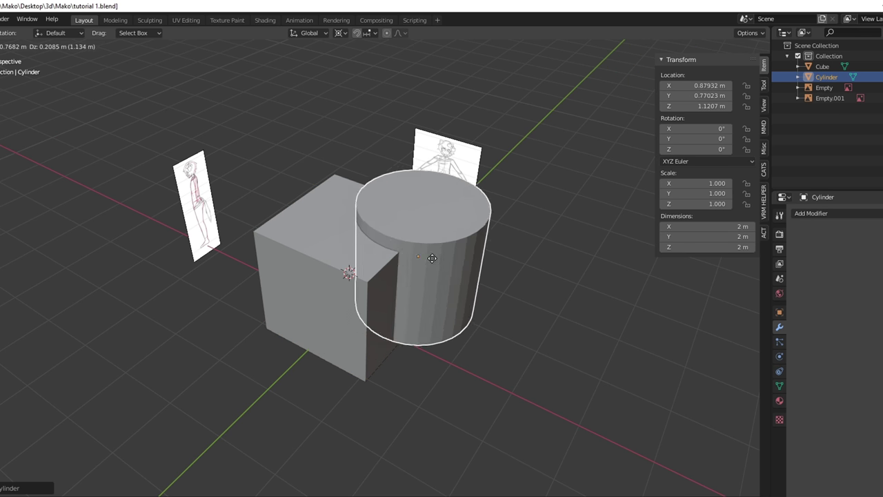
left_click(497, 274)
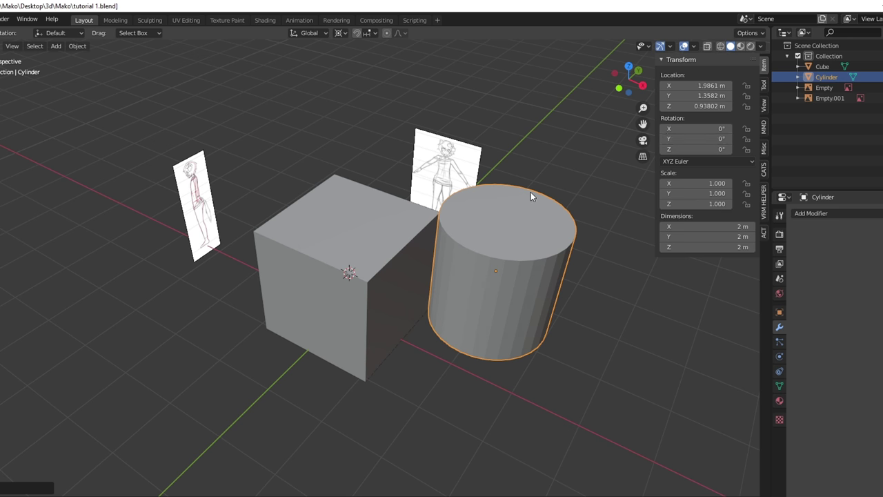
- Reposition the cube at about X -0.85 m, Y -0.22 m, Z 1.33 m and the cylinder at about X 1.41 m, Y 1.23 m, Z 1.21 m
left_click(354, 233)
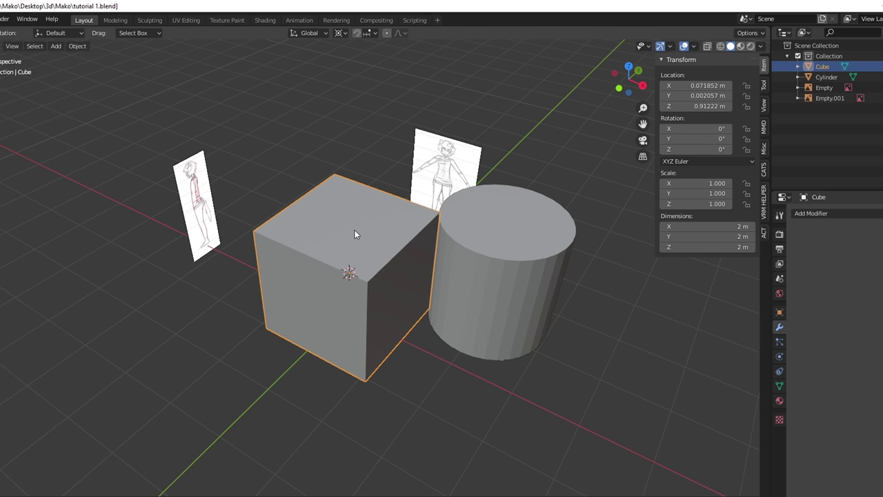
key("g")
left_click(301, 203)
left_click(485, 243)
key("g")
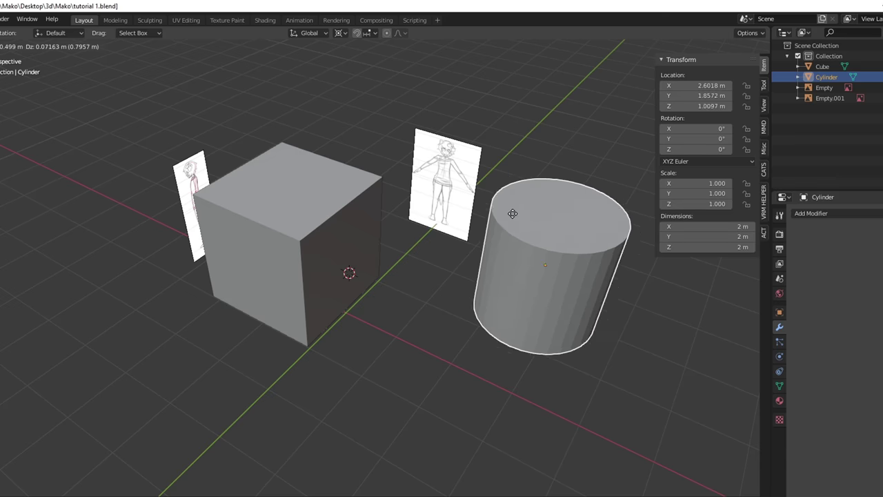
left_click(454, 194)
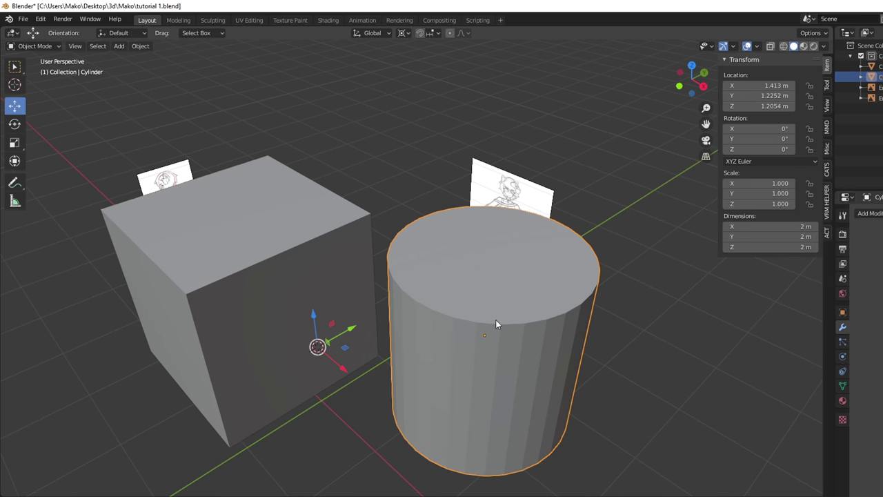
- Enter Edit Mode on the cylinder and pull one vertex of its top rim upward out of the circle
key("Tab")
left_click(478, 321)
middle_click_drag(507, 314, 483, 348)
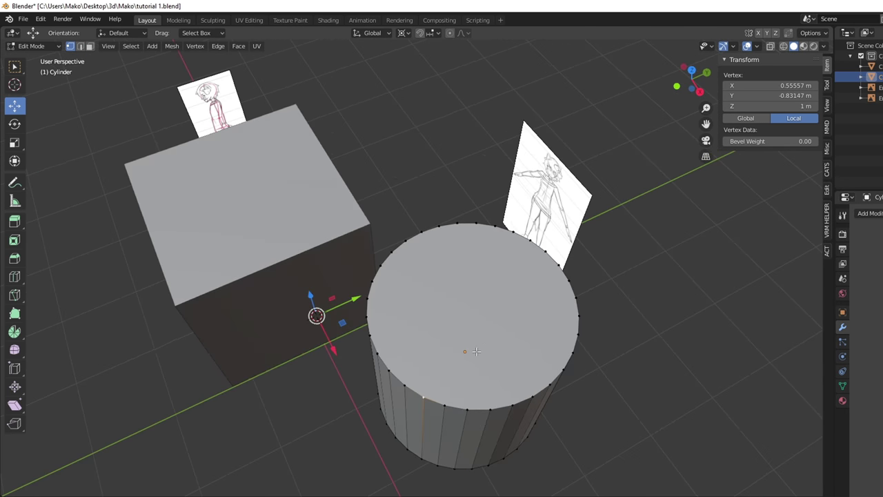
key("g")
left_click(423, 368)
- Switch to face selection and pull one of the cylinder's side faces downward
middle_click_drag(578, 316, 556, 238)
key("3")
left_click(480, 317)
key("g")
left_click(505, 368)
- Try to select part of the cube while the cylinder is still in Edit Mode
middle_click_drag(505, 369, 393, 309)
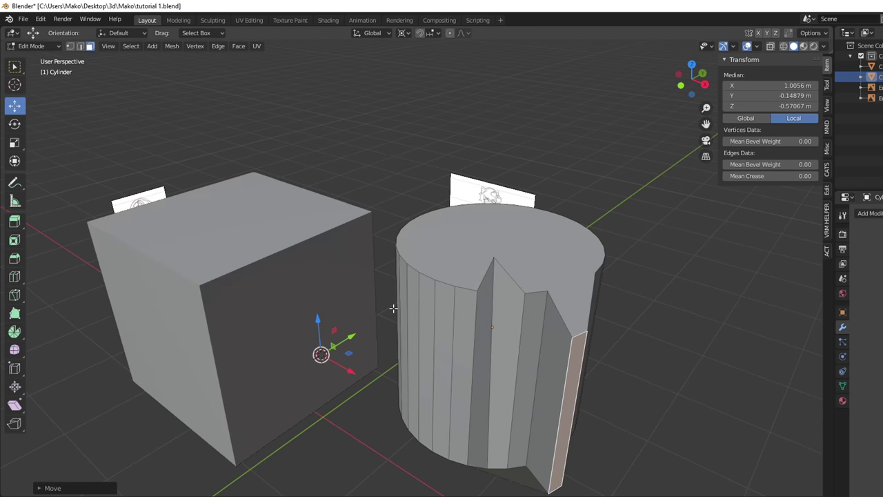
middle_click_drag(477, 282, 574, 294, "shift")
scroll(306, 294, "up", 3)
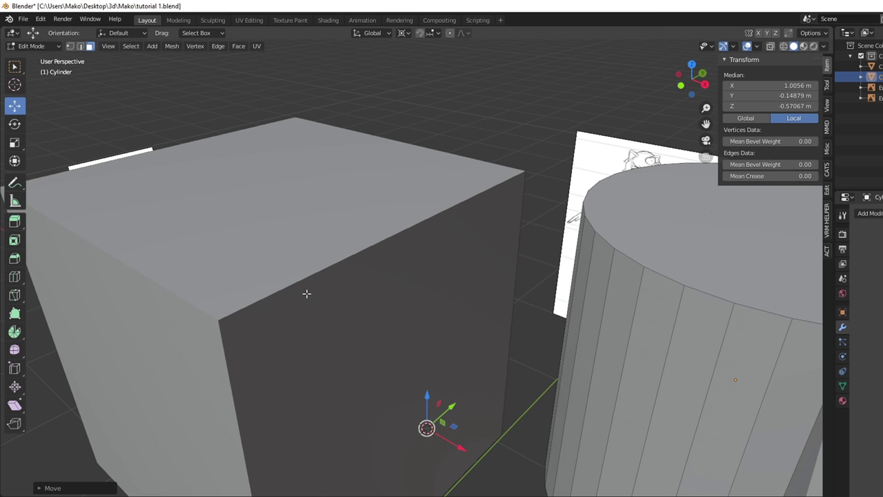
left_click(405, 203)
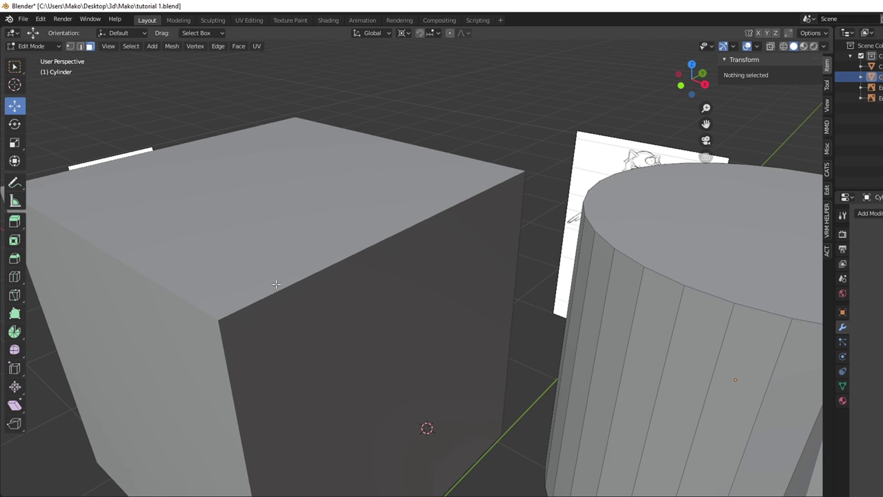
scroll(276, 284, "down", 4)
- Switch from editing the cylinder to editing the cube and try moving the cube's nearest top corner vertex
key("Tab")
left_click(318, 223)
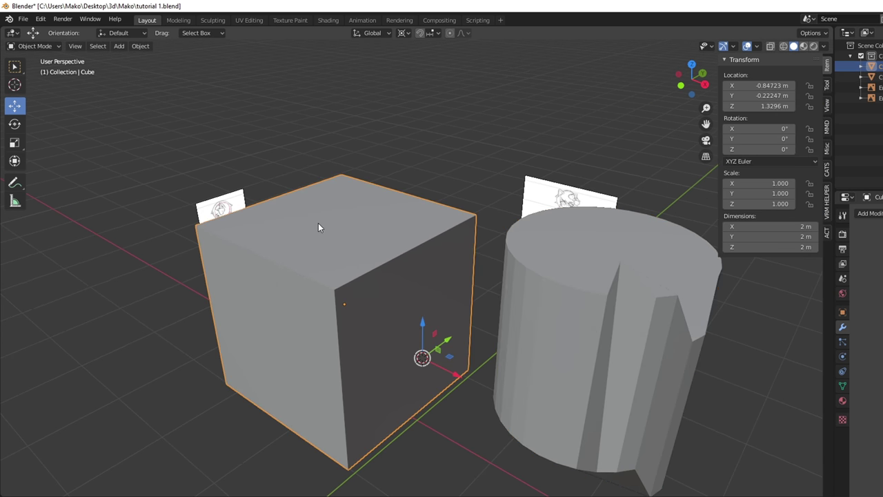
scroll(337, 306, "up", 2)
key("Tab")
key("g")
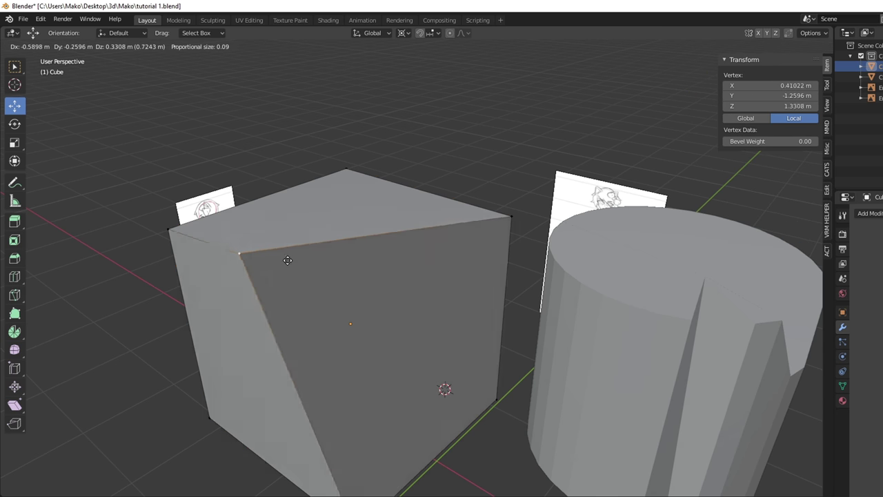
right_click(334, 308)
scroll(437, 229, "down", 1)
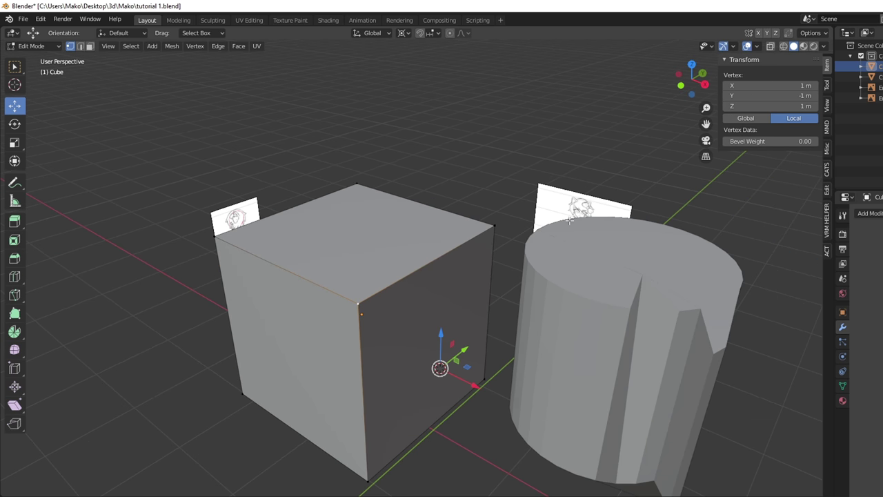
key("Tab")
- Move the cylinder object above the cube, to about X -1.21 m, Y 0.14 m, Z 3.37 m
scroll(365, 250, "up", 1)
scroll(356, 283, "down", 1)
mouse_move(357, 283)
middle_mouse_down()
mouse_move(376, 349)
mouse_move(417, 341)
mouse_move(441, 349)
mouse_move(433, 345)
middle_mouse_up()
left_click(559, 318)
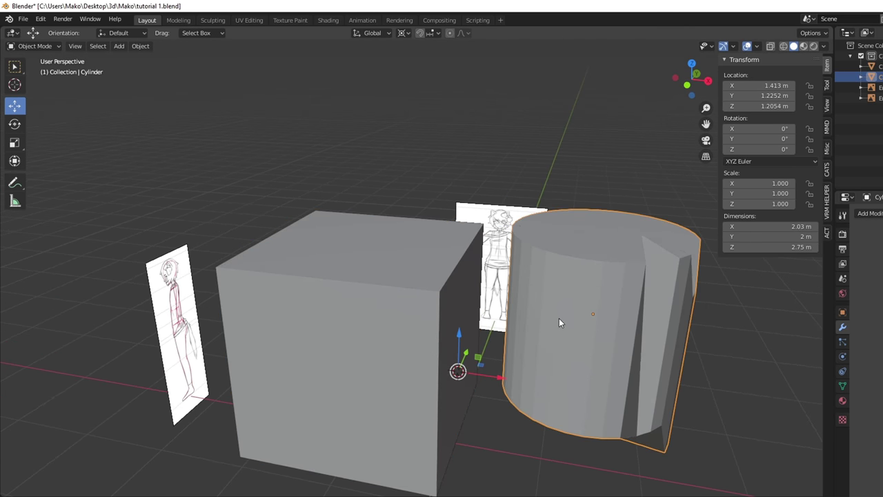
key("g")
left_click(351, 102)
mouse_move(425, 138)
middle_mouse_down("shift")
mouse_move(492, 136)
mouse_move(516, 160)
mouse_move(585, 193)
mouse_move(520, 187)
mouse_move(564, 187)
middle_mouse_up("shift")
key("g")
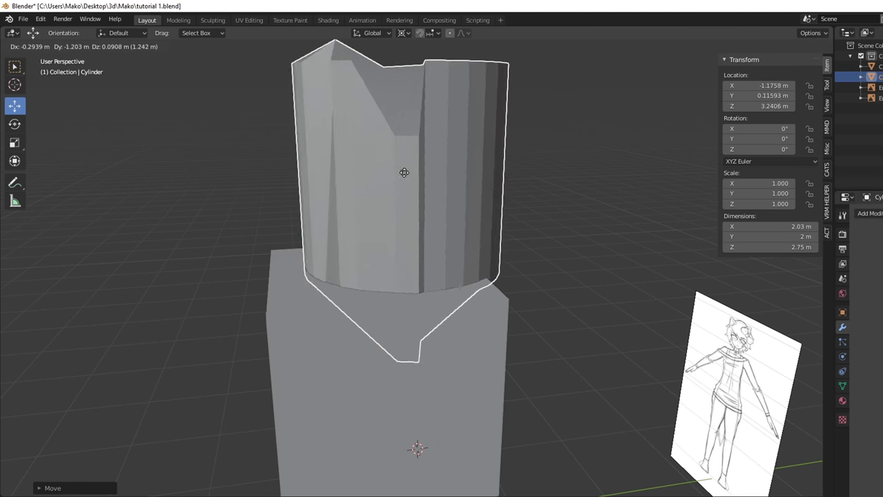
left_click(366, 165)
- Tilt the cylinder to about -33.8°, 3.82°, -12.3° and lower it into the cube at about Y -0.72 m, Z 2.77 m
key("r")
left_click(498, 262)
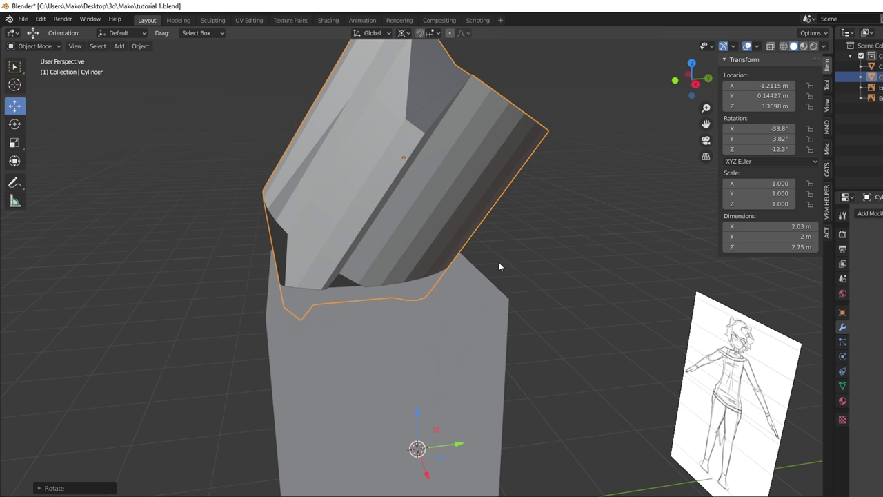
key("g")
left_click(315, 258)
- Join the cylinder and the cube into one object with the cube active, and test moving the result
middle_click_drag(315, 258, 597, 325)
left_click(689, 359)
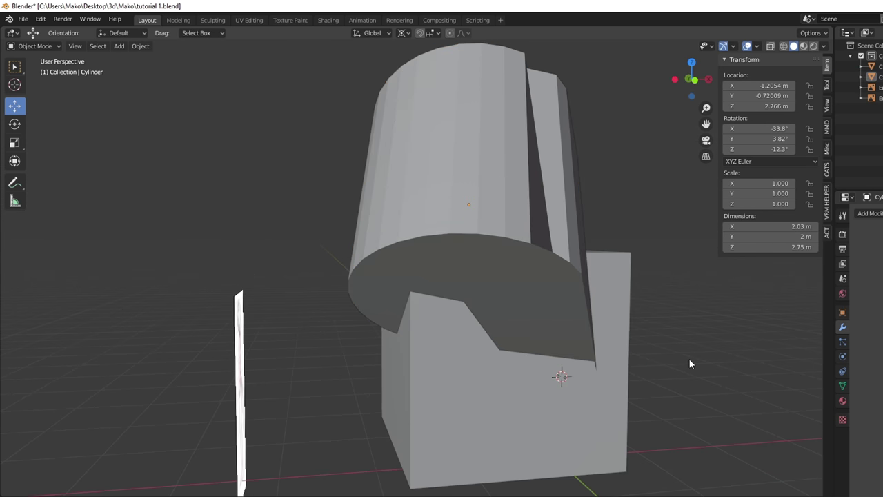
middle_click_drag(689, 358, 558, 286)
left_click(284, 183)
middle_click_drag(418, 187, 603, 225)
middle_click_drag(286, 279, 609, 103)
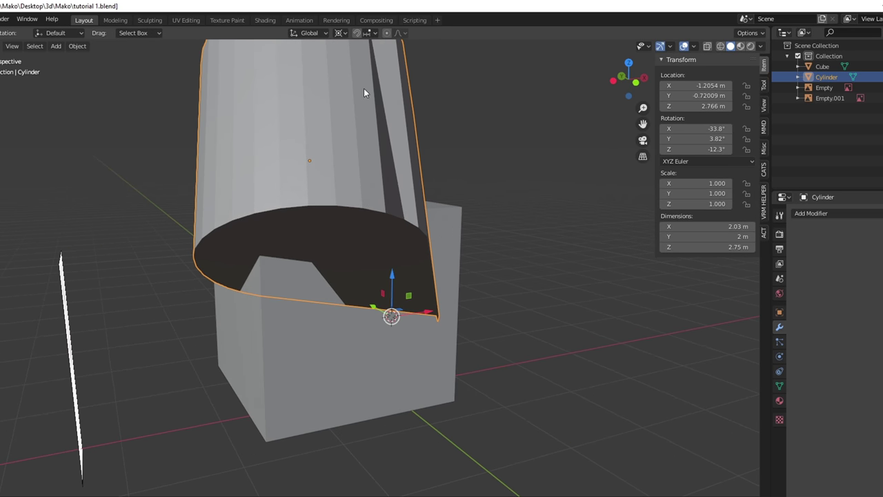
left_click(319, 348, "shift")
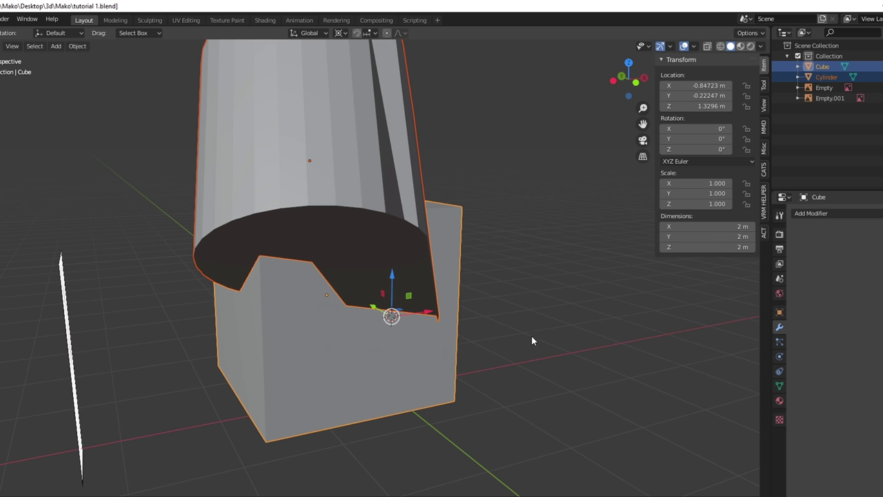
key("ctrl+j")
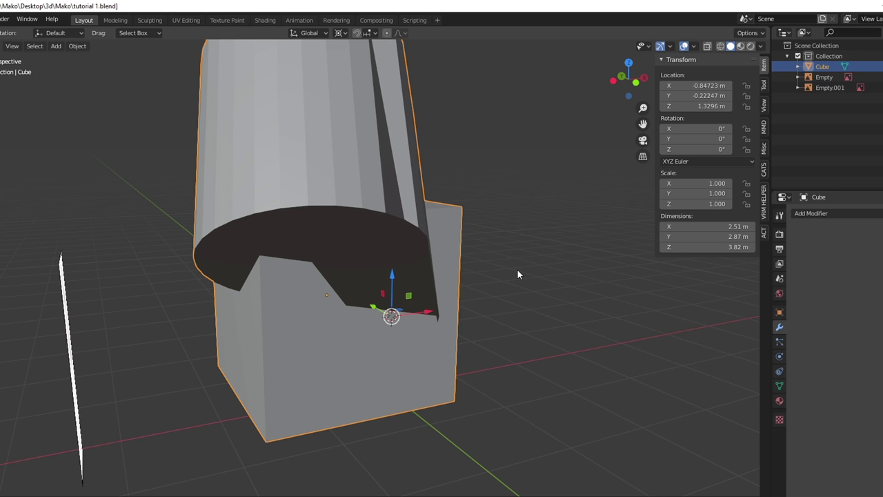
key("g")
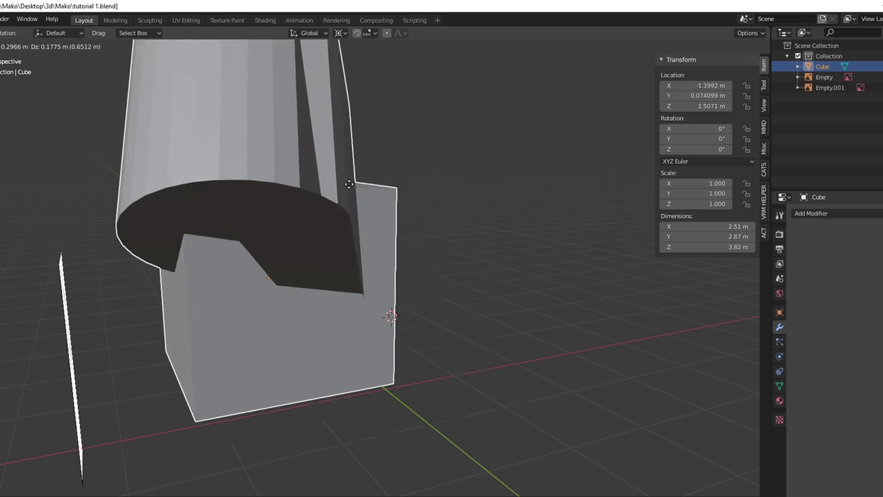
key("Escape")
- In Edit Mode on the joined object, move the cube's top corner vertex to about local X 0.61 m, Y -1.72 m, Z -0.07 m
key("Tab")
middle_click_drag(523, 251, 413, 268)
scroll(413, 268, "up", 3)
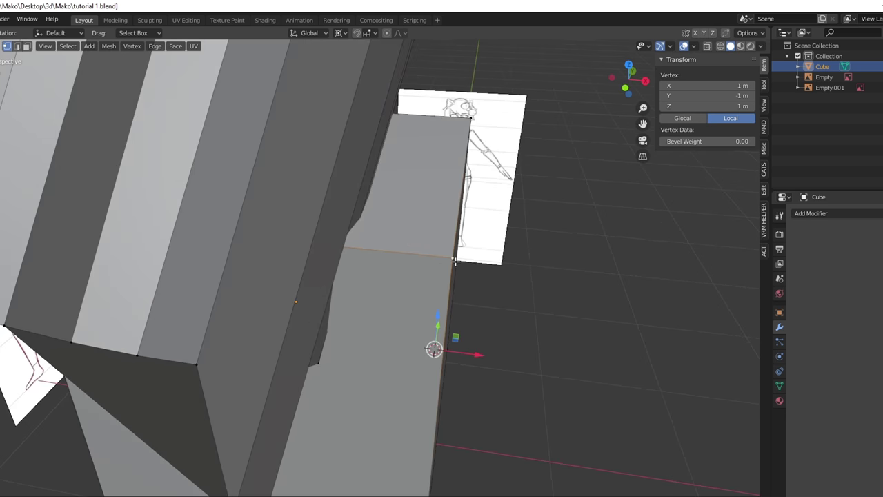
scroll(458, 261, "down", 2)
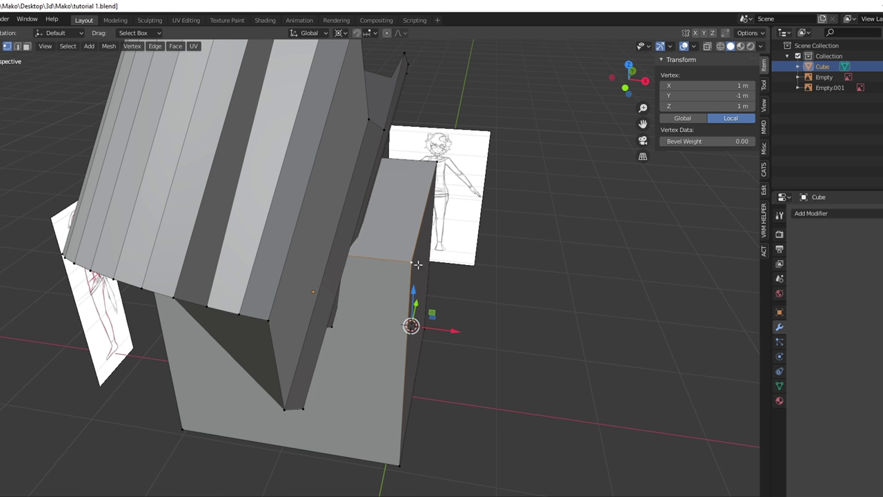
middle_click_drag(456, 270, 381, 244)
key("g")
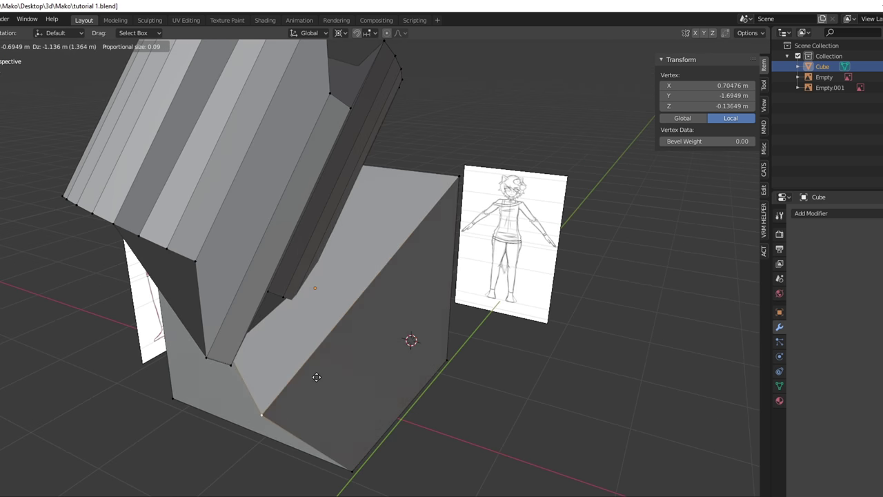
left_click(307, 367)
scroll(301, 359, "down", 2)
scroll(274, 336, "up", 4)
scroll(289, 325, "down", 4)
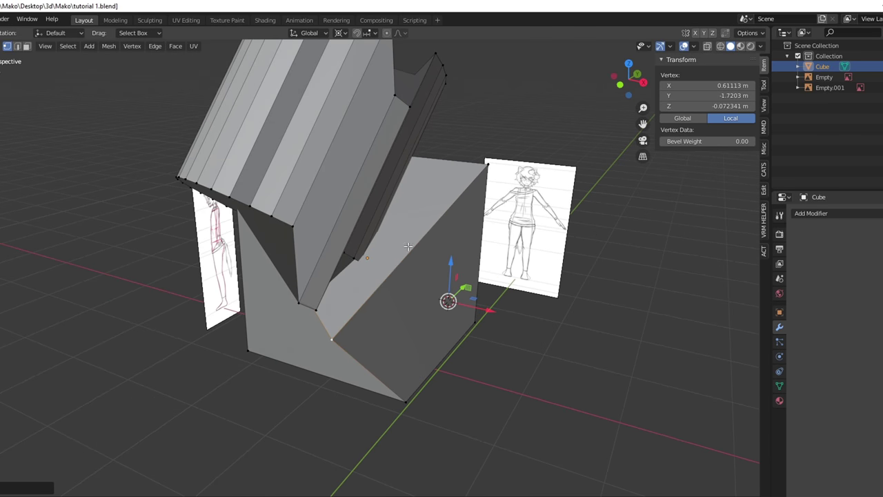
- Switch to face selection and try deleting a single face of the joined mesh
key("3")
middle_click_drag(418, 193, 345, 77)
left_click(397, 272)
key("x")
left_click(397, 270)
- Select all linked geometry of the cylinder part and try deleting it
left_click(292, 163)
key("l")
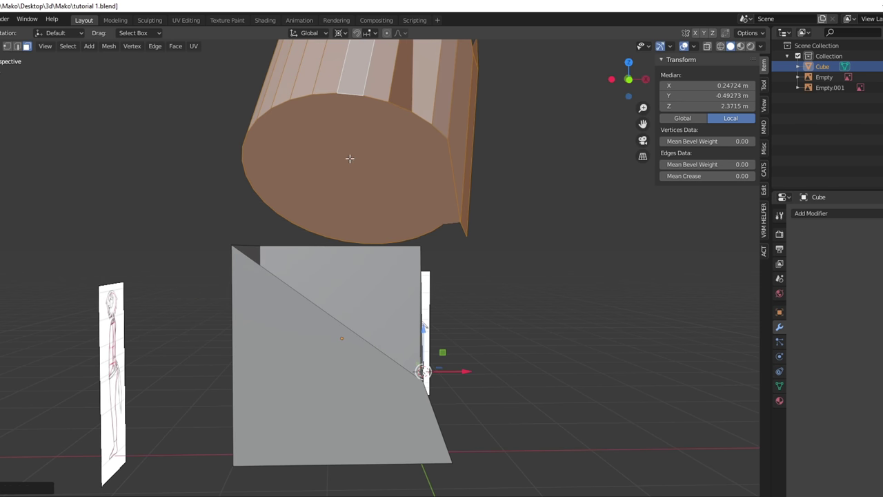
left_click(350, 158)
key("x")
left_click(350, 158)
- Merge a lower corner vertex of the cylinder part with the cube's nearby top corner vertex, using At Last
middle_click_drag(349, 158, 373, 219)
left_click(372, 219)
middle_click_drag(402, 308, 449, 249)
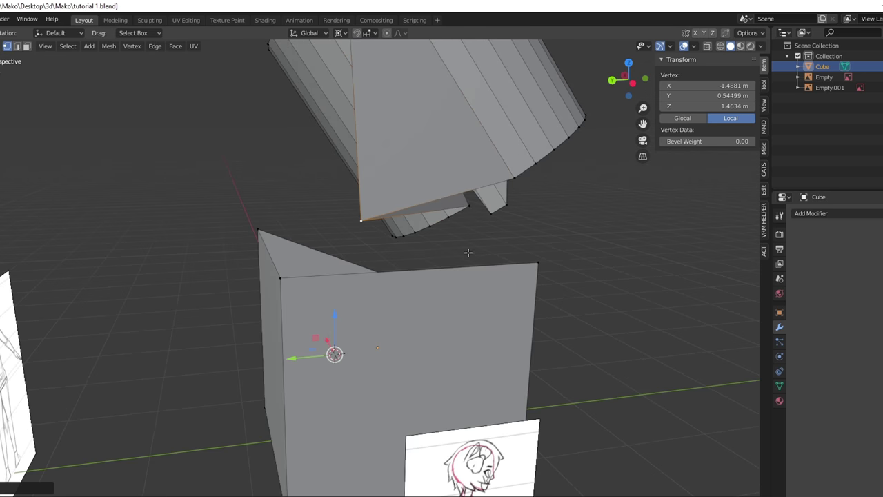
left_click(282, 276, "shift")
key("m")
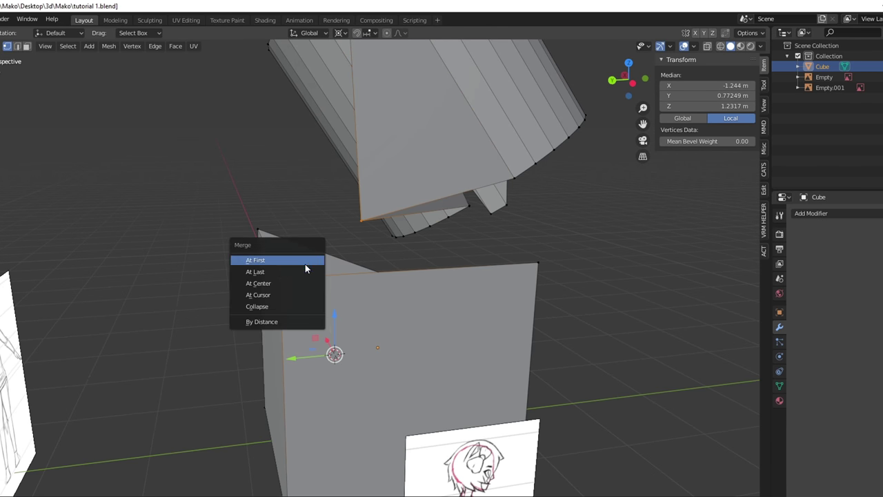
left_click(306, 272)
middle_click_drag(305, 271, 407, 160)
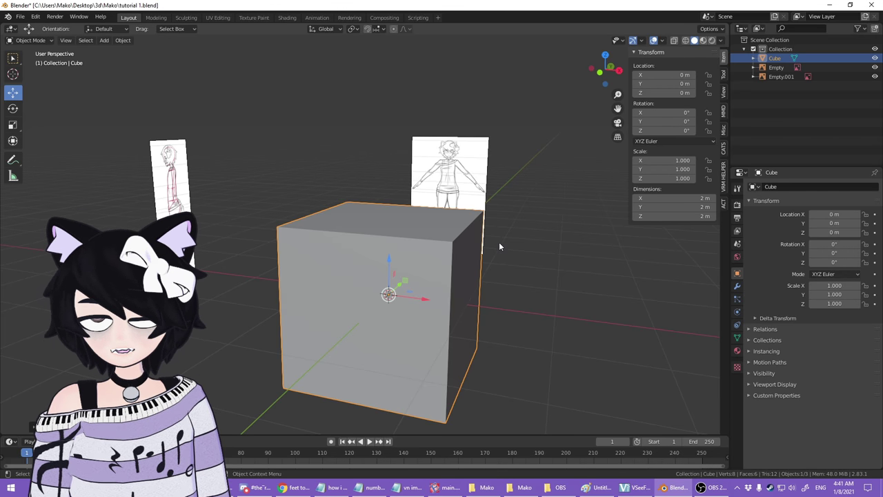
- Raise the cube along Z to about 1.45 m and scale it down uniformly to about 0.276 for the head
middle_click_drag(544, 270, 415, 286)
middle_click_drag(392, 256, 434, 244)
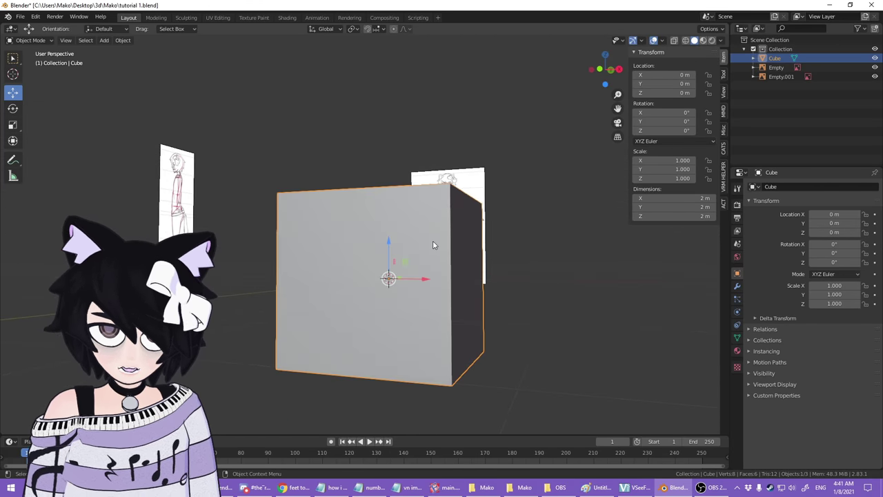
left_click_drag(390, 249, 381, 131)
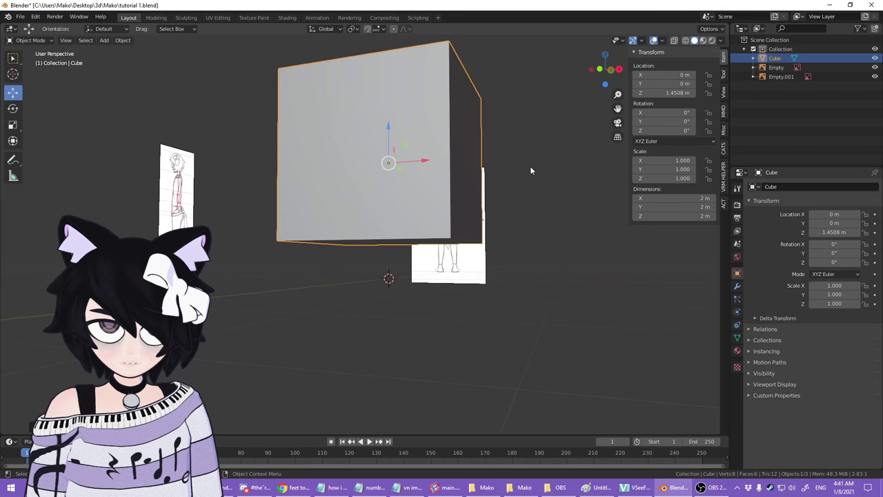
key("s")
left_click(426, 163)
key("KP_Decimal")
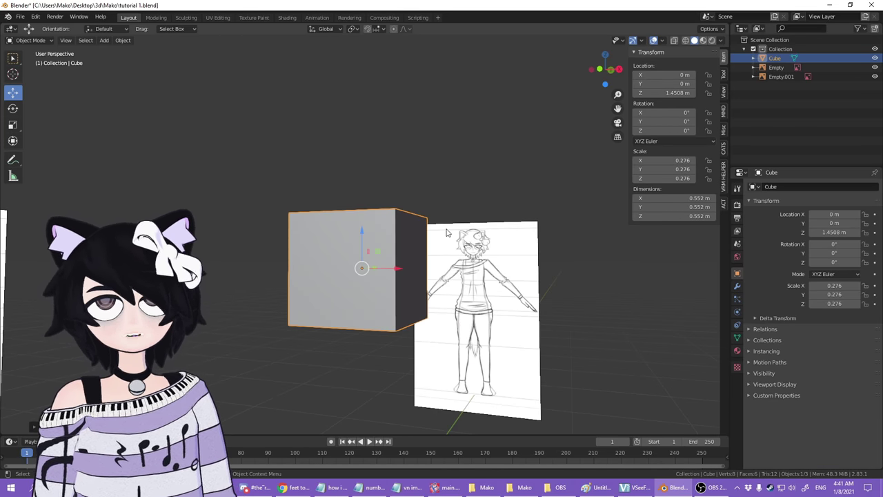
- Clear the cube's location and scale, resetting it to 0 m on all axes and a scale of 1.000
middle_click_drag(520, 240, 475, 287)
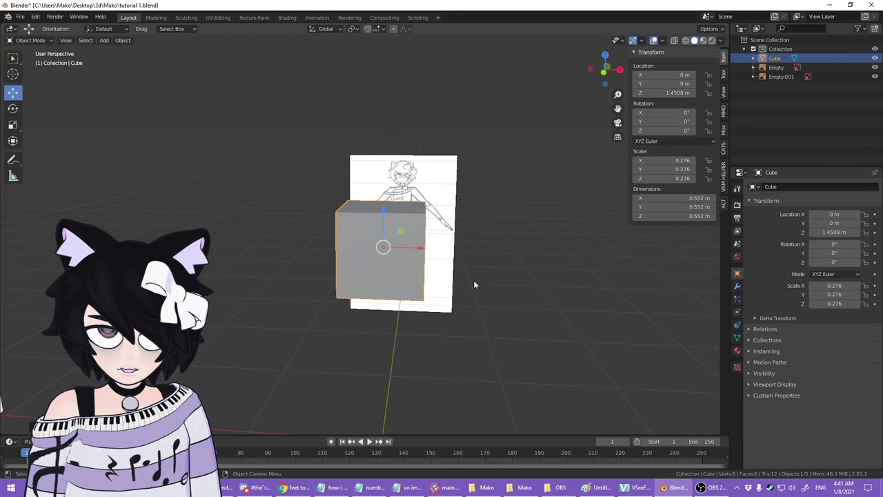
scroll(473, 284, "up", 8)
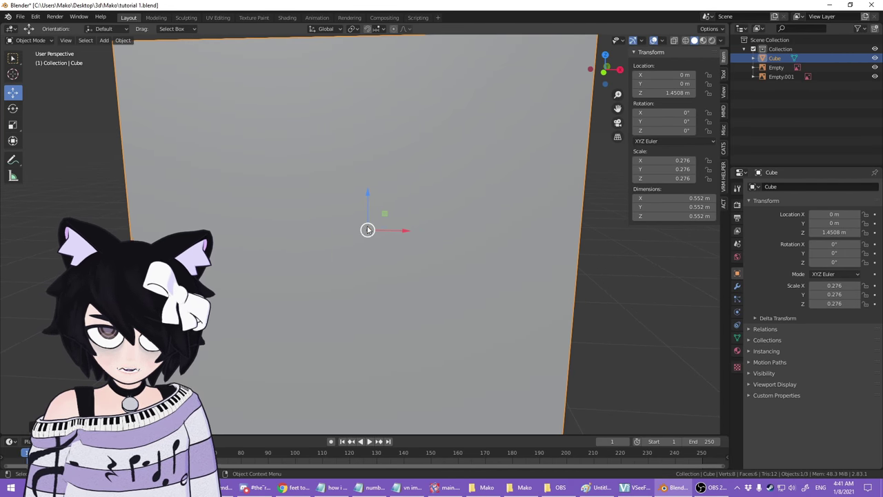
scroll(367, 235, "down", 5)
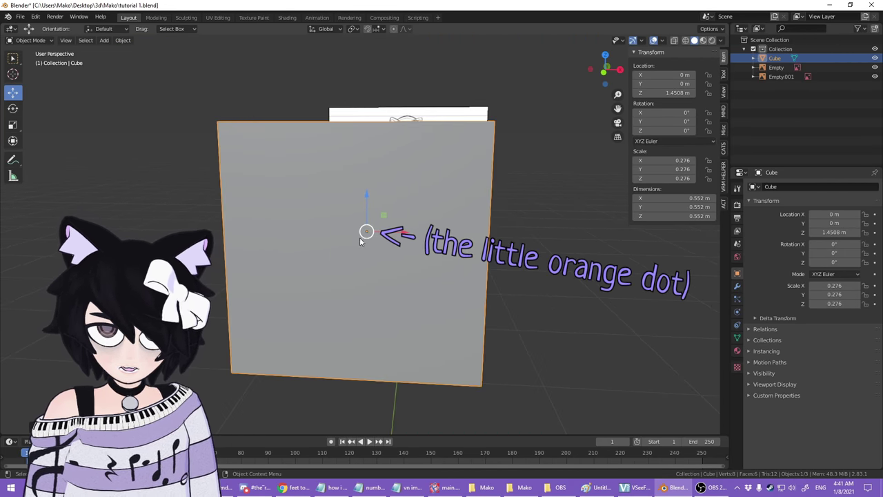
scroll(360, 242, "down", 4)
middle_click_drag(445, 352, 385, 346)
key("alt+g")
key("alt+s")
- Try scaling the cube down uniformly to about 0.269 in Object Mode
mouse_move(449, 251)
middle_mouse_down()
mouse_move(456, 329)
mouse_move(338, 326)
mouse_move(485, 223)
mouse_move(552, 232)
mouse_move(480, 224)
mouse_move(555, 235)
middle_mouse_up()
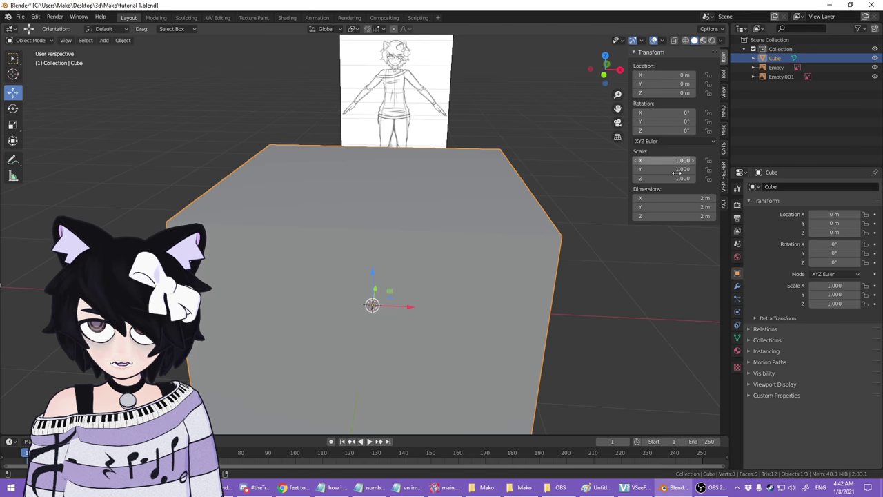
middle_click_drag(421, 165, 363, 163)
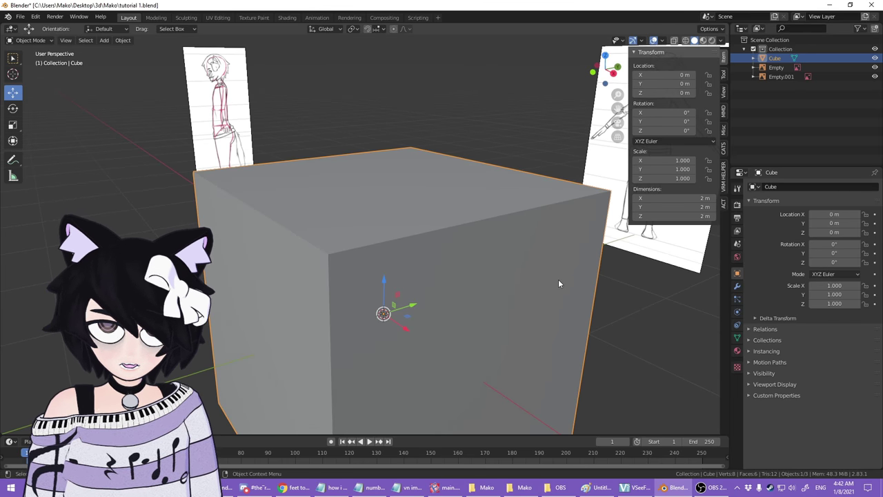
key("s")
left_click(414, 291)
middle_click_drag(415, 291, 508, 290)
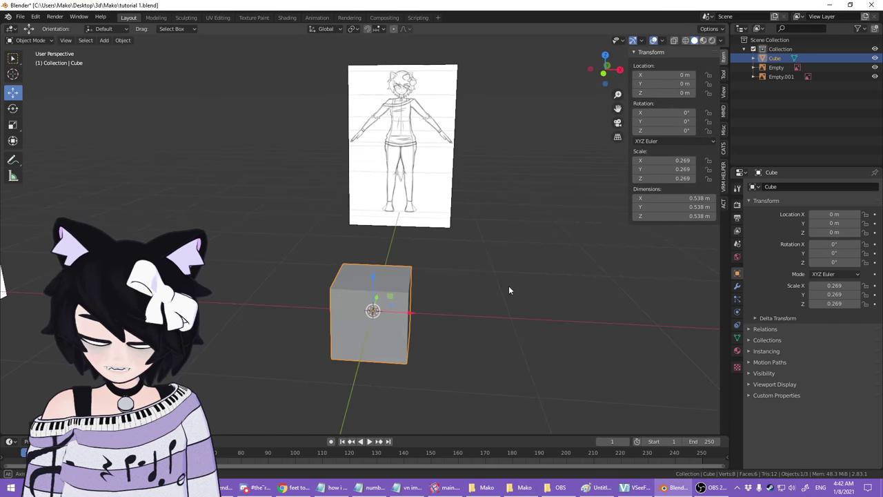
middle_click_drag(512, 291, 495, 355)
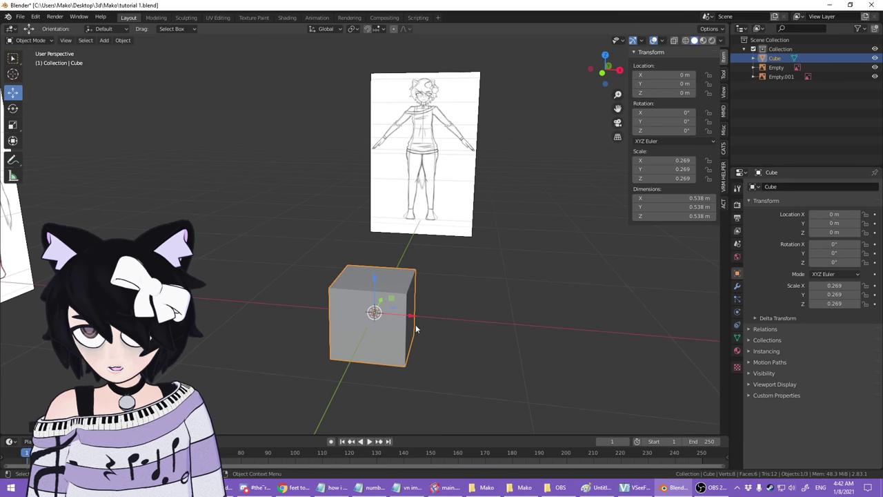
- Try moving the cube in the XZ plane, and undo the move and the last scaling
left_click_drag(390, 302, 263, 198)
key("ctrl+z")
key("ctrl+z")
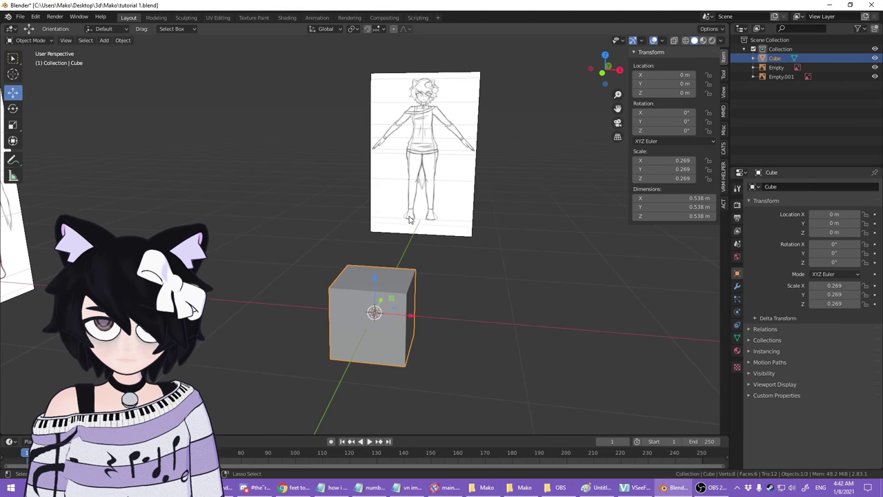
- Switch the cube between Edit Mode and Object Mode, ending in Edit Mode with the Move tool active
middle_click_drag(410, 219, 512, 268)
key("Tab")
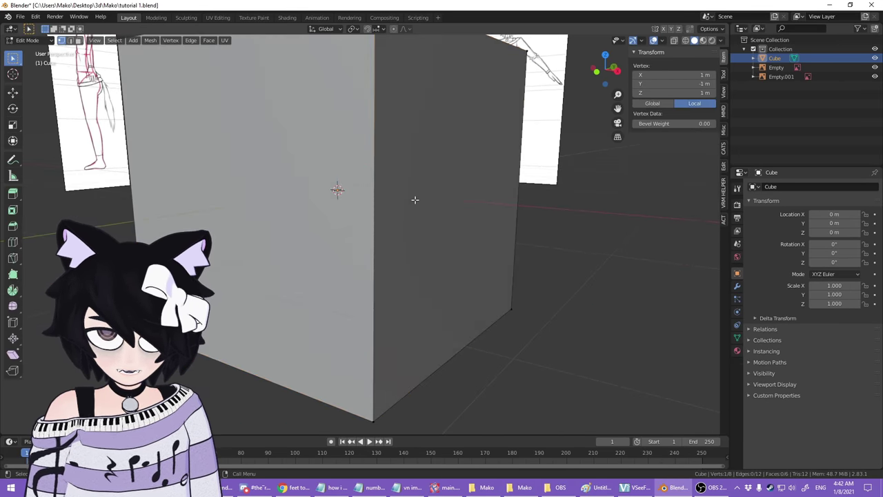
middle_click_drag(412, 191, 469, 298, "shift")
left_click(27, 40)
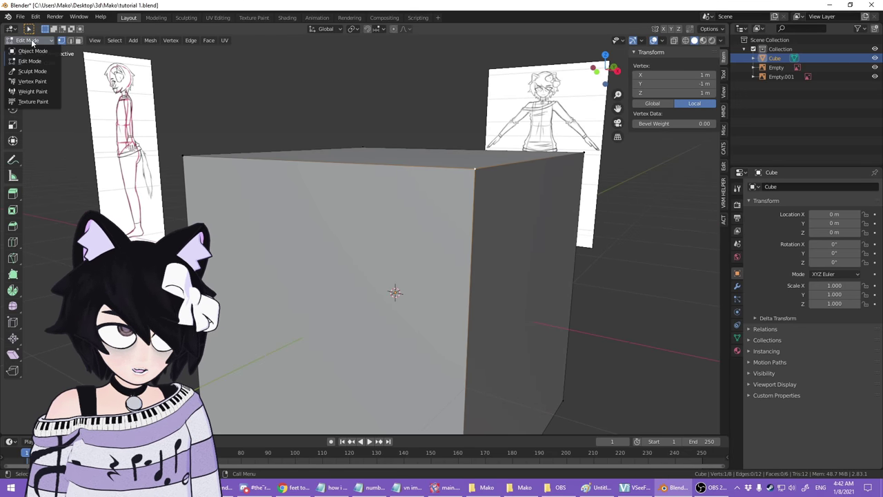
left_click(31, 49)
left_click(27, 40)
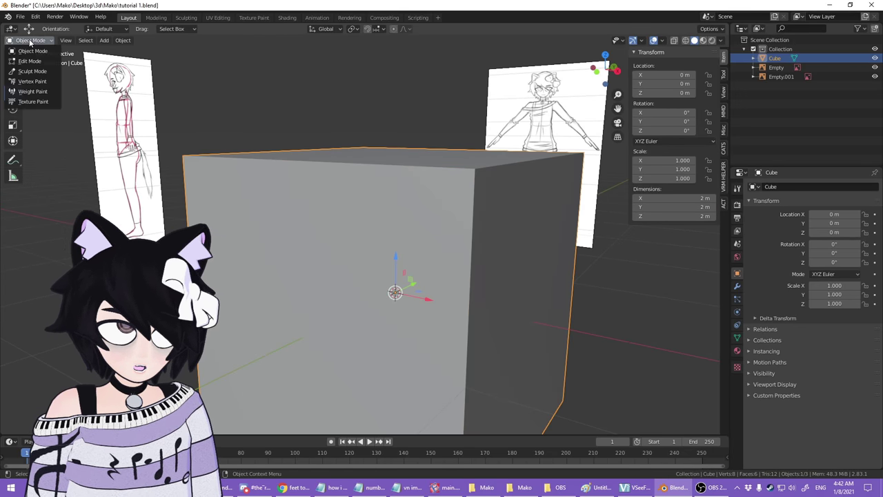
key("Tab")
middle_click_drag(448, 287, 403, 258, "shift")
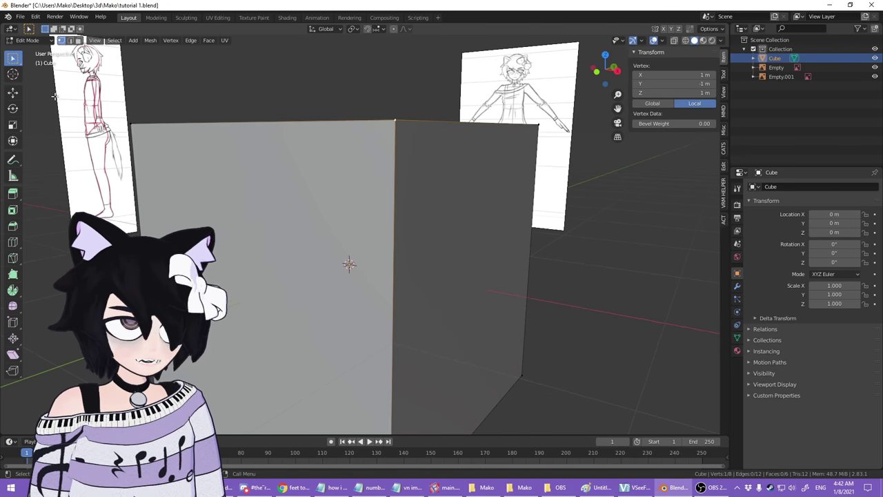
left_click(13, 93)
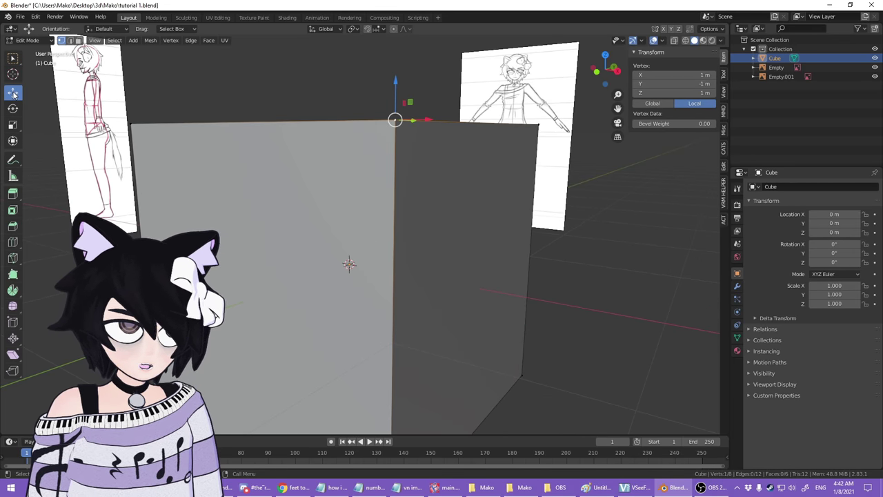
- Select all of the cube's vertices and move them away from the origin to about X 2.05 m, Z 1.51 m
middle_click_drag(383, 184, 354, 148)
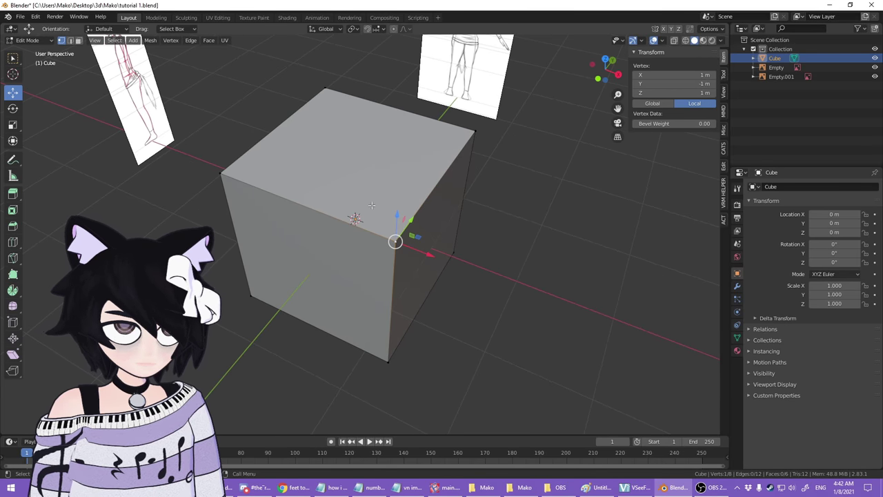
key("a")
middle_click_drag(366, 182, 378, 210)
left_click_drag(368, 209, 520, 103)
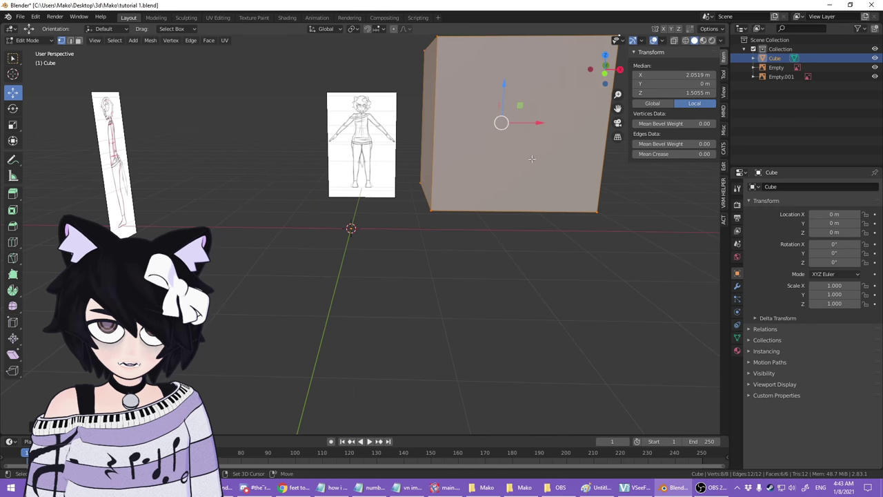
- Scale the whole mesh down and pull one upper corner vertex out to about X 4.21 m, Y -0.31 m, Z 1.87 m
key("s")
middle_click_drag(521, 104, 480, 212, "shift")
left_click(447, 238)
left_click(484, 217)
left_click_drag(483, 218, 562, 183)
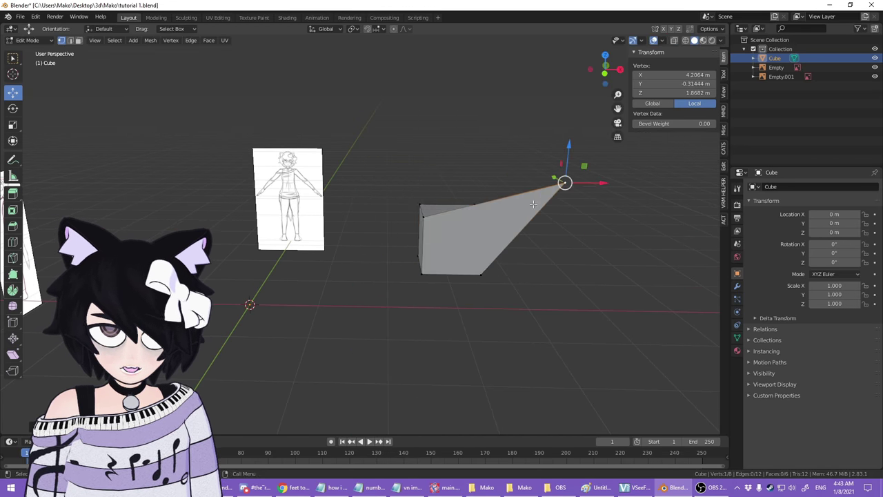
- Clear the selection and undo the vertex pull, the scaling and the offset move of the cube's mesh
left_click(322, 300)
middle_click_drag(321, 299, 374, 229)
scroll(371, 238, "up", 3)
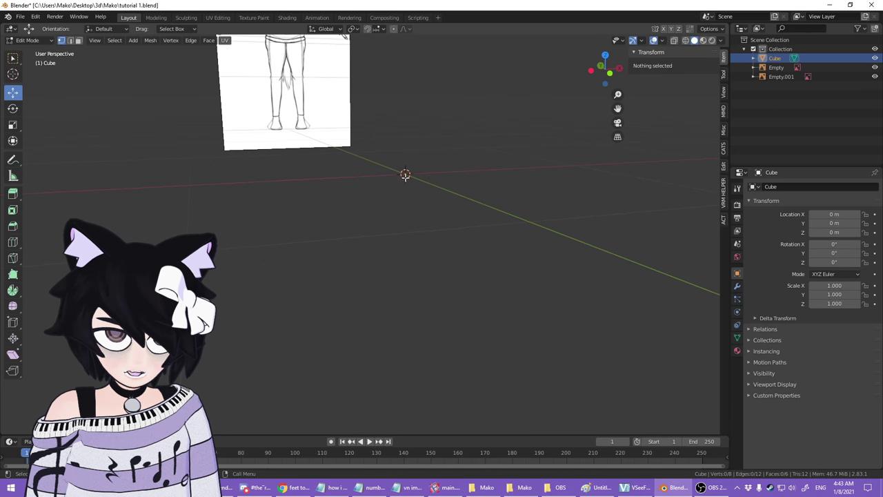
middle_click_drag(436, 172, 372, 353, "shift")
scroll(362, 270, "down", 4)
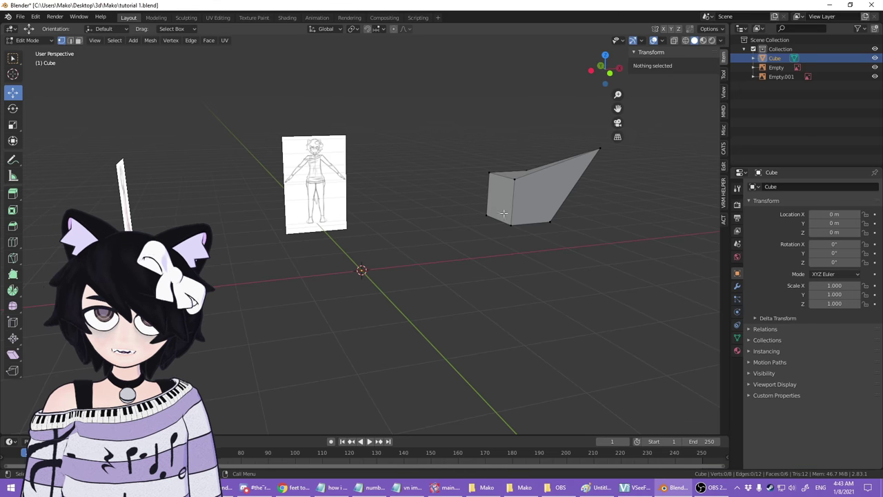
key("ctrl+z")
key("ctrl+z")
key("ctrl+z")
key("ctrl+z")
key("ctrl+z")
key("ctrl+z")
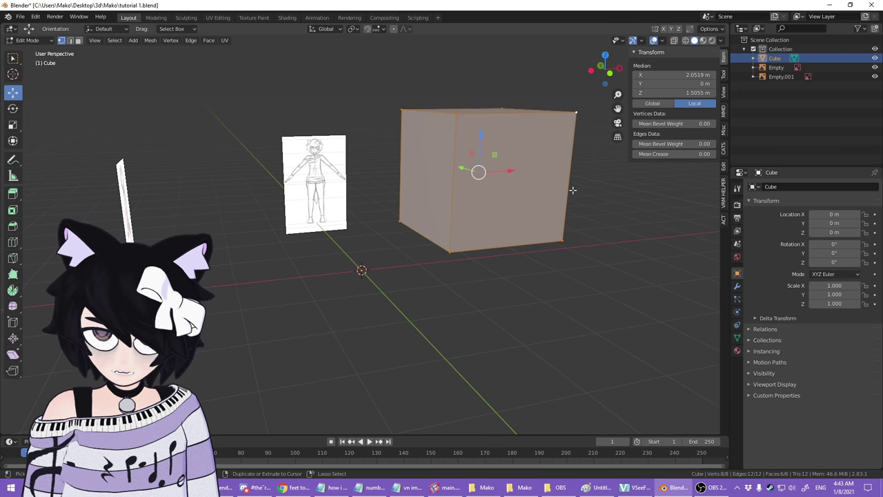
- Return to Object Mode and raise the whole cube along Z to about 2.30 m
key("Tab")
key("s")
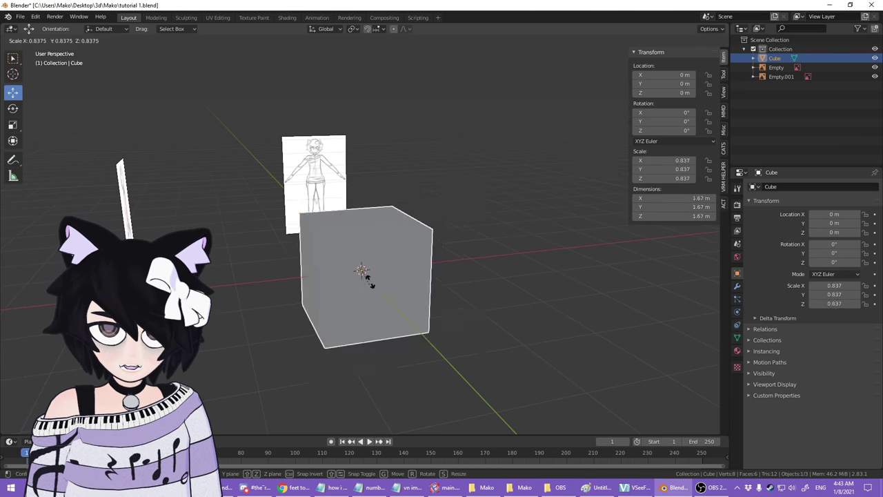
key("Escape")
left_click_drag(361, 237, 361, 98)
middle_click_drag(420, 207, 434, 191, "shift")
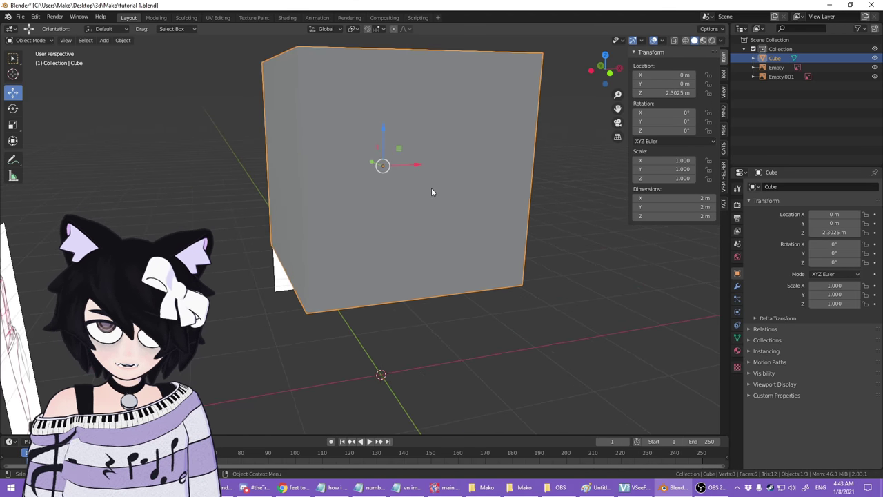
- Clear the raised cube's location to put it back at the world origin
middle_click_drag(384, 100, 399, 189)
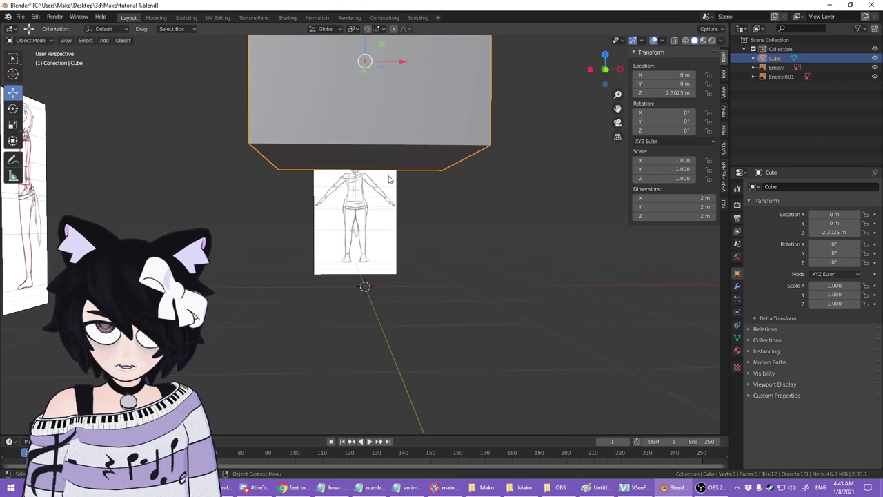
middle_click_drag(365, 337, 379, 180)
scroll(379, 180, "down", 6)
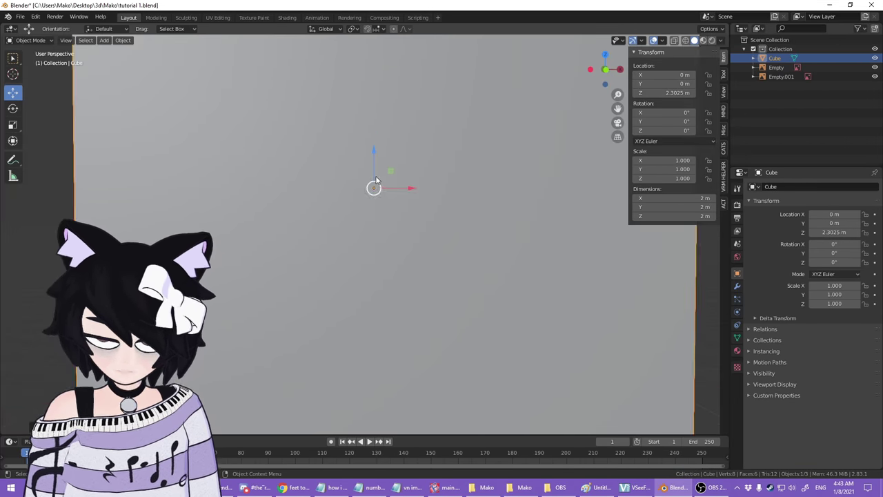
middle_click_drag(473, 327, 486, 254, "shift")
middle_click_drag(378, 143, 336, 142)
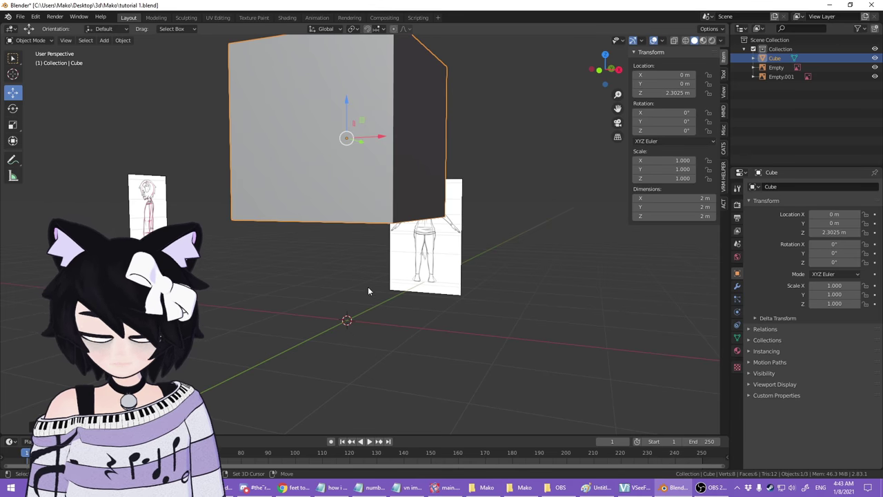
middle_click_drag(367, 286, 394, 285)
middle_click_drag(383, 133, 456, 223)
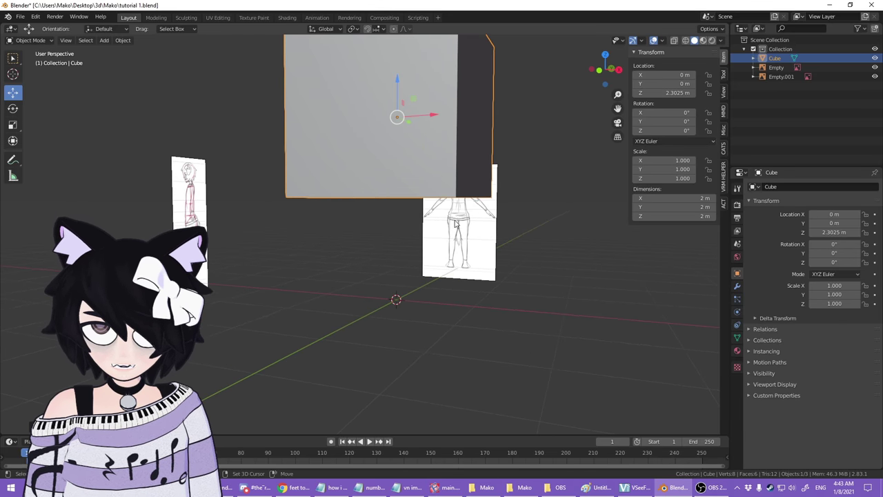
left_click_drag(395, 84, 417, 280)
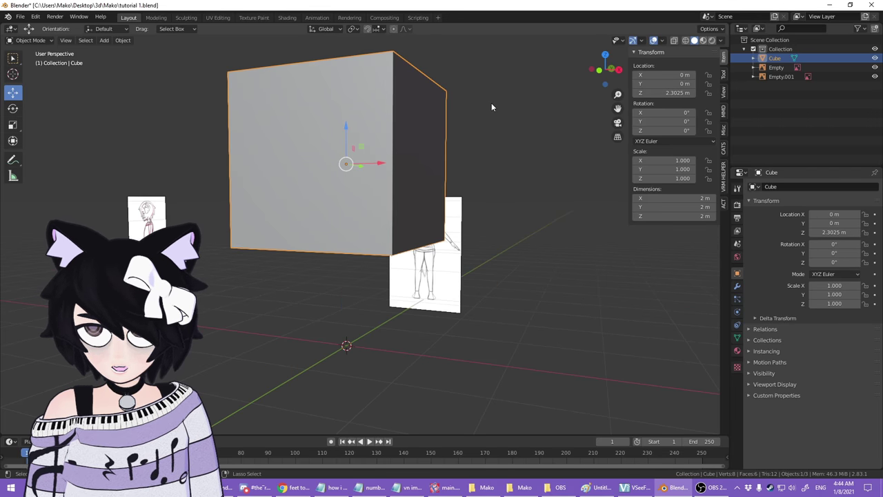
key("alt+g")
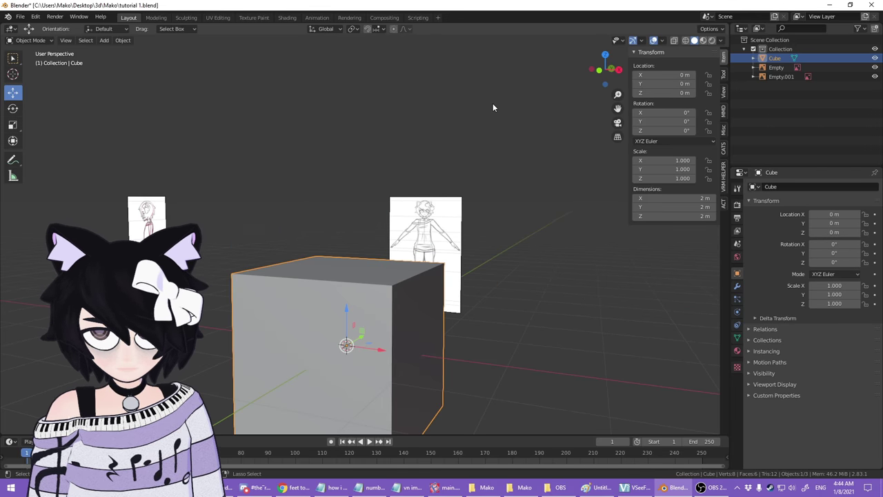
- Enter Edit Mode and move only the cube's nearest top corner vertex inward within the XY plane
key("Tab")
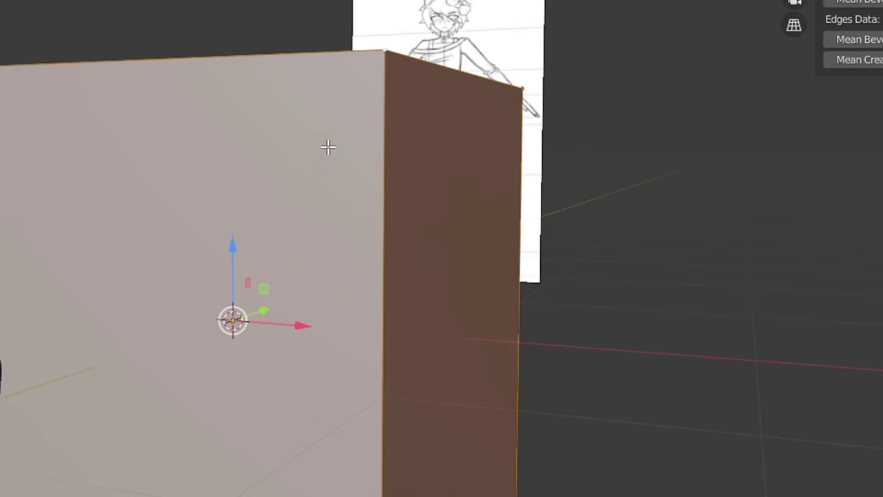
middle_click_drag(384, 197, 391, 241)
middle_click_drag(436, 263, 434, 216, "shift")
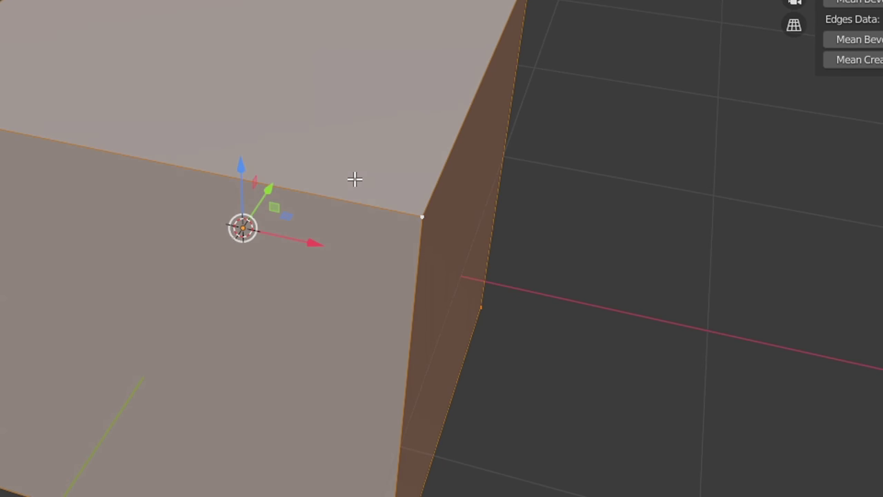
left_click(424, 216)
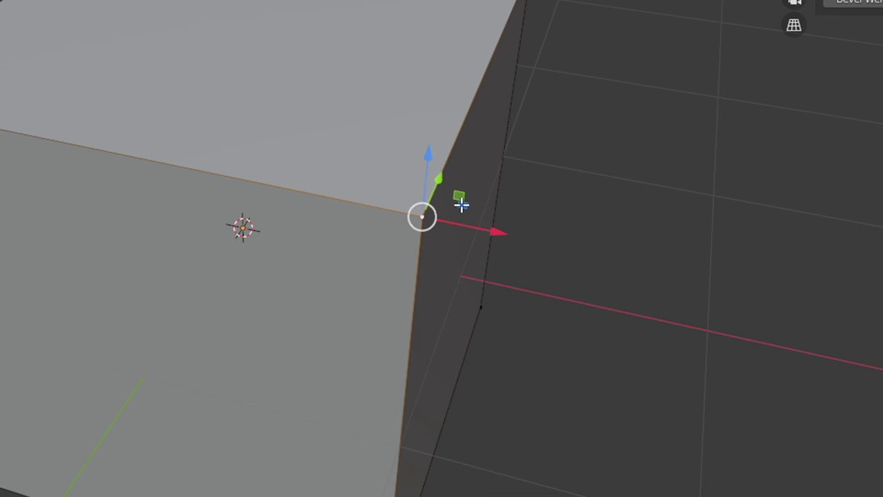
middle_click_drag(461, 204, 469, 329)
left_click_drag(444, 361, 319, 104)
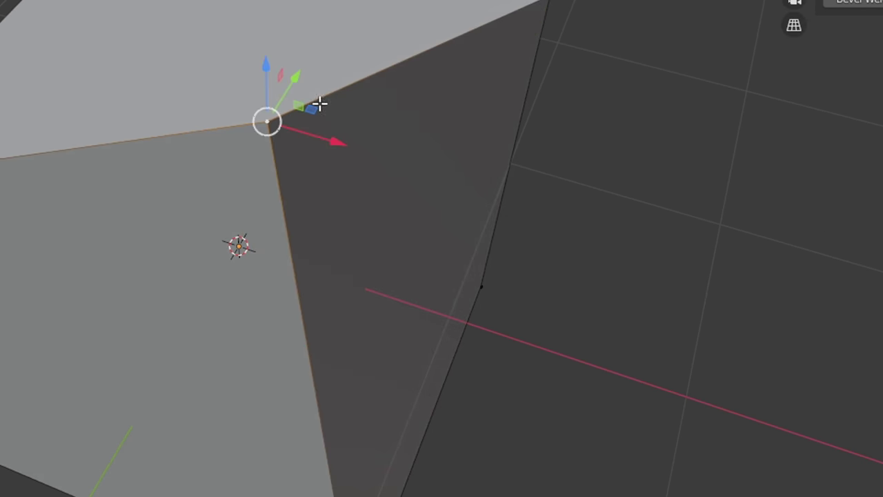
- Switch to edge selection and move the cube's front top edge
left_click(140, 82)
left_click(498, 398)
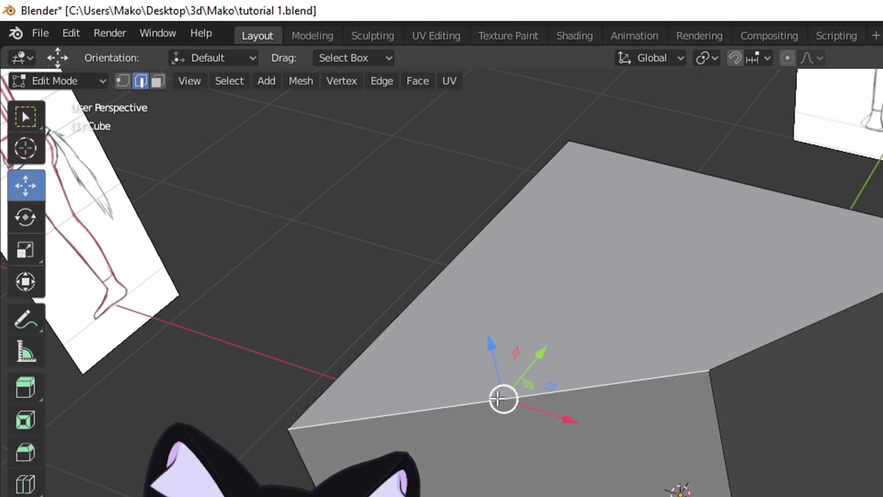
left_click_drag(498, 398, 612, 262)
- Move the cube's front face in face selection to about X -1.53 m, Y -0.30 m, and switch to edge selection
left_click(158, 81)
left_click(692, 461)
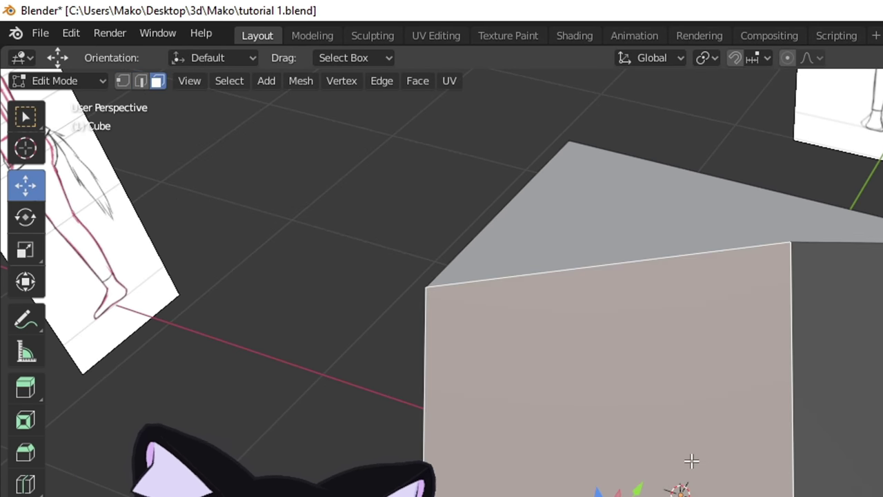
left_click_drag(651, 496, 400, 430)
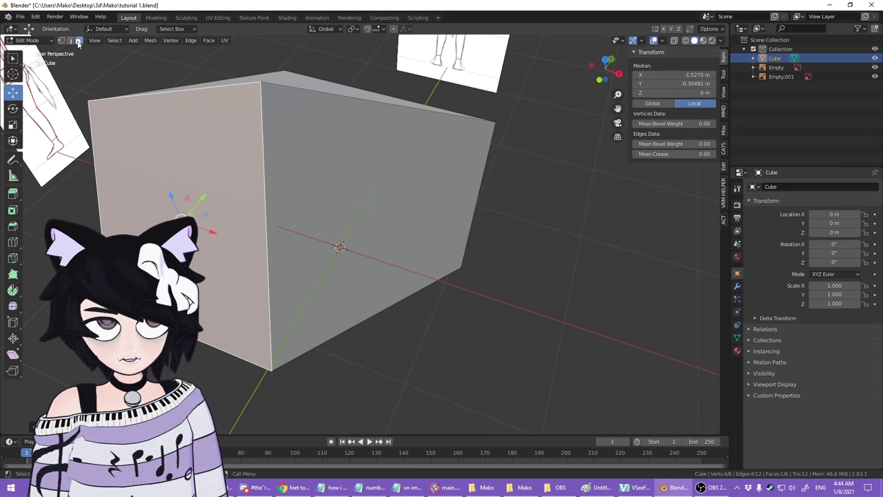
key("2")
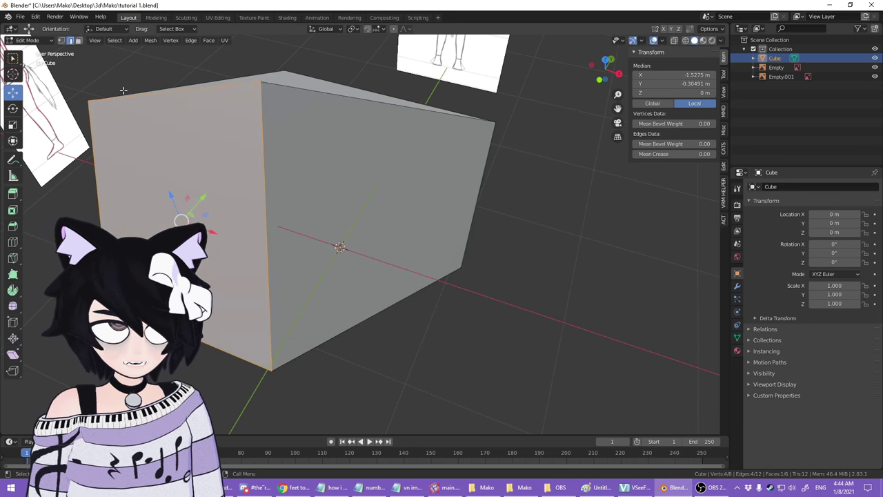
- Switch to edge selection and move one edge of the cube to about X 0.38 m, Y 0.87 m
left_click(78, 41)
key("2")
left_click(371, 101)
key("g")
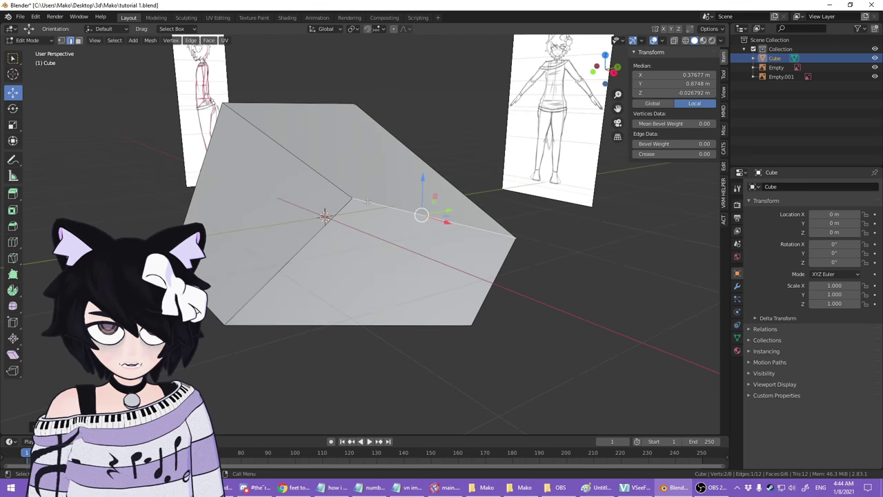
- Undo the vertex, edge and face moves to restore the original cube shape
key("ctrl+z")
key("ctrl+z")
key("ctrl+z")
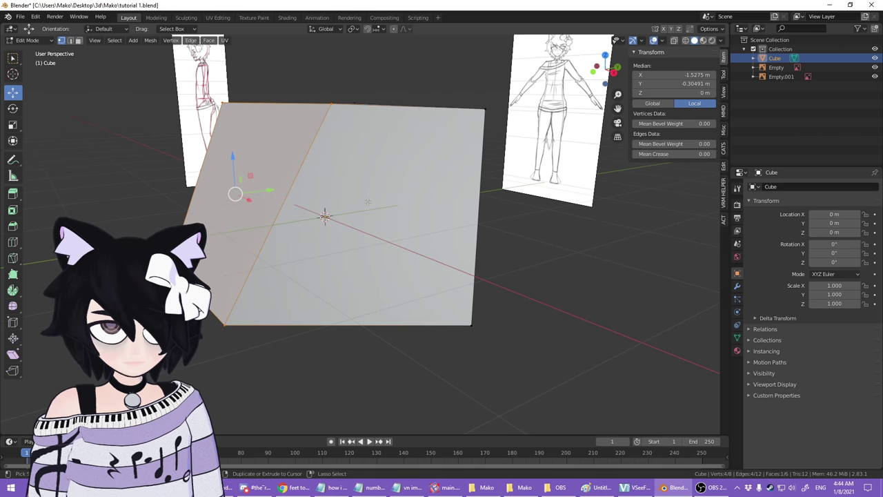
key("ctrl+z")
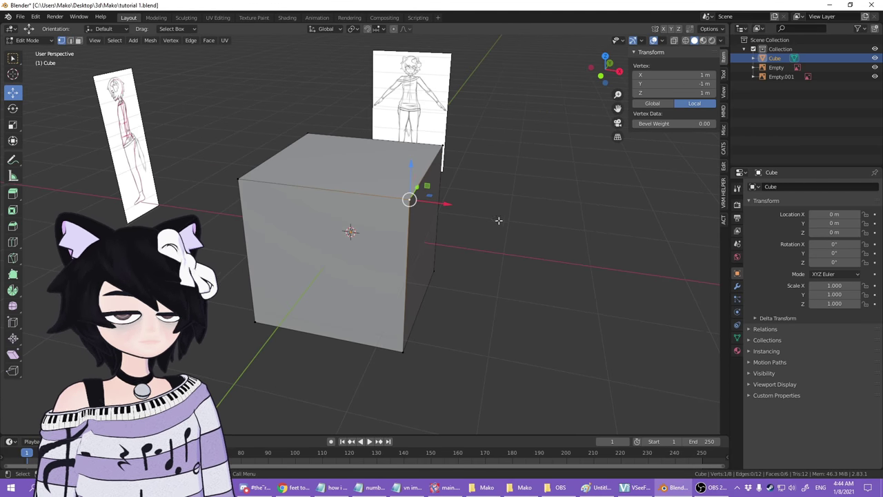
middle_click_drag(435, 225, 502, 261, "shift")
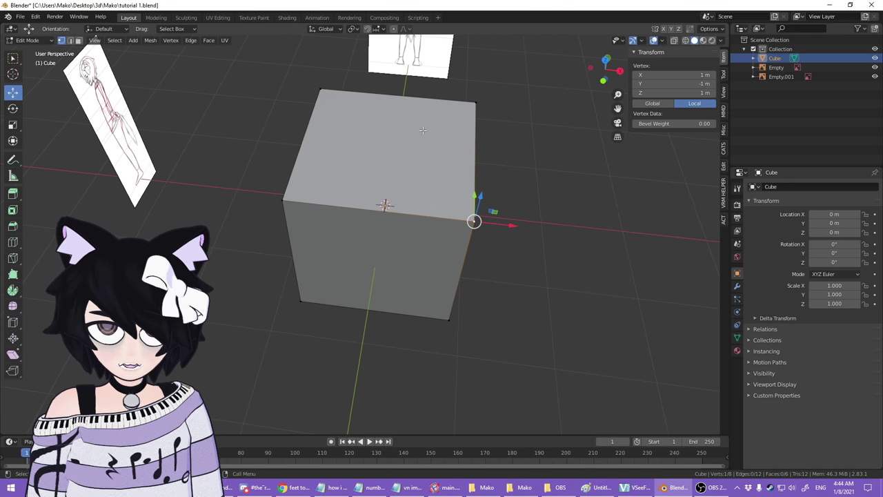
middle_click_drag(482, 185, 456, 228, "shift")
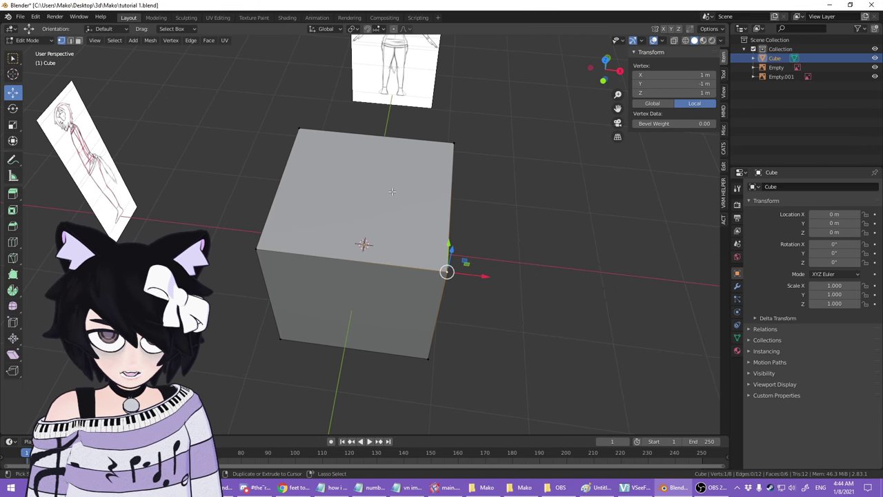
- Add a single loop cut down the middle of the cube along the Y axis, keeping it centred
key("ctrl+r")
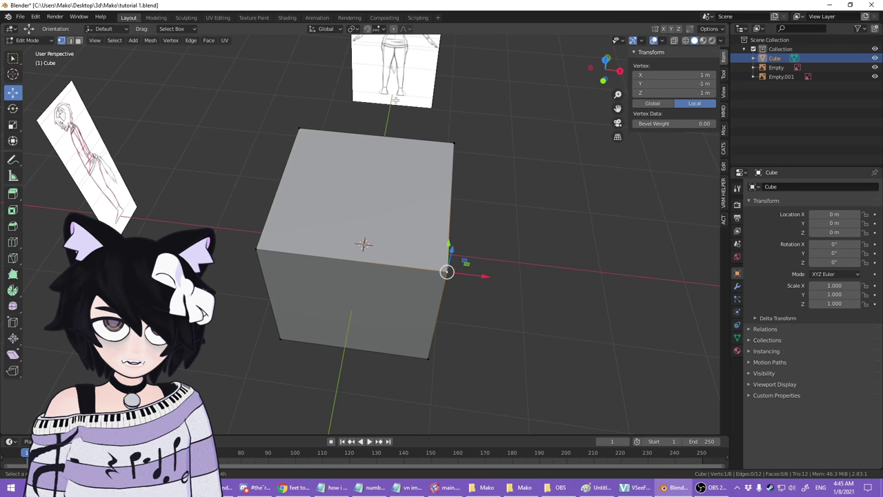
left_click(374, 145)
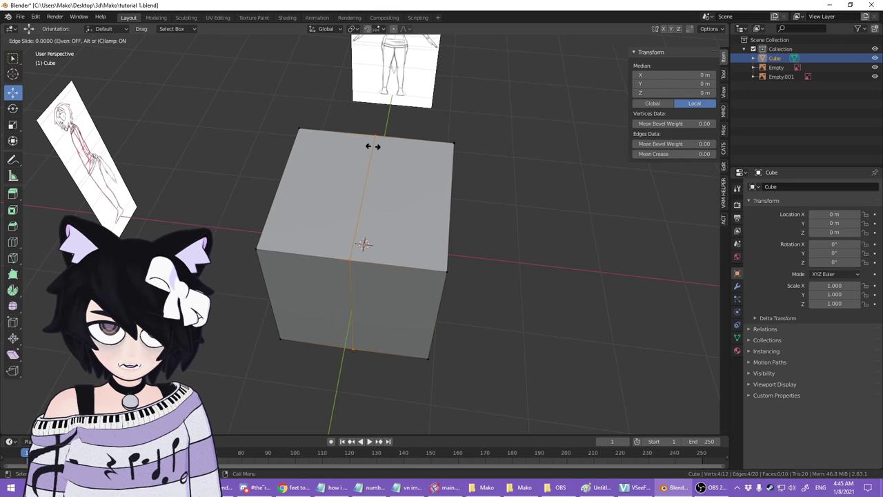
right_click(323, 138)
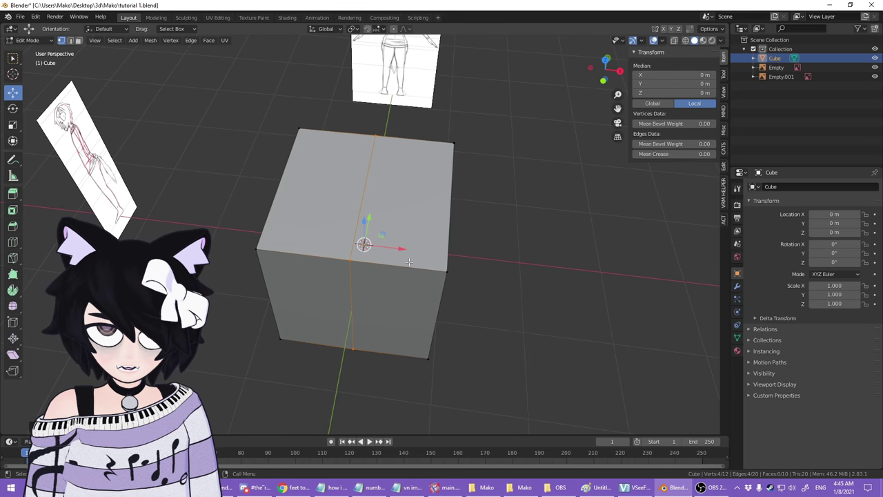
- Switch to face selection, select all five faces of the cube's negative-X half and delete the faces
left_click(376, 269, "shift")
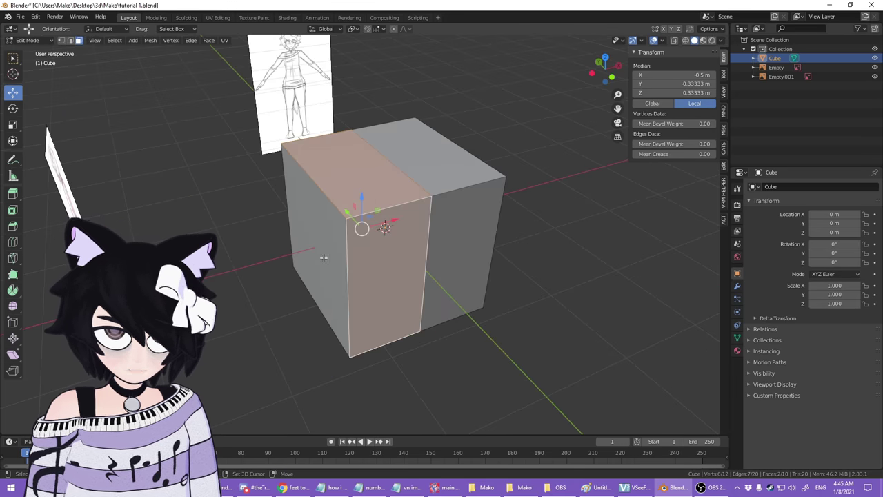
left_click(321, 256, "shift")
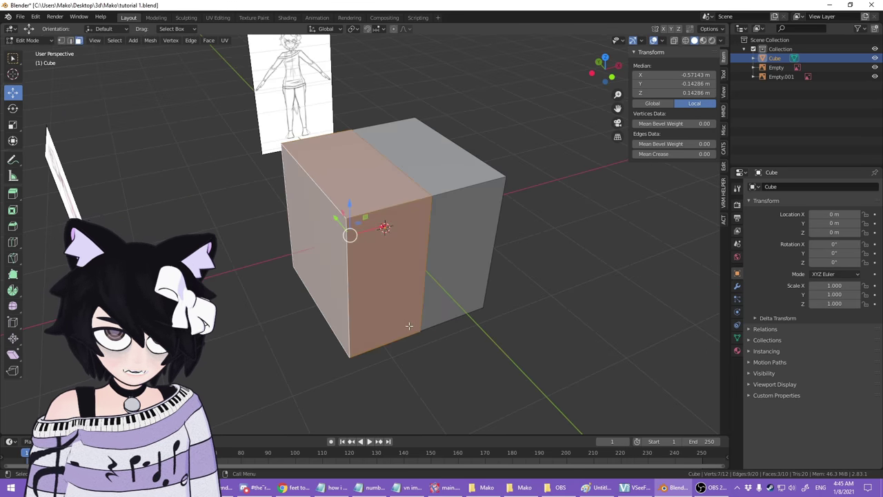
middle_click_drag(409, 325, 407, 236)
left_click(356, 249, "shift")
middle_click_drag(357, 249, 451, 270)
left_click(412, 251, "shift")
middle_click_drag(519, 229, 424, 226)
key("x")
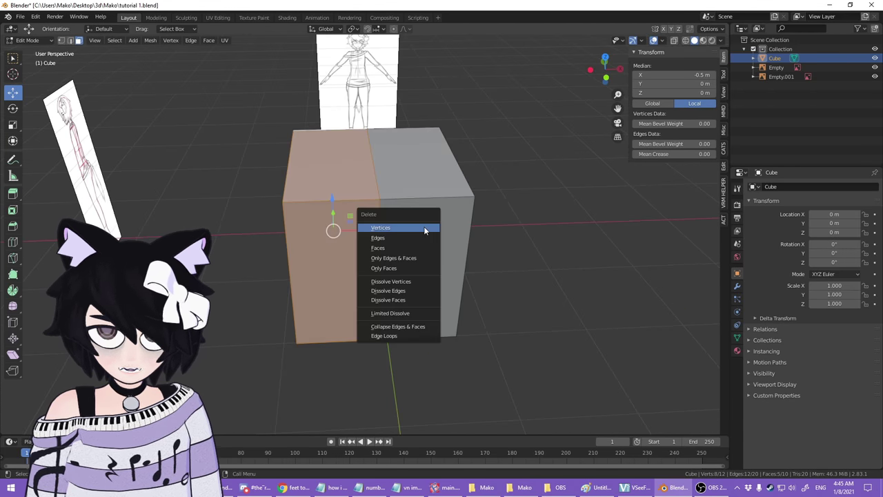
left_click(403, 246)
- Add a Mirror modifier on the X axis to the remaining half cube
middle_click_drag(394, 265, 465, 273)
middle_click_drag(508, 168, 490, 241)
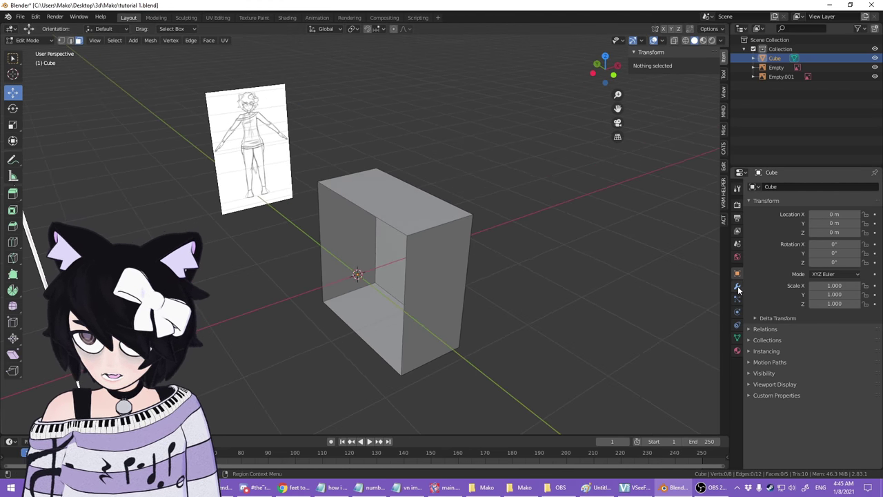
left_click(737, 287)
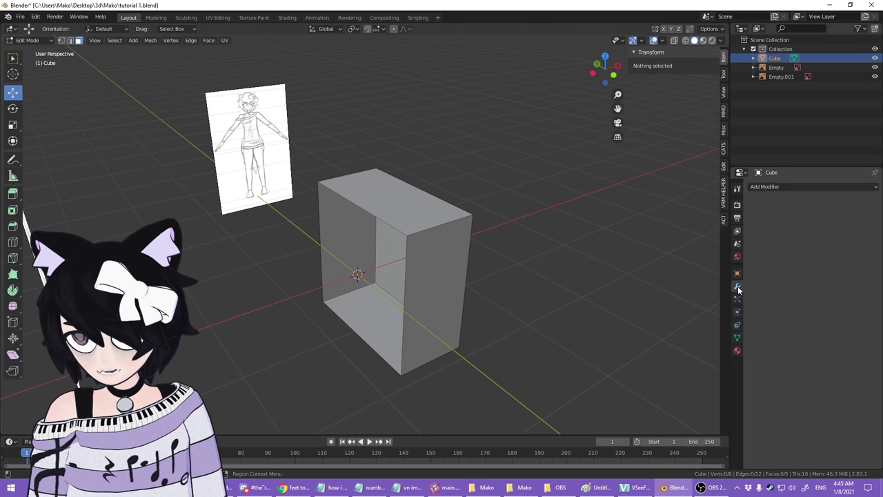
left_click(815, 188)
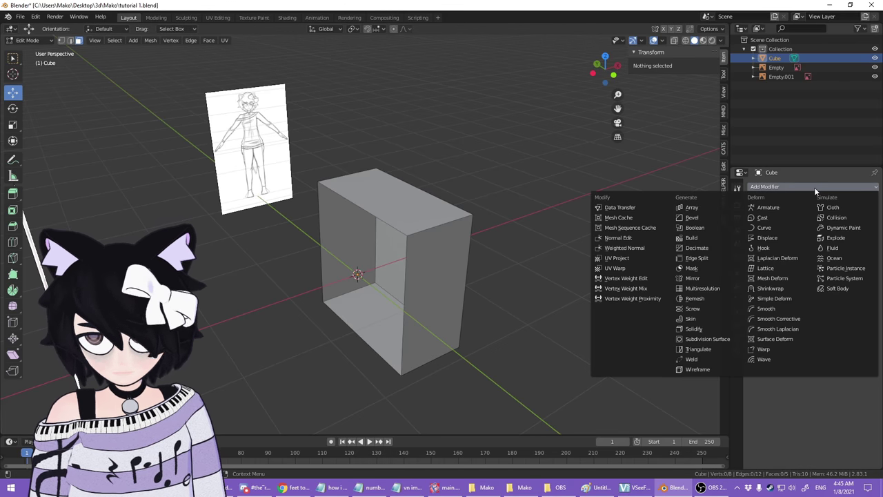
left_click(713, 279)
- Move the front top corner vertex to about X 0.63 m, Z 1.44 m to test the mirroring, and undo the move
middle_click_drag(542, 264, 450, 235)
scroll(449, 236, "up", 4)
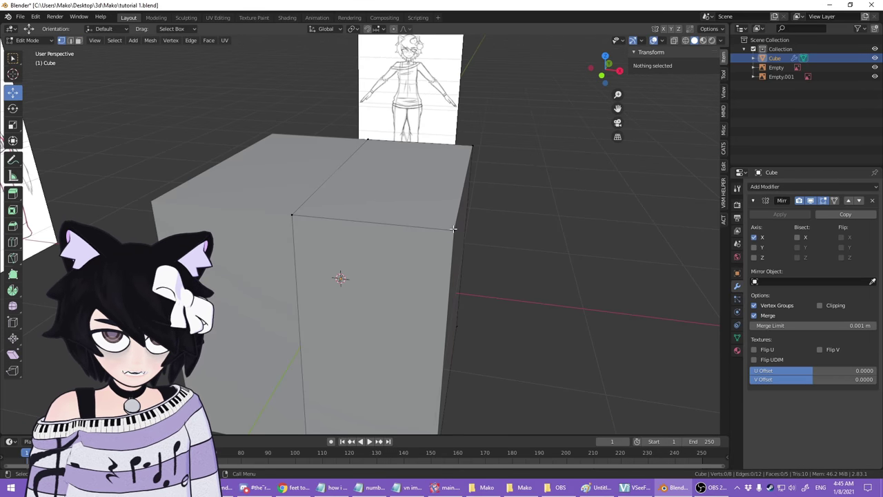
left_click(453, 229)
scroll(460, 229, "down", 3)
left_click_drag(435, 216, 403, 174)
middle_click_drag(316, 248, 334, 224)
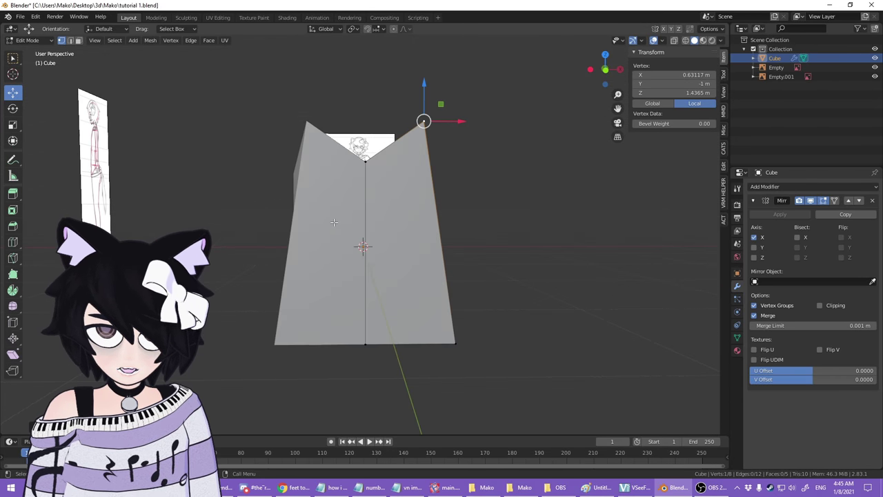
middle_click_drag(493, 158, 447, 197)
middle_click_drag(275, 211, 305, 209)
key("ctrl+z")
scroll(305, 209, "up", 3)
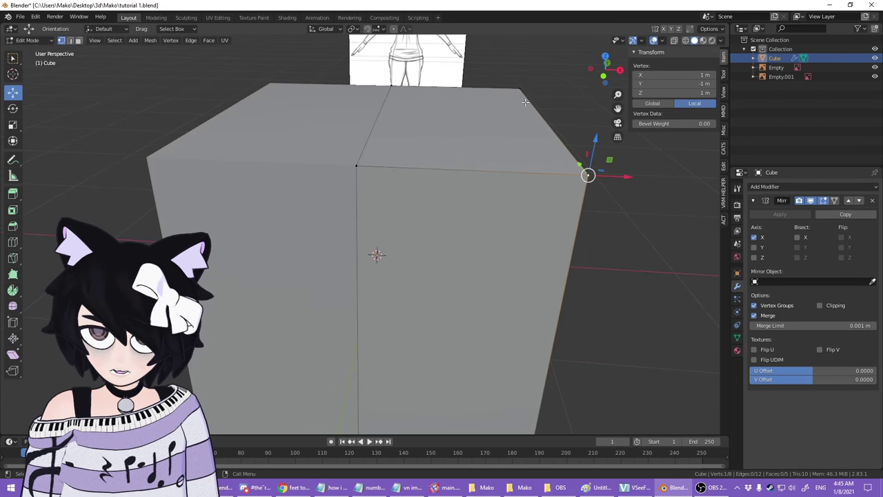
- Select the rear top corner vertex, try moving it outward, and undo the move
middle_click_drag(526, 101, 570, 150)
middle_click_drag(442, 73, 497, 150, "shift")
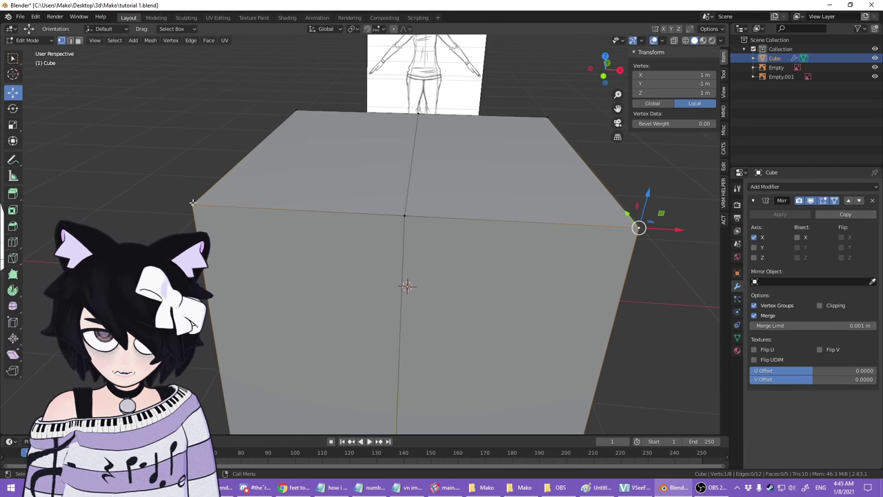
middle_click_drag(236, 215, 287, 219, "shift")
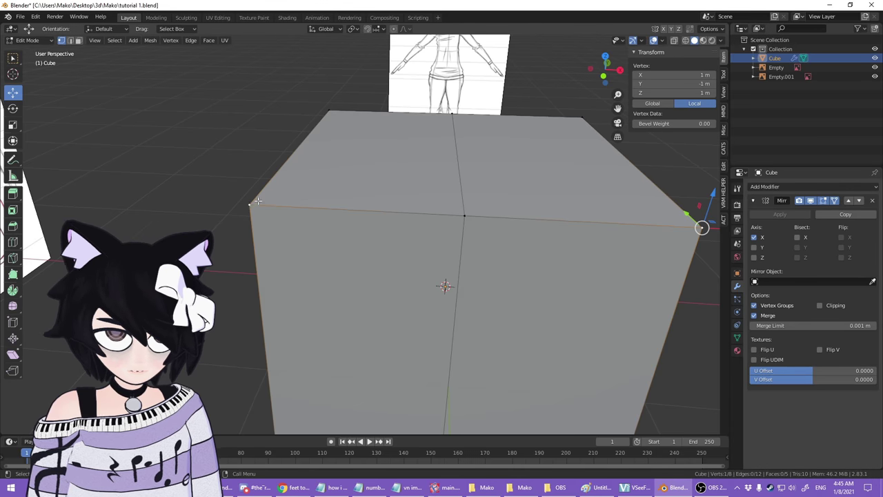
scroll(258, 201, "down", 3)
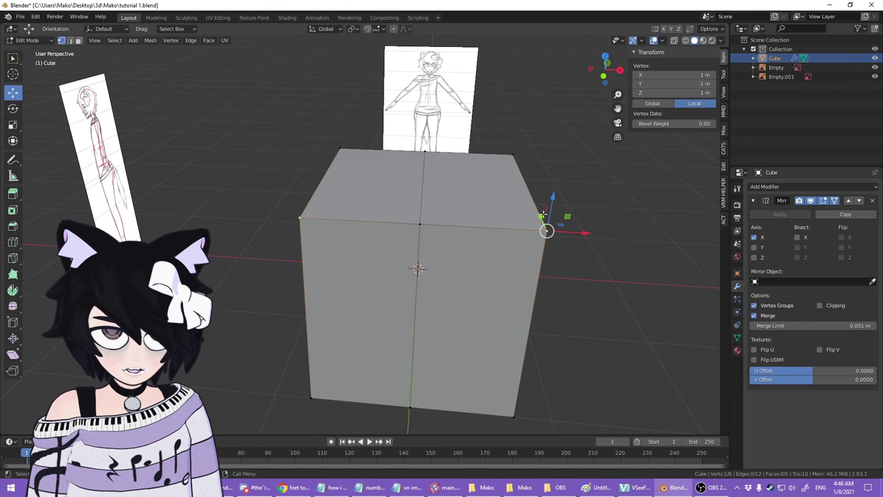
middle_click_drag(321, 219, 351, 123)
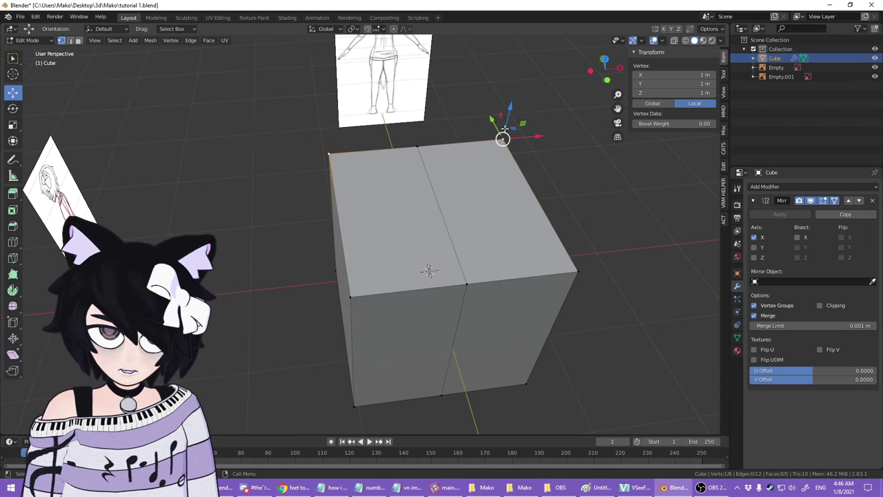
mouse_move(502, 138)
middle_mouse_down()
mouse_move(510, 118)
mouse_move(505, 126)
middle_mouse_up()
left_click_drag(524, 124, 666, 116)
key("ctrl+z")
- Try dragging the rear top corner vertex across the mirror's centre line with Clipping off, and undo it
middle_click_drag(374, 220, 828, 305)
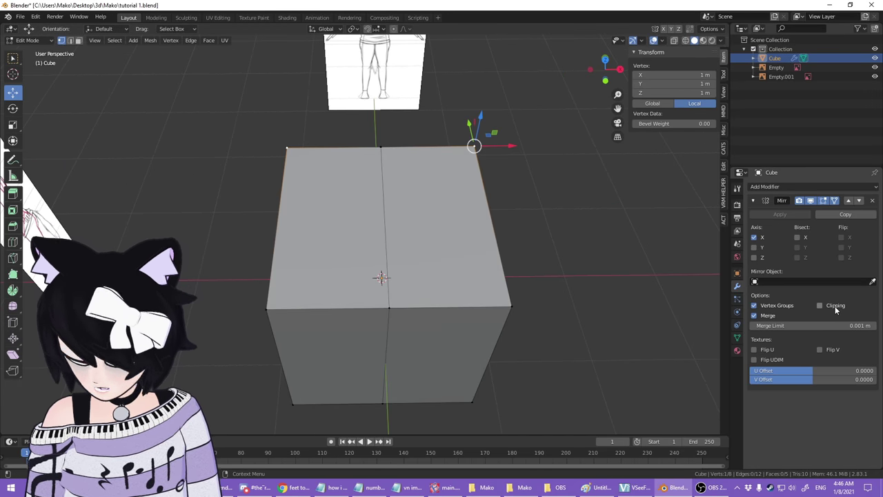
left_click_drag(494, 136, 352, 93)
middle_click_drag(441, 170, 407, 169)
key("ctrl+z")
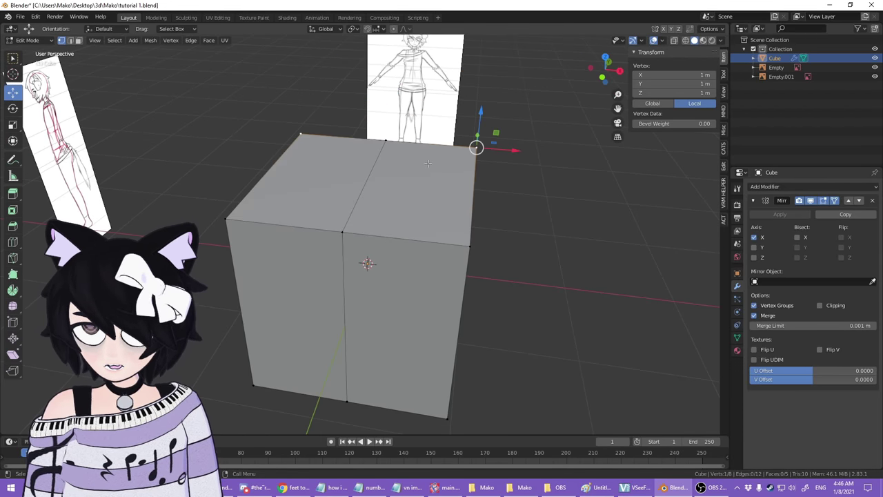
- Enable Clipping on the Mirror modifier and move the rear top corner vertex onto the centre plane at about Z 1.49 m
left_click(820, 305)
middle_click_drag(524, 227, 539, 195)
left_click_drag(531, 187, 438, 139)
middle_click_drag(439, 139, 448, 160)
mouse_move(453, 161)
left_mouse_down()
mouse_move(562, 179)
mouse_move(411, 150)
mouse_move(439, 159)
left_mouse_up()
middle_click_drag(473, 174, 333, 168)
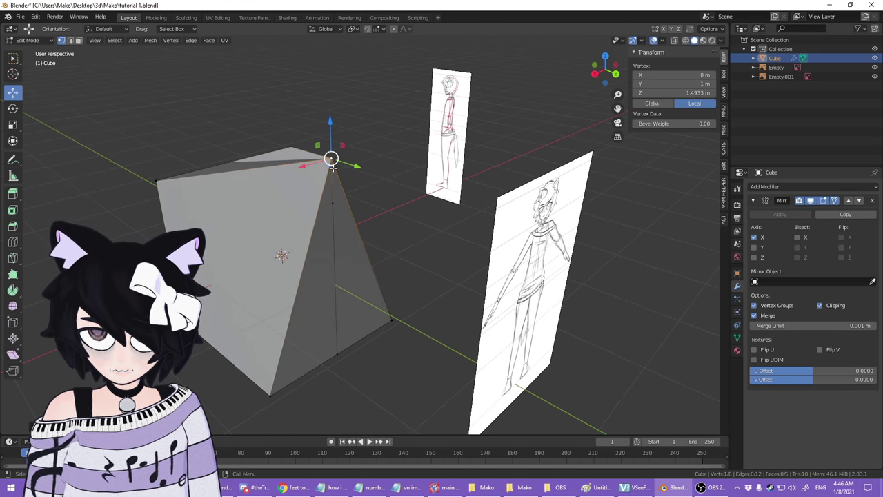
- Undo the clipped move and slide the rear top corner vertex along X to about 0.08 m from the centre
middle_click_drag(410, 193, 424, 138)
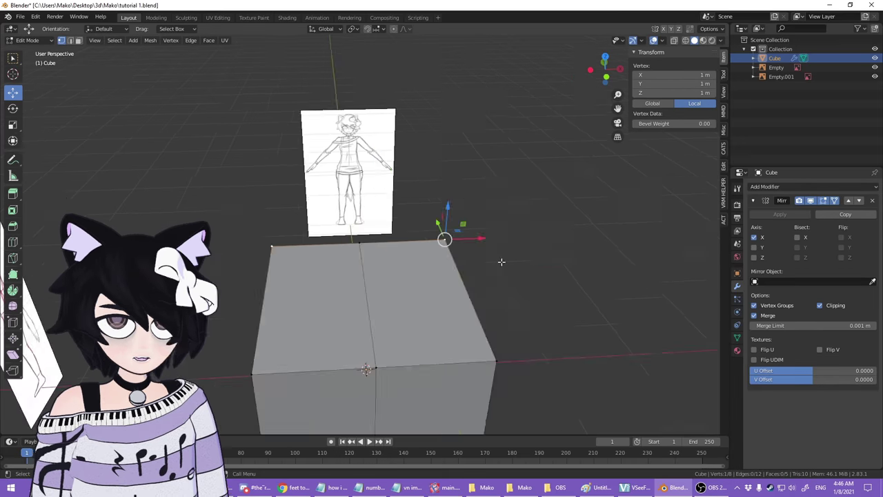
scroll(510, 262, "up", 3)
left_click_drag(546, 243, 404, 256)
scroll(403, 257, "up", 4)
mouse_move(370, 265)
middle_mouse_down()
mouse_move(363, 243)
mouse_move(370, 259)
middle_mouse_up()
scroll(428, 258, "up", 1)
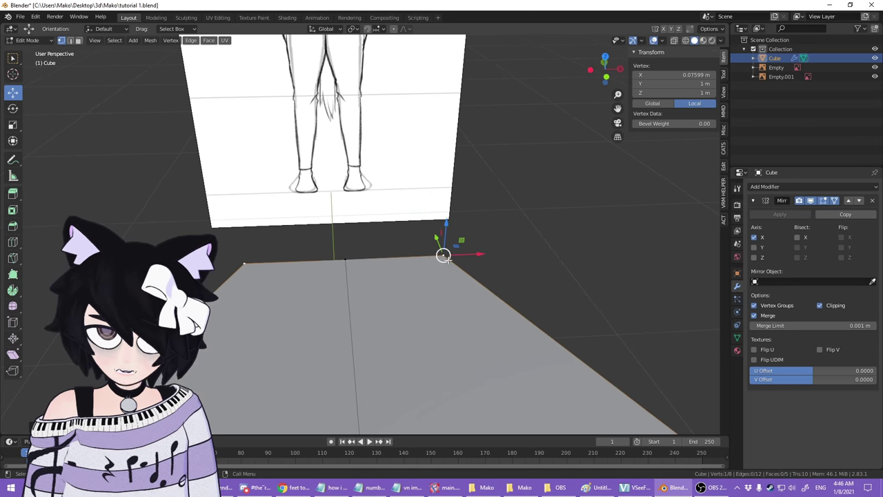
- Slide the vertex along X onto the centre line, and undo the last moves to leave it at about X 0.0006 m
left_click_drag(476, 254, 378, 255)
middle_click_drag(378, 255, 372, 266)
left_click_drag(412, 207, 407, 207)
middle_click_drag(407, 207, 415, 235)
mouse_move(390, 249)
left_mouse_down()
mouse_move(411, 250)
mouse_move(390, 265)
left_mouse_up()
key("ctrl+z")
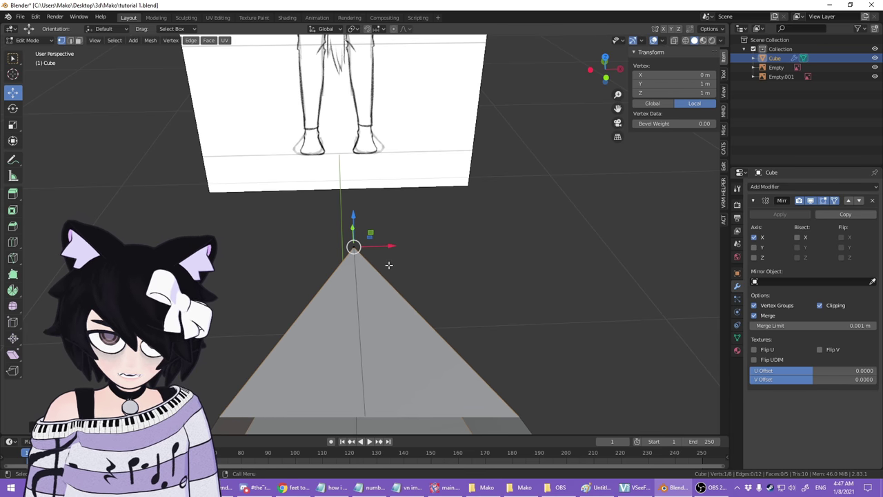
key("ctrl+z")
- Set the Mirror modifier's Merge Limit to 0.00001 m, and test a small X move of the vertex before undoing it
left_click(851, 327)
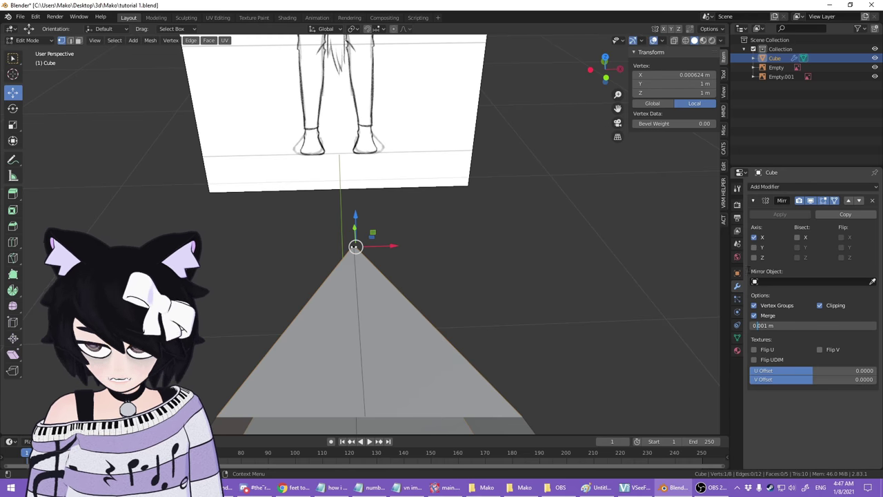
key("Return")
left_click_drag(396, 246, 400, 246)
key("ctrl+z")
middle_click_drag(423, 247, 465, 254)
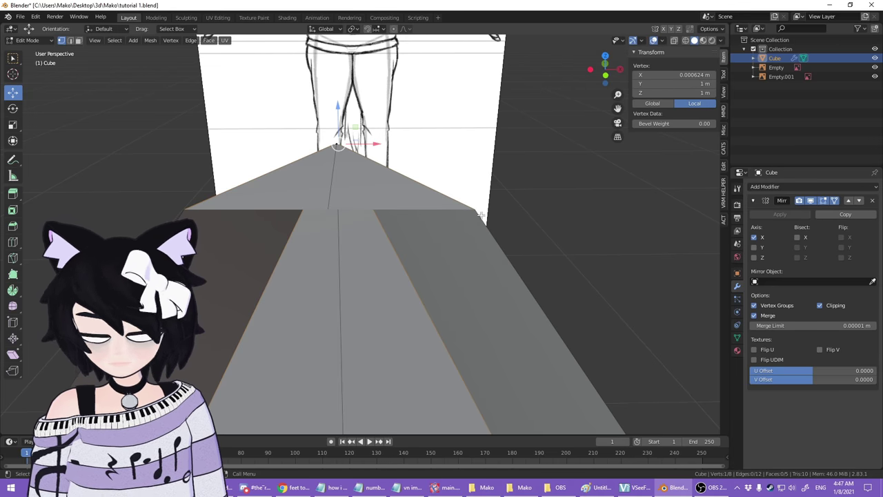
- Set the 3D viewport's Clip Start to 0.001 m
left_click(724, 90)
left_click(686, 76)
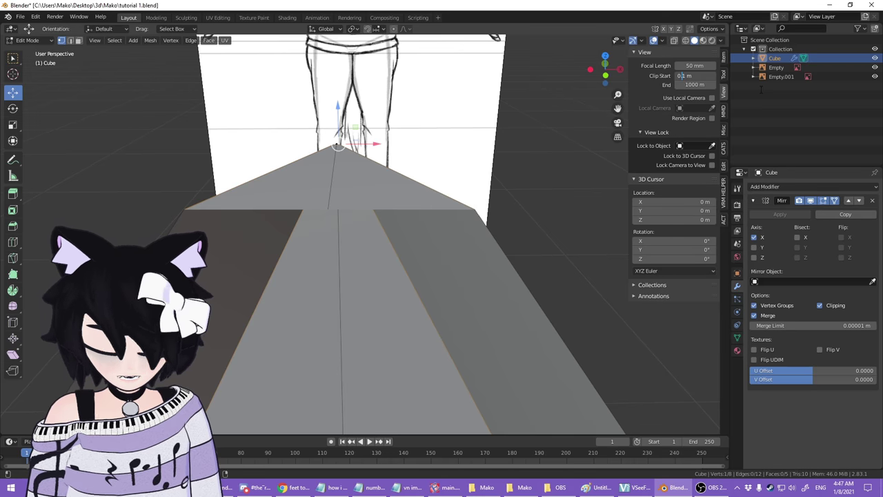
type("0")
key("Return")
- Move the rear top vertex outward along X, away from the centre line, to widen the mirrored top face again
middle_click_drag(435, 183, 311, 191)
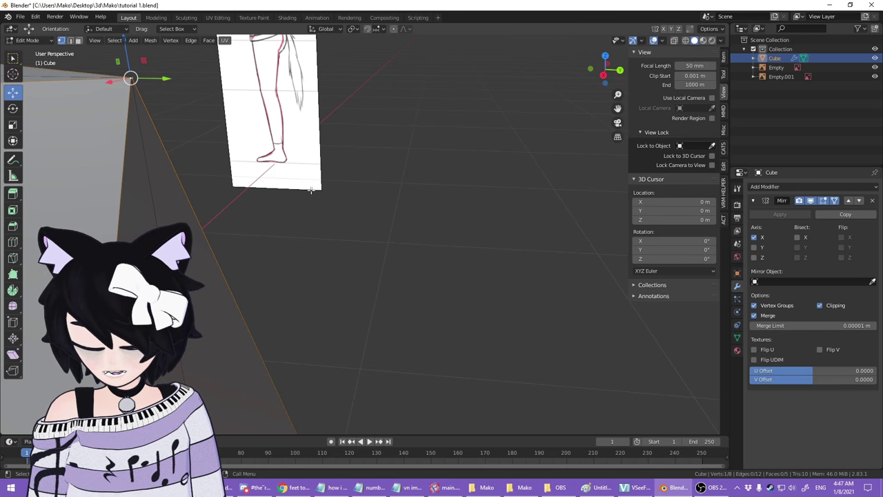
middle_click_drag(311, 189, 494, 254)
middle_click_drag(392, 304, 468, 222)
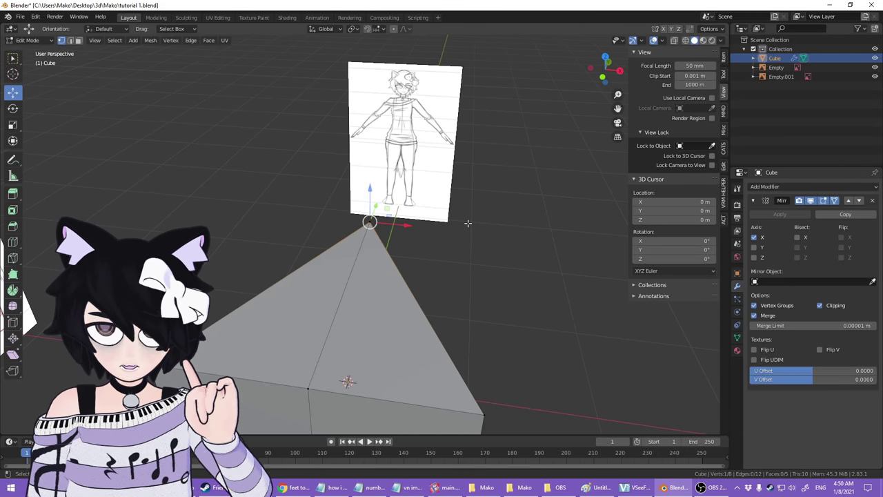
mouse_move(463, 235)
middle_mouse_down()
mouse_move(522, 219)
mouse_move(467, 250)
middle_mouse_up()
scroll(467, 251, "up", 1)
left_click_drag(410, 211, 516, 209)
scroll(516, 208, "down", 4)
middle_click_drag(493, 335, 470, 293)
middle_click_drag(444, 239, 469, 288)
scroll(427, 276, "up", 3)
scroll(467, 302, "up", 1)
scroll(403, 161, "down", 1)
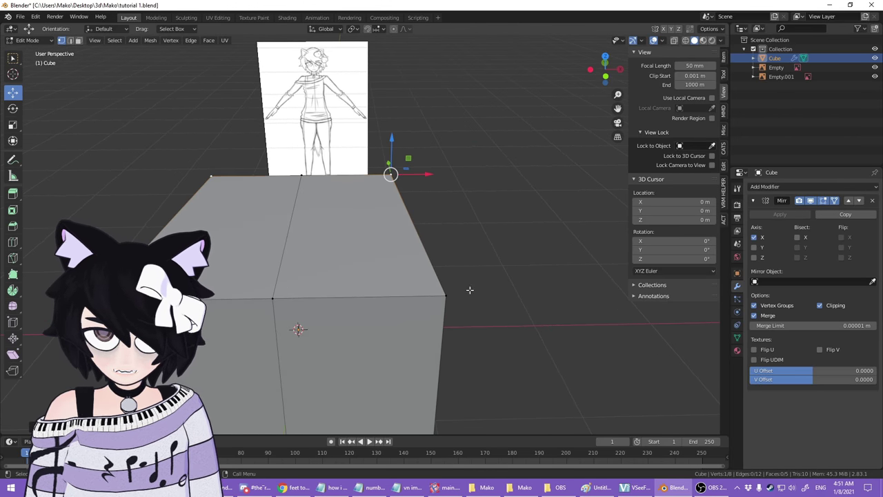
- Align the two outer top vertices of the cube by scaling them to 0 along X
left_click(445, 296, "shift")
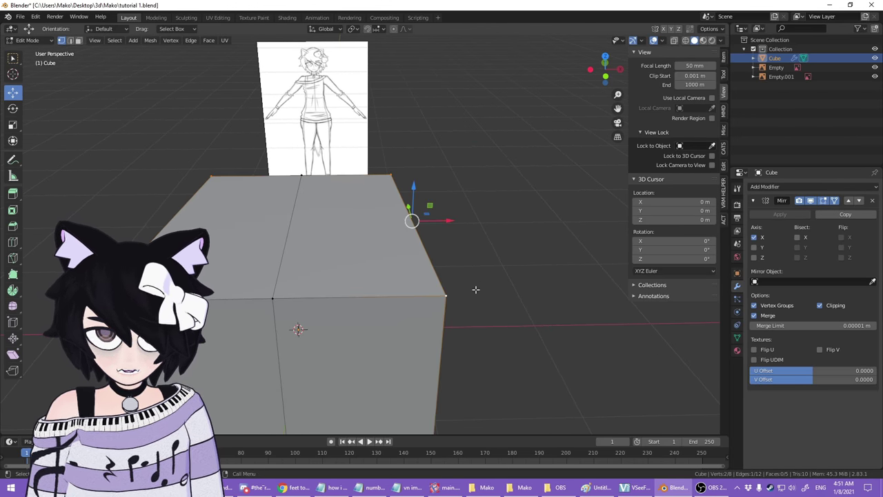
middle_click_drag(431, 186, 430, 310)
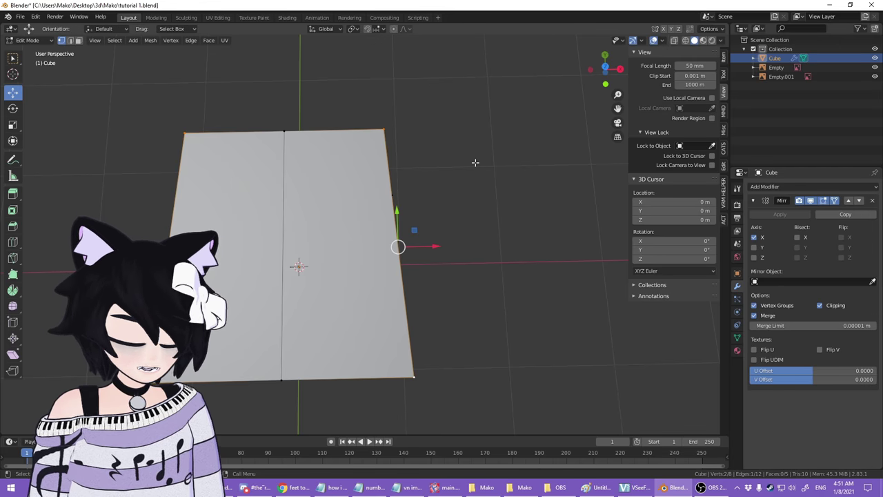
key("s")
key("x")
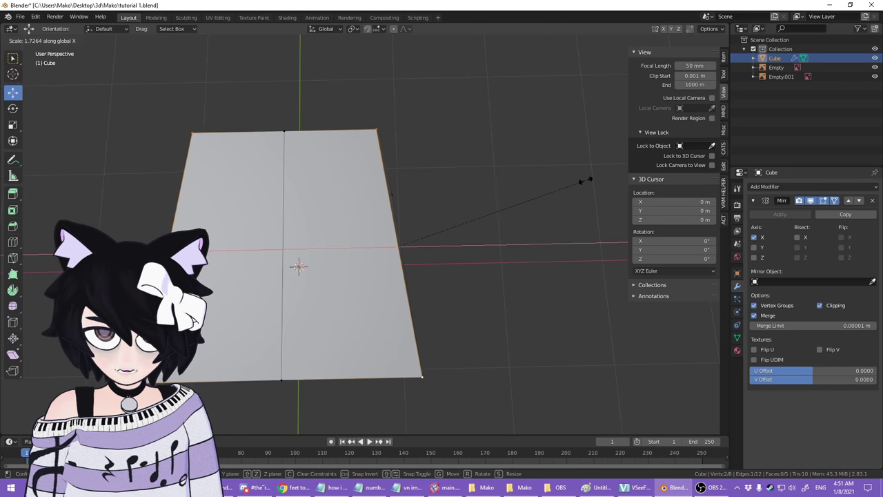
type("0")
key("Return")
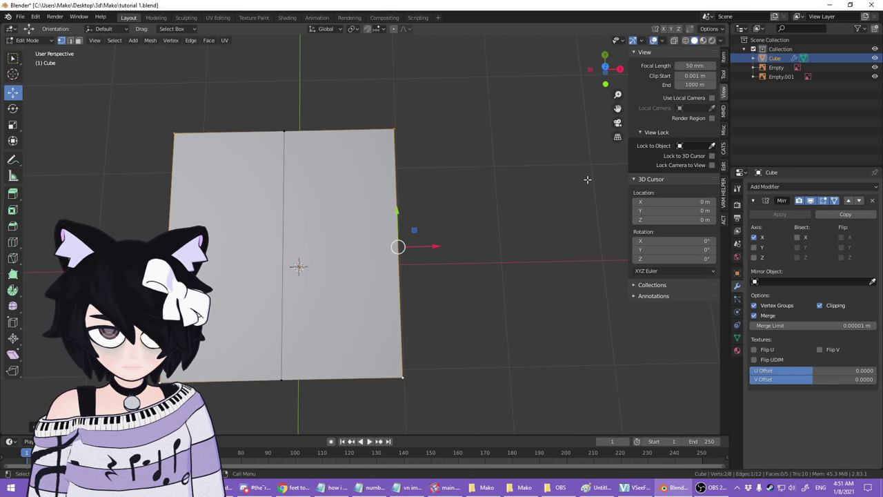
middle_click_drag(428, 177, 444, 233)
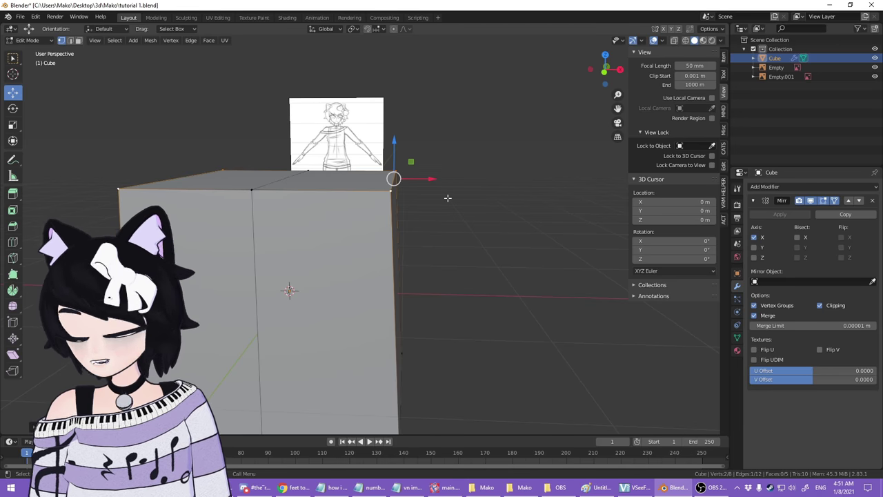
middle_click_drag(410, 187, 402, 123)
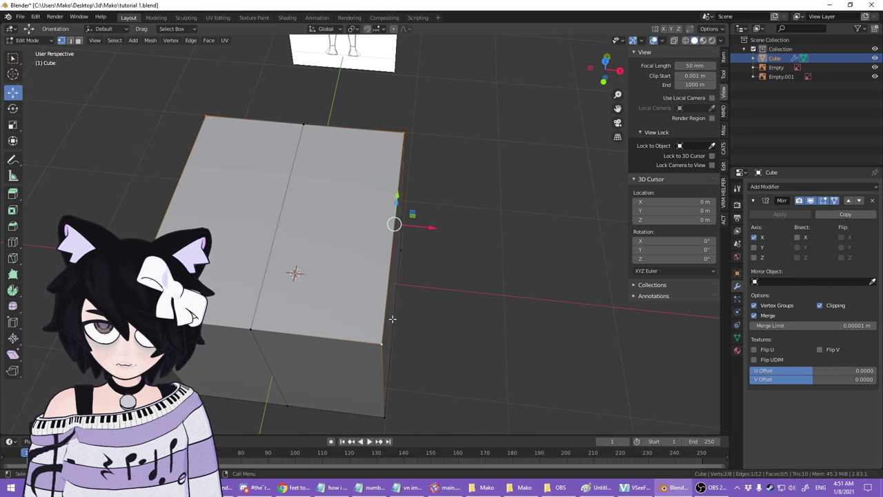
middle_click_drag(430, 253, 367, 283)
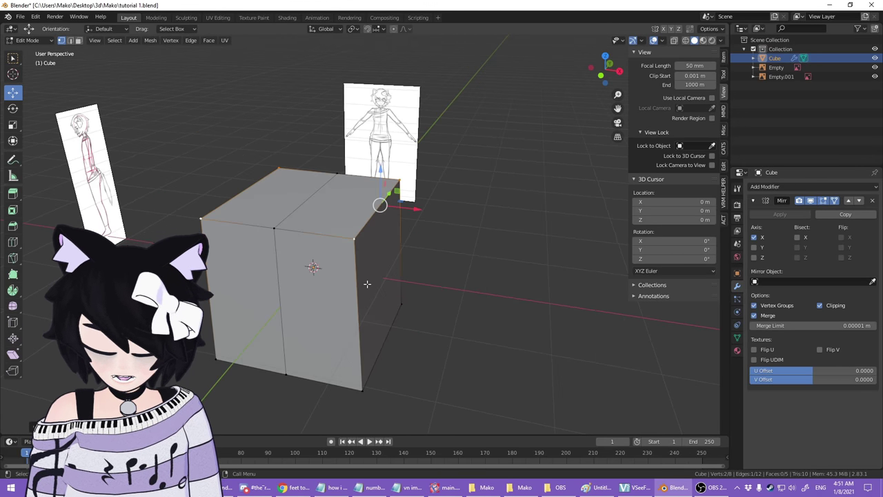
- Add both outer bottom vertices to the selection and scale all four to 0 along X to straighten the cube's side
key("KP_1")
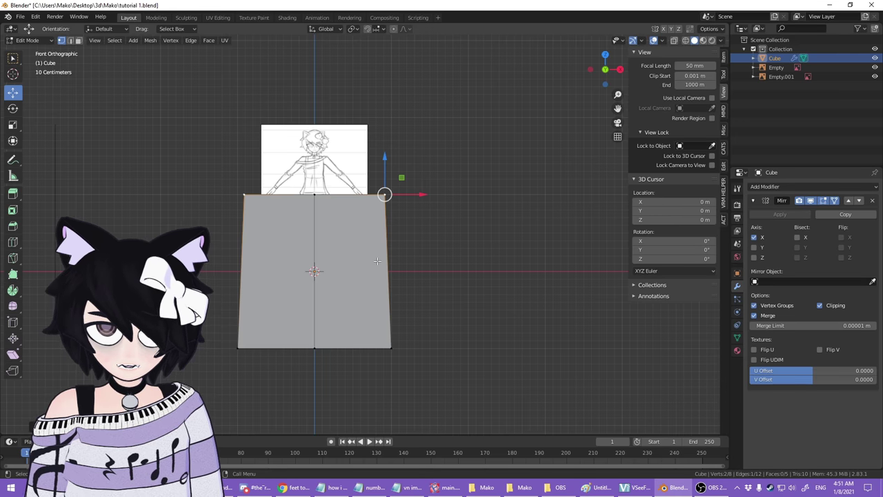
scroll(421, 331, "up", 3)
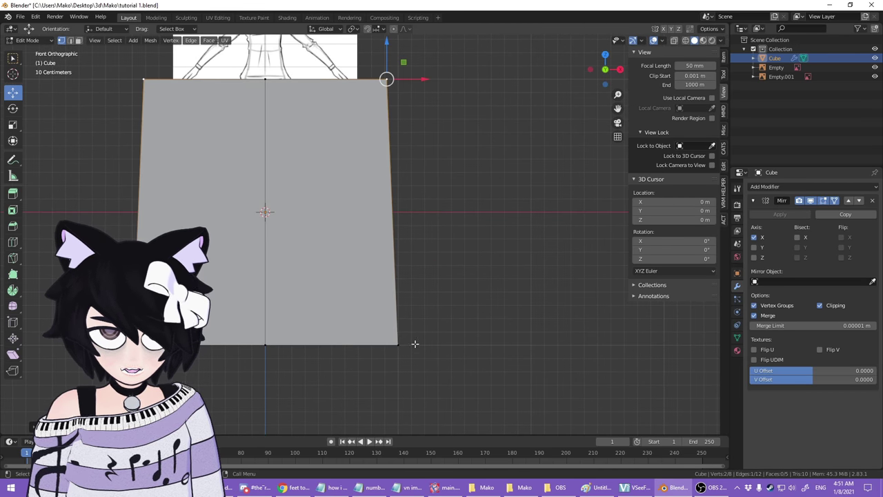
left_click(400, 344, "shift")
key("s")
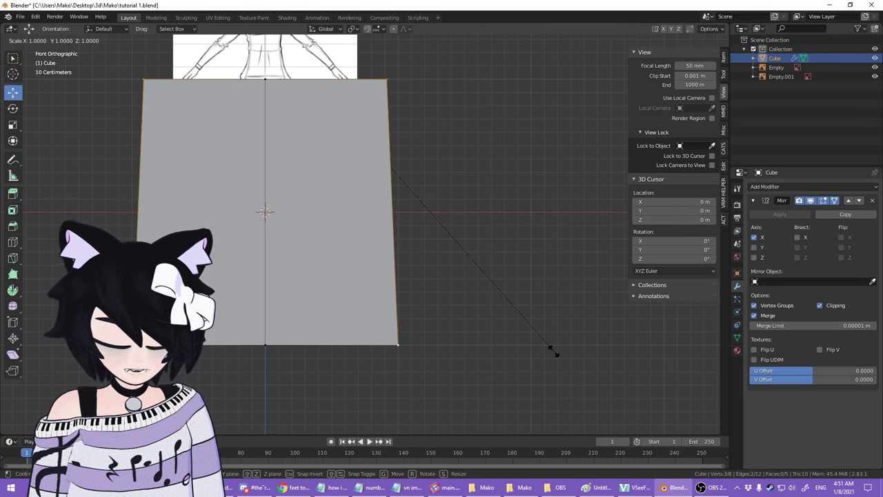
key("x")
key("0")
key("Return")
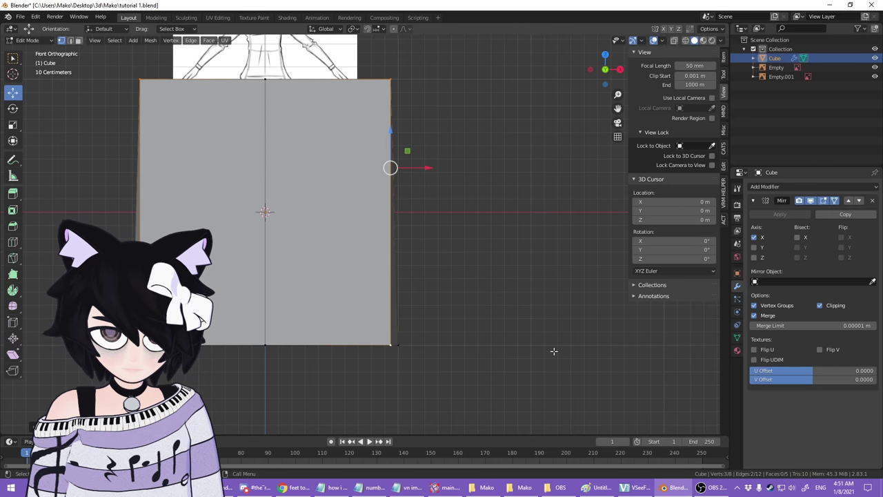
left_click(397, 345, "shift")
key("s")
key("x")
key("0")
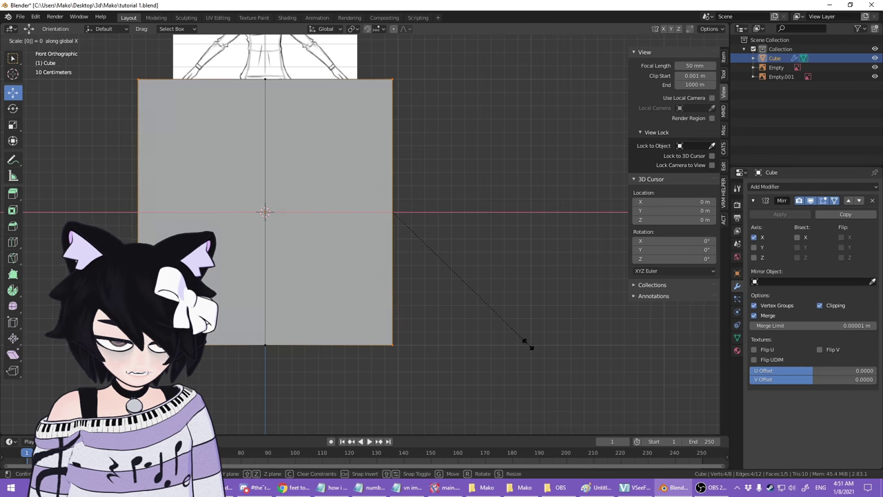
key("Return")
- Turn on X-ray so the reference shows through the cube, and select the whole mesh
middle_click_drag(527, 344, 567, 496, "shift")
scroll(332, 150, "up", 3)
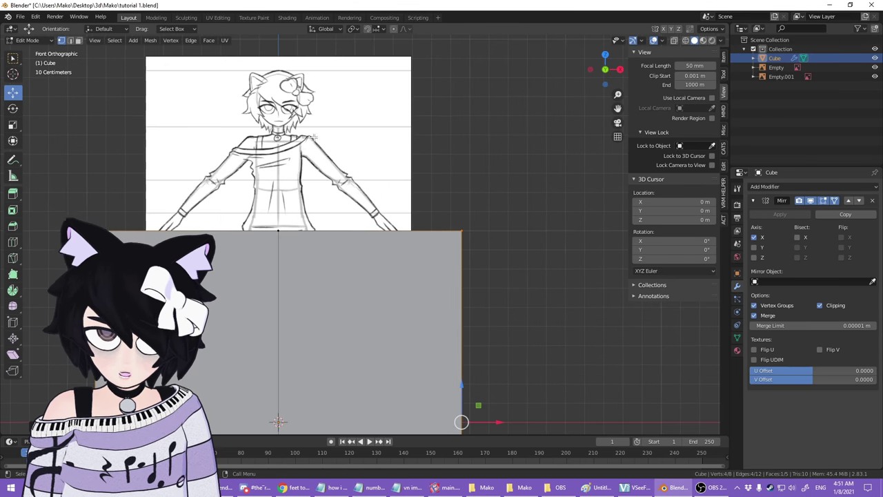
scroll(285, 91, "down", 2)
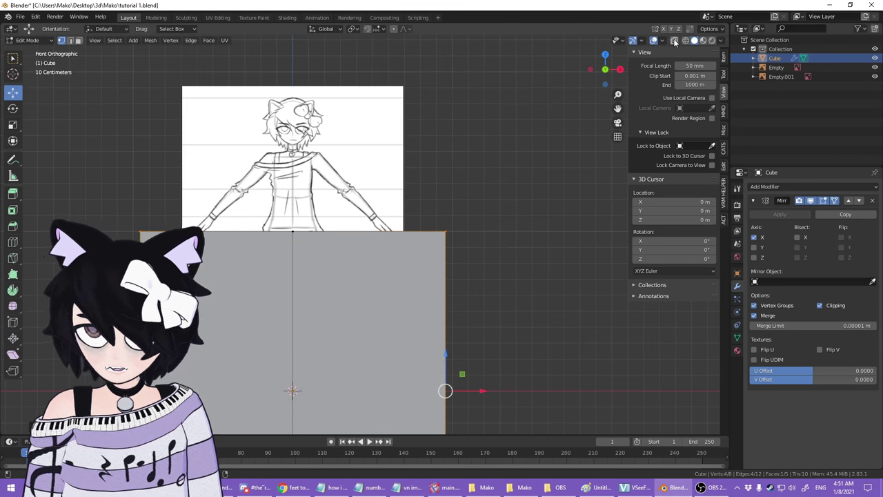
left_click(674, 41)
middle_click_drag(473, 328, 525, 200, "shift")
key("a")
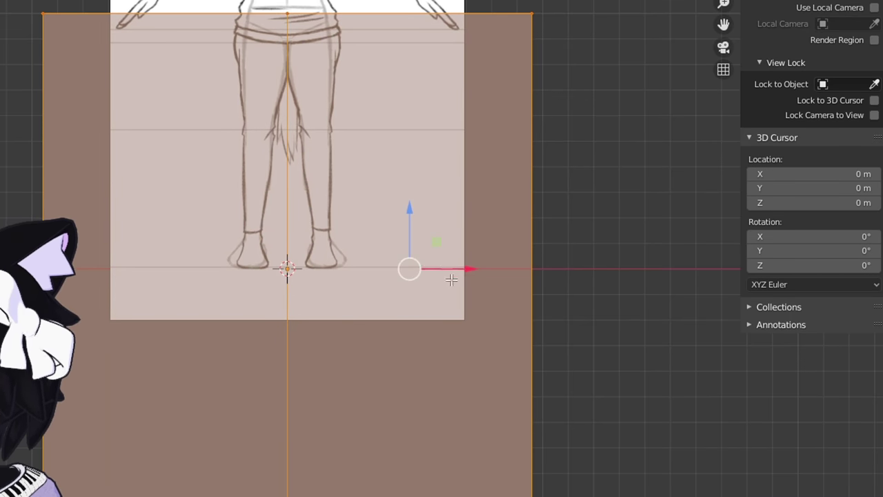
- Raise the whole mesh along Z so that it covers the character in the front reference
middle_click_drag(447, 264, 450, 335, "shift")
left_click_drag(425, 305, 401, 196)
left_click_drag(375, 164, 376, 57)
middle_click_drag(675, 101, 661, 233, "shift")
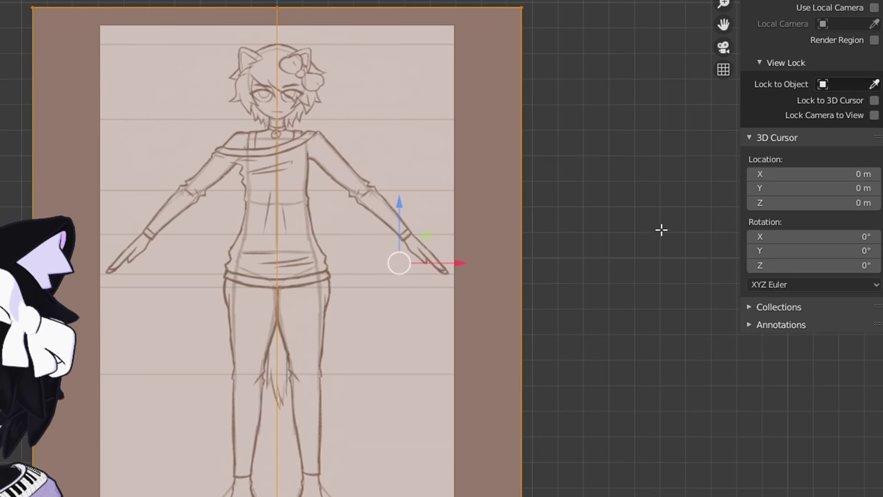
- Scale the whole mesh down and raise it about 0.335 m along Z to the character's chest
key("s")
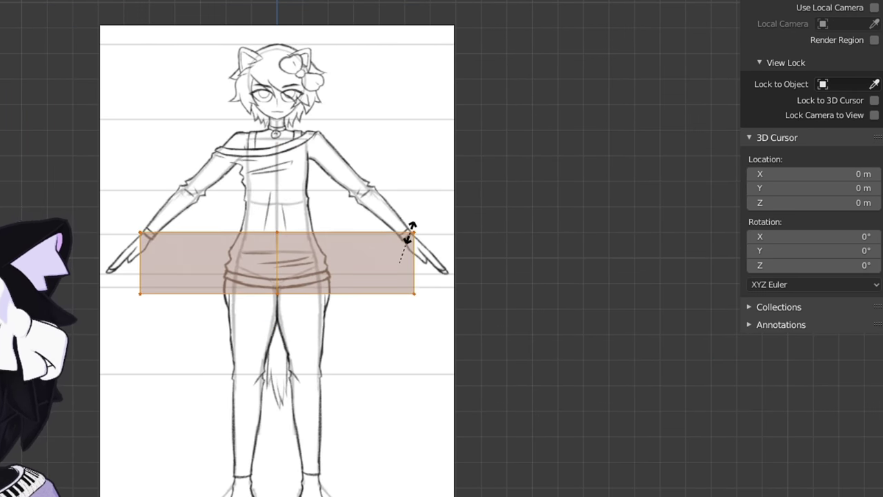
left_click(357, 232)
scroll(434, 253, "up", 3)
left_click_drag(331, 231, 362, 152)
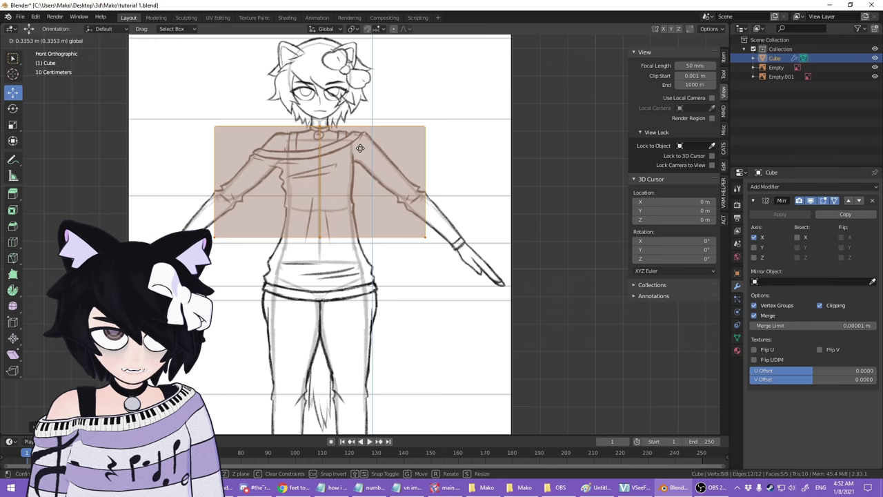
scroll(560, 201, "up", 2)
- Select the block's outer side face and move it inward along X to match the torso's width in the front reference
middle_click_drag(559, 201, 483, 222)
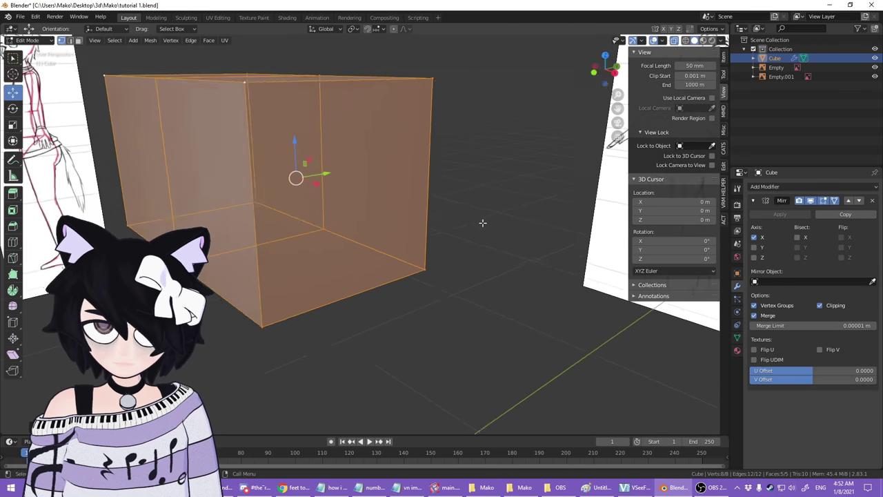
scroll(483, 223, "down", 2)
key("3")
left_click(374, 186)
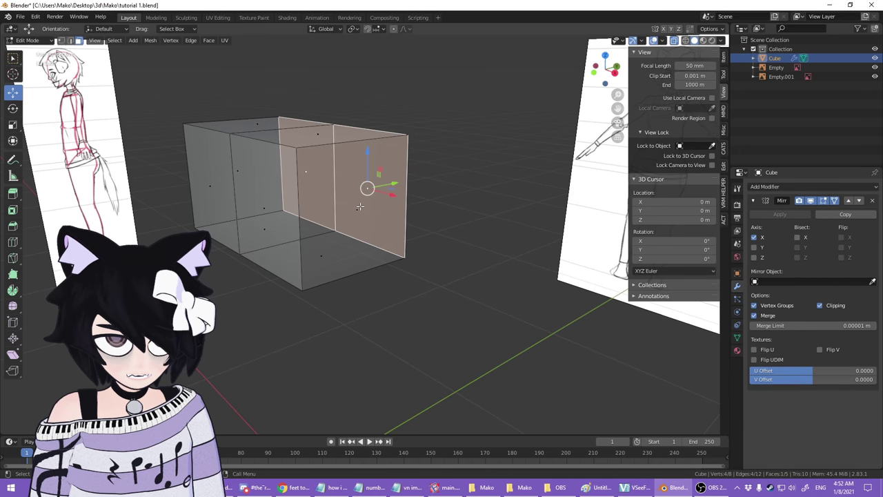
left_click(356, 209)
key("KP_1")
left_click_drag(462, 185, 394, 185)
scroll(395, 182, "up", 3)
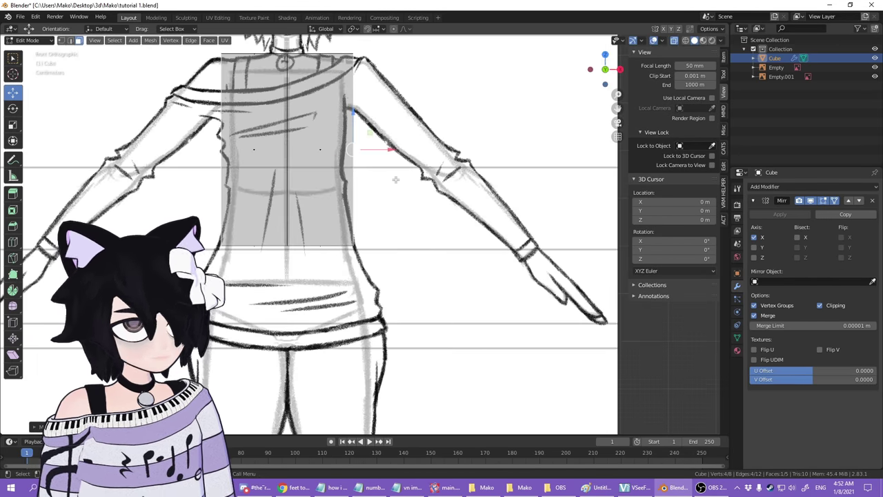
middle_click_drag(391, 176, 436, 303, "shift")
left_click_drag(431, 277, 419, 279)
- Examine how the narrowed block fits the torso and shoulder lines of the front reference
middle_click_drag(394, 400, 412, 309, "shift")
scroll(439, 297, "up", 2)
mouse_move(436, 200)
middle_mouse_down("shift")
mouse_move(437, 299)
mouse_move(465, 242)
mouse_move(428, 194)
middle_mouse_up("shift")
middle_click_drag(236, 176, 336, 194, "shift")
scroll(337, 194, "up", 2)
scroll(335, 194, "up", 2)
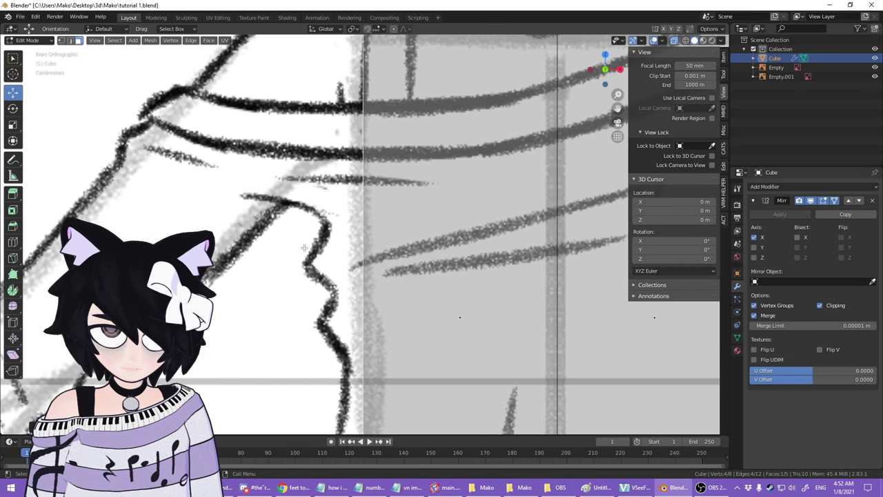
scroll(325, 305, "down", 6)
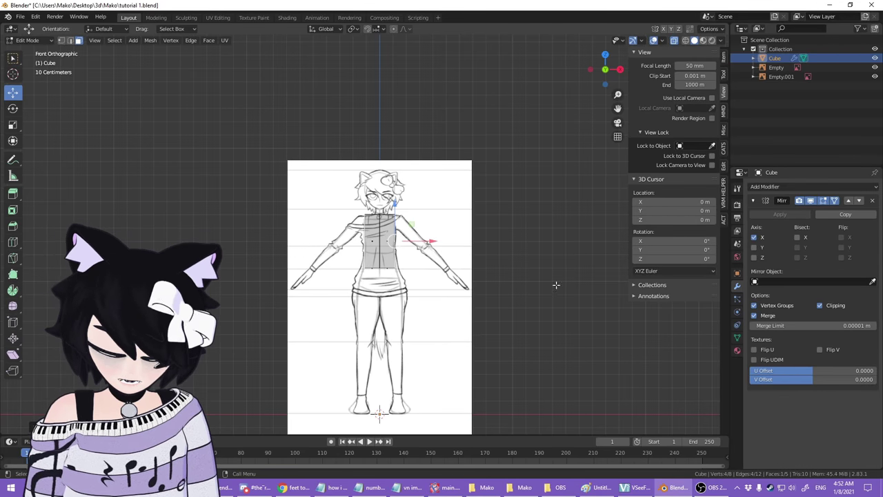
scroll(556, 285, "up", 3)
mouse_move(488, 327)
middle_mouse_down("shift")
mouse_move(465, 156)
mouse_move(474, 222)
middle_mouse_up("shift")
scroll(473, 222, "down", 1)
scroll(466, 193, "up", 5)
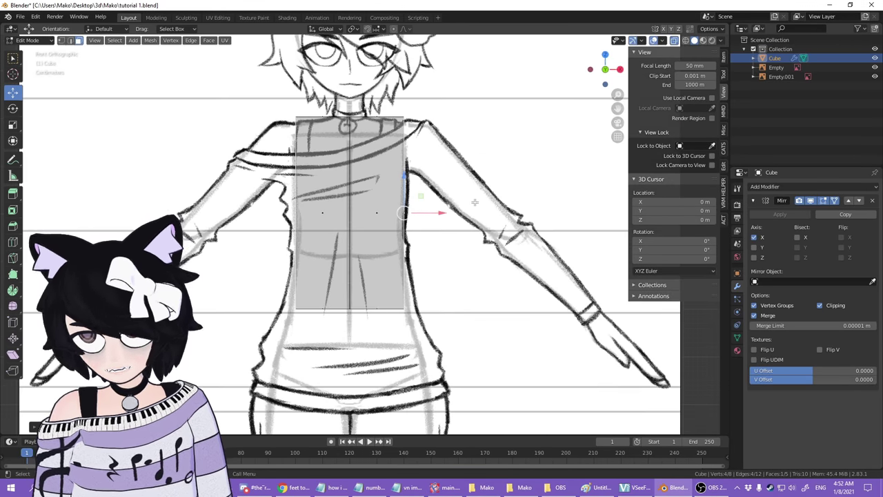
scroll(474, 202, "down", 3)
scroll(509, 234, "down", 2)
- Move the block's front face back along Y to the chest outline in the side reference and rotate it to match the slant
mouse_move(496, 236)
middle_mouse_down()
mouse_move(455, 241)
mouse_move(504, 283)
mouse_move(393, 261)
mouse_move(414, 264)
mouse_move(378, 230)
middle_mouse_up()
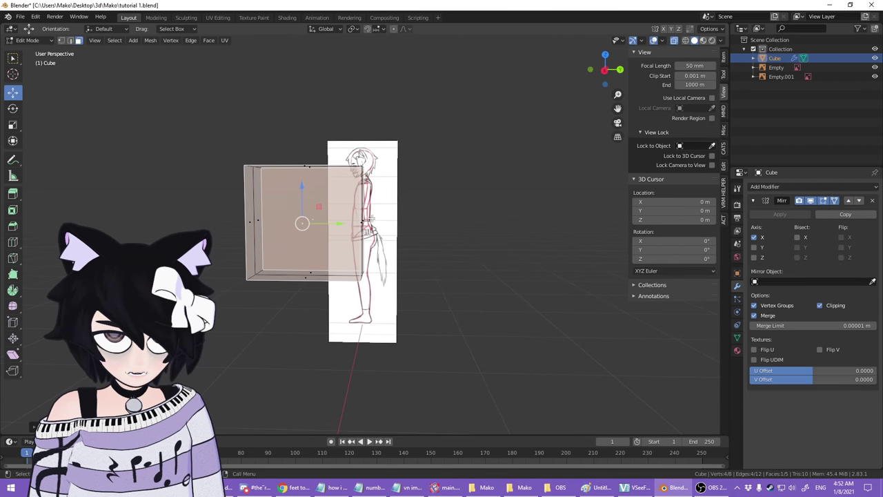
key("KP_3")
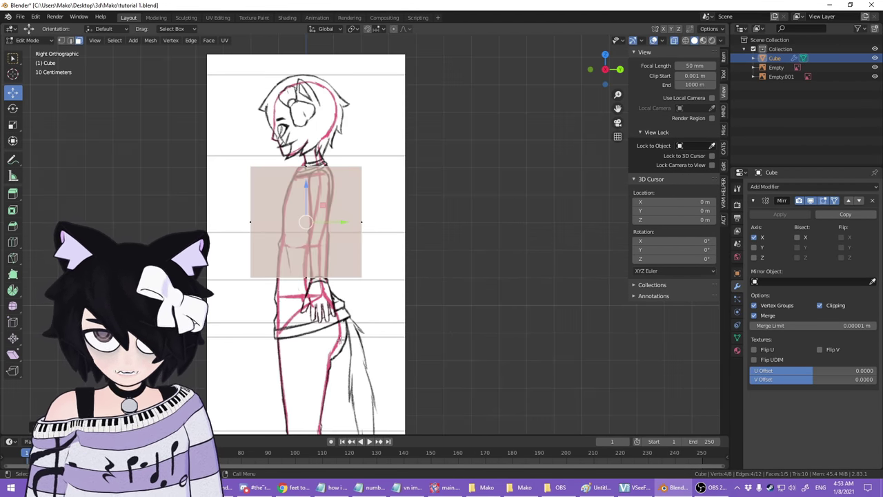
scroll(342, 340, "up", 3)
middle_click_drag(312, 234, 440, 248, "shift")
middle_click_drag(305, 248, 309, 236)
key("KP_3")
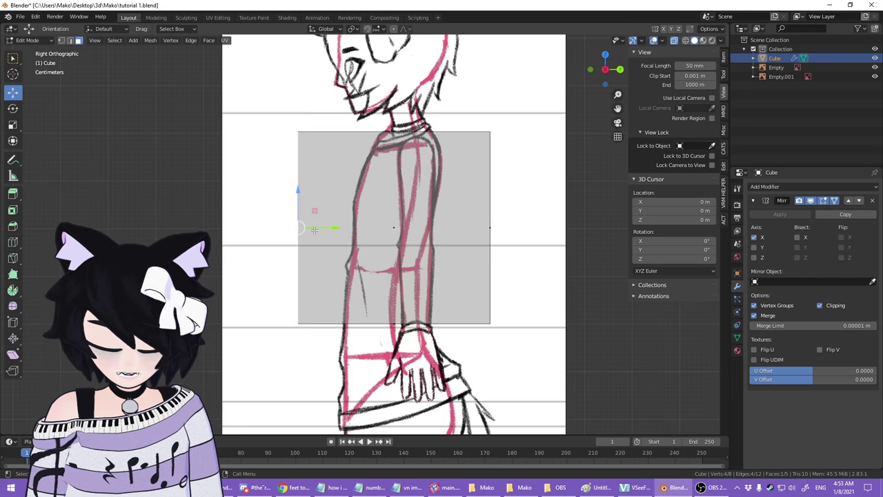
left_click_drag(331, 233, 384, 228)
key("r")
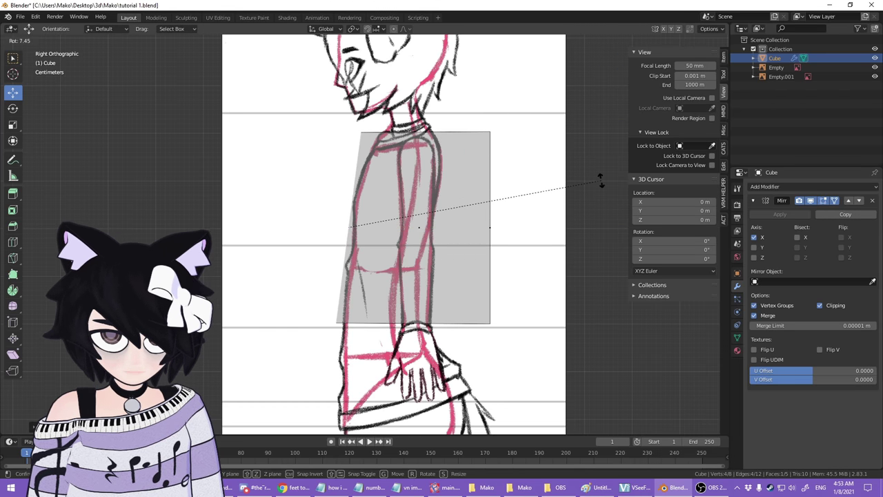
left_click(601, 177)
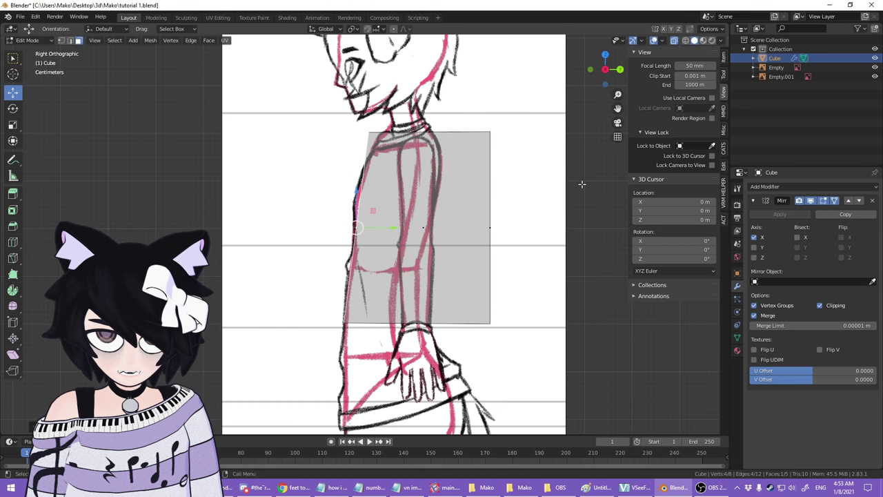
- Move the block's rear face inward along Y and tilt it to follow the back outline in the side reference
middle_click_drag(557, 193, 462, 212)
key("KP_3")
mouse_move(343, 197)
middle_mouse_down()
mouse_move(440, 202)
mouse_move(407, 196)
middle_mouse_up()
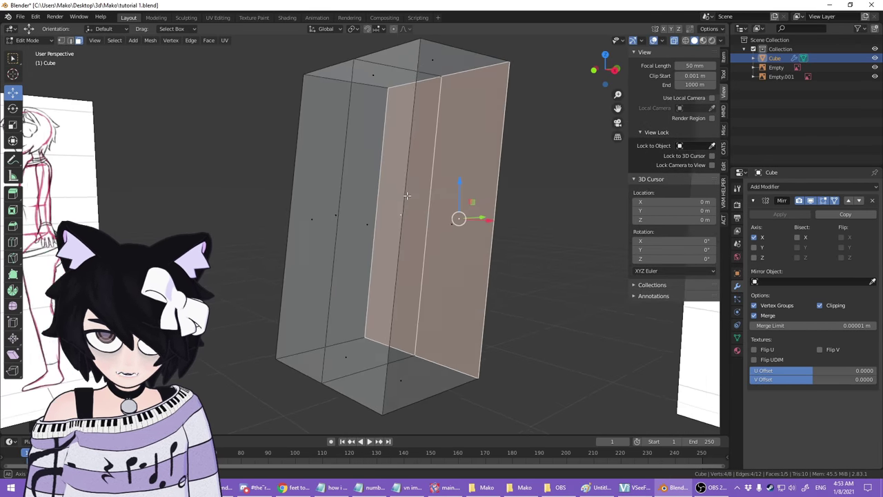
- Add one horizontal loop cut around the torso block and place it in the upper part of the chest
key("ctrl+r")
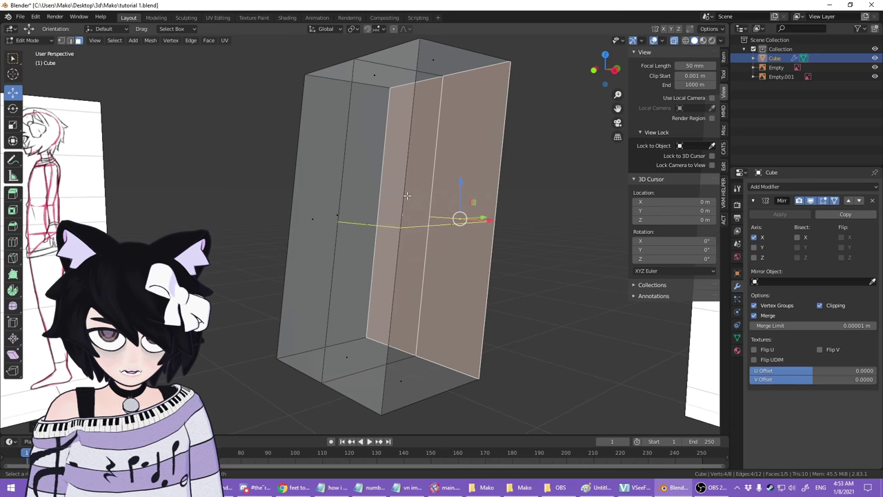
left_click(394, 233)
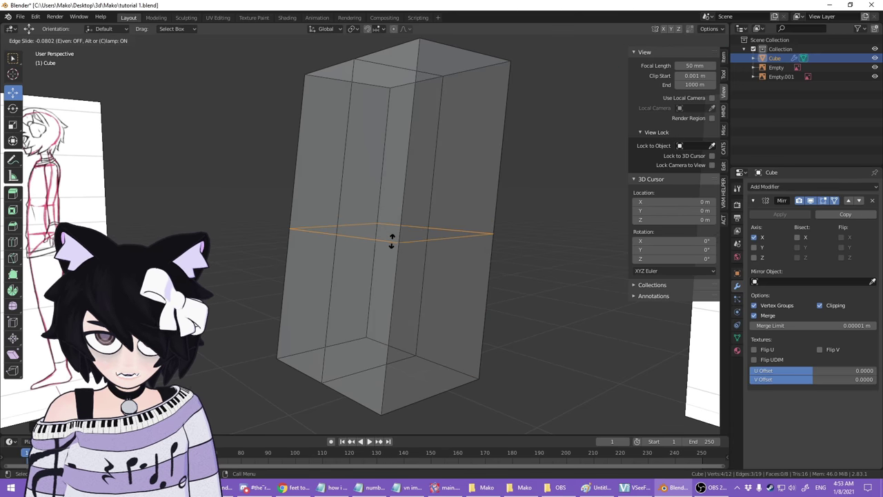
left_click(414, 138)
- Slide the torso block's horizontal edge loop down toward the lower chest in the side reference using Edge Slide
key("KP_3")
scroll(415, 138, "up", 1)
middle_click_drag(416, 141, 379, 257, "shift")
scroll(378, 257, "up", 3)
middle_click_drag(407, 289, 343, 258, "shift")
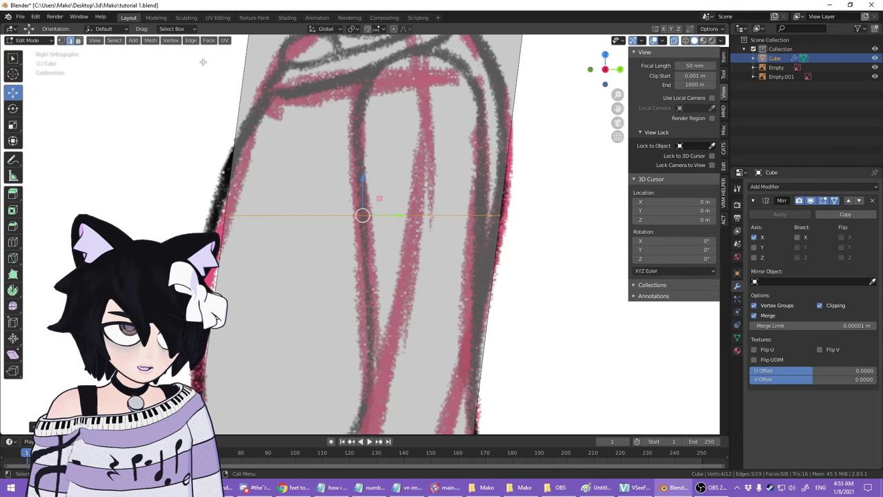
left_click(194, 41)
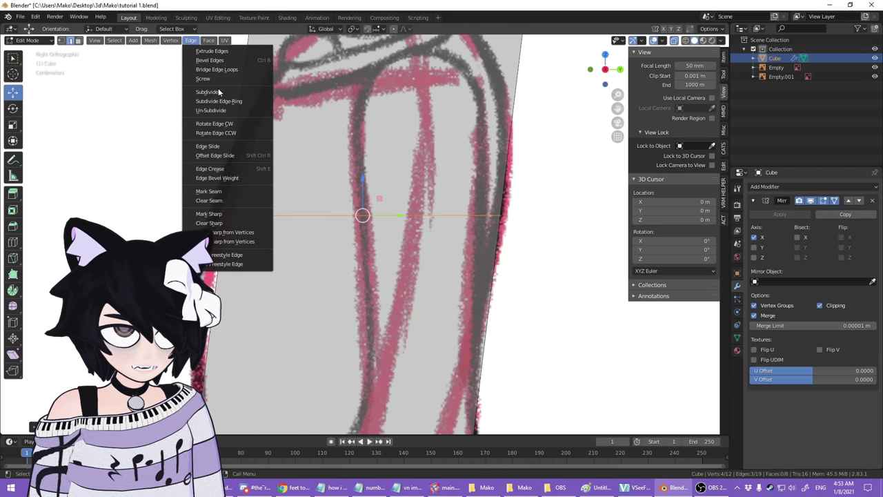
left_click(231, 146)
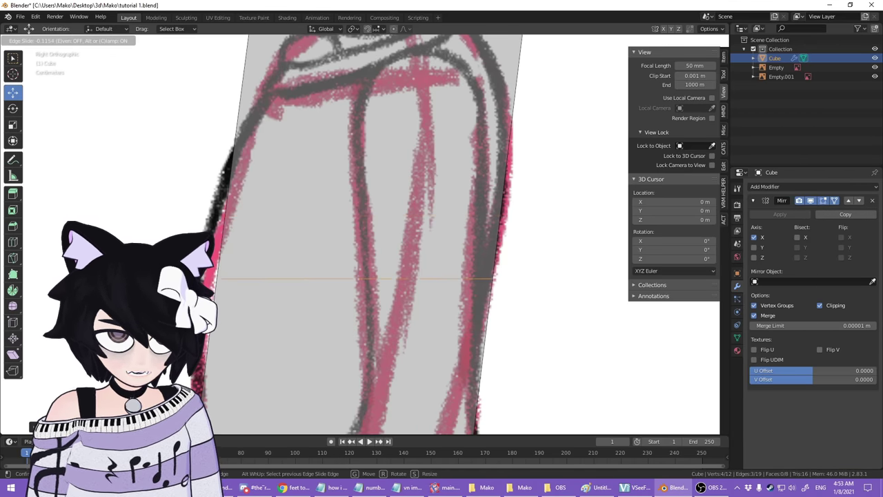
left_click(221, 323)
middle_click_drag(292, 271, 299, 206, "shift")
scroll(299, 206, "down", 3)
- Select the horizontal edge loop around the block and the vertical edge loop along its outer front corner
left_click(516, 254)
middle_click_drag(279, 238, 455, 275)
scroll(455, 275, "down", 2)
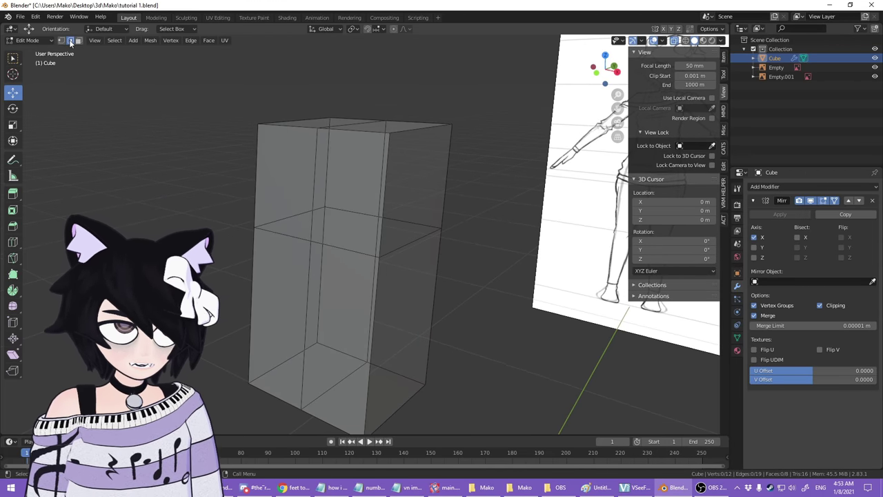
left_click(352, 249, "alt")
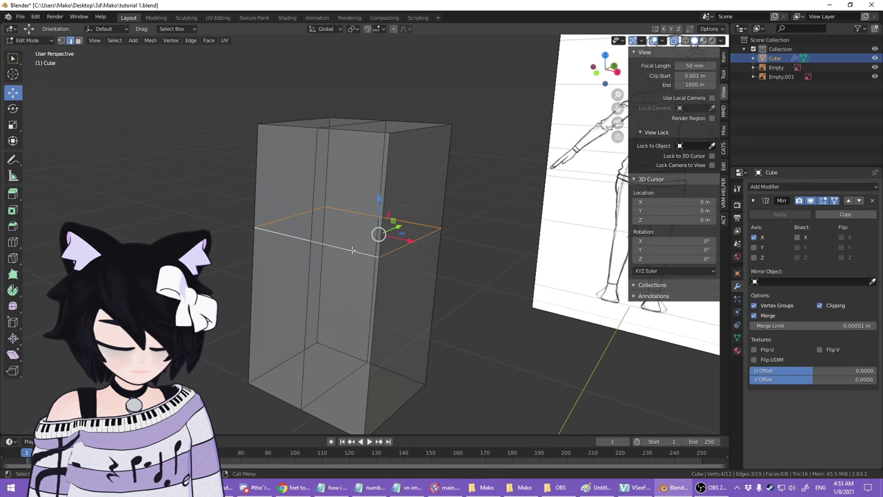
scroll(473, 287, "up", 6)
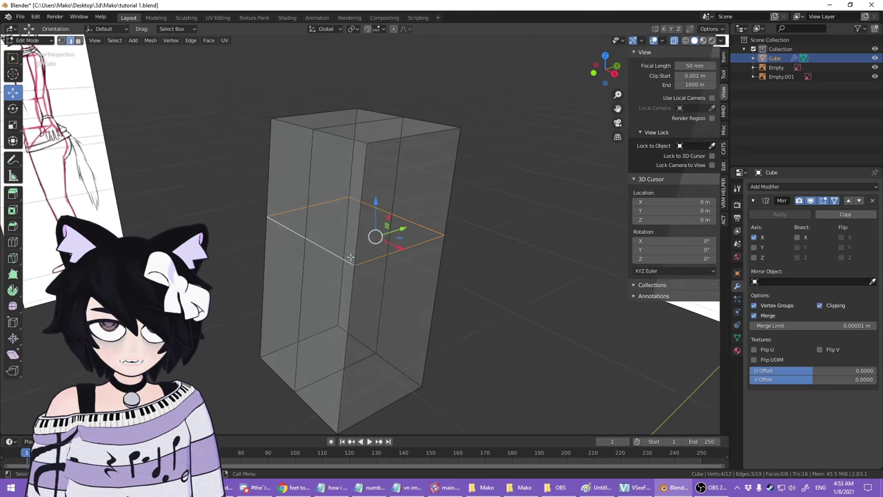
scroll(277, 257, "down", 5)
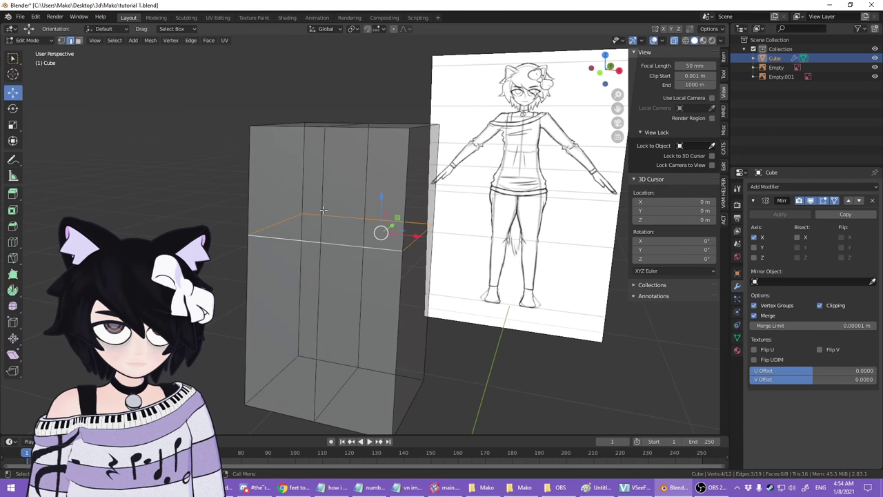
middle_click_drag(405, 186, 394, 185)
left_click(393, 182, "alt")
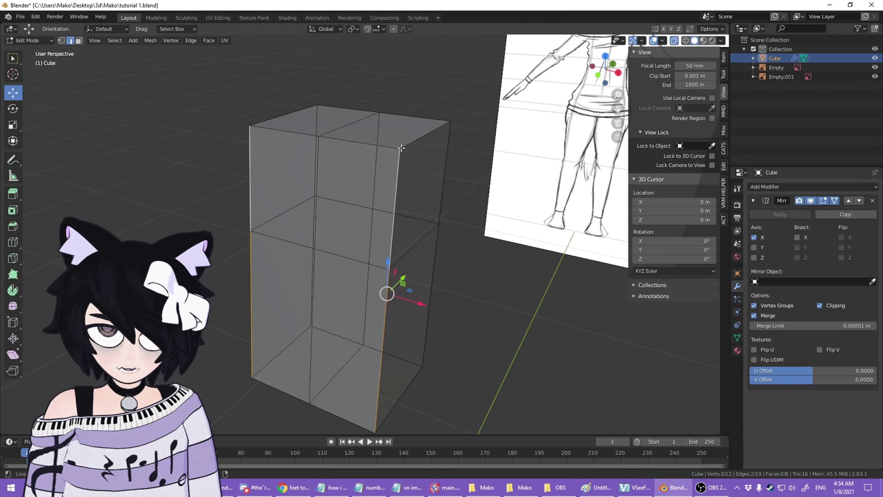
left_click(416, 139)
middle_click_drag(470, 184, 458, 179)
middle_click_drag(406, 159, 396, 179)
- Add a centred vertical loop cut through the mirrored half of the block and select that edge loop
key("ctrl+r")
left_click(380, 159)
right_click(372, 162)
left_click(519, 216)
middle_click_drag(520, 216, 483, 256)
left_click(352, 203)
left_click(347, 282, "alt")
middle_click_drag(480, 147, 489, 220)
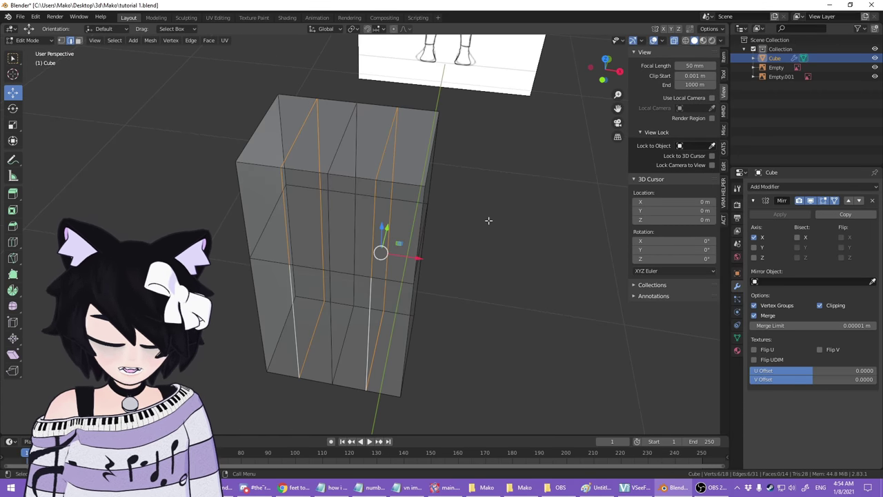
- Switch to face selection and select the vertical face loop around the block's outer column
key("3")
middle_click_drag(448, 248, 440, 237)
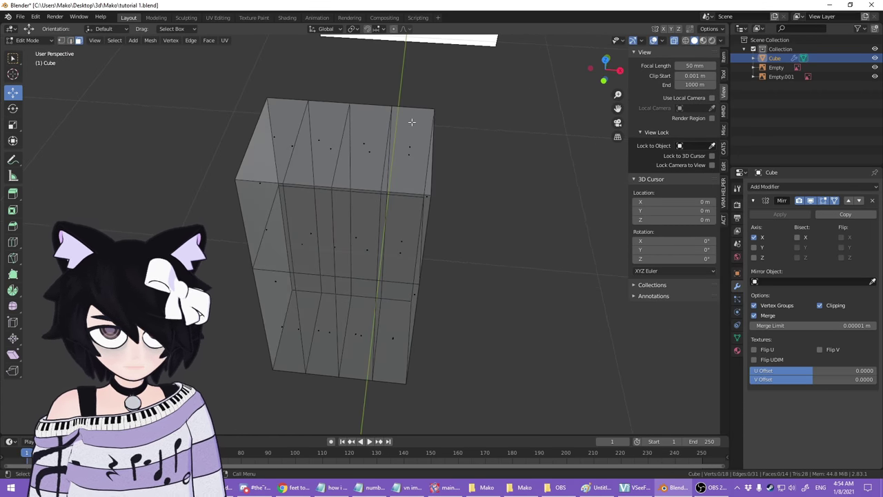
left_click(414, 115, "alt")
middle_click_drag(442, 164, 461, 238)
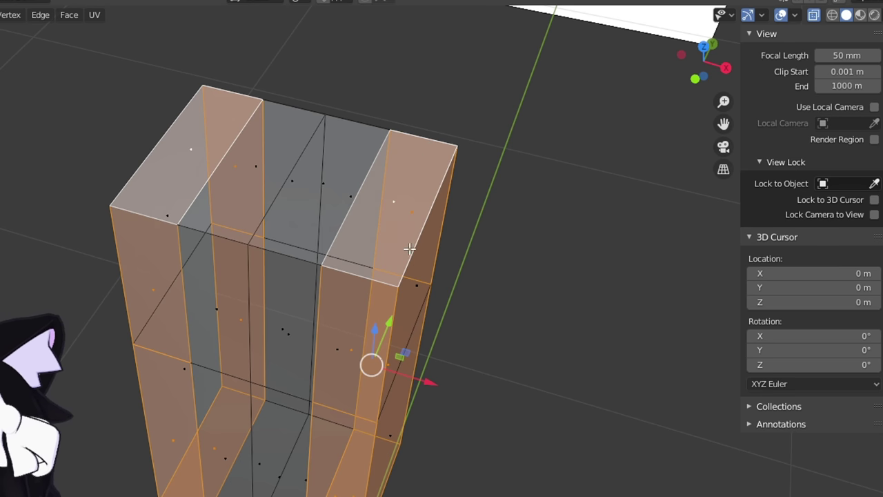
middle_click_drag(421, 186, 408, 136)
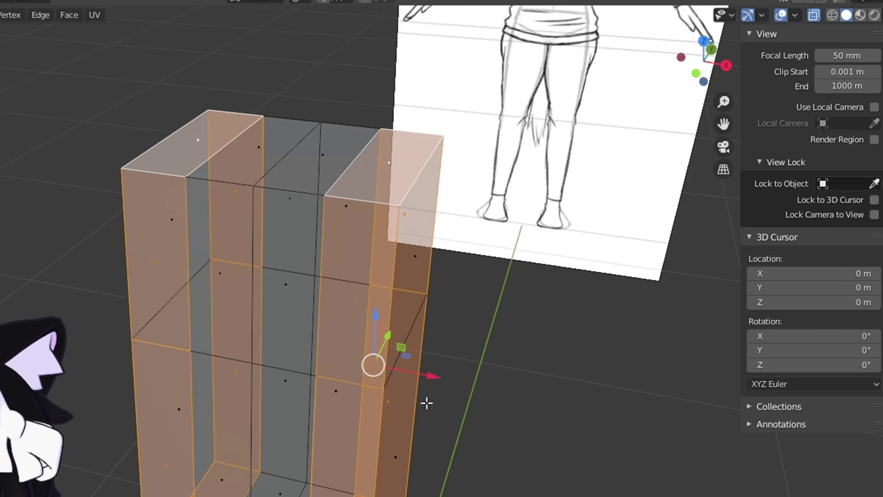
middle_click_drag(428, 184, 416, 158)
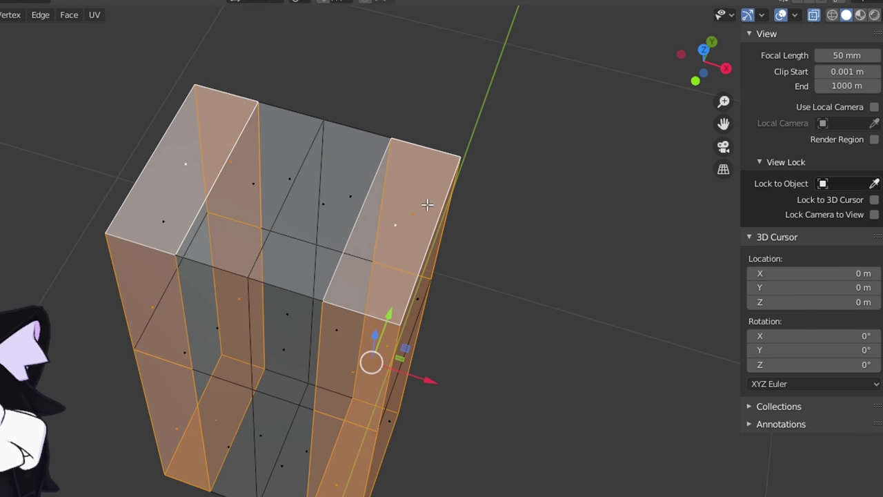
- Select the ring of upper side faces, turn off X-ray, and select the outer column's face loop
left_click(371, 213, "alt")
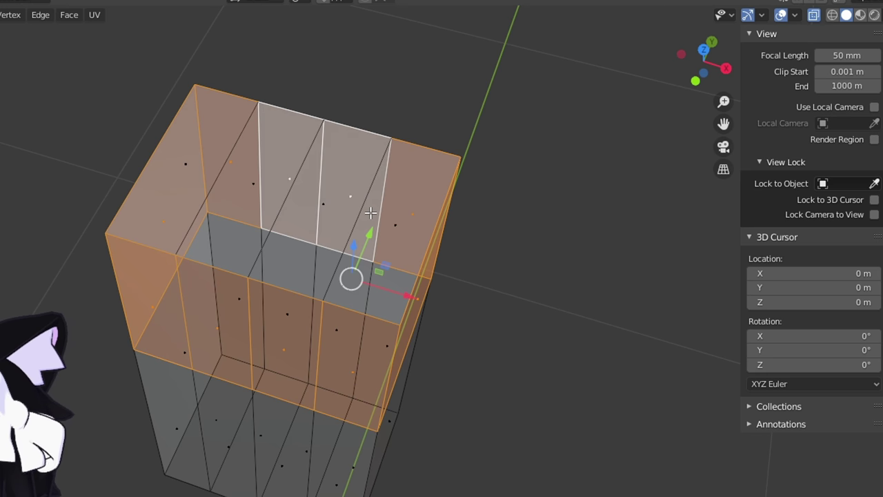
left_click(814, 15)
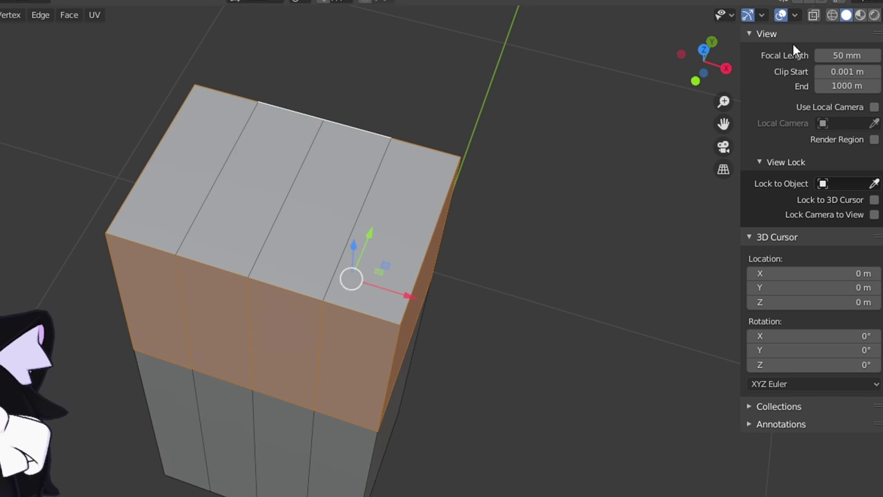
left_click(368, 205, "alt")
middle_click_drag(508, 333, 357, 368)
key("ctrl+i")
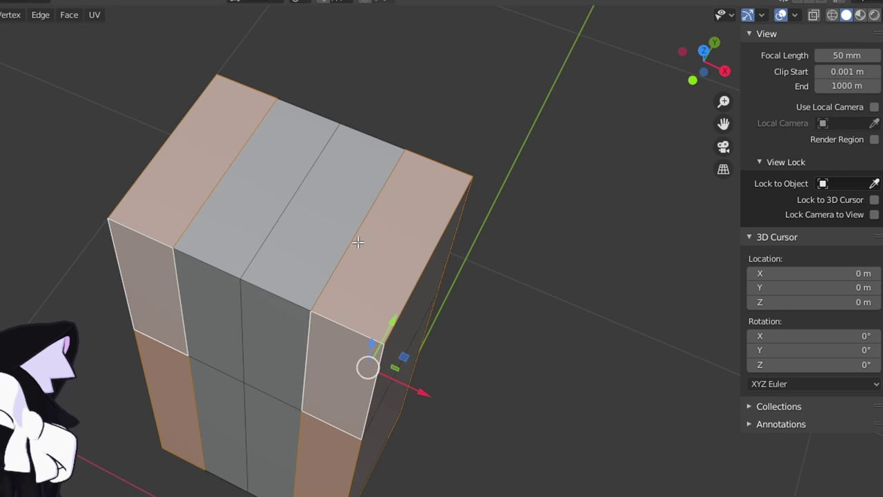
key("ctrl+z")
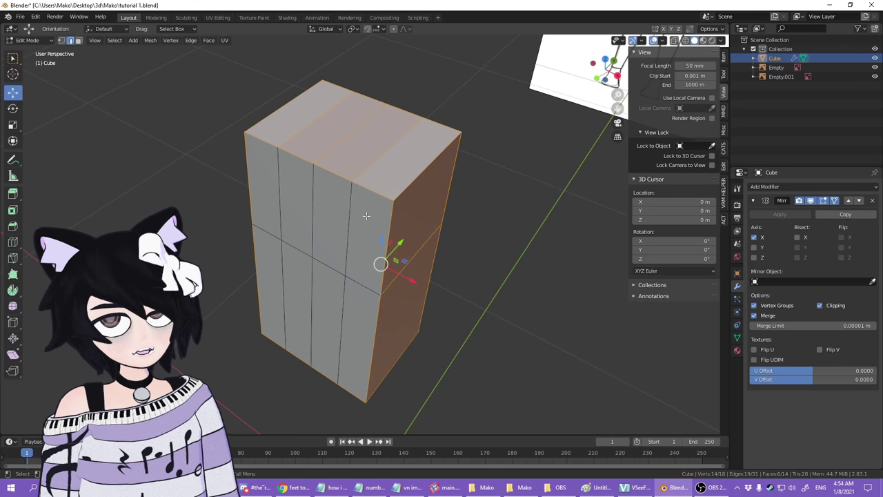
- Try Dissolve Edges on the vertical edge loop in the mirrored half, and undo it
left_click(349, 221, "alt")
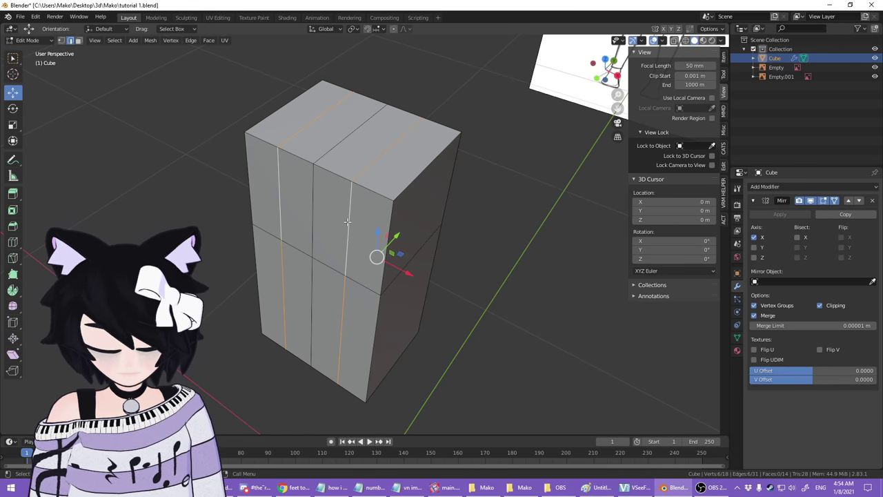
key("x")
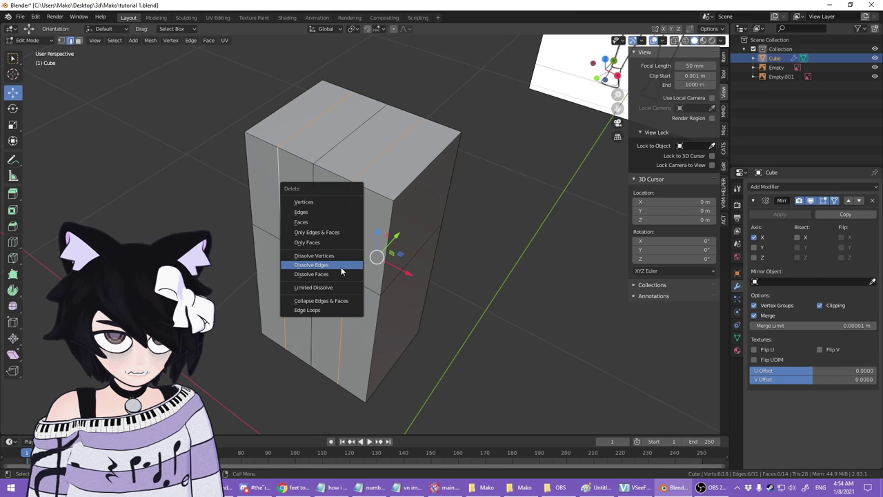
left_click(338, 267)
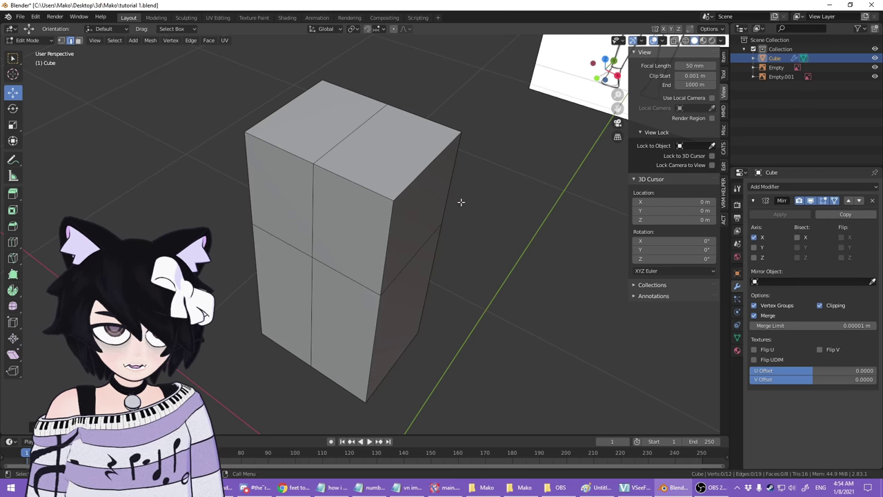
middle_click_drag(461, 203, 451, 237)
key("ctrl+z")
- Try deleting the vertical loop with the Edges option and undo back to the block without that loop
key("x")
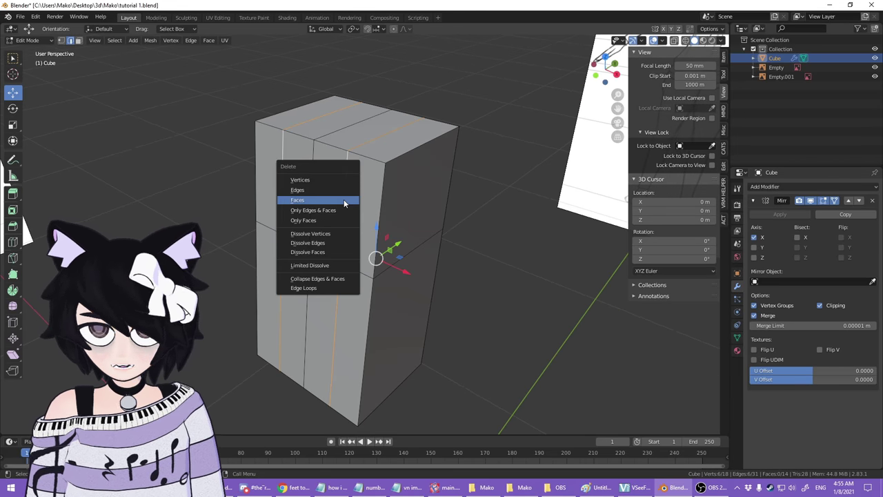
left_click(325, 188)
middle_click_drag(319, 189, 359, 193)
middle_click_drag(416, 167, 380, 179)
key("ctrl+z")
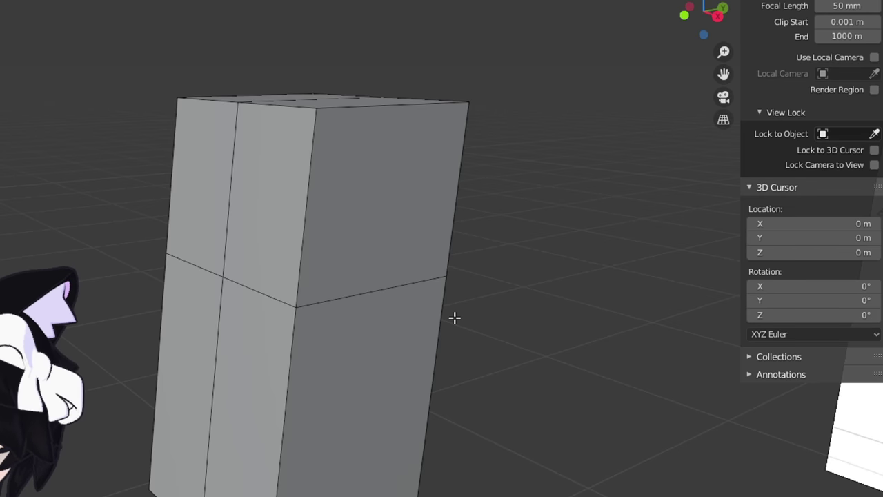
- Select the horizontal chest edge loop and move it forward toward the chest outline in the side reference
left_click(332, 295, "alt")
key("KP_3")
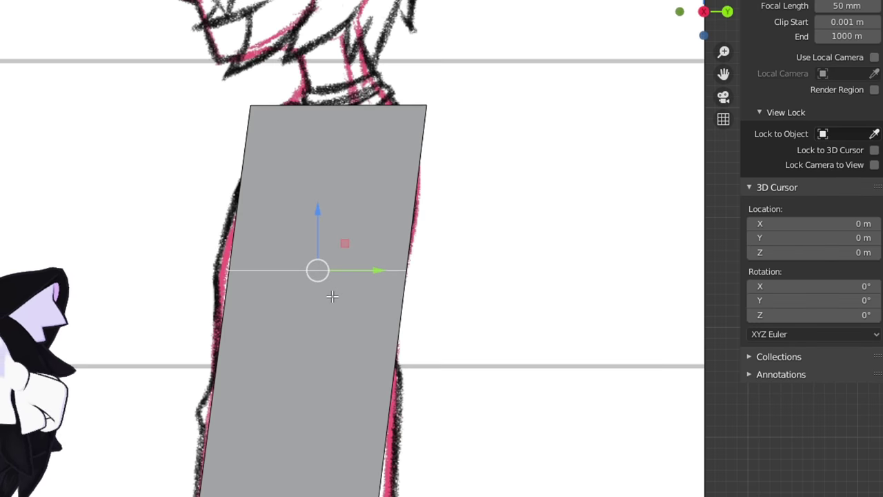
scroll(348, 284, "up", 4)
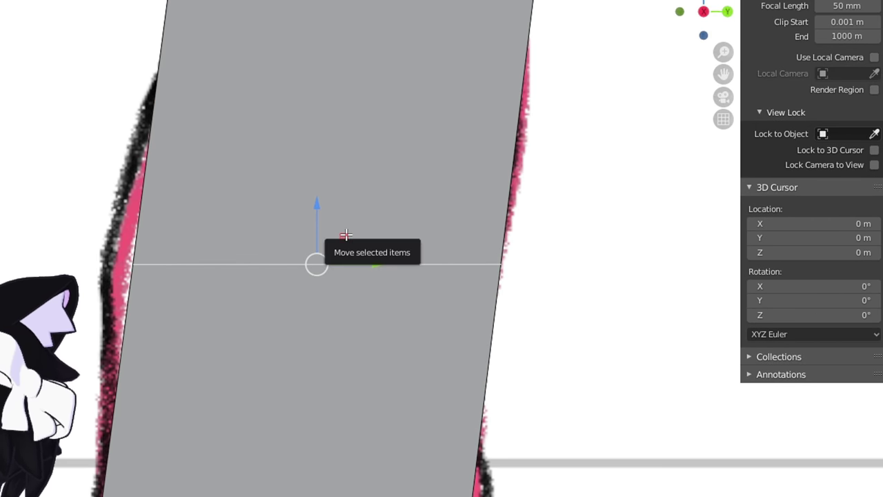
left_click_drag(338, 245, 326, 227)
scroll(299, 252, "up", 2)
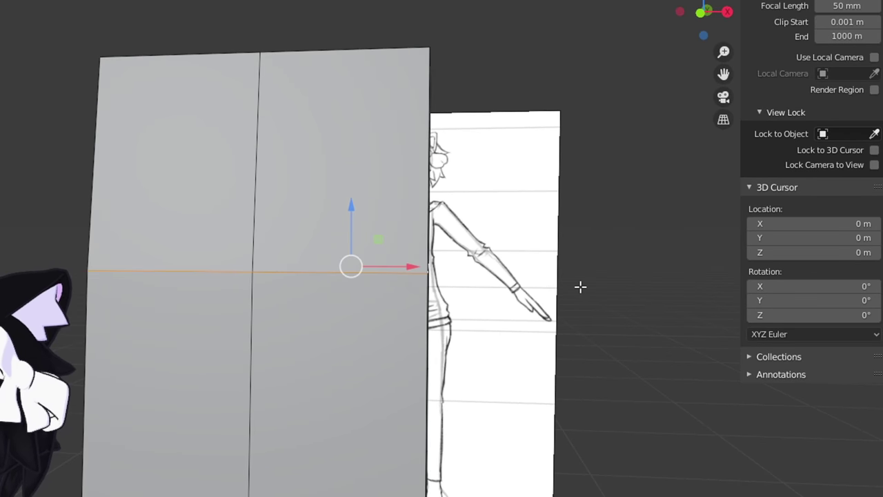
- Try scaling the chest edge loop to the torso width in the front reference
key("s")
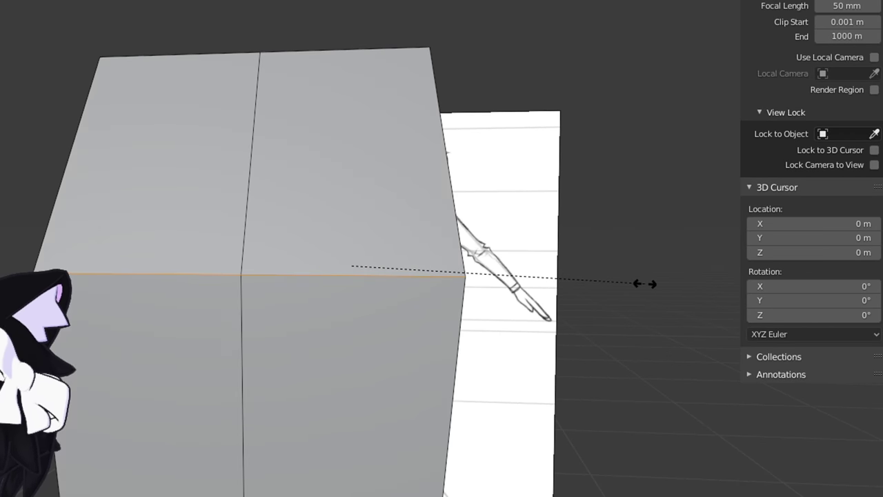
left_click(608, 276)
scroll(468, 283, "up", 5)
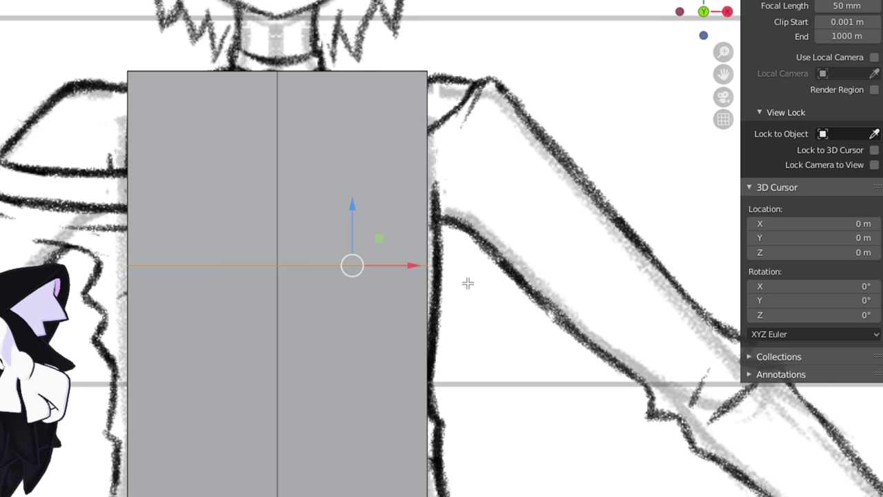
scroll(501, 275, "up", 2)
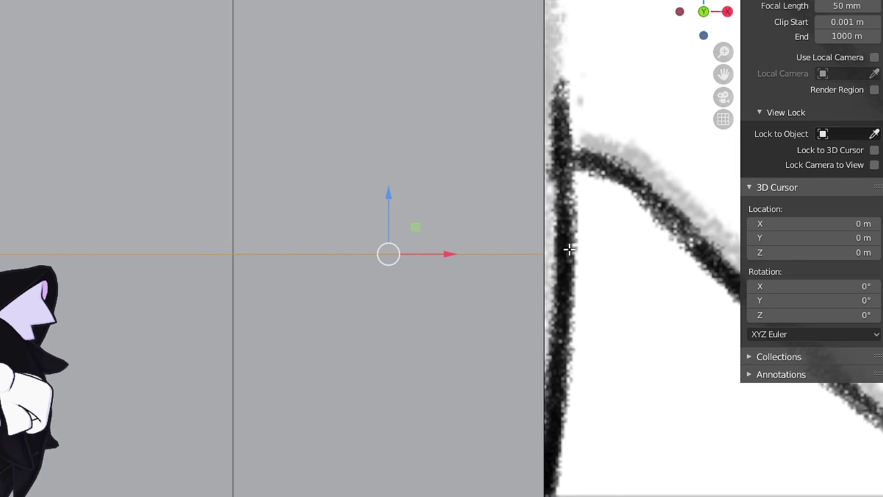
key("s")
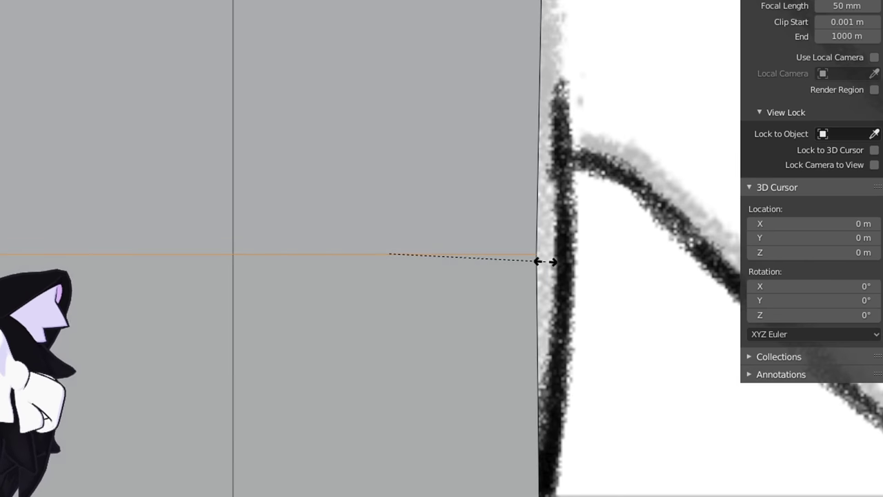
right_click(573, 272)
scroll(621, 249, "down", 6)
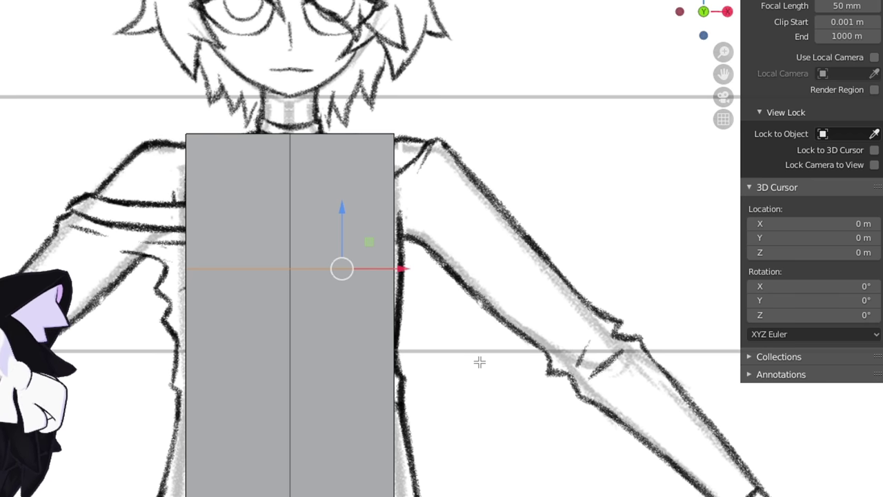
- Scale the chest edge loop along Y to match the chest and back outlines in the side reference
key("KP_3")
scroll(330, 292, "up", 4)
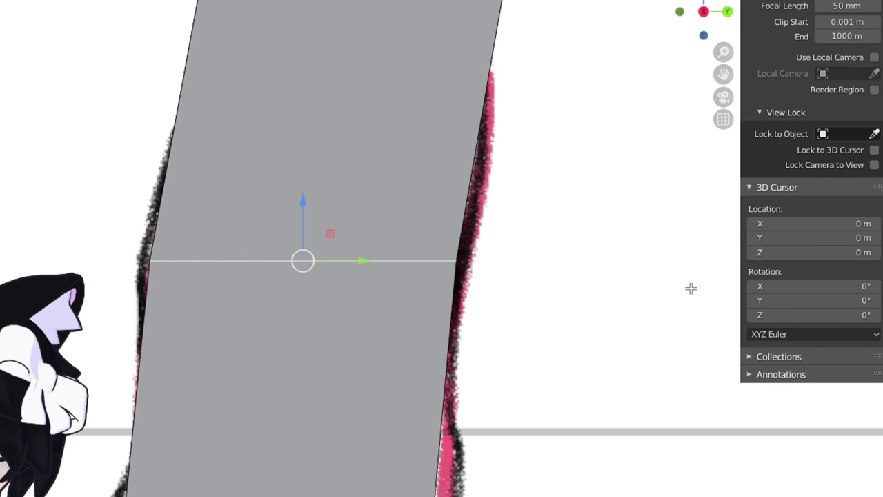
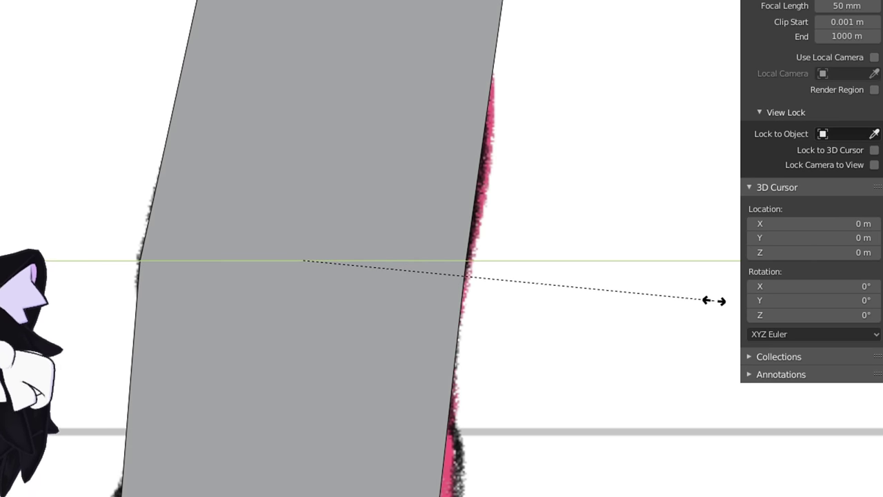
left_click(712, 301)
- Add a horizontal loop cut between the chest loop and the block's upper end, and slide it slightly down
middle_click_drag(359, 192, 339, 237, "shift")
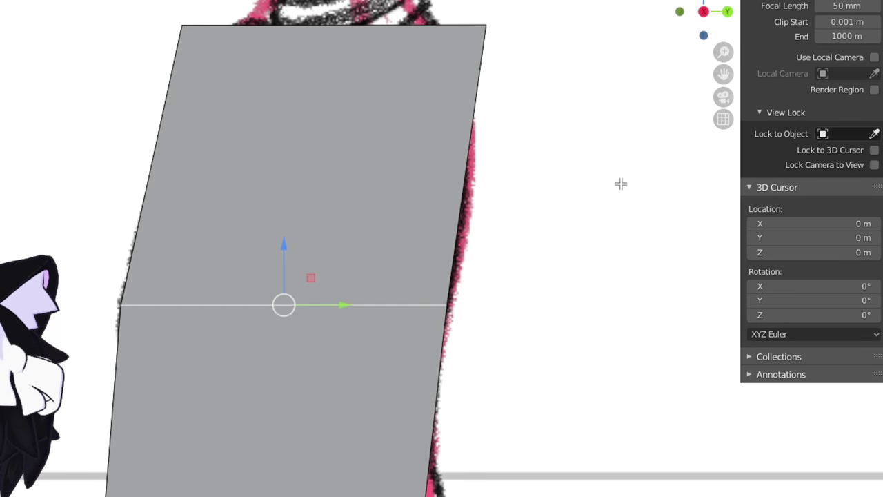
key("ctrl+r")
left_click(438, 194)
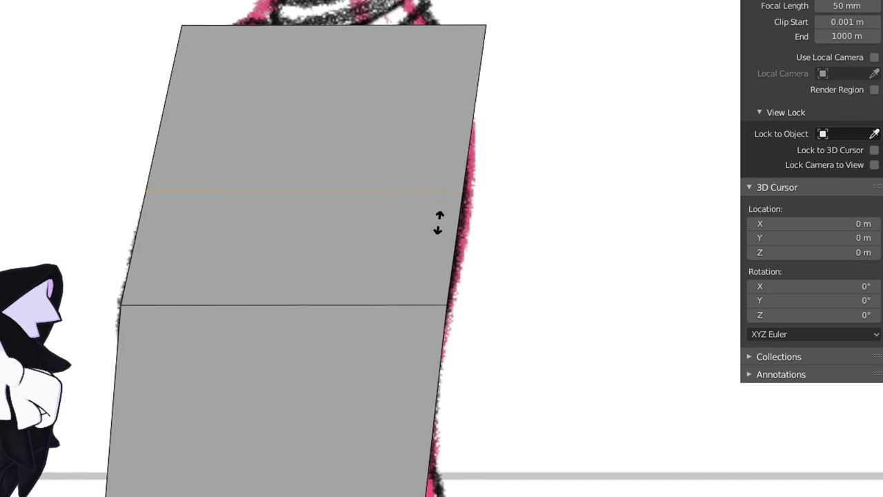
left_click(435, 228)
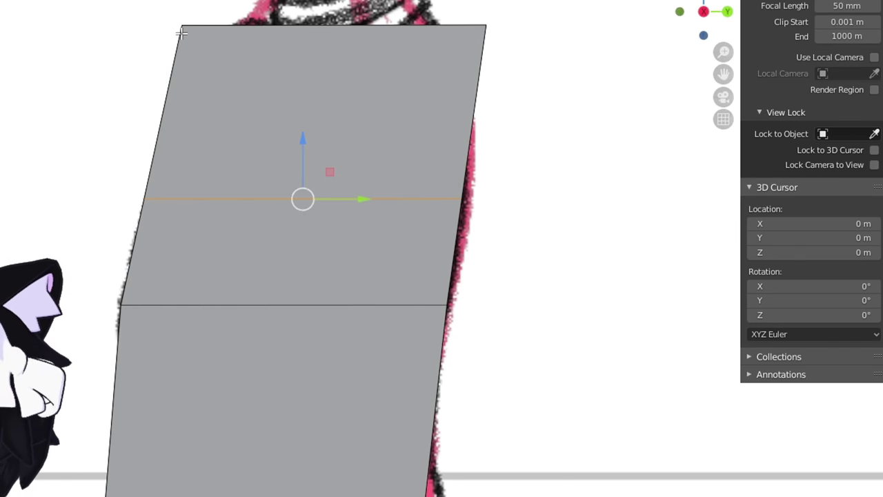
- Fit the torso's upper front and back edges, and the back edge of the loop below, to the outlines in the side reference
middle_click_drag(183, 27, 283, 112)
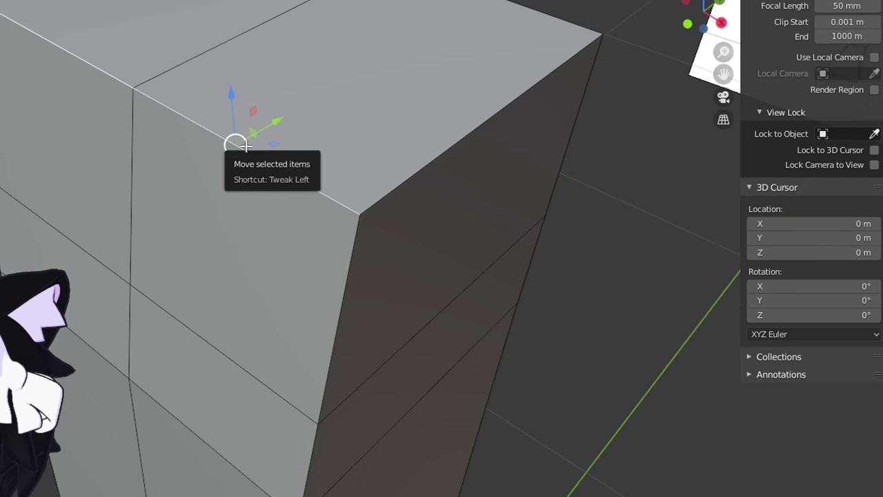
key("KP_0")
left_click_drag(212, 2, 237, 52)
middle_click_drag(576, 152, 537, 187)
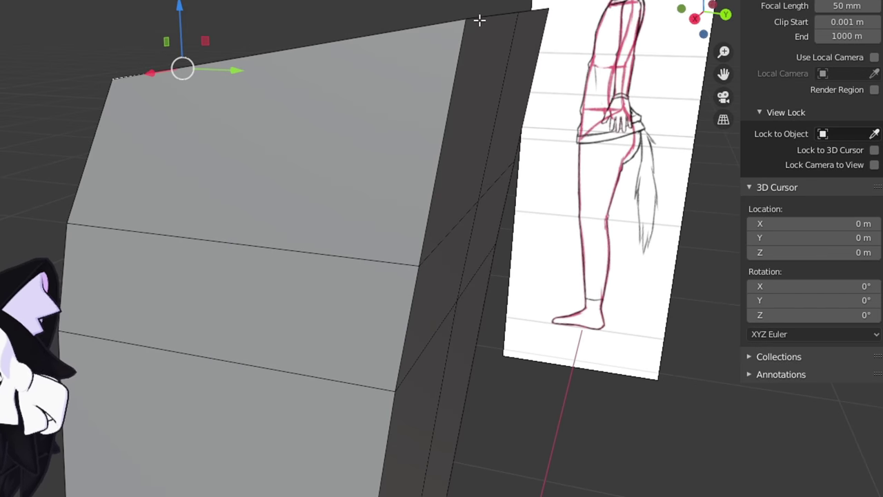
middle_click_drag(480, 20, 407, 187)
key("KP_0")
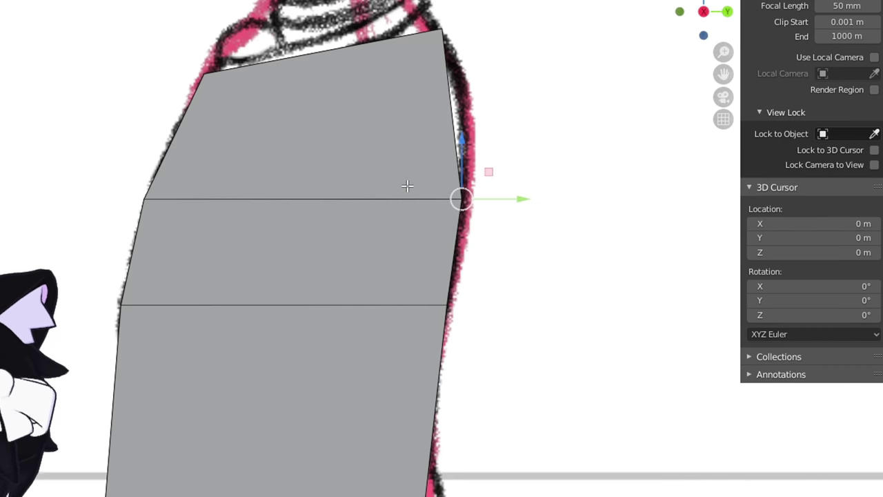
left_click_drag(489, 174, 498, 131)
- Select the vertical front corner edge loop and move it inward and back to narrow the front of the torso
scroll(452, 174, "down", 3)
middle_click_drag(396, 387, 355, 204, "shift")
key("KP_1")
scroll(467, 318, "down", 4)
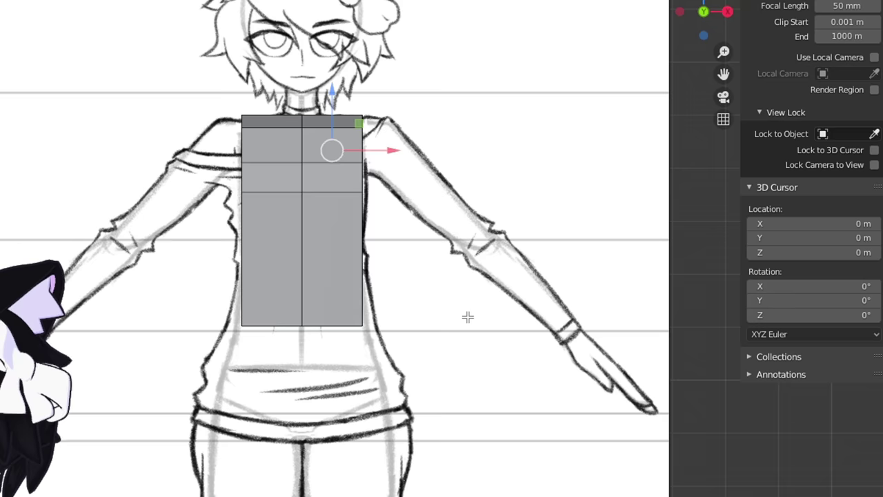
scroll(456, 310, "up", 4)
middle_click_drag(439, 398, 417, 379)
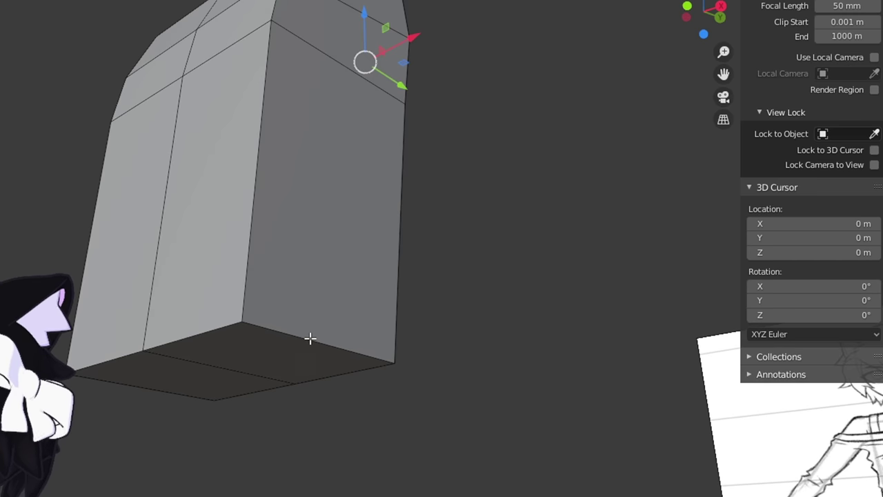
key("KP_1")
middle_click_drag(466, 381, 517, 397)
left_click(363, 330, "alt")
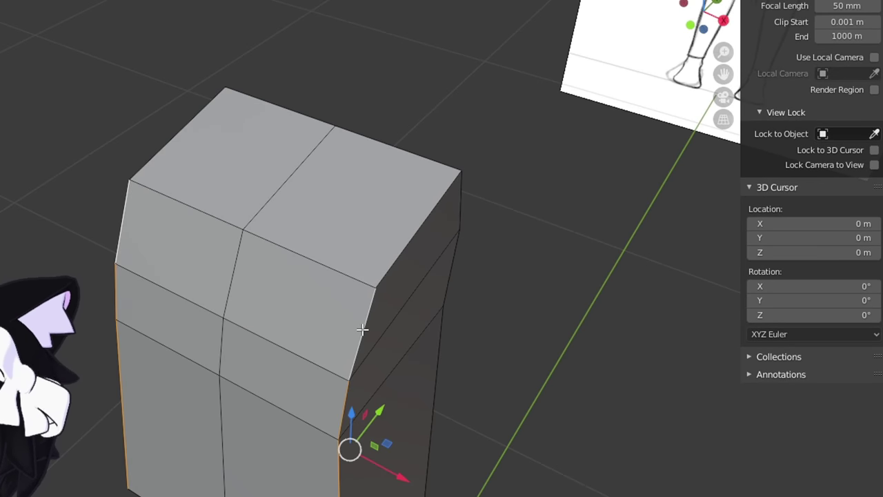
middle_click_drag(434, 395, 410, 412, "shift")
key("KP_1")
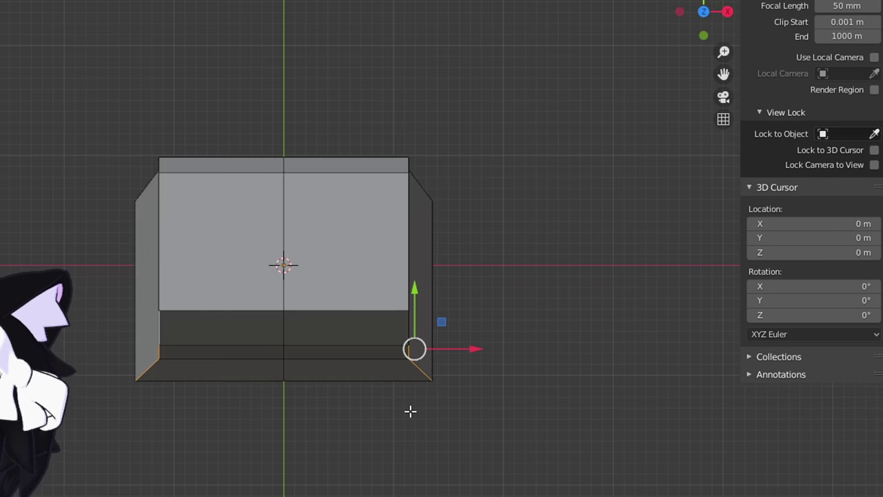
left_click_drag(462, 332, 442, 306)
- Select the vertical back corner edge loop and move it inward and forward to round the back of the torso
middle_click_drag(615, 322, 386, 187)
left_click(383, 153, "alt")
key("KP_7")
left_click_drag(457, 134, 432, 155)
- Add a vertical loop cut through the middle of the torso's side and move its edges outward to round the side
middle_click_drag(574, 366, 444, 239)
left_click(348, 55)
left_click(357, 69)
left_click_drag(435, 223, 456, 229)
key("s")
right_click(662, 231)
left_click_drag(442, 225, 454, 228)
middle_click_drag(595, 310, 598, 412)
scroll(617, 232, "down", 5)
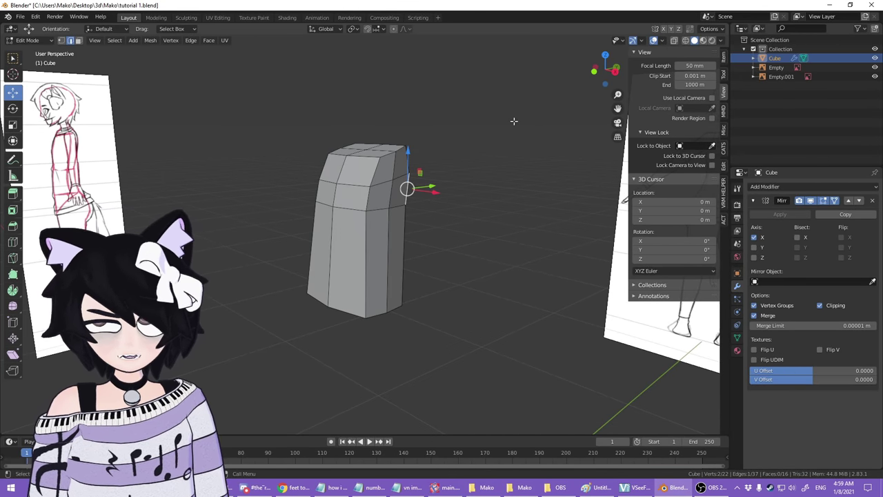
mouse_move(512, 183)
middle_mouse_down()
mouse_move(527, 227)
mouse_move(453, 216)
mouse_move(424, 170)
middle_mouse_up()
scroll(423, 171, "up", 3)
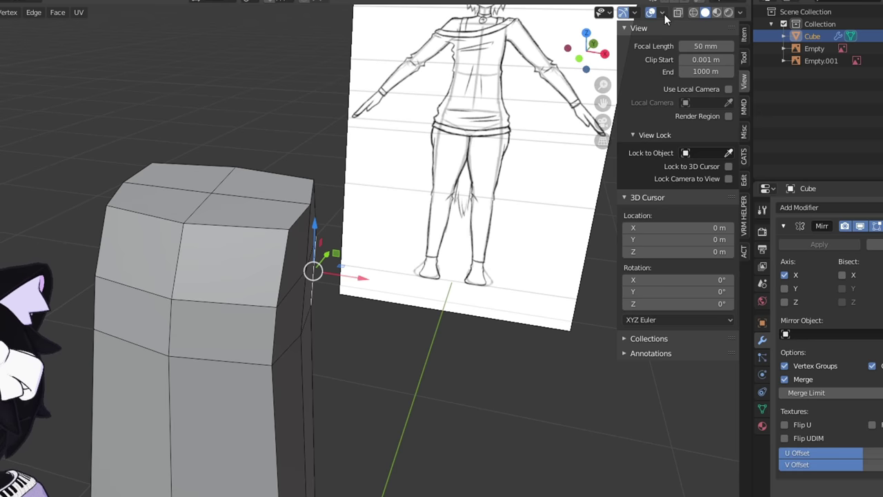
left_click(661, 13)
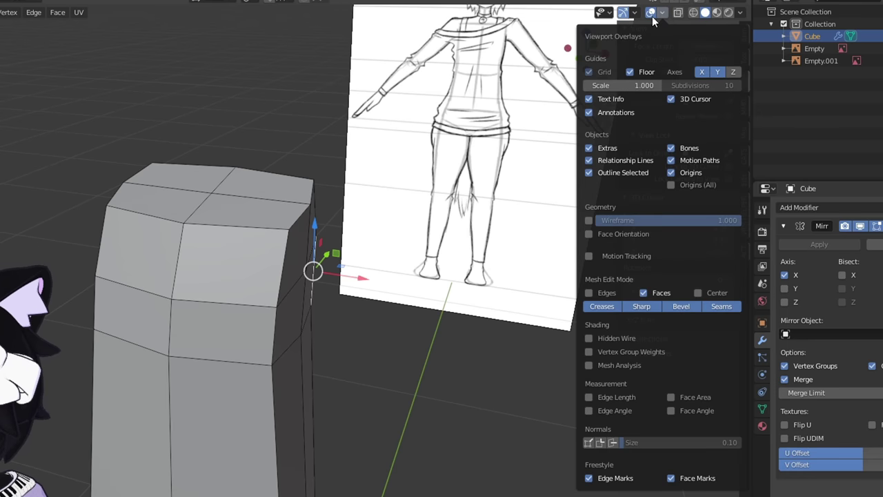
left_click(663, 15)
left_click(663, 15)
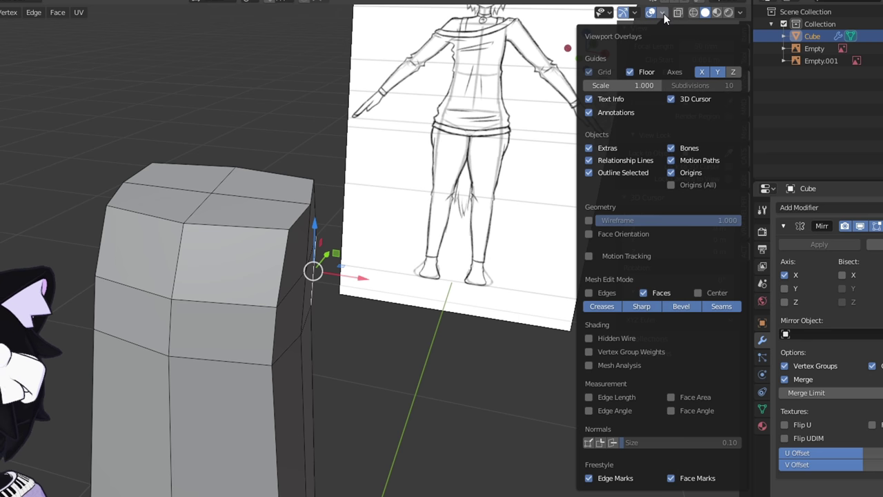
left_click(663, 13)
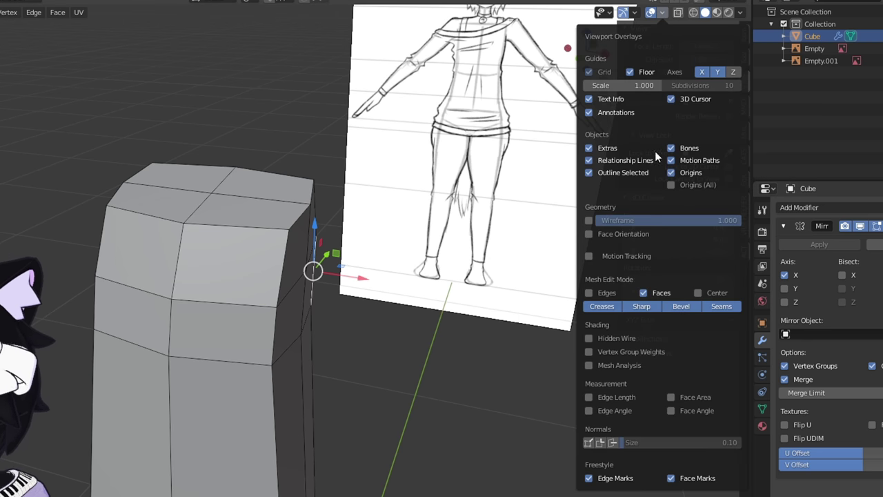
left_click(613, 443)
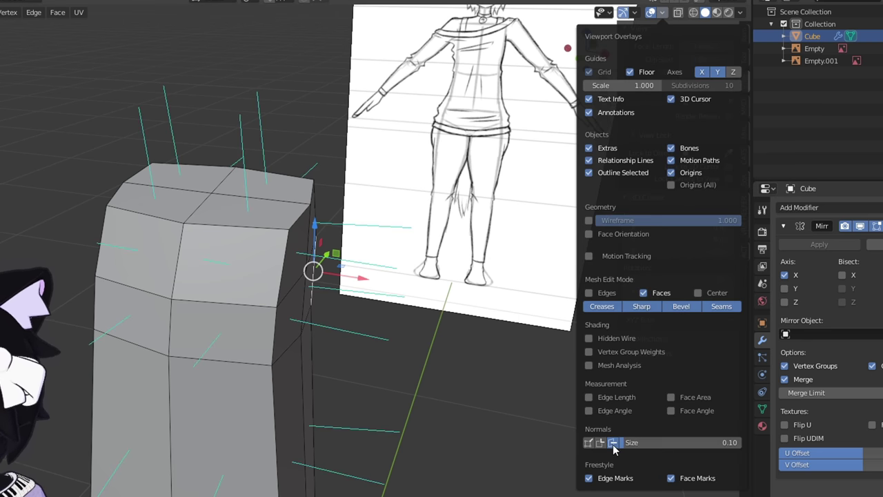
left_click(613, 444)
left_click(664, 12)
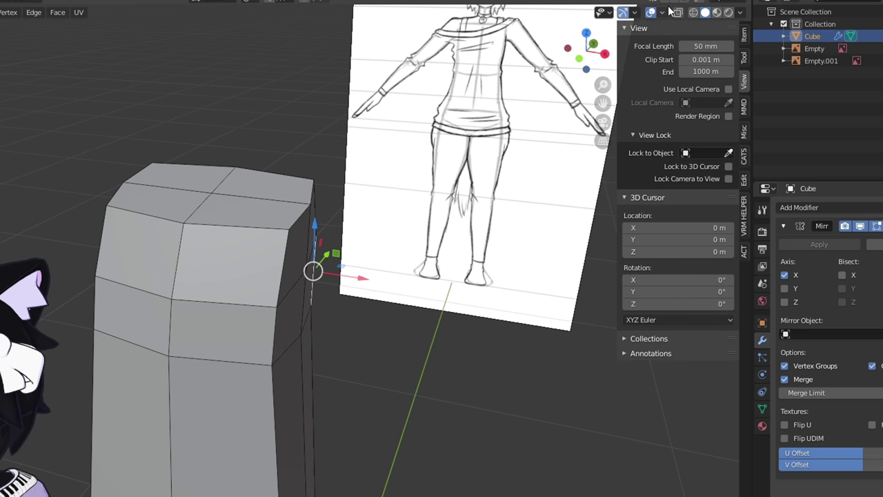
- Hide the viewport overlays, examine the torso's rounded shape from several angles, and show the overlays again
middle_click_drag(413, 142, 405, 138)
left_click(650, 14)
middle_click_drag(424, 250, 451, 292)
scroll(285, 293, "down", 6)
middle_click_drag(285, 293, 183, 260)
scroll(255, 300, "up", 5)
scroll(365, 274, "down", 2)
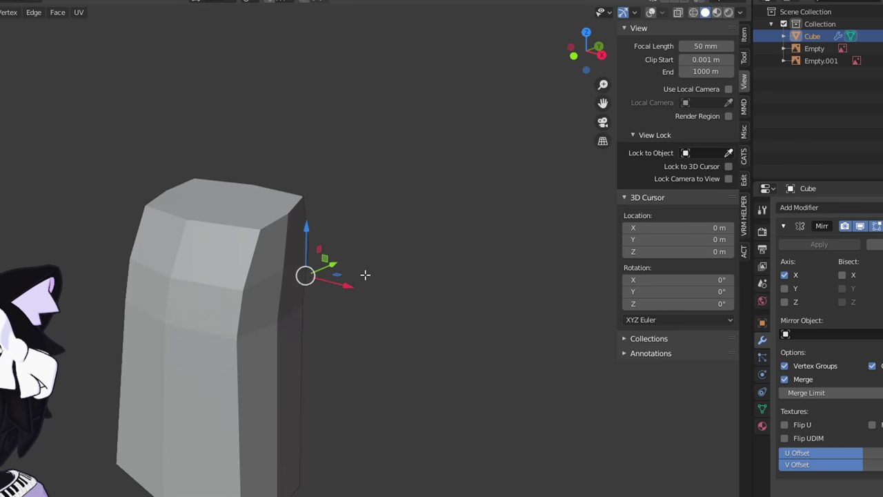
left_click(651, 13)
- Switch to Object Mode and apply Shade Smooth to the torso
key("Tab")
scroll(351, 191, "up", 2)
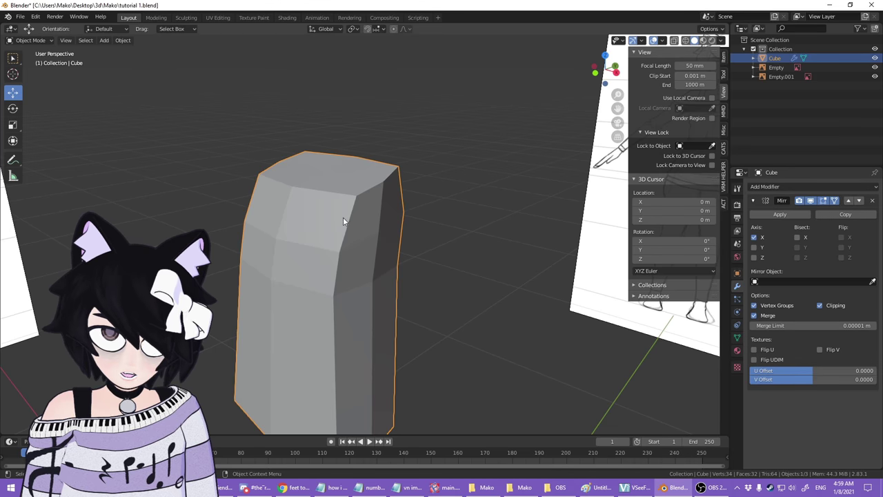
right_click(343, 217)
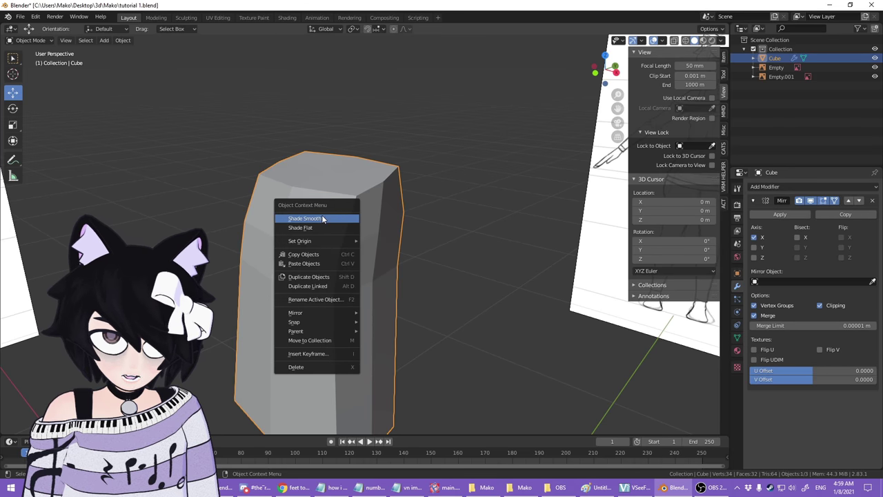
left_click(319, 216)
mouse_move(319, 215)
middle_mouse_down()
mouse_move(436, 196)
mouse_move(436, 125)
mouse_move(354, 231)
mouse_move(443, 270)
mouse_move(335, 231)
mouse_move(415, 251)
mouse_move(442, 242)
middle_mouse_up()
- Add a Subdivision Surface modifier to the torso below the Mirror modifier
left_click(810, 187)
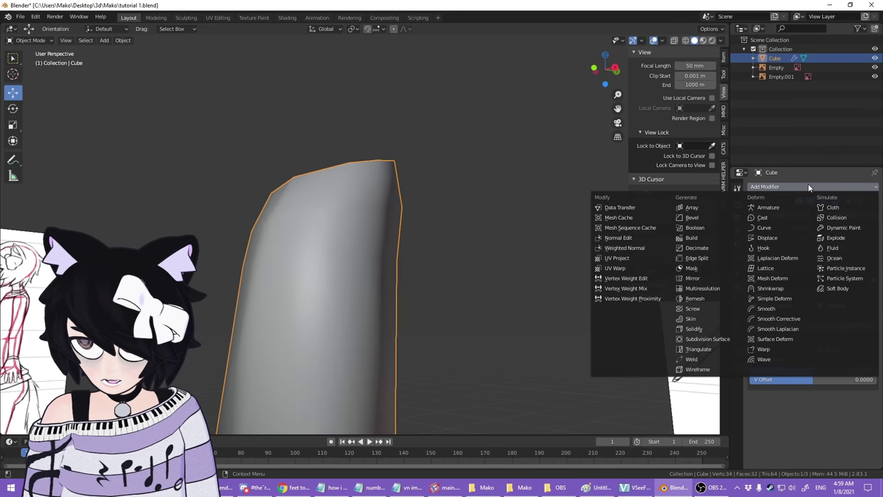
left_click(724, 345)
middle_click_drag(572, 276, 473, 279)
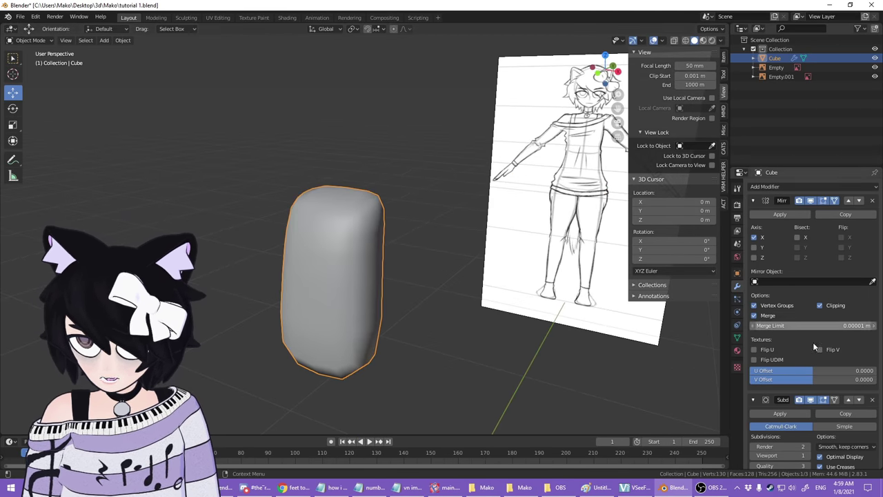
scroll(724, 359, "down", 1)
scroll(850, 349, "down", 2)
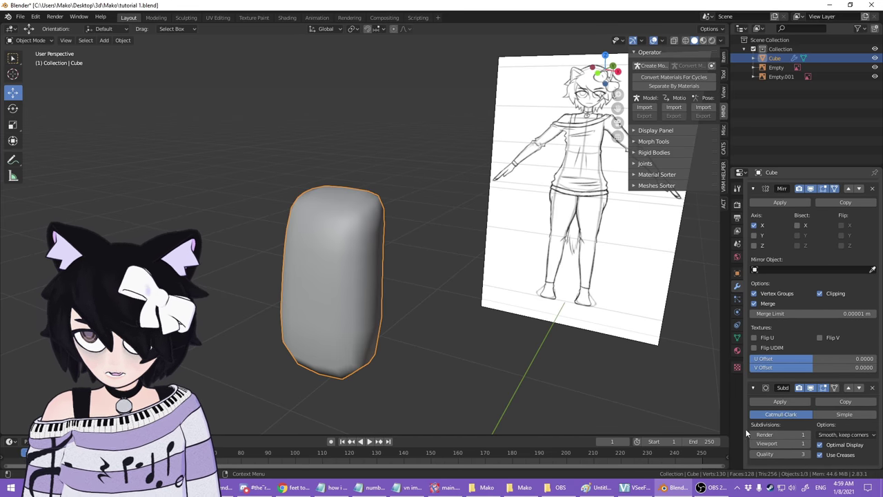
scroll(833, 336, "up", 1)
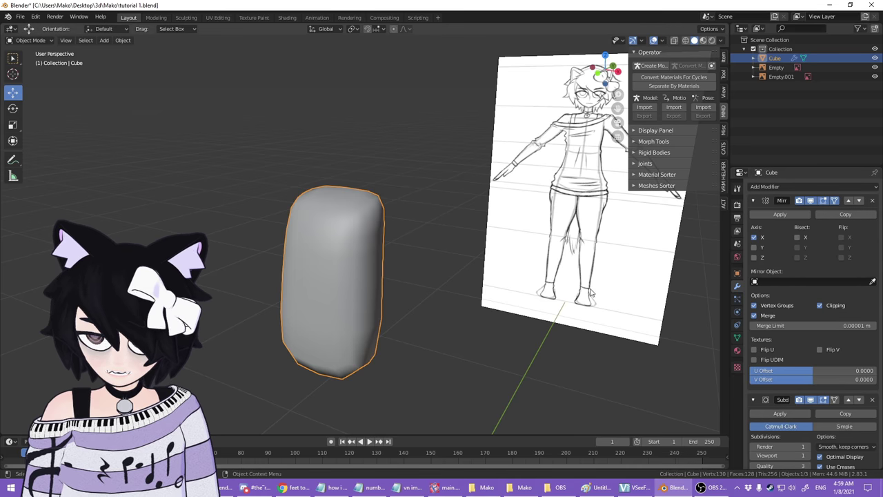
- Compare the smoothed torso with its edit cage and set the Subdivision Surface modifier's render and viewport levels to 3
key("Tab")
scroll(407, 235, "up", 4)
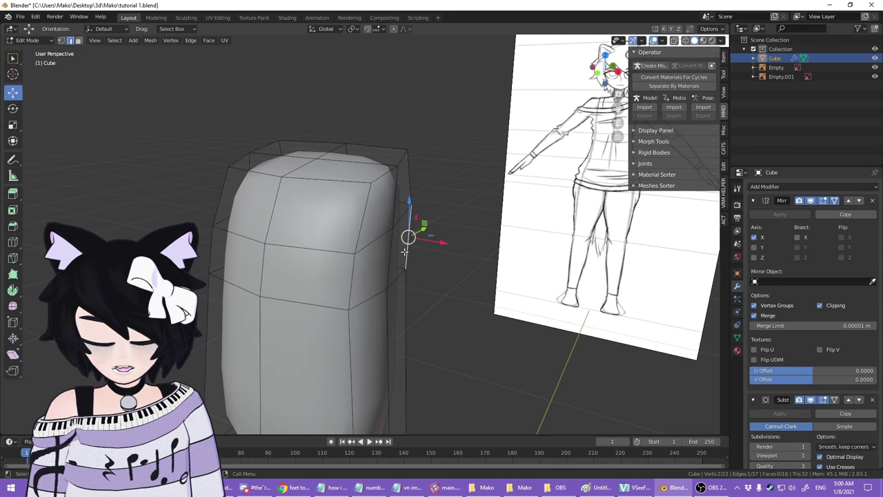
scroll(407, 237, "down", 2)
middle_click_drag(408, 238, 484, 238)
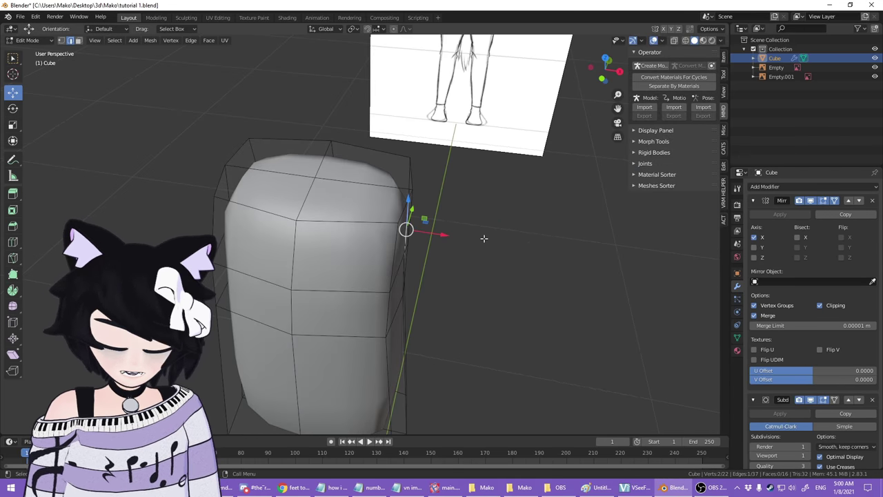
middle_click_drag(459, 272, 422, 227)
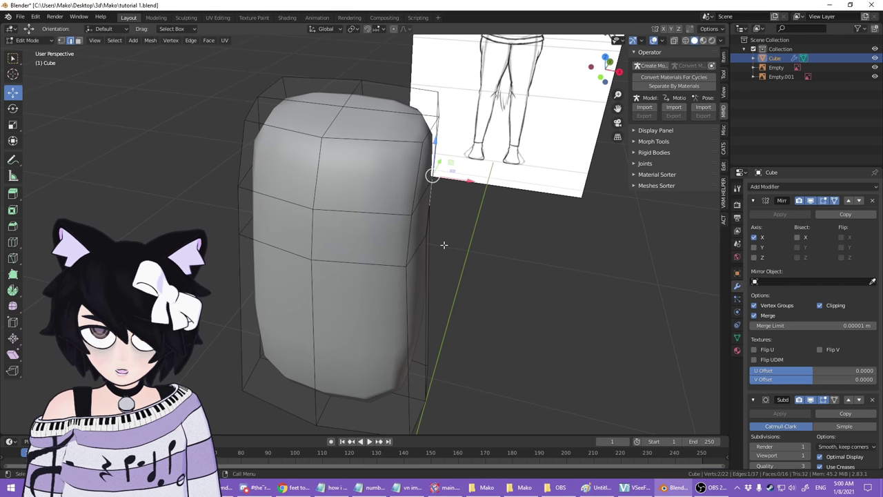
key("Tab")
left_click(808, 457)
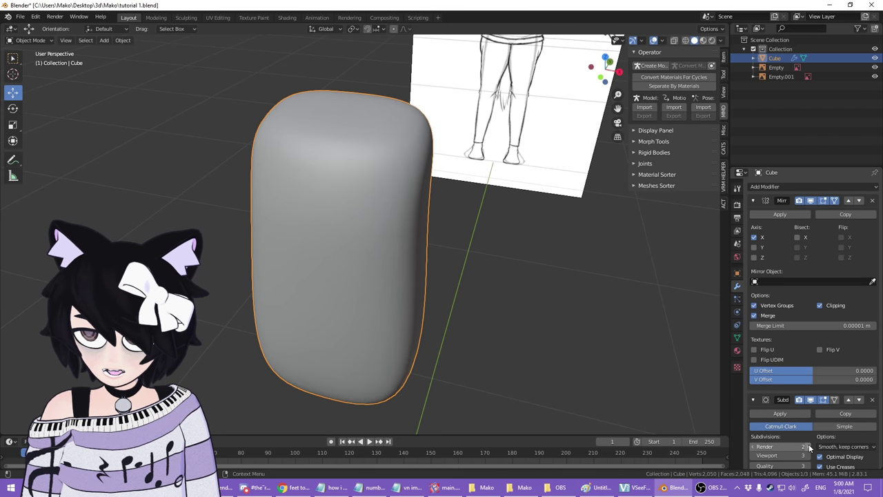
mouse_move(578, 312)
middle_mouse_down()
mouse_move(569, 307)
mouse_move(699, 335)
middle_mouse_up()
key("Tab")
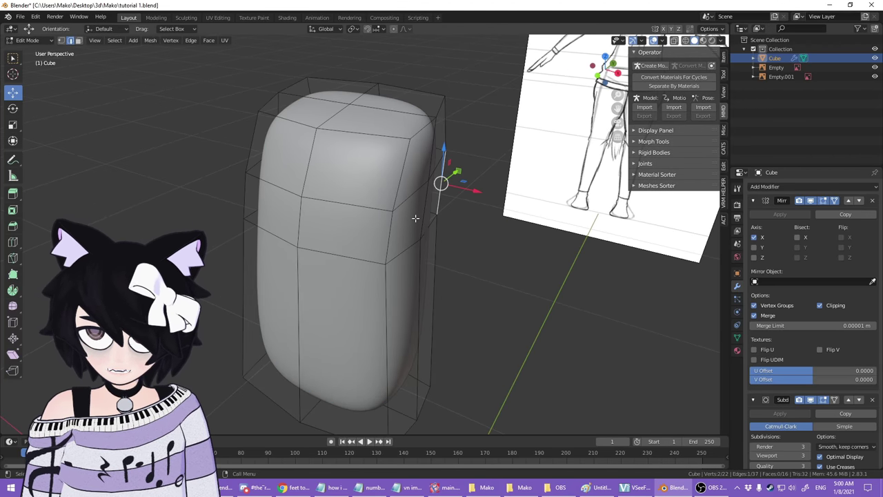
- Turn off the Subdivision Surface modifier's viewport display and apply Shade Flat to the torso in Object Mode
middle_click_drag(550, 265, 376, 185)
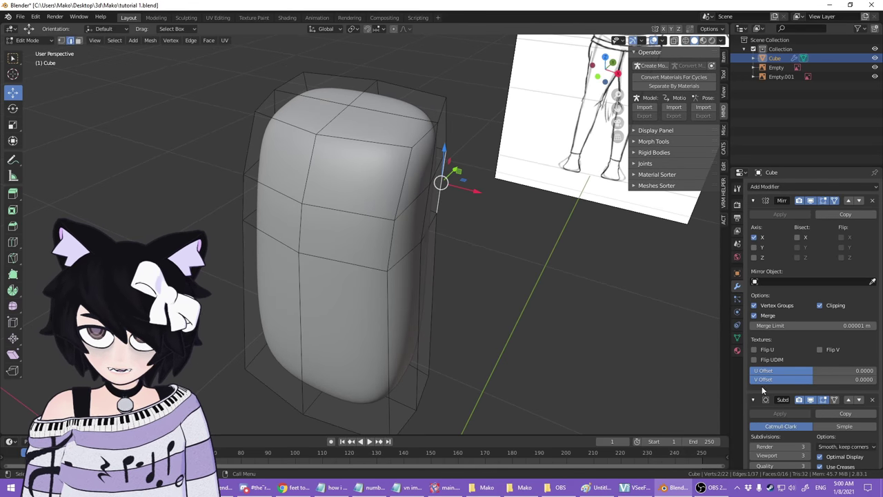
left_click(811, 403)
mouse_move(686, 374)
middle_mouse_down()
mouse_move(499, 262)
mouse_move(532, 242)
mouse_move(532, 313)
mouse_move(342, 157)
middle_mouse_up()
key("Tab")
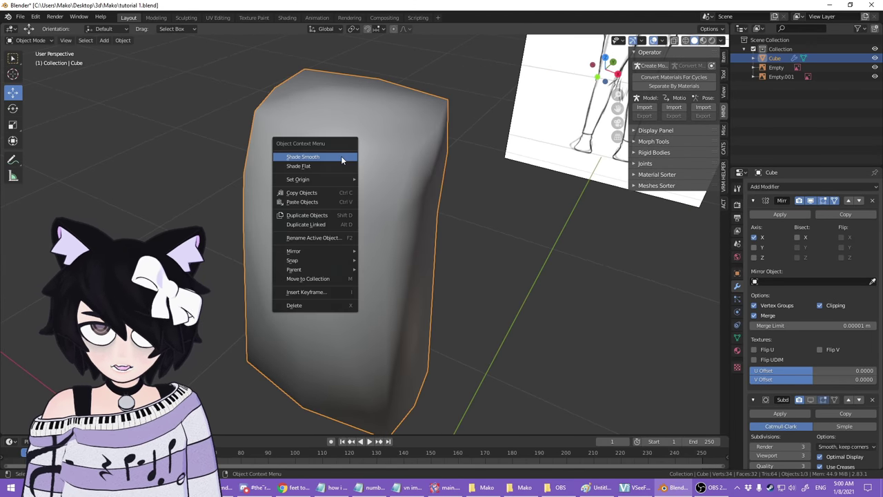
right_click(341, 156)
left_click(318, 166)
- Return to Edit Mode and try moving the torso's upper front corner edge
middle_click_drag(482, 211, 403, 182)
key("Tab")
left_click_drag(421, 203, 388, 190)
key("ctrl+z")
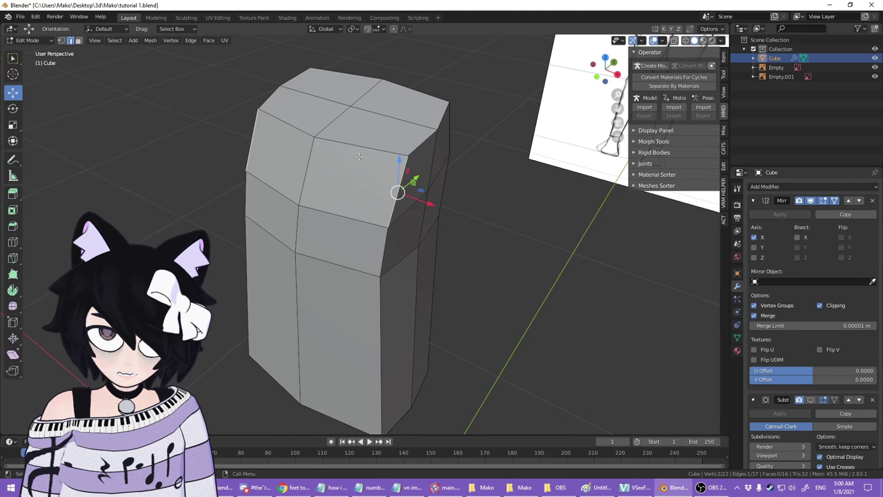
- Show the Subdivision modifier's smoothing in the viewport and fit the editing cage to the smoothed surface
left_click(811, 400)
scroll(518, 305, "up", 5)
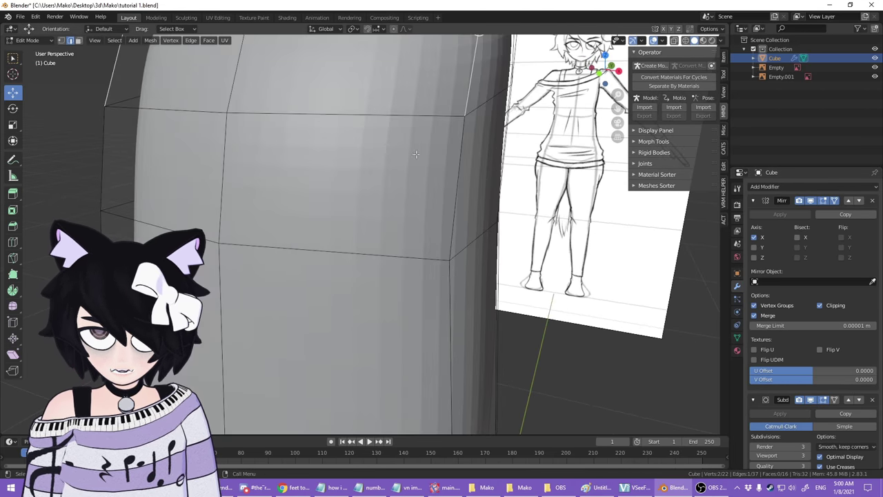
scroll(469, 303, "down", 1)
middle_click_drag(469, 304, 505, 251)
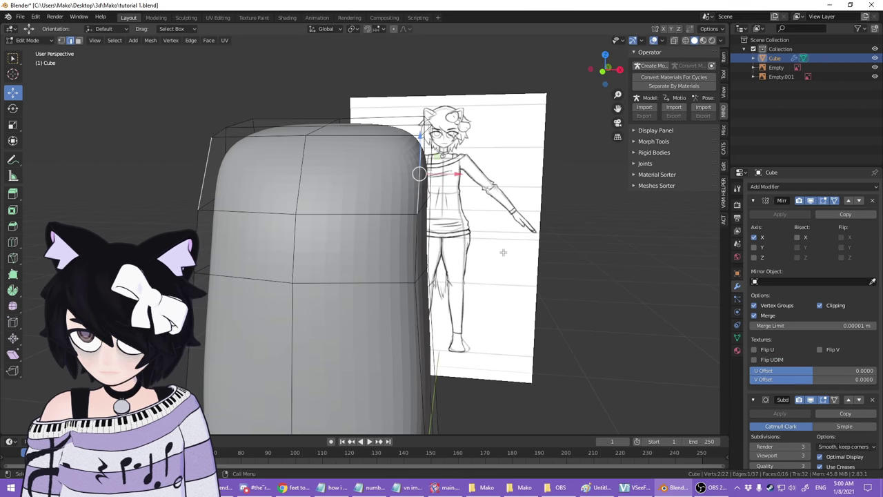
left_click(835, 400)
middle_click_drag(483, 317, 501, 299)
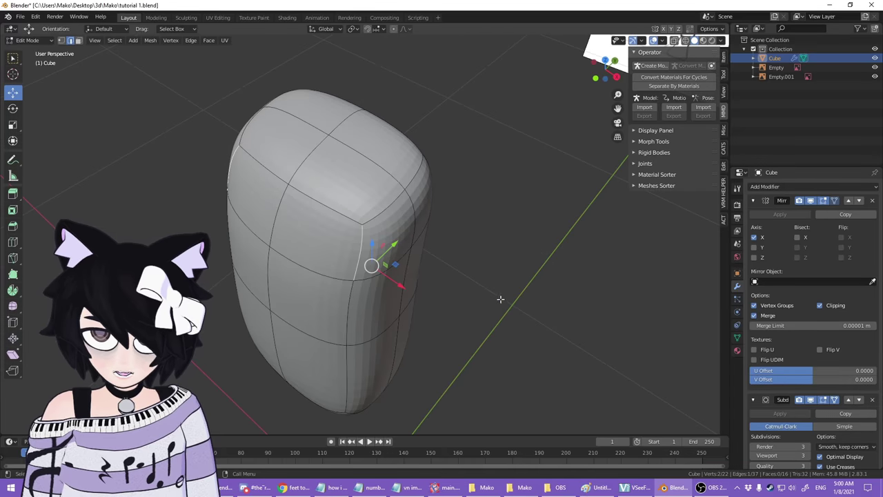
middle_click_drag(391, 283, 410, 249)
scroll(410, 249, "up", 4)
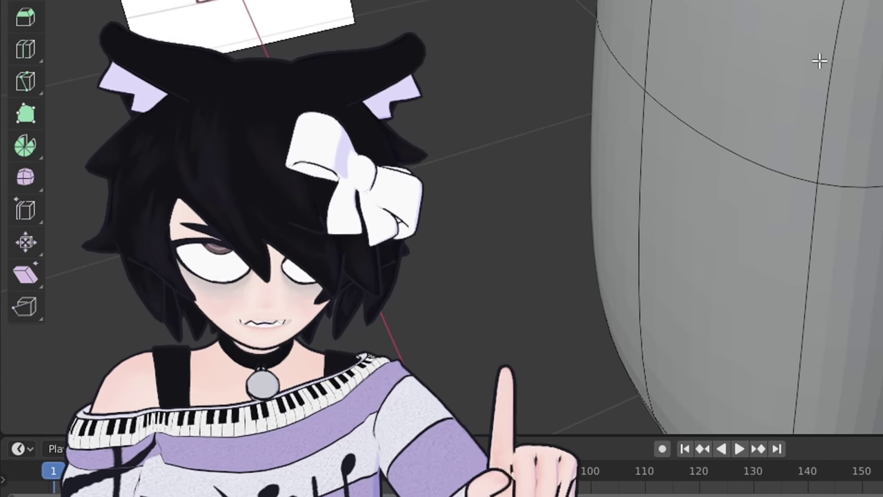
middle_click_drag(820, 60, 752, 2)
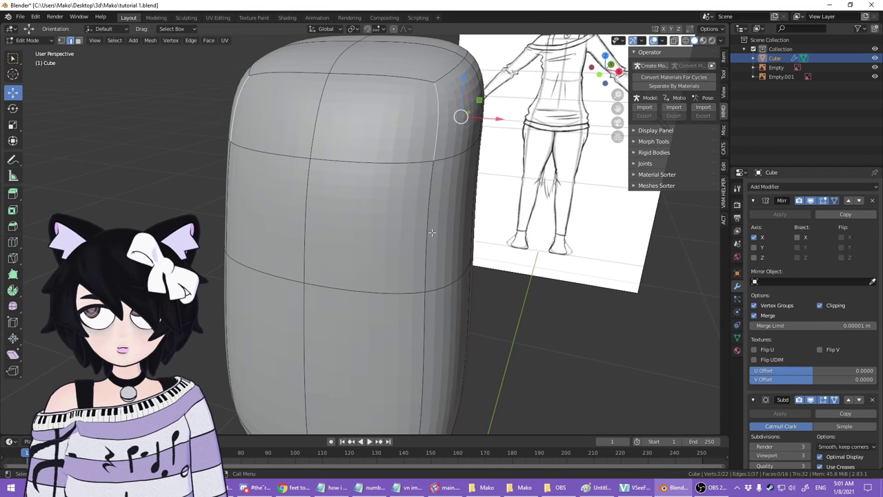
scroll(431, 232, "down", 2)
- Apply the Subdivision modifier and return to editing to examine the denser body mesh
key("Tab")
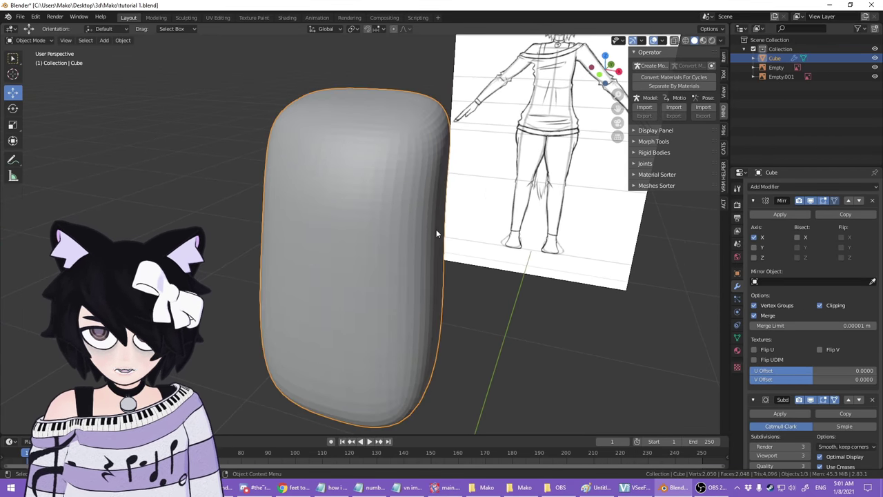
left_click(767, 413)
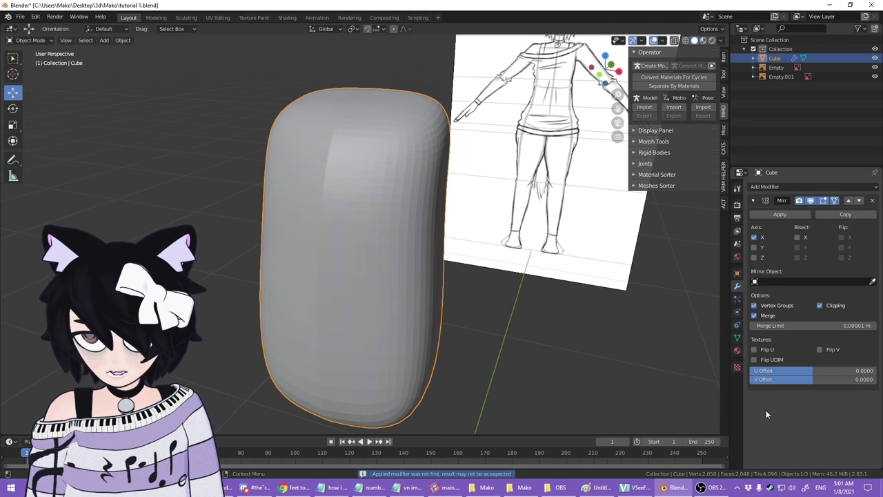
key("Tab")
middle_click_drag(380, 248, 413, 257)
scroll(413, 257, "up", 4)
mouse_move(564, 339)
middle_mouse_down()
mouse_move(541, 225)
mouse_move(536, 329)
middle_mouse_up()
scroll(523, 316, "down", 3)
middle_click_drag(469, 289, 501, 213, "shift")
middle_click_drag(547, 347, 530, 355)
middle_click_drag(470, 199, 517, 362, "shift")
mouse_move(476, 228)
middle_mouse_down()
mouse_move(508, 341)
mouse_move(467, 333)
mouse_move(501, 365)
mouse_move(534, 442)
mouse_move(497, 418)
mouse_move(554, 393)
mouse_move(688, 429)
mouse_move(722, 412)
mouse_move(539, 315)
mouse_move(465, 339)
mouse_move(593, 343)
middle_mouse_up()
middle_click_drag(364, 228, 492, 299, "shift")
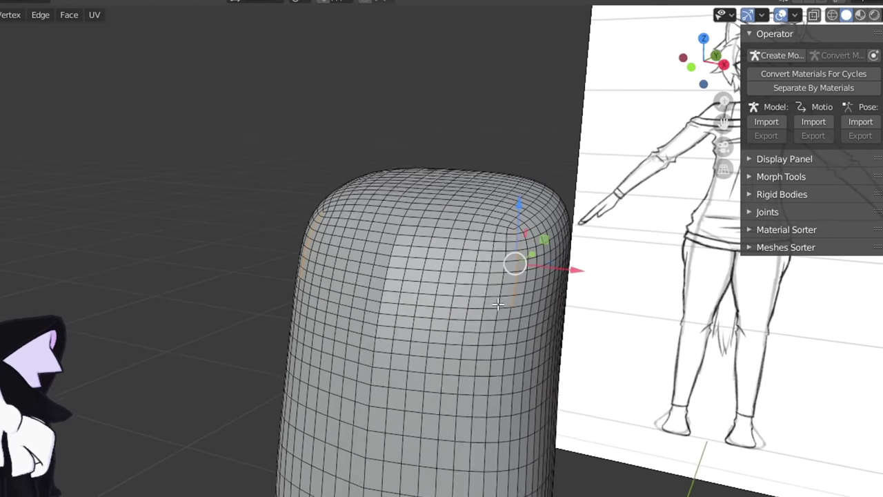
scroll(566, 355, "up", 2)
middle_click_drag(641, 412, 491, 310, "shift")
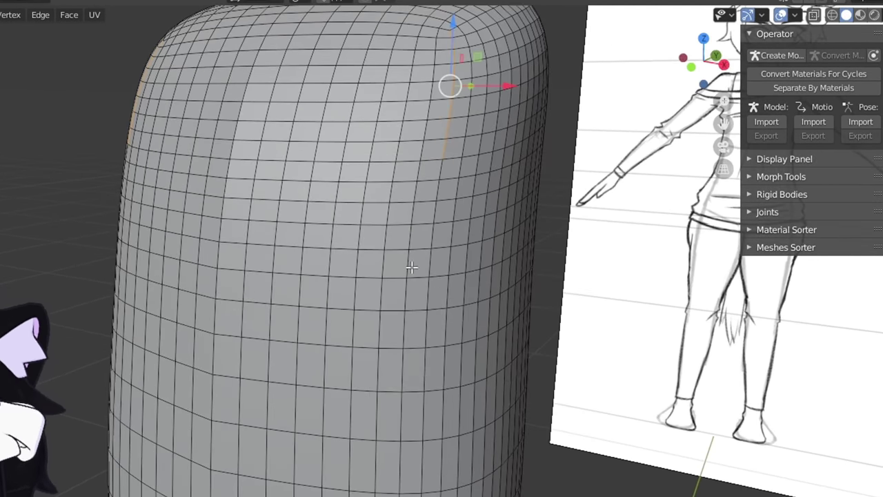
- Select several alternate vertical edge loops on the dense front of the body and dissolve their edges
left_click(332, 211, "alt")
scroll(331, 211, "down", 4)
middle_click_drag(545, 345, 504, 404)
scroll(559, 421, "up", 4)
middle_click_drag(567, 464, 503, 404)
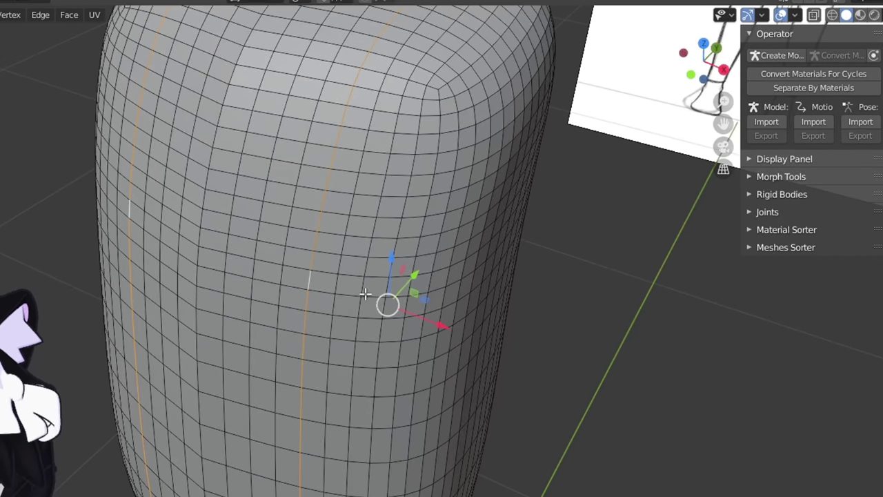
left_click(251, 248, "alt+shift")
left_click(224, 240, "alt+shift")
left_click(377, 220, "alt+shift")
key("x")
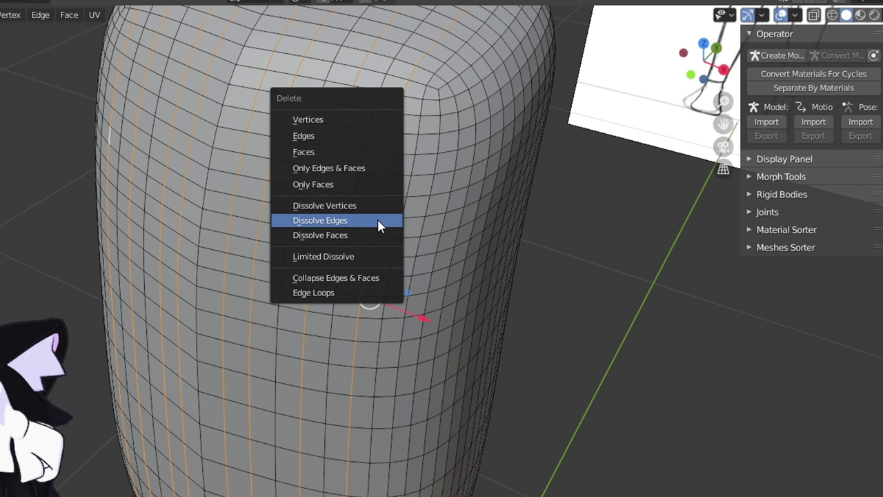
left_click(378, 221)
- Undo the edge dissolve and the application of the Subdivision modifier
middle_click_drag(479, 345, 524, 270)
scroll(523, 270, "down", 8)
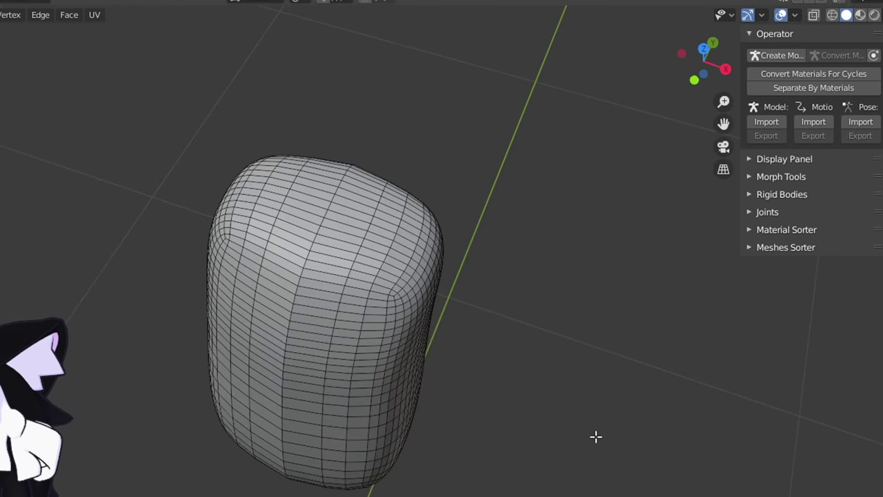
scroll(583, 393, "down", 2)
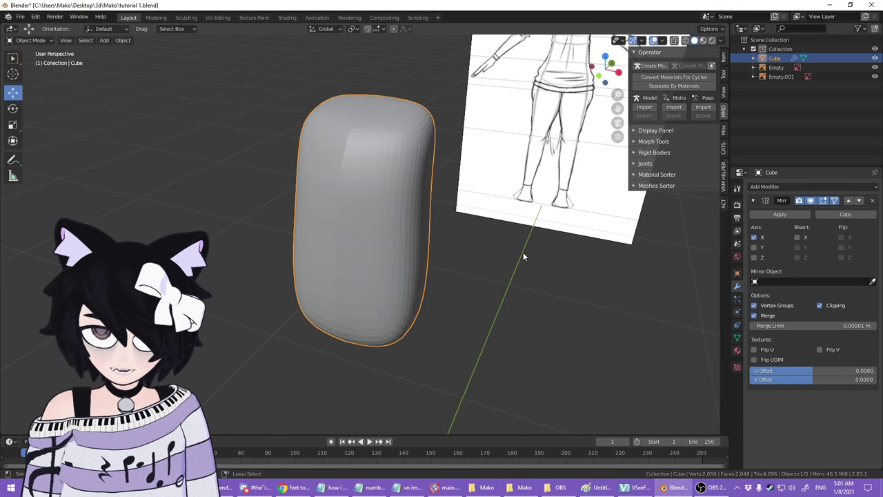
key("ctrl+3")
scroll(478, 268, "down", 1)
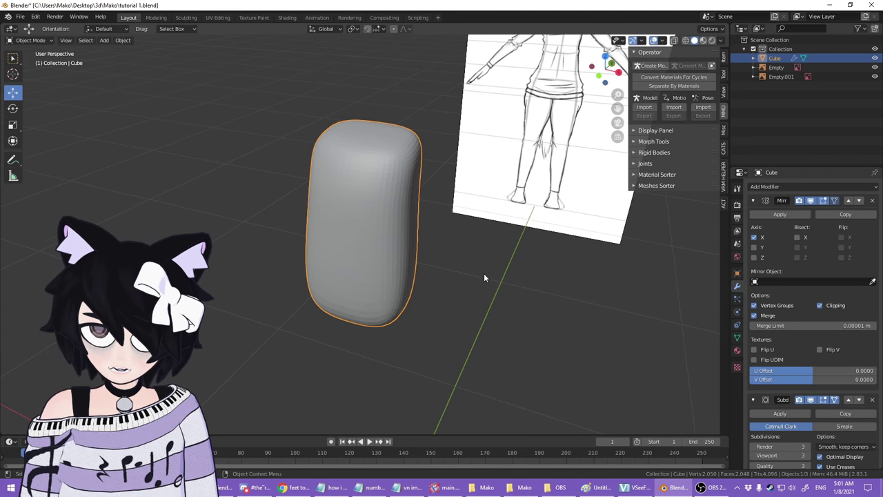
- Compare the body with the Subdivision modifier's viewport display off and on
middle_click_drag(509, 304, 516, 298)
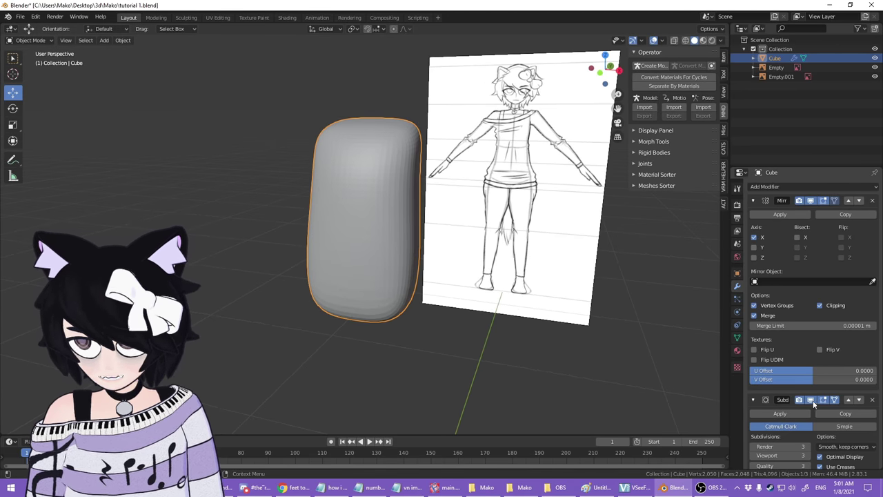
left_click(810, 400)
left_click(812, 401)
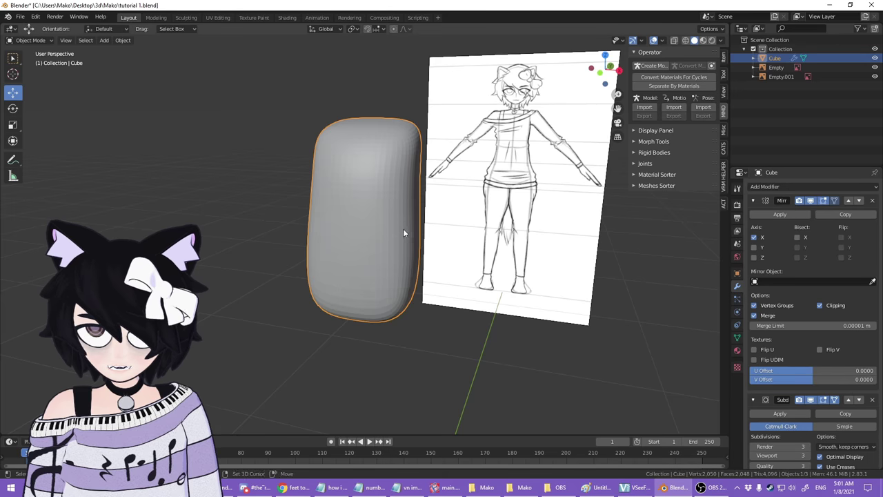
- Select the upper horizontal edge loop of the body in Edit Mode and move it slightly along the Y axis
scroll(404, 223, "up", 3)
key("Tab")
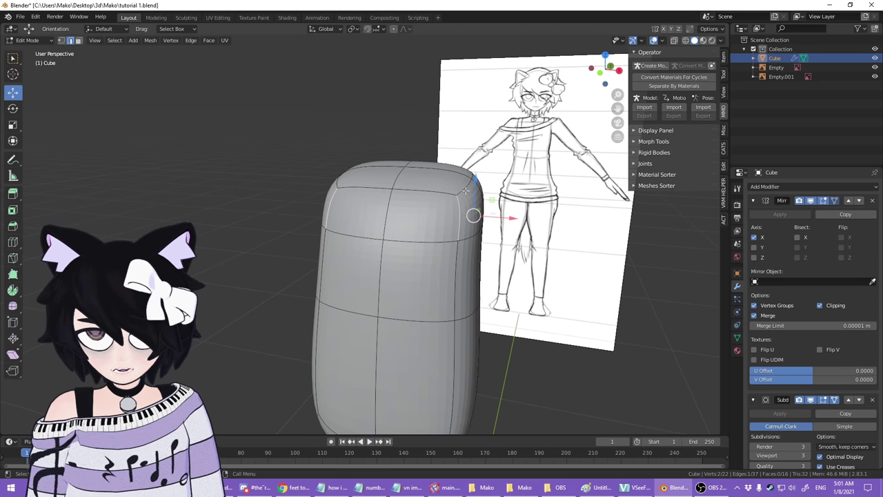
middle_click_drag(518, 196, 544, 197)
left_click_drag(514, 143, 534, 136)
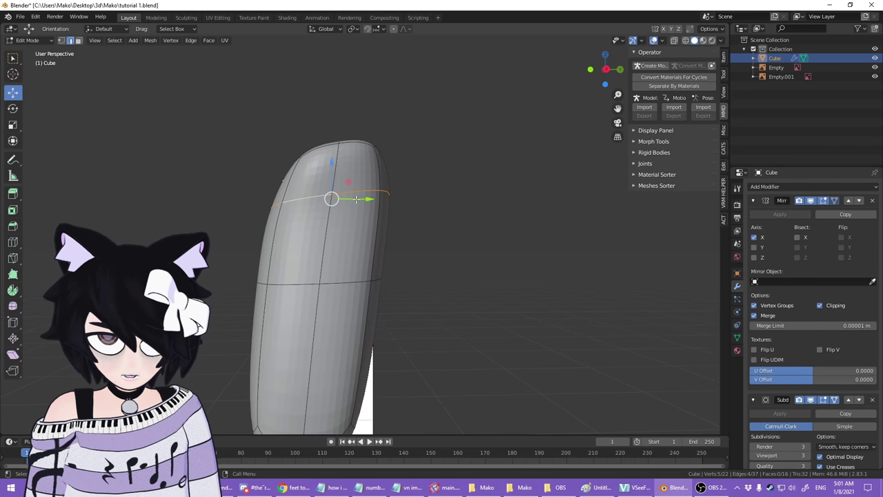
left_click_drag(367, 202, 356, 203)
middle_click_drag(400, 239, 422, 250)
scroll(421, 250, "up", 3)
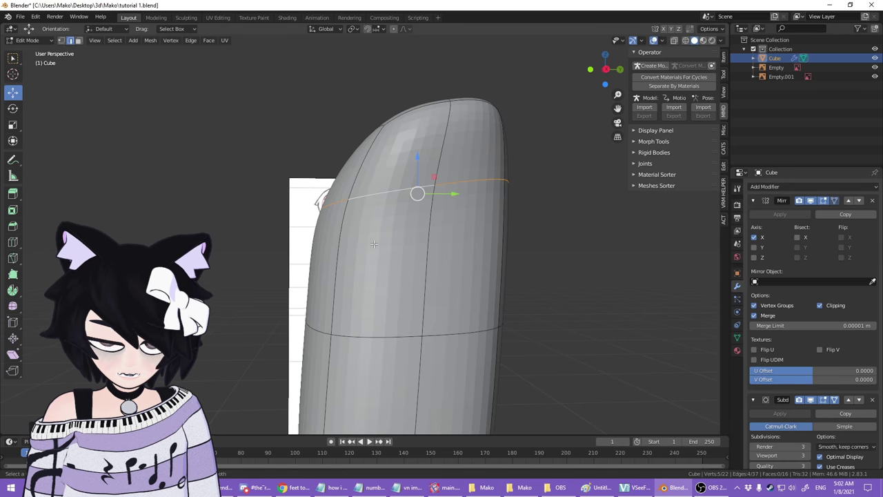
- Add a horizontal loop cut just below the upper edge loop of the body and slide it slightly downward
key("ctrl+r")
left_click(348, 240)
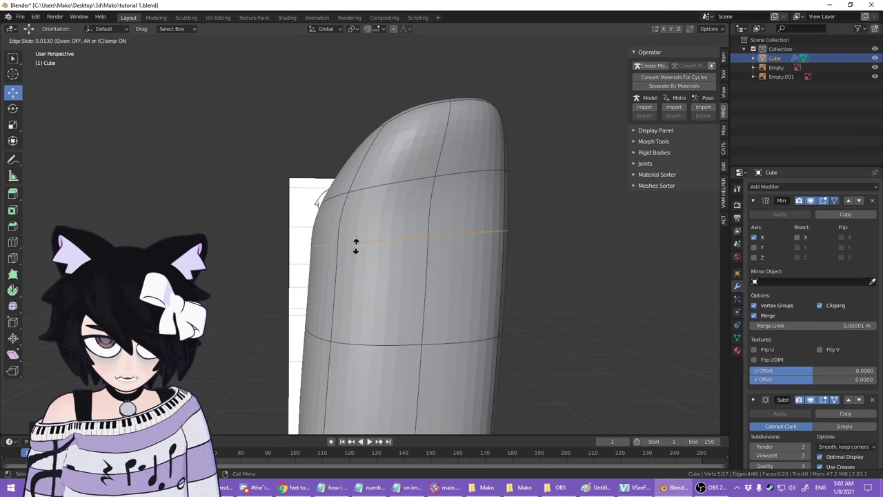
left_click(361, 258)
middle_click_drag(361, 258, 335, 278)
scroll(274, 253, "up", 3)
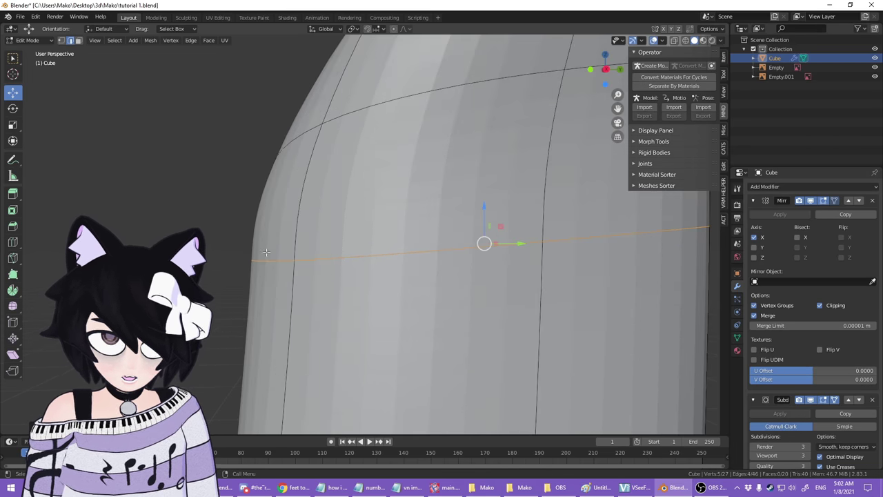
middle_click_drag(271, 260, 514, 211)
left_click_drag(533, 200, 534, 214)
- Set the crease of the new loop's front edge to 1.00
left_click(323, 262)
middle_click_drag(469, 262, 509, 259)
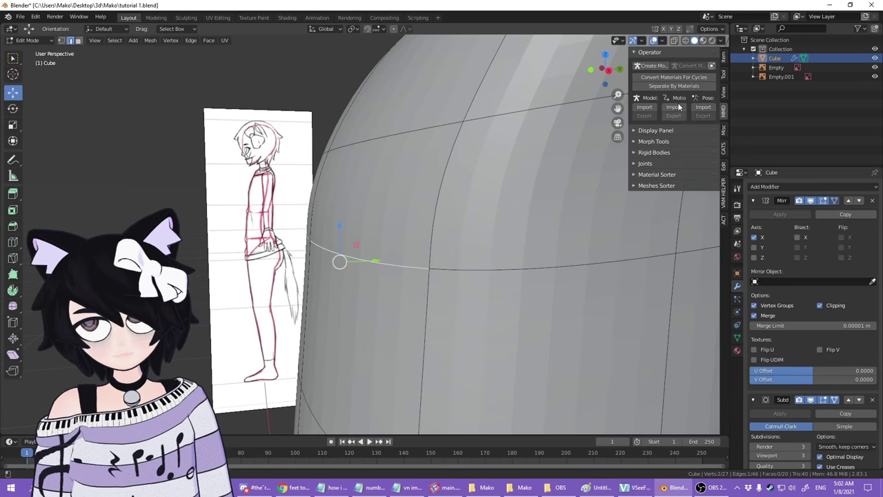
left_click(724, 65)
middle_click_drag(538, 190, 488, 188)
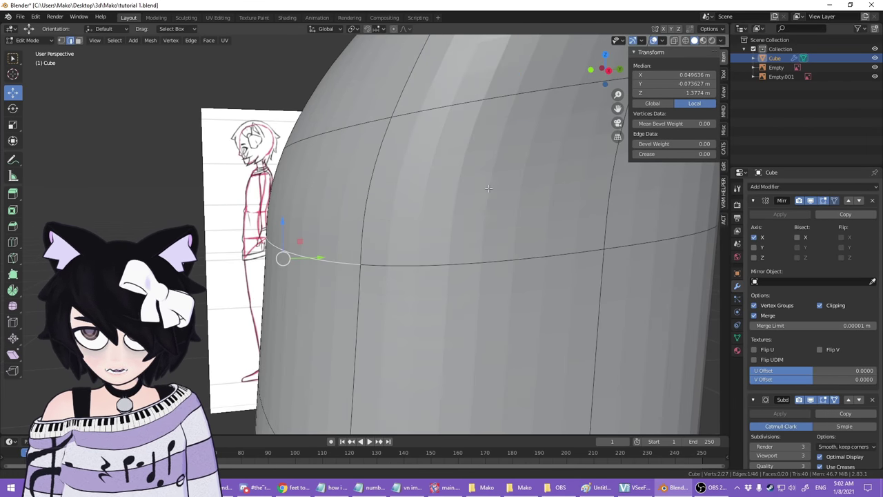
left_click_drag(683, 155, 716, 156)
- Try moving the creased front edge inward along Y and lowering its crease, and undo these edge changes
middle_click_drag(359, 252, 289, 181, "shift")
left_click_drag(238, 174, 303, 175)
left_click_drag(706, 156, 656, 155)
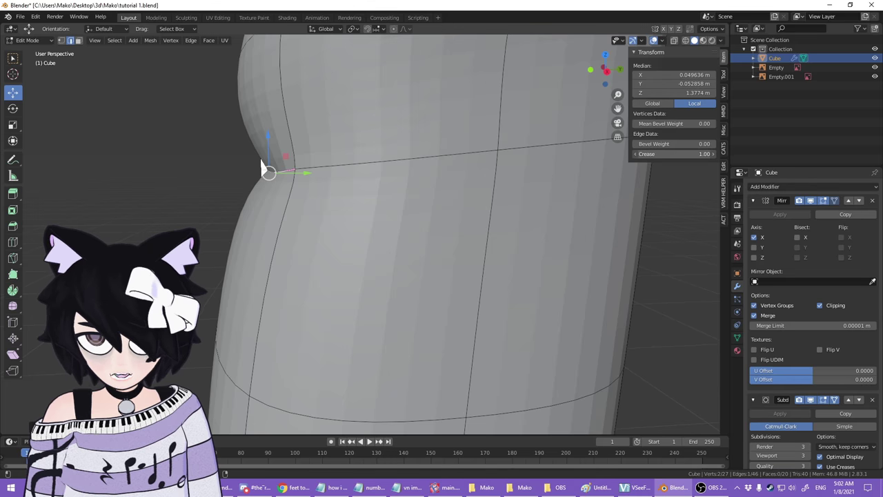
key("Tab")
middle_click_drag(370, 183, 407, 219)
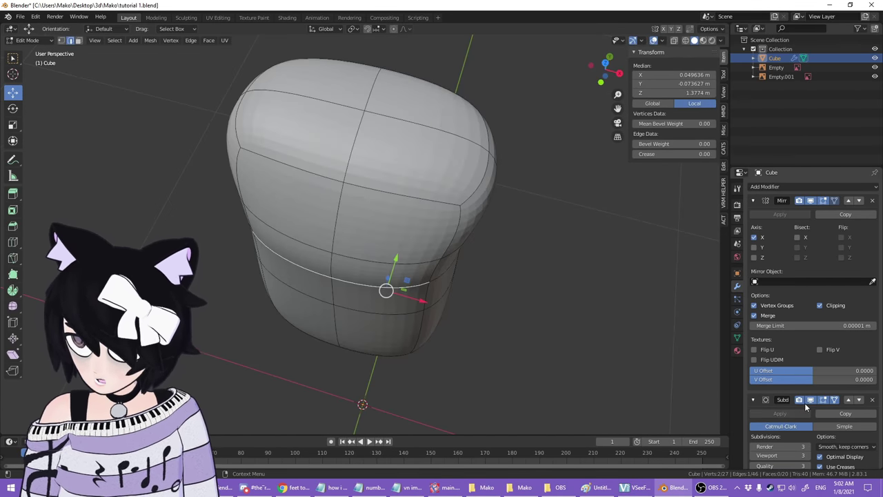
- Set the Subdivision modifier's render and viewport levels to 2
scroll(811, 407, "down", 1)
left_click(755, 443)
left_click(754, 443)
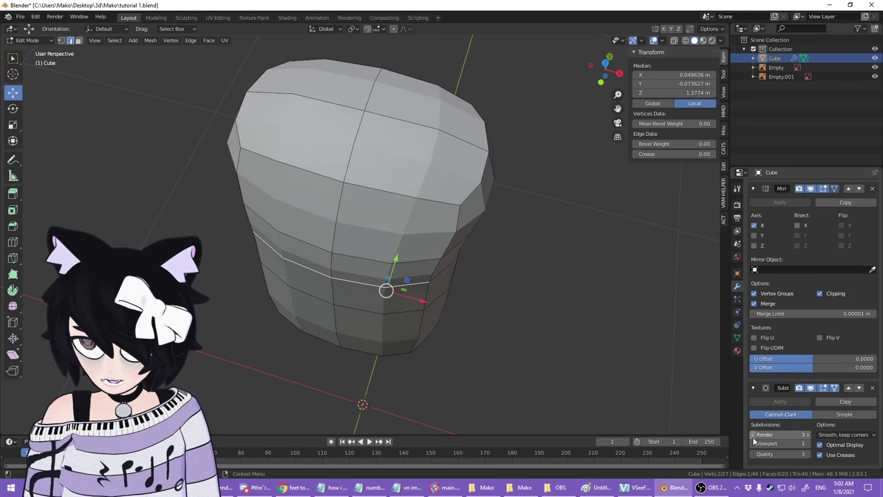
left_click(807, 443)
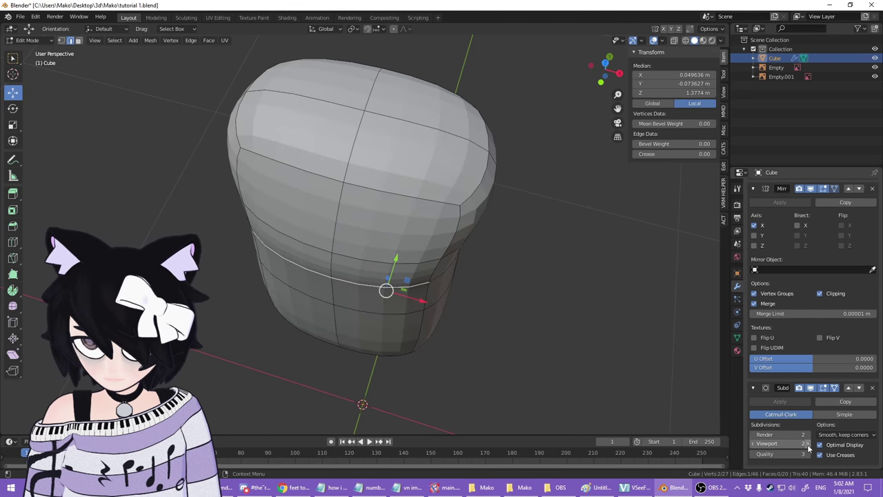
middle_click_drag(569, 316, 703, 345)
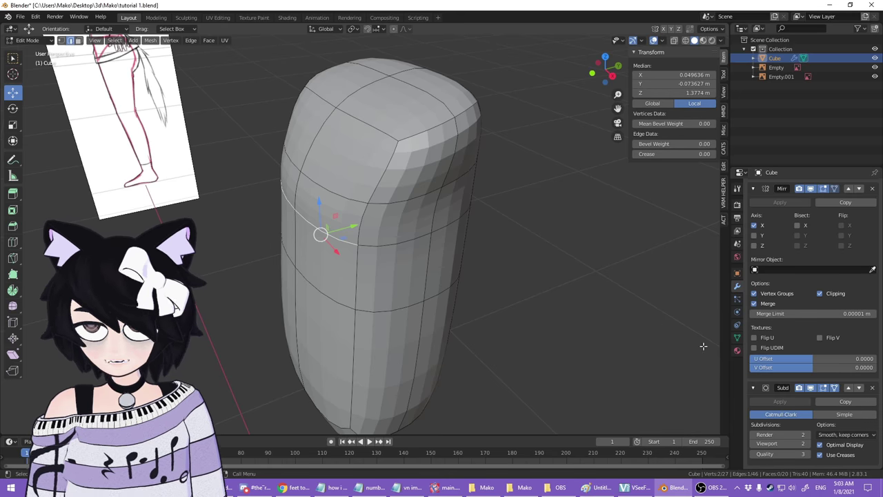
- Hide the Subdivision modifier in the viewport and select the rear edge of the body's top
left_click(811, 388)
middle_click_drag(438, 194, 435, 314, "shift")
middle_click_drag(434, 315, 452, 219)
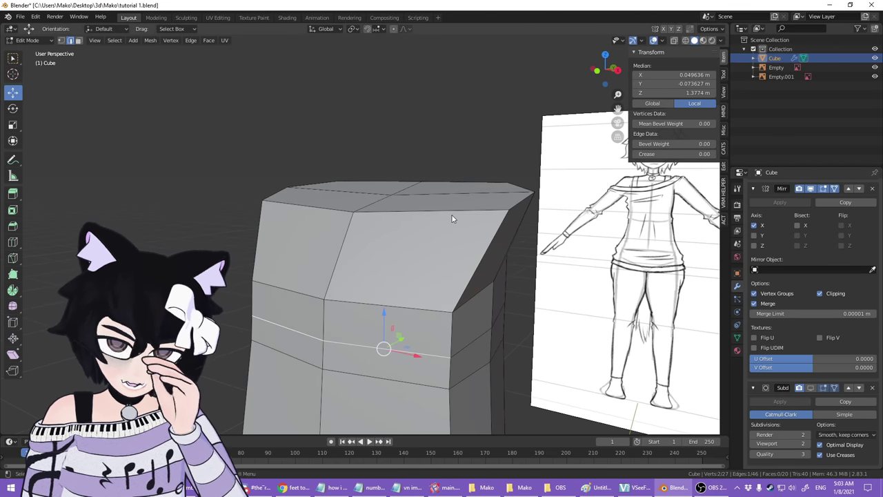
middle_click_drag(452, 218, 439, 235)
scroll(464, 202, "up", 4)
left_click(439, 127)
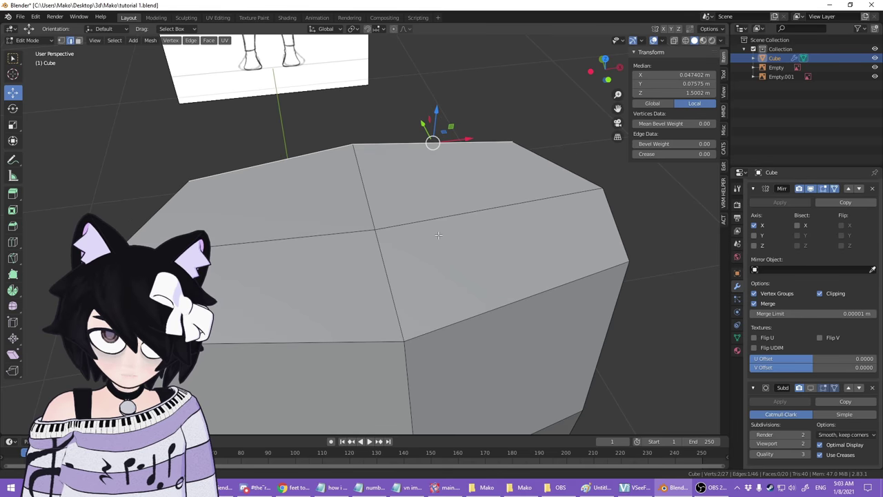
key("k")
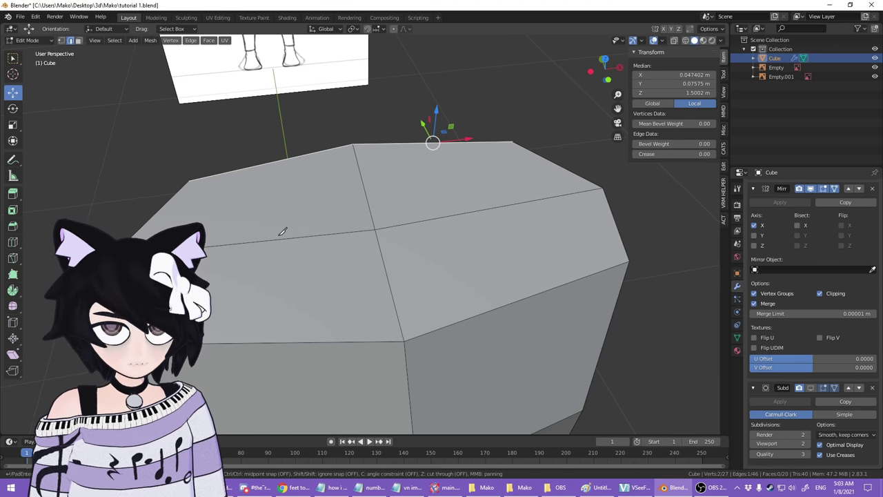
left_click(501, 205)
key("Escape")
- Knife-cut a mirrored diamond around the top's centre, from the rear centre edge through the side edge to the front centre edge
key("k")
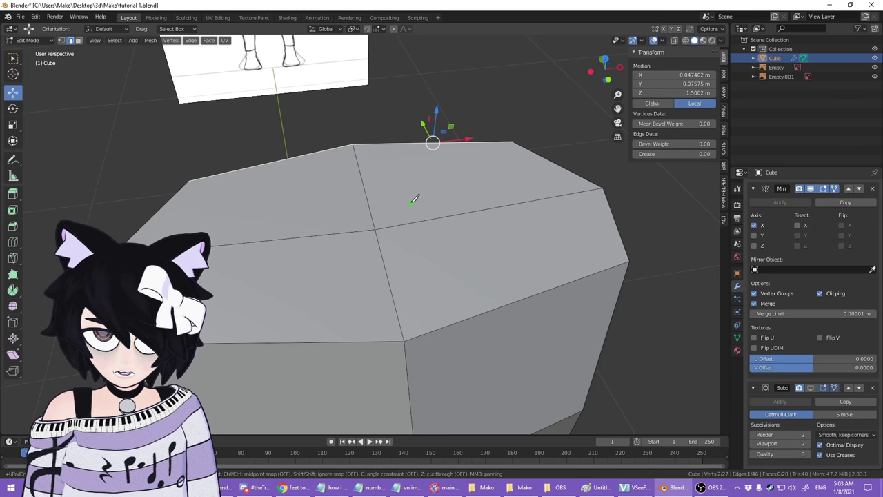
middle_click_drag(370, 175, 360, 191)
left_click(355, 192)
left_click(467, 229)
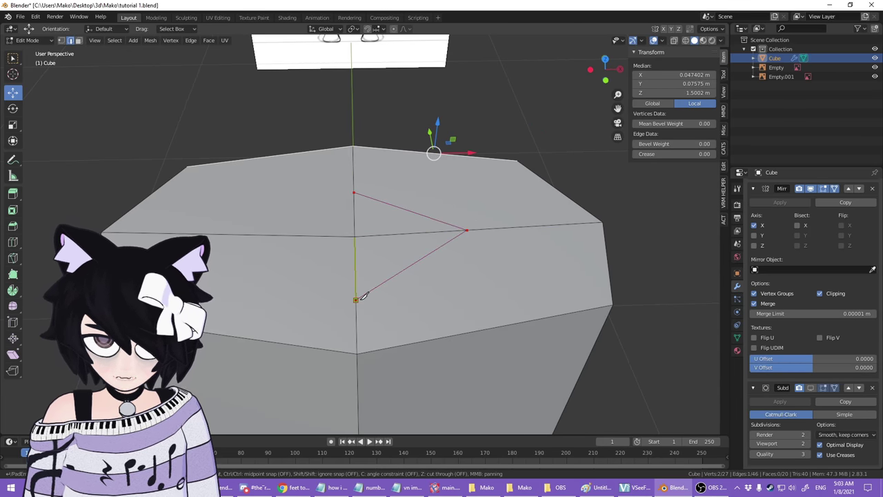
left_click(355, 299)
key("Return")
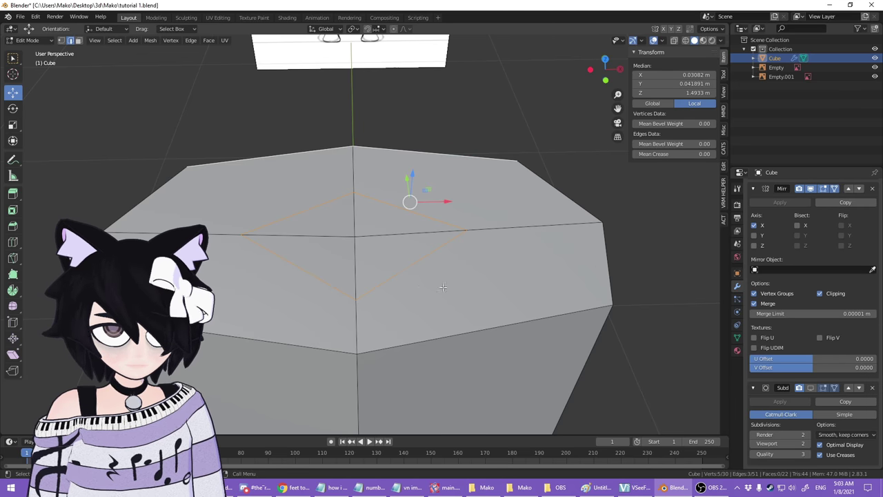
- Select the two diamond faces at the centre of the body's top and delete them to open the neck hole
middle_click_drag(421, 287, 421, 278)
key("3")
left_click(376, 205)
left_click(371, 241, "shift")
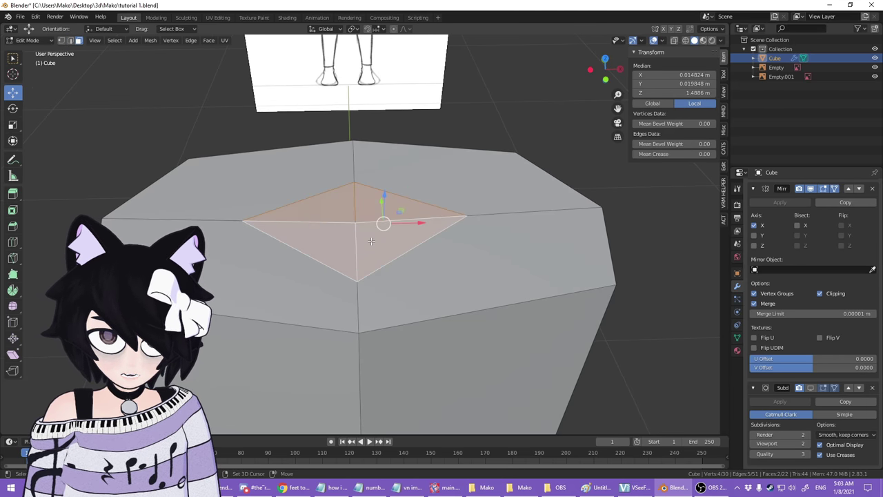
key("x")
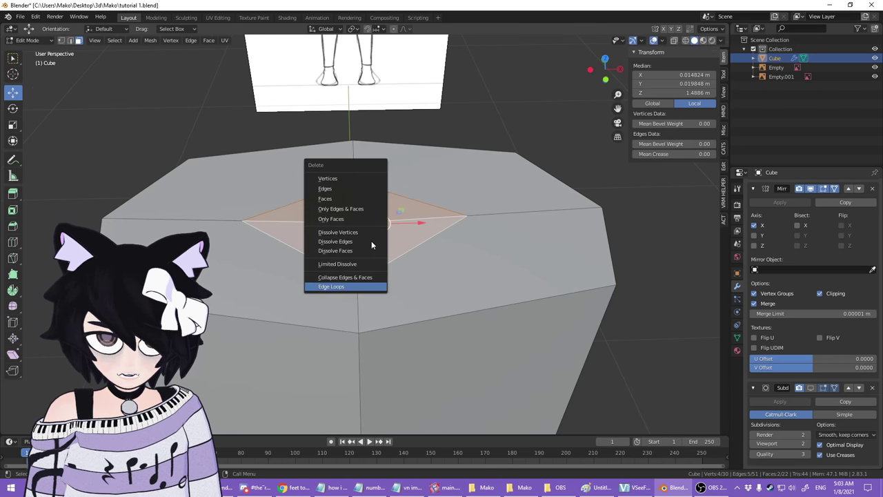
left_click(330, 200)
- Examine the neck opening and the torso's surrounding faces from above, the sides and the front
middle_click_drag(332, 197, 587, 345)
scroll(548, 256, "down", 3)
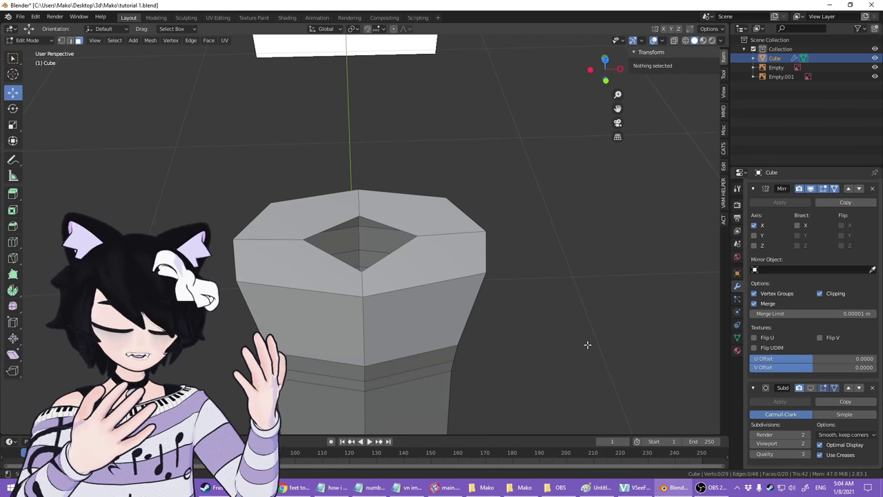
middle_click_drag(536, 290, 474, 236)
scroll(580, 316, "up", 3)
middle_click_drag(326, 202, 426, 217)
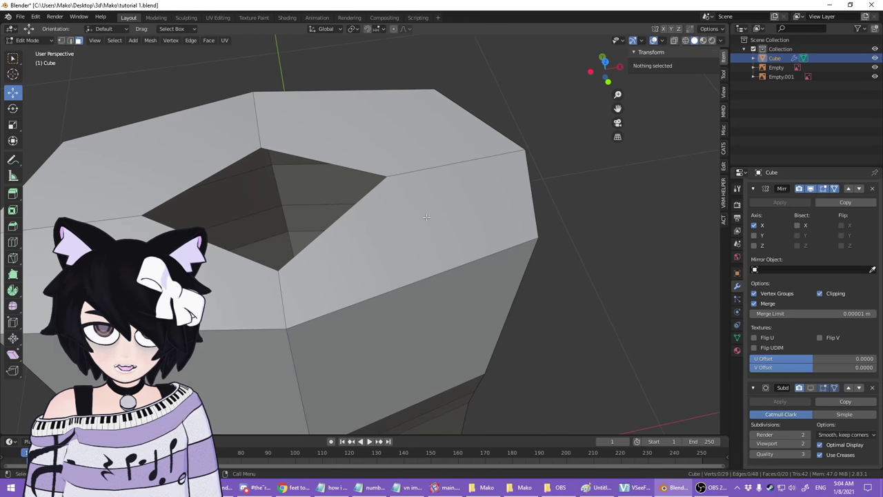
left_click(467, 231)
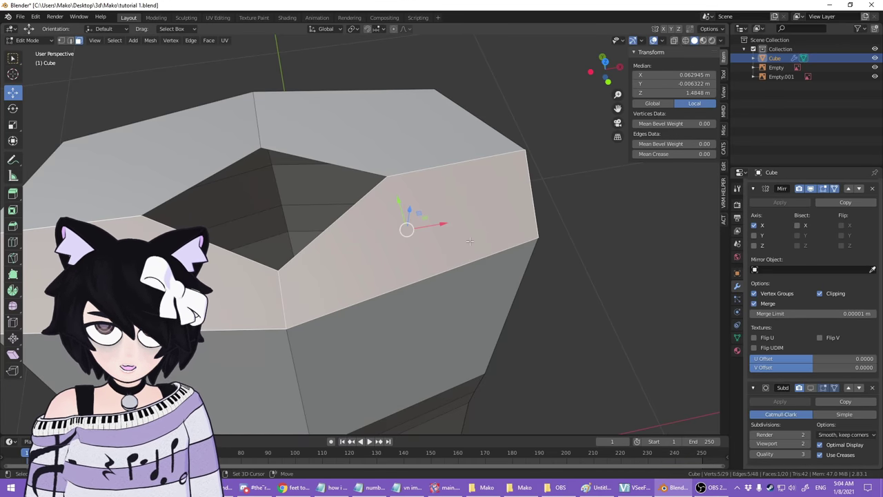
middle_click_drag(495, 316, 487, 209, "shift")
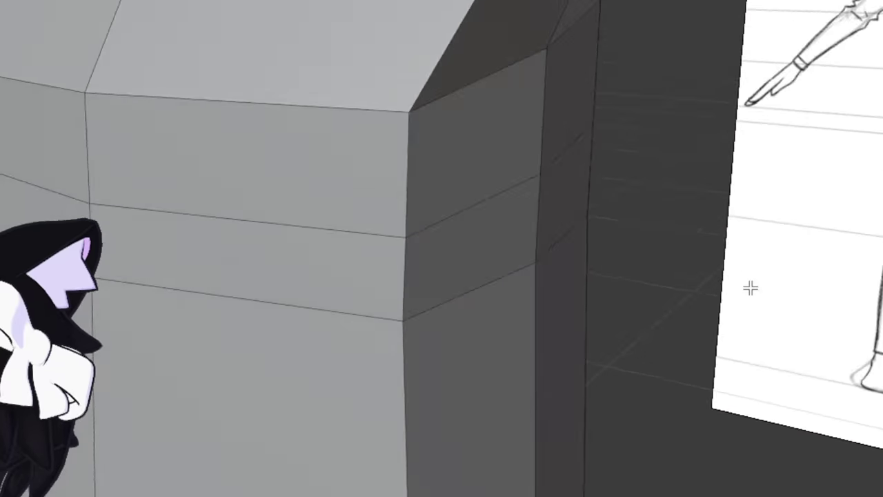
middle_click_drag(750, 288, 563, 249)
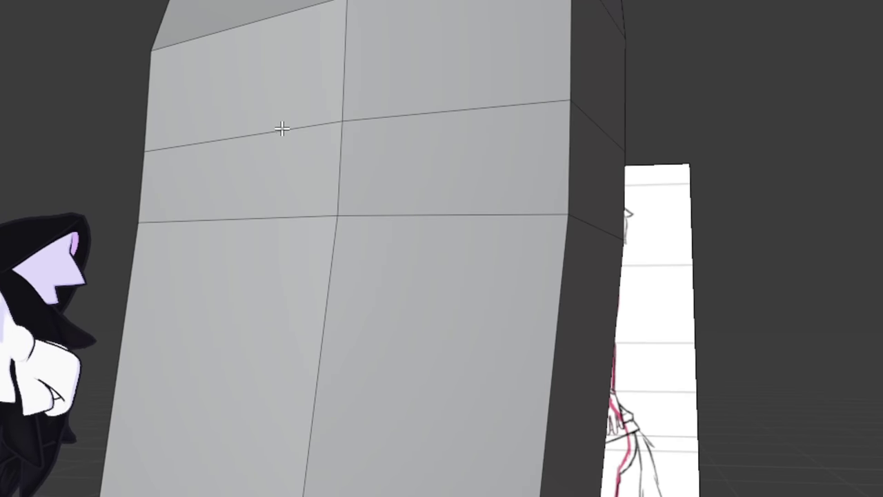
middle_click_drag(282, 128, 388, 71)
middle_click_drag(271, 57, 486, 149)
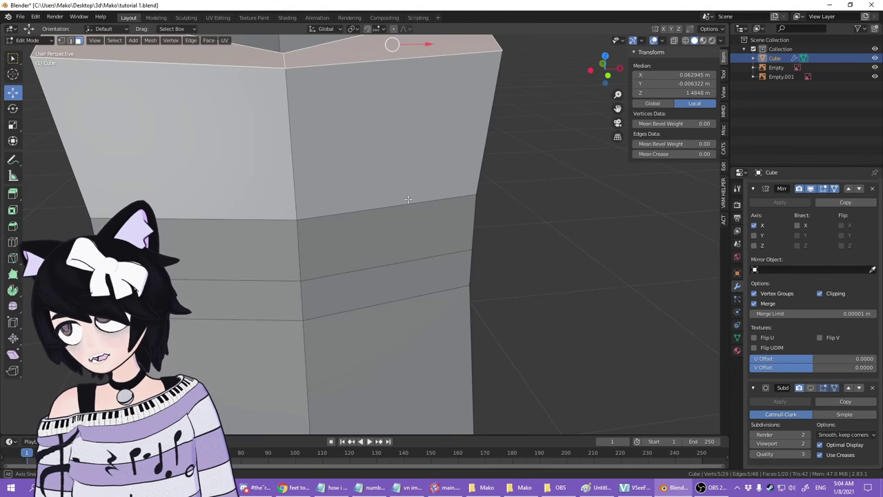
middle_click_drag(407, 200, 409, 198)
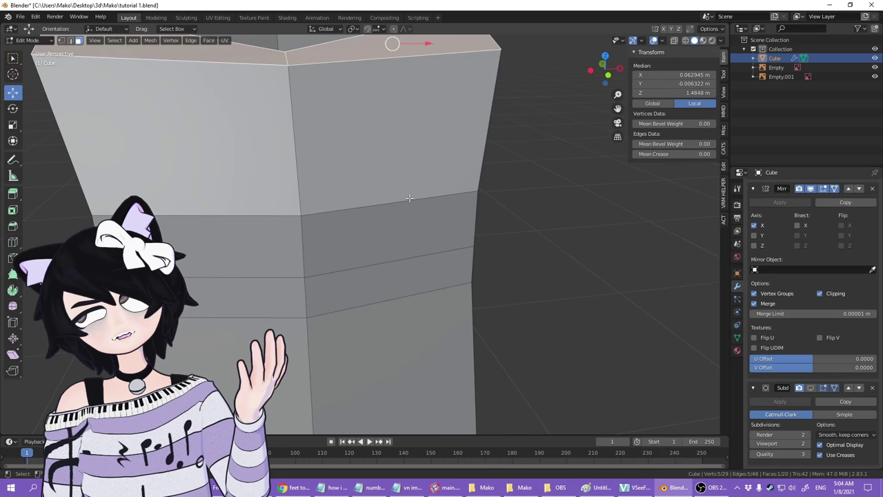
middle_click_drag(428, 113, 441, 166)
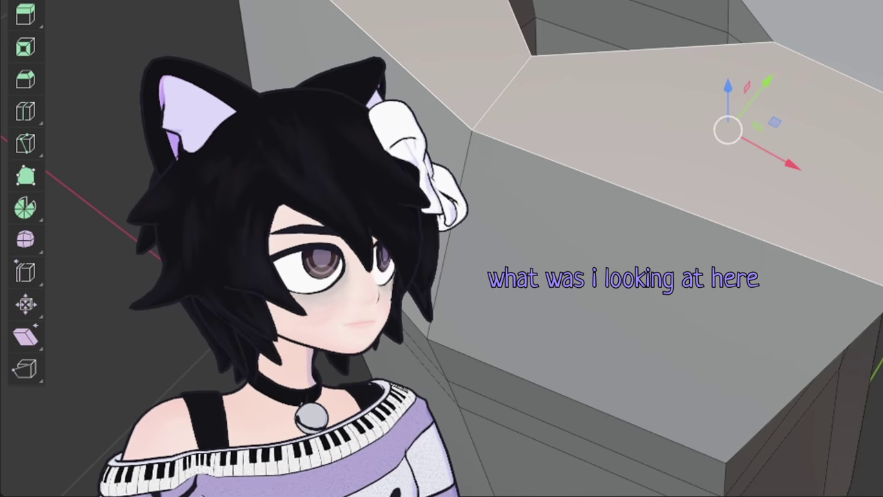
middle_click_drag(459, 223, 513, 232)
left_click(640, 240)
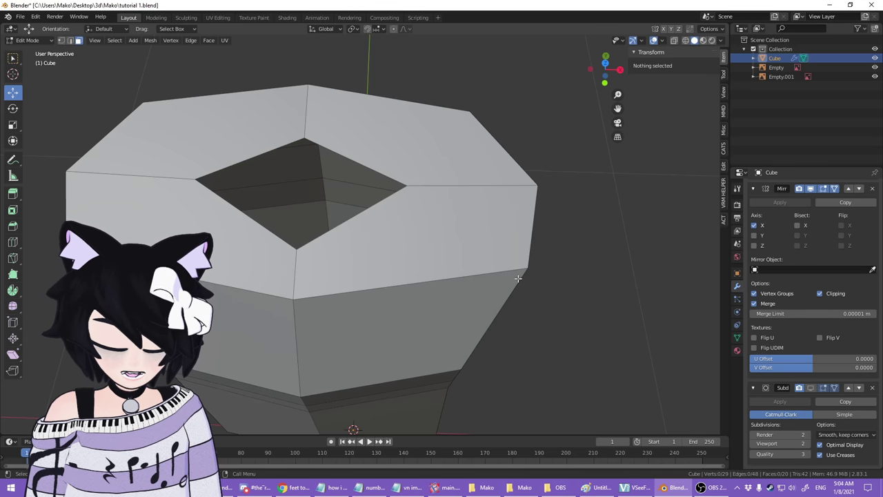
- Add a vertical loop cut through the middle of the torso's front and back side panels
middle_click_drag(518, 275, 510, 225)
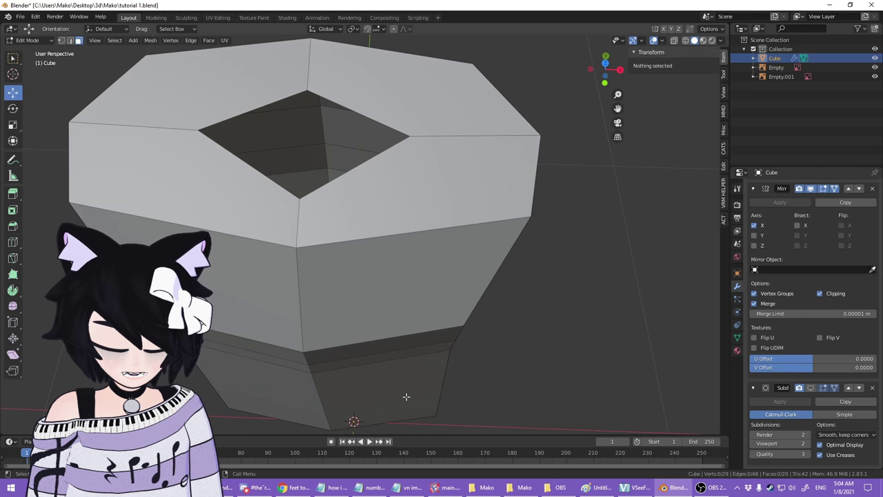
key("ctrl+r")
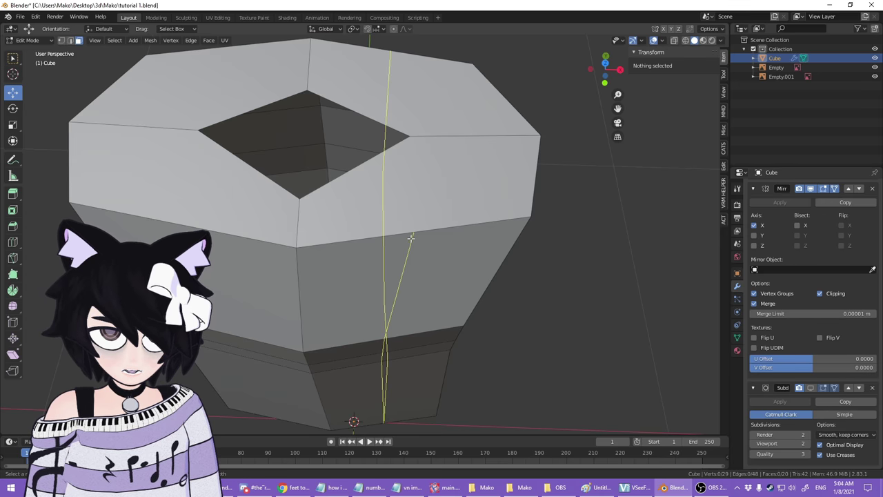
left_click(422, 239)
right_click(434, 241)
key("alt+a")
- Knife-cut the top from the new loop's front edge through the opening's side corner to the rear edge
key("k")
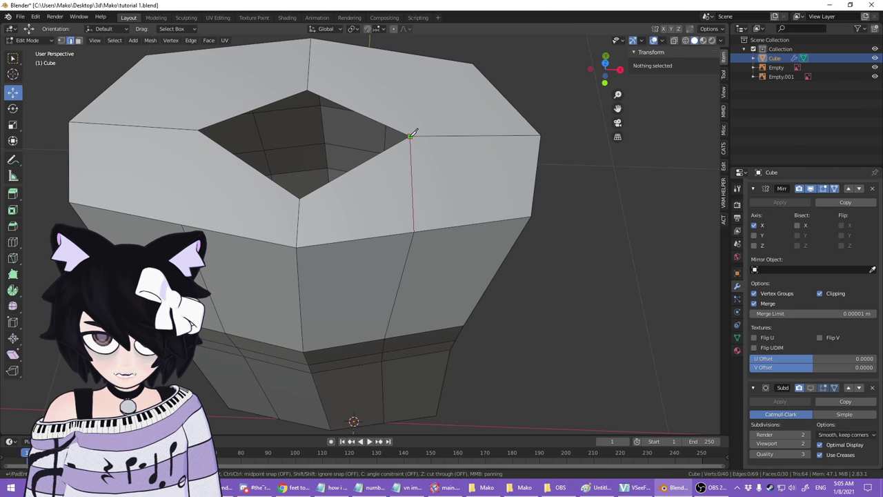
left_click(391, 50)
key("Return")
- Inspect the new edge flow around the neck opening from several angles
middle_click_drag(607, 212, 426, 230)
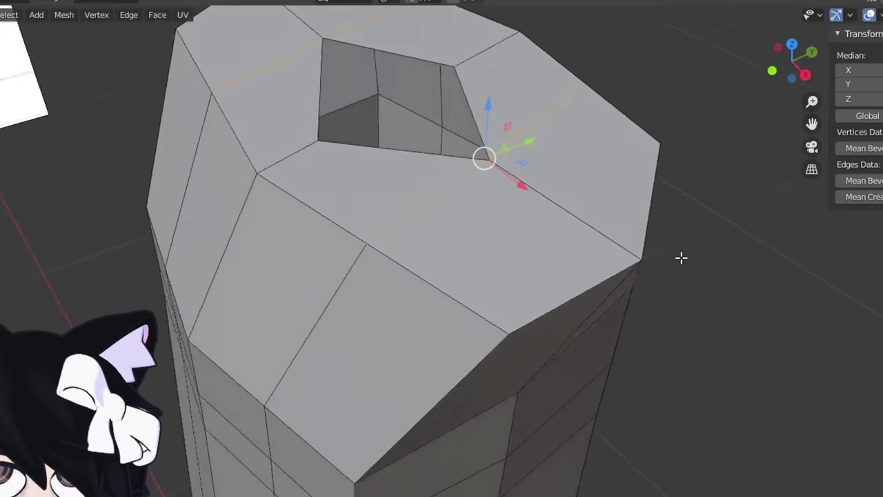
middle_click_drag(505, 318, 448, 188)
middle_click_drag(518, 204, 515, 230)
key("3")
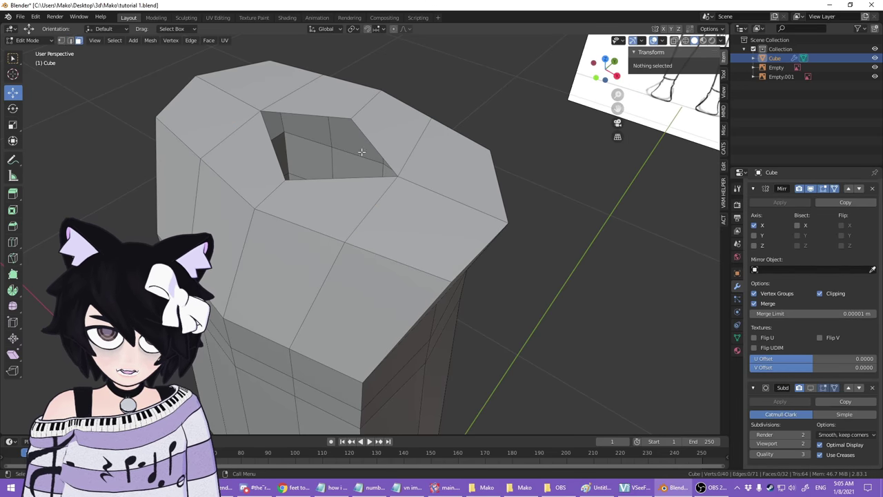
middle_click_drag(435, 192, 515, 199)
scroll(511, 177, "up", 2)
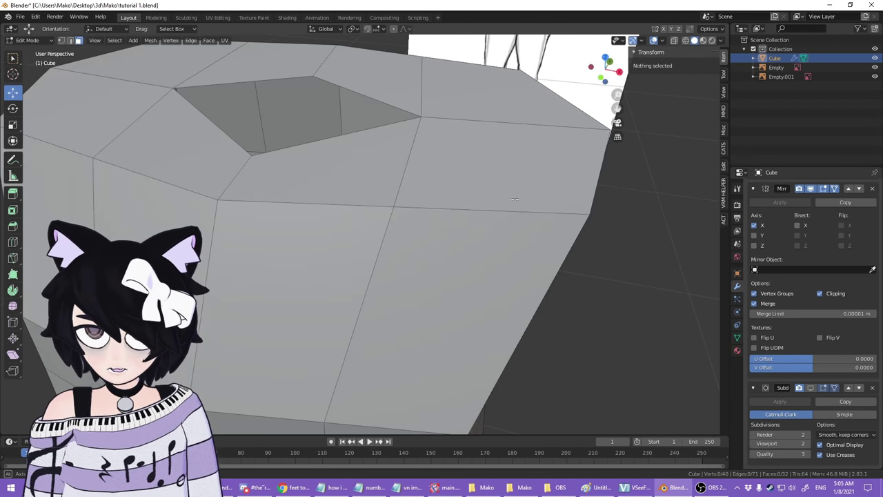
scroll(404, 156, "down", 4)
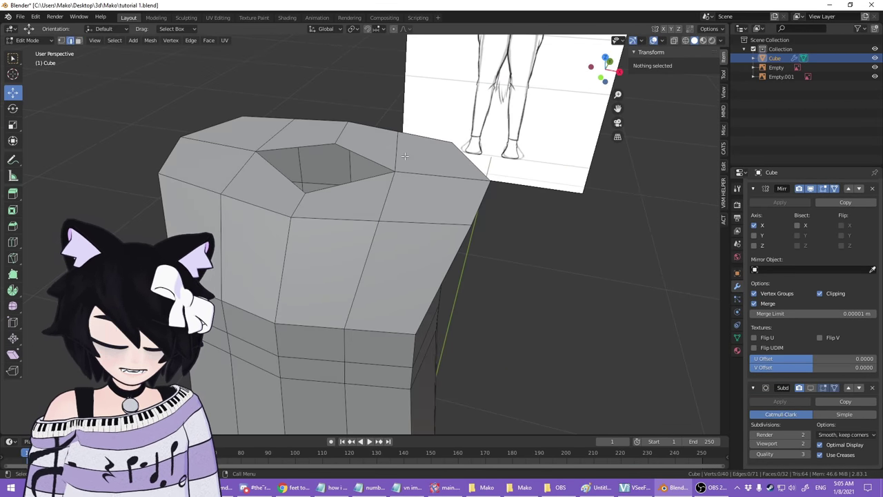
scroll(456, 209, "up", 4)
middle_click_drag(403, 169, 560, 198)
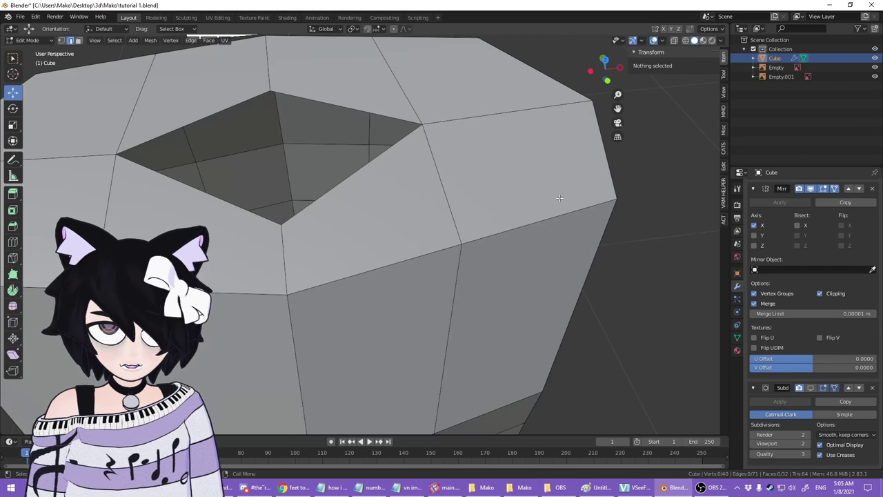
scroll(410, 164, "down", 4)
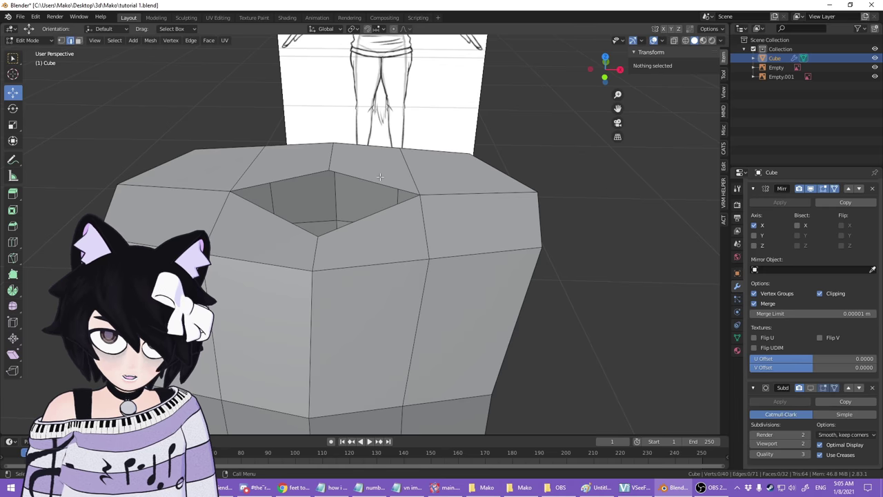
- Select the neck opening's edge loop and extrude it upward along the neck of the side reference drawing
left_click(371, 182, "alt")
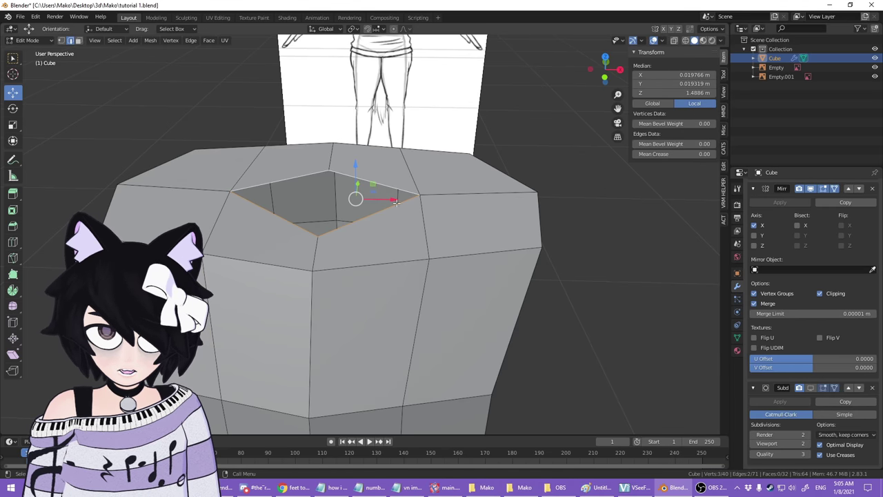
middle_click_drag(507, 212, 502, 187)
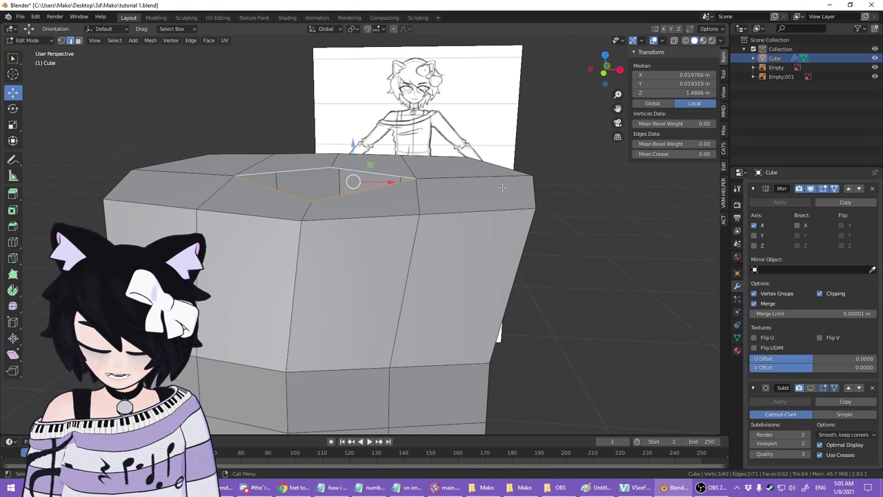
key("KP_1")
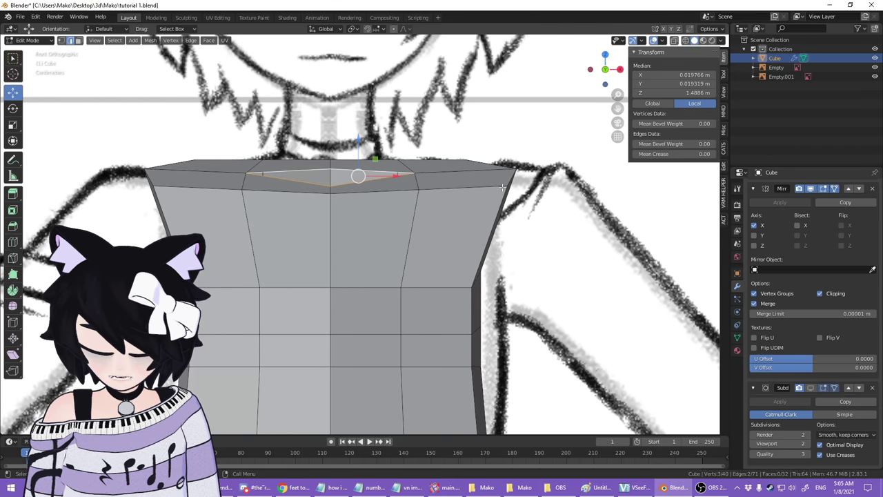
key("KP_3")
key("e")
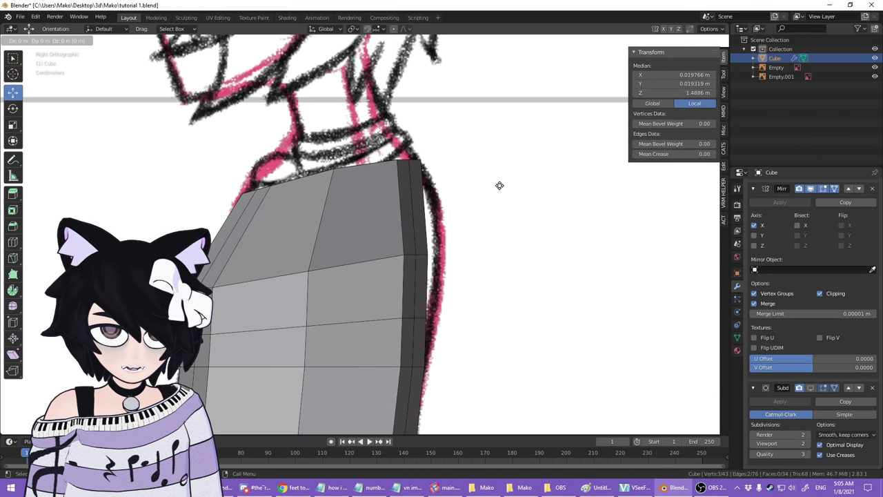
left_click(474, 95)
- Move the neck's rear vertical edge about 0.011 m backward along Y
middle_click_drag(394, 125, 491, 161)
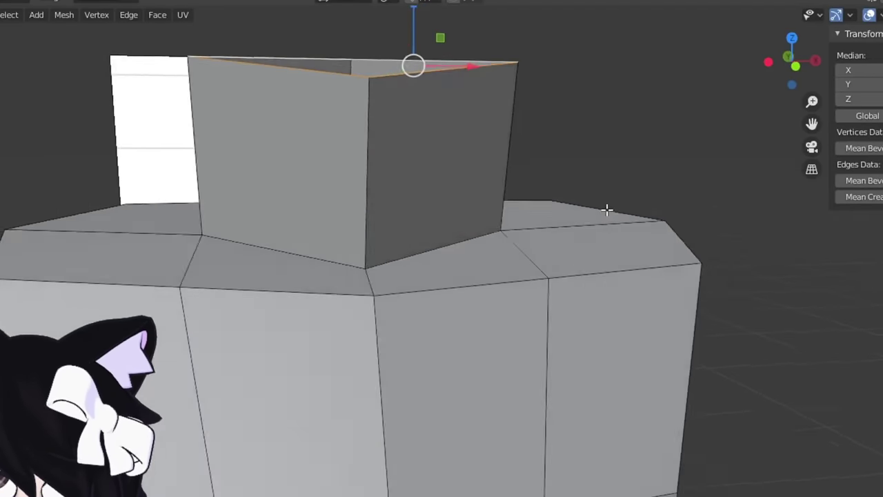
middle_click_drag(607, 210, 353, 234)
left_click(408, 208)
middle_click_drag(369, 182, 407, 171)
left_click_drag(407, 158, 426, 160)
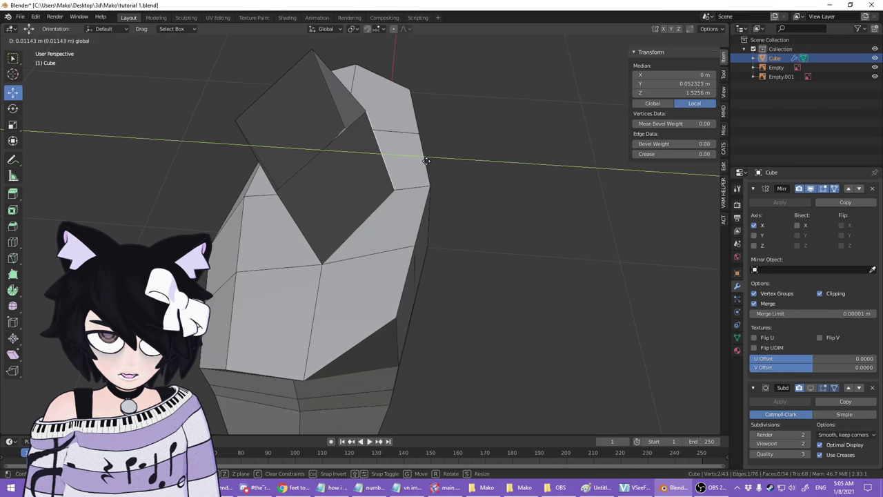
- Move the neck's side vertical edge inward along X to about 0.0436 m
left_click(315, 187)
middle_click_drag(315, 187, 279, 187)
left_click(396, 174)
middle_click_drag(410, 185, 466, 190)
left_click(448, 190)
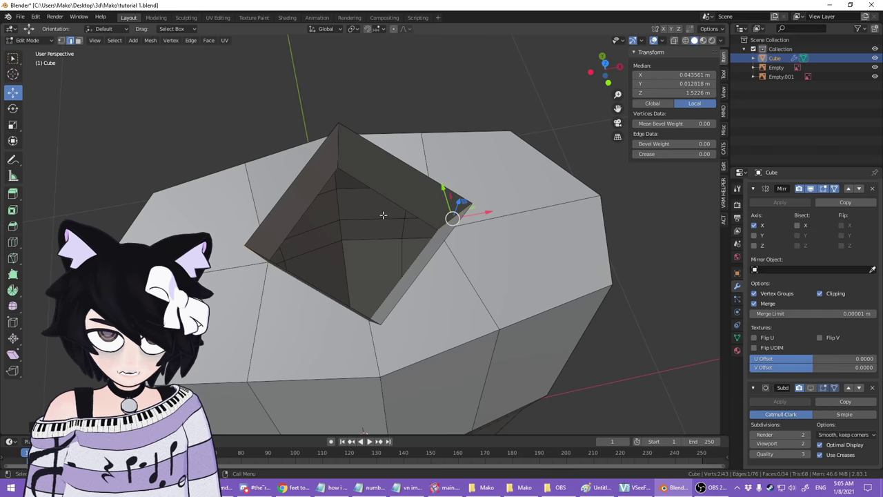
- Preview the neck with the Subdivision modifier in the viewport and check its shape against the front reference
left_click(811, 389)
mouse_move(293, 190)
middle_mouse_down()
mouse_move(248, 149)
mouse_move(162, 147)
mouse_move(345, 151)
mouse_move(280, 181)
middle_mouse_up()
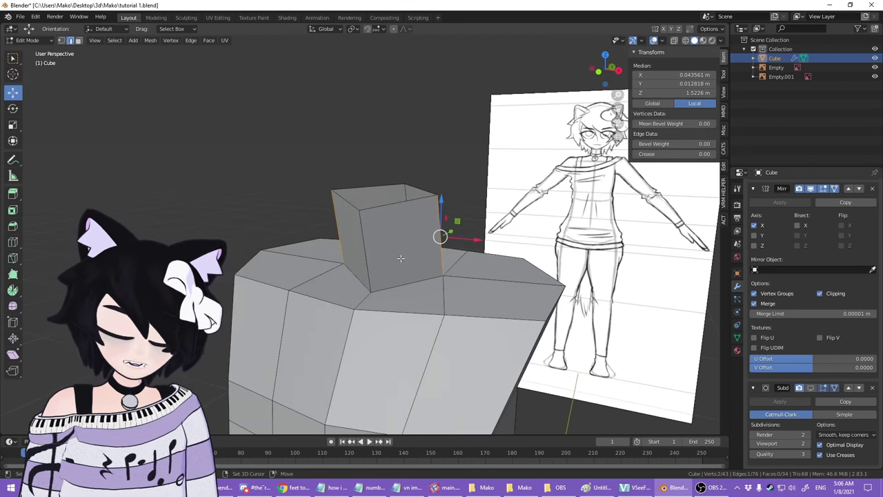
middle_click_drag(491, 248, 525, 258)
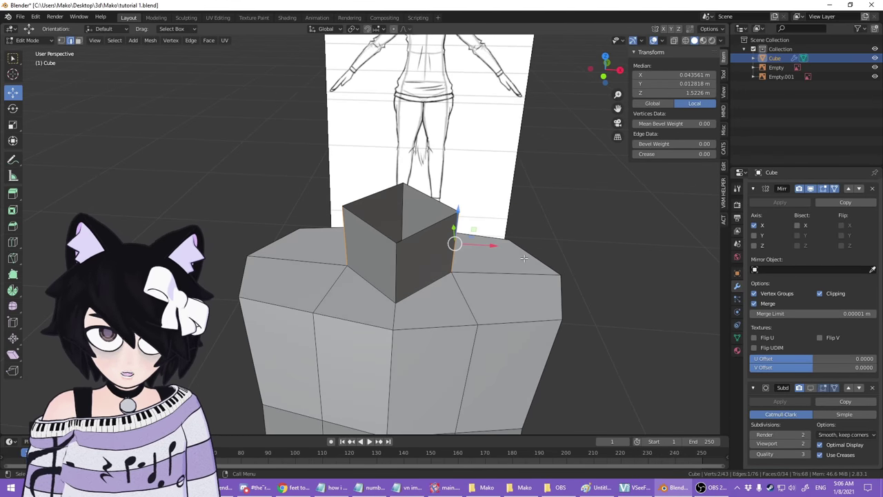
- Select the neck's rear and front top edges and try to fill the open top with faces
left_click(396, 185)
middle_click_drag(396, 185, 435, 180)
scroll(525, 182, "up", 3)
middle_click_drag(529, 182, 423, 206, "shift")
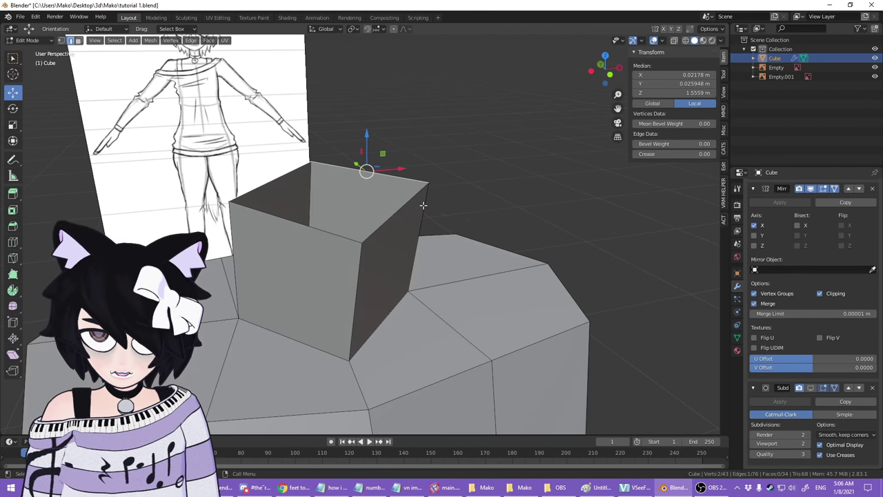
left_click(402, 204, "shift")
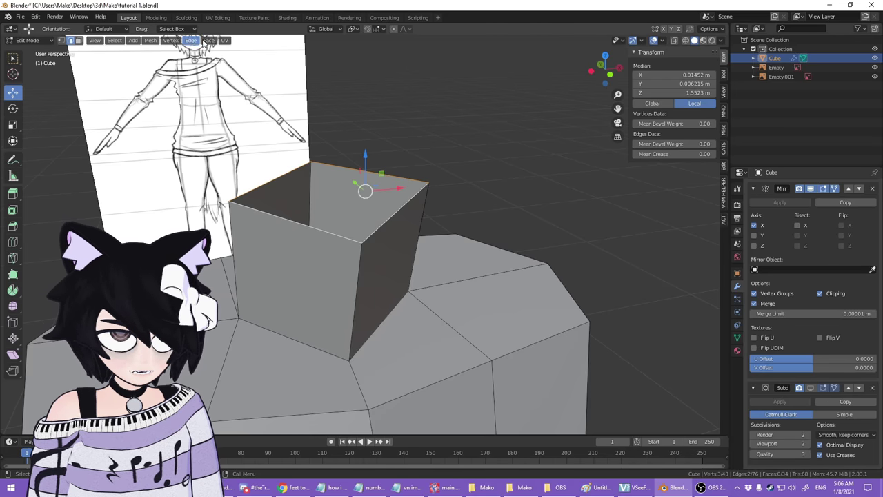
left_click(189, 41)
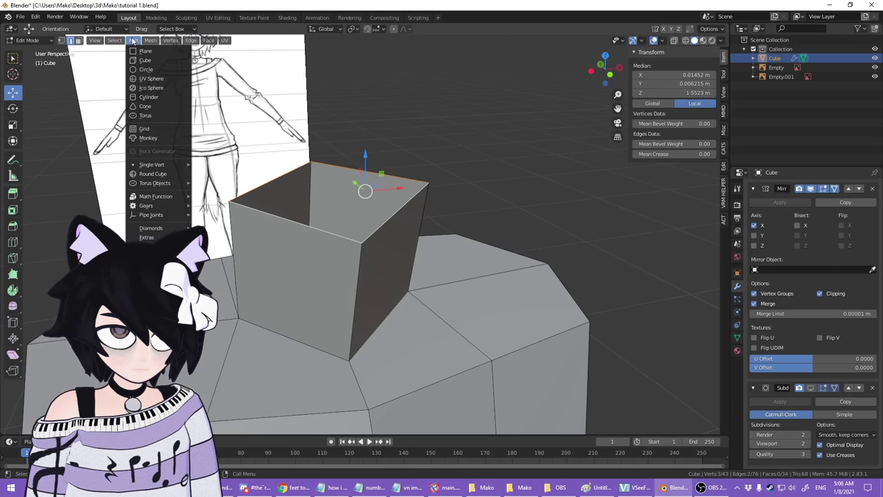
mouse_move(149, 42)
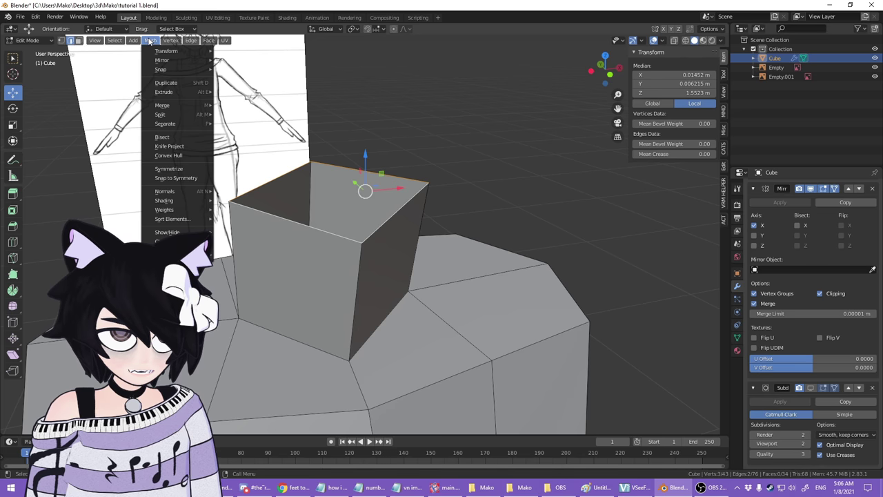
mouse_move(205, 40)
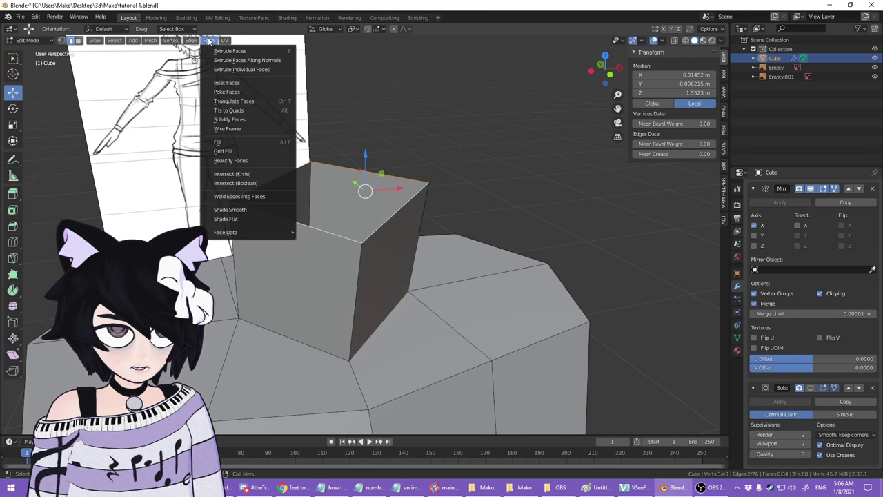
left_click(247, 150)
left_click(192, 40)
left_click(247, 125)
left_click(208, 40)
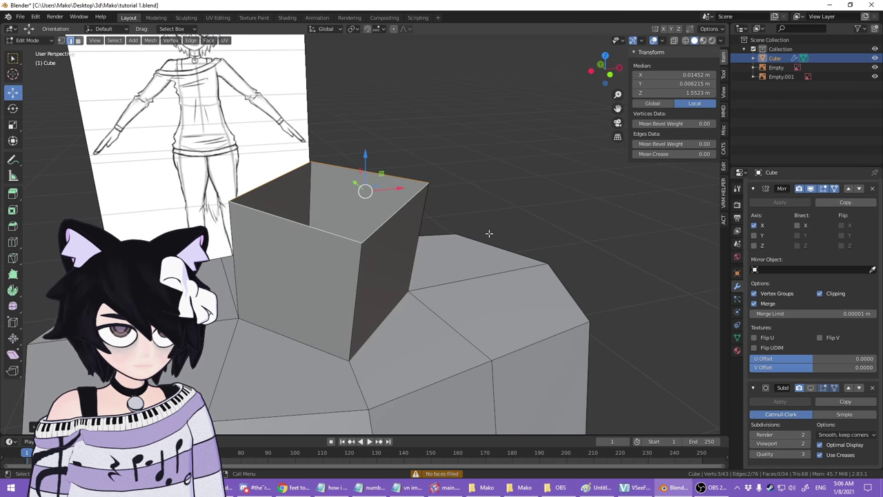
- Select the edge loop around the neck's open top and fill it with a face
middle_click_drag(489, 233, 468, 262)
scroll(457, 153, "up", 2)
left_click(455, 145)
left_click(412, 176)
left_click(399, 239, "alt")
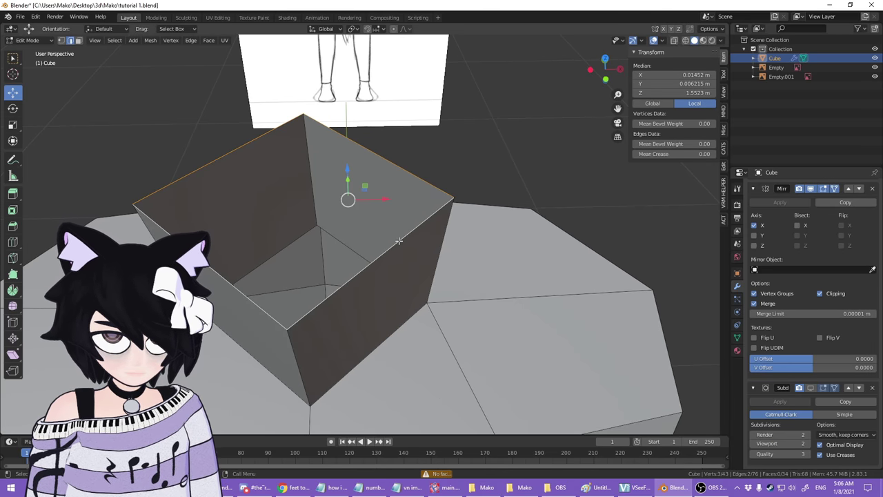
key("f")
left_click(519, 190)
middle_click_drag(519, 190, 452, 145)
- Extrude the neck's top face outward and upward to form a rough block for the head
key("3")
left_click(338, 162)
middle_click_drag(476, 238, 529, 191)
scroll(529, 191, "down", 3)
key("e")
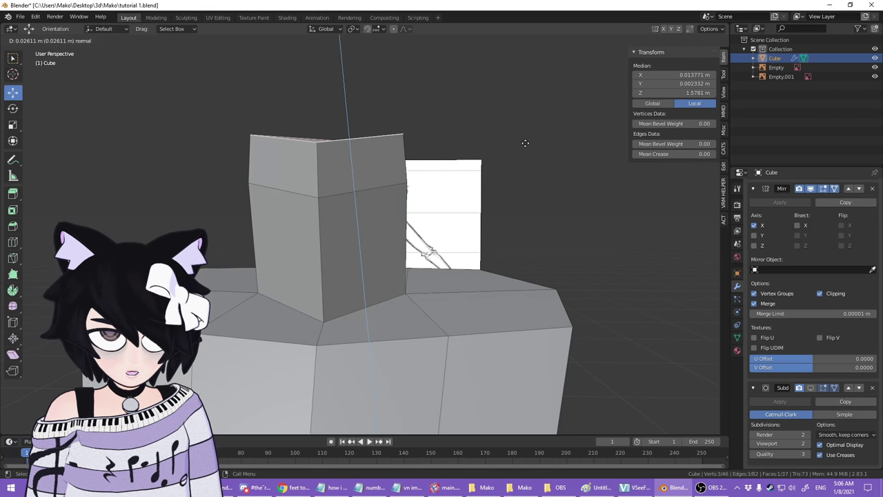
left_click(556, 108)
scroll(476, 145, "down", 2)
middle_click_drag(451, 156, 403, 183)
left_click(347, 192)
left_click_drag(408, 192, 455, 184)
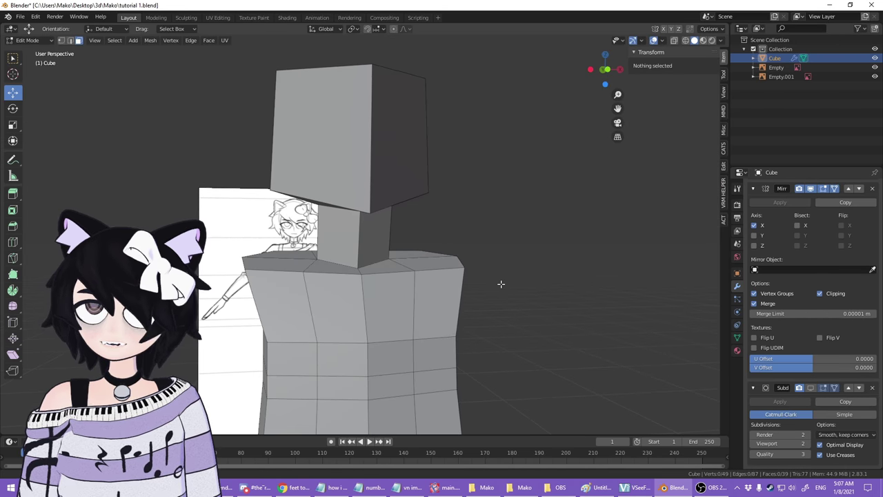
- Examine the proportions of the head block, neck and shoulders from several angles
scroll(501, 283, "up", 4)
scroll(502, 284, "down", 5)
middle_click_drag(472, 294, 467, 321)
mouse_move(313, 186)
middle_mouse_down()
mouse_move(532, 174)
mouse_move(428, 182)
mouse_move(317, 173)
middle_mouse_up()
scroll(425, 275, "up", 3)
middle_click_drag(425, 275, 416, 238)
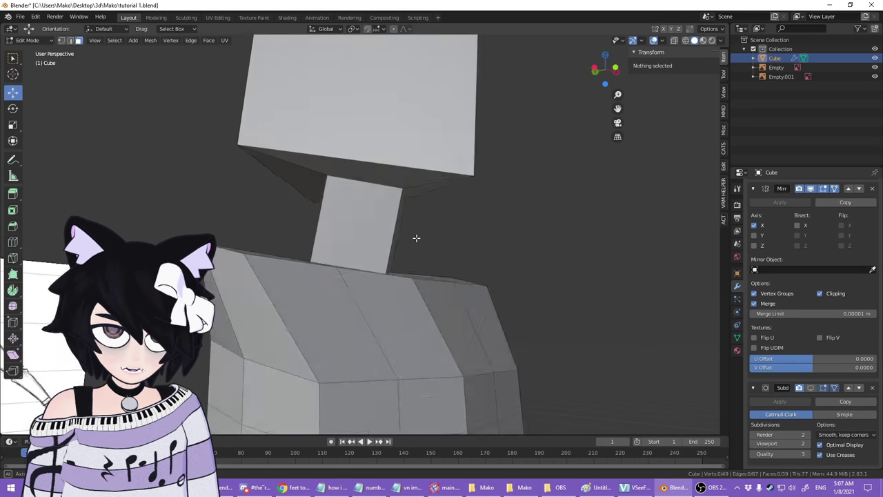
scroll(455, 243, "down", 6)
middle_click_drag(470, 244, 336, 289)
scroll(336, 289, "up", 5)
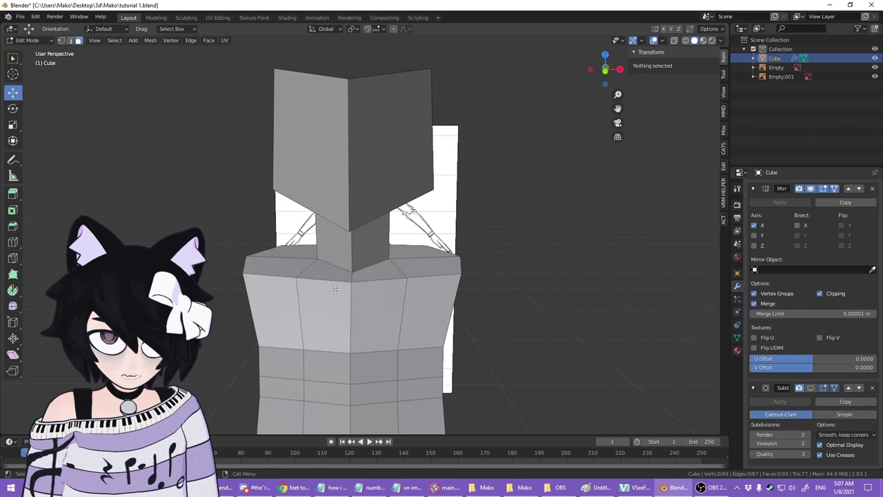
scroll(335, 289, "up", 5)
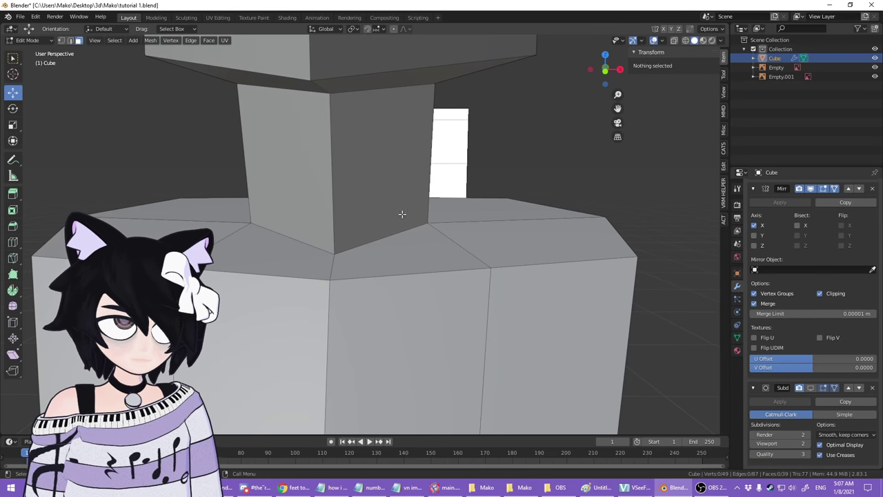
middle_click_drag(392, 217, 386, 203)
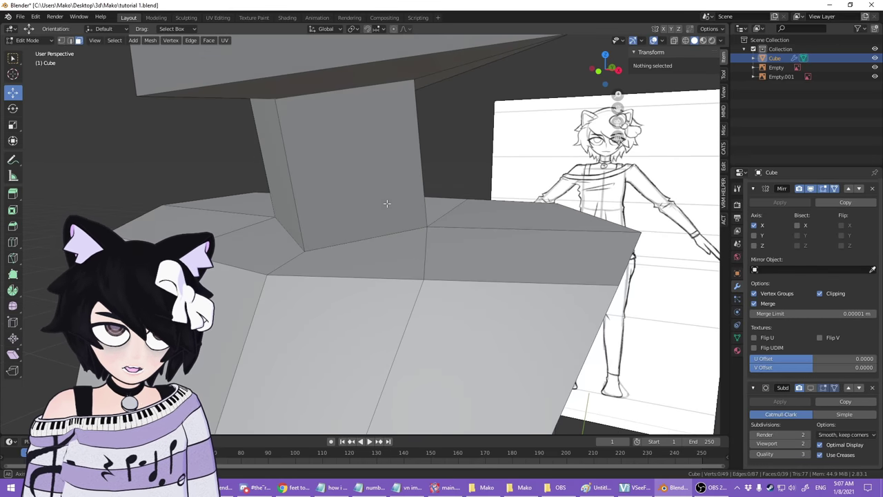
- Select the neck's side faces and try scaling them uniformly
left_click(419, 159)
middle_click_drag(418, 159, 543, 163)
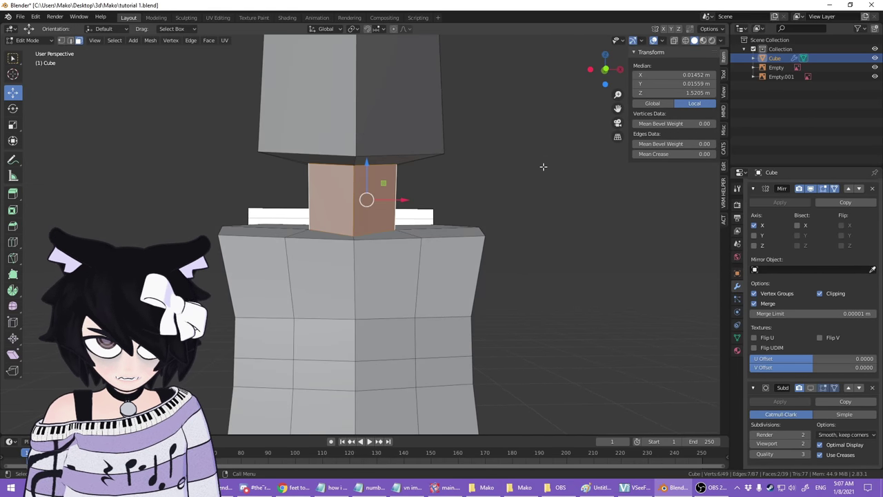
key("s")
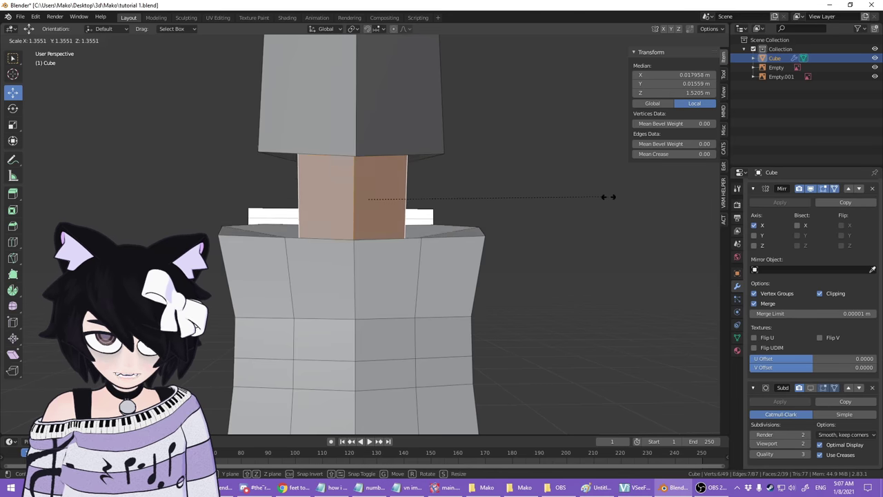
right_click(429, 210)
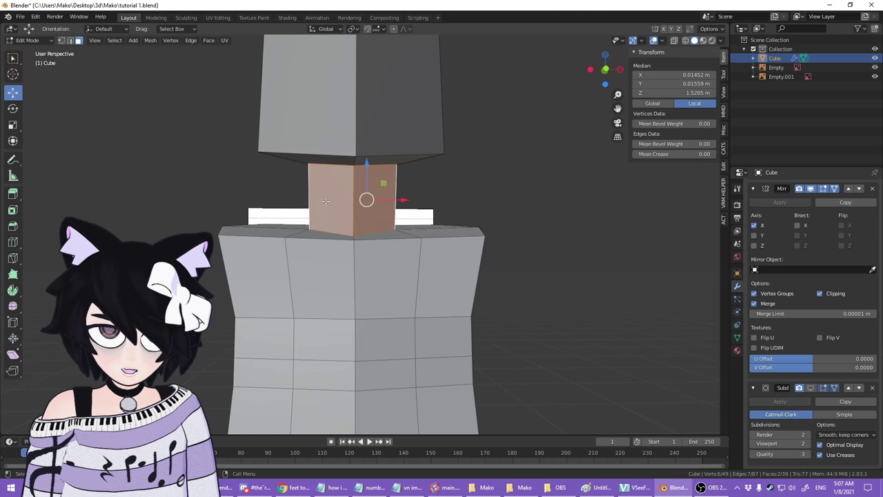
- Adjust the neck's side faces twice with Shrink/Fatten, ending with an inward offset of about -0.0354
middle_click_drag(304, 202, 503, 227)
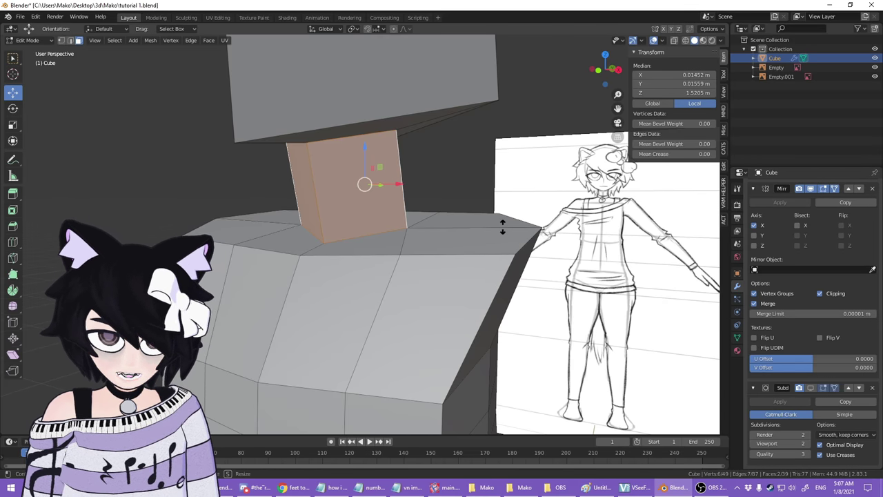
key("alt+s")
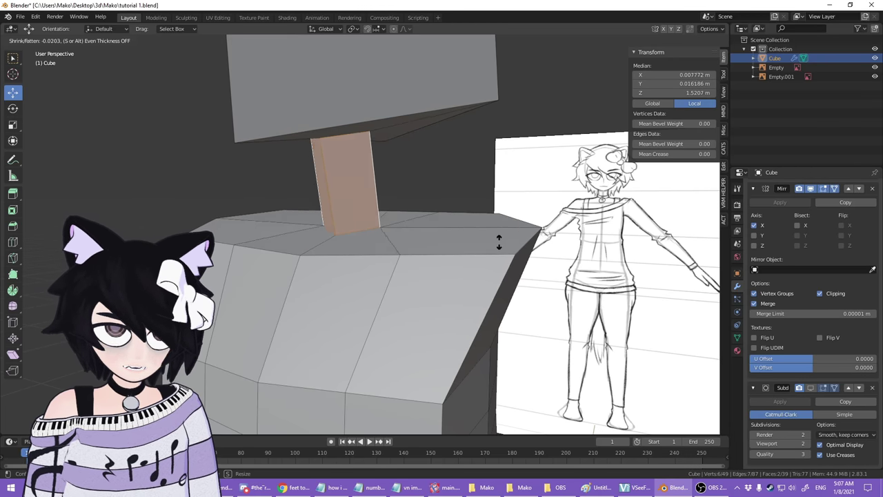
left_click(504, 218)
middle_click_drag(506, 217, 523, 232)
key("alt+s")
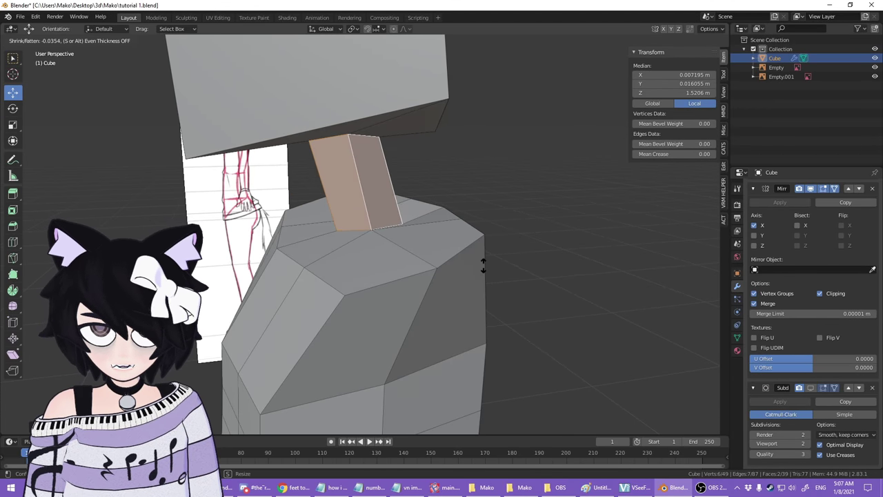
left_click(483, 266)
- Fatten the neck's side faces outward along their normals to a median X of about 0.0109 m
middle_click_drag(434, 273, 410, 157, "shift")
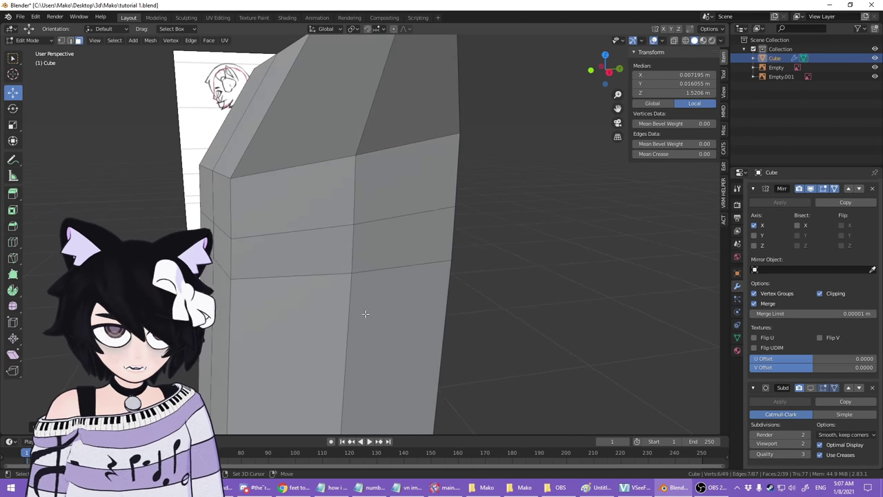
middle_click_drag(366, 314, 421, 171, "shift")
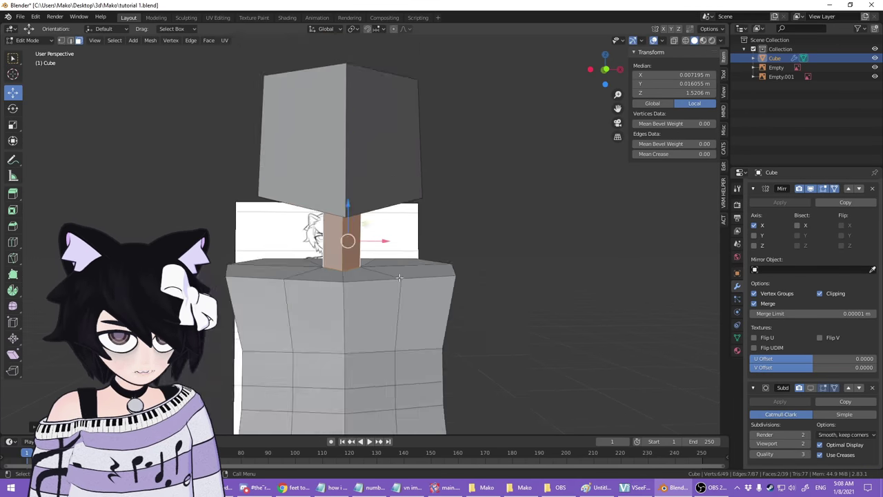
scroll(401, 275, "up", 3)
middle_click_drag(401, 275, 423, 250)
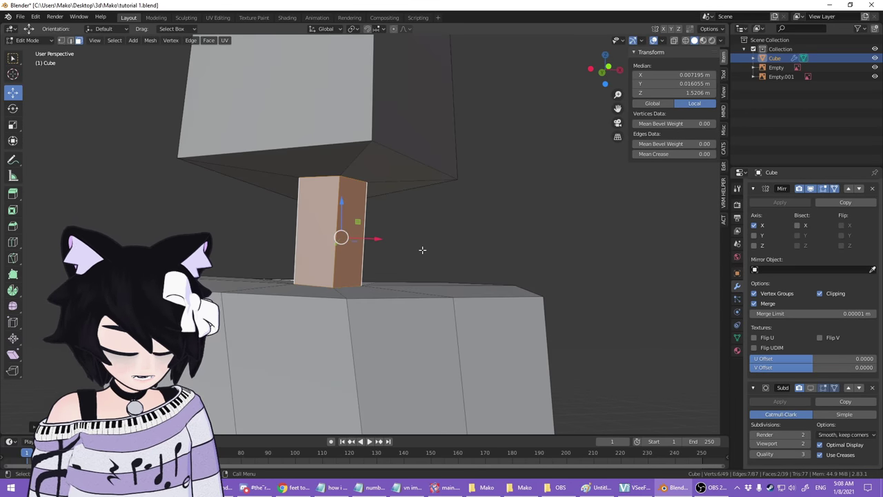
key("alt+s")
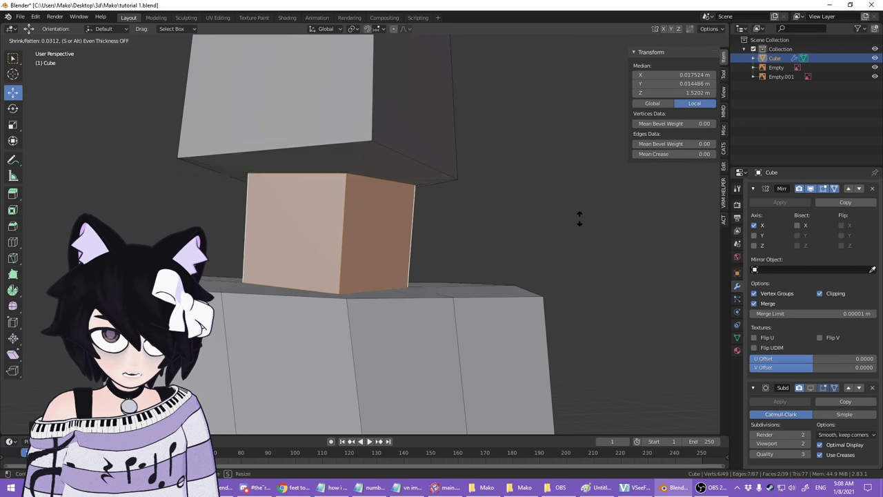
left_click(544, 235)
- Select the outer top edge of the shoulder in edge mode and frame it closely
middle_click_drag(544, 235, 355, 305)
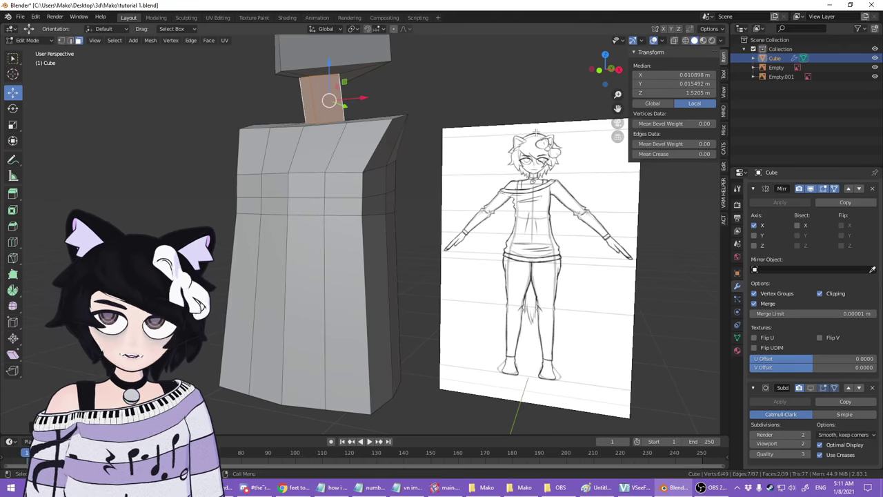
middle_click_drag(532, 197, 545, 217)
scroll(449, 303, "up", 2)
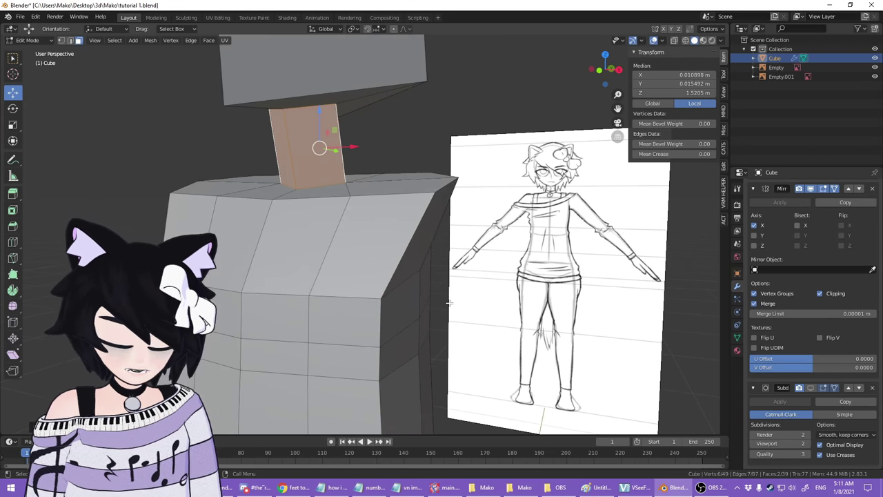
mouse_move(520, 326)
middle_mouse_down()
mouse_move(482, 285)
mouse_move(506, 262)
mouse_move(476, 255)
middle_mouse_up()
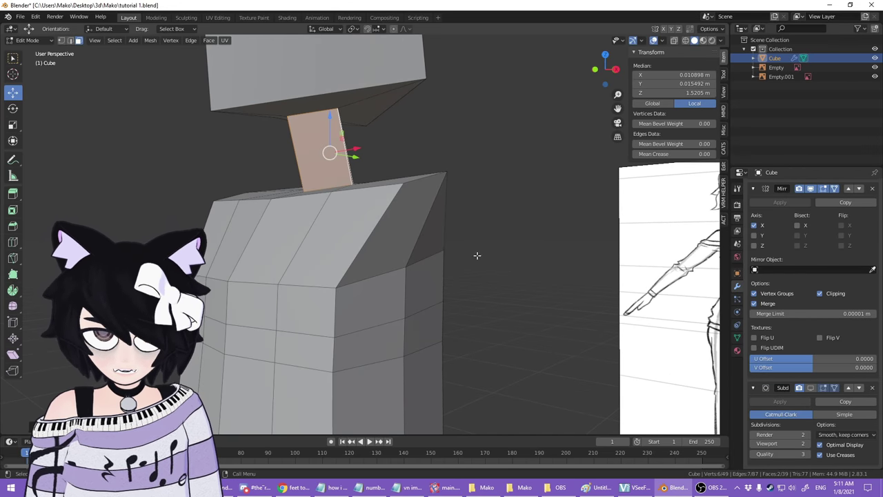
left_click(416, 180)
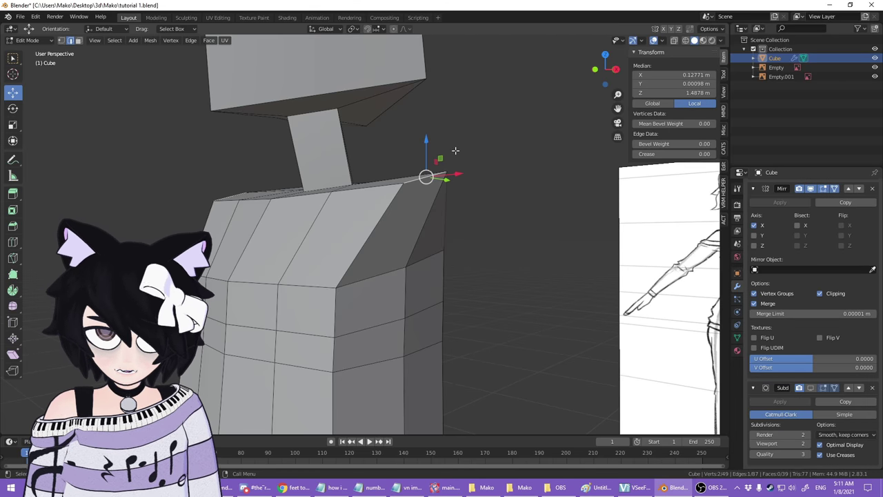
mouse_move(582, 228)
middle_mouse_down()
mouse_move(529, 252)
mouse_move(536, 272)
mouse_move(419, 287)
mouse_move(419, 247)
mouse_move(552, 234)
mouse_move(587, 242)
middle_mouse_up()
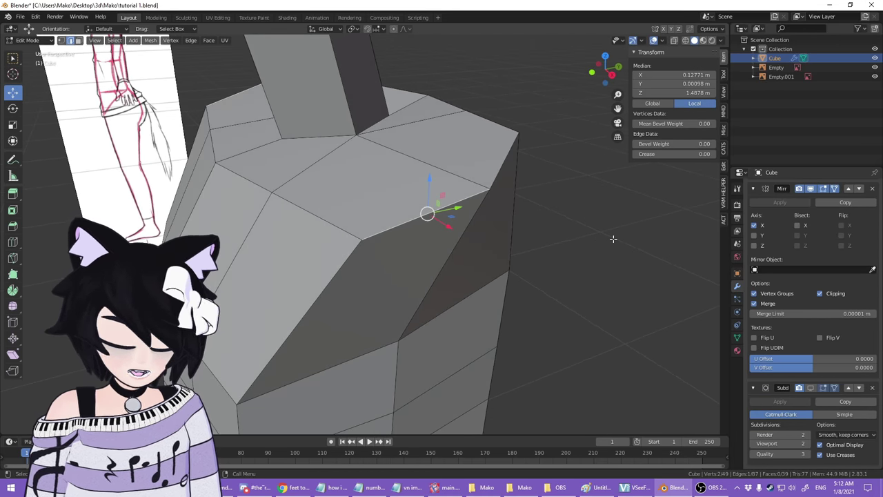
- Try scaling the selected shoulder edge and undo the last scale change
key("s")
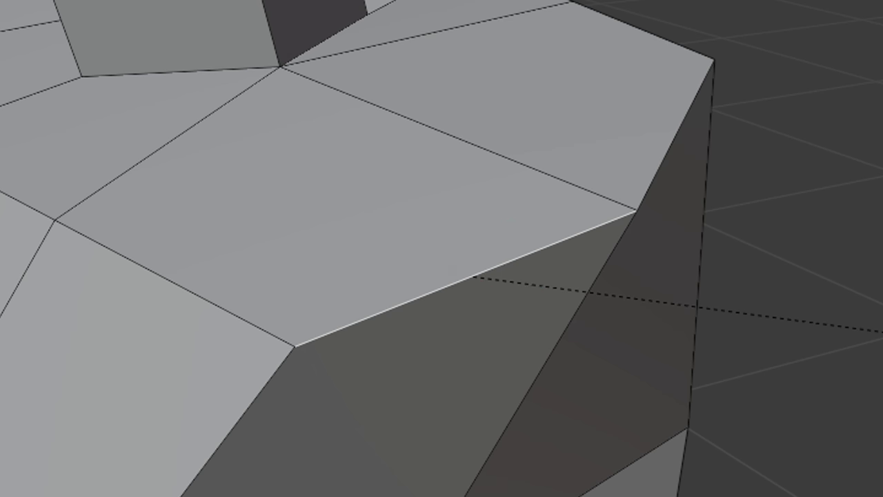
key("BackSpace")
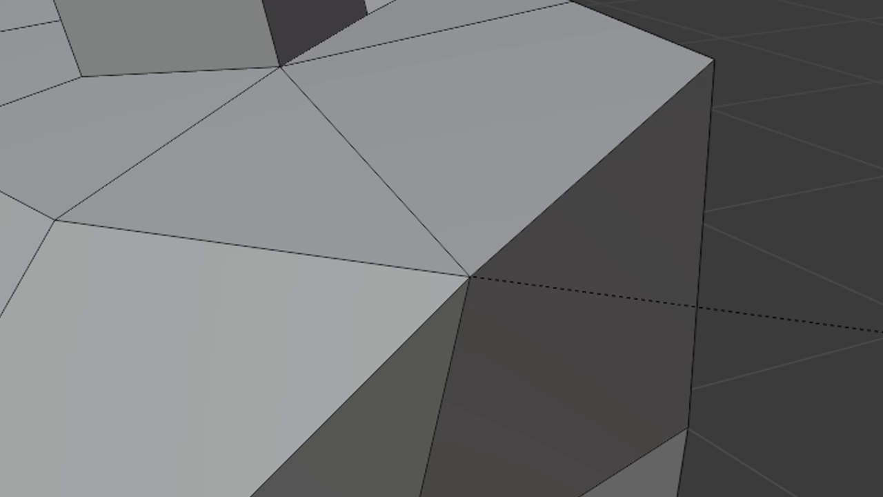
key("BackSpace")
key("Escape")
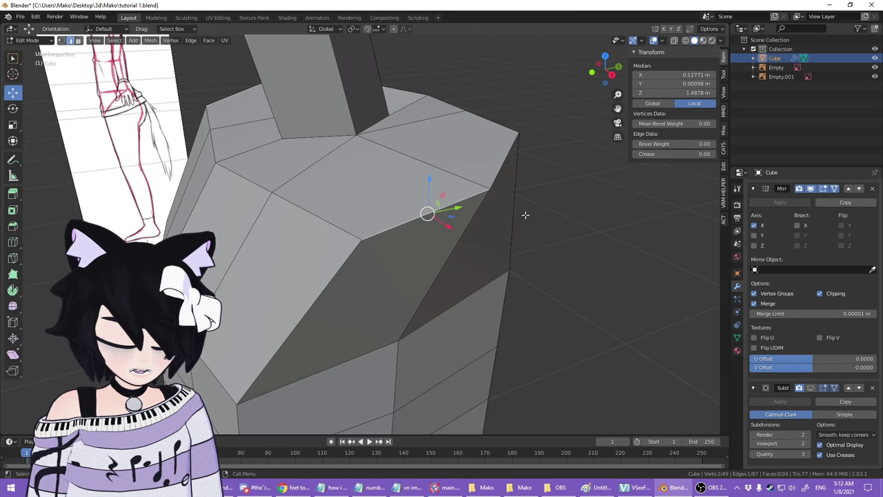
middle_click_drag(637, 244, 567, 240)
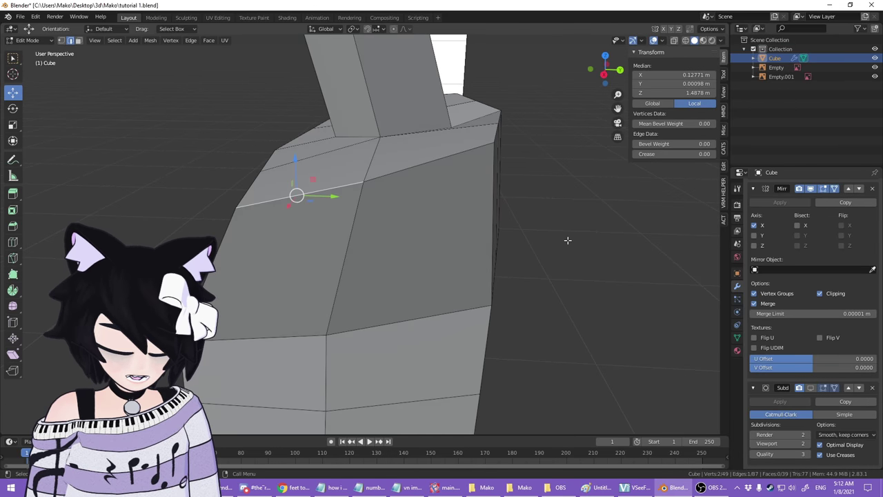
key("ctrl+z")
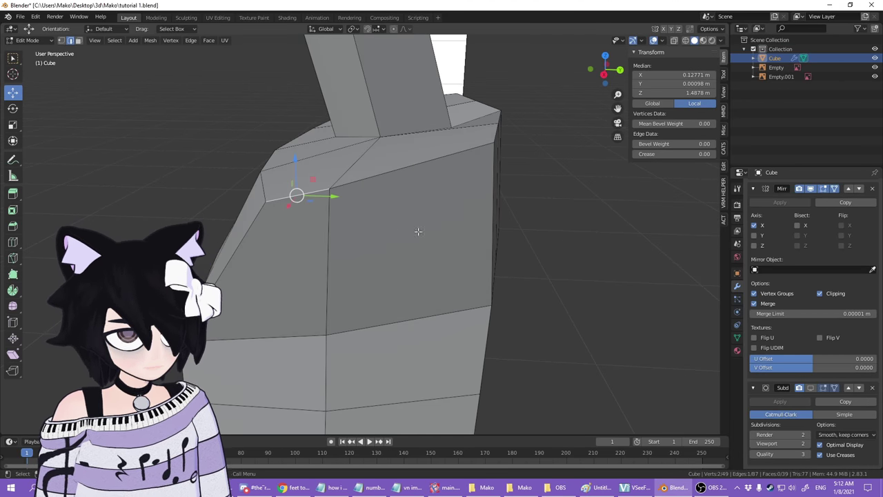
- Enable proportional editing and try moving the shoulder edge in the XZ plane with different influence sizes
middle_click_drag(557, 240, 521, 239)
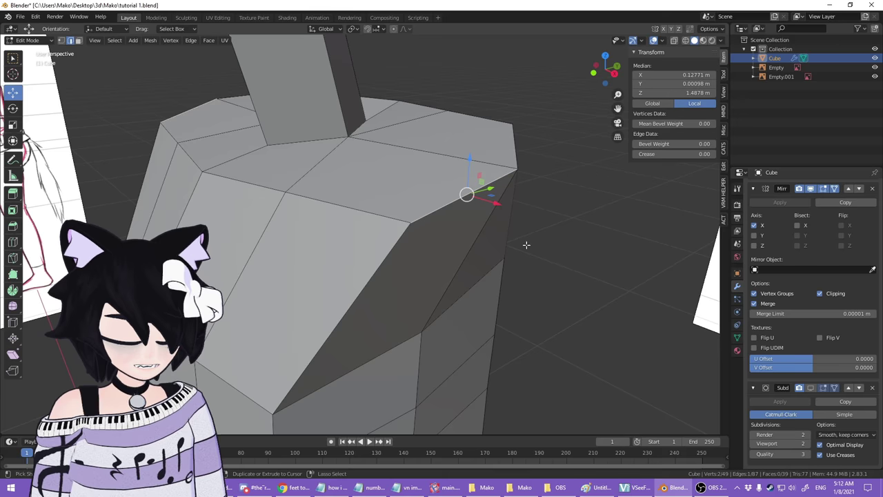
middle_click_drag(589, 247, 599, 253)
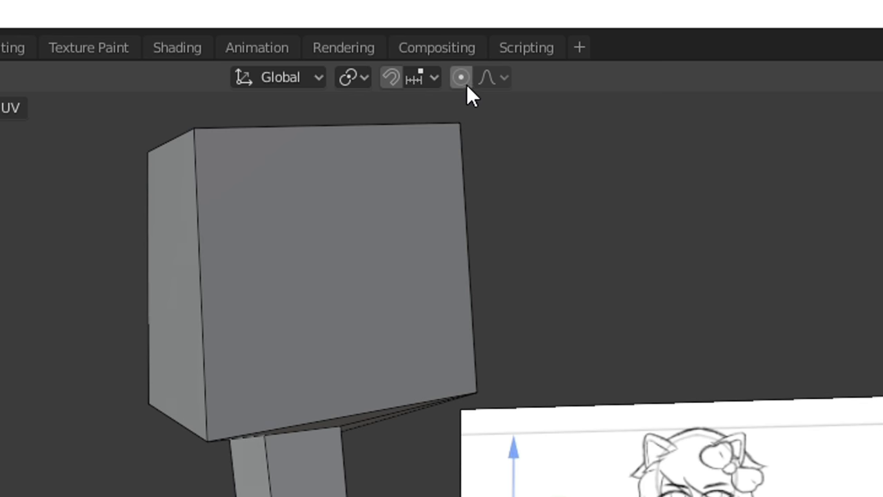
left_click(464, 78)
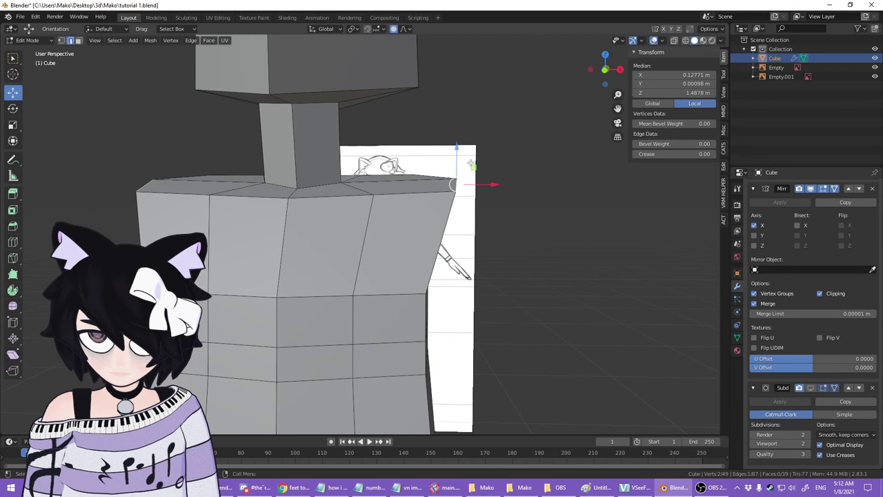
left_click_drag(471, 164, 487, 176)
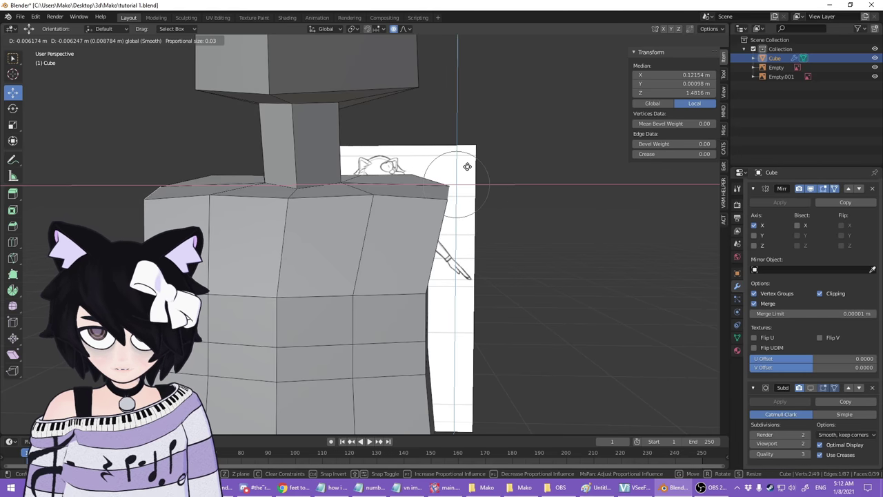
left_click_drag(467, 166, 508, 188)
scroll(623, 192, "up", 7)
scroll(526, 191, "down", 9)
scroll(460, 197, "up", 8)
scroll(473, 185, "down", 6)
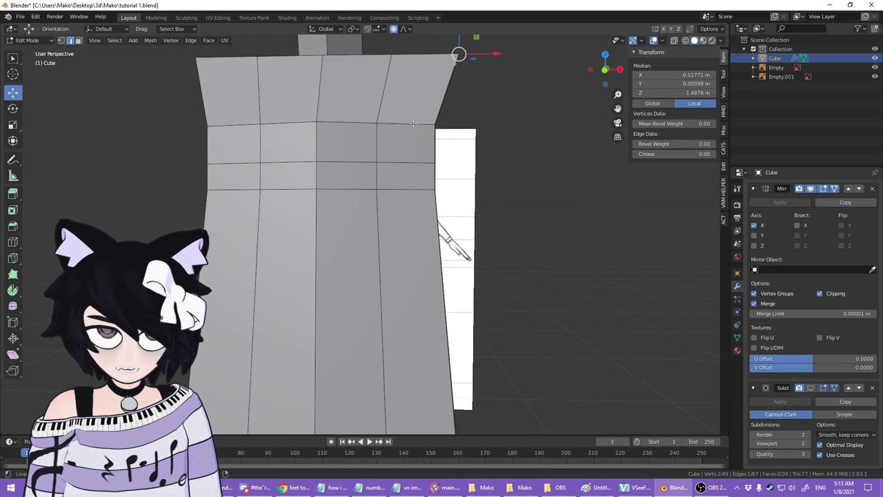
- Turn off proportional editing and widen the horizontal edge loop just below the shoulders along X
left_click(412, 123, "alt")
middle_click_drag(498, 142, 516, 143)
middle_click_drag(497, 172, 513, 163)
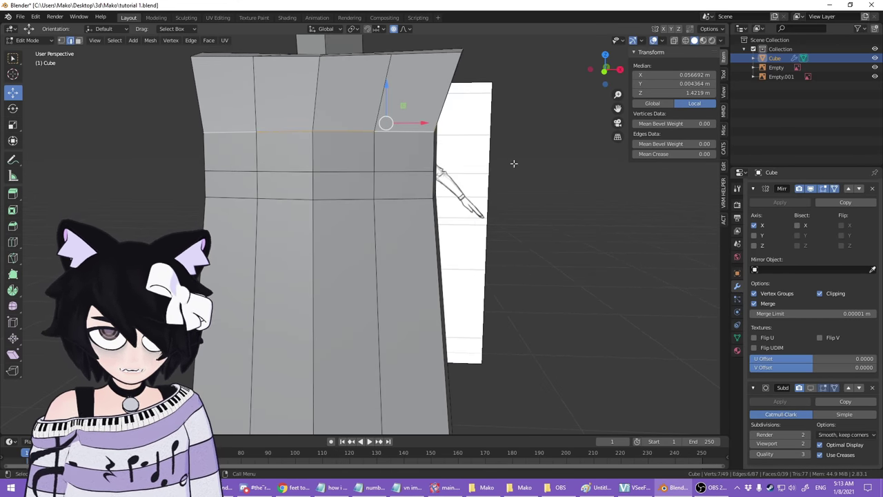
key("s")
key("x")
right_click(549, 158)
left_click(394, 29)
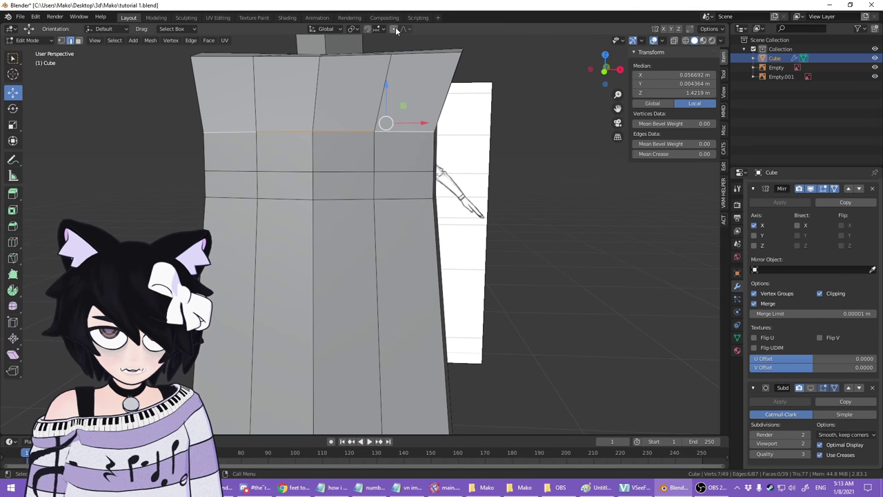
key("s")
key("x")
left_click(624, 162)
- Try widening the two remaining horizontal edge loops of the chest along X, one after the other
middle_click_drag(531, 165, 498, 150)
left_click(424, 163, "alt")
key("s")
key("x")
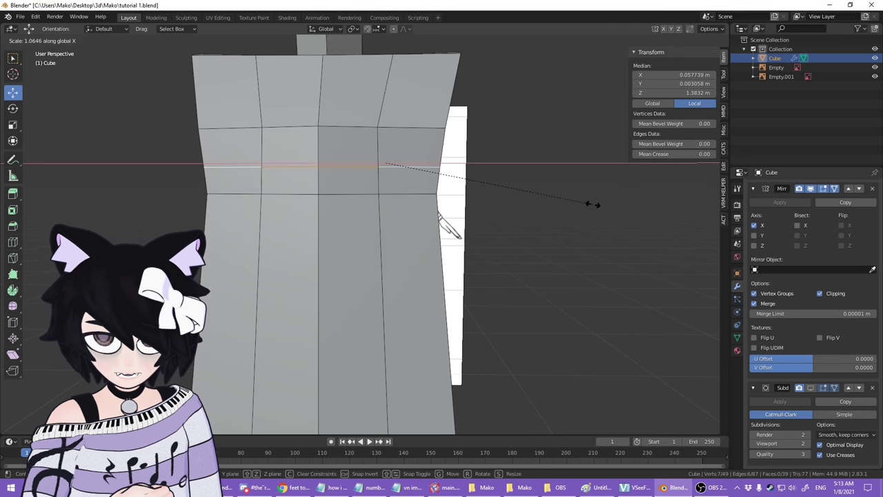
left_click(578, 205)
left_click(413, 193, "alt")
key("s")
key("x")
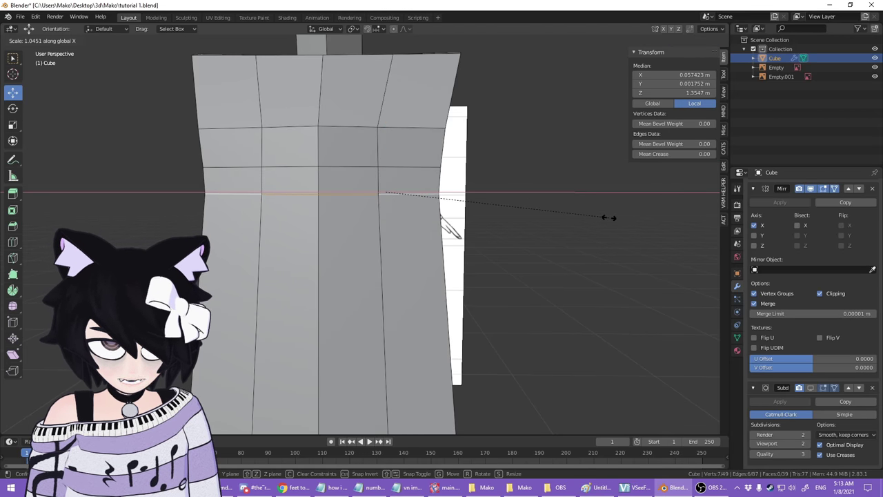
right_click(612, 219)
- Undo the X scalings of the chest edge loops until proportional editing is enabled again
key("ctrl+z")
key("ctrl+z")
key("ctrl+z")
key("ctrl+z")
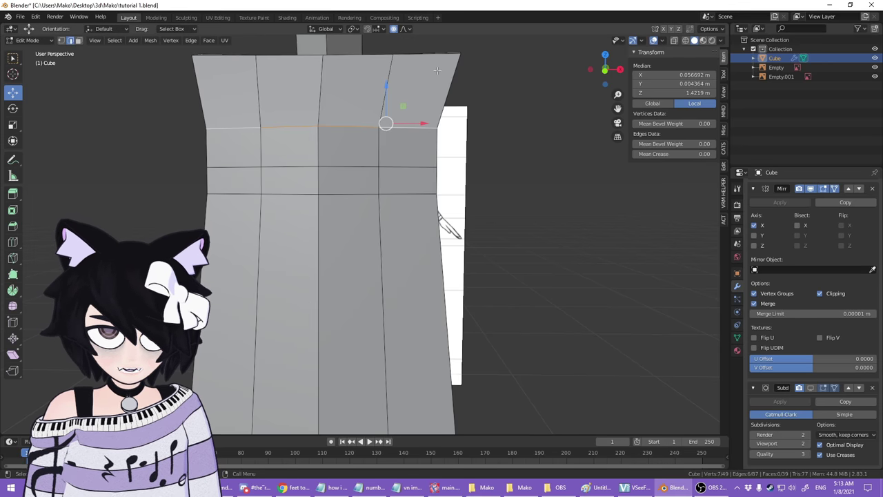
- Widen the uppermost chest edge loop along X with smooth proportional editing, trying smaller and larger influence sizes
key("s")
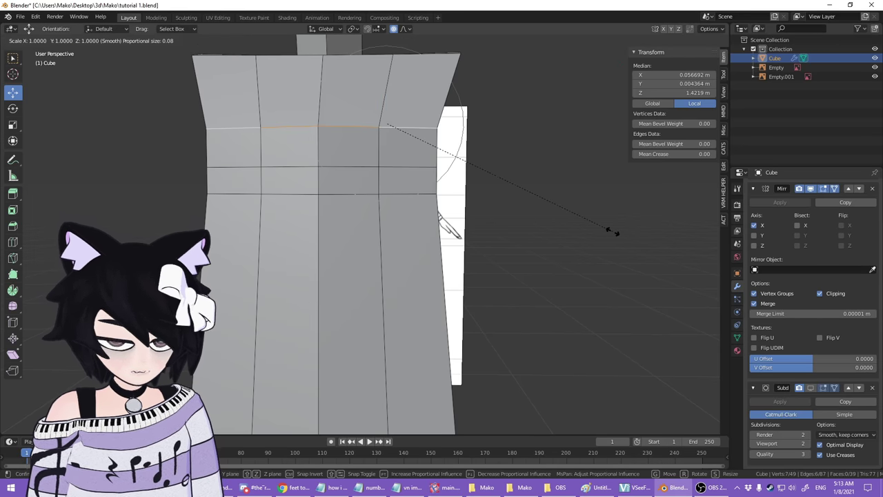
key("x")
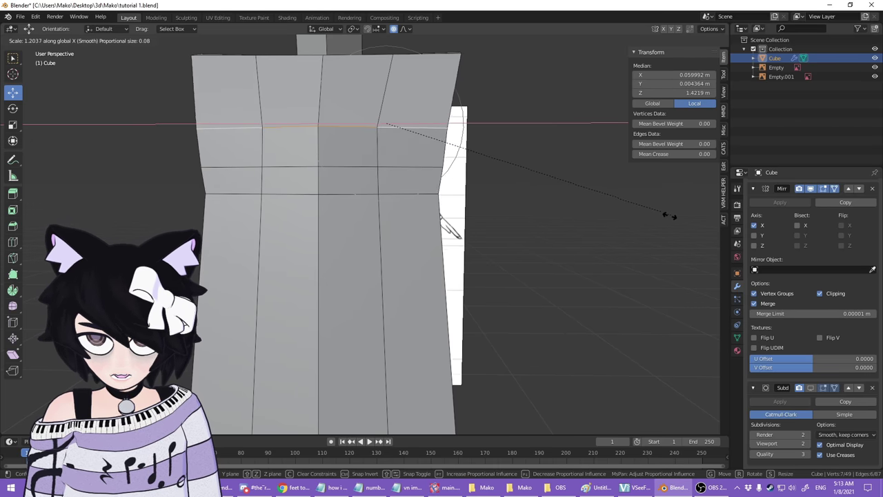
scroll(652, 206, "down", 2)
scroll(653, 205, "up", 11)
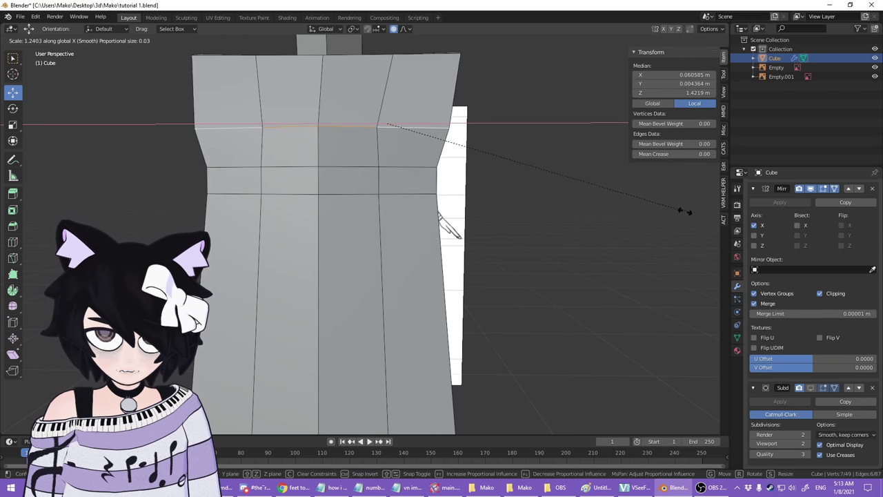
scroll(708, 190, "down", 10)
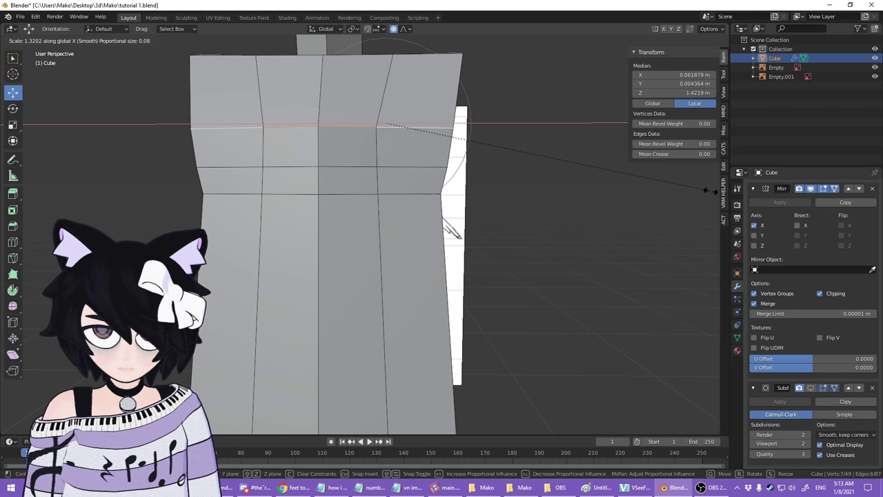
left_click(656, 192)
- Reposition the arm's end face without proportional editing and add an edge loop across the arm
middle_click_drag(656, 192, 490, 381)
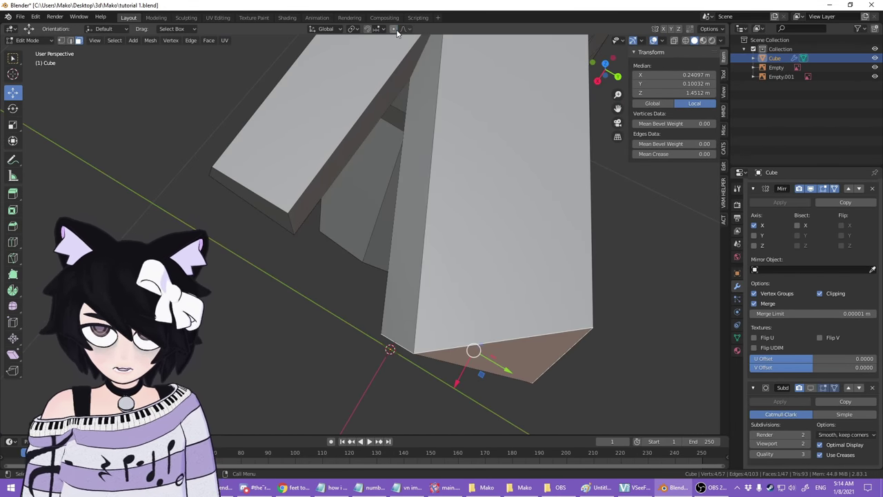
left_click_drag(482, 376, 408, 274)
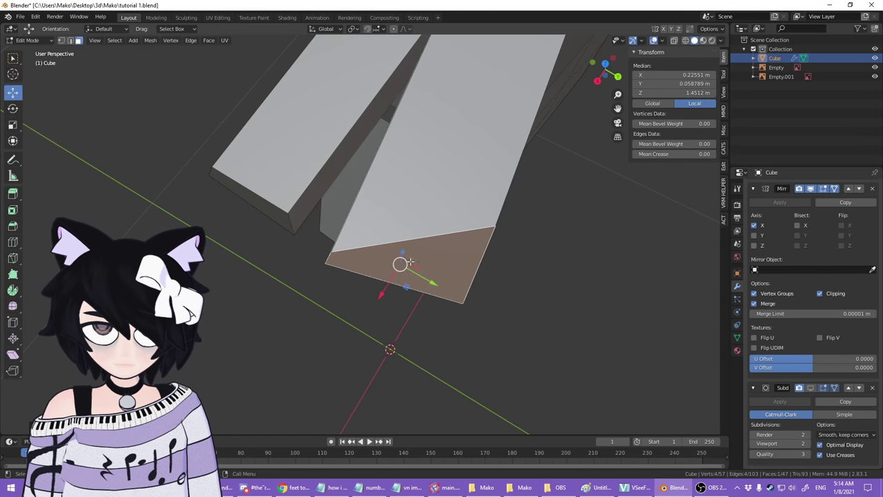
key("ctrl+r")
left_click(396, 164)
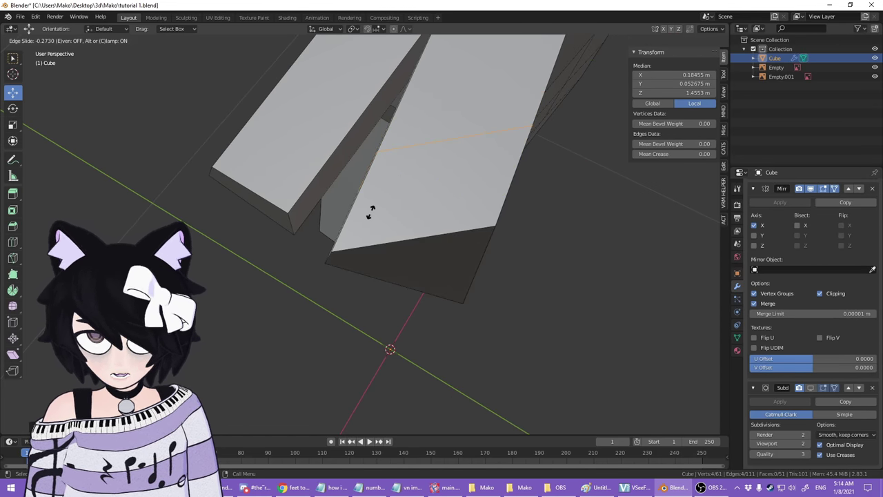
left_click(371, 210)
- Select the arm's end face, try moving it with proportional editing enabled, and undo the move
scroll(373, 200, "down", 2)
middle_click_drag(375, 166, 425, 149)
scroll(476, 131, "up", 2)
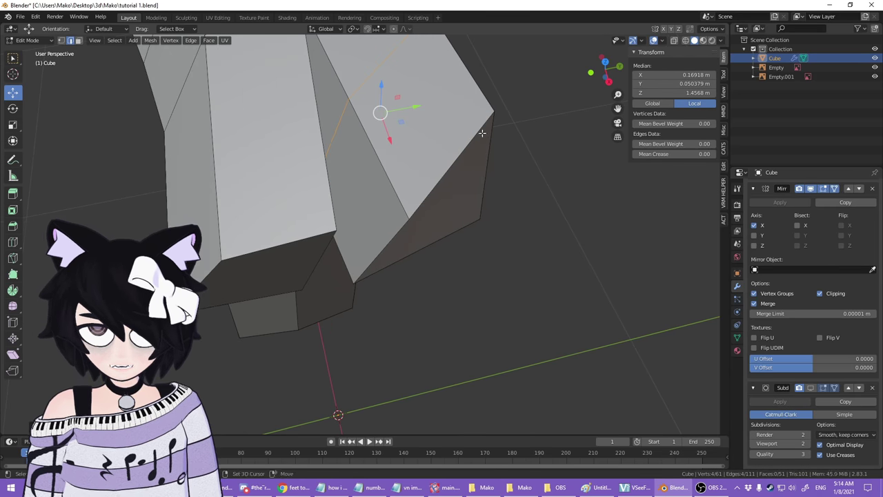
middle_click_drag(481, 132, 443, 249, "shift")
scroll(449, 207, "down", 2)
left_click(409, 293)
key("3")
left_click(410, 292)
middle_click_drag(410, 293, 472, 315)
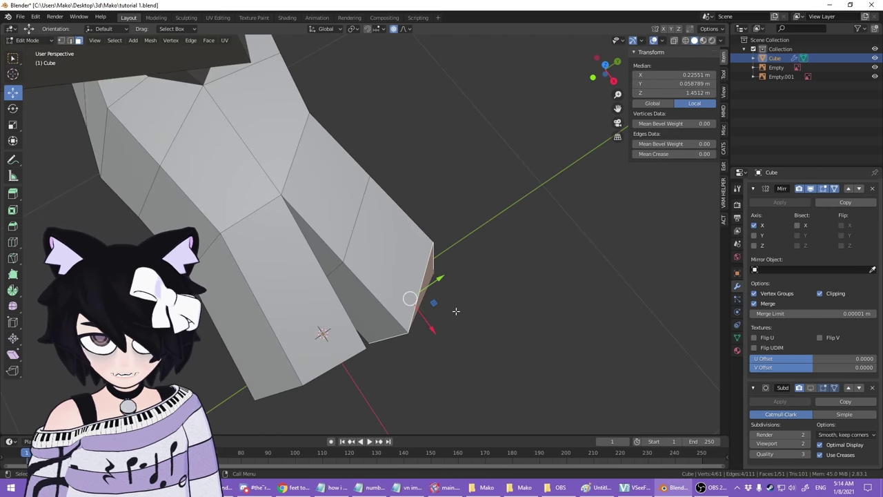
left_click_drag(434, 303, 507, 346)
middle_click_drag(508, 345, 271, 280)
key("ctrl+z")
- Show the proportional editing falloff and Connected Only options, and start another move of the arm's end face
middle_click_drag(410, 145, 451, 89)
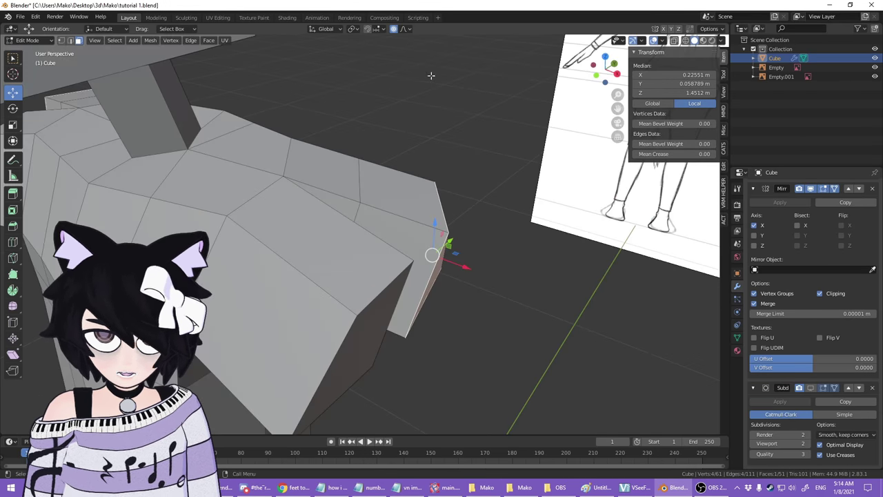
left_click(407, 29)
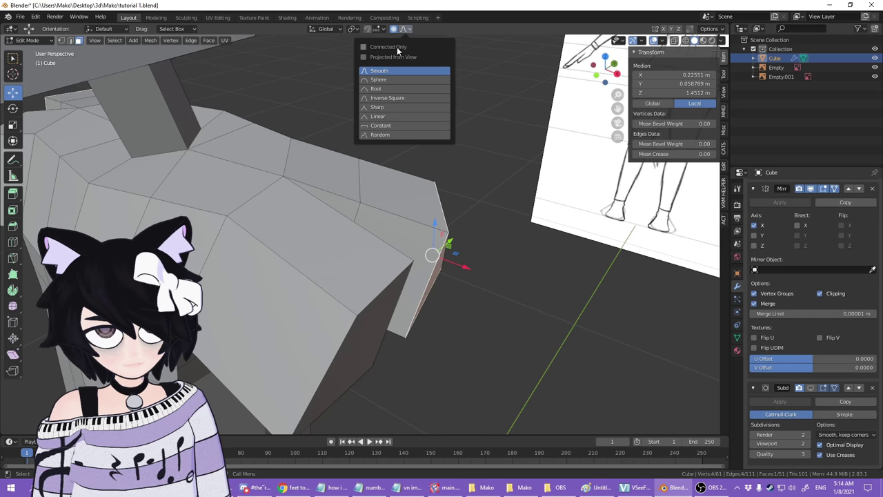
middle_click_drag(476, 142, 451, 264)
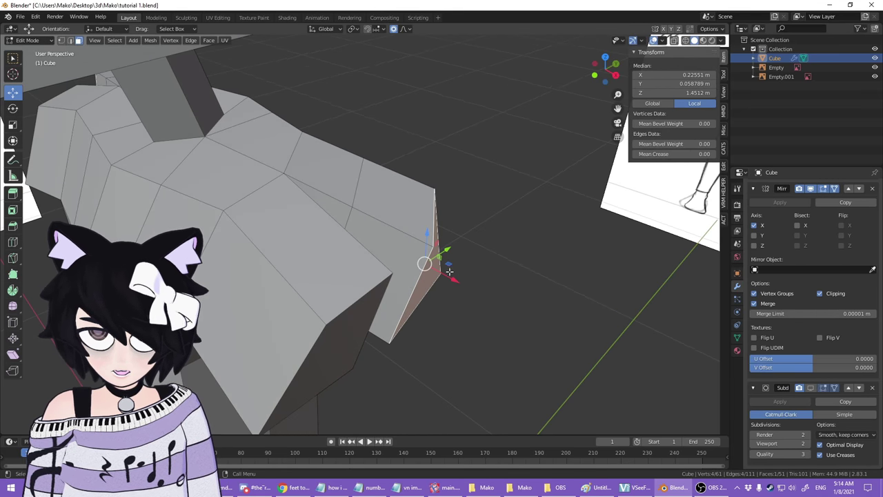
key("g")
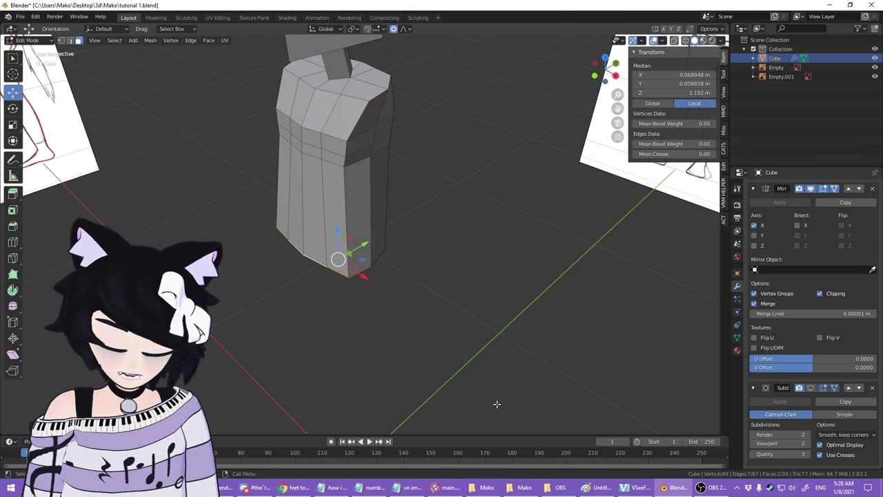
- In front view, move the torso's bottom faces down and outward with proportional editing to follow the waist sketch
mouse_move(438, 377)
middle_mouse_down()
mouse_move(457, 357)
mouse_move(476, 302)
middle_mouse_up()
key("KP_1")
scroll(476, 300, "up", 4)
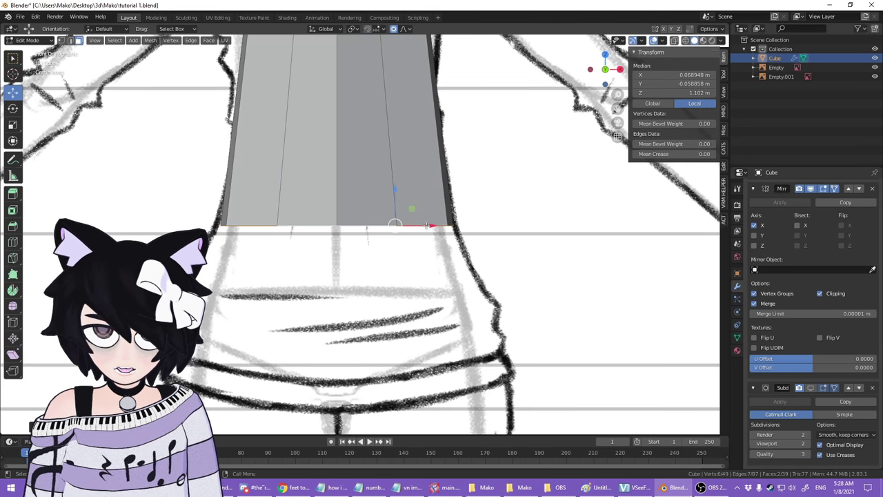
key("g")
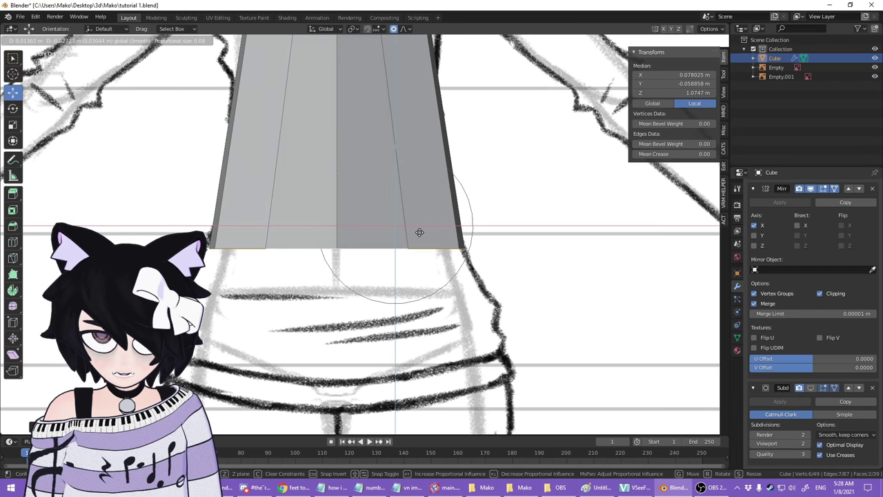
left_click(417, 234)
scroll(418, 236, "down", 4)
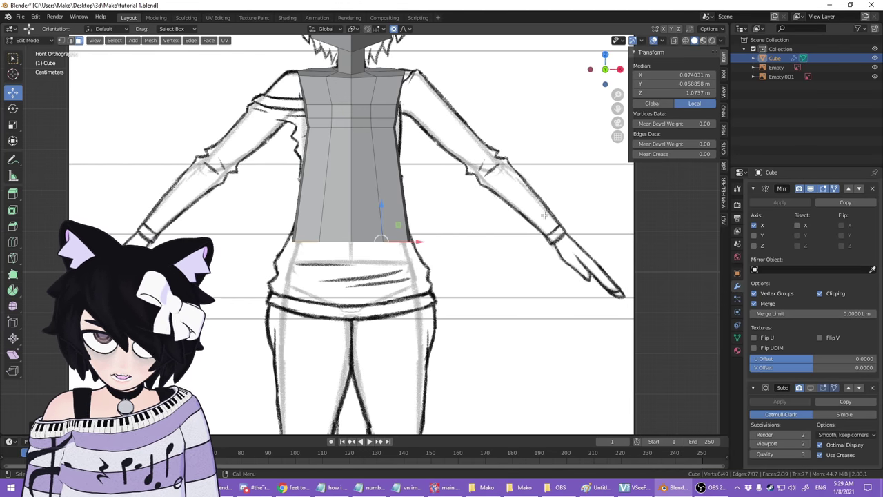
- Extend the torso's bottom faces down and outward to the hip line of the front reference
mouse_move(553, 198)
middle_mouse_down()
mouse_move(545, 228)
mouse_move(430, 217)
mouse_move(462, 250)
mouse_move(479, 242)
mouse_move(449, 243)
mouse_move(493, 244)
mouse_move(465, 241)
mouse_move(491, 233)
mouse_move(526, 239)
mouse_move(481, 289)
mouse_move(412, 334)
middle_mouse_up()
key("KP_1")
scroll(526, 241, "up", 3)
scroll(514, 242, "down", 5)
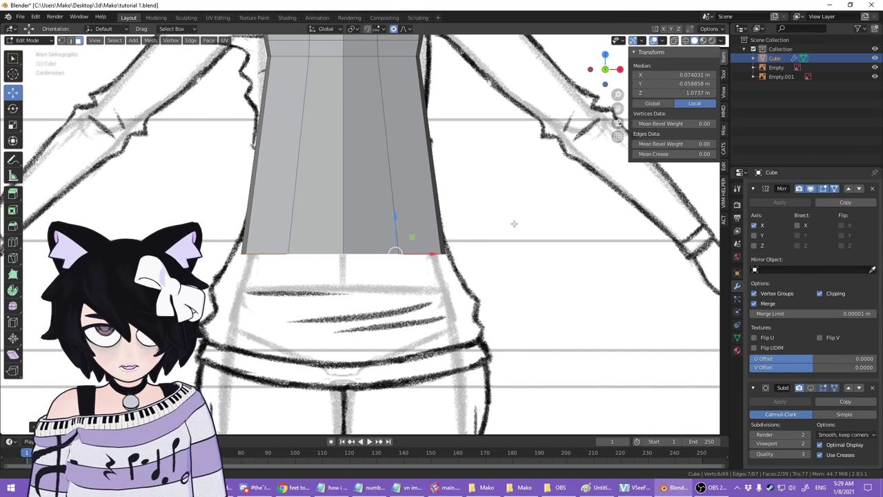
key("g")
left_click_drag(402, 264, 414, 292)
- Add a horizontal edge loop across the lower torso, scale it, and lower it to about Z 1.143 m
key("ctrl+r")
left_click(405, 234)
right_click(409, 238)
key("s")
left_click(405, 211)
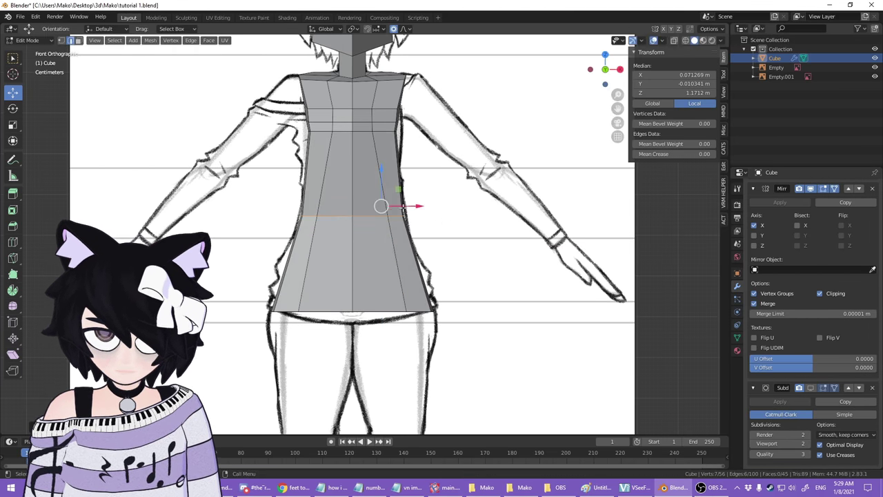
left_click_drag(398, 190, 401, 202)
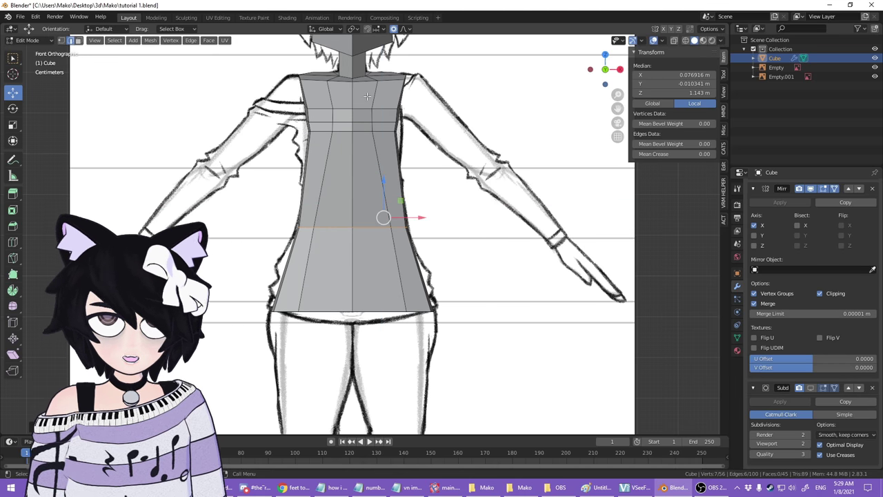
- Add a vertical edge loop through the torso and slide it close to the centre line
key("ctrl+r")
left_click(370, 227)
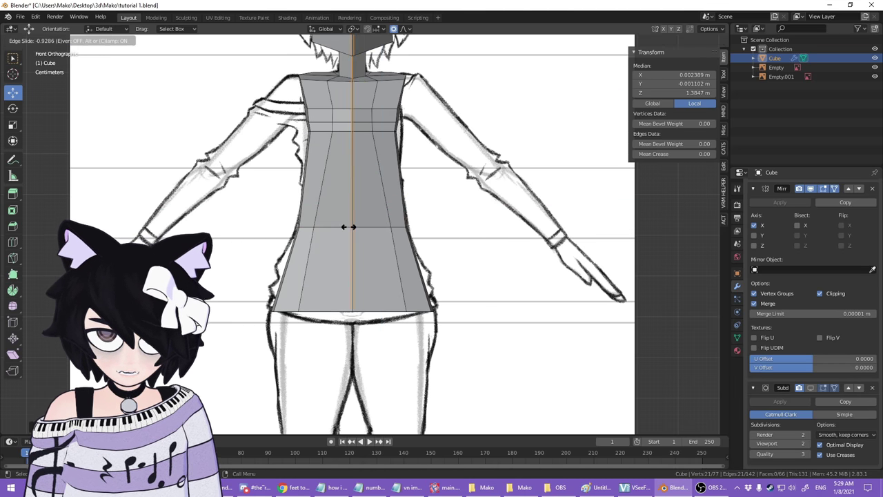
left_click(338, 298)
- Select the torso's two bottom faces outside the narrow centre strip and extrude them downward as the upper legs
middle_click_drag(477, 314, 473, 231)
scroll(467, 229, "up", 2)
key("3")
left_click(397, 230)
left_click(467, 230, "shift")
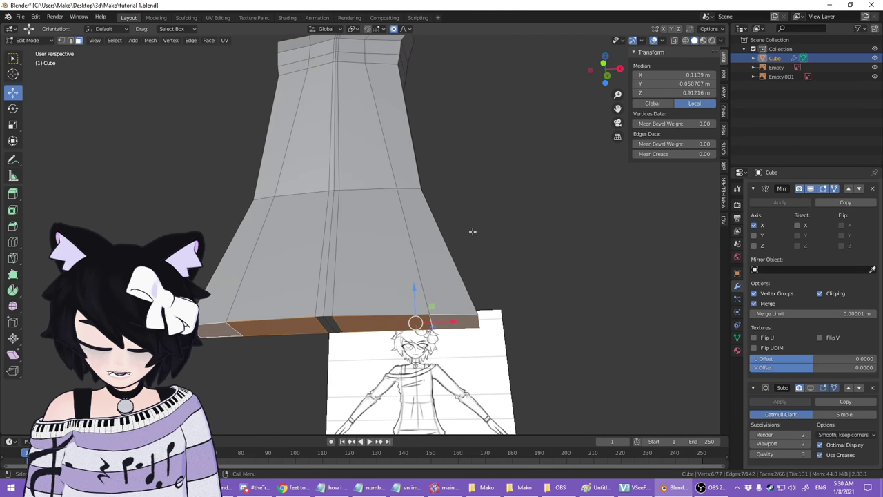
key("KP_1")
scroll(525, 283, "up", 2)
key("e")
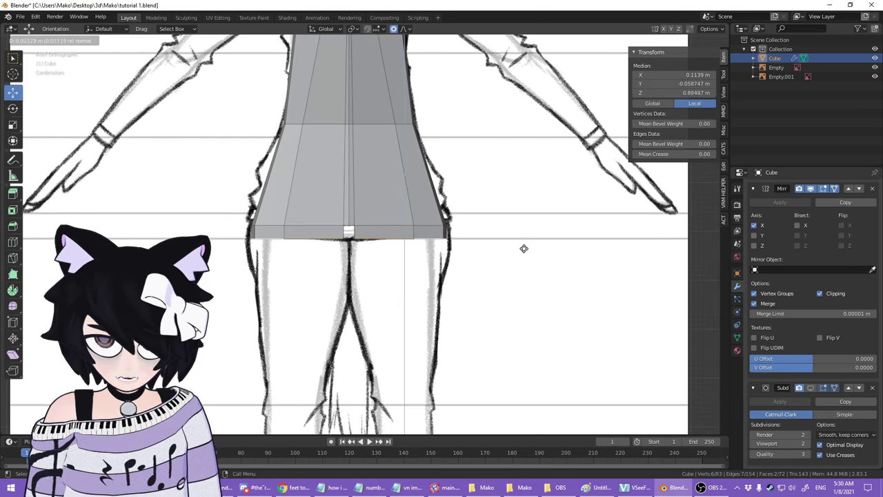
left_click(532, 402)
- Rotate the selected rear hip faces in right view to follow the side reference
left_click(463, 196)
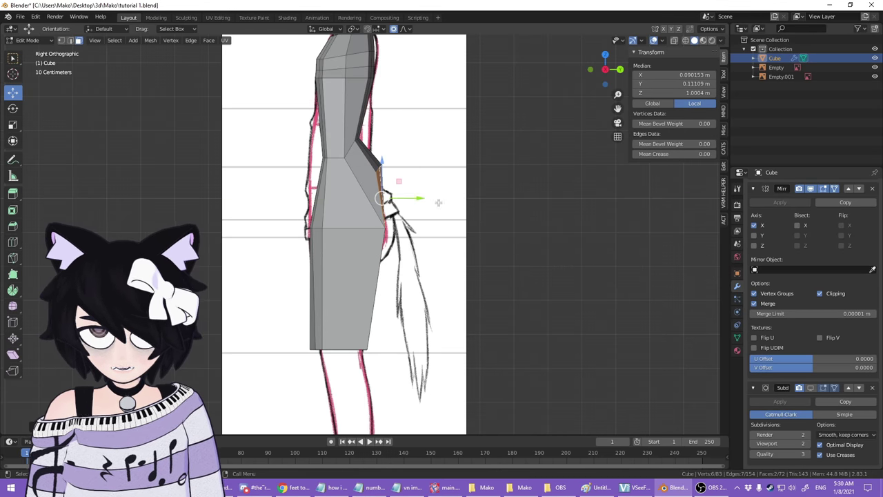
key("r")
left_click(460, 188)
middle_click_drag(421, 162, 463, 200)
scroll(442, 207, "down", 3)
scroll(430, 266, "up", 3)
middle_click_drag(393, 279, 414, 265)
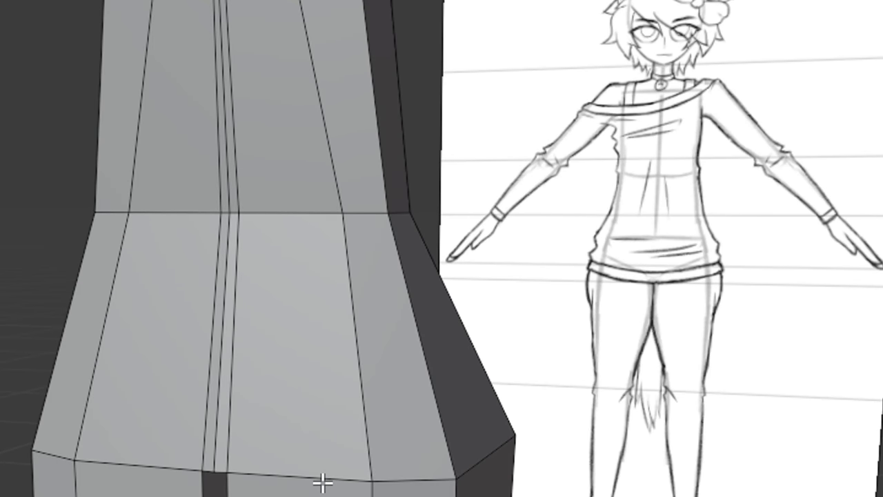
- Select the front edge at the top of the leg and snap the 3D cursor to it
left_click(323, 483)
middle_click_drag(664, 418, 445, 479)
scroll(317, 352, "up", 2)
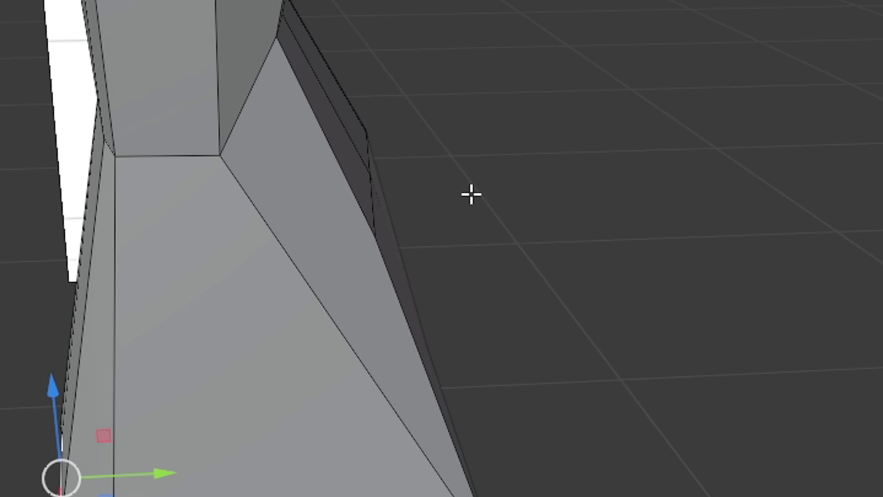
key("shift+s")
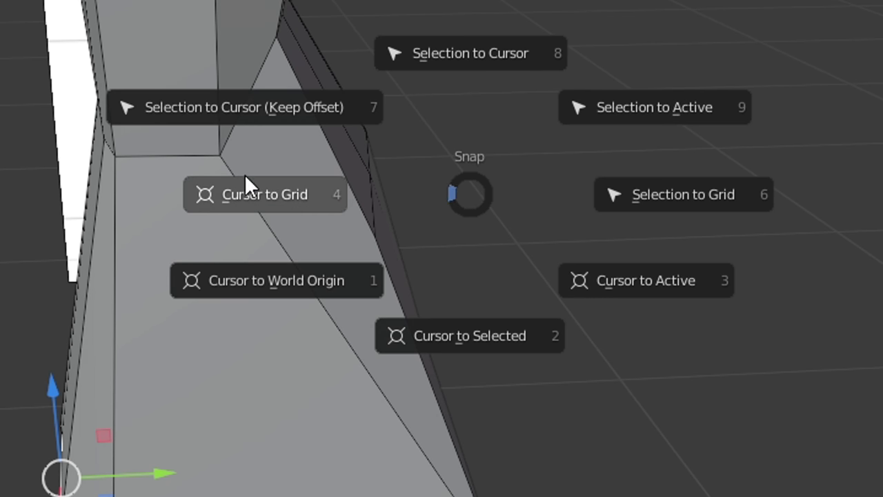
left_click(505, 335)
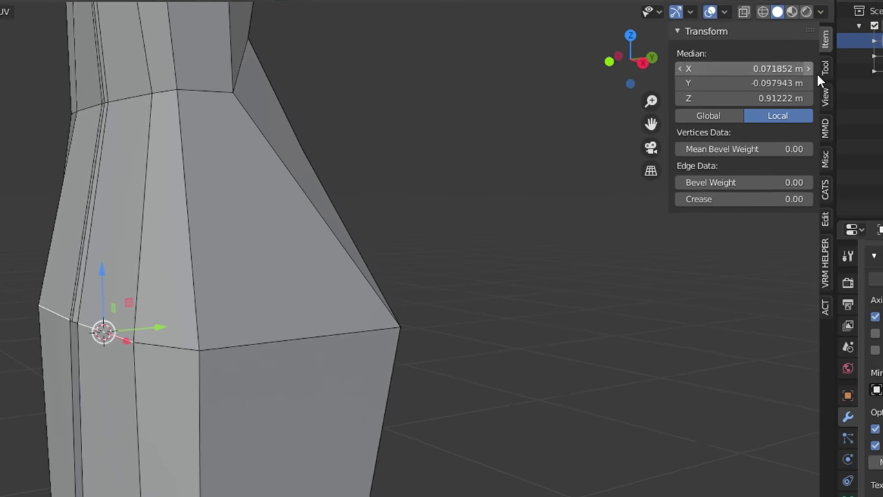
- Set the 3D cursor's Y location to about 0.002 m, centring it front to back within the top of the leg
left_click(824, 69)
left_click(804, 98)
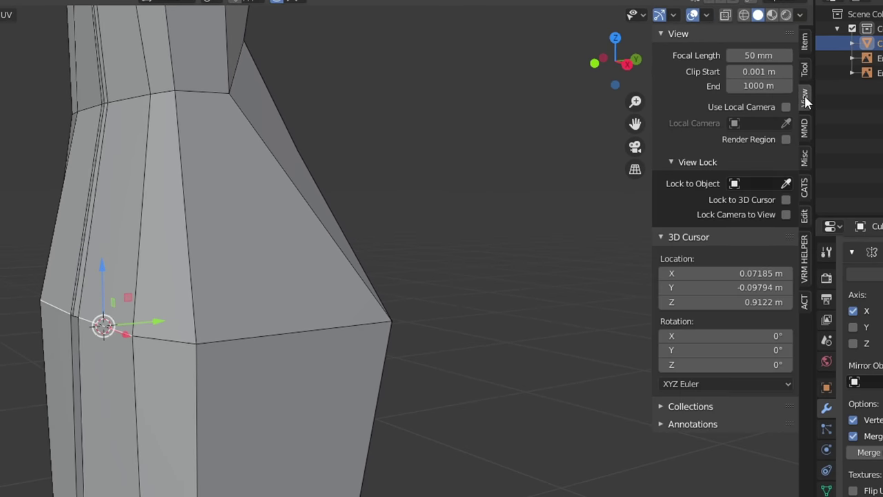
left_click(661, 238)
left_click(661, 239)
left_click_drag(745, 285, 814, 285)
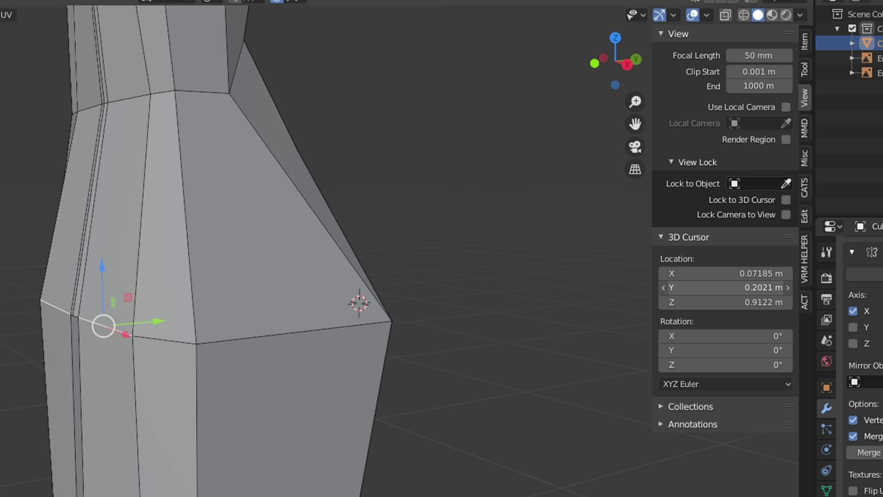
middle_click_drag(524, 285, 227, 232)
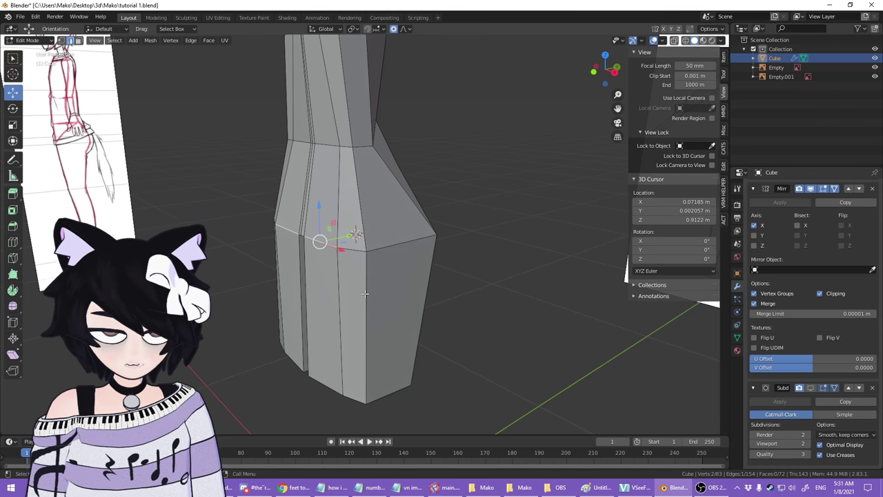
- Select the ring of faces around the upper leg, set the pivot point to 3D Cursor, and activate the Rotate tool
left_click(366, 292, "alt")
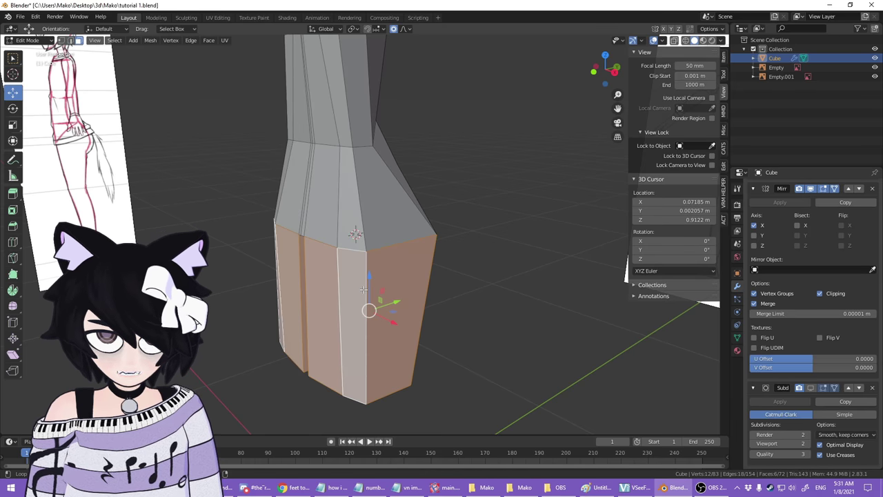
left_click(354, 29)
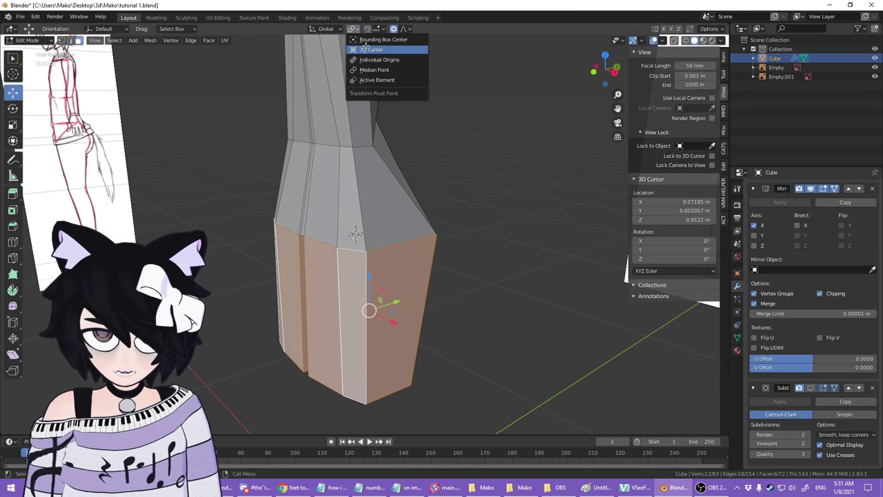
left_click(369, 50)
middle_click_drag(472, 236, 334, 251)
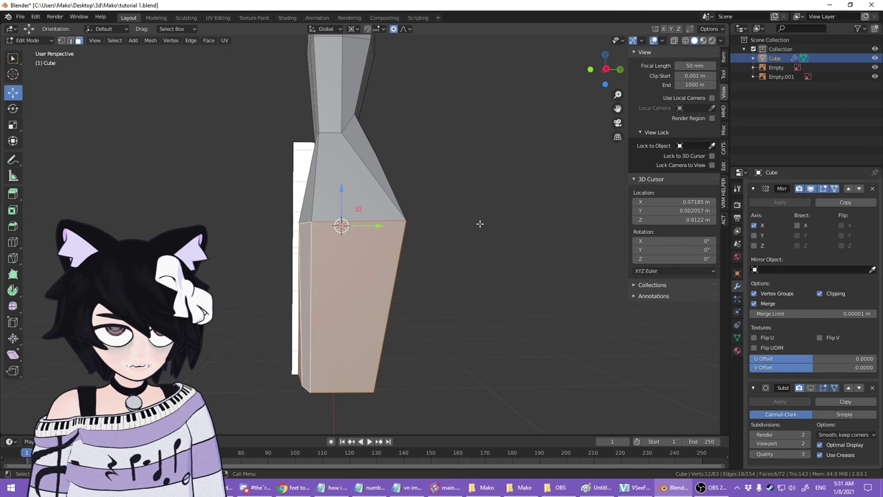
left_click(13, 111)
scroll(266, 211, "down", 2)
middle_click_drag(331, 228, 370, 247)
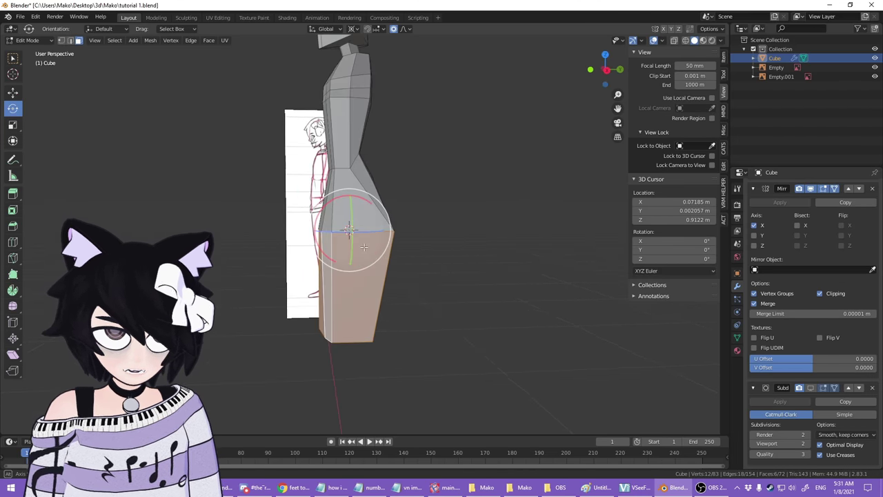
- Try rotating the upper-leg faces around the 3D cursor in several small turns from the side
left_click_drag(323, 208, 338, 196)
middle_click_drag(345, 196, 461, 210)
key("ctrl+z")
left_click_drag(405, 220, 376, 200)
key("ctrl+z")
middle_click_drag(552, 307, 429, 320)
mouse_move(327, 198)
left_mouse_down()
mouse_move(375, 191)
mouse_move(296, 191)
mouse_move(339, 196)
left_mouse_up()
left_click_drag(339, 195, 345, 195)
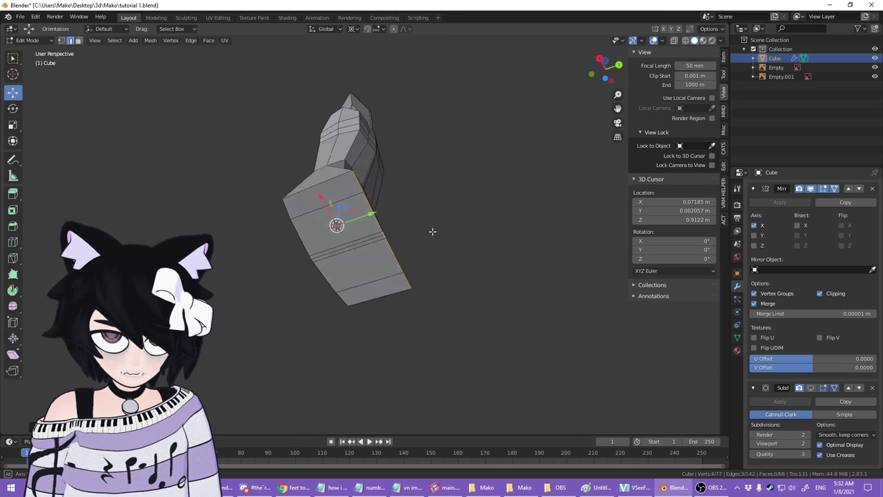
- Set the pivot point to Median Point and extrude the torso's outer bottom faces downward again, selecting the ring of leg faces
middle_click_drag(432, 231, 532, 270)
scroll(532, 269, "up", 2)
middle_click_drag(510, 201, 469, 203, "shift")
mouse_move(434, 249)
middle_mouse_down()
mouse_move(386, 210)
mouse_move(447, 246)
middle_mouse_up()
left_click(353, 30)
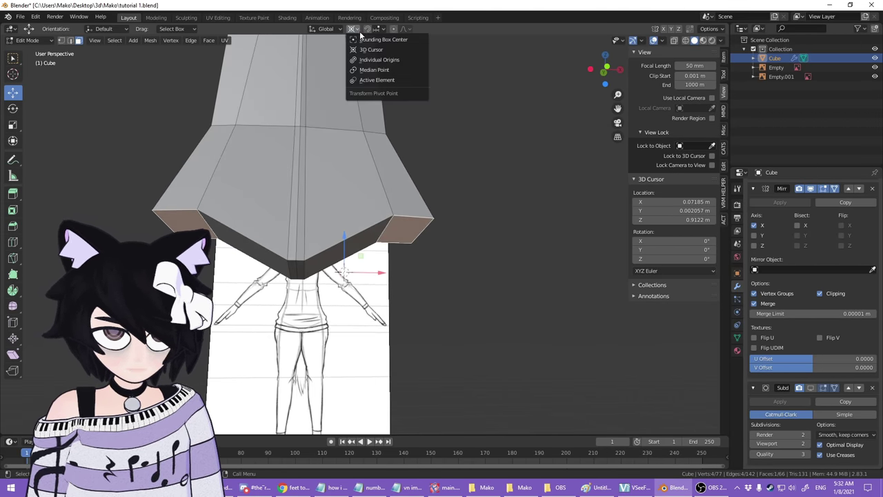
left_click(402, 75)
middle_click_drag(403, 232, 379, 197)
left_click(369, 201, "shift")
middle_click_drag(466, 186, 386, 207)
- Set the pivot point to 3D Cursor and rotate the upper-leg faces around the cursor at the top of the leg
left_click(357, 30)
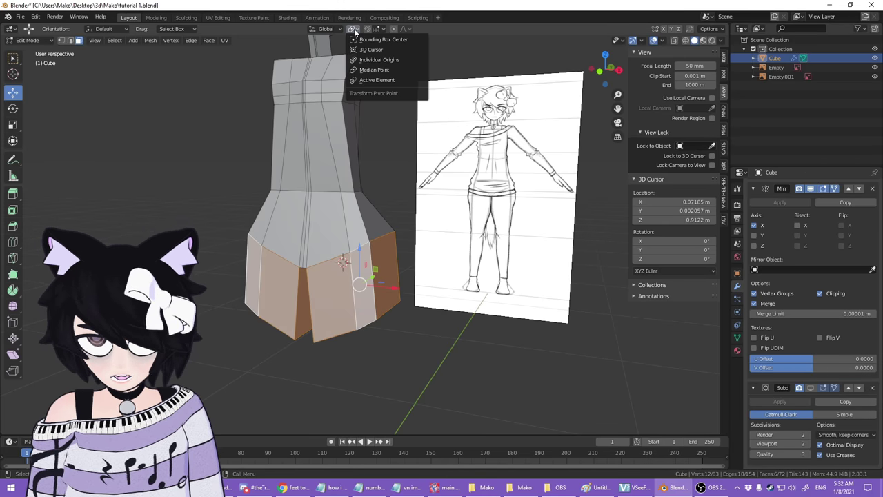
left_click(387, 50)
middle_click_drag(510, 267, 437, 260)
left_click(12, 108)
middle_click_drag(227, 195, 384, 254)
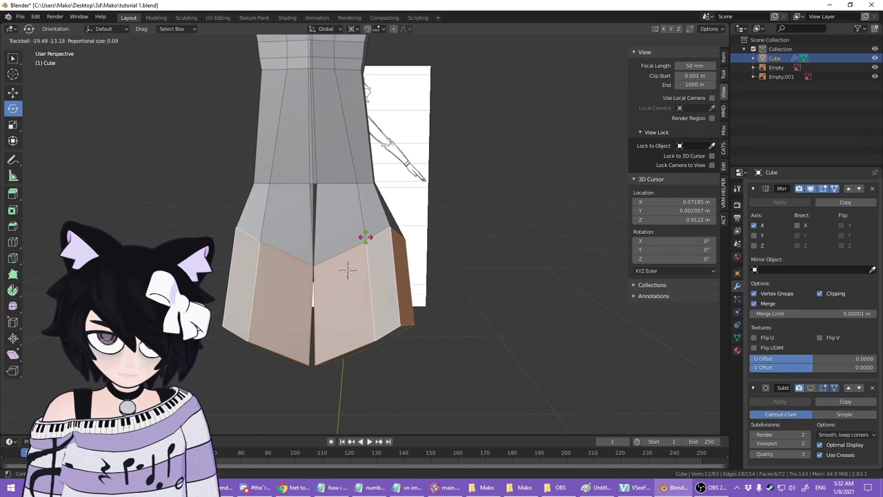
mouse_move(372, 247)
left_mouse_down()
mouse_move(355, 241)
mouse_move(375, 243)
left_mouse_up()
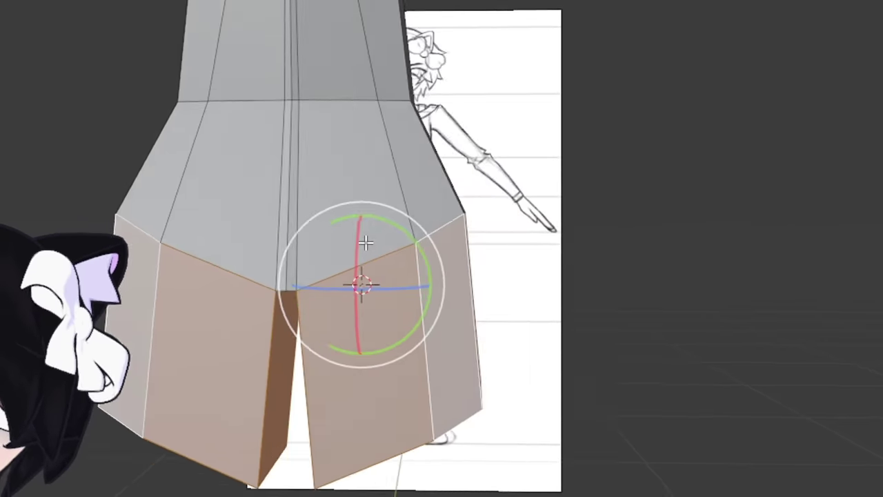
middle_click_drag(351, 249, 325, 228)
left_click_drag(303, 221, 321, 253)
middle_click_drag(322, 252, 536, 310)
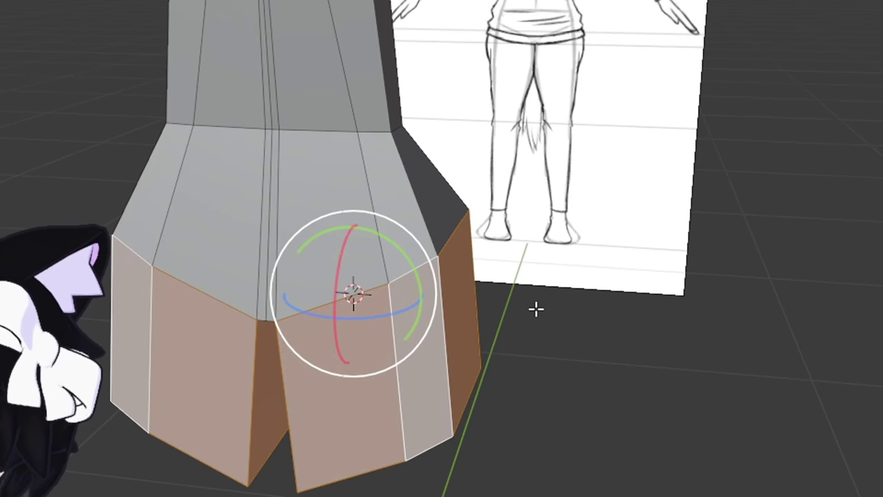
middle_click_drag(391, 295, 451, 305)
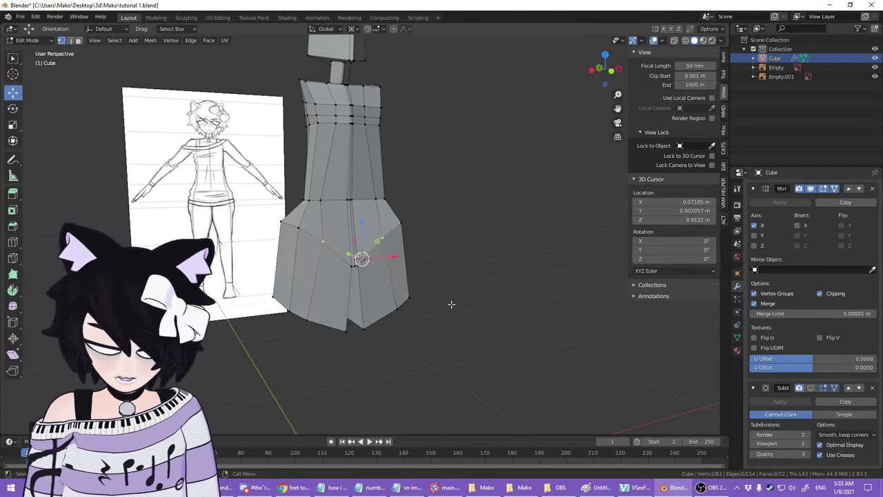
scroll(451, 304, "up", 4)
key("3")
mouse_move(515, 302)
middle_mouse_down()
mouse_move(477, 310)
mouse_move(219, 298)
mouse_move(407, 312)
mouse_move(505, 304)
mouse_move(516, 306)
mouse_move(514, 318)
middle_mouse_up()
scroll(394, 322, "down", 1)
key("2")
mouse_move(395, 322)
middle_mouse_down()
mouse_move(332, 311)
mouse_move(345, 282)
mouse_move(386, 318)
mouse_move(419, 326)
mouse_move(324, 258)
mouse_move(355, 276)
mouse_move(345, 272)
middle_mouse_up()
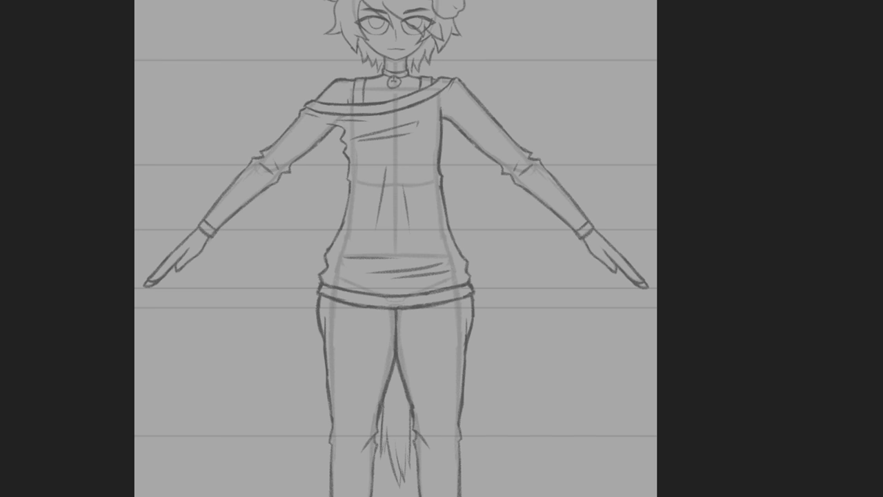
- Switch to the front reference sketch in the drawing program and draw two red curves from the crotch up to each hip
scroll(485, 198, "up", 2)
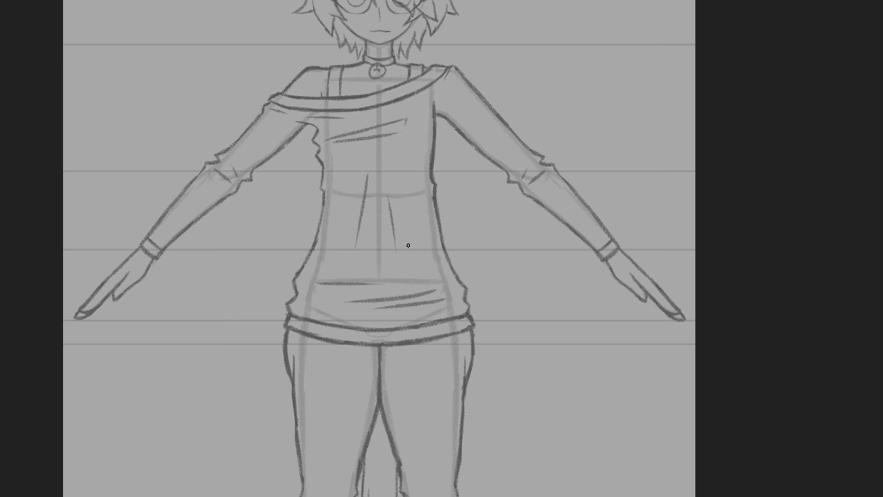
scroll(408, 245, "up", 1)
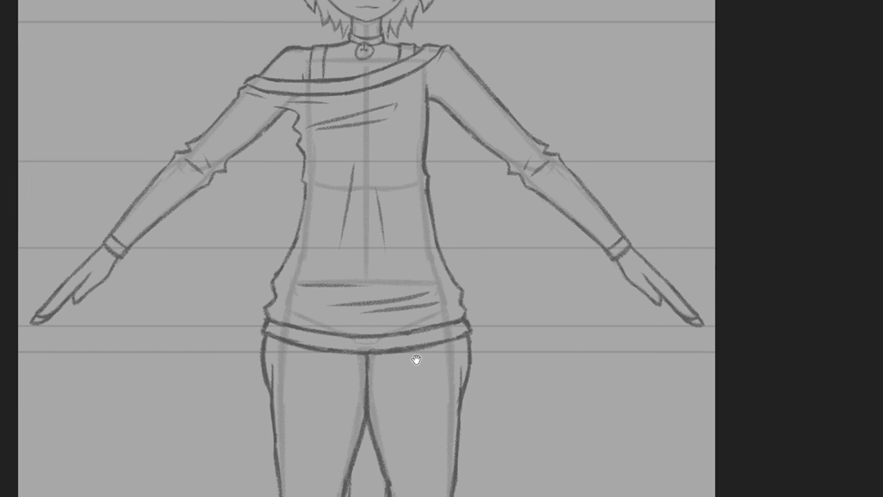
left_click_drag(416, 361, 446, 344)
mouse_move(410, 404)
left_mouse_down()
mouse_move(312, 315)
mouse_move(336, 412)
mouse_move(418, 306)
mouse_move(377, 371)
left_mouse_up()
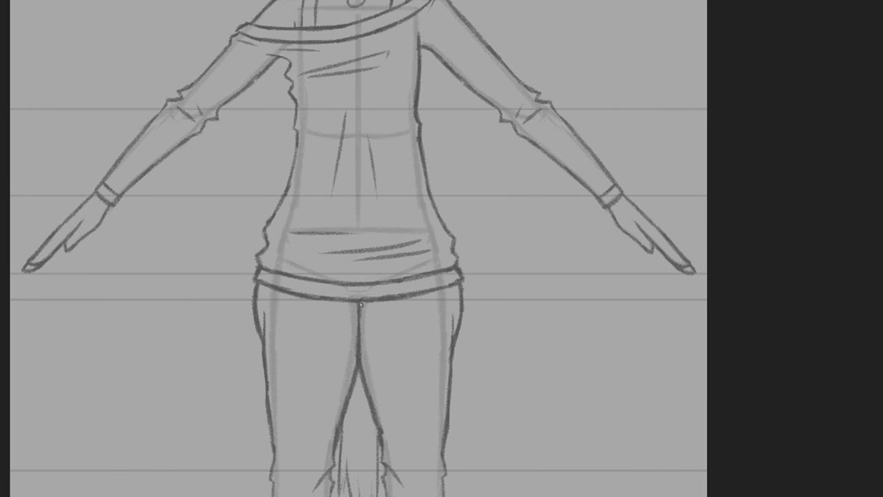
key("ctrl+z")
left_click_drag(363, 304, 462, 255)
left_click_drag(355, 309, 260, 257)
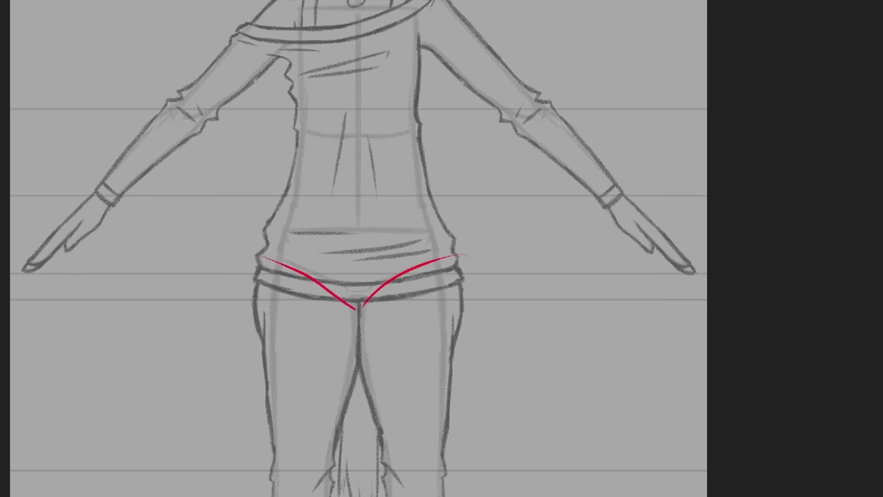
left_click_drag(384, 298, 377, 285)
key("ctrl+z")
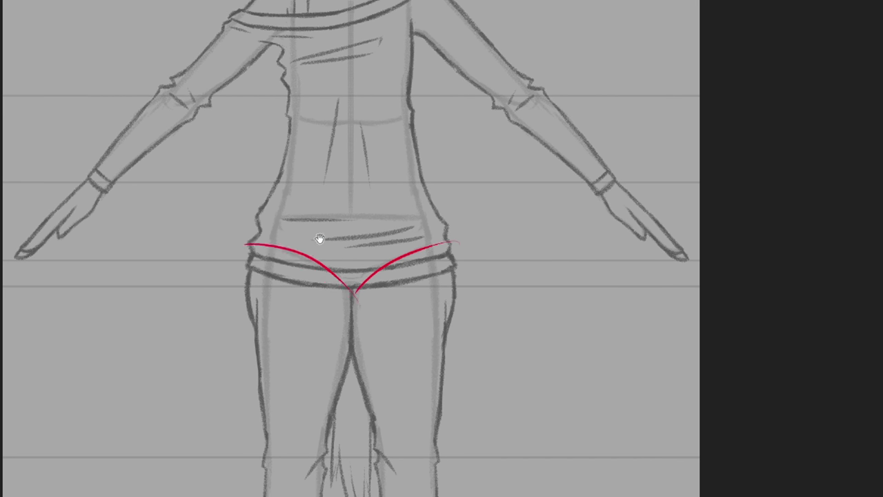
- Undo the last two red strokes on the reference sketch
left_click_drag(320, 240, 254, 108)
left_click_drag(401, 322, 410, 293)
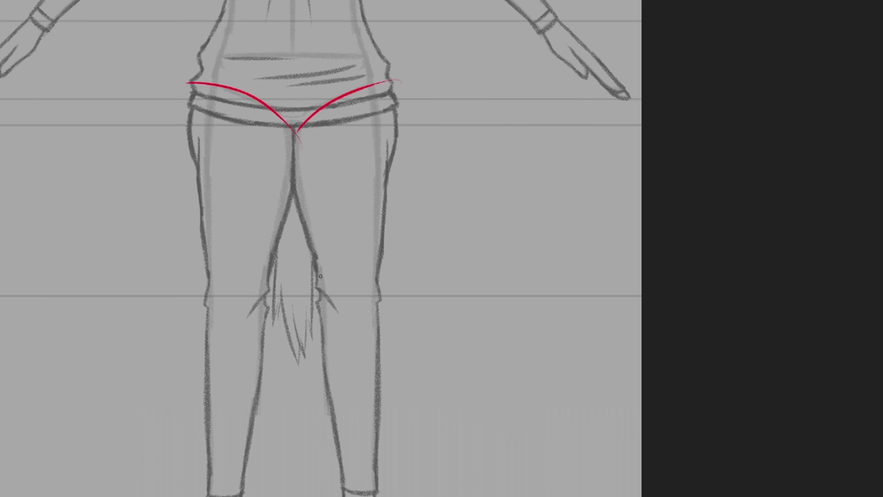
key("ctrl+z")
key("ctrl+z")
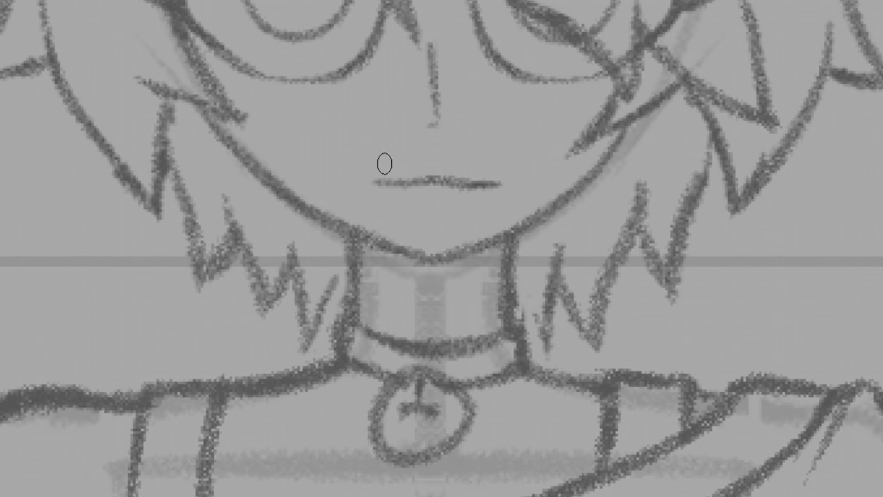
- Draw two red curves under one eye and concentric red ovals around the mouth on the face sketch
mouse_move(373, 161)
left_mouse_down()
mouse_move(523, 193)
mouse_move(419, 166)
mouse_move(380, 167)
mouse_move(417, 213)
mouse_move(438, 163)
mouse_move(356, 262)
left_mouse_up()
key("ctrl+z")
mouse_move(367, 125)
left_mouse_down()
mouse_move(390, 174)
mouse_move(560, 189)
left_mouse_up()
key("ctrl+z")
mouse_move(388, 115)
left_mouse_down()
mouse_move(378, 169)
mouse_move(557, 220)
left_mouse_up()
left_click_drag(364, 119, 559, 236)
mouse_move(286, 180)
left_mouse_down()
mouse_move(442, 215)
mouse_move(243, 181)
mouse_move(395, 149)
mouse_move(277, 189)
mouse_move(416, 168)
mouse_move(324, 173)
left_mouse_up()
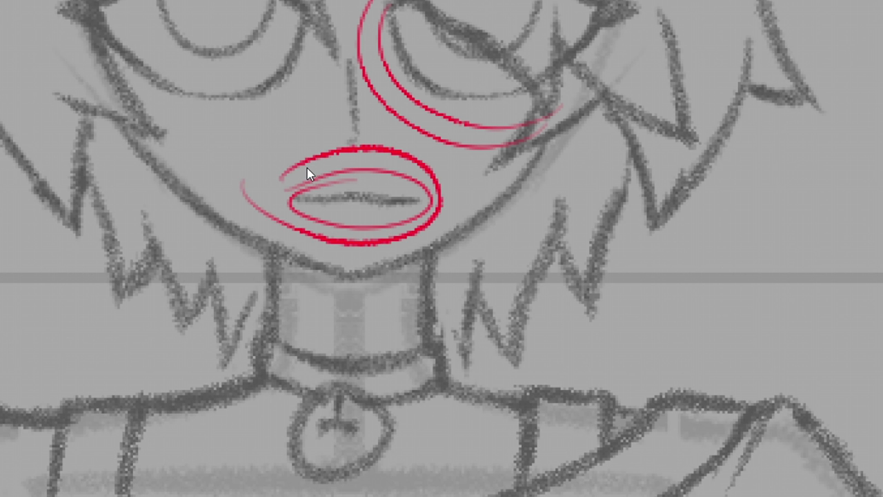
- Redraw the outermost mouth oval and add a smaller red oval inside the others, close around the lips
key("ctrl+z")
key("ctrl+z")
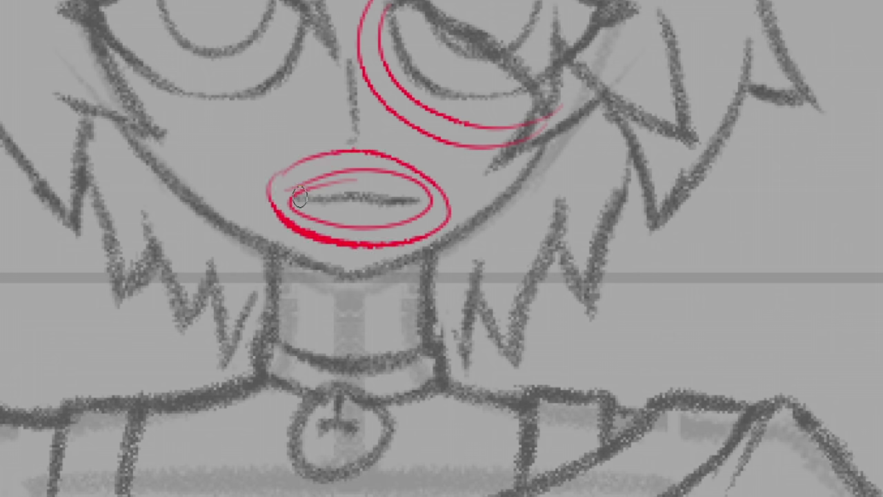
mouse_move(343, 216)
left_mouse_down()
mouse_move(374, 227)
mouse_move(351, 203)
mouse_move(387, 181)
mouse_move(368, 207)
left_mouse_up()
key("ctrl+z")
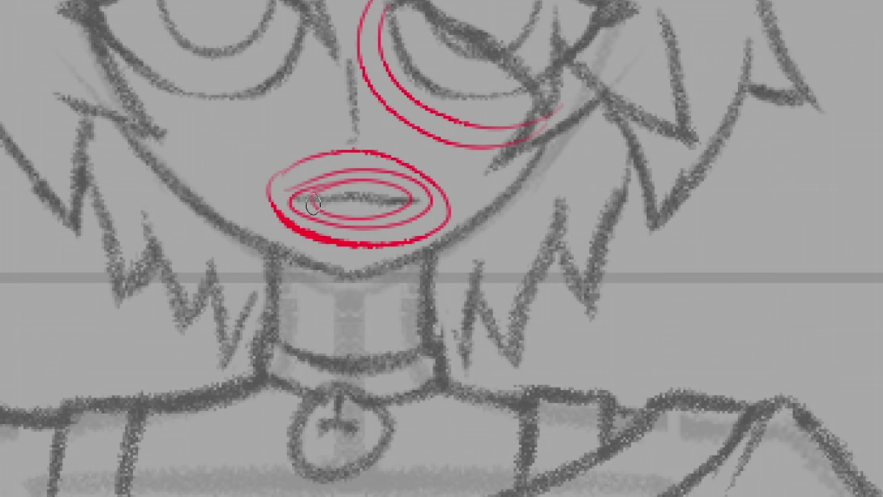
middle_click_drag(342, 140, 336, 179)
middle_click_drag(373, 258, 416, 230)
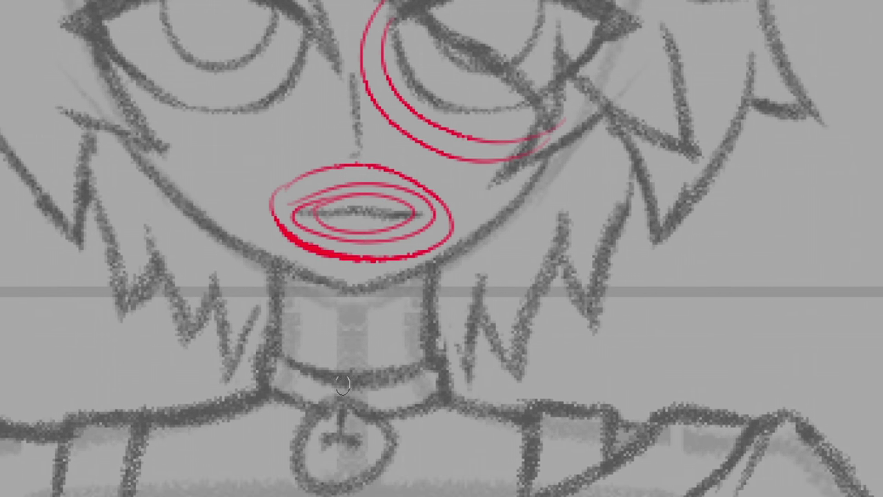
- Try enlarging the lassoed inner mouth ovals with a free transform
scroll(311, 339, "down", 2)
scroll(351, 221, "up", 2)
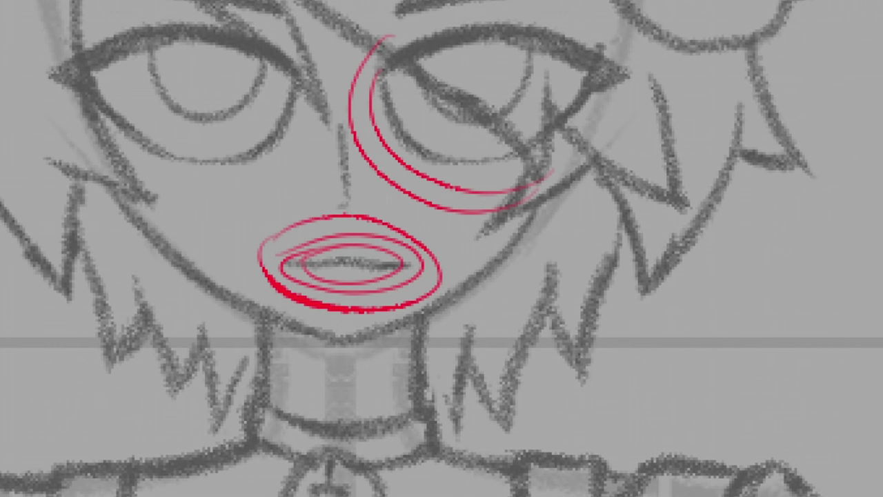
scroll(350, 372, "up", 2)
left_click_drag(302, 253, 367, 162)
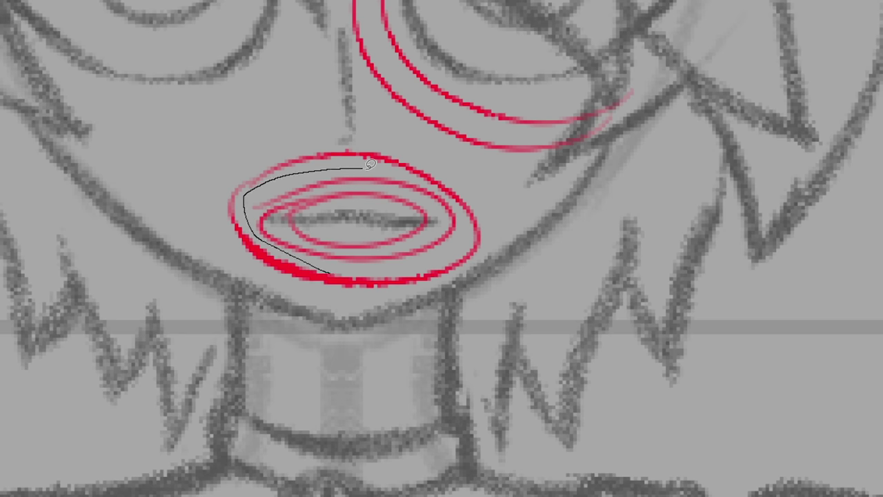
mouse_move(452, 211)
left_mouse_down()
mouse_move(450, 220)
mouse_move(474, 222)
mouse_move(453, 221)
mouse_move(470, 215)
left_mouse_up()
left_click(401, 298)
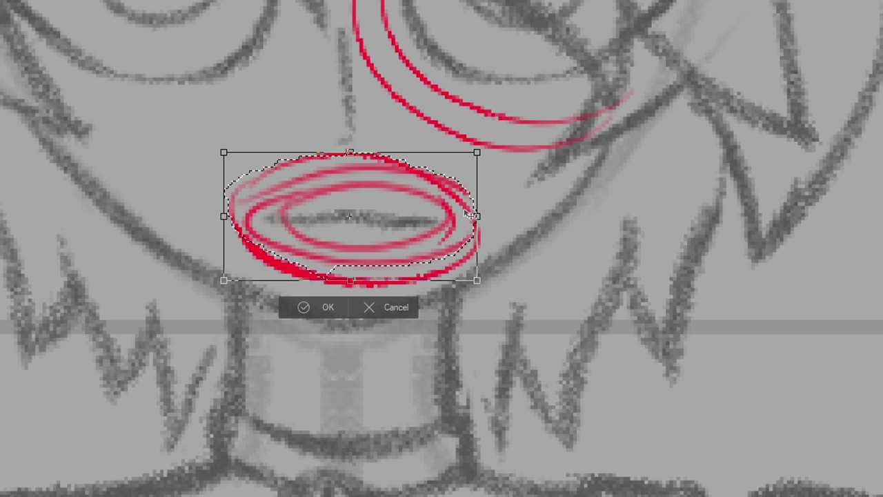
left_click(401, 308)
left_click(216, 296)
- Draw a red grid of three roughly horizontal and three roughly vertical lines in the empty area beside the face
scroll(289, 287, "down", 2)
left_click_drag(479, 185, 585, 216)
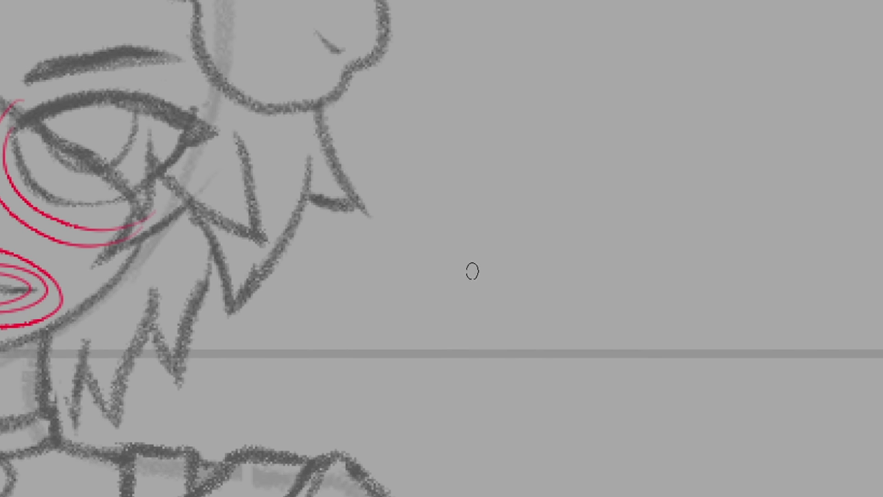
left_click_drag(454, 298, 691, 269)
left_click_drag(447, 23, 752, 30)
left_click_drag(468, 166, 763, 144)
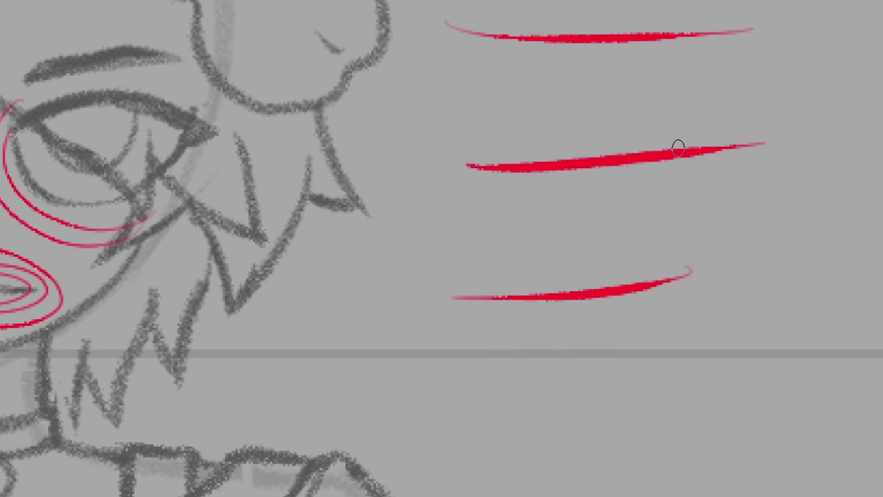
left_click_drag(464, 34, 611, 361)
key("ctrl+z")
left_click_drag(445, 22, 522, 327)
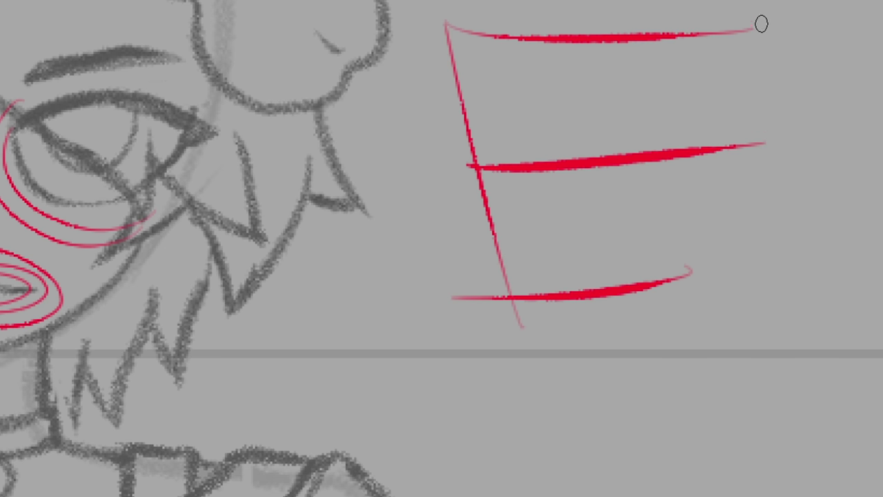
left_click_drag(742, 4, 750, 318)
left_click_drag(583, 10, 623, 348)
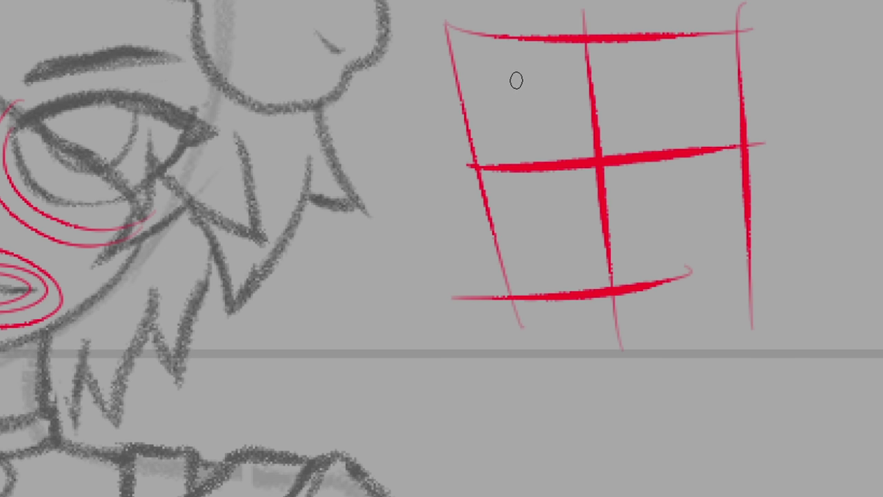
- Lasso the lower half of the grid, distort it narrower toward the bottom, and move it up against the middle line
left_click_drag(572, 186, 413, 180)
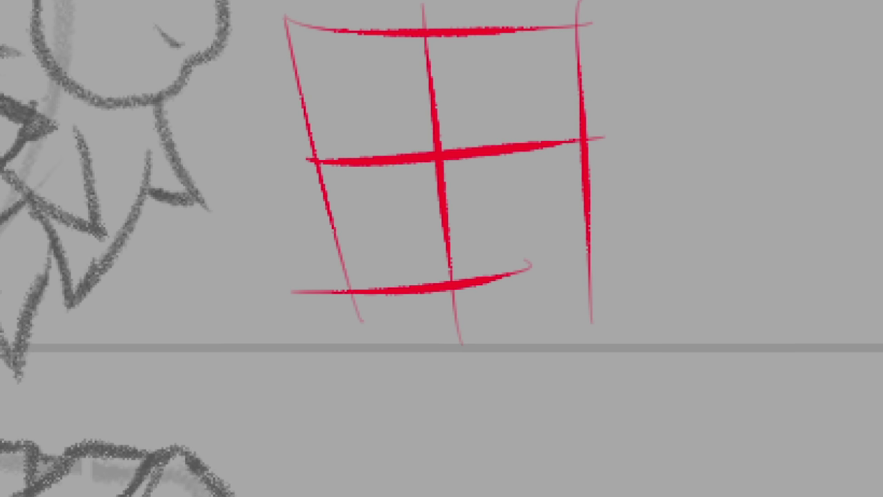
mouse_move(250, 81)
left_mouse_down()
mouse_move(642, 298)
mouse_move(594, 155)
mouse_move(335, 179)
left_mouse_up()
left_click(501, 422)
mouse_move(322, 388)
left_mouse_down()
mouse_move(318, 399)
mouse_move(250, 393)
mouse_move(318, 381)
left_mouse_up()
left_click_drag(605, 399, 559, 382)
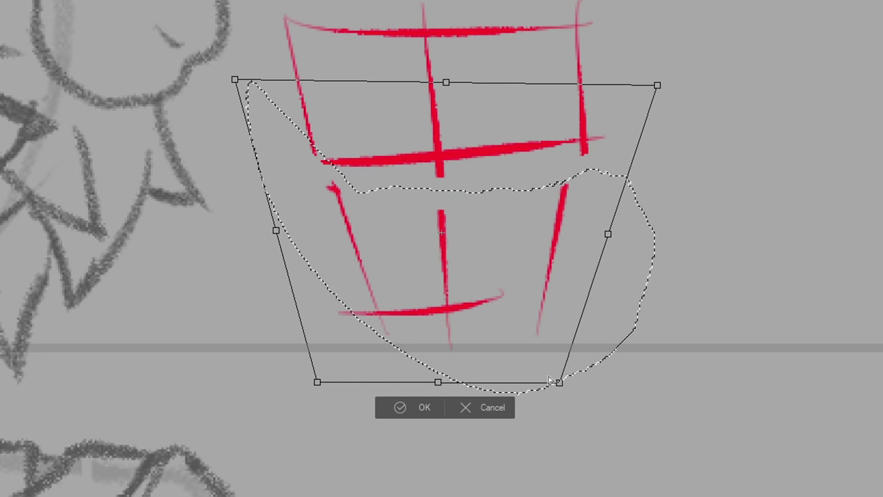
left_click_drag(449, 336, 456, 290)
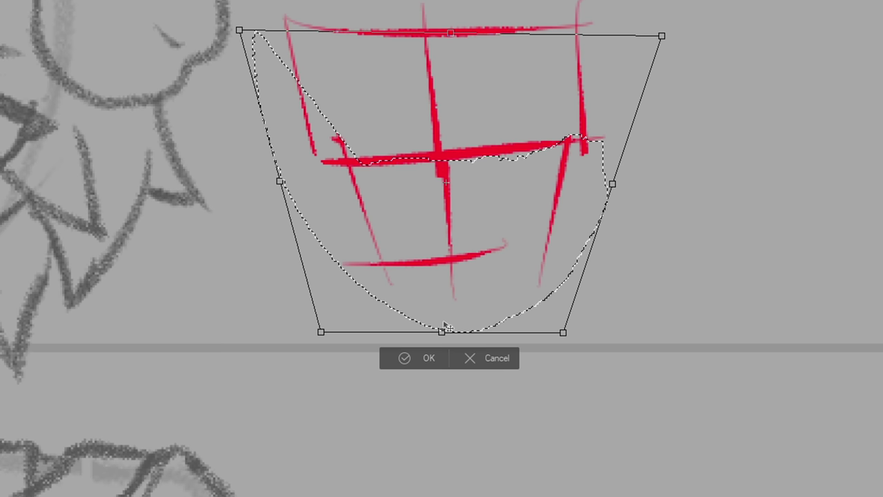
left_click(416, 359)
key("ctrl+d")
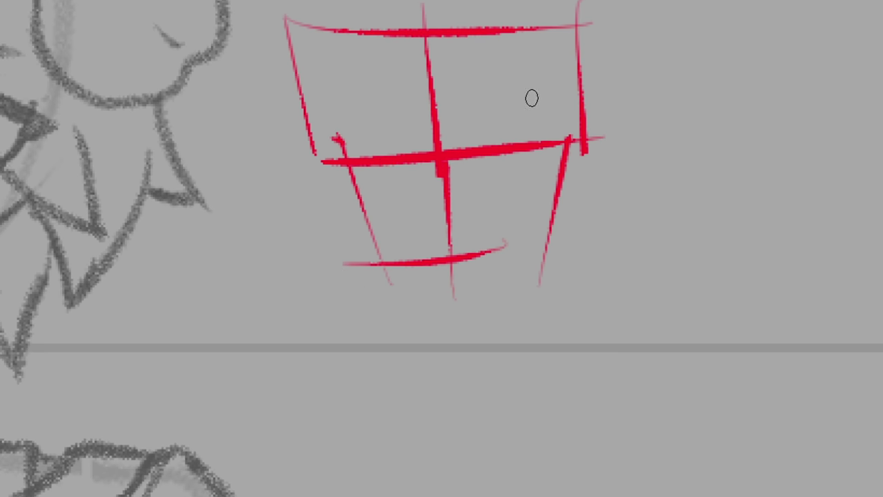
- Add thin red horizontal and vertical lines inside the grid beside the face, continuing one horizontal line past its outer edge
left_click_drag(430, 101, 548, 91)
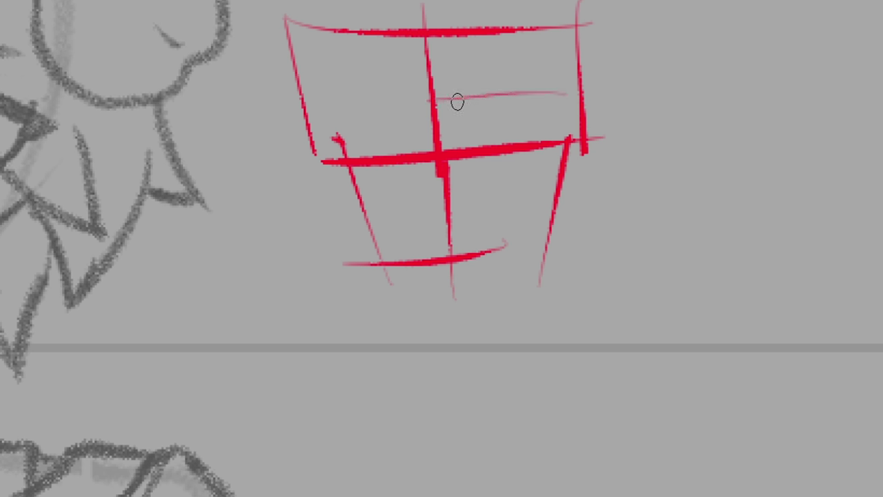
mouse_move(488, 27)
left_mouse_down()
mouse_move(493, 113)
mouse_move(528, 245)
mouse_move(504, 222)
mouse_move(507, 253)
left_mouse_up()
key("ctrl+z")
key("ctrl+z")
left_click_drag(451, 19, 474, 250)
left_click_drag(537, 20, 555, 242)
left_click_drag(467, 136, 578, 123)
key("ctrl+z")
left_click_drag(439, 148, 288, 154)
left_click_drag(442, 96, 401, 99)
left_click_drag(348, 102, 256, 131)
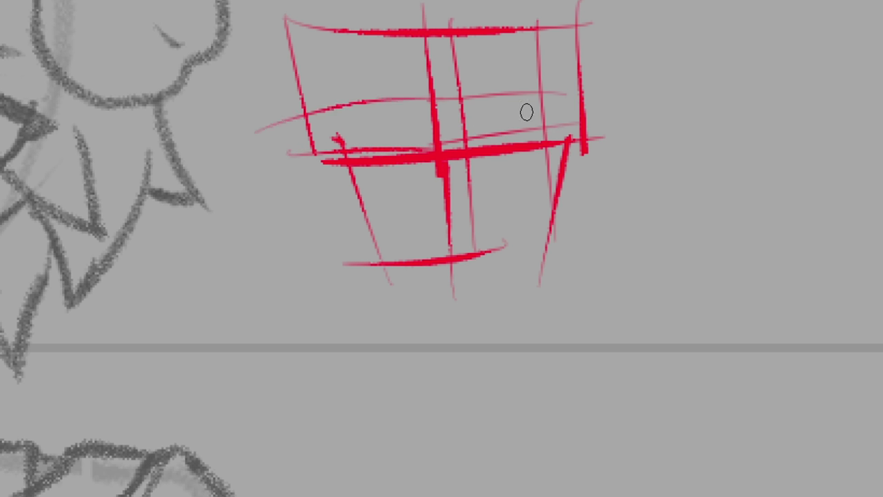
- Divide the red band curving around the inner and lower eye with short cross strokes at regular intervals
middle_click_drag(387, 182, 608, 154)
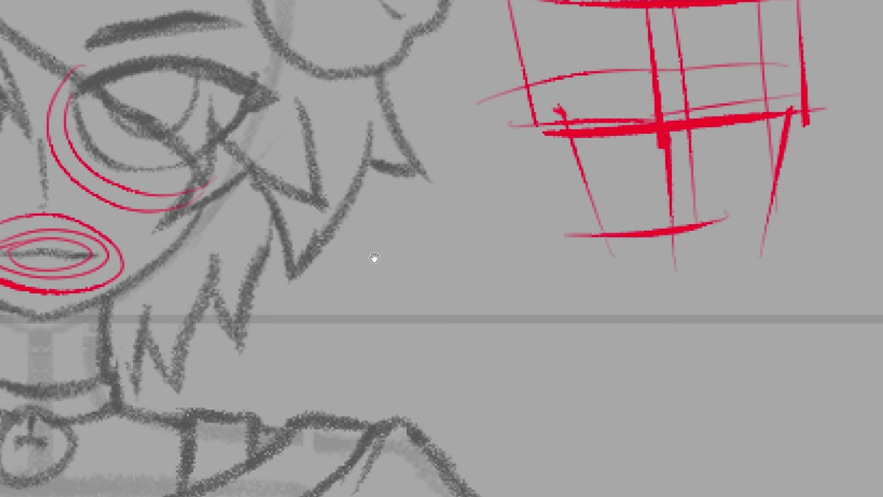
mouse_move(329, 279)
left_mouse_down()
mouse_move(451, 298)
mouse_move(444, 349)
left_mouse_up()
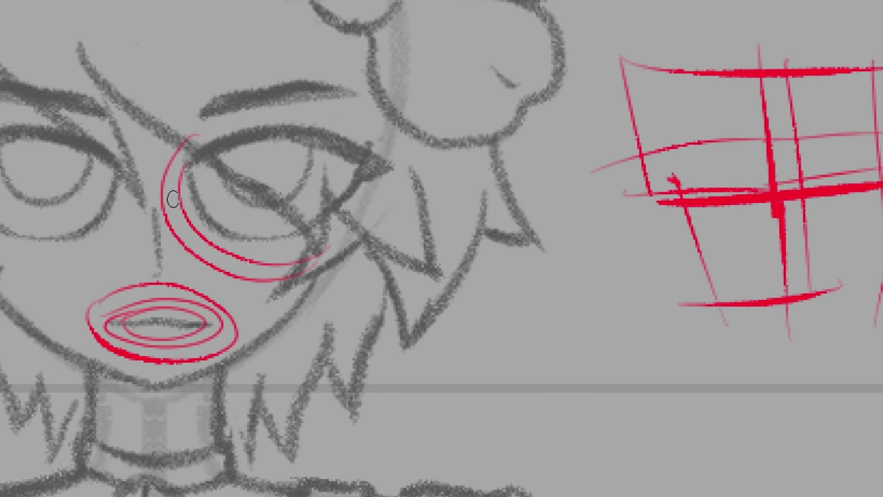
left_click_drag(181, 168, 172, 207)
mouse_move(202, 243)
left_mouse_down()
mouse_move(199, 254)
mouse_move(246, 280)
left_mouse_up()
left_click_drag(293, 264, 291, 277)
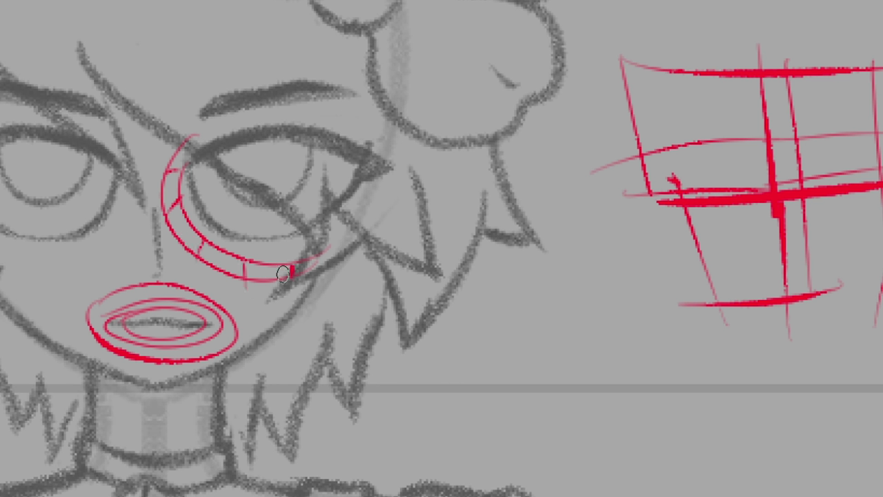
- Draw short red strokes across the mouth rings above, below and beside the lips to divide them into faces
left_click_drag(164, 284, 164, 298)
left_click_drag(166, 344, 165, 362)
mouse_move(188, 302)
left_mouse_down()
mouse_move(194, 295)
mouse_move(220, 314)
mouse_move(223, 348)
mouse_move(191, 359)
left_mouse_up()
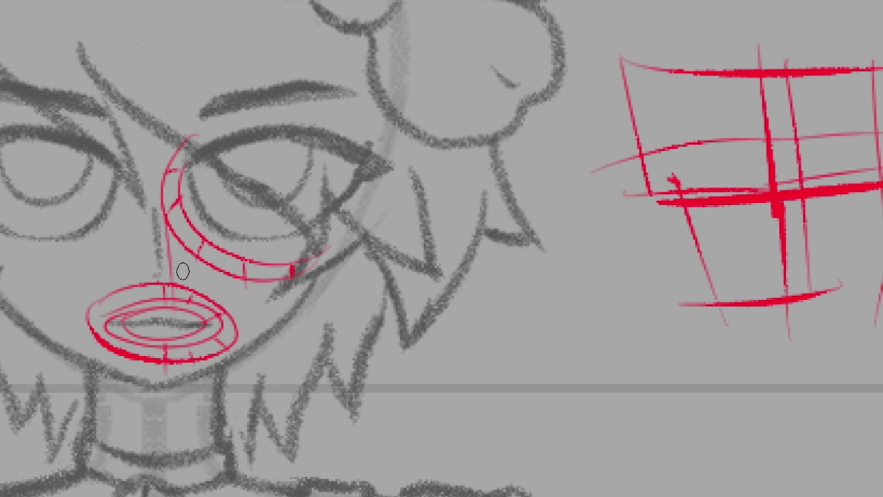
- Connect the red eye band to the mouth rings with lines across the cheek, and undo the surplus strokes
left_click_drag(164, 215, 166, 294)
left_click_drag(196, 254, 194, 287)
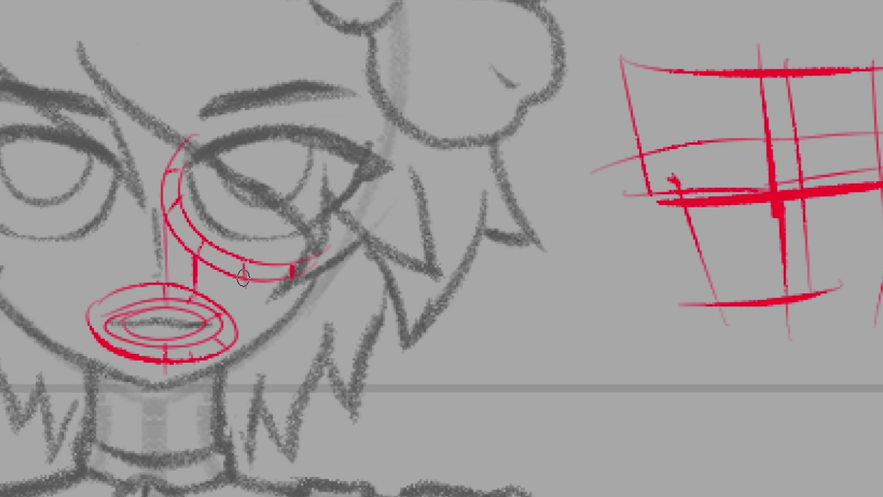
left_click_drag(244, 265, 244, 278)
mouse_move(241, 283)
left_mouse_down()
mouse_move(226, 312)
mouse_move(237, 364)
left_mouse_up()
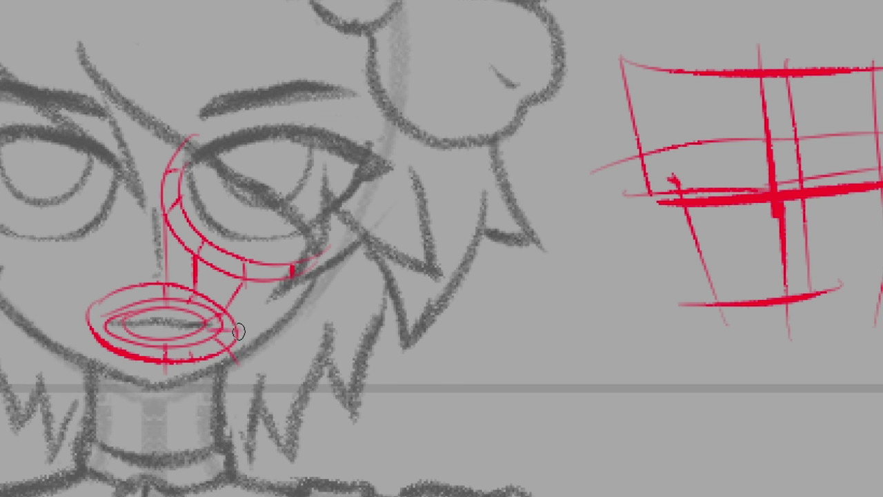
left_click_drag(240, 330, 276, 328)
left_click_drag(284, 270, 278, 324)
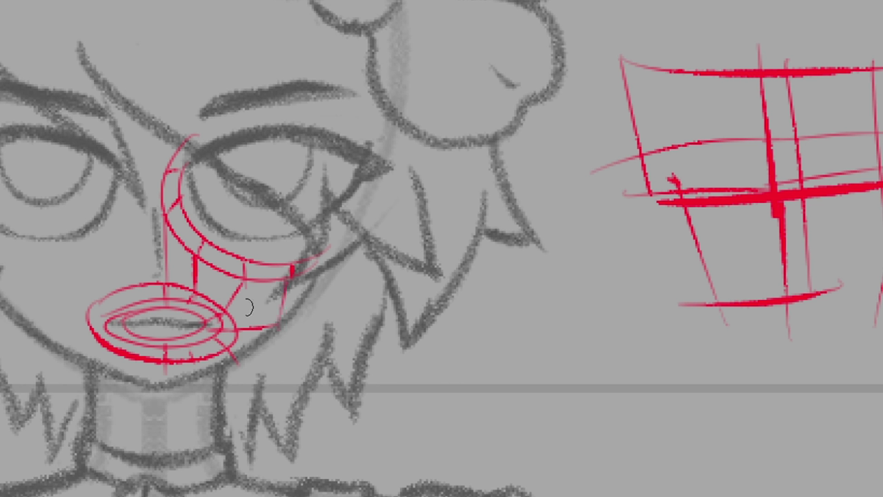
mouse_move(231, 298)
left_mouse_down()
mouse_move(291, 277)
mouse_move(272, 326)
mouse_move(223, 318)
left_mouse_up()
key("ctrl+z")
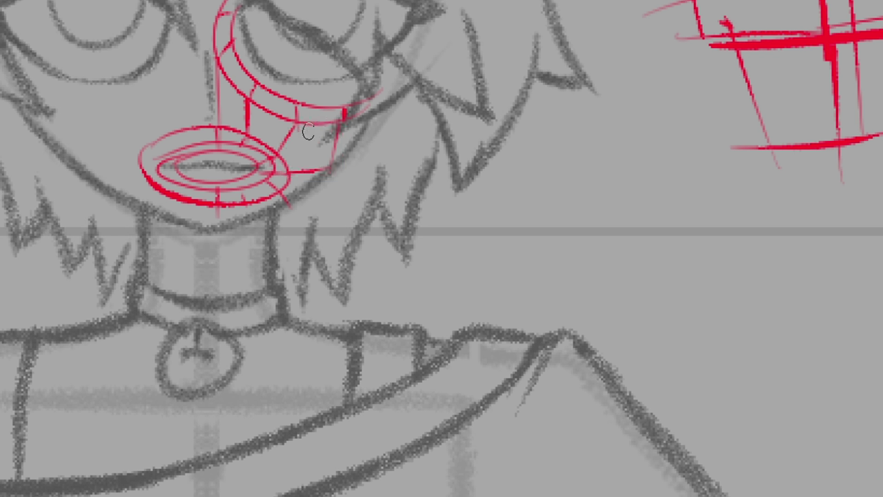
mouse_move(318, 109)
left_mouse_down()
mouse_move(321, 136)
mouse_move(295, 165)
left_mouse_up()
key("ctrl+z")
key("ctrl+z")
- Examine the red edge lines sketched on the face, elbow, hips and leg of the full-body reference drawing
scroll(394, 48, "down", 10)
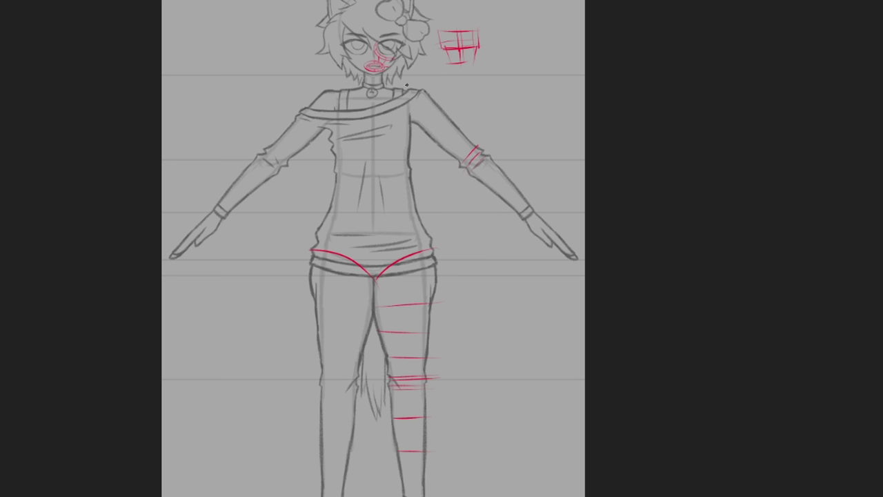
scroll(366, 61, "up", 6)
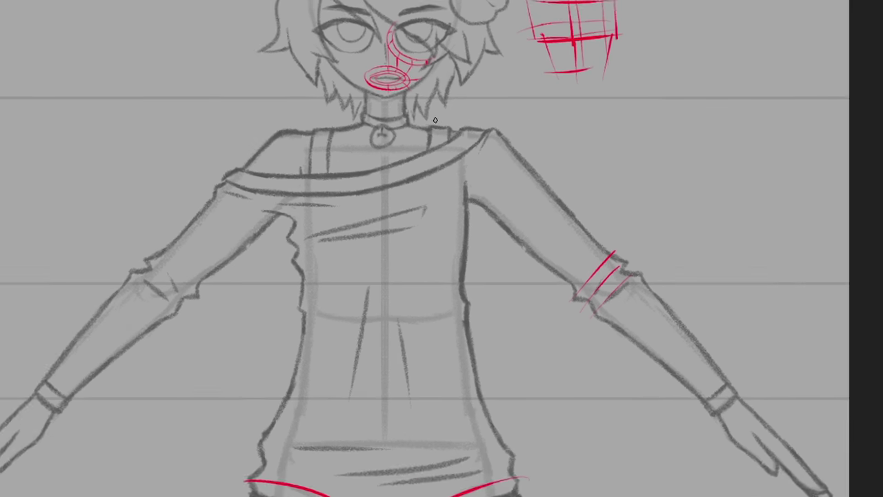
scroll(352, 75, "down", 4)
middle_click_drag(434, 483, 325, 306)
scroll(326, 307, "up", 5)
middle_click_drag(385, 3, 338, 67)
scroll(338, 67, "down", 4)
scroll(347, 430, "down", 4)
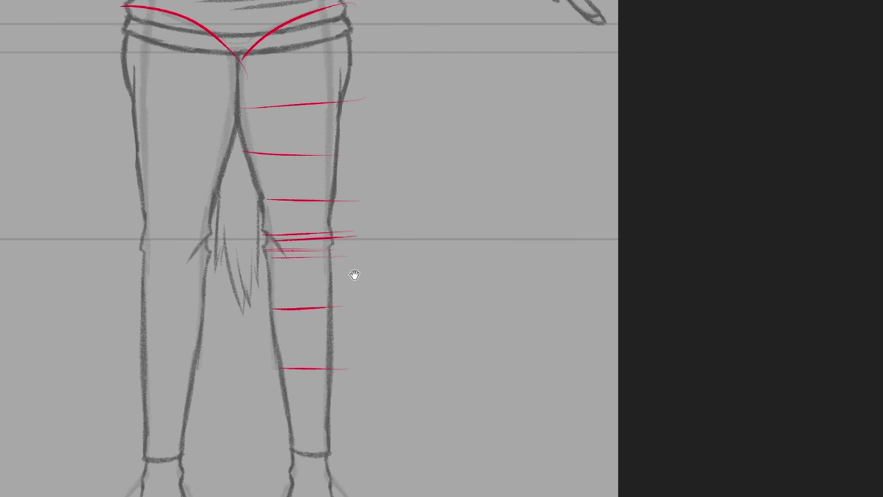
scroll(318, 250, "up", 2)
middle_click_drag(386, 136, 371, 443)
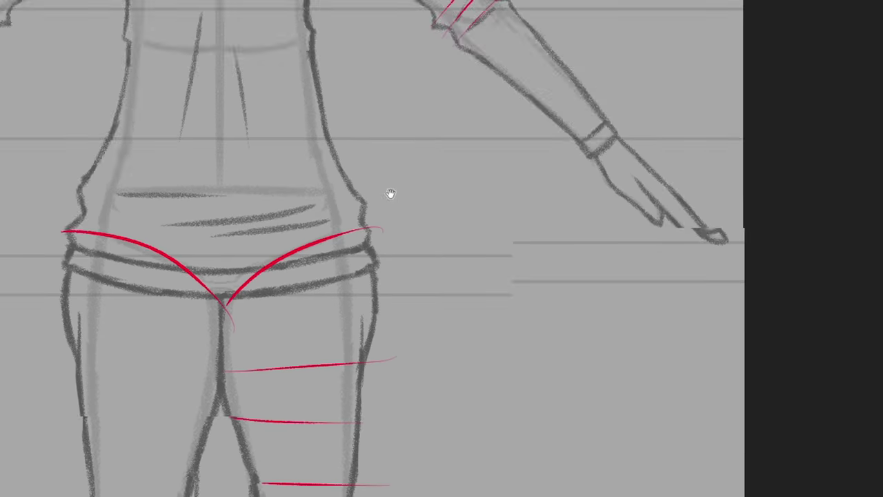
middle_click_drag(391, 195, 373, 412)
middle_click_drag(370, 308, 489, 363)
scroll(489, 363, "down", 4)
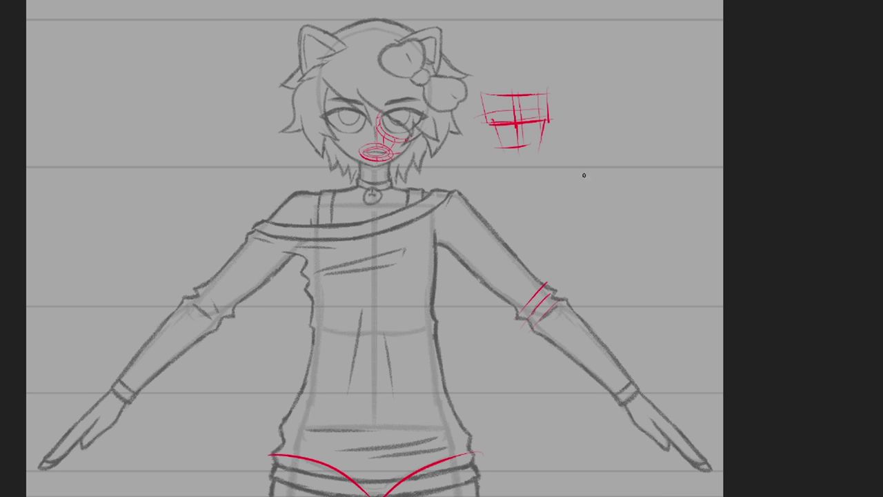
mouse_move(654, 248)
middle_mouse_down()
mouse_move(587, 172)
mouse_move(669, 220)
middle_mouse_up()
middle_click_drag(412, 455, 385, 322)
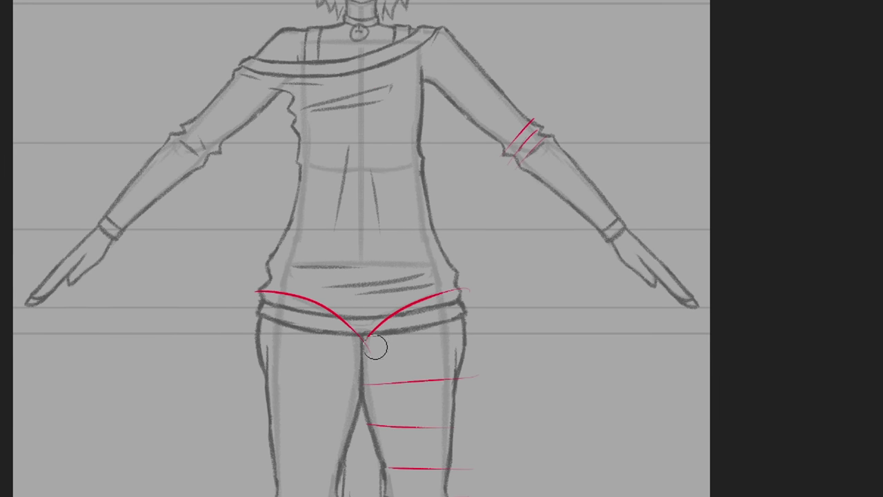
- Erase the two red curves running from the hips down to the crotch
mouse_move(252, 294)
left_mouse_down()
mouse_move(374, 333)
mouse_move(452, 293)
left_mouse_up()
key("p")
left_click_drag(368, 337, 303, 277)
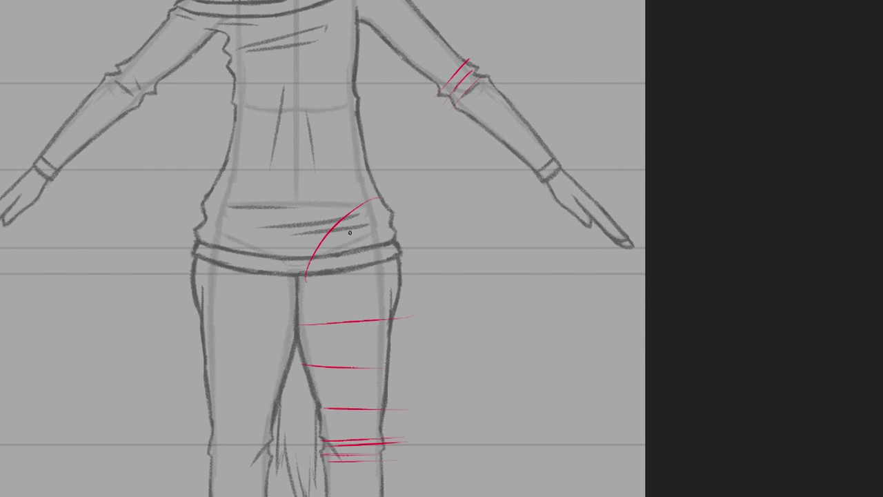
- Undo the steep hip curve and redraw a flatter red curve from the crotch up to the outer hip
mouse_move(306, 279)
left_mouse_down()
mouse_move(382, 198)
mouse_move(312, 288)
mouse_move(360, 224)
left_mouse_up()
key("ctrl+z")
key("ctrl+z")
left_click_drag(303, 274, 422, 227)
key("ctrl+z")
left_click_drag(298, 277, 412, 219)
scroll(278, 226, "up", 2)
left_click_drag(279, 228, 339, 189)
scroll(566, 337, "down", 4)
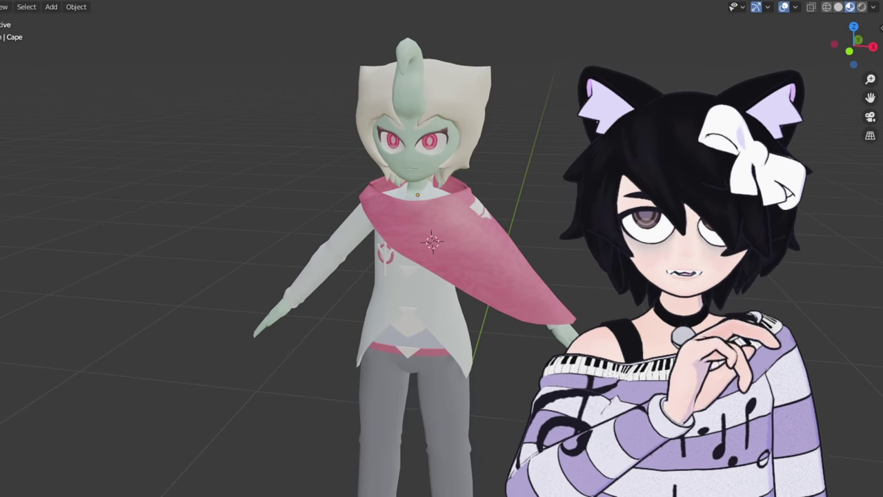
- Select the head and body mesh of the caped character and open it in Edit Mode with edge selection
middle_click_drag(607, 215, 555, 208)
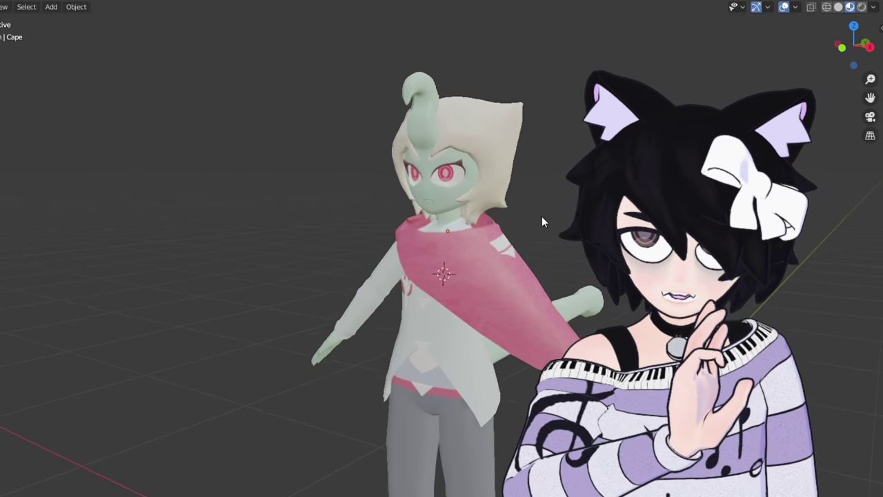
scroll(467, 228, "up", 3)
left_click(482, 193)
middle_click_drag(533, 205, 561, 460, "shift")
key("Tab")
key("2")
left_click(534, 217)
- Examine the mesh topology inside the head and around the eyes, mouth and neck of the caped character
scroll(534, 218, "up", 6)
middle_click_drag(561, 459, 476, 352)
scroll(493, 360, "up", 5)
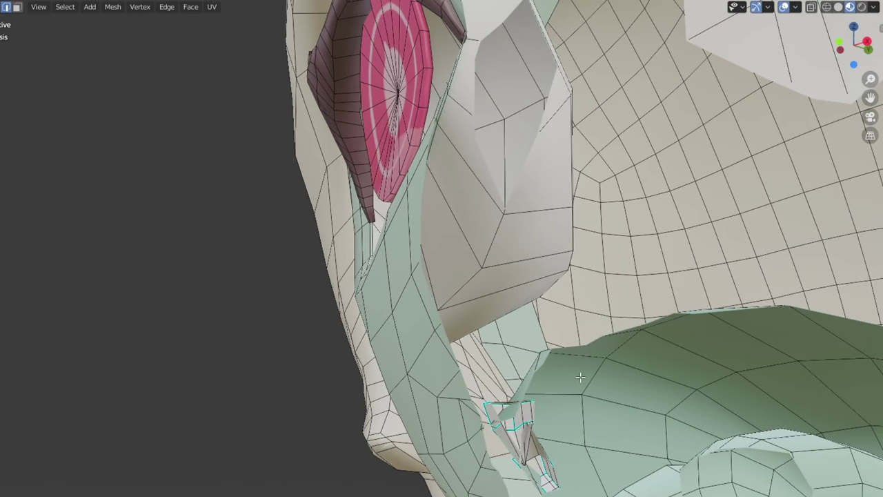
scroll(579, 375, "down", 1)
middle_click_drag(578, 375, 462, 322, "shift")
scroll(461, 322, "up", 1)
scroll(463, 322, "down", 8)
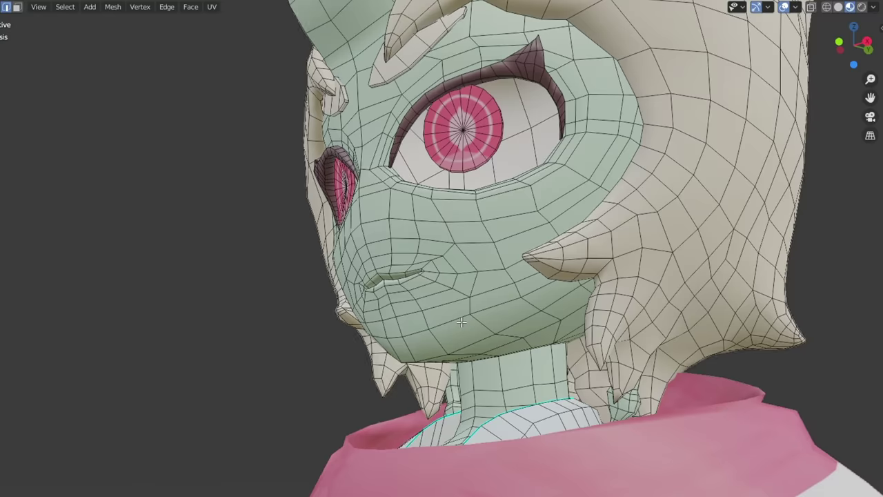
middle_click_drag(556, 385, 500, 324, "shift")
scroll(500, 324, "down", 3)
scroll(499, 324, "down", 2)
middle_click_drag(592, 429, 526, 407, "shift")
middle_click_drag(399, 336, 619, 324)
scroll(619, 323, "down", 2)
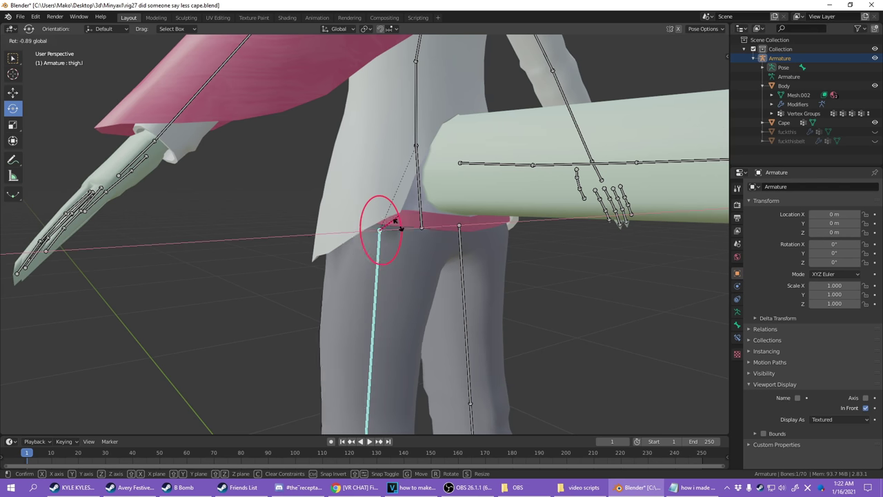
left_click_drag(828, 357, 839, 357)
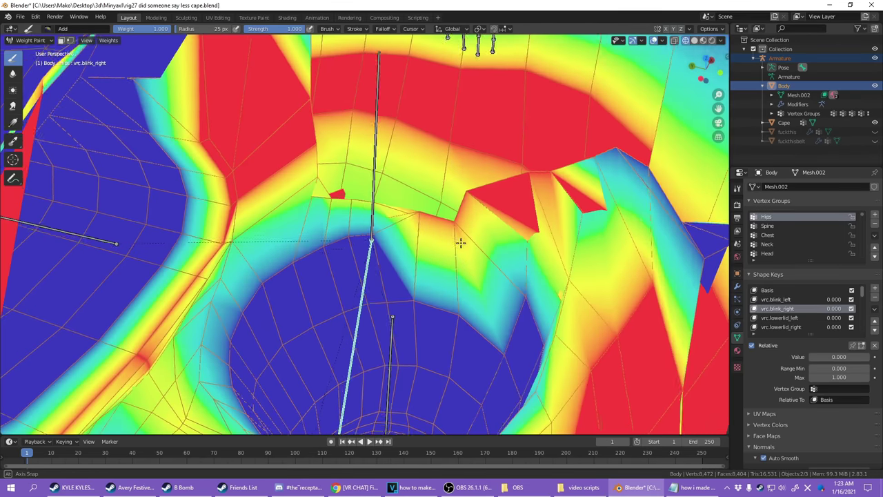
mouse_move(461, 242)
middle_mouse_down()
mouse_move(489, 229)
mouse_move(414, 306)
middle_mouse_up()
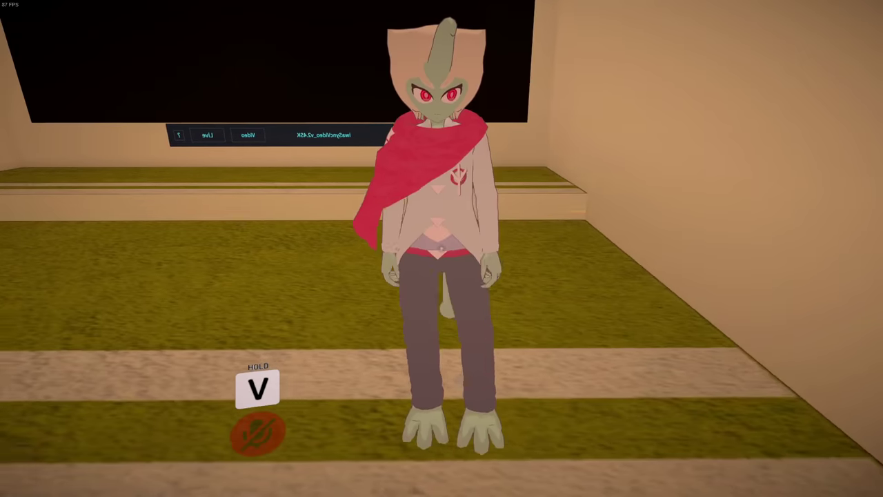
key("a")
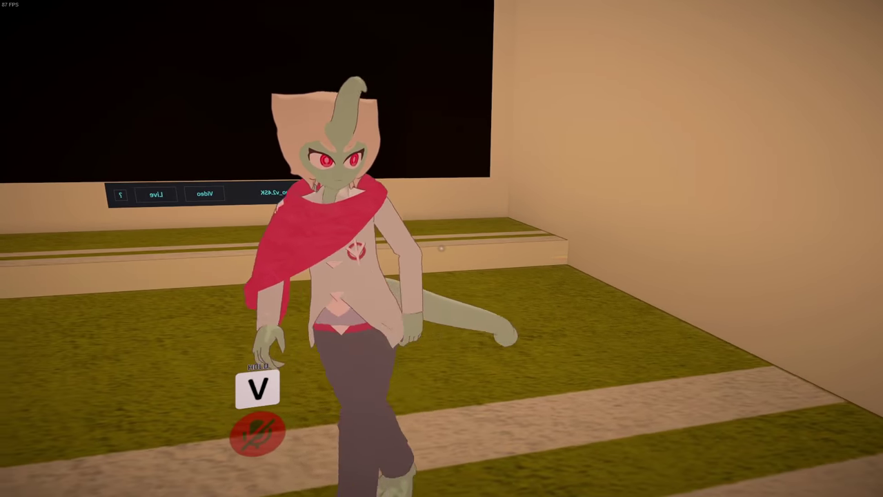
key("d")
key("a")
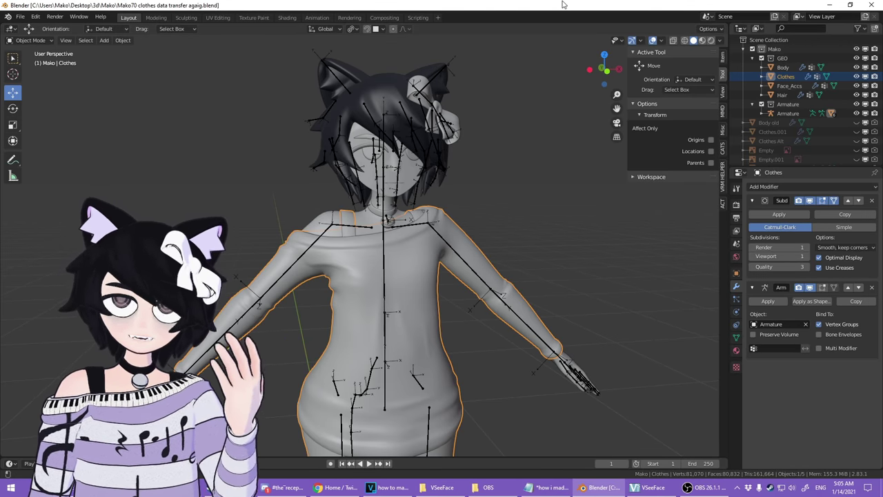
- Hide the Clothes object and set the Body object to flat shading
scroll(558, 183, "up", 3)
scroll(477, 270, "down", 2)
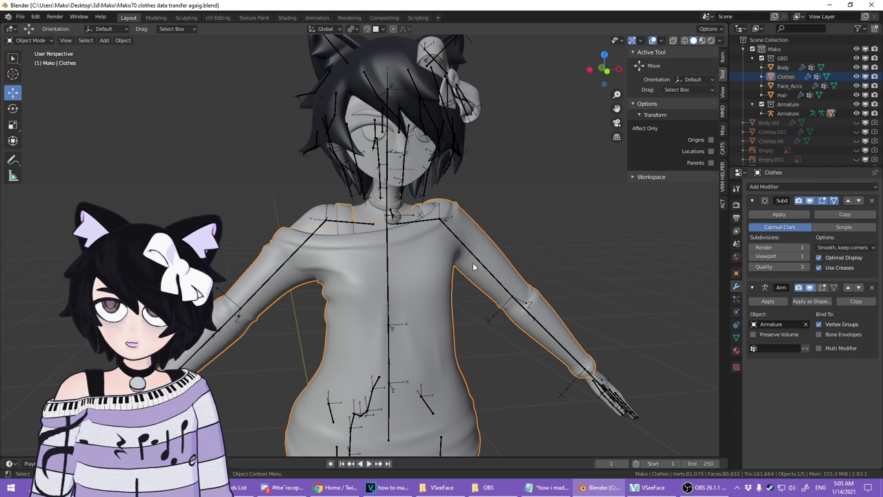
left_click(856, 76)
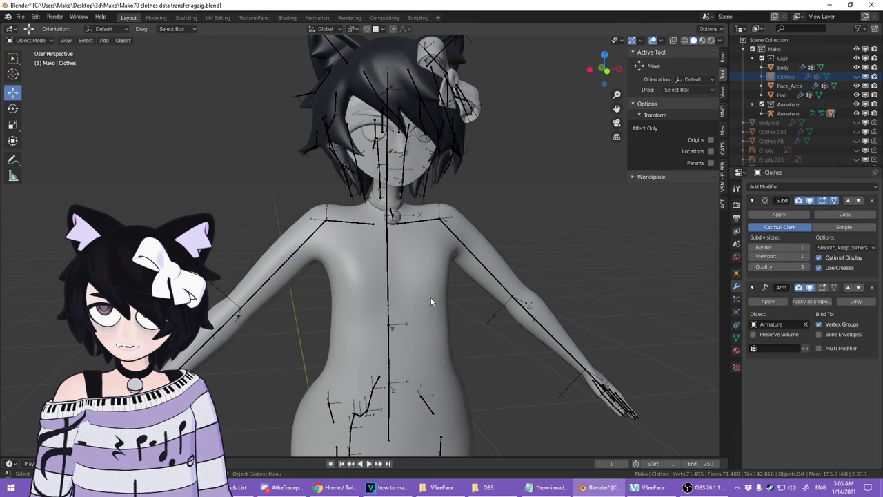
left_click(421, 277)
scroll(422, 278, "up", 3)
right_click(457, 277)
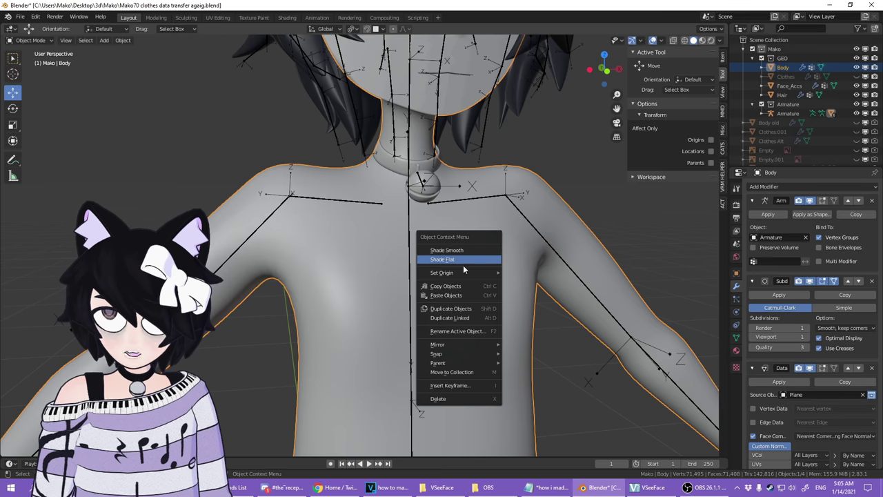
left_click(462, 258)
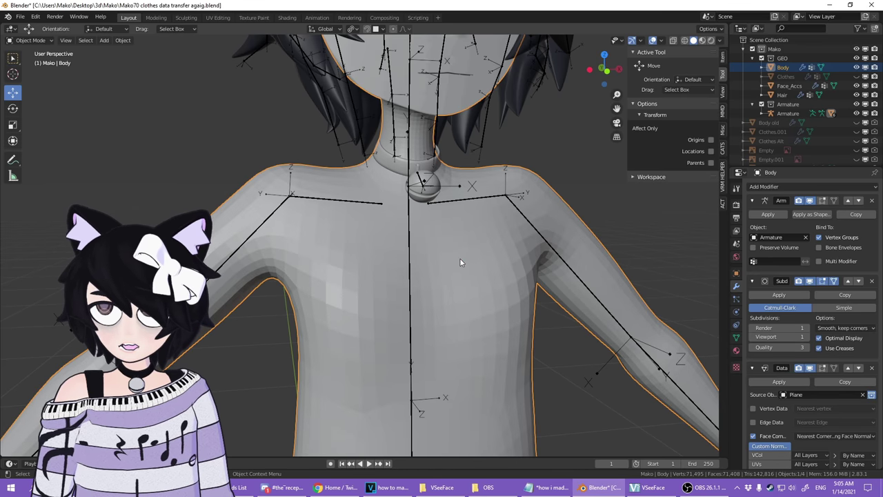
- Turn off the viewport display of the body's Subdivision modifier and hide the armature
left_click(810, 281)
middle_click_drag(524, 336, 412, 267)
left_click(857, 113)
middle_click_drag(417, 260, 407, 228)
- Turn off the viewport display of the body's Data Transfer modifier, toggling it once more to compare the face shading
left_click(810, 368)
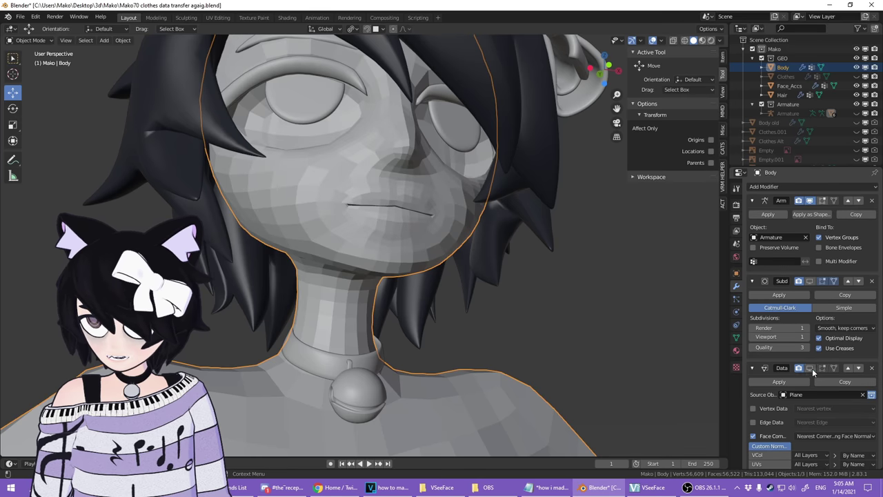
mouse_move(475, 254)
middle_mouse_down()
mouse_move(457, 233)
mouse_move(558, 247)
middle_mouse_up()
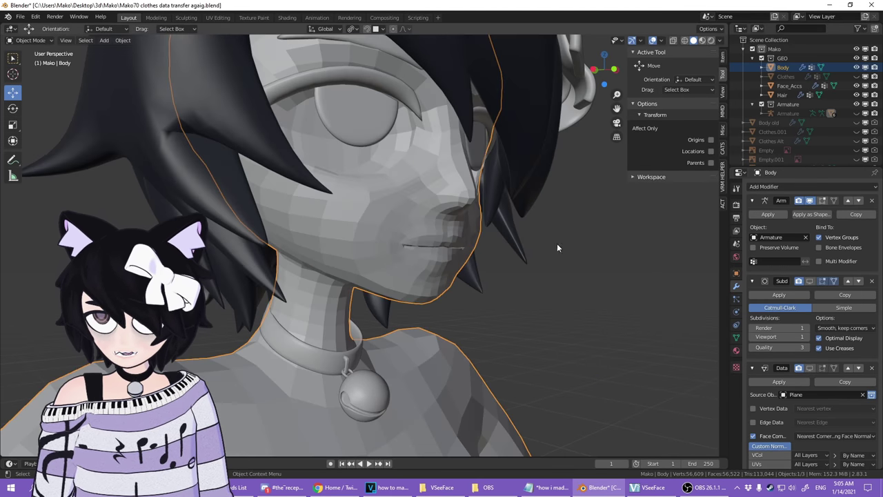
left_click(810, 369)
left_click(810, 369)
scroll(561, 274, "down", 5)
middle_click_drag(560, 275, 565, 247)
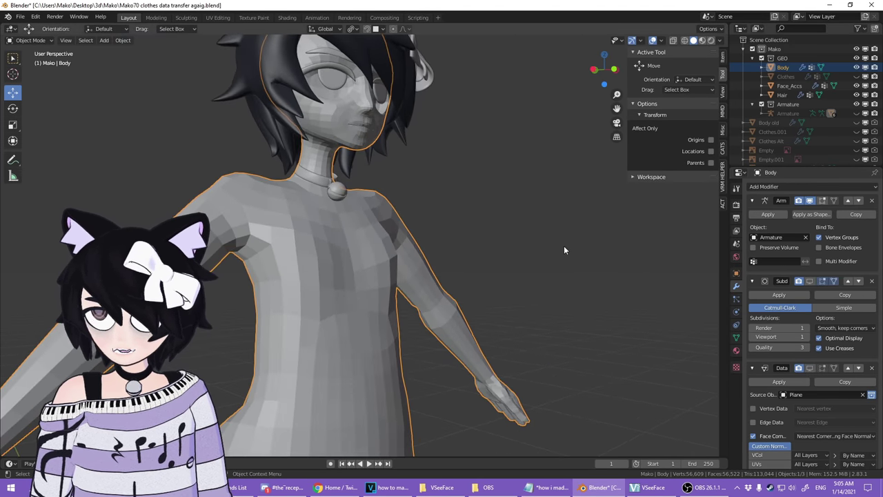
- Enter Edit Mode on the Body mesh and examine the edge flow of the face, neck, elbow and knees
key("Tab")
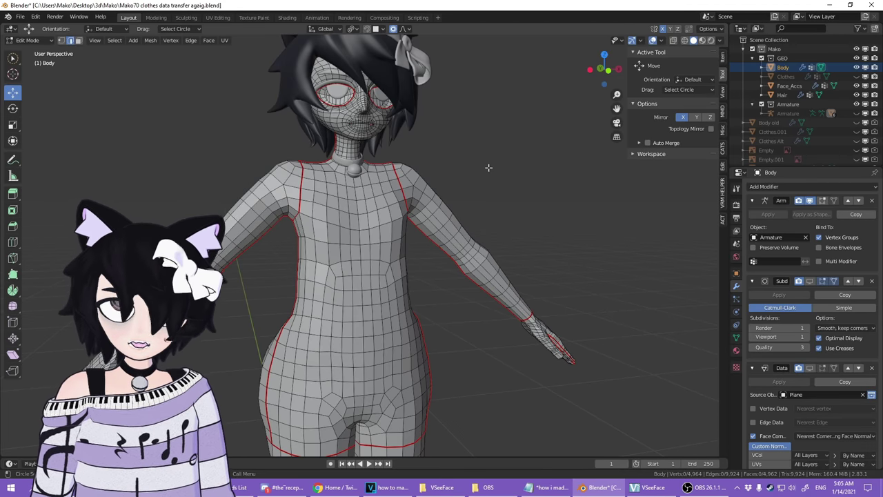
scroll(275, 175, "up", 8)
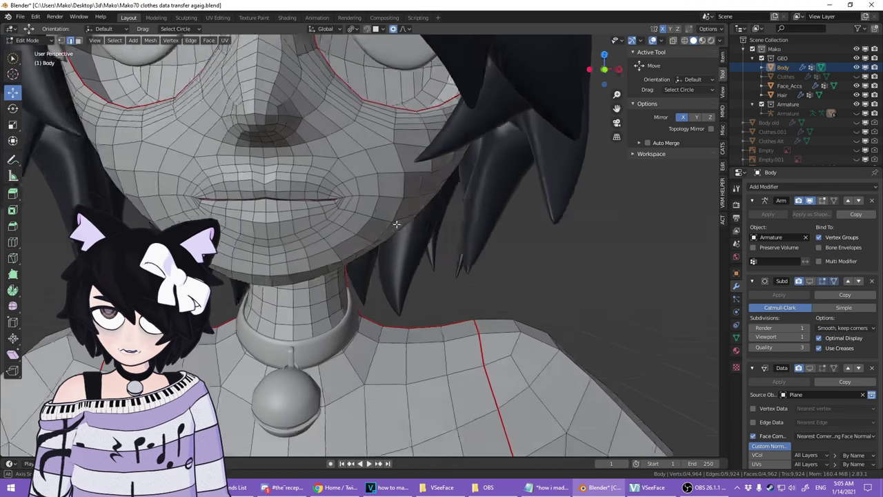
middle_click_drag(311, 174, 378, 206, "shift")
middle_click_drag(369, 113, 356, 198, "shift")
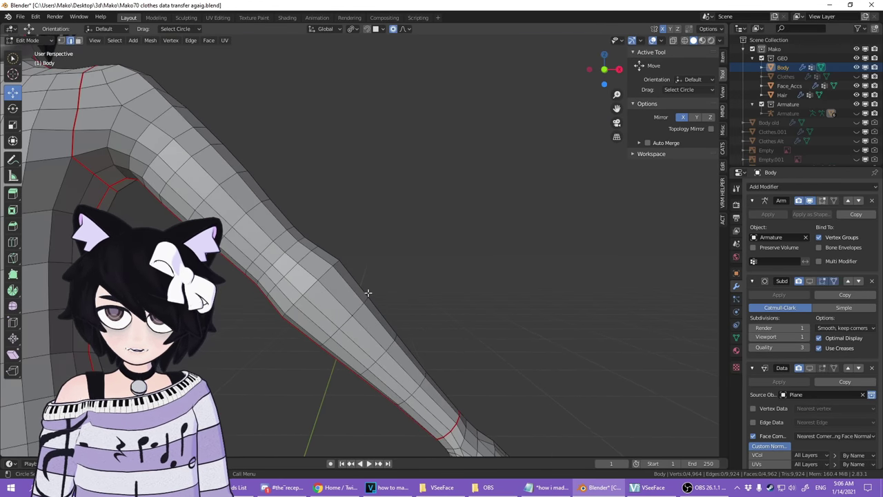
middle_click_drag(368, 294, 382, 262)
scroll(382, 263, "up", 3)
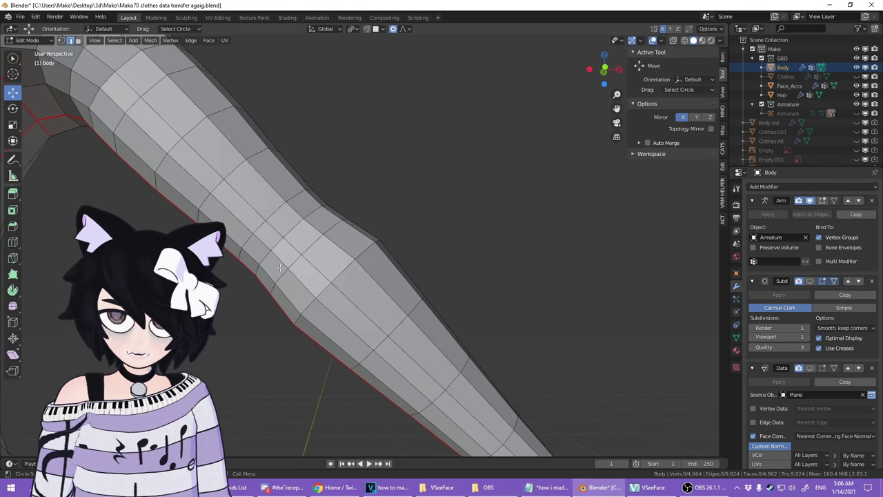
scroll(280, 268, "down", 3)
middle_click_drag(305, 312, 422, 90, "shift")
scroll(422, 138, "down", 3)
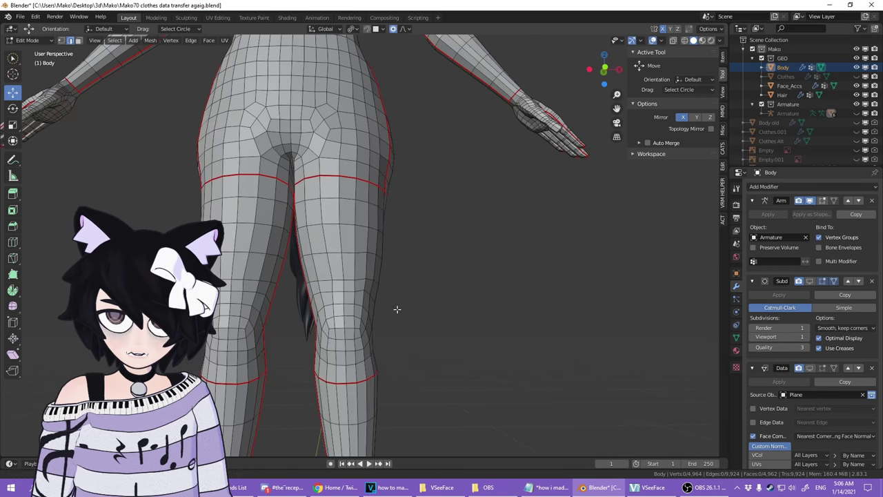
scroll(396, 309, "up", 4)
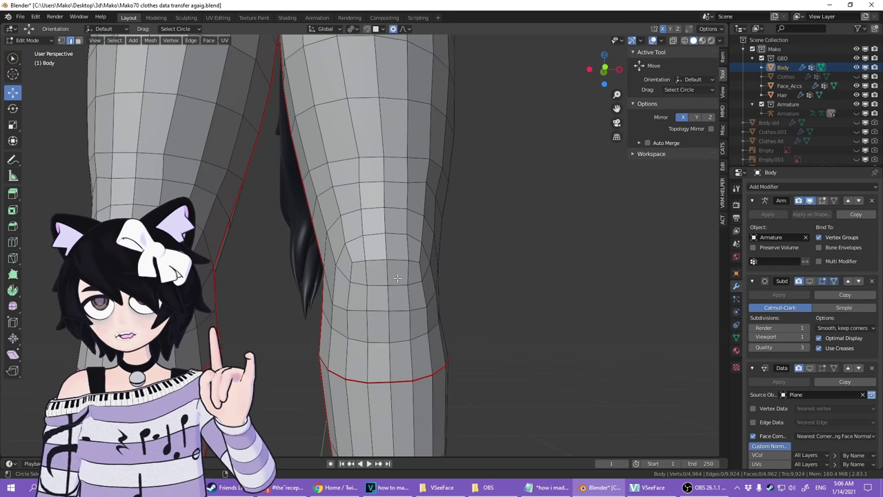
scroll(396, 276, "down", 5)
middle_click_drag(501, 256, 514, 269)
scroll(476, 276, "down", 4)
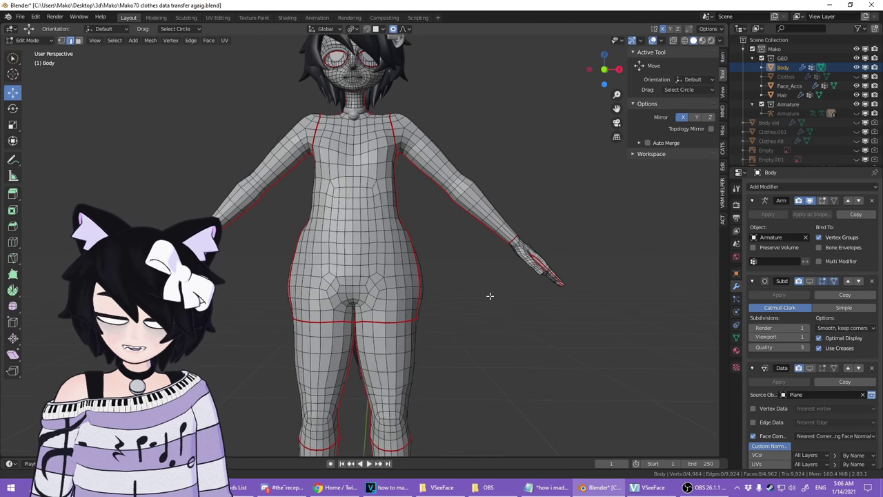
- In face selection mode, select the face loop that frames the abdomen from below the chest down to the crotch
scroll(479, 296, "up", 5)
middle_click_drag(388, 439, 392, 293, "shift")
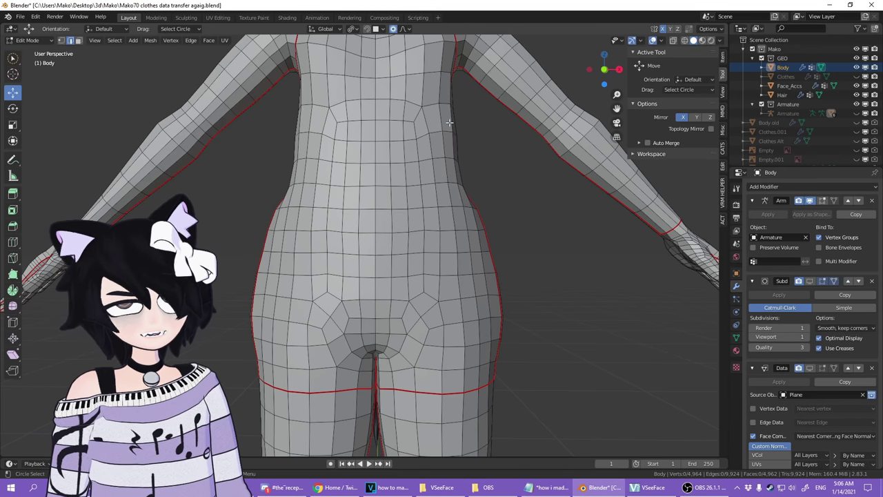
scroll(442, 228, "up", 3)
middle_click_drag(521, 219, 504, 222)
key("3")
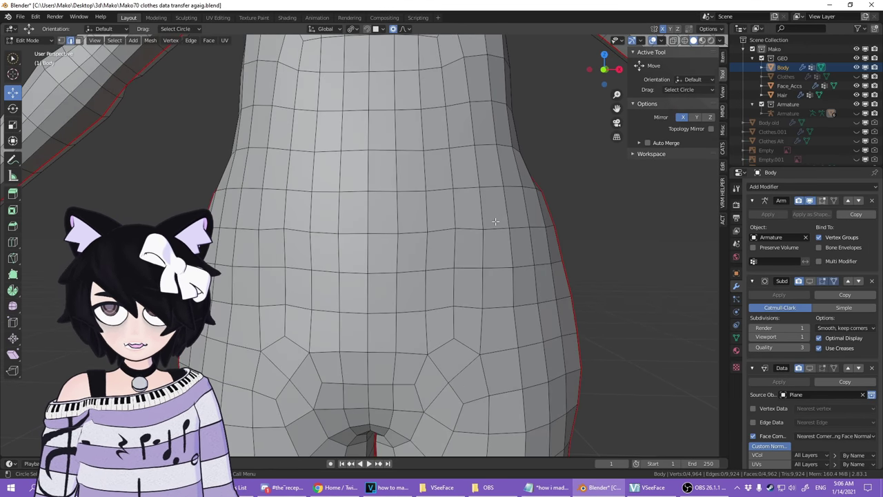
scroll(456, 180, "down", 3)
left_click(404, 121, "alt")
scroll(474, 214, "down", 1)
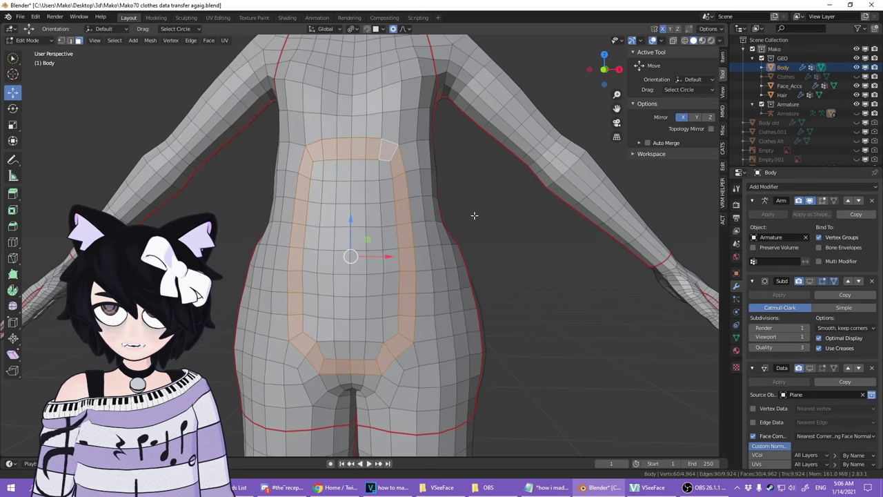
scroll(464, 264, "up", 2)
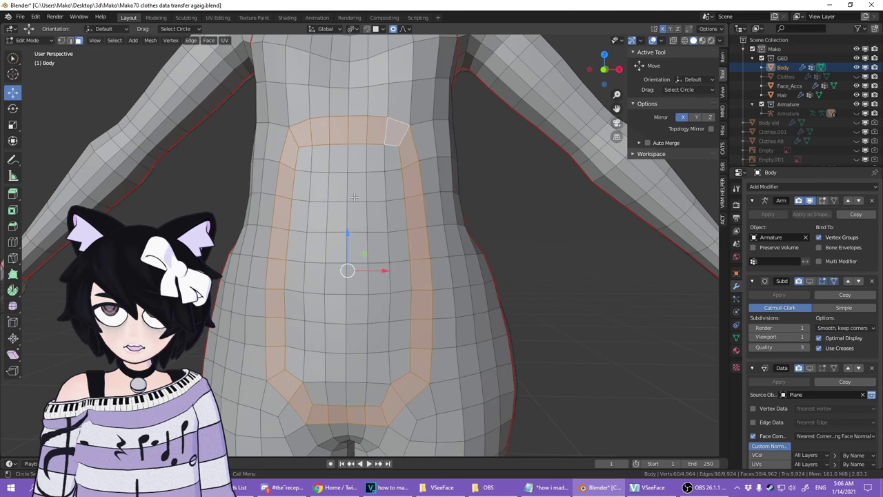
- Examine the topology of the back and buttocks against the selected loop on the front of the torso
scroll(505, 197, "down", 3)
middle_click_drag(505, 198, 324, 172)
scroll(325, 172, "up", 4)
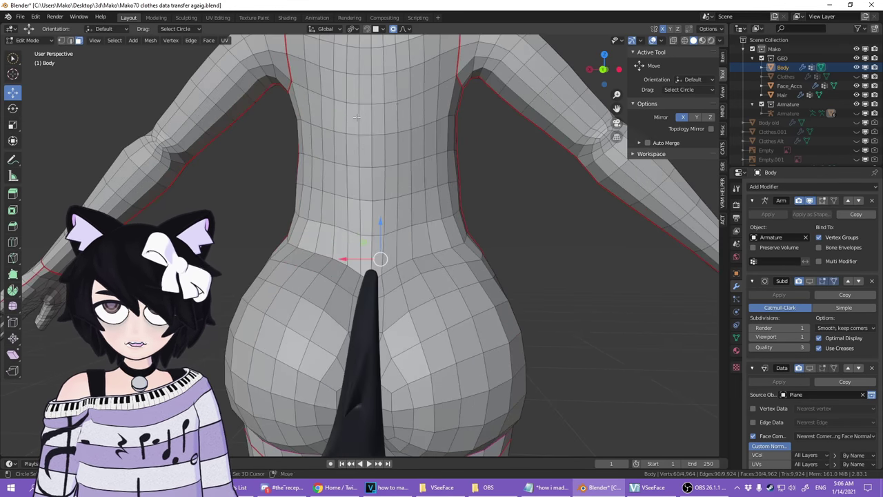
middle_click_drag(507, 232, 325, 238)
scroll(518, 280, "down", 4)
middle_click_drag(519, 332, 508, 271, "shift")
scroll(508, 272, "up", 3)
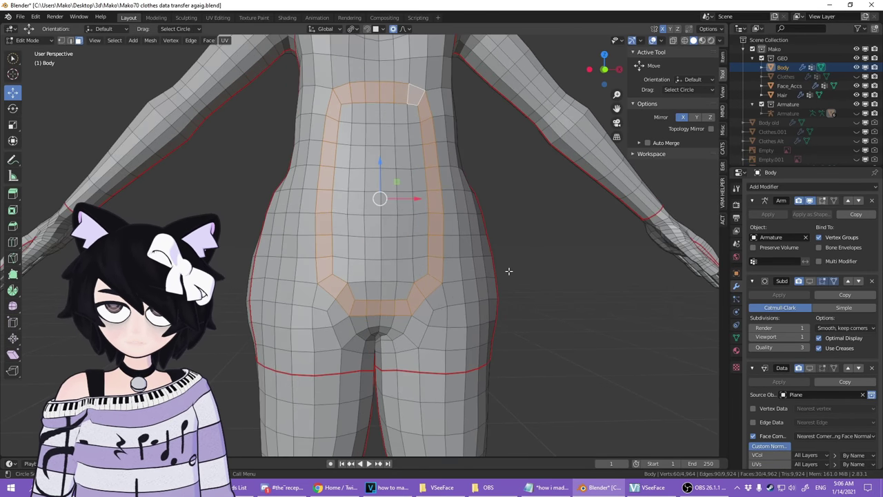
- Clear the face selection and examine the mesh topology around the hips, crotch and upper thighs
left_click(550, 303)
middle_click_drag(561, 318, 560, 270)
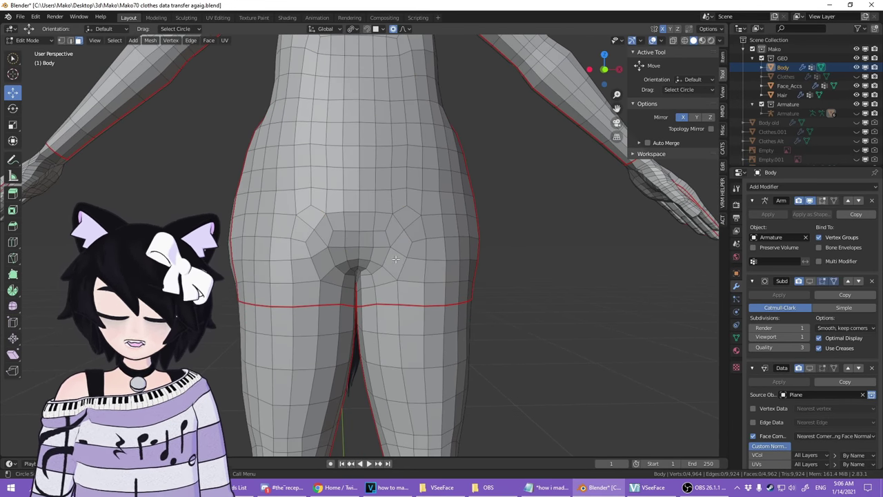
scroll(412, 249, "up", 1)
middle_click_drag(442, 219, 424, 231)
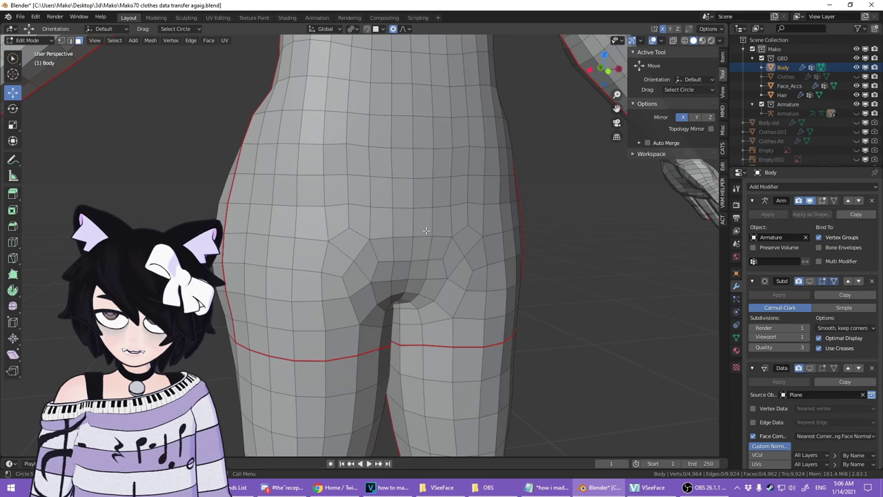
middle_click_drag(546, 245, 489, 244)
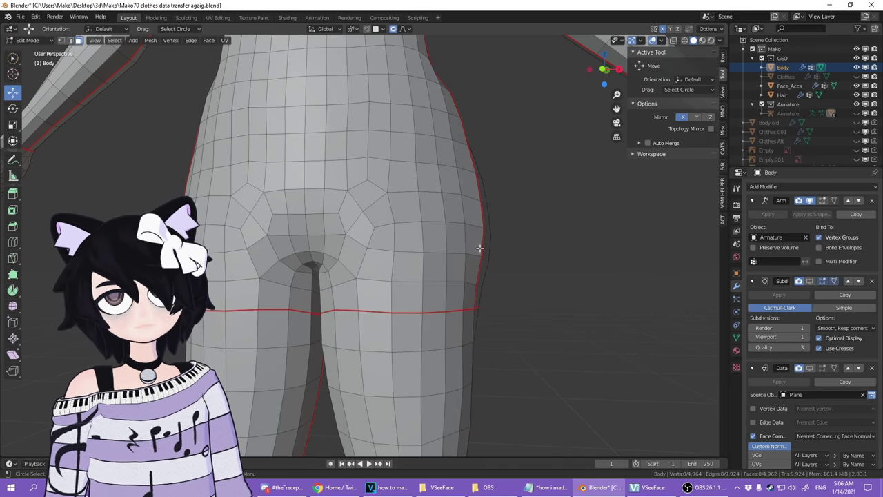
scroll(456, 256, "up", 2)
scroll(417, 277, "up", 2)
middle_click_drag(417, 276, 418, 276)
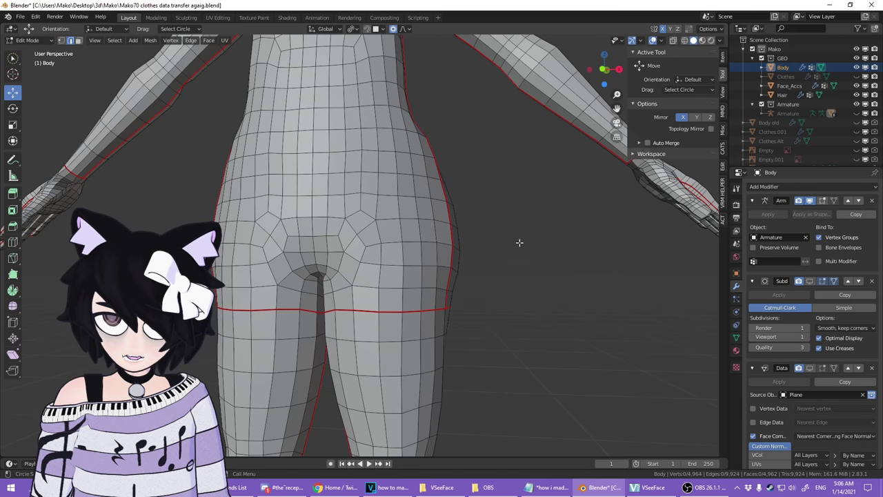
scroll(520, 245, "up", 2)
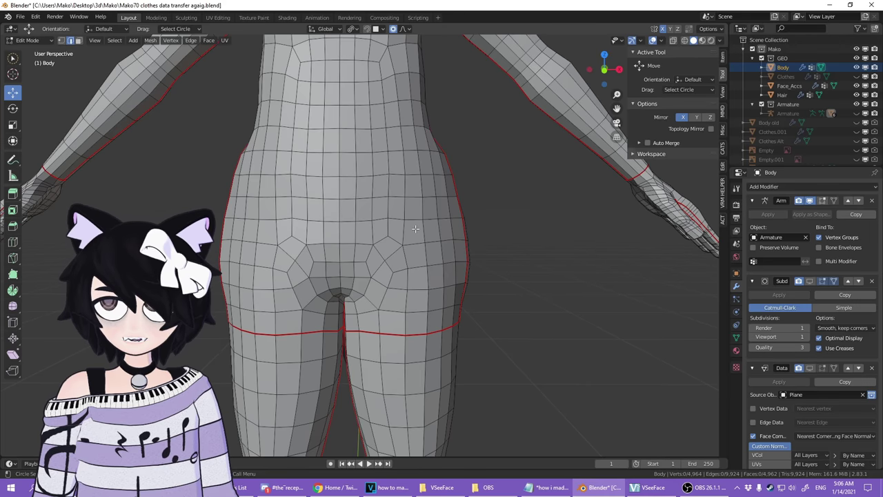
scroll(509, 256, "down", 5)
middle_click_drag(487, 269, 445, 272)
scroll(538, 280, "up", 4)
middle_click_drag(882, 175, 659, 177)
middle_click_drag(407, 245, 327, 238)
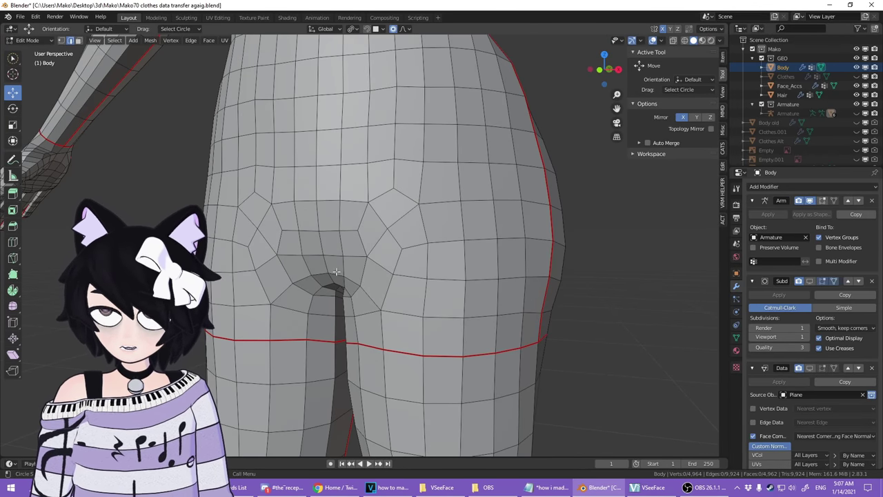
- Show the Clothes object to compare it with the hips, hide it again and examine the buttocks from the side
left_click(856, 77)
middle_click_drag(309, 297, 550, 246)
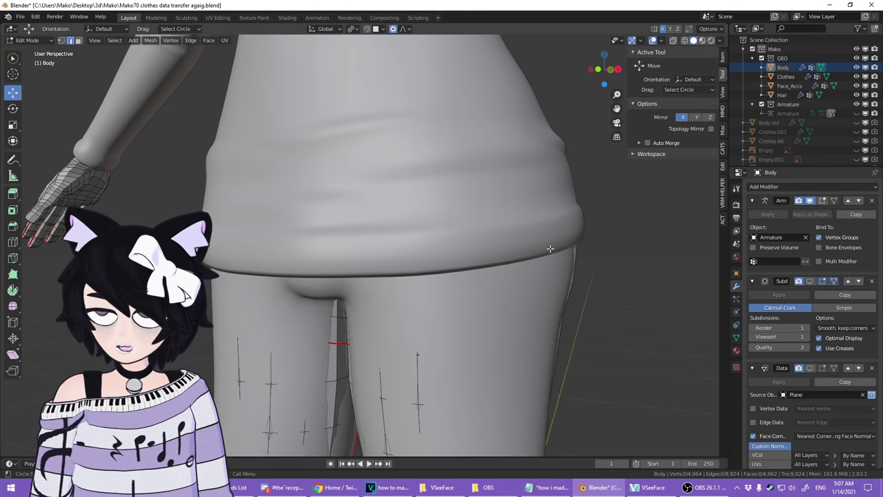
left_click(857, 77)
middle_click_drag(586, 223, 396, 227)
scroll(429, 254, "down", 5)
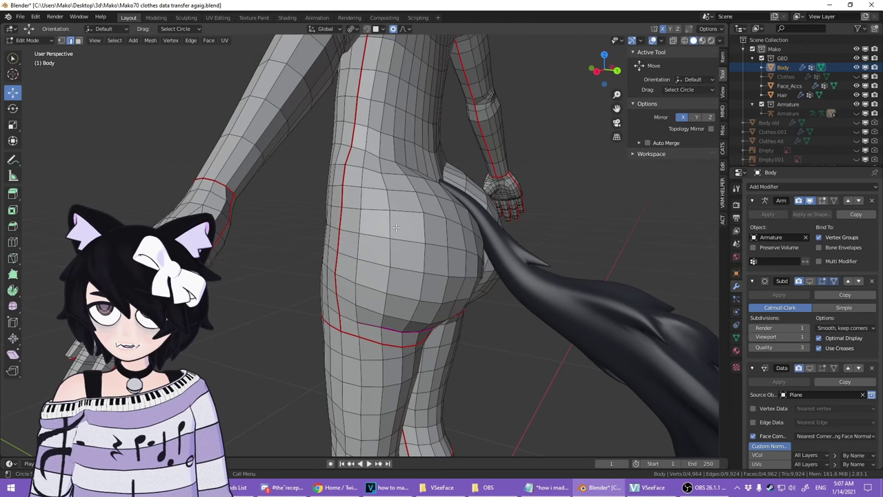
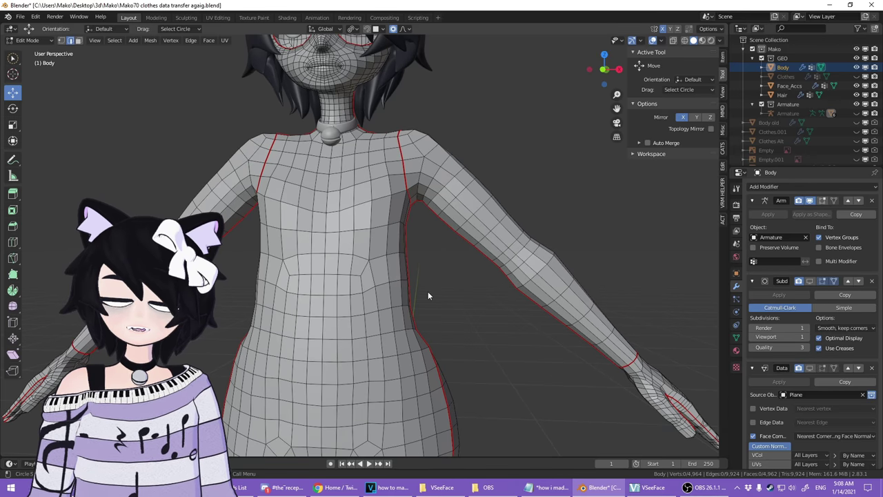
- Switch to face selection mode and cycle the selection tool through its variants to Select Circle
scroll(397, 259, "down", 3)
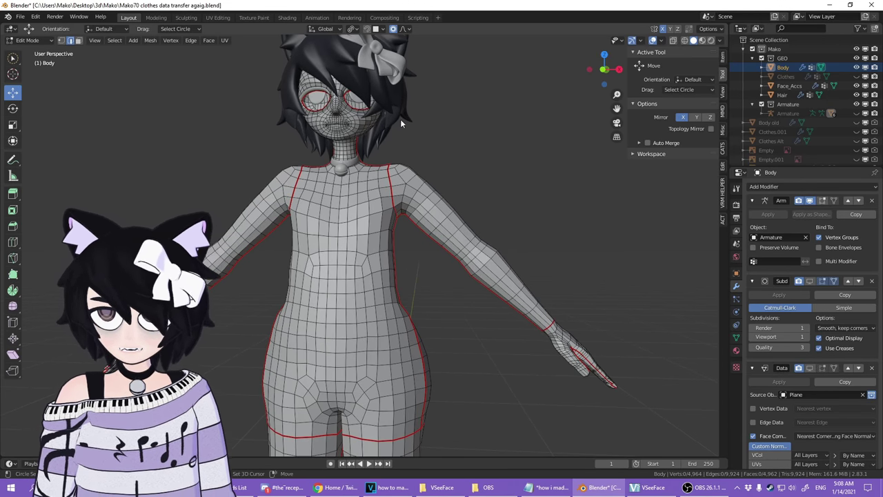
scroll(398, 92, "up", 1)
middle_click_drag(408, 146, 414, 63, "shift")
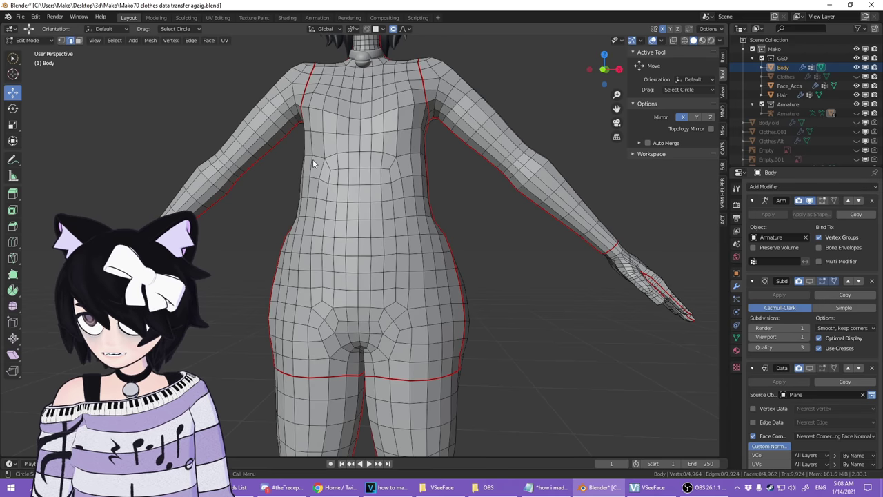
scroll(366, 188, "down", 1)
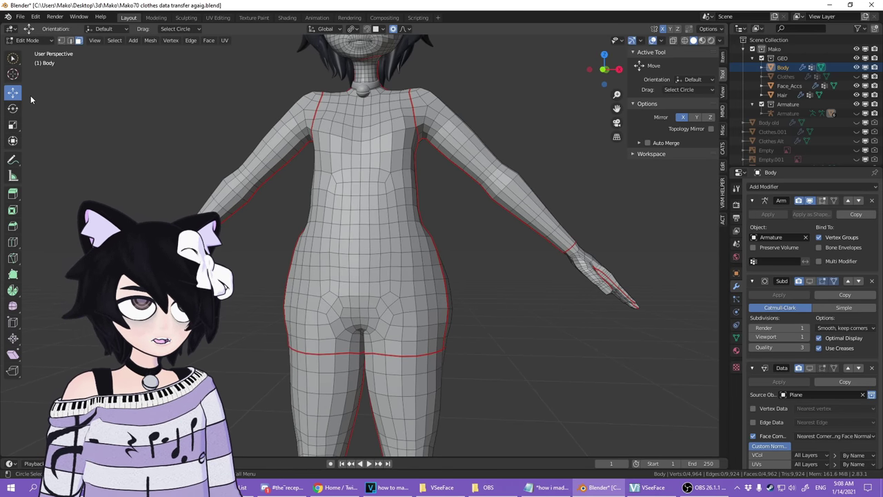
left_click(13, 59)
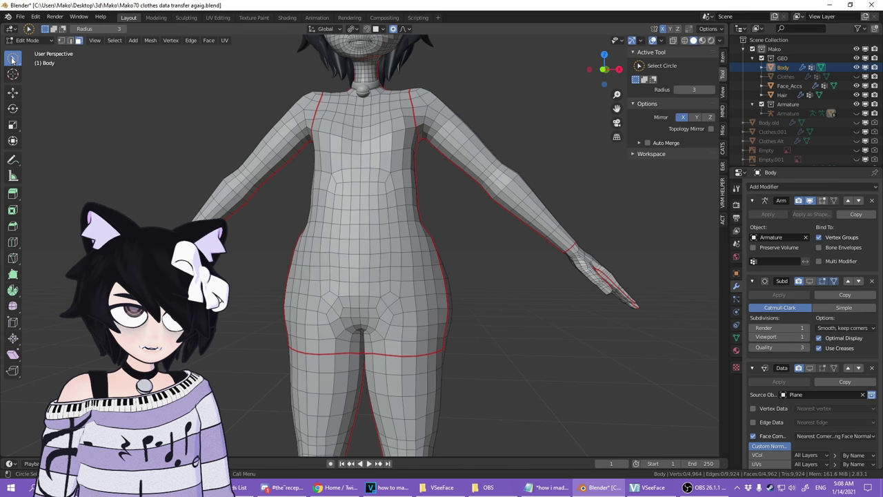
key("w")
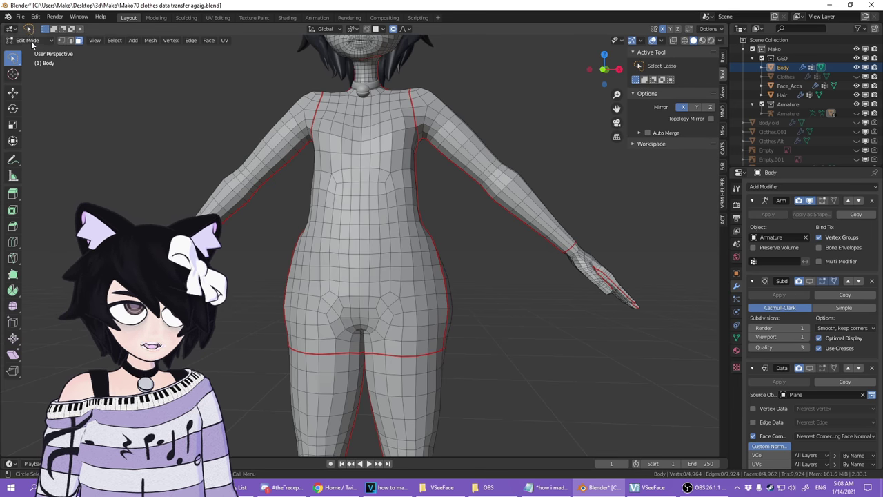
key("w")
key("w")
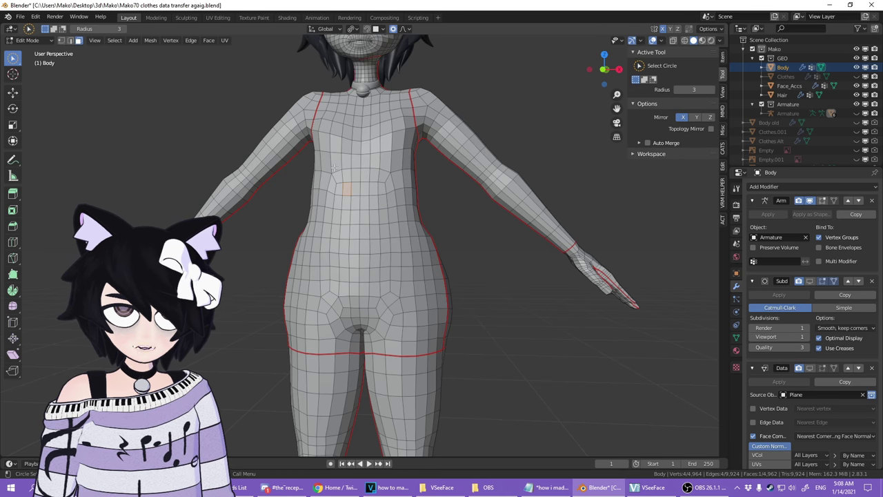
- Set the selection circle's radius to 39 and select the torso faces on the front and back, from chest to hips
left_click_drag(365, 187, 364, 218)
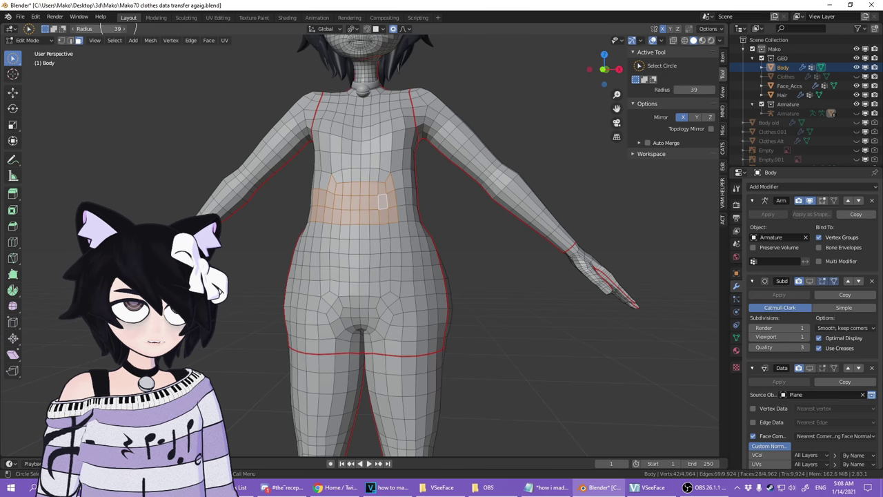
mouse_move(425, 238)
left_mouse_down()
mouse_move(442, 241)
mouse_move(311, 186)
mouse_move(346, 203)
left_mouse_up()
middle_click_drag(346, 202, 509, 221)
left_click_drag(414, 227, 304, 152)
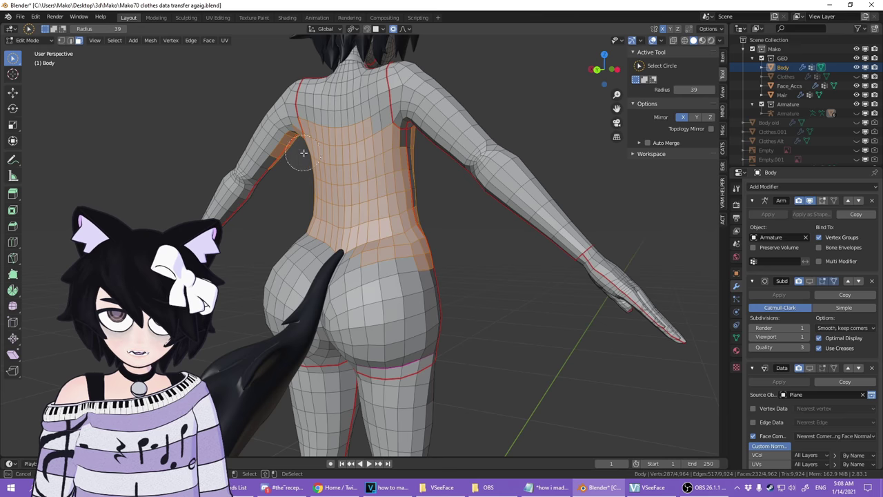
middle_click_drag(601, 217, 329, 216)
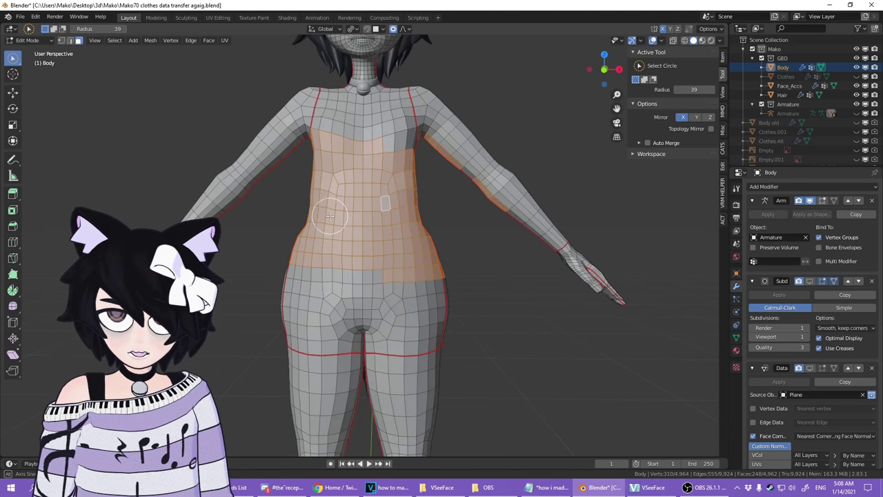
middle_click_drag(506, 209, 427, 207)
- Separate the selected torso faces into their own object and open that new object in Edit Mode
left_click(150, 40)
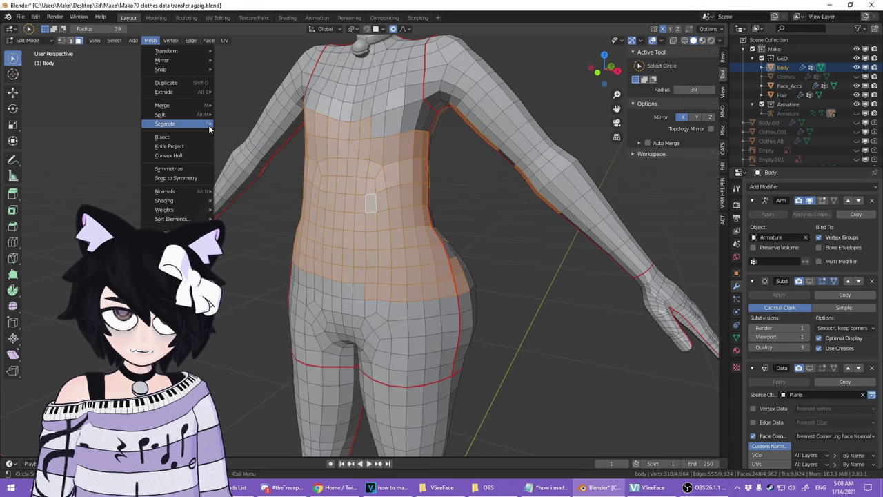
mouse_move(203, 126)
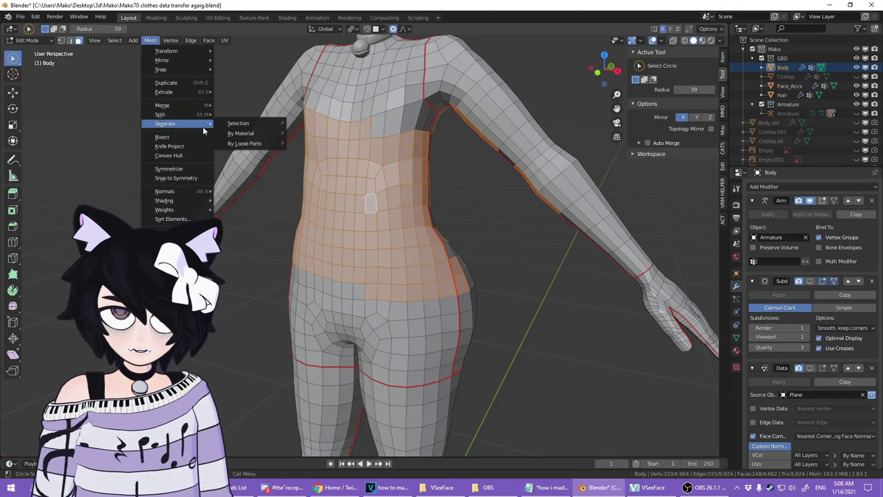
left_click(239, 122)
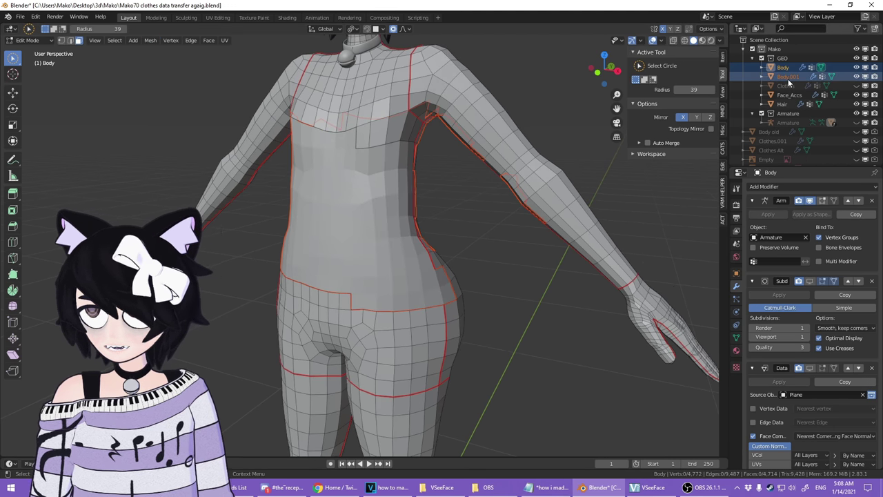
left_click(856, 68)
middle_click_drag(447, 185, 504, 162)
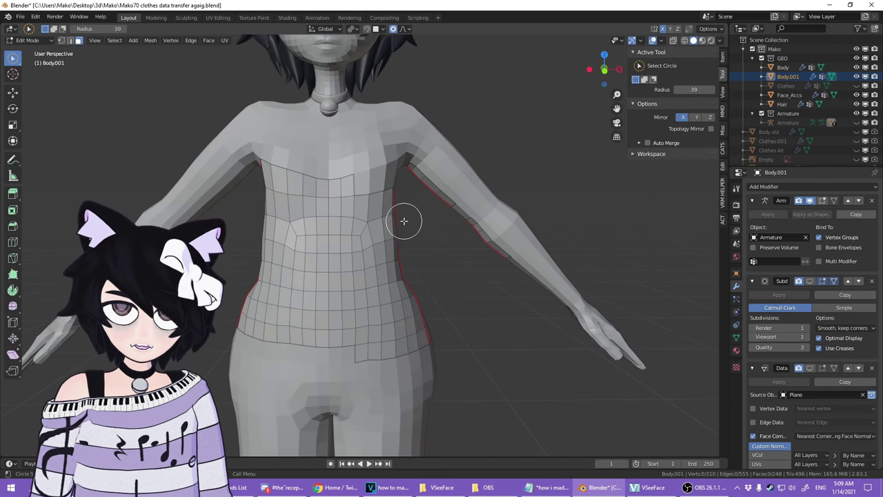
- Select all faces of the separated torso piece and push them outward with Shrink/Fatten by about 0.007
key("a")
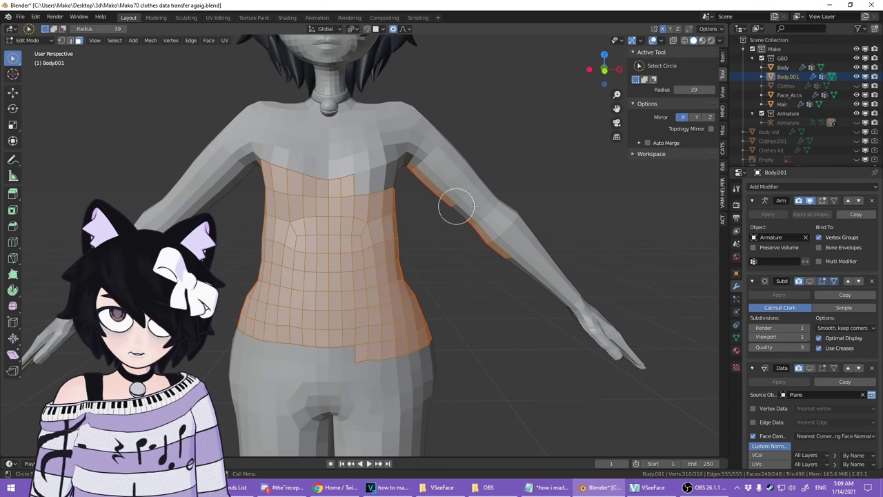
key("alt+s")
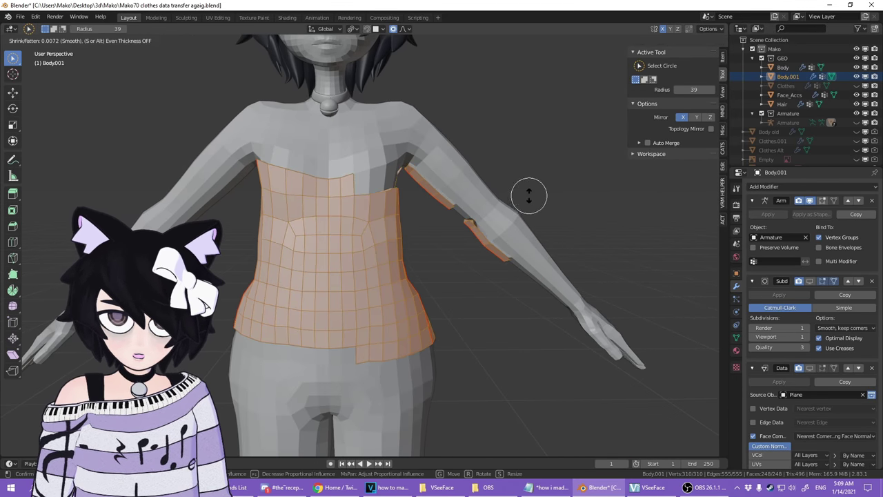
left_click(532, 194)
middle_click_drag(473, 250, 439, 229)
scroll(440, 230, "down", 4)
key("h")
scroll(375, 256, "up", 3)
middle_click_drag(374, 256, 354, 252)
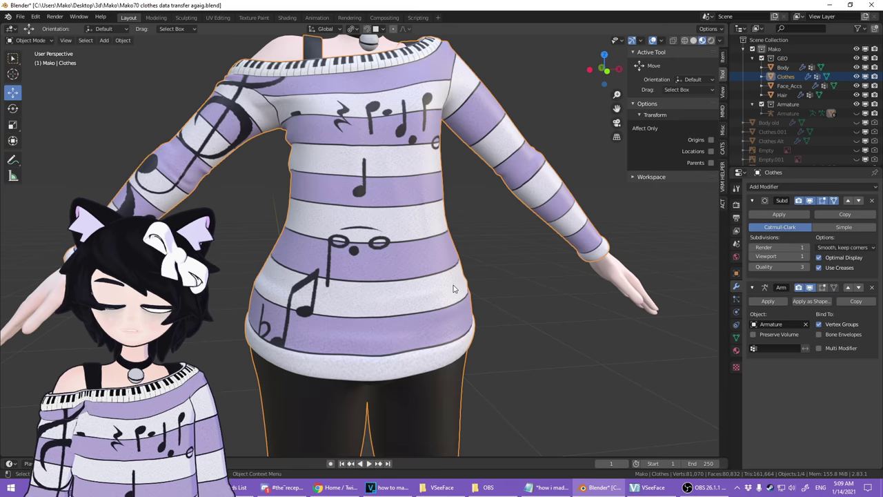
- Open the Clothes object in Edit Mode instead of the Body
middle_click_drag(431, 175, 401, 229)
left_click(449, 268)
key("Tab")
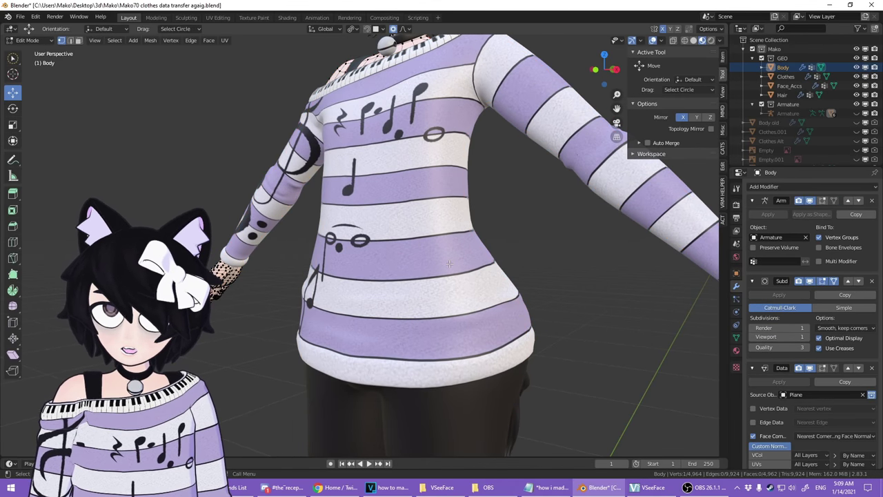
key("Tab")
left_click(414, 233)
key("Tab")
middle_click_drag(429, 253, 389, 190, "shift")
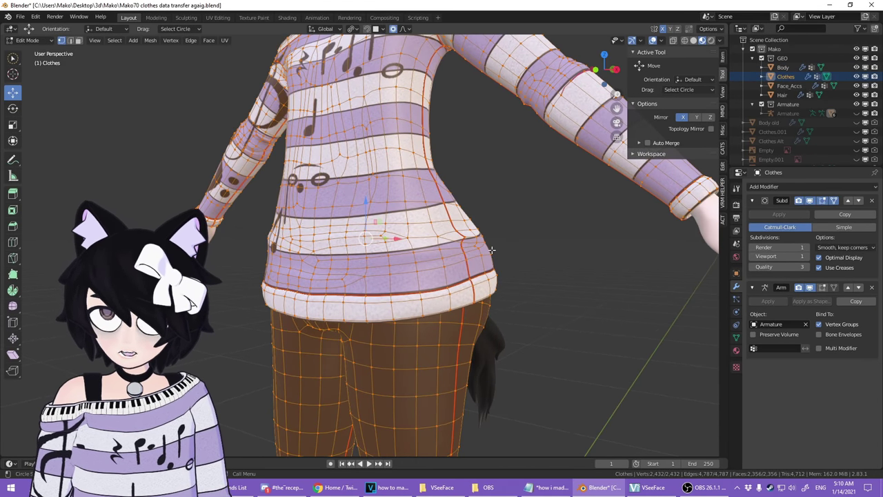
- Switch to edge selection with nothing selected and display the clothes mesh in solid shading
key("2")
middle_click_drag(468, 254, 509, 253)
key("alt+a")
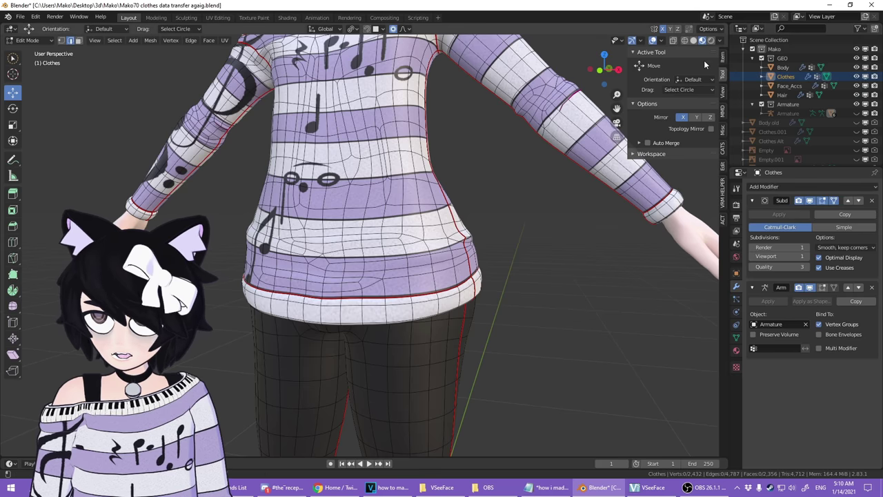
left_click(693, 40)
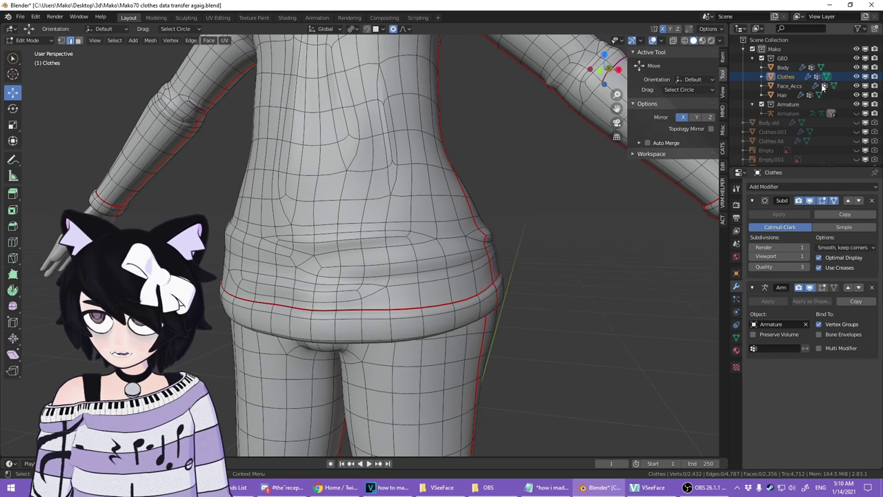
- Hide the Clothes object, turn on the Wireframe overlay and examine the body's edge flow around the hips and legs
left_click(856, 76)
left_click(663, 41)
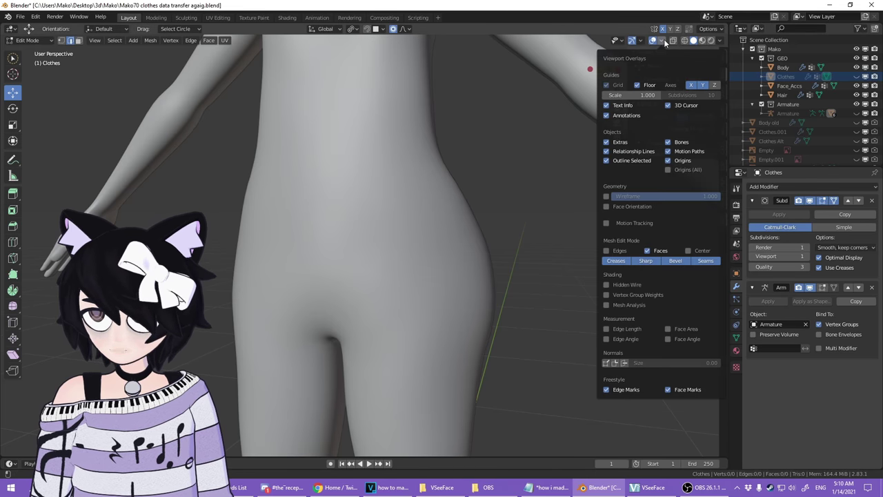
left_click(606, 197)
scroll(430, 148, "down", 3)
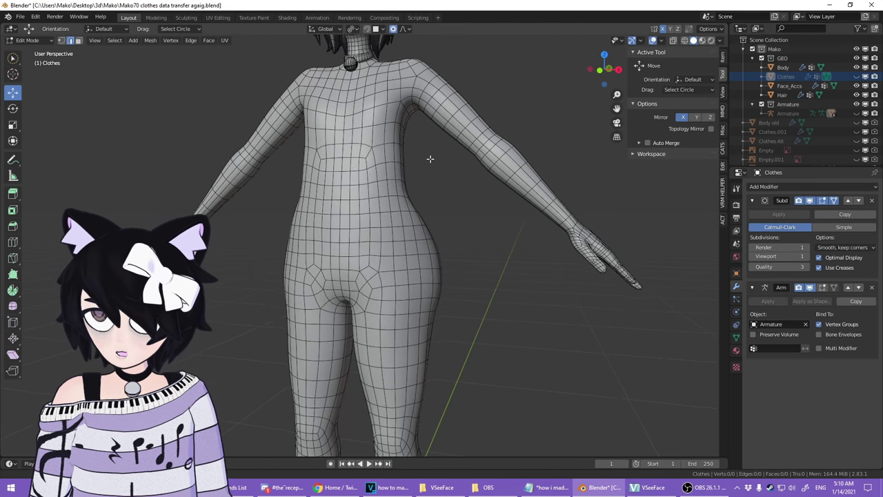
scroll(317, 247, "up", 5)
middle_click_drag(317, 247, 338, 276)
middle_click_drag(345, 331, 338, 152, "shift")
middle_click_drag(470, 414, 471, 211, "shift")
scroll(470, 211, "down", 4)
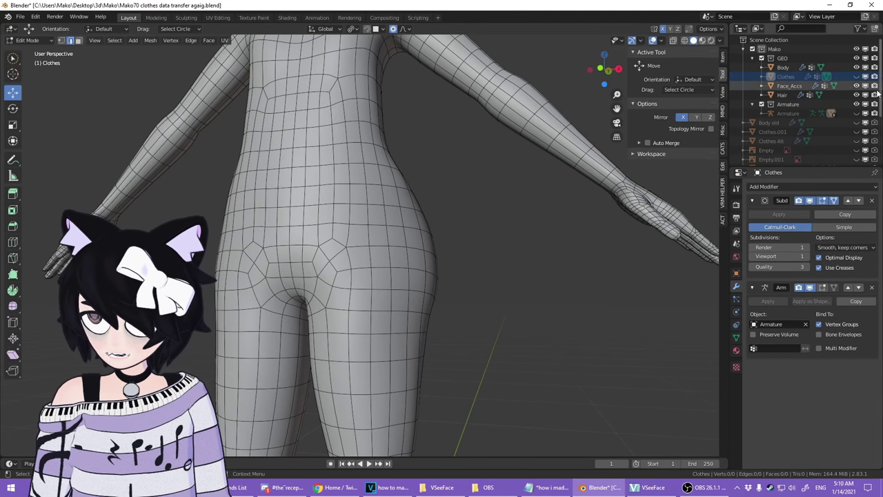
- Toggle the Clothes object's visibility, leave it shown, and compare the sweater's topology with the body's from the front and side
left_click(857, 78)
left_click(857, 77)
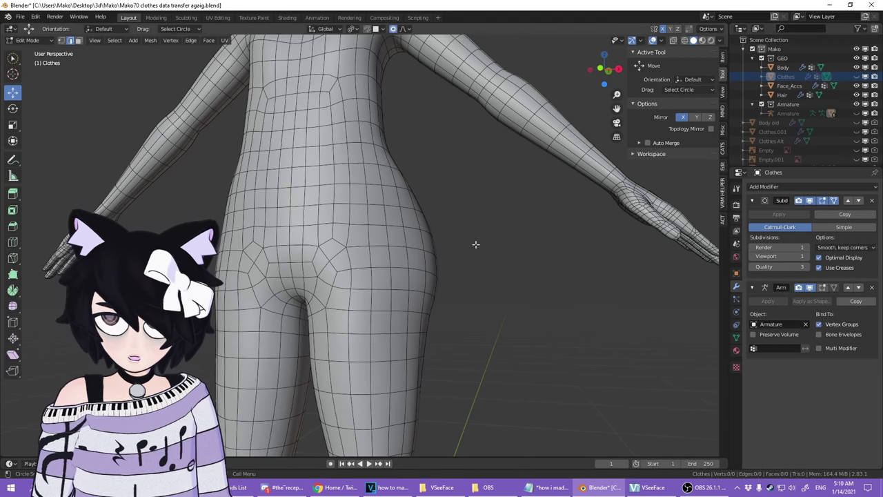
scroll(416, 266, "up", 4)
middle_click_drag(397, 268, 373, 263, "shift")
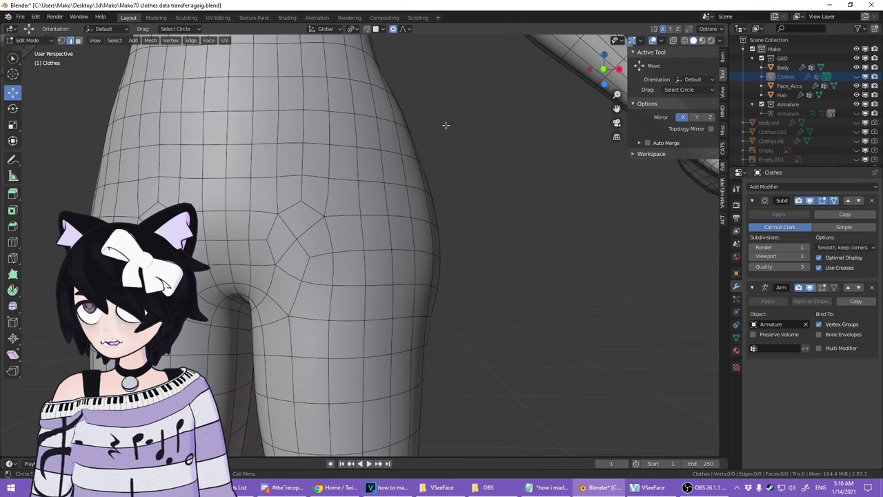
left_click(858, 77)
middle_click_drag(381, 245, 329, 250)
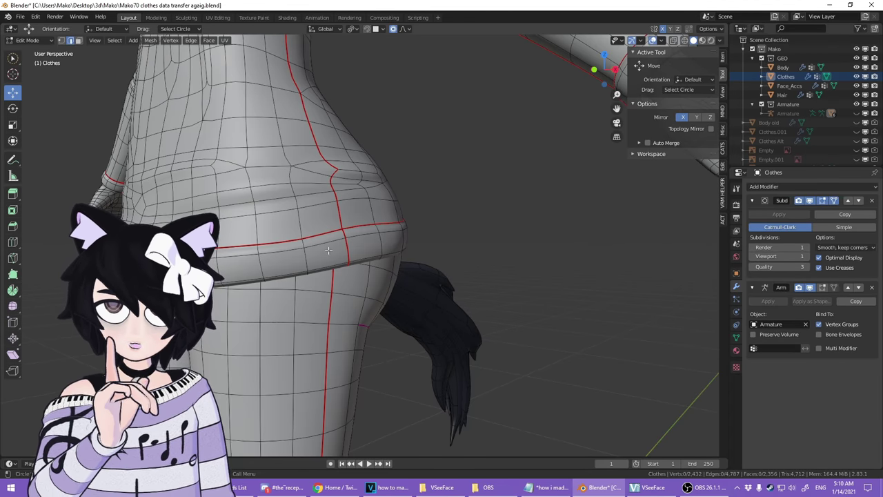
middle_click_drag(328, 251, 497, 311)
scroll(371, 252, "down", 4)
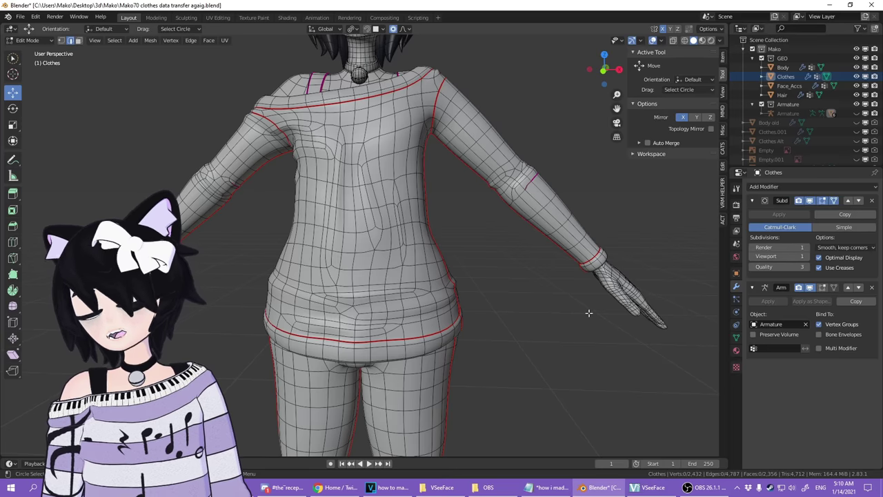
scroll(439, 245, "up", 1)
middle_click_drag(562, 291, 504, 289)
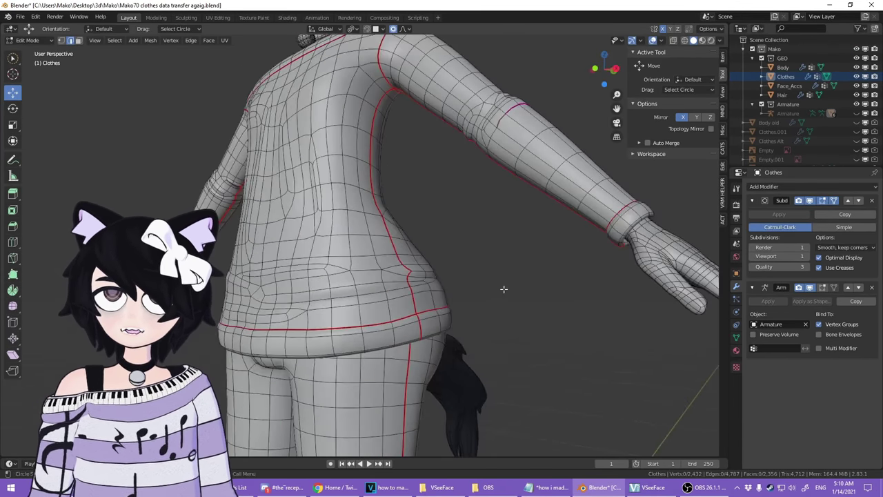
middle_click_drag(411, 298, 454, 305)
middle_click_drag(550, 322, 491, 273)
- Select a horizontal band of faces across the sweater's front, just above the folds over the hips
scroll(417, 259, "up", 2)
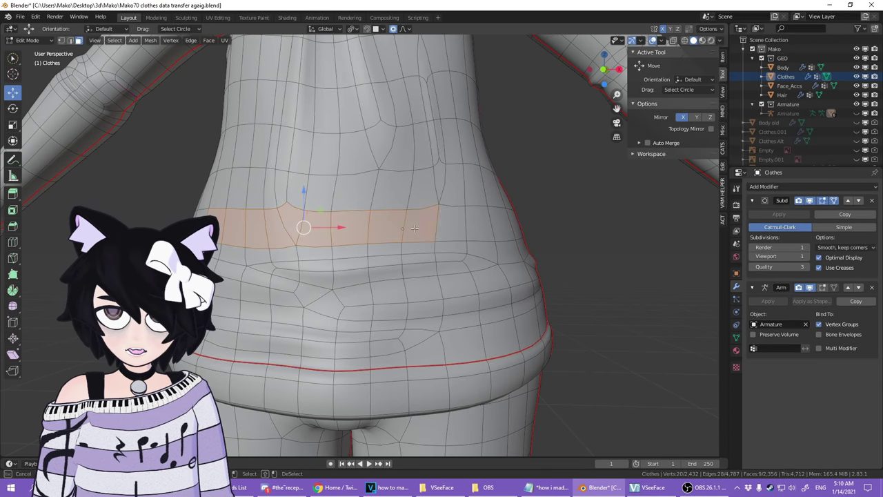
scroll(200, 209, "down", 2)
scroll(441, 262, "up", 2)
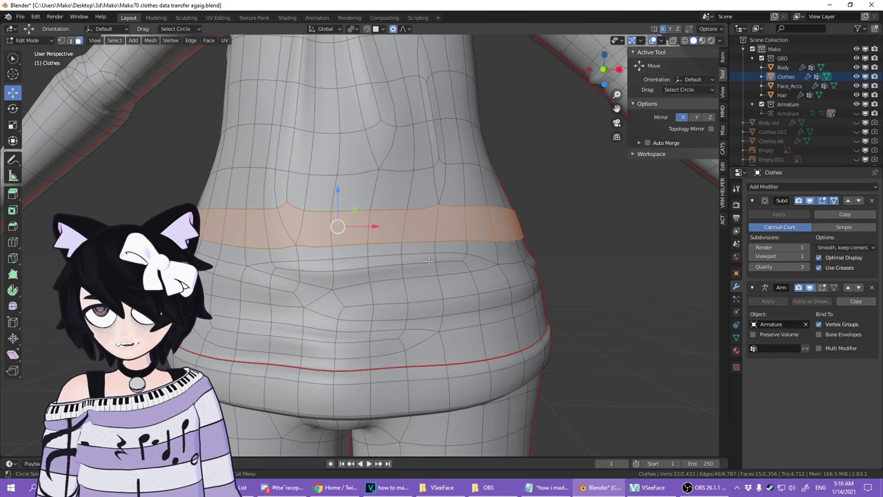
- Examine the sweater's topology around the hem, hip folds and side seam from the front and side
mouse_move(461, 256)
middle_mouse_down()
mouse_move(307, 259)
mouse_move(435, 259)
mouse_move(467, 247)
middle_mouse_up()
scroll(466, 247, "down", 2)
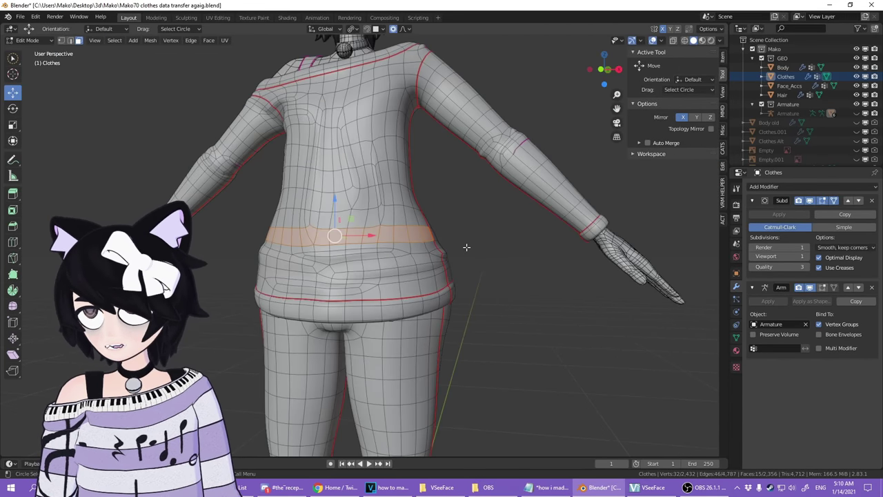
scroll(450, 209, "up", 1)
middle_click_drag(449, 207, 540, 254, "shift")
middle_click_drag(476, 375, 400, 247, "shift")
scroll(400, 247, "up", 4)
middle_click_drag(486, 261, 343, 256)
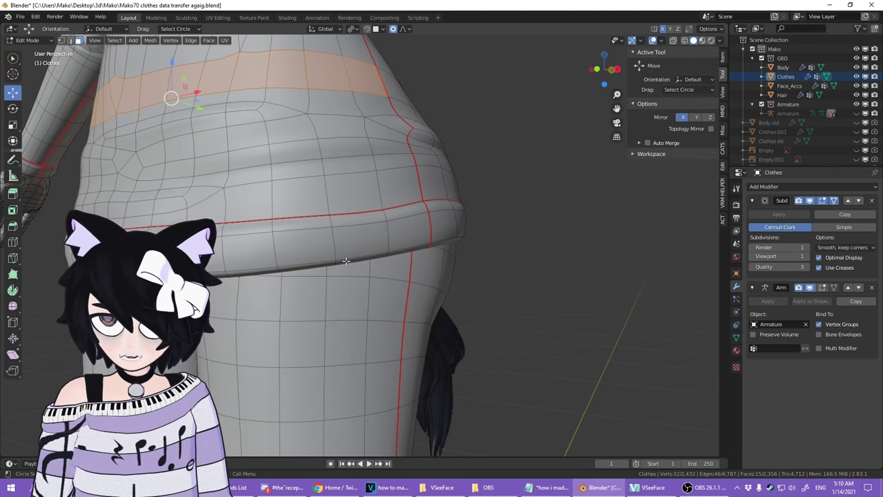
scroll(294, 230, "down", 3)
middle_click_drag(294, 230, 452, 270)
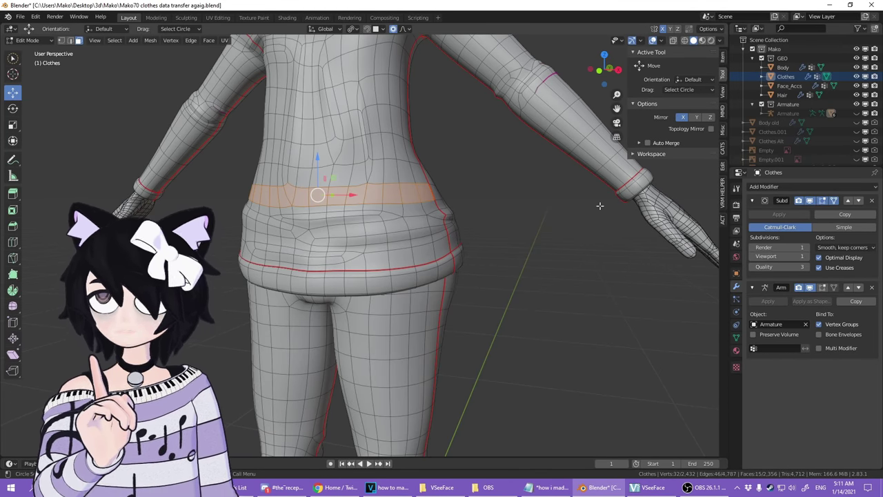
middle_click_drag(594, 250, 418, 358)
scroll(416, 257, "down", 1)
mouse_move(418, 359)
middle_mouse_down()
mouse_move(458, 358)
mouse_move(404, 353)
mouse_move(417, 352)
middle_mouse_up()
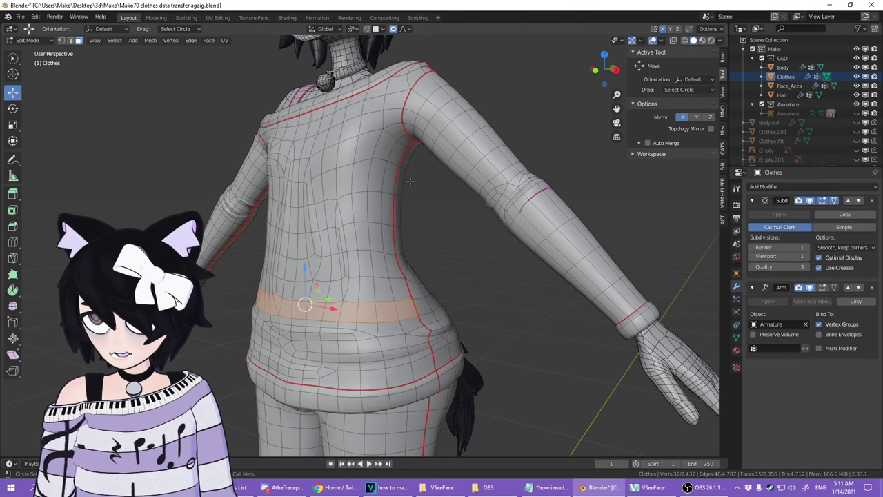
- Examine the topology of the sweater's chest, neckline and sleeves from farther away and close up
scroll(410, 181, "down", 3)
middle_click_drag(409, 180, 398, 255)
scroll(493, 275, "up", 5)
scroll(399, 205, "down", 4)
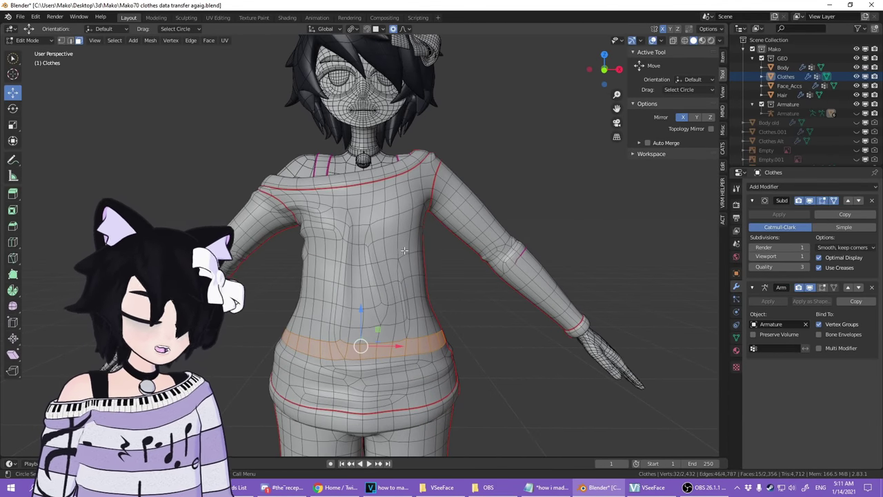
middle_click_drag(429, 213, 418, 236)
scroll(313, 146, "up", 3)
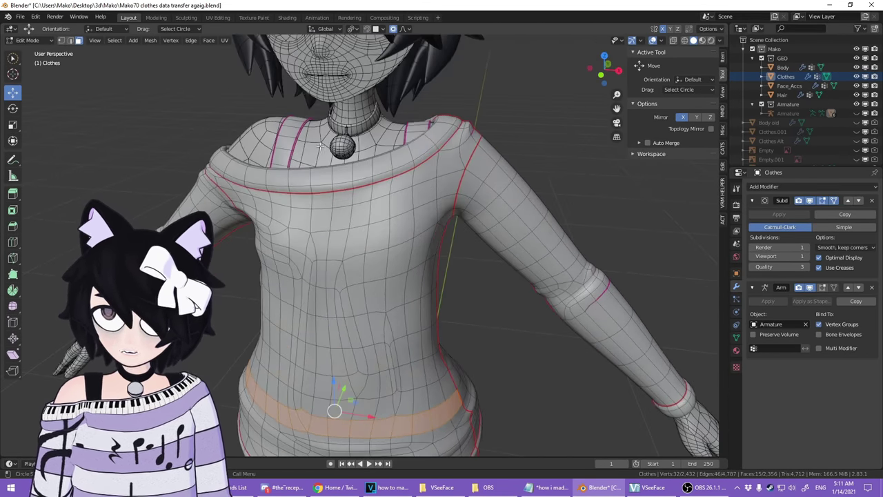
scroll(368, 258, "down", 4)
scroll(368, 258, "up", 3)
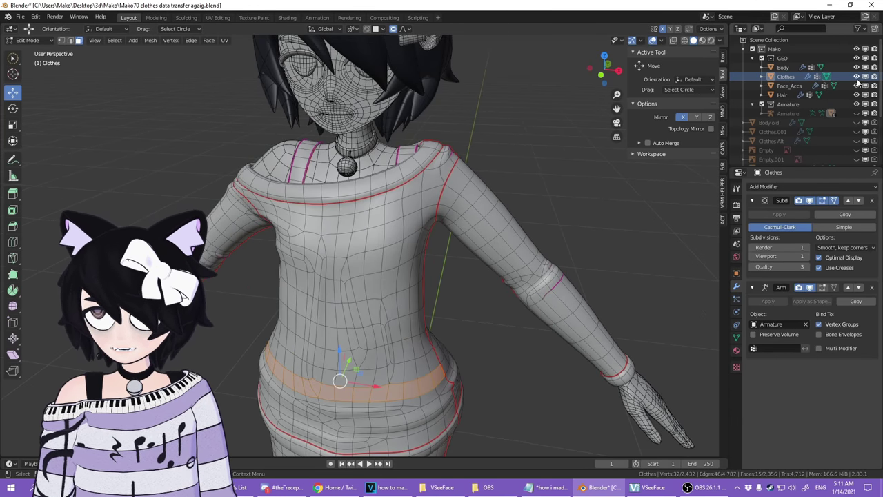
- Hide the Clothes object and open the Body object in Edit Mode
left_click(857, 77)
key("Tab")
left_click(382, 229)
key("Tab")
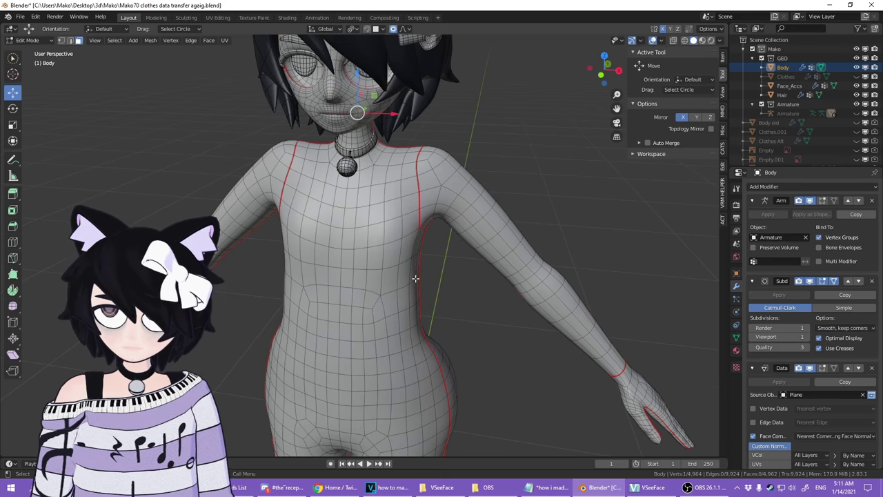
- Delete the body's torso and inner-arm faces that lie beneath the sweater, including those on the back
middle_click_drag(408, 282, 427, 262)
scroll(423, 267, "down", 3)
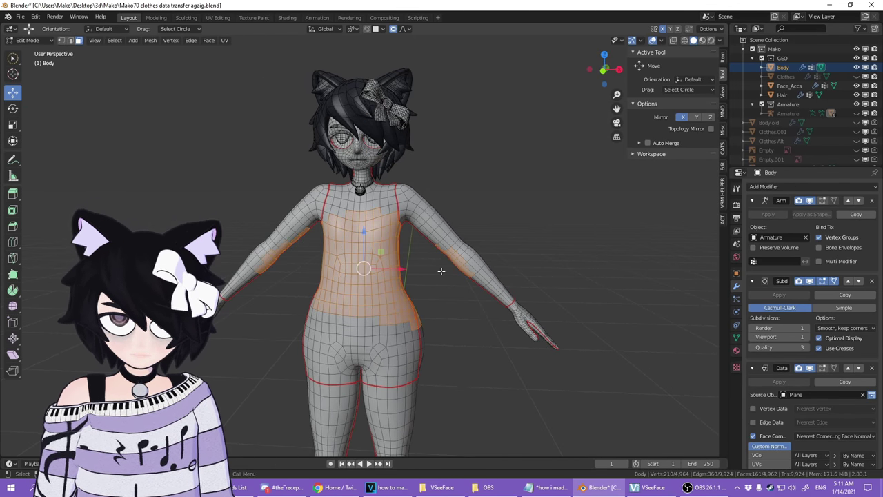
key("x")
left_click(418, 291)
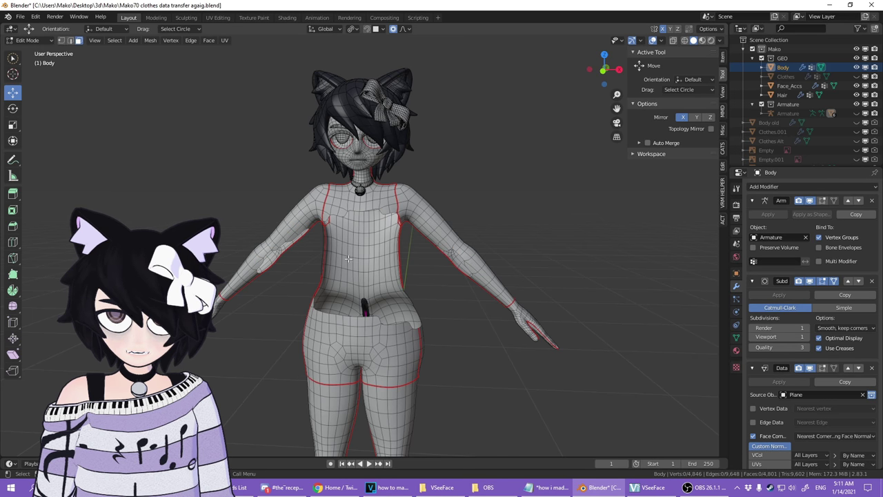
key("Escape")
key("x")
left_click(304, 258)
- Show the Clothes object over the cut-away body and examine how the sweater covers the torso and arms
left_click(856, 77)
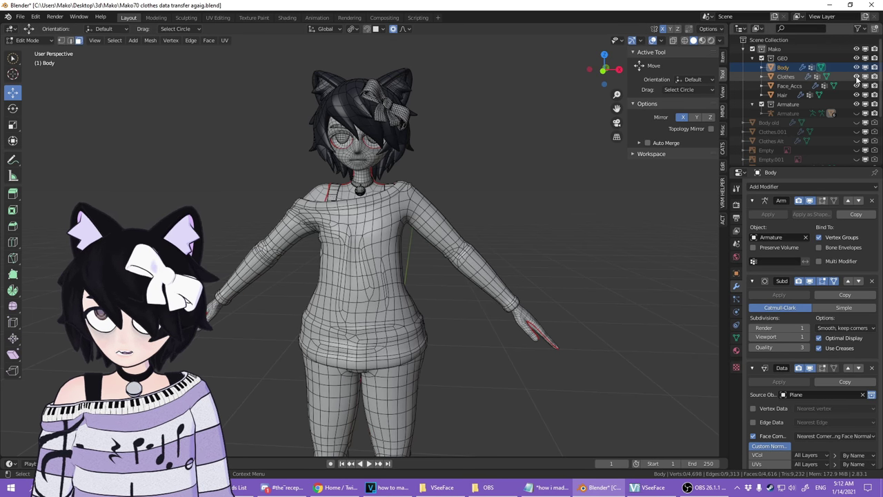
scroll(431, 262, "up", 3)
mouse_move(422, 269)
middle_mouse_down()
mouse_move(431, 263)
mouse_move(405, 272)
middle_mouse_up()
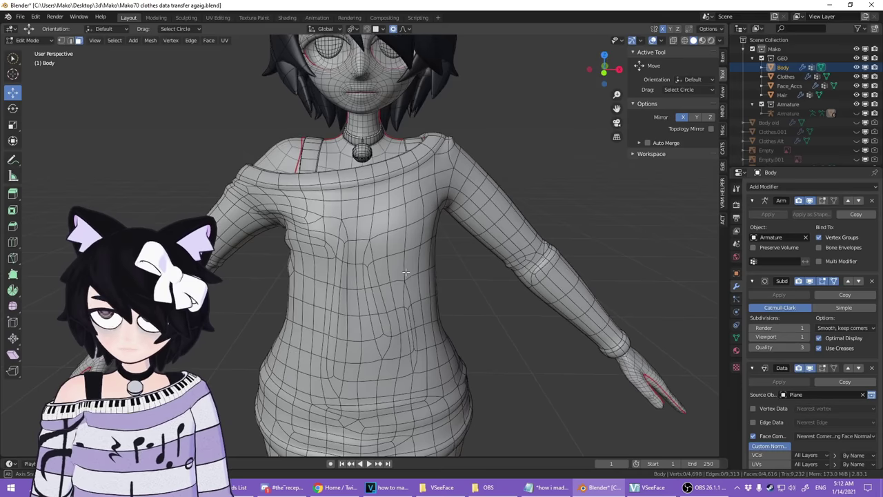
scroll(382, 261, "up", 4)
scroll(382, 260, "down", 4)
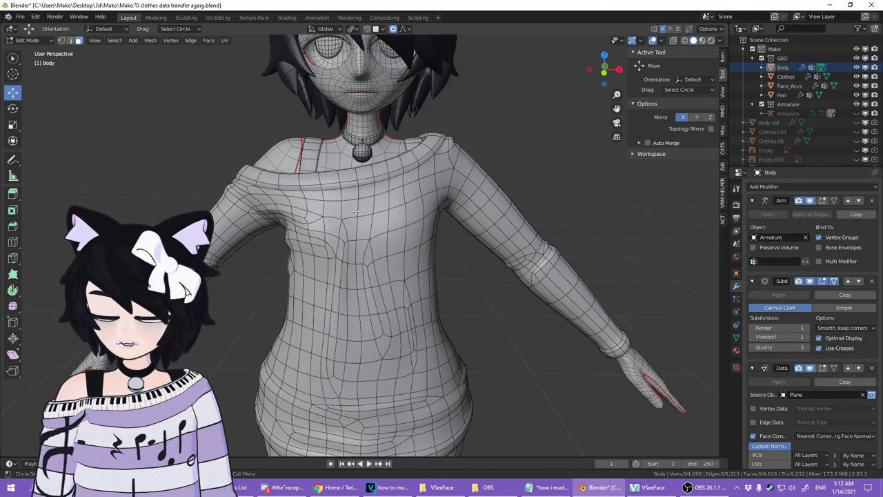
middle_click_drag(401, 243, 455, 237)
middle_click_drag(511, 340, 303, 276, "shift")
scroll(494, 231, "up", 3)
middle_click_drag(494, 231, 432, 256, "shift")
scroll(362, 221, "up", 4)
scroll(394, 234, "down", 6)
scroll(485, 252, "down", 3)
- Rotate the Thigh.L bone backward, switch to Material Preview shading and examine how the sweater and leggings deform at the hip
middle_click_drag(321, 164, 406, 213)
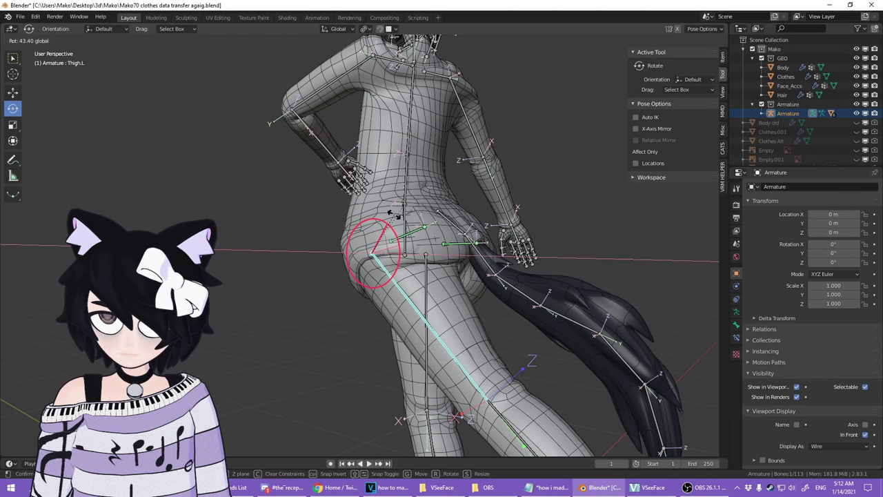
left_click_drag(393, 214, 403, 232)
left_click(690, 42)
scroll(512, 164, "up", 2)
scroll(524, 187, "up", 1)
middle_click_drag(543, 198, 554, 275, "shift")
scroll(468, 227, "up", 2)
scroll(418, 231, "down", 1)
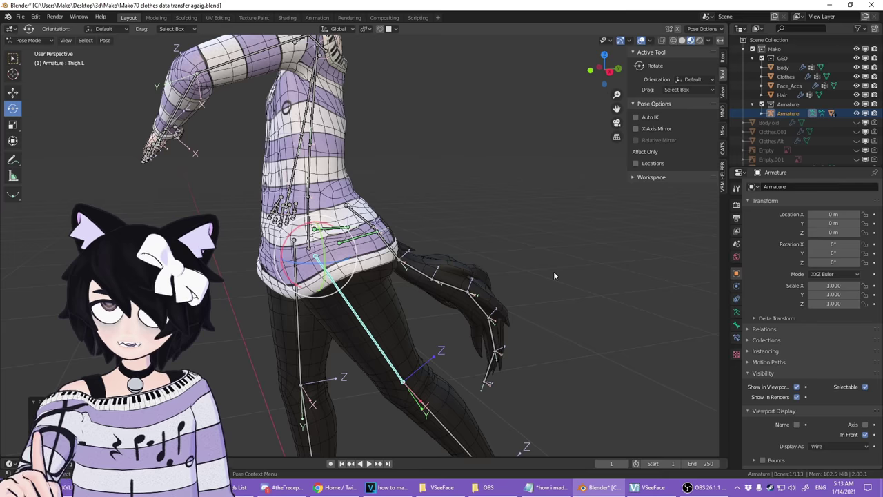
- Clear the rotation of all armature bones and bring the character's front upper body into view
key("ctrl+z")
key("a")
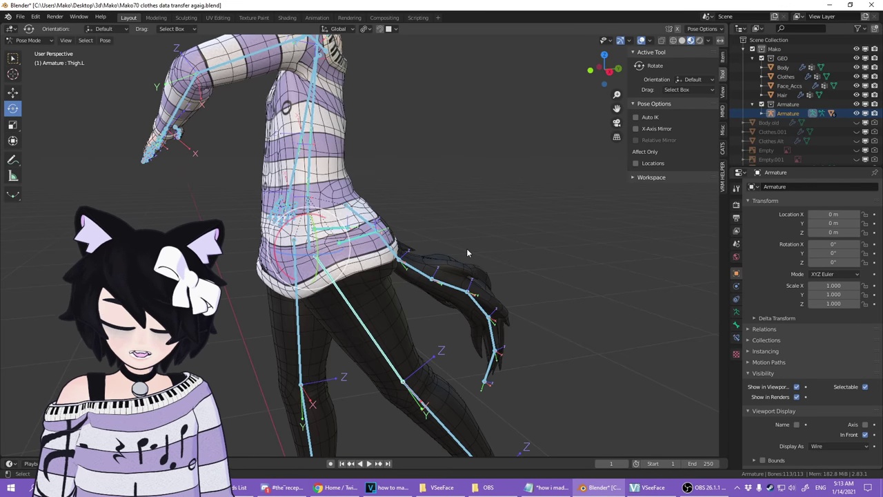
key("alt+r")
middle_click_drag(385, 240, 476, 246)
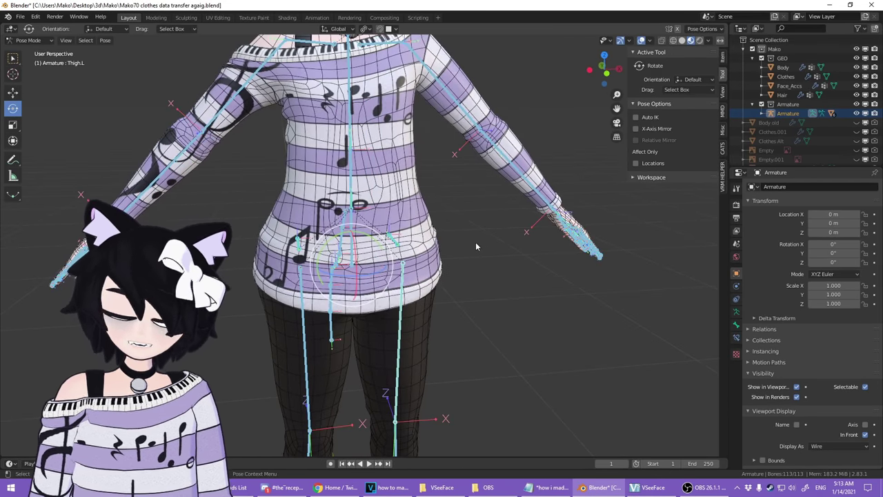
middle_click_drag(520, 38, 517, 139, "shift")
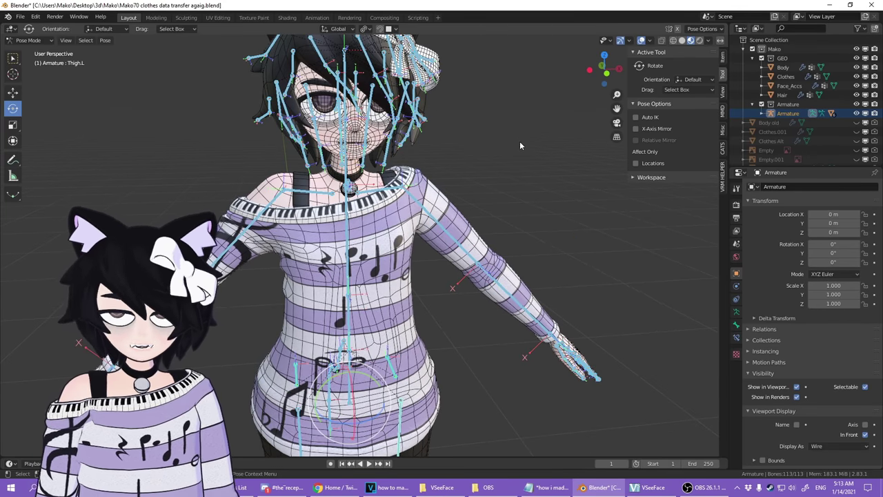
- Take the armature out of Pose Mode into Object Mode
middle_click_drag(291, 212, 315, 201)
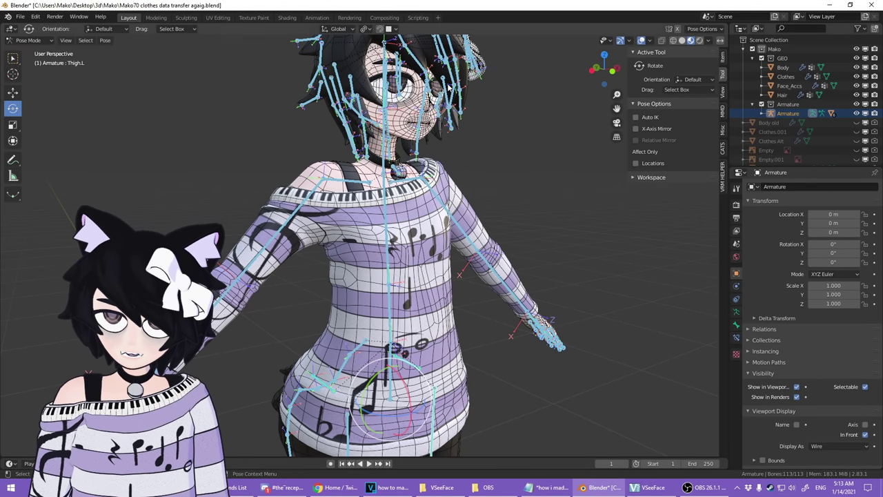
left_click(32, 40)
left_click(39, 55)
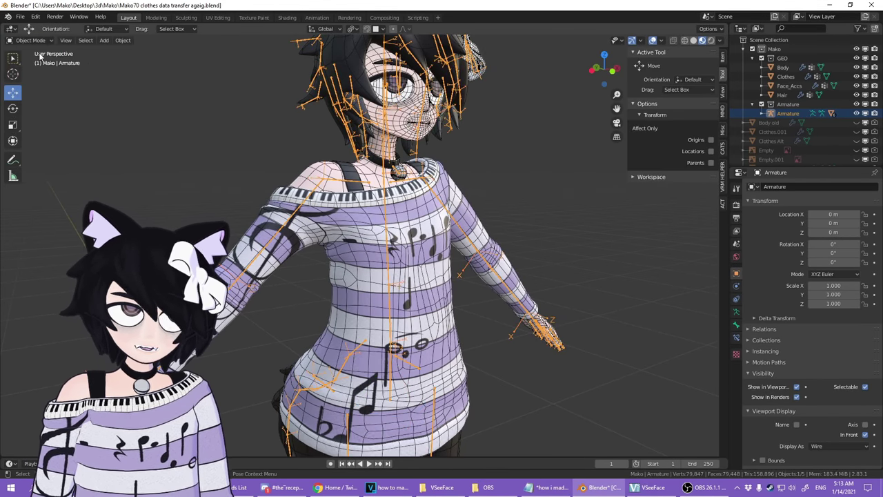
- Hide the armature, select the Body object and examine the mesh of the hand's fingers
middle_click_drag(524, 301, 328, 203, "shift")
scroll(337, 203, "up", 8)
middle_click_drag(406, 207, 138, 221)
middle_click_drag(538, 201, 349, 249, "shift")
left_click(416, 195)
scroll(414, 196, "up", 3)
middle_click_drag(416, 197, 389, 263)
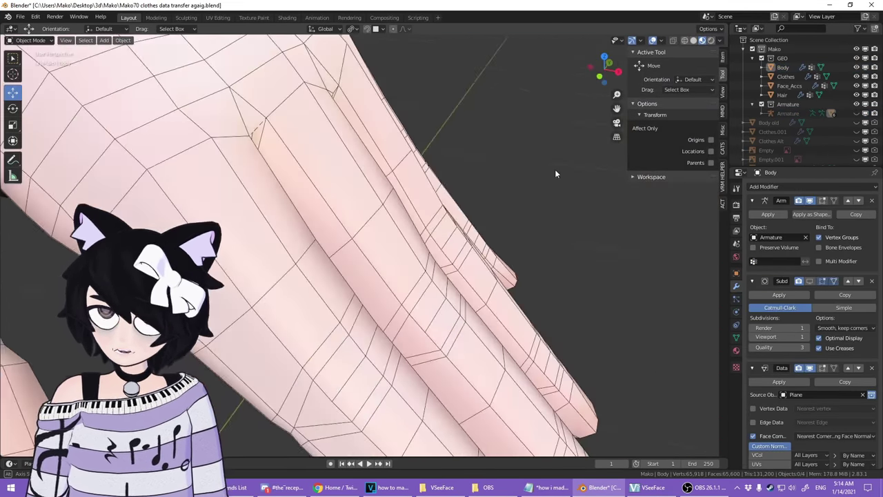
middle_click_drag(555, 169, 389, 203)
scroll(366, 170, "down", 4)
scroll(389, 203, "up", 3)
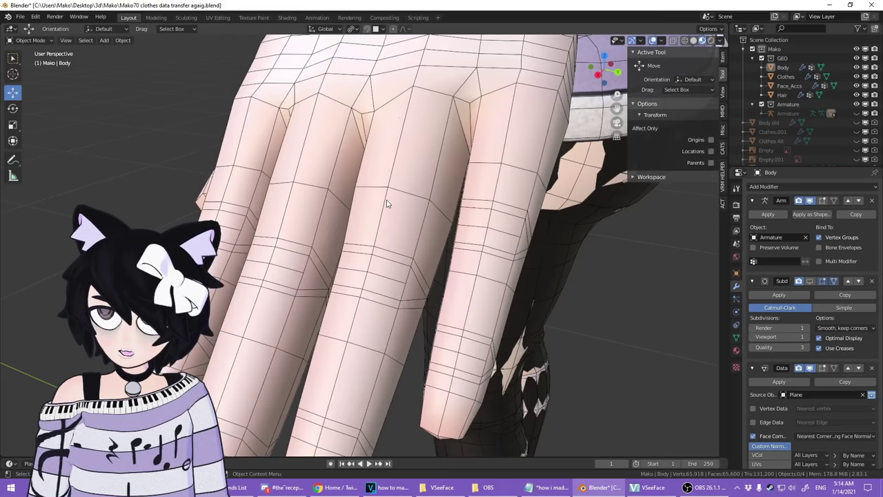
- Enable the Body's Subdivision modifier in the viewport while inspecting the fingers up close
left_click(811, 281)
middle_click_drag(444, 194, 703, 52)
scroll(473, 207, "up", 3)
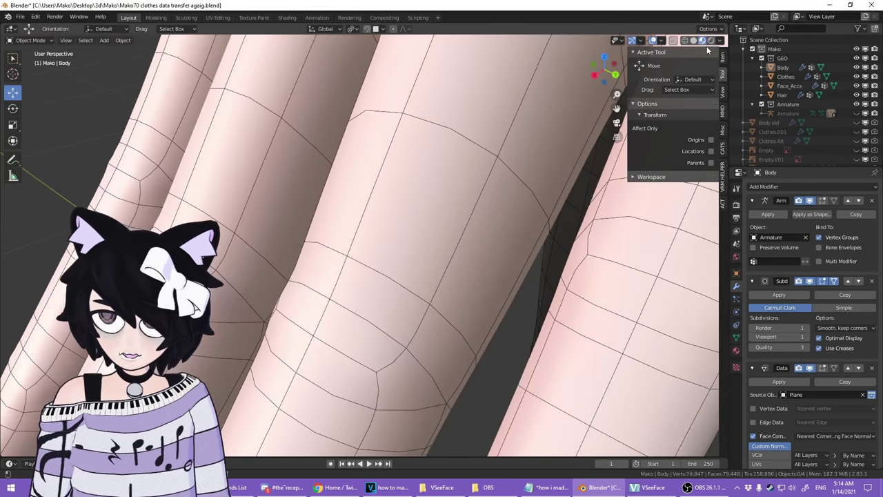
- Hide the viewport overlays, switch to Solid shading and examine the smoothed finger joints from several sides
left_click(654, 41)
middle_click_drag(469, 166, 649, 29)
left_click(693, 40)
mouse_move(552, 138)
middle_mouse_down()
mouse_move(422, 195)
mouse_move(371, 193)
mouse_move(382, 213)
mouse_move(373, 240)
middle_mouse_up()
middle_click_drag(475, 303, 467, 266)
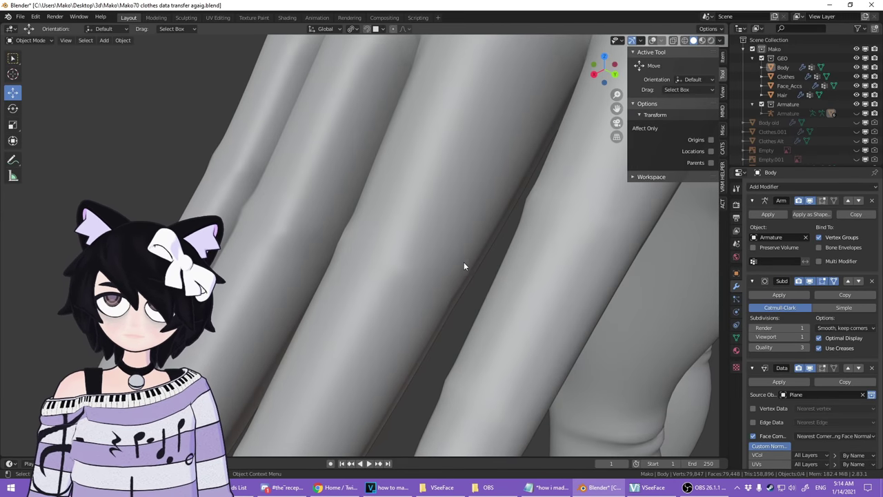
scroll(464, 266, "down", 6)
scroll(342, 266, "up", 4)
middle_click_drag(342, 267, 490, 256)
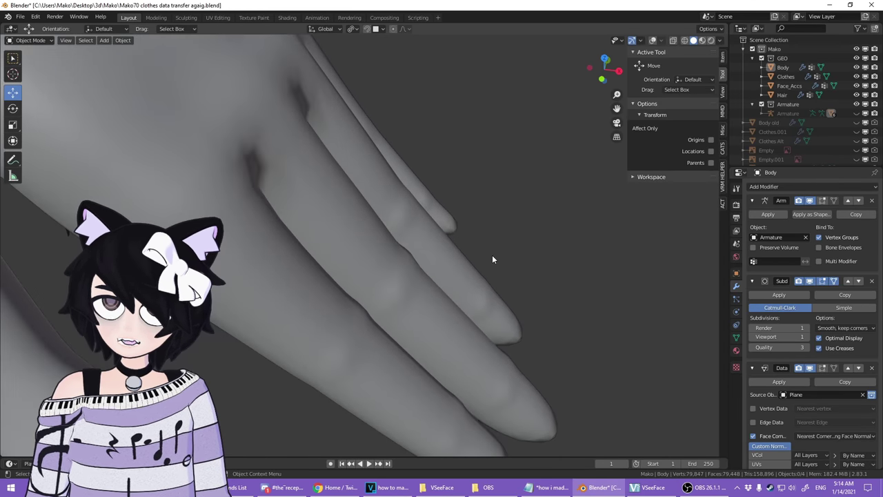
middle_click_drag(492, 259, 433, 297)
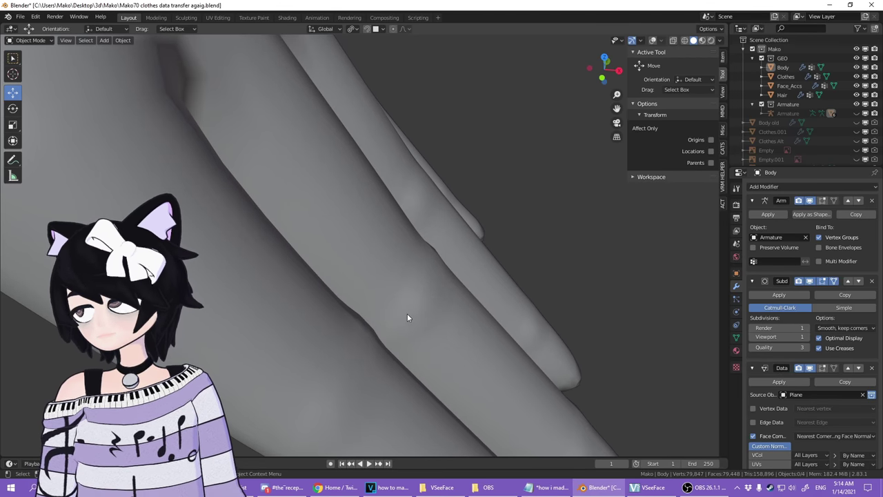
middle_click_drag(407, 314, 454, 316)
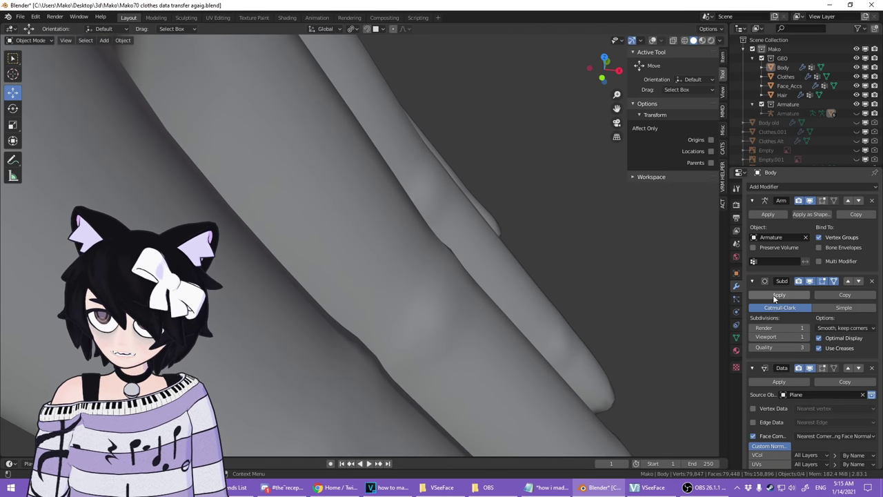
- Apply the Body's Subdivision modifier and try Shrink/Fatten on a single vertex between the fingers in Edit Mode
left_click(778, 295)
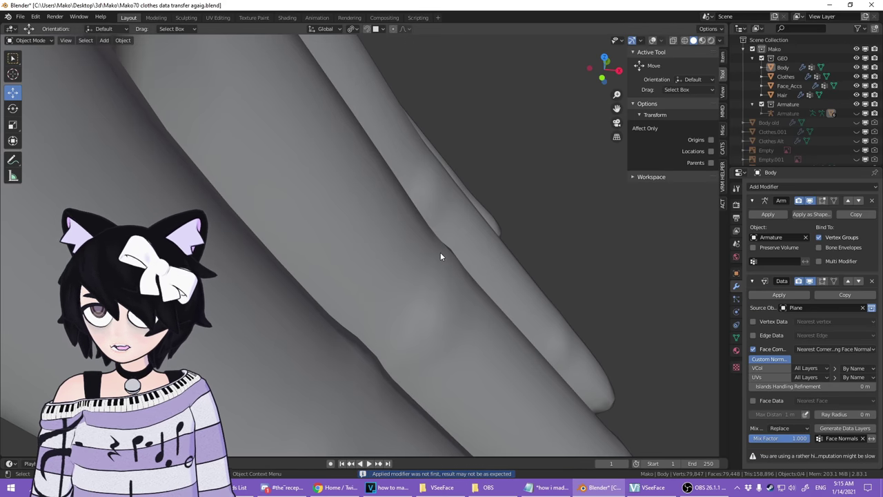
key("Tab")
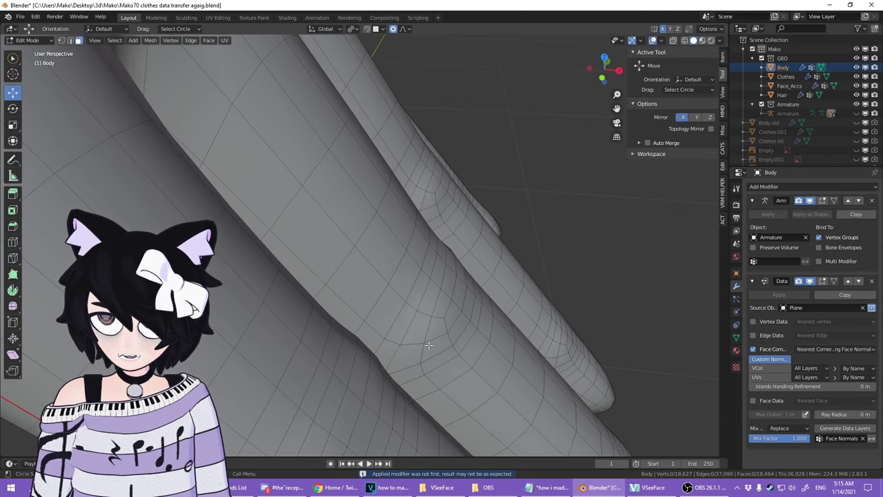
left_click(423, 343)
middle_click_drag(424, 344, 338, 324)
middle_click_drag(483, 165, 471, 207)
middle_click_drag(546, 161, 565, 130)
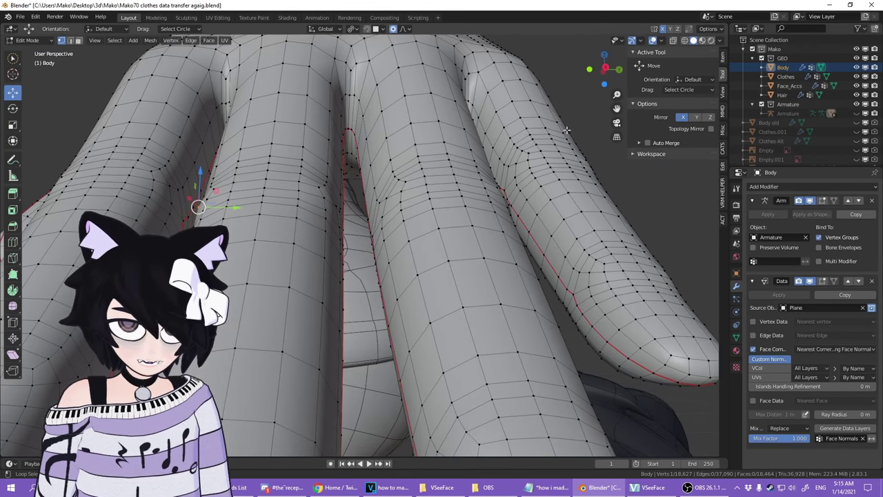
key("alt+s")
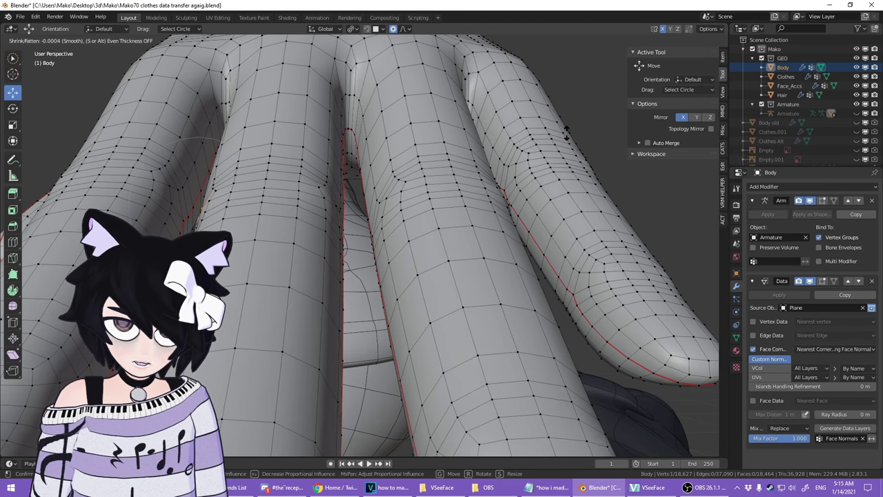
left_click(566, 132)
- Examine the dense applied topology of the body, from the hands up to the face
middle_click_drag(566, 131, 390, 233)
scroll(390, 234, "up", 4)
middle_click_drag(483, 275, 662, 180)
scroll(462, 262, "down", 8)
middle_click_drag(231, 266, 473, 191)
scroll(311, 233, "down", 3)
scroll(311, 233, "down", 1)
scroll(481, 154, "up", 6)
scroll(437, 200, "down", 3)
- Revert the blend file to its last saved version
left_click(20, 17)
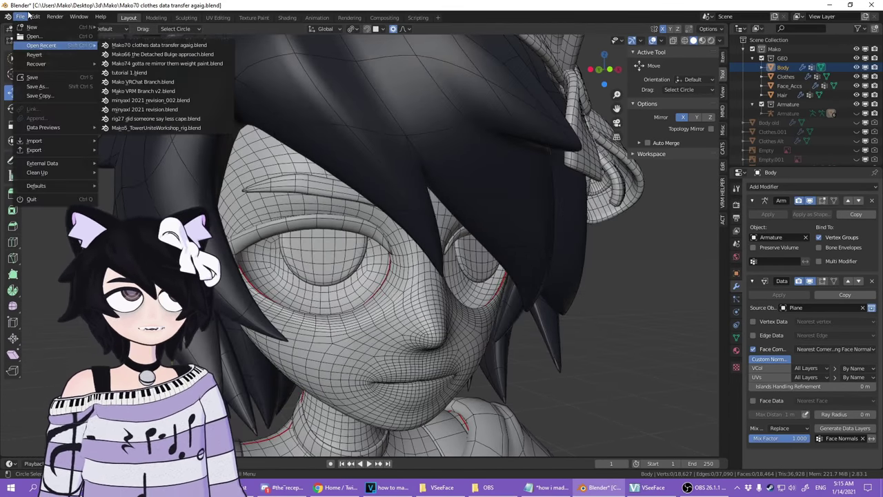
mouse_move(9, 21)
left_click(36, 55)
left_click(83, 58)
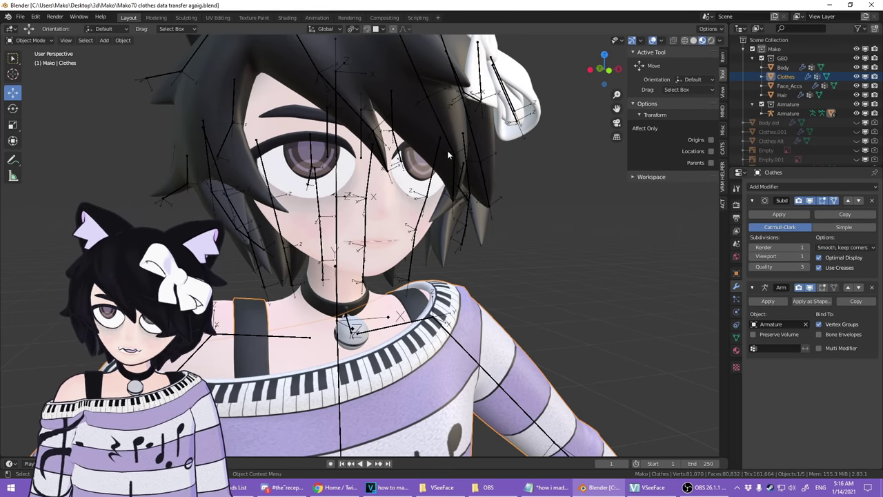
- Examine the lower edge of the character's eye, where the eyeball meets the face mesh
middle_click_drag(444, 155, 332, 156)
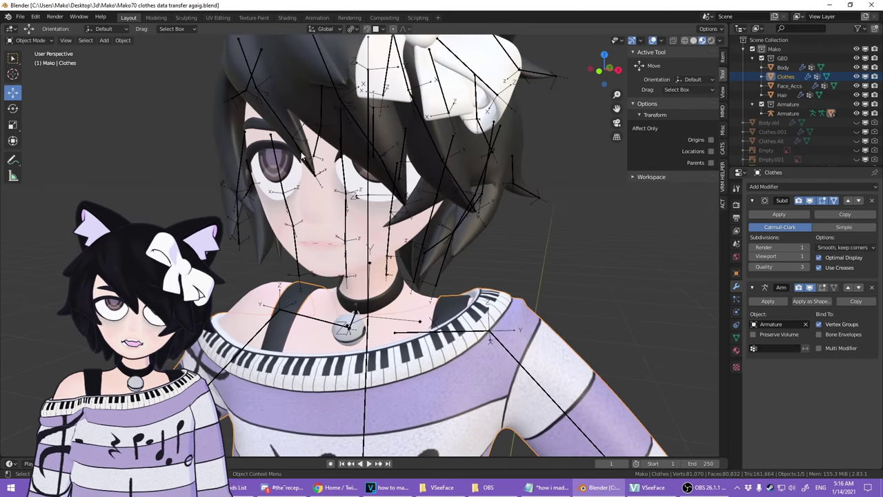
scroll(316, 158, "up", 8)
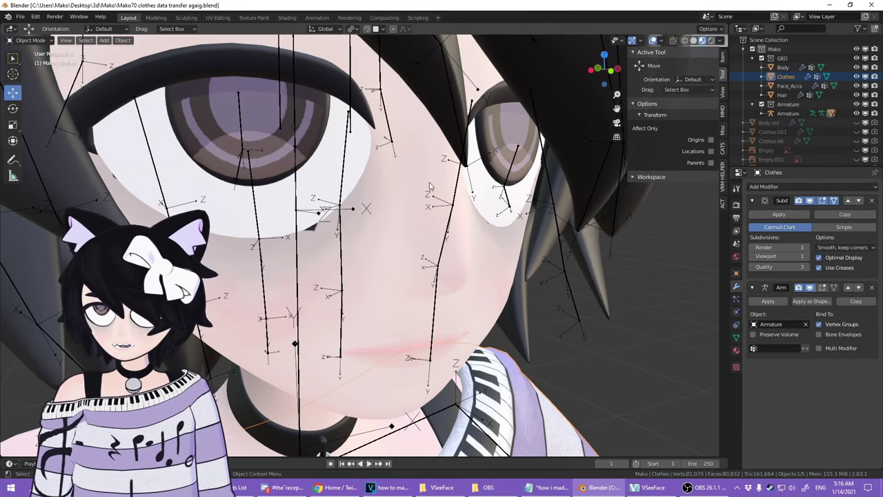
middle_click_drag(429, 186, 452, 188)
scroll(483, 196, "up", 3)
middle_click_drag(576, 219, 390, 245)
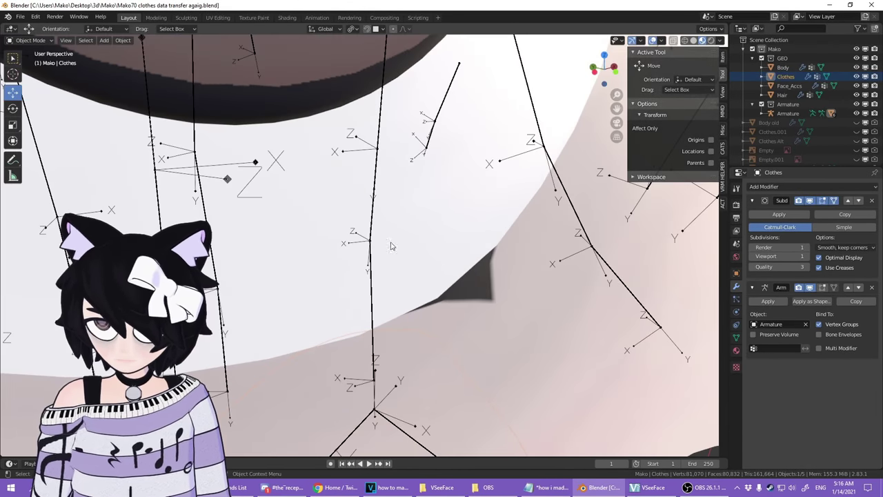
- Open the file Mako87 just some fixes.blend and bring the character's face into view
left_click(20, 16)
left_click(32, 36)
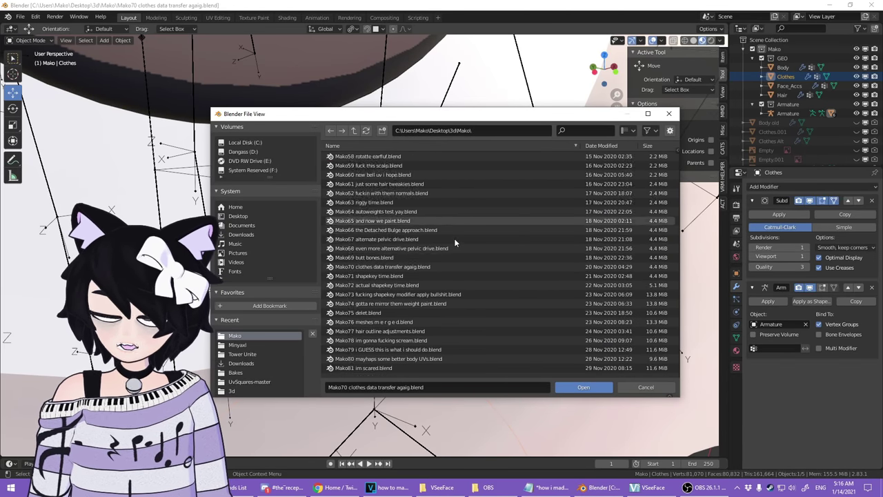
scroll(454, 238, "down", 10)
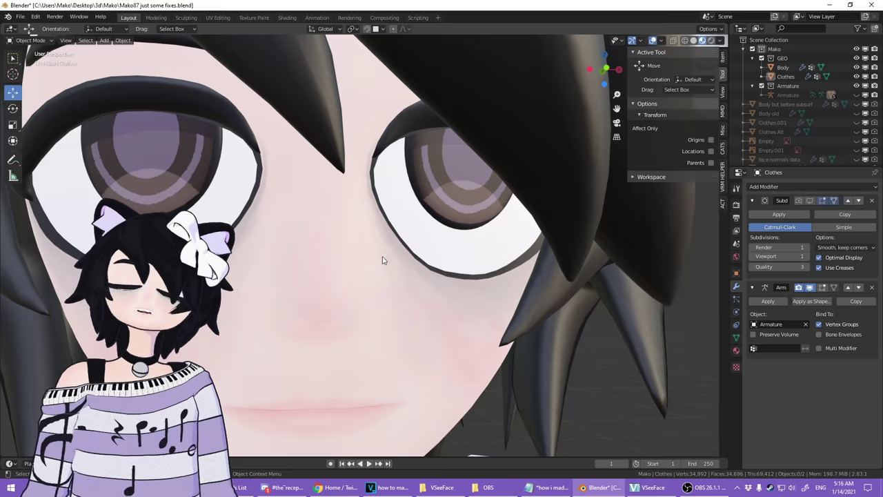
middle_click_drag(384, 260, 414, 283)
scroll(414, 282, "down", 6)
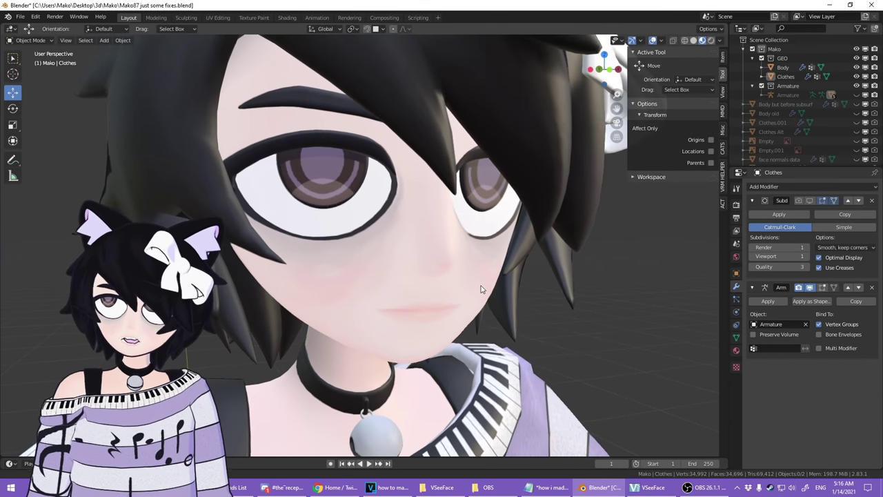
- Open the Body mesh in Edit Mode and examine the face topology around the eye
left_click(409, 232)
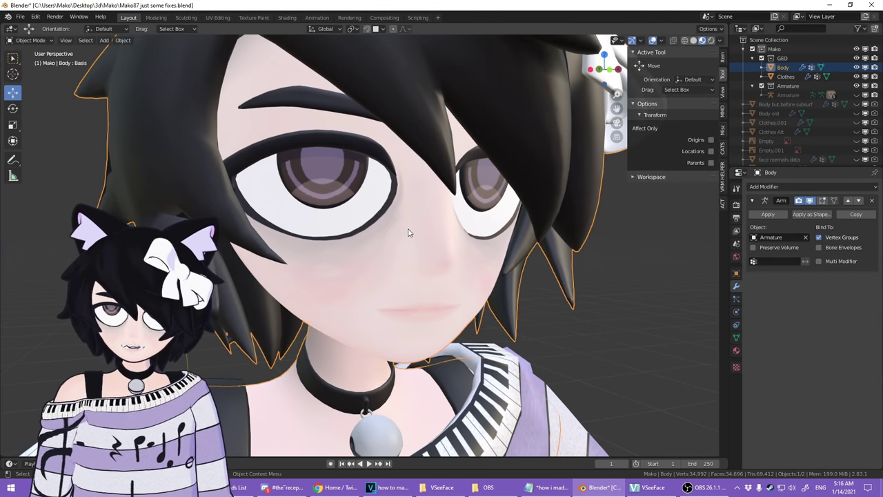
key("Tab")
middle_click_drag(409, 233, 405, 203)
scroll(417, 285, "up", 3)
middle_click_drag(298, 185, 316, 187)
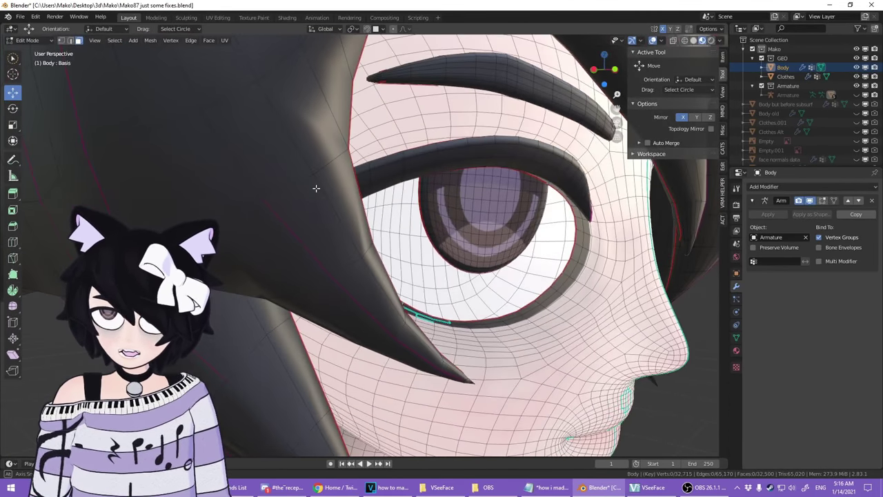
middle_click_drag(607, 284, 445, 236)
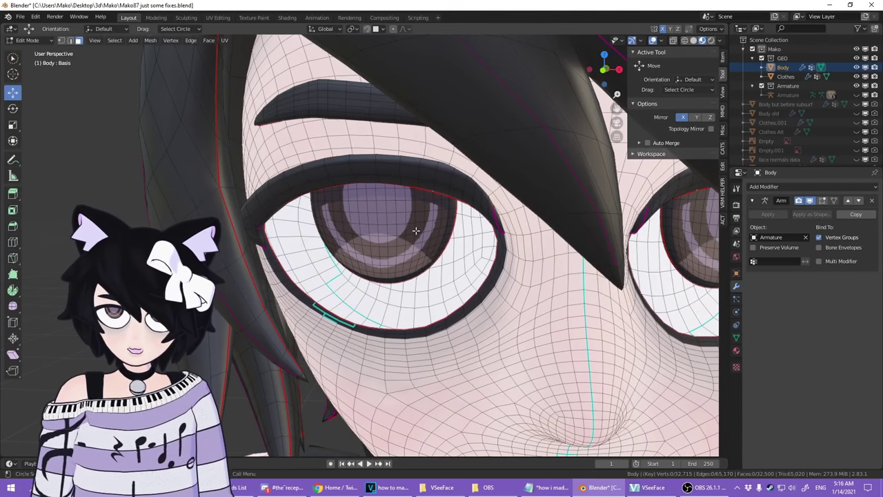
- Select all linked faces of the iris and hide them to expose the white of the eye
scroll(377, 220, "up", 2)
left_click(394, 210, "alt")
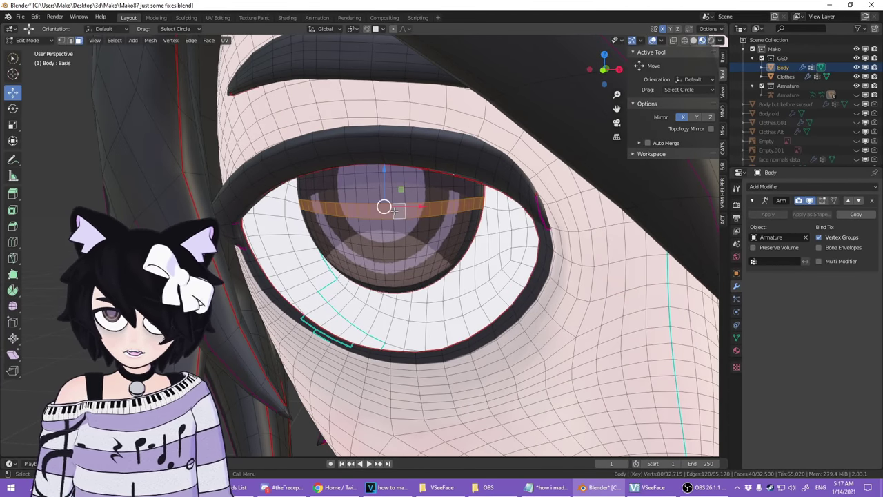
scroll(450, 240, "down", 2)
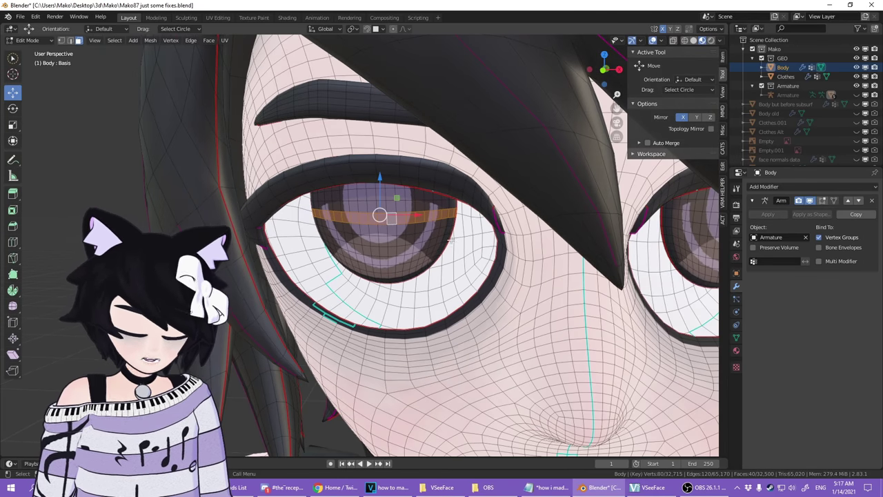
middle_click_drag(470, 262, 461, 283)
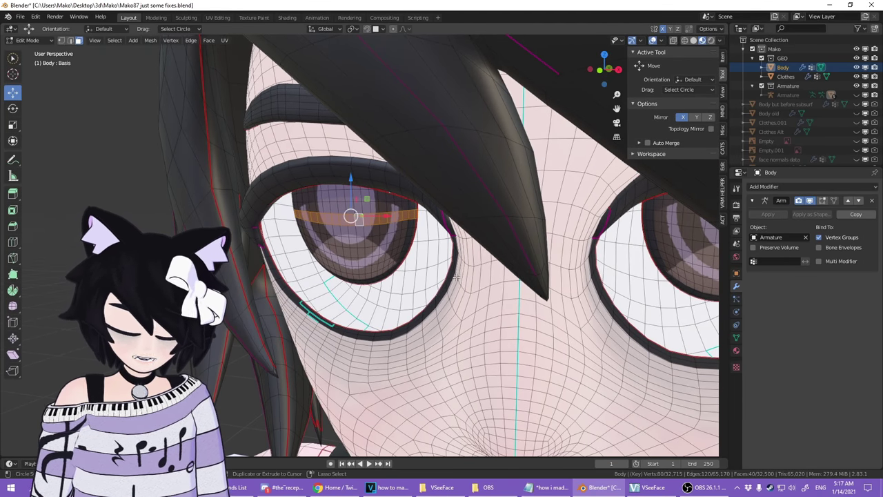
key("ctrl+l")
middle_click_drag(442, 267, 422, 184)
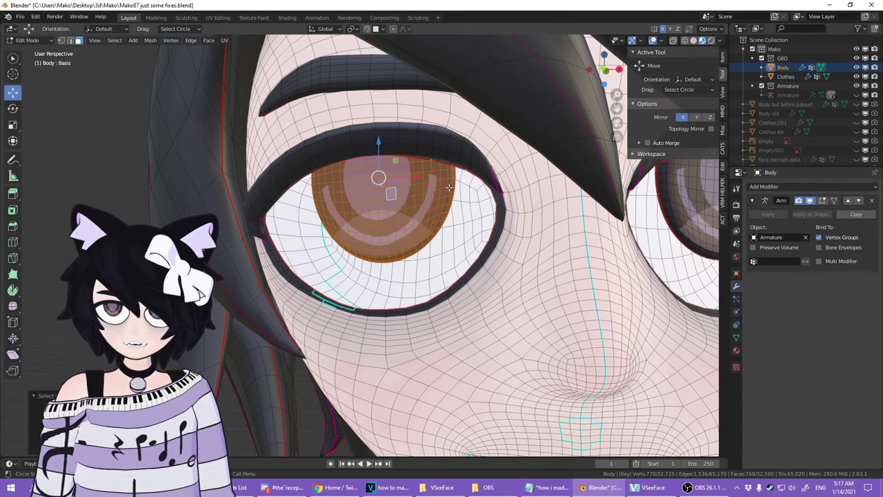
key("h")
- Delete the central faces of the eyeball white, leaving an outer ring along the eye socket
scroll(442, 193, "up", 8)
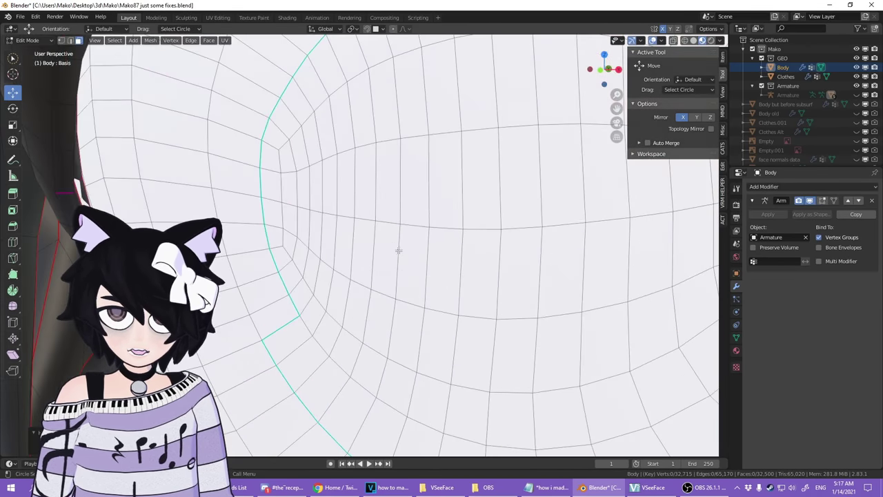
middle_click_drag(398, 251, 338, 314)
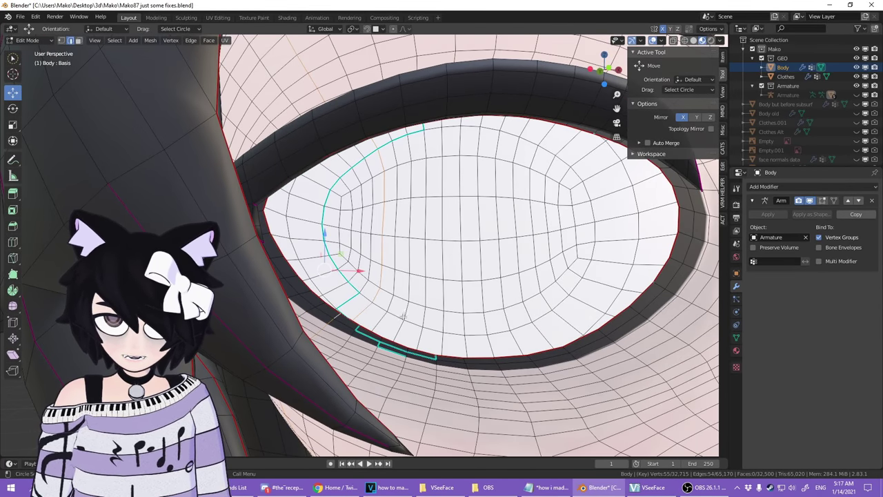
middle_click_drag(403, 316, 293, 316)
left_click(270, 311, "alt")
middle_click_drag(349, 302, 276, 219)
key("e")
left_click(398, 273)
left_click(236, 218, "alt")
key("x")
left_click(238, 213)
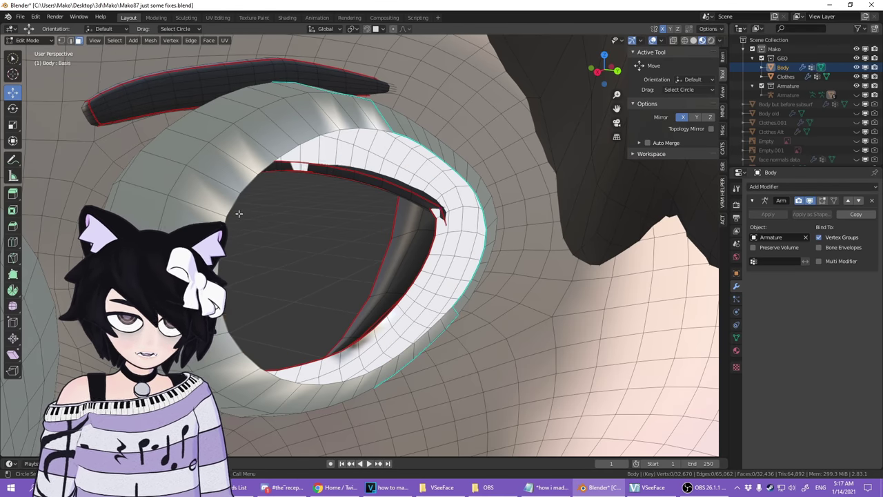
- Select the edge loop between the eye socket's inner faces and the white eyeball ring
key("2")
left_click(242, 189, "alt")
middle_click_drag(368, 212, 347, 213)
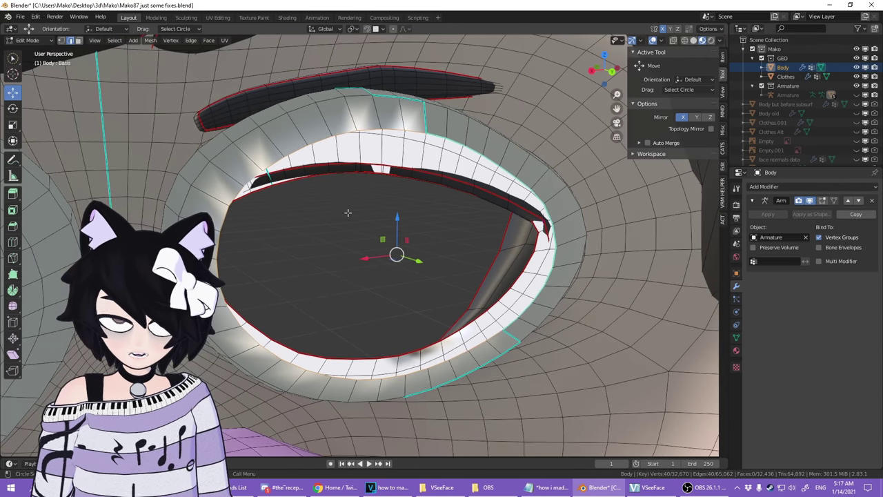
- Grid-fill the open eye socket loop and raise the fill's span for more rows of faces
left_click(208, 41)
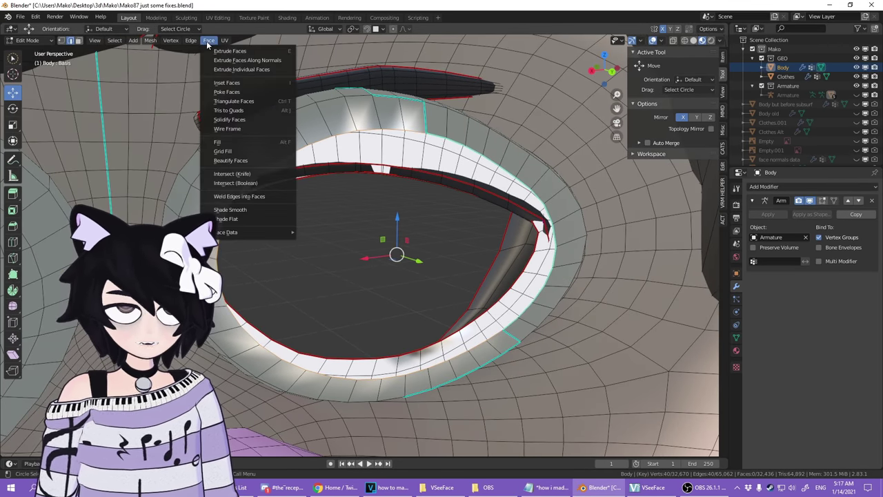
left_click(222, 151)
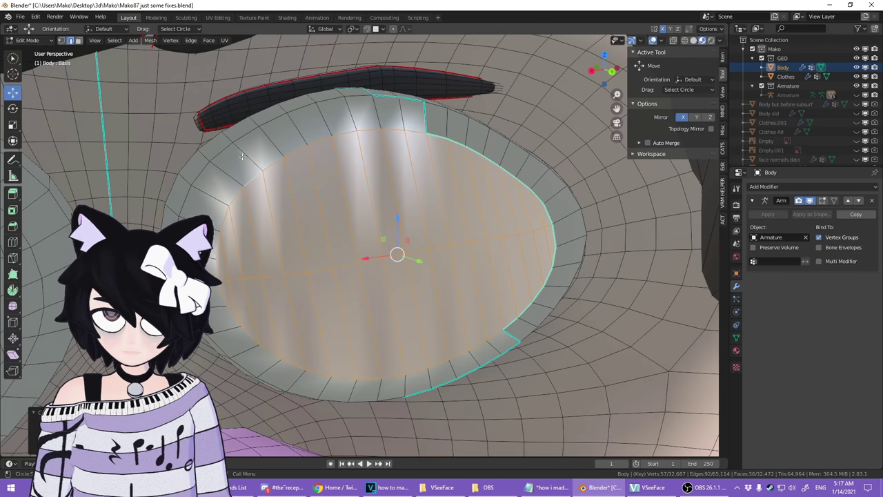
middle_click_drag(368, 259, 446, 304)
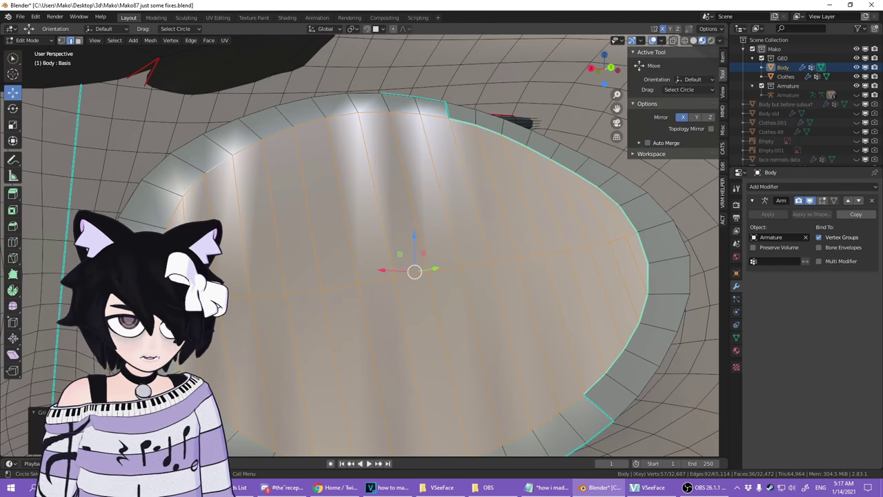
left_click(160, 425)
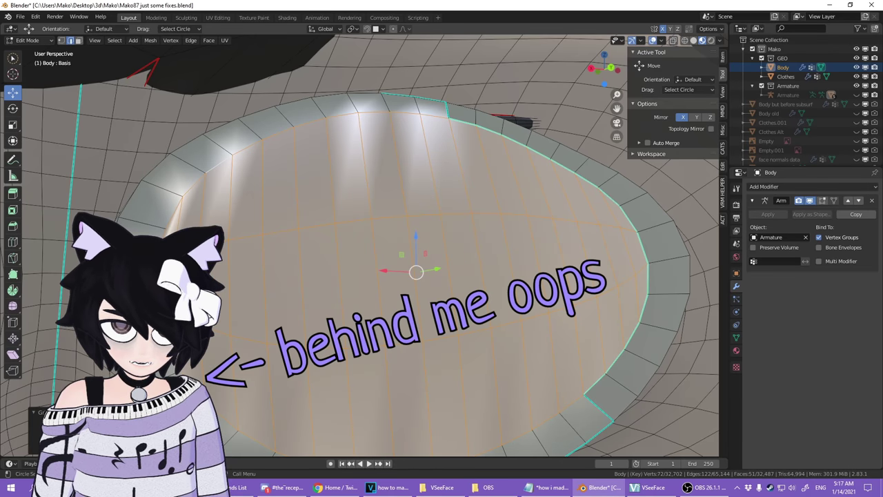
left_click(160, 425)
scroll(326, 312, "down", 3)
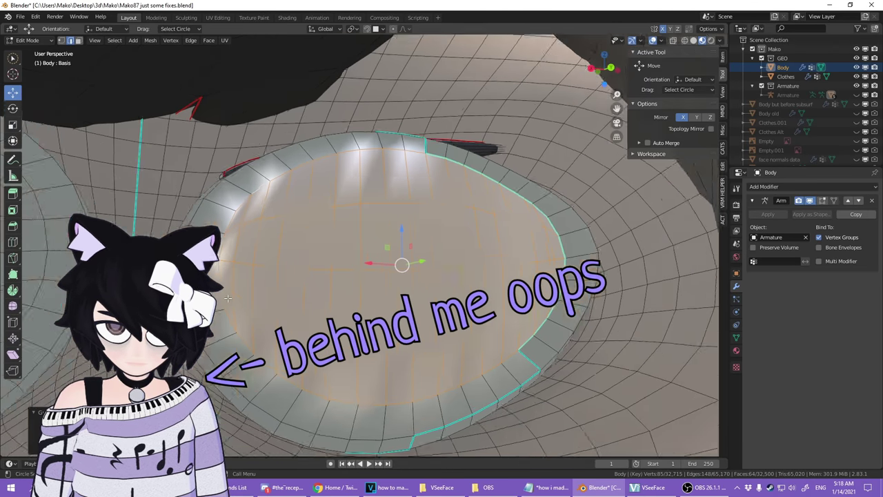
scroll(326, 312, "up", 2)
middle_click_drag(326, 312, 368, 323)
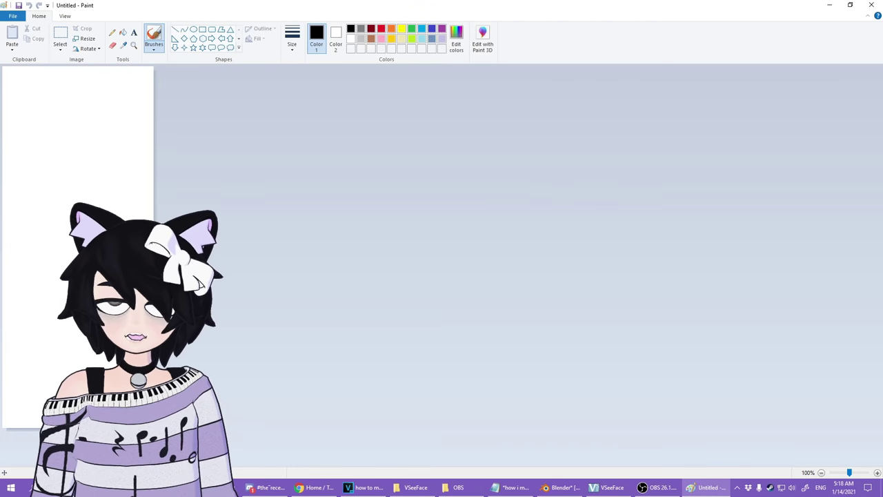
- Switch to Paint and sketch a small black dome-shaped eye outline with its outer corner marked in red
left_click_drag(595, 343, 621, 355)
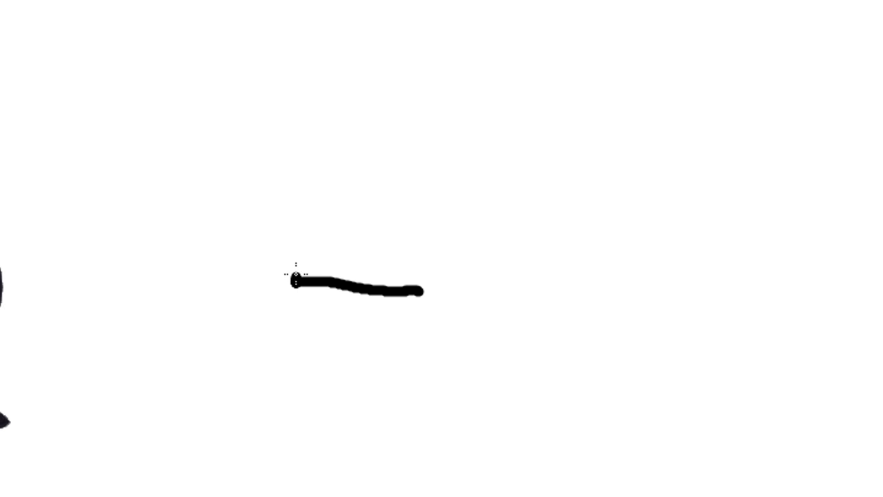
left_click_drag(405, 274, 414, 295)
key("ctrl+z")
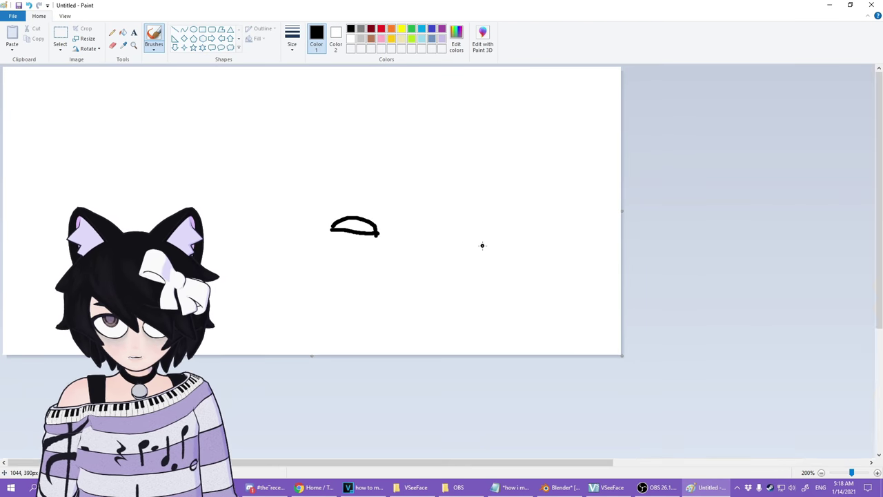
scroll(504, 246, "up", 1, "ctrl")
left_click_drag(496, 463, 749, 458)
scroll(653, 368, "down", 3)
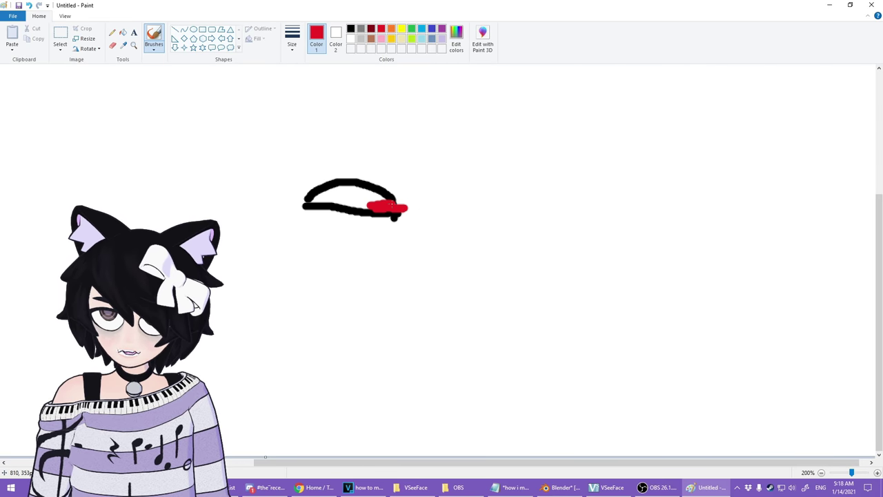
- Sketch a larger, wide-open black eye outline beside the small one and mark its lower corner in red
left_click_drag(512, 211, 623, 217)
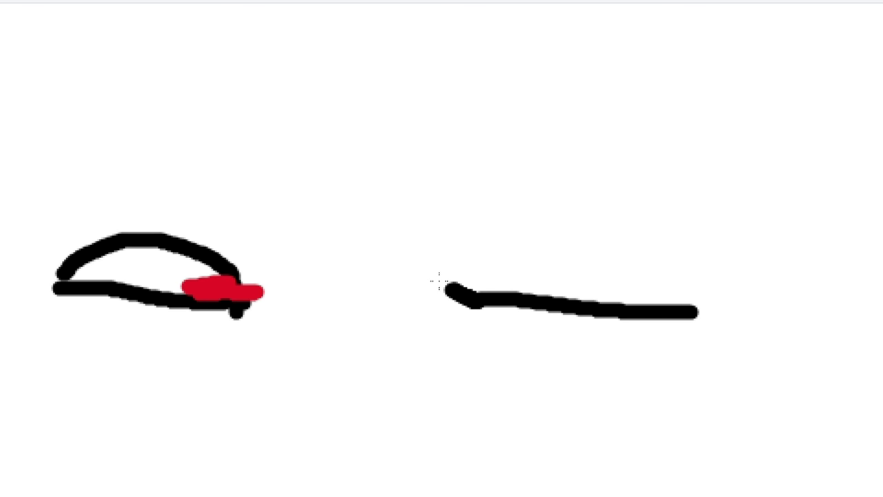
mouse_move(471, 302)
left_mouse_down()
mouse_move(605, 122)
mouse_move(690, 269)
left_mouse_up()
key("ctrl+z")
left_click_drag(476, 310, 483, 150)
key("ctrl+z")
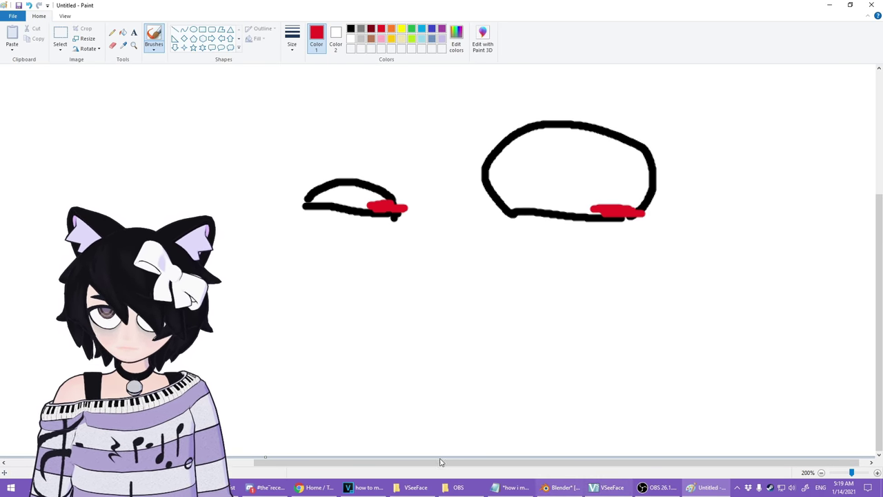
- Switch back to Blender and reveal the hidden parts of the Body mesh around the eye
left_click(561, 486)
scroll(463, 282, "down", 4)
mouse_move(422, 207)
middle_mouse_down()
mouse_move(376, 199)
mouse_move(434, 196)
middle_mouse_up()
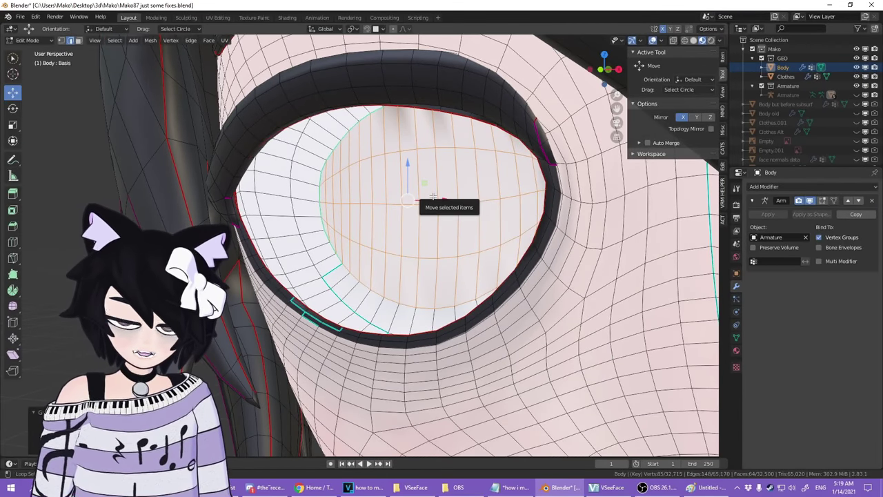
key("alt+h")
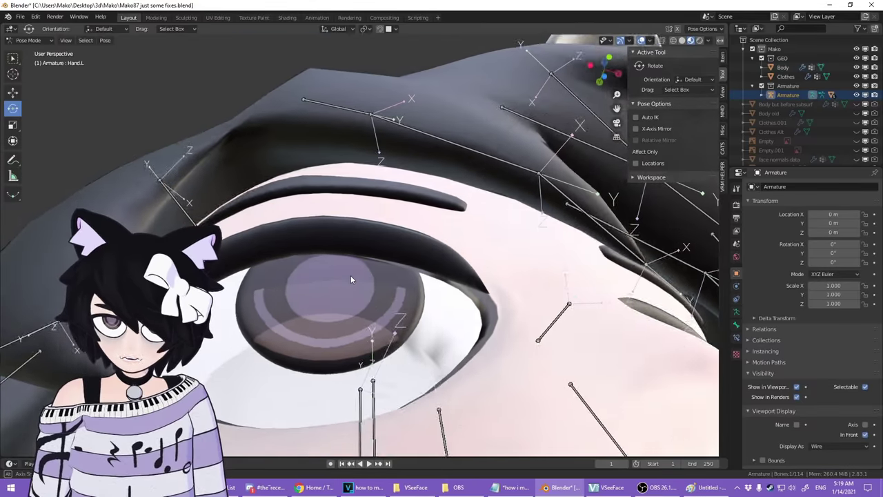
- Rotate the Eye.R bone to turn the iris toward the inner corner of the eye
middle_click_drag(351, 278, 304, 310)
left_click(327, 309)
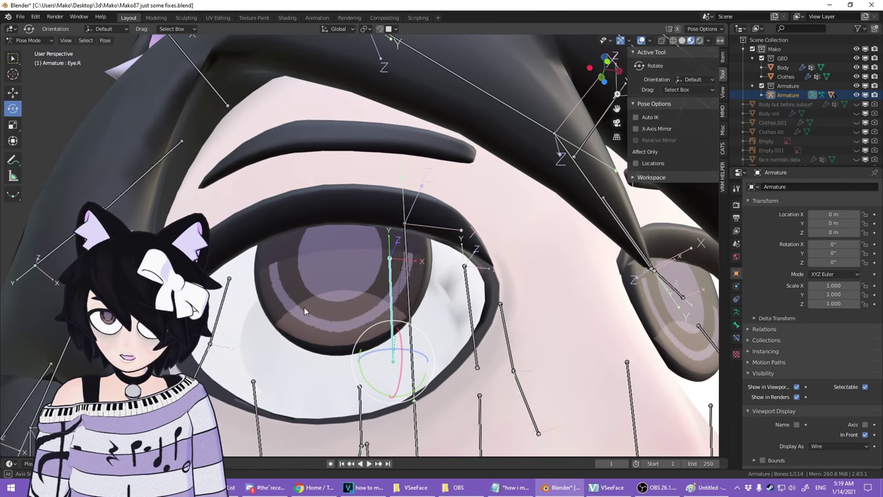
left_click_drag(391, 351, 391, 350)
middle_click_drag(486, 282, 473, 298)
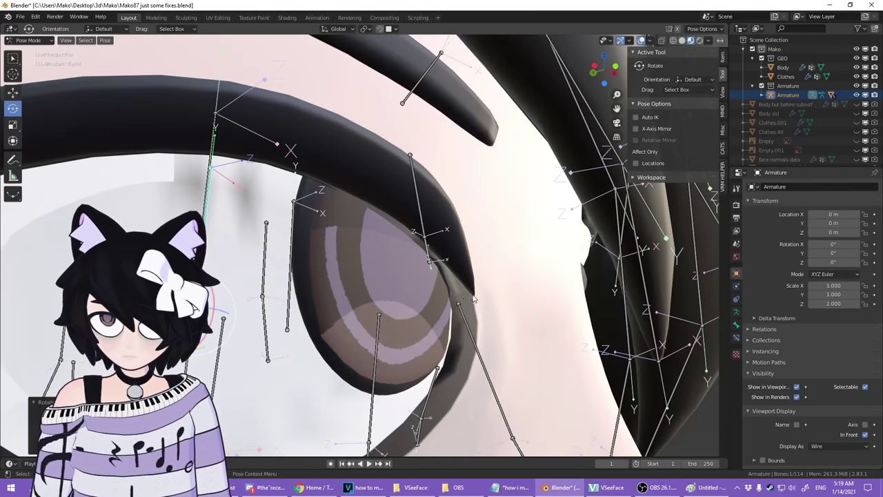
- Return to Object Mode, select the Body mesh and open it in Edit Mode
left_click(29, 40)
left_click(29, 51)
left_click(273, 299)
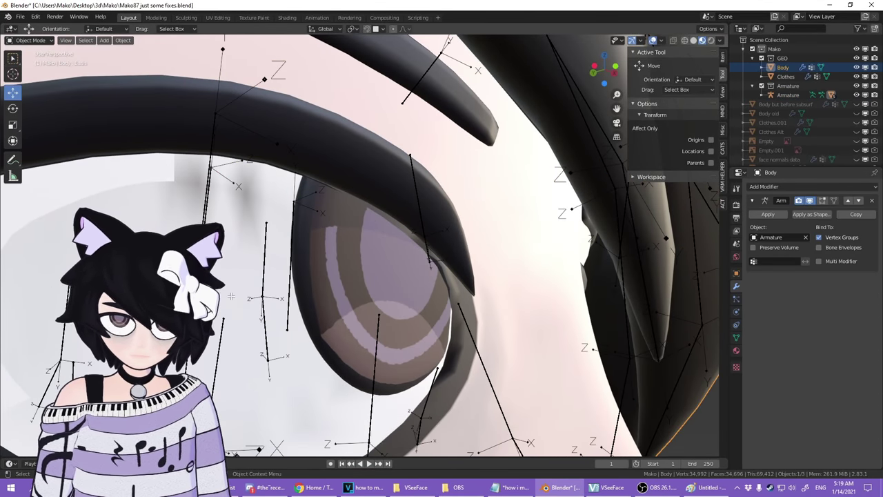
key("Tab")
middle_click_drag(277, 300, 633, 261)
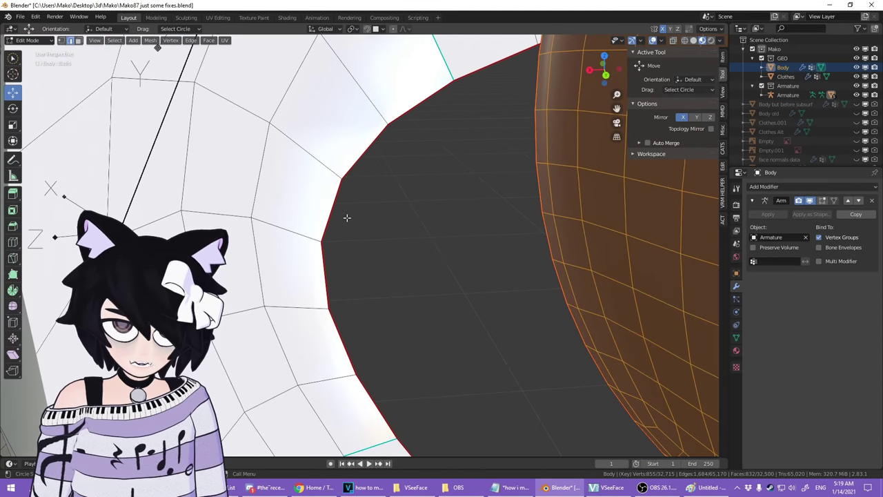
- Select the faces of the eye white behind the iris and scale them down with proportional editing enabled
middle_click_drag(303, 221, 440, 218)
left_click(394, 29)
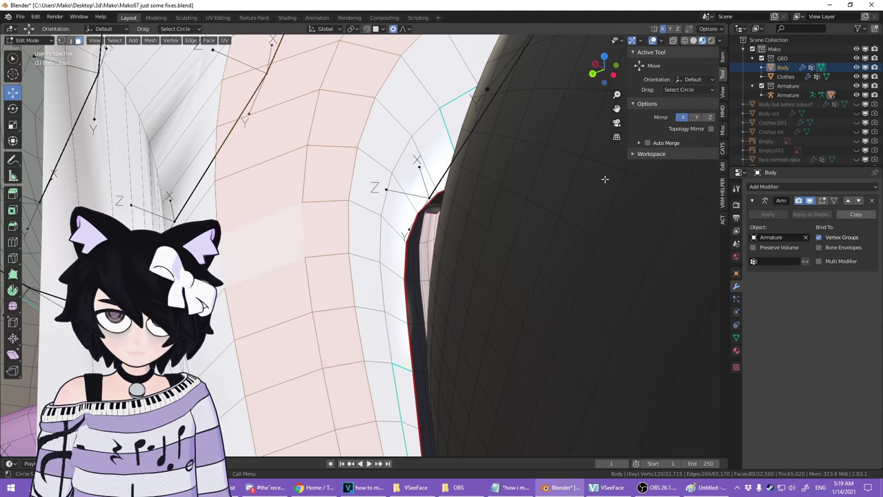
key("alt+s")
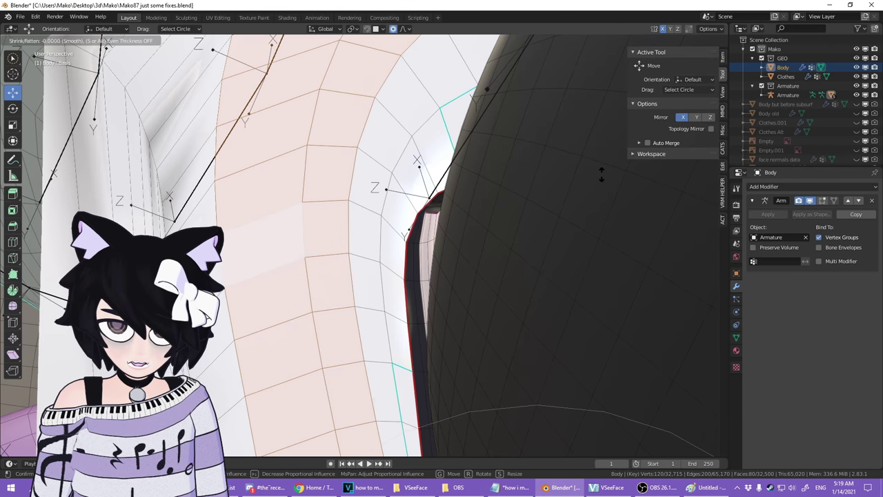
key("s")
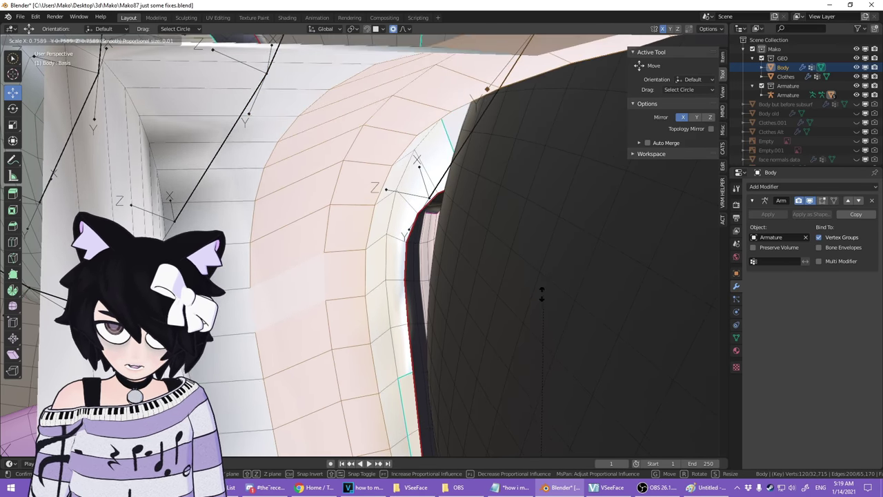
left_click(536, 315)
middle_click_drag(536, 315, 455, 247)
scroll(360, 177, "down", 4)
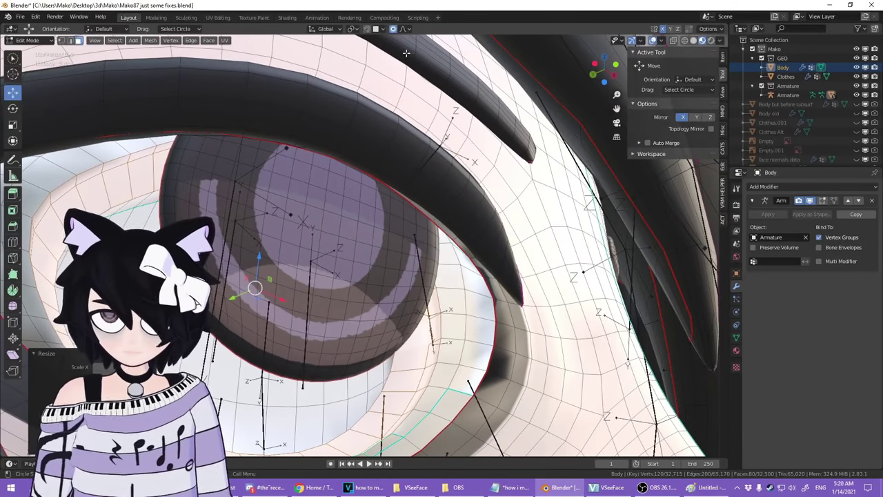
- Leave mesh editing and hide the viewport overlays to check the turned eyes on the face
key("Tab")
middle_click_drag(374, 200, 505, 248)
left_click(653, 40)
scroll(382, 250, "up", 5)
scroll(344, 240, "down", 6)
- Revert the file to its last saved version
left_click(20, 18)
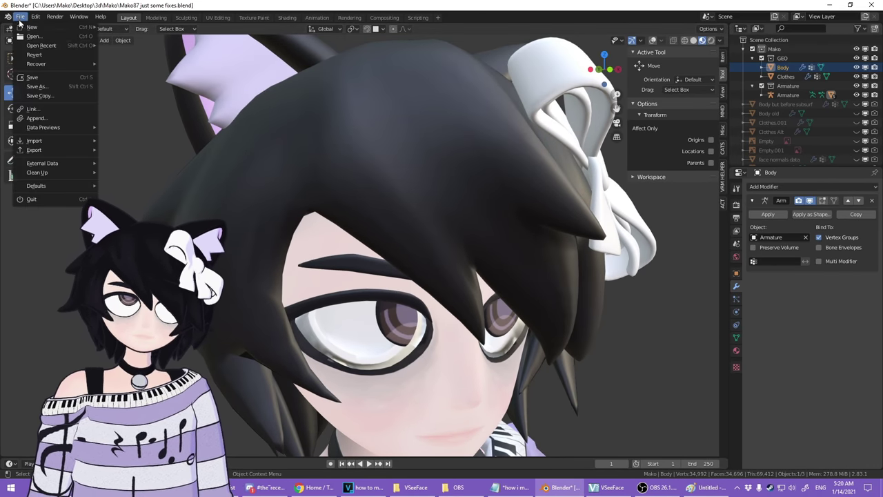
left_click(38, 55)
left_click(38, 55)
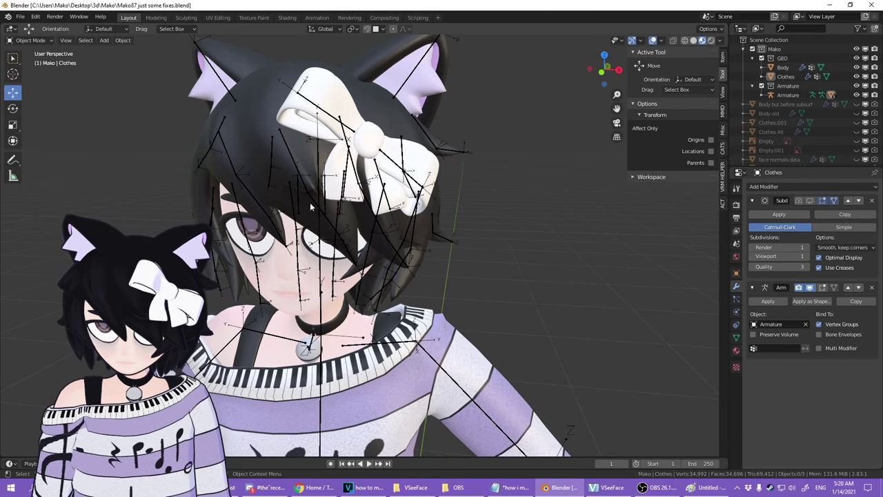
- Select the Body mesh and enter Edit Mode to examine the hair at the back of the head
middle_click_drag(310, 202, 432, 175)
left_click(337, 143)
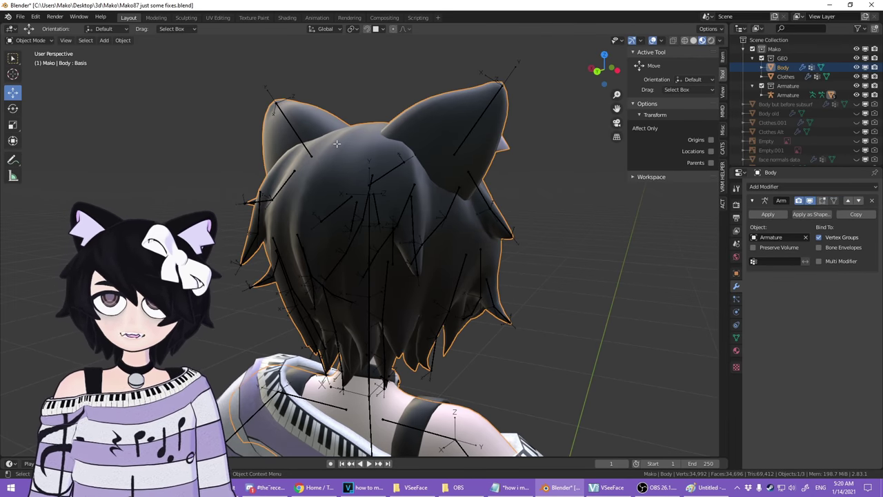
key("Tab")
scroll(412, 183, "up", 5)
middle_click_drag(412, 183, 518, 245)
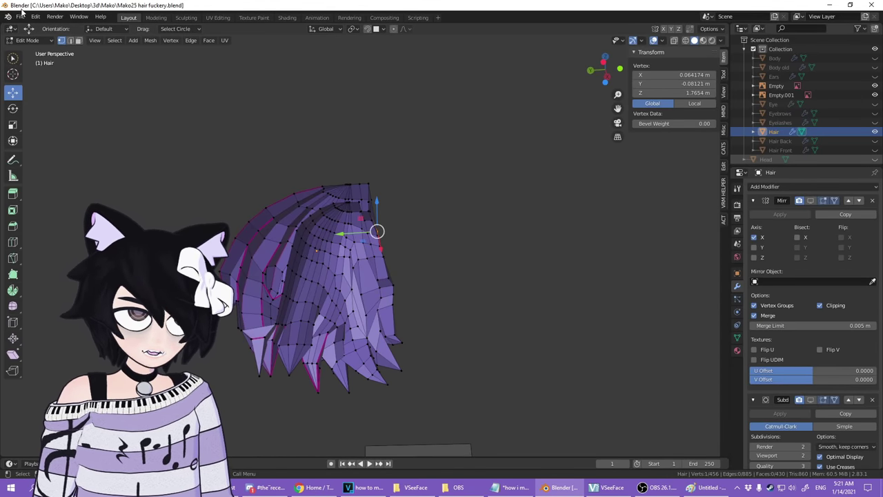
- Save the older hair file and examine the Hair mesh from the front, inside and side
left_click(21, 16)
left_click(35, 78)
middle_click_drag(465, 256, 415, 316)
scroll(424, 252, "up", 4)
middle_click_drag(424, 253, 437, 214)
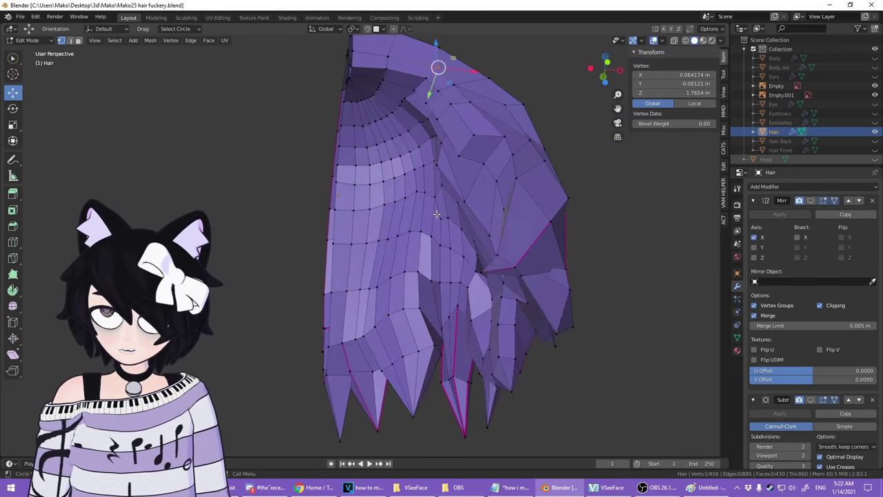
scroll(437, 215, "down", 2)
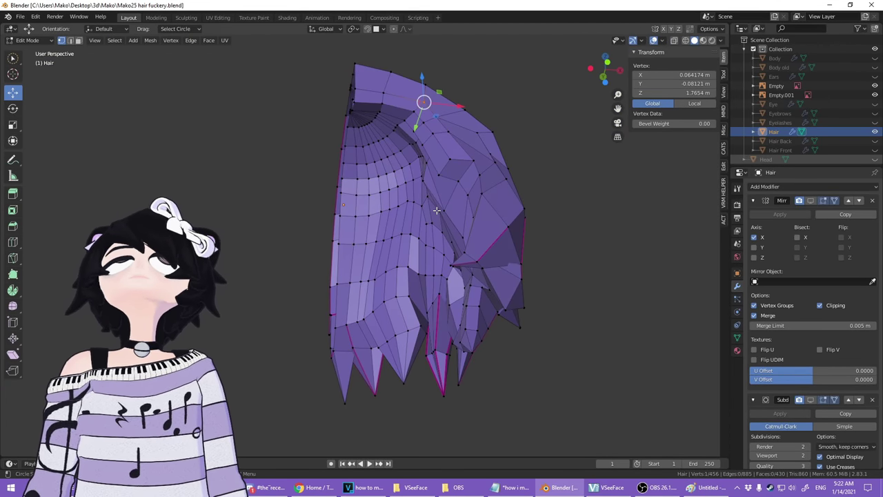
middle_click_drag(437, 210, 530, 4)
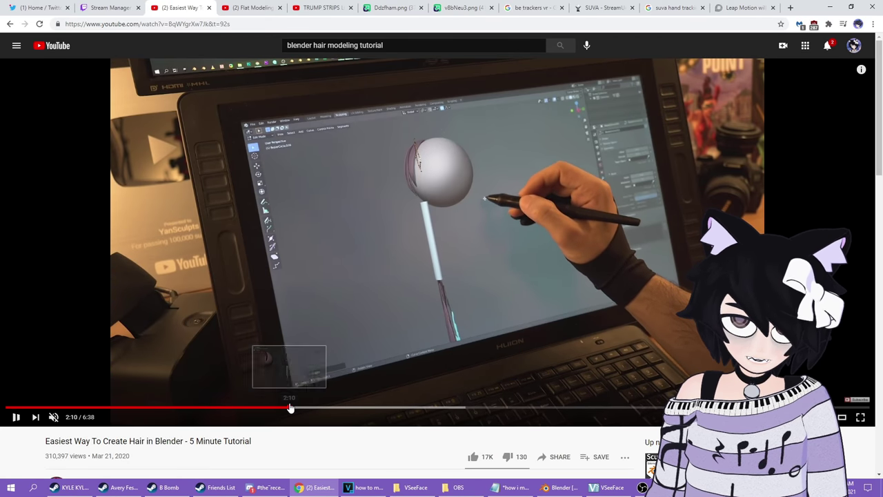
- In Chrome, skim the YouTube videos "Easiest Way To Create Hair in Blender" and "Flat Modeling Anime Hair Tutorial" for hair modeling techniques
left_click(290, 409)
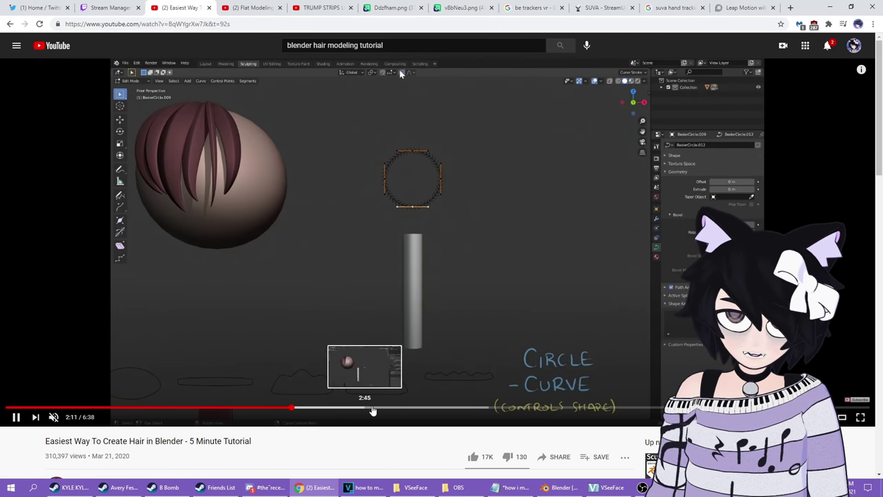
left_click(369, 410)
key("ctrl+Tab")
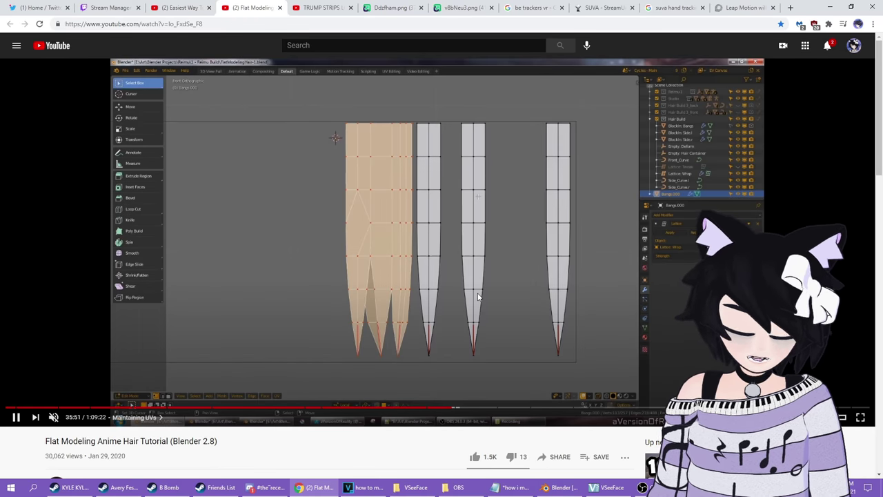
left_click(244, 409)
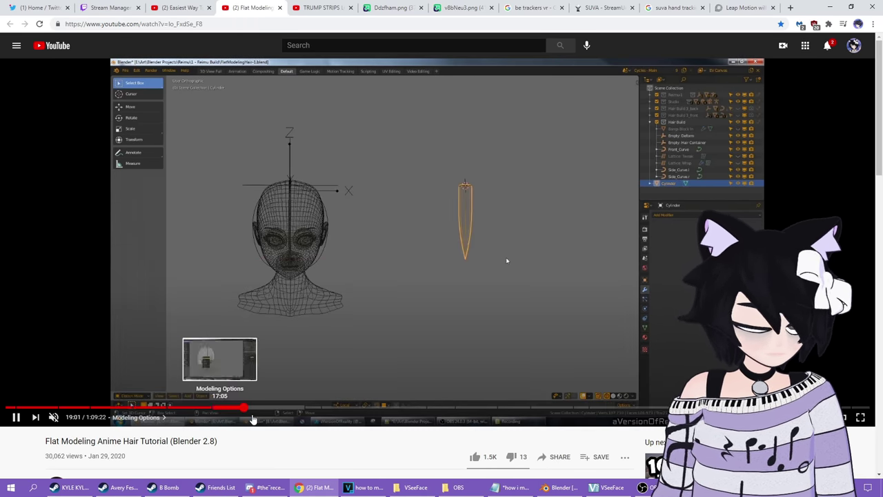
left_click(455, 409)
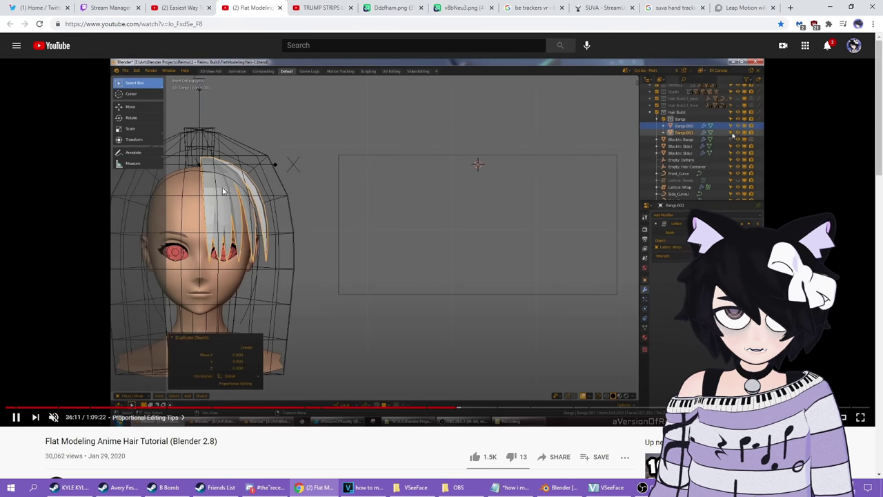
left_click(574, 409)
left_click(663, 409)
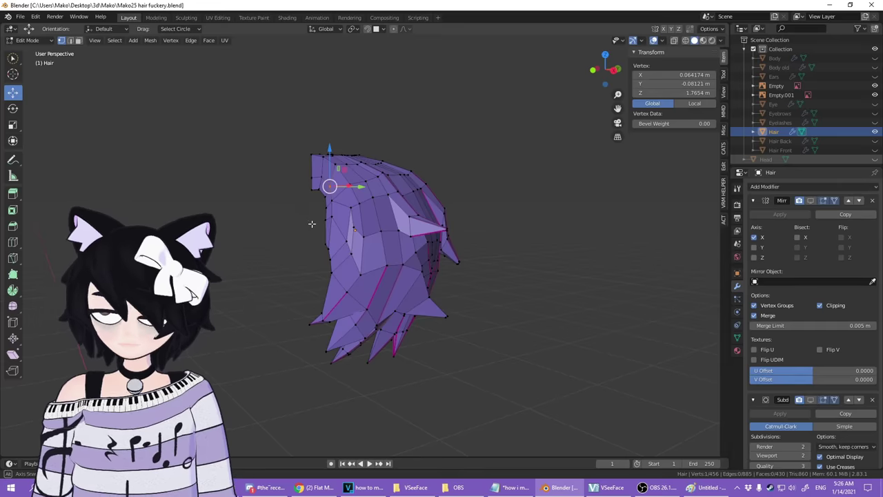
- Return to Blender and examine the inner surface and fringe edge of the Hair mesh
middle_click_drag(311, 223, 421, 222)
scroll(440, 239, "up", 2)
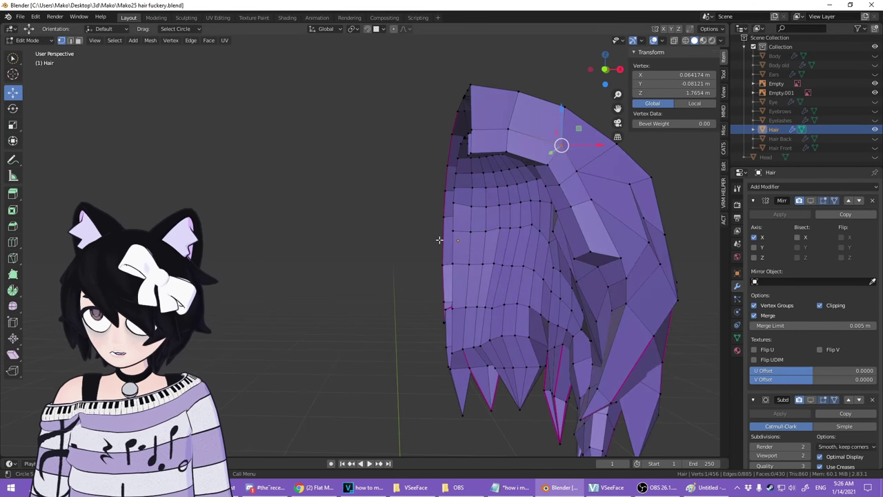
middle_click_drag(500, 238, 481, 240)
middle_click_drag(632, 245, 494, 248, "shift")
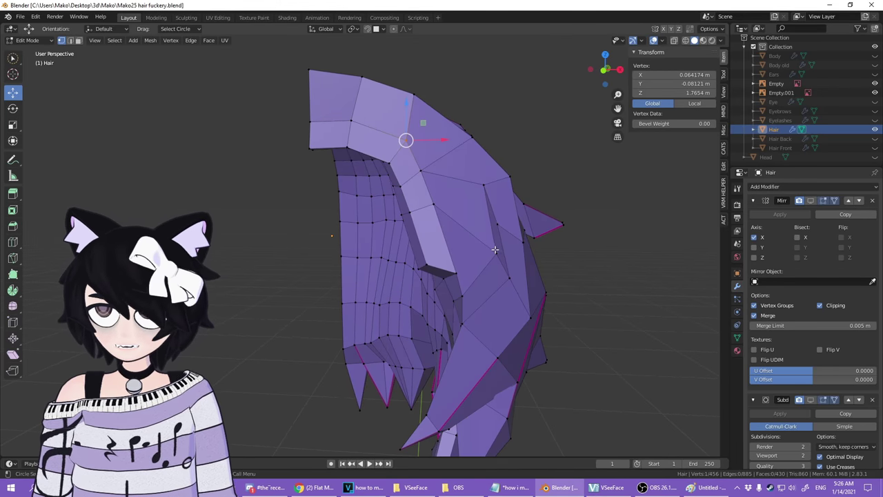
- Turn on the viewport display of the Hair mesh's Mirror modifier to see both halves of the hair
scroll(491, 247, "down", 4)
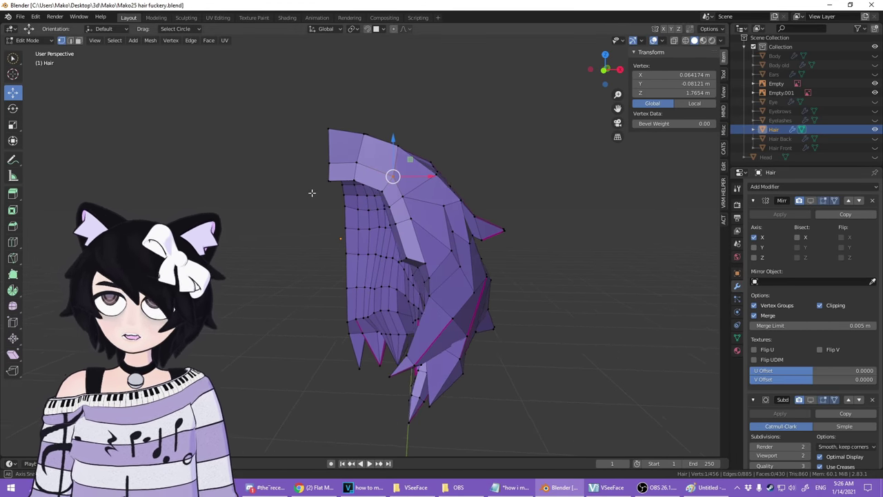
middle_click_drag(486, 179, 440, 202)
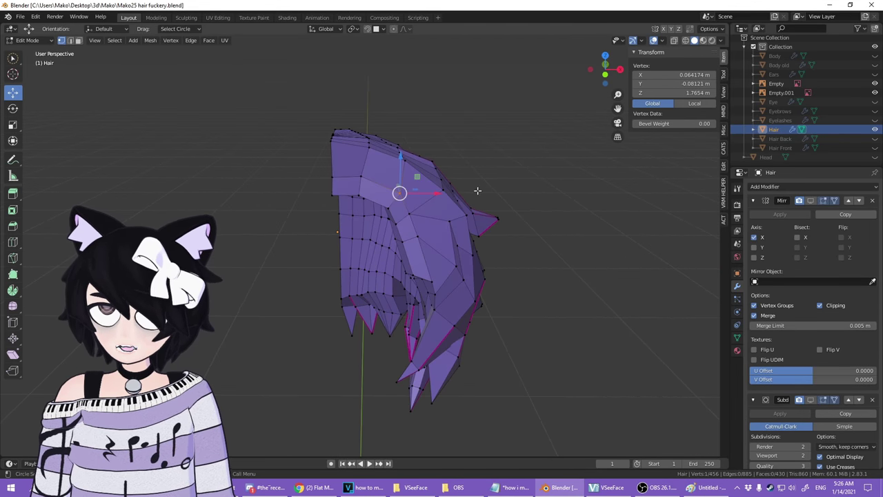
left_click(811, 202)
middle_click_drag(412, 220, 401, 257)
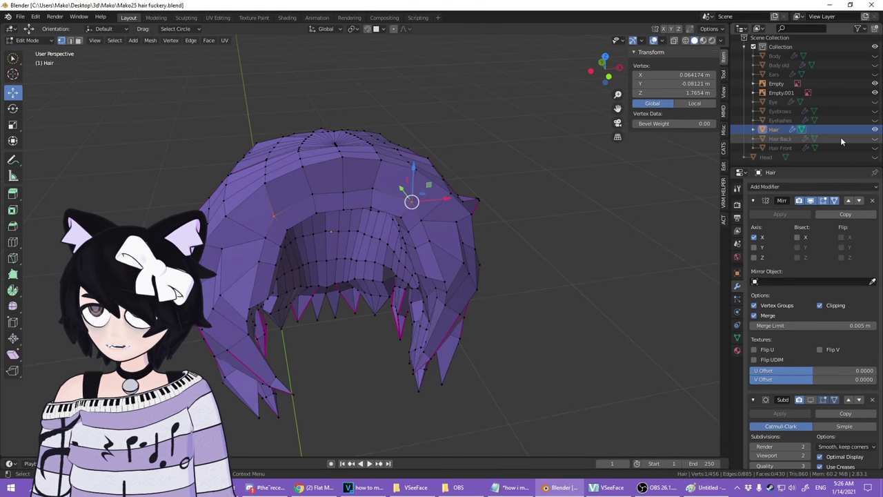
- Show the Hair Front object and examine how the fringe sits over the Hair mesh from the front and side
left_click(875, 148)
middle_click_drag(451, 256, 376, 226)
scroll(377, 227, "up", 2)
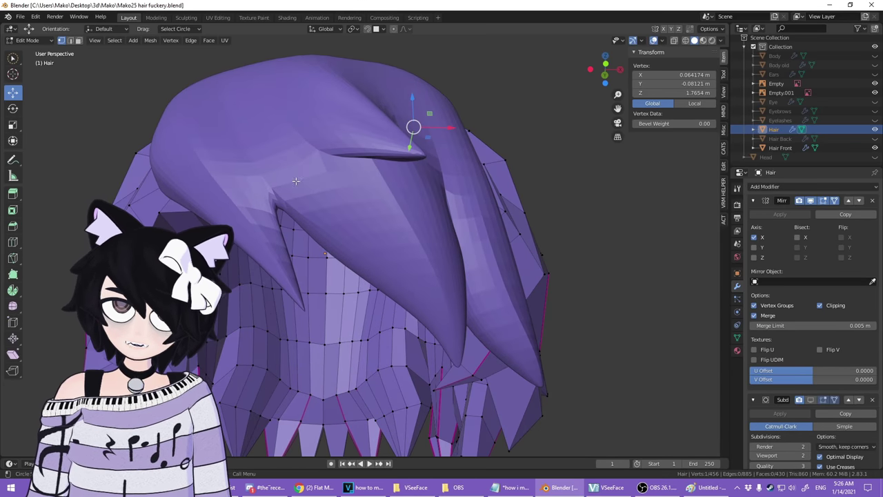
middle_click_drag(469, 293, 402, 246)
scroll(387, 235, "down", 1)
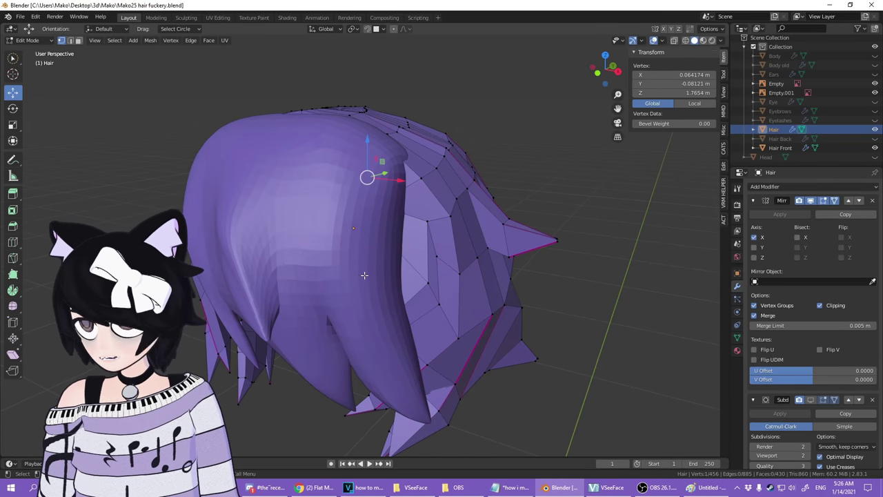
middle_click_drag(364, 274, 390, 266)
- Try to move the tip vertices of the Hair mesh's side spike
left_click_drag(522, 219, 529, 221)
middle_click_drag(529, 222, 529, 288)
scroll(536, 255, "down", 1)
left_click_drag(509, 167, 484, 145)
key("ctrl+z")
middle_click_drag(539, 270, 384, 240)
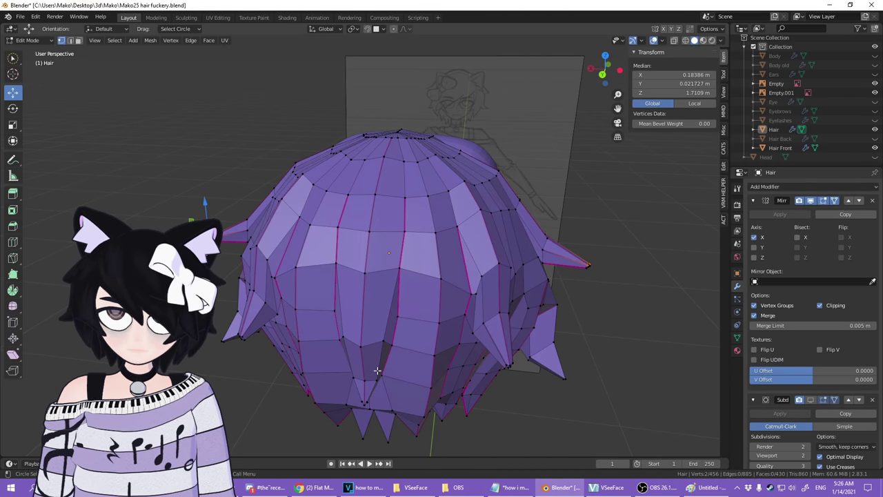
key("alt+a")
- Show the Hair Back object, return to Object Mode and examine the complete hairstyle from the side and back
middle_click_drag(437, 356, 445, 272)
middle_click_drag(535, 244, 457, 199)
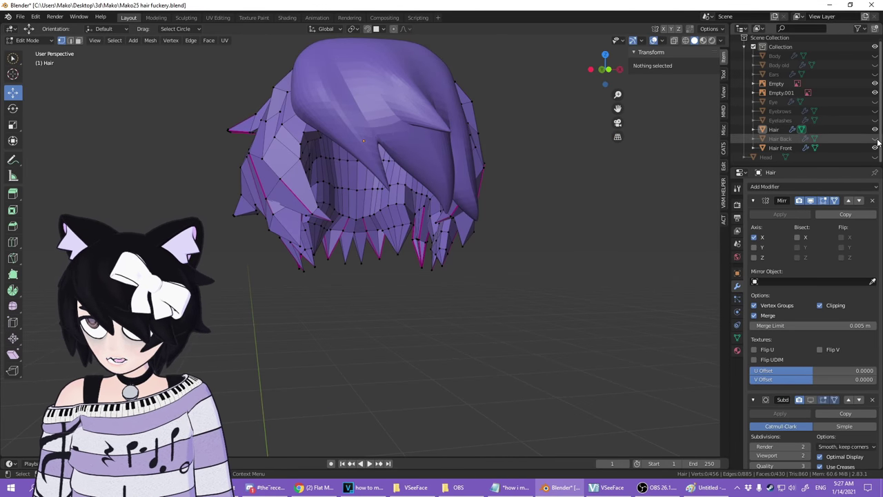
left_click(875, 139)
mouse_move(442, 207)
middle_mouse_down()
mouse_move(468, 200)
mouse_move(430, 203)
middle_mouse_up()
left_click(875, 55)
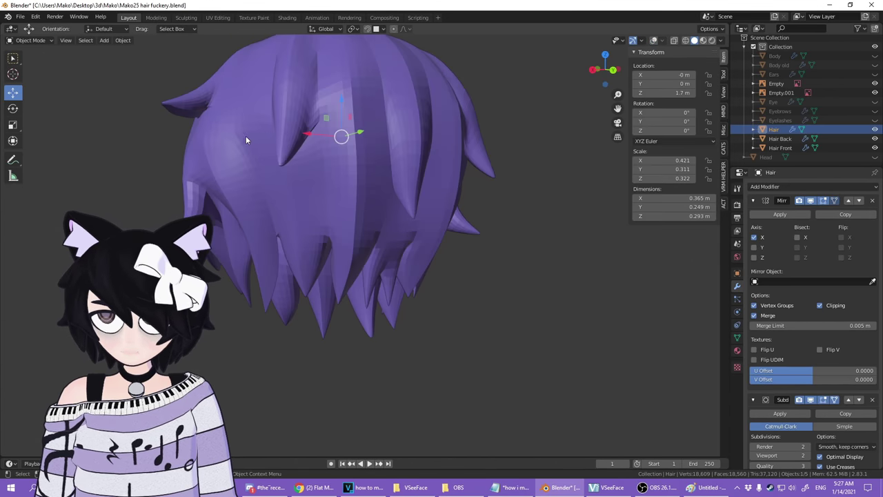
middle_click_drag(246, 136, 374, 239)
middle_click_drag(495, 241, 295, 261)
scroll(368, 254, "down", 3)
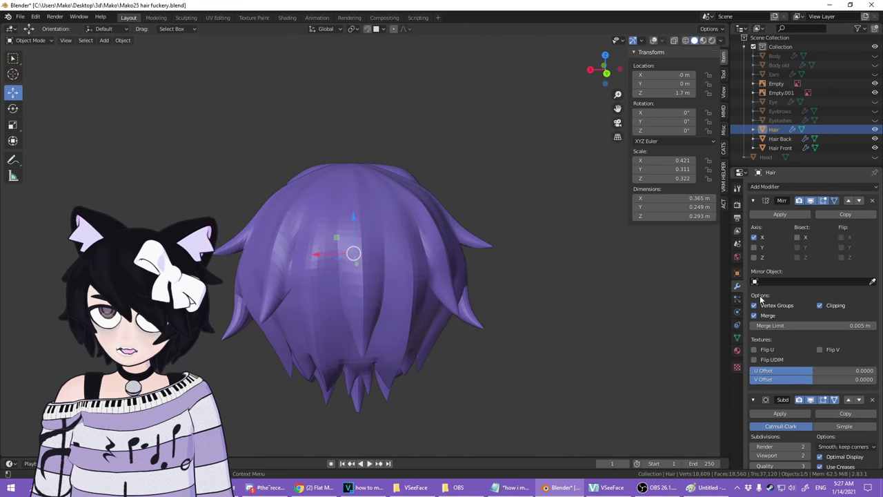
middle_click_drag(387, 227, 405, 255)
- Open Hair Front in Edit Mode, turn off its Subdivision viewport display and hide the Hair object
scroll(405, 255, "up", 5)
left_click(484, 201)
middle_click_drag(484, 200, 350, 185)
left_click(346, 159)
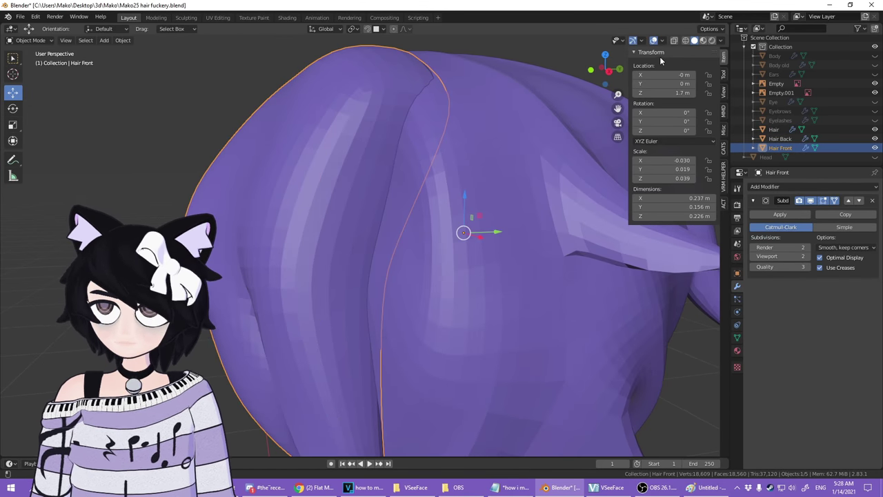
key("Tab")
key("alt+a")
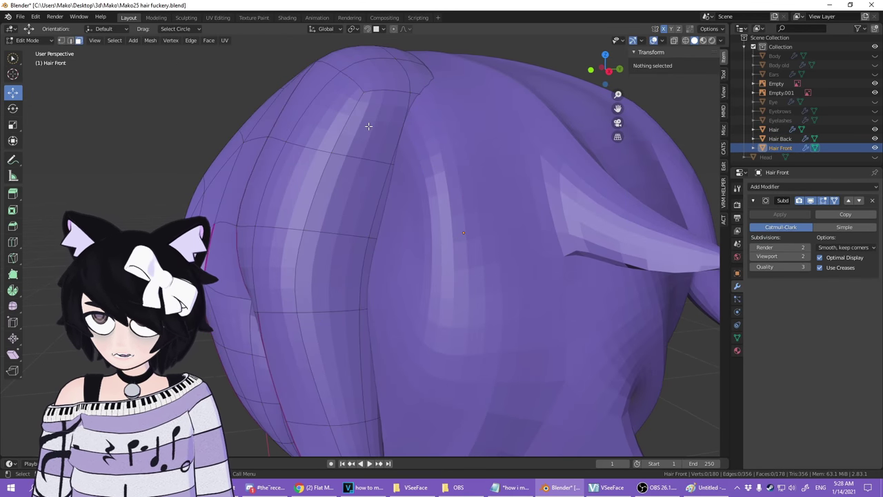
left_click(811, 201)
left_click(875, 129)
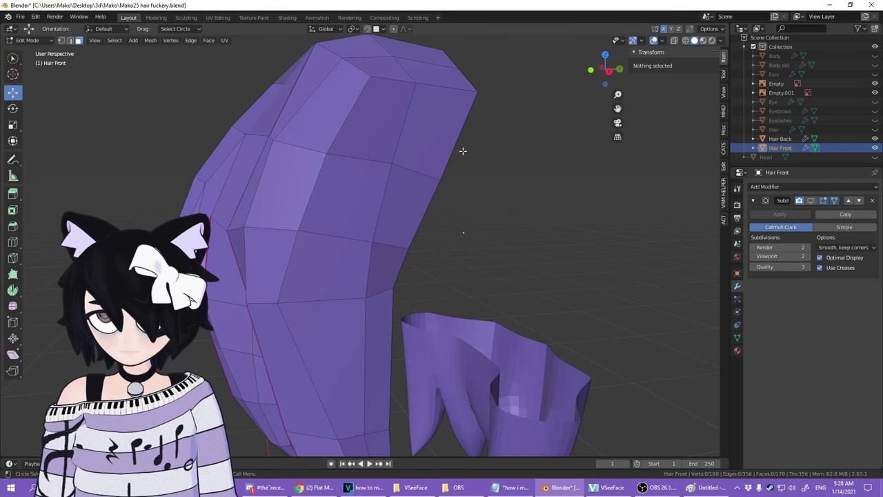
- Delete six faces on the side of the Hair Front mesh, from its upper edge down to mid-height
middle_click_drag(400, 166, 424, 148)
mouse_move(353, 121)
left_mouse_down()
mouse_move(380, 123)
mouse_move(327, 263)
left_mouse_up()
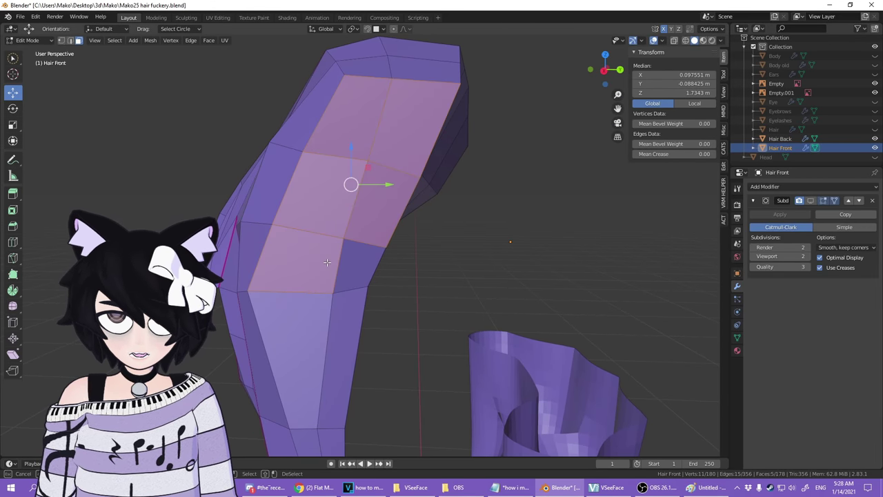
key("x")
left_click(352, 258)
middle_click_drag(350, 256, 326, 189)
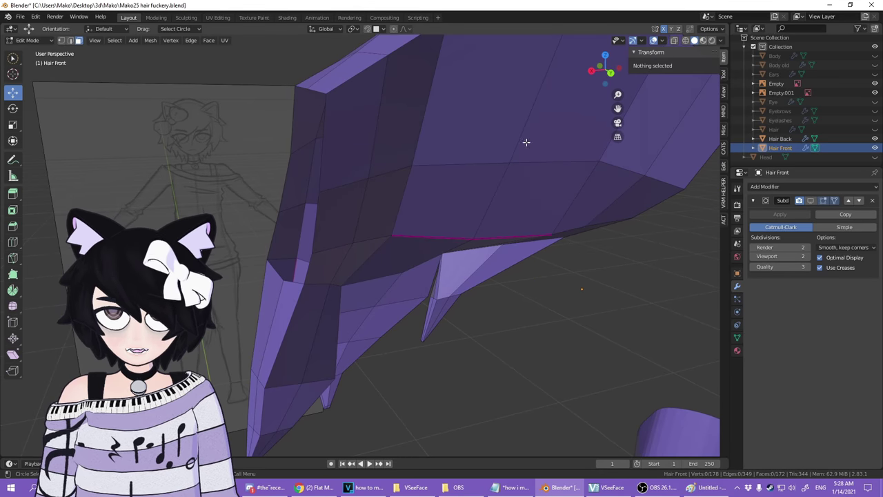
- Hide Hair Front, show Hair and open it in Edit Mode with its Subdivision viewport display turned off
left_click(875, 148)
left_click(875, 129)
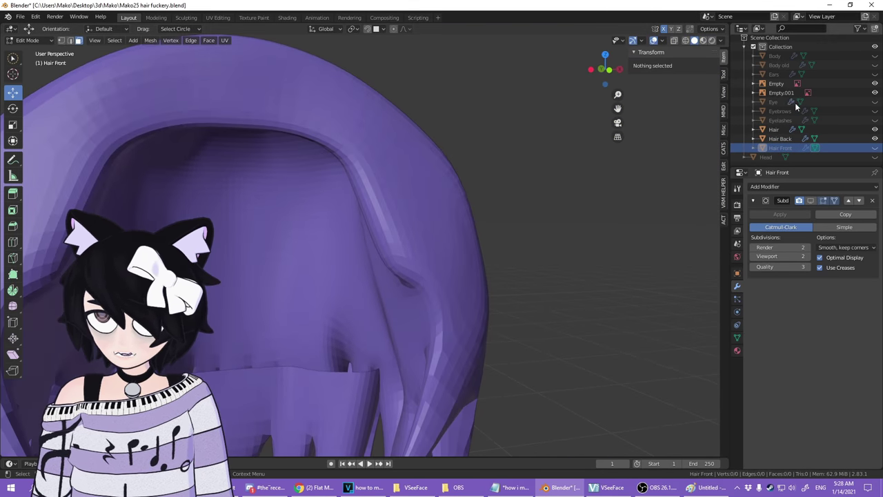
left_click(774, 130)
left_click(811, 400)
key("Tab")
- Delete three faces on the side of the Hair mesh where the front hair overlaps it
middle_click_drag(365, 165, 448, 155)
left_click(370, 233)
key("x")
left_click(343, 139)
middle_click_drag(343, 140, 441, 132)
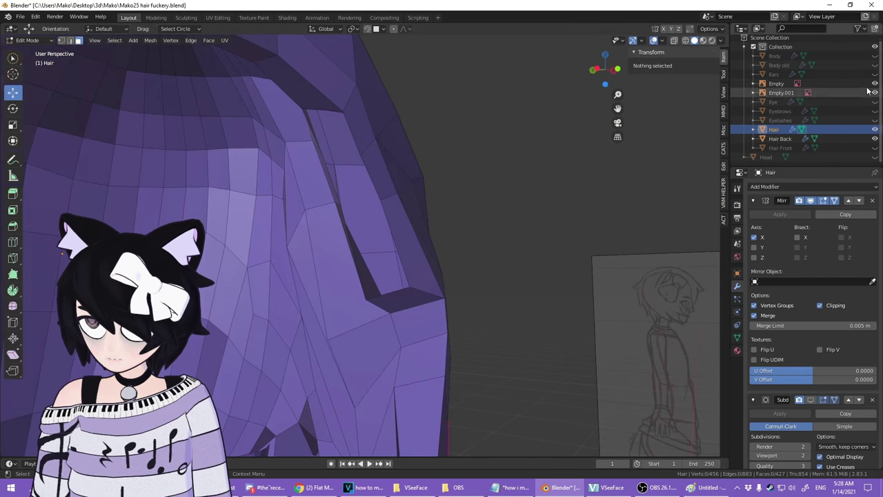
- Show Hair Front beside the opened Hair mesh and apply the Hair object's Mirror modifier in Object Mode
left_click(876, 149)
middle_click_drag(407, 179, 345, 180)
scroll(244, 181, "down", 4)
scroll(345, 179, "up", 6)
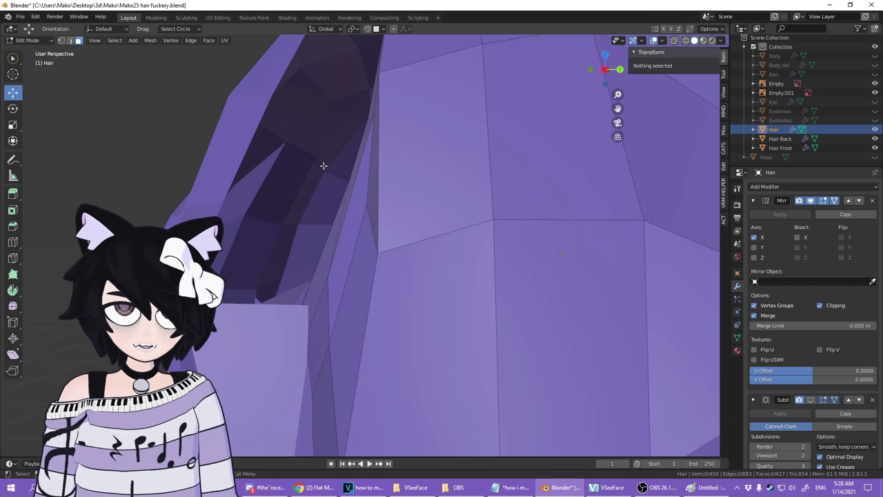
scroll(386, 197, "down", 6)
middle_click_drag(414, 193, 439, 198)
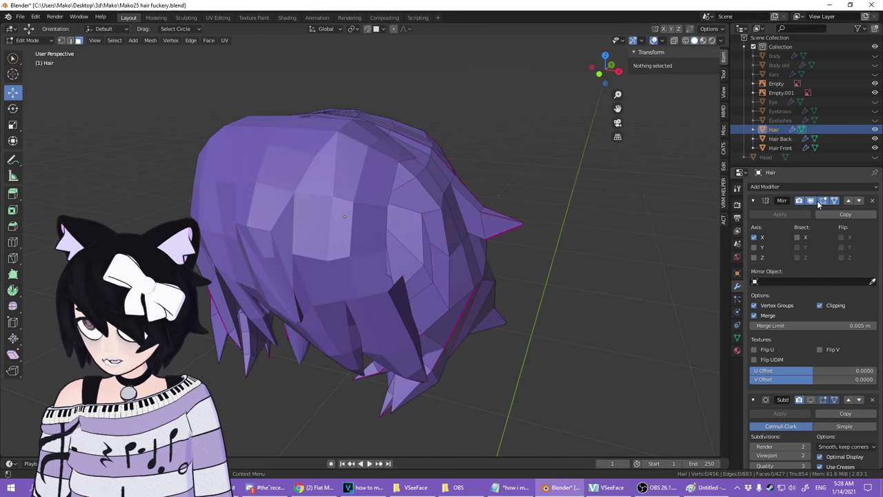
key("Tab")
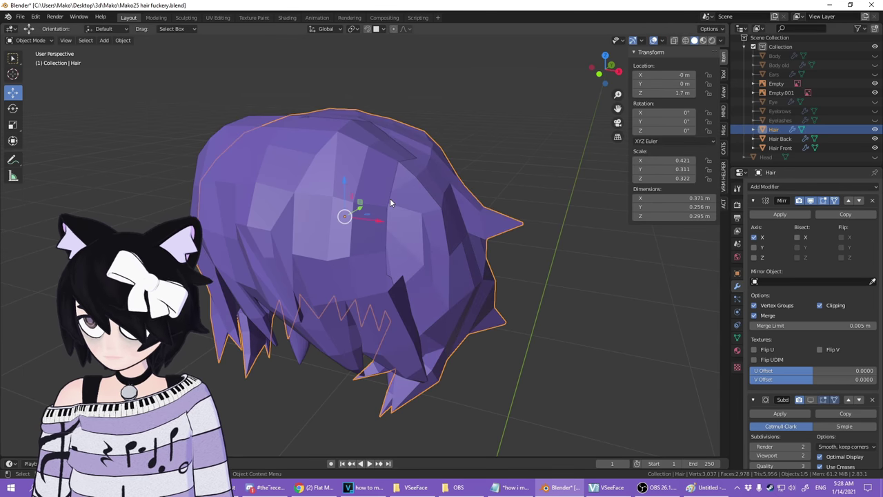
left_click(780, 215)
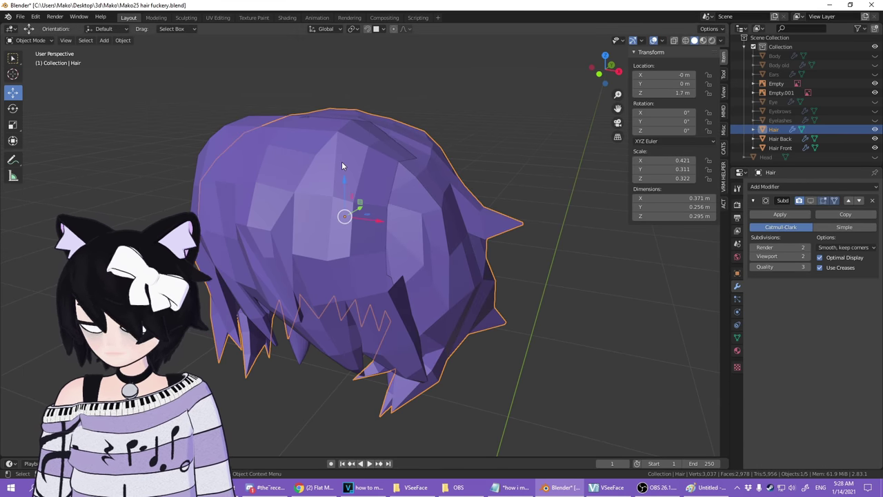
- Select Hair Front and examine the opening and the seam where it meets the Hair mesh
left_click(257, 167)
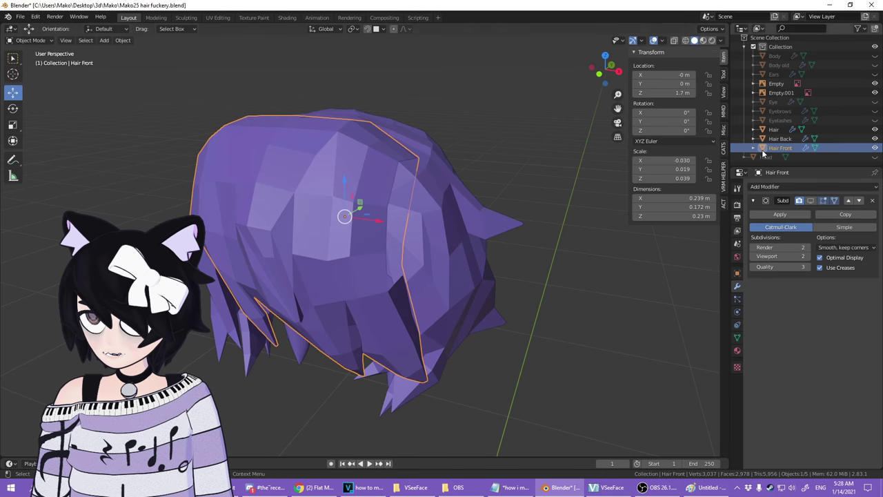
middle_click_drag(510, 154, 463, 154)
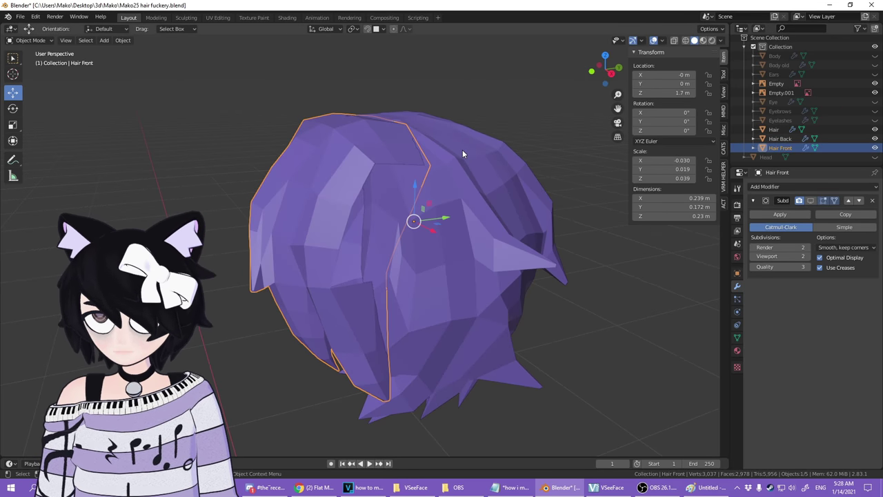
middle_click_drag(518, 156, 449, 211)
scroll(347, 211, "up", 5)
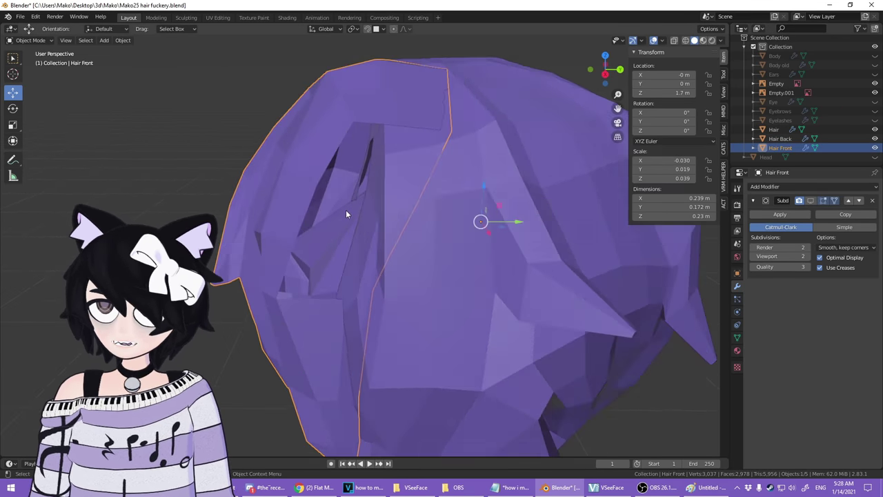
scroll(401, 176, "down", 5)
middle_click_drag(380, 181, 507, 200)
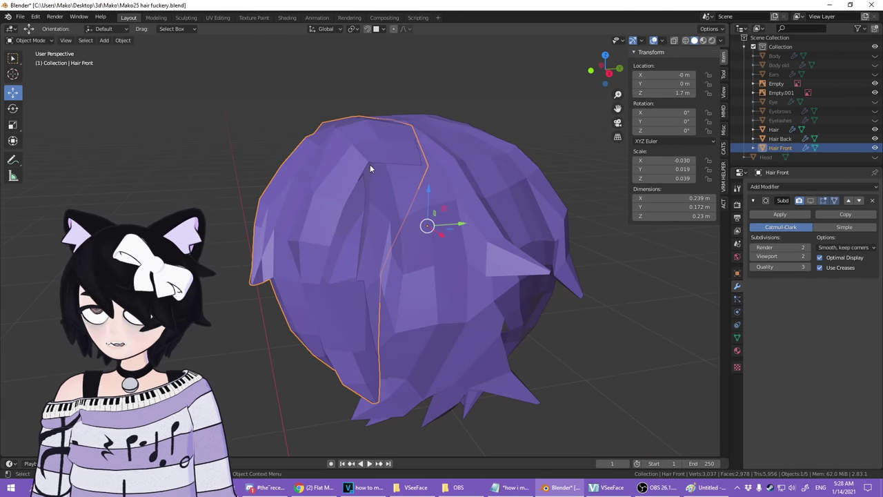
middle_click_drag(278, 216, 417, 195)
middle_click_drag(525, 114, 390, 108)
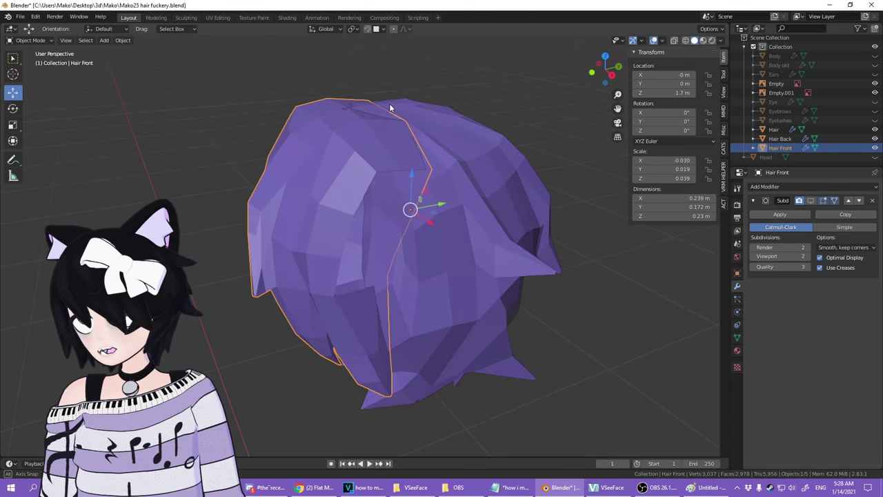
- Join the Hair Front object into Hair and check the merged object by toggling its visibility
left_click(486, 157)
left_click(400, 182)
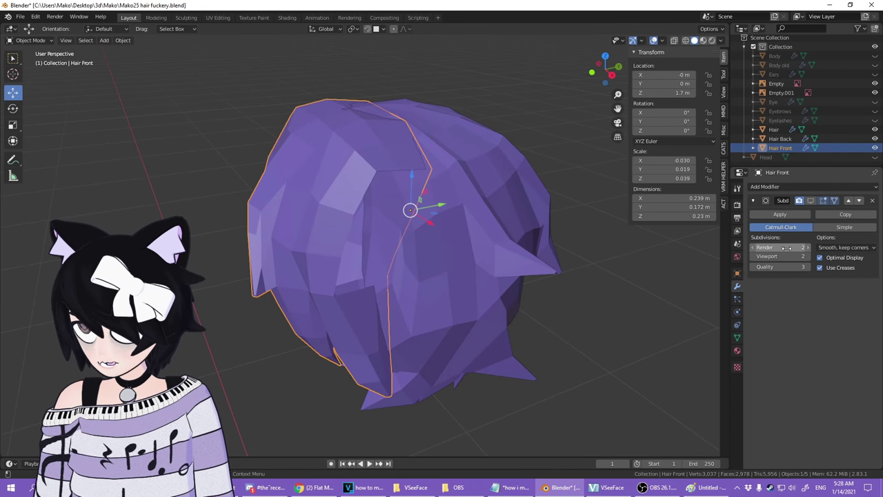
left_click(489, 171)
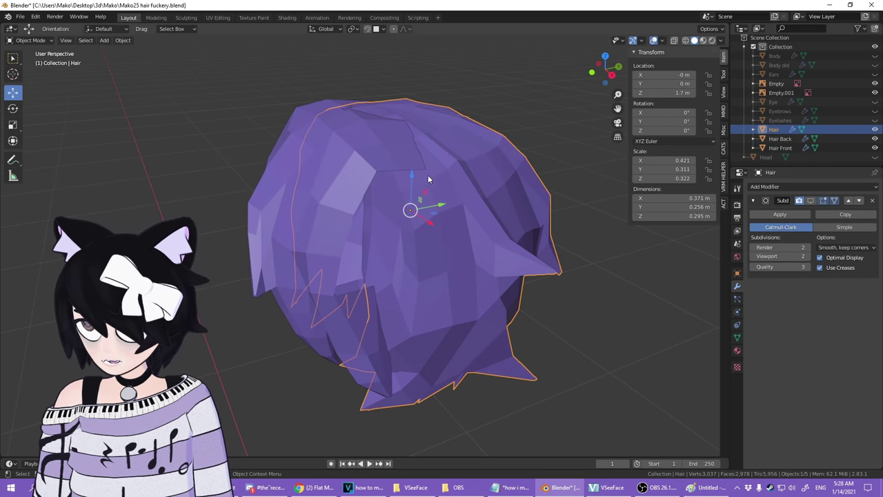
left_click(330, 181)
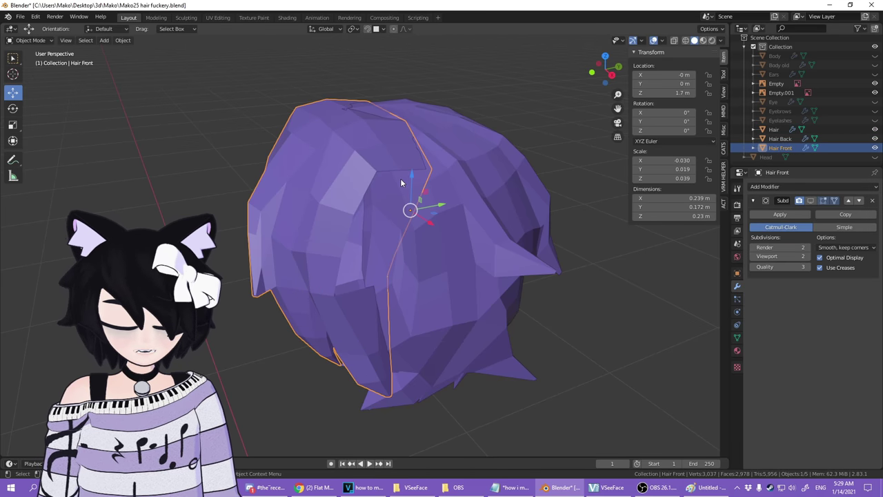
left_click(474, 168, "shift")
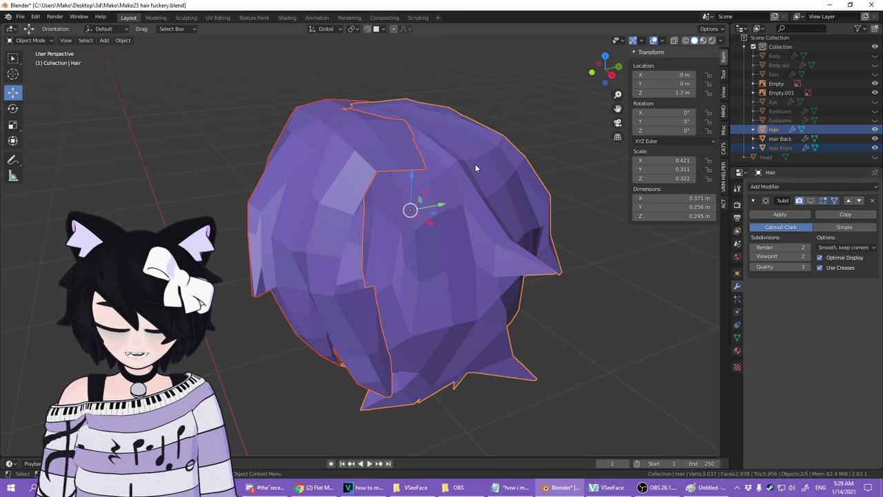
key("ctrl+j")
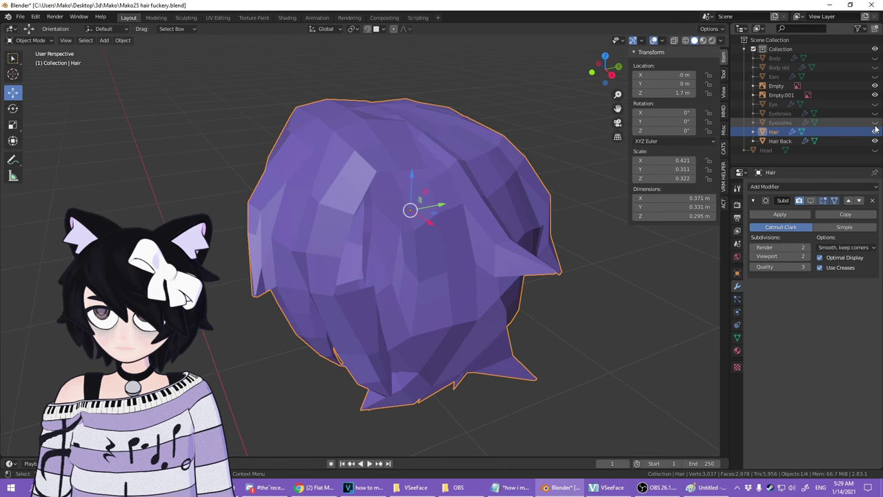
left_click(875, 131)
left_click(875, 131)
- Enter Edit Mode on Hair and move the vertex at the lower corner of the front hair opening toward the seam
scroll(467, 164, "up", 3)
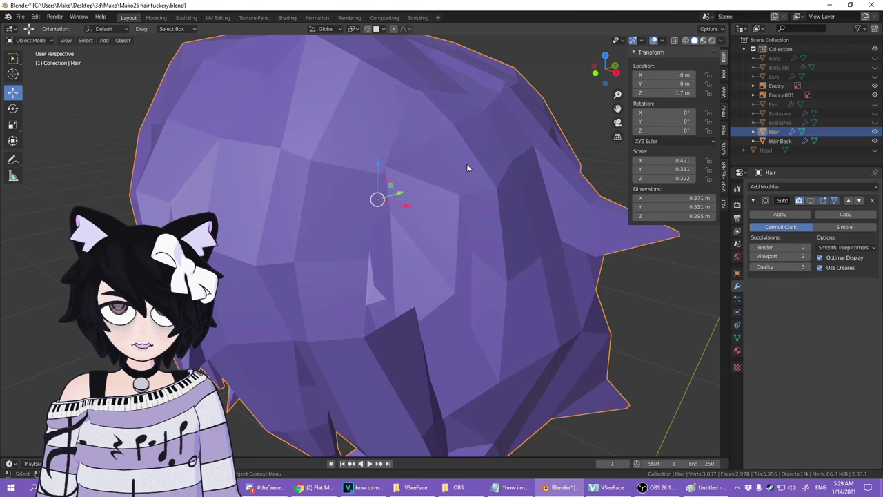
key("Tab")
scroll(467, 164, "up", 4)
middle_click_drag(471, 171, 363, 289)
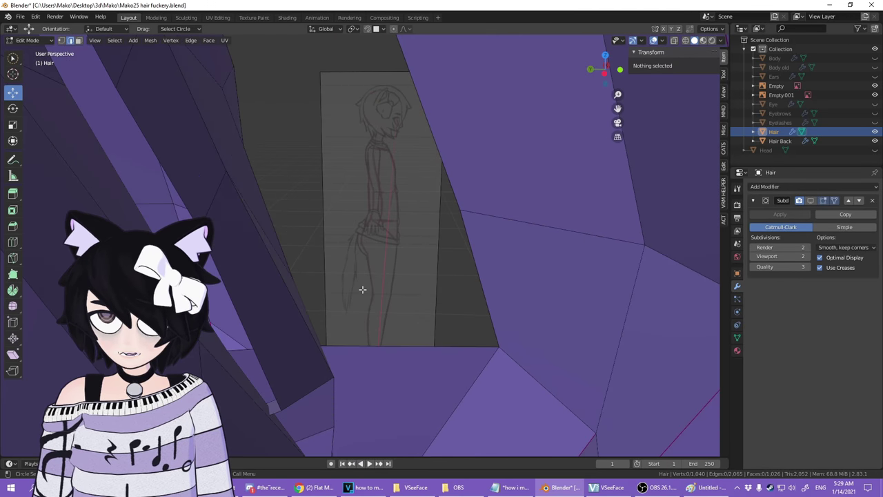
left_click(501, 346)
key("g")
left_click(429, 310)
middle_click_drag(429, 310, 361, 344)
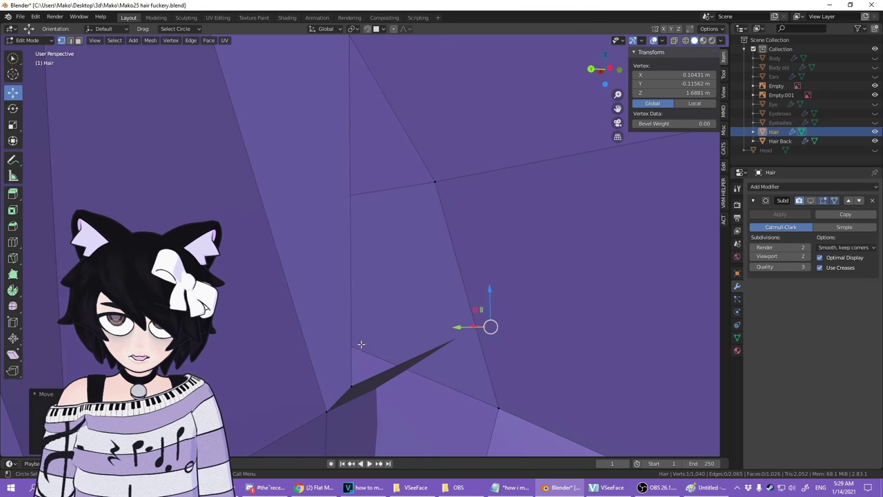
- Reposition the neighbouring vertex at the lower end of the gap between the front and side hair
left_click_drag(361, 343, 354, 386)
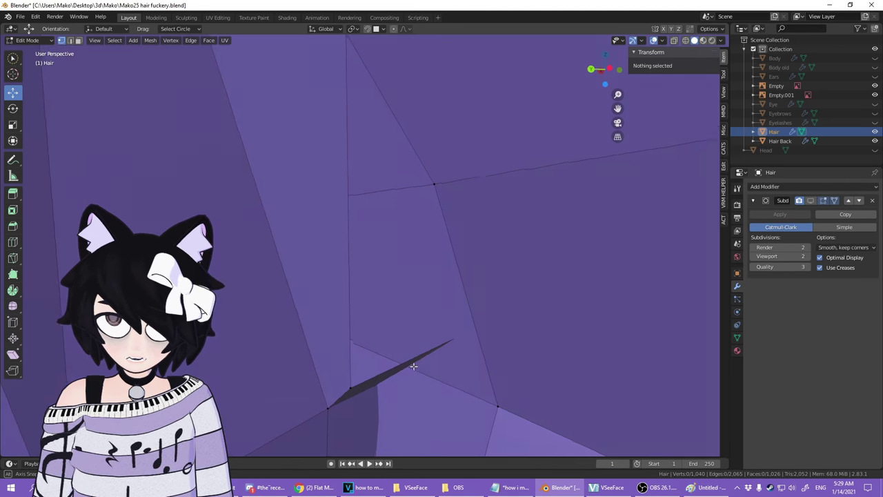
middle_click_drag(413, 366, 351, 381)
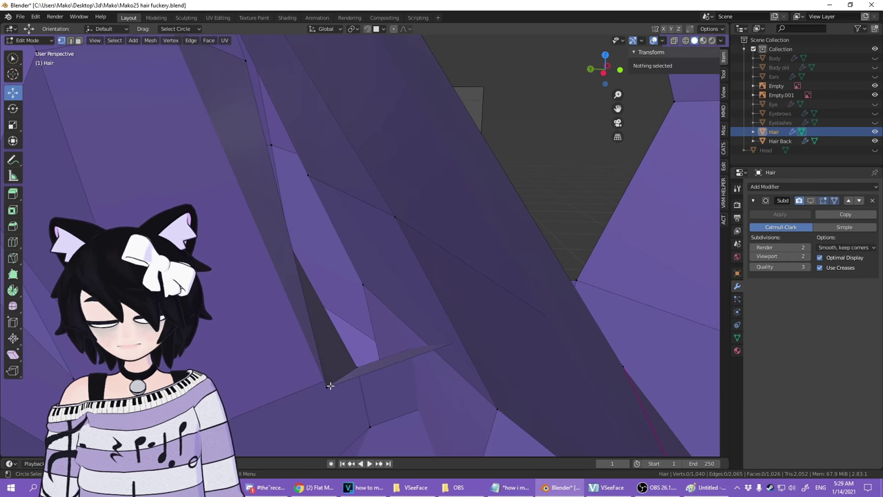
left_click(330, 385)
middle_click_drag(330, 385, 374, 266)
left_click(345, 259)
left_click(345, 257)
left_click_drag(352, 260, 351, 295)
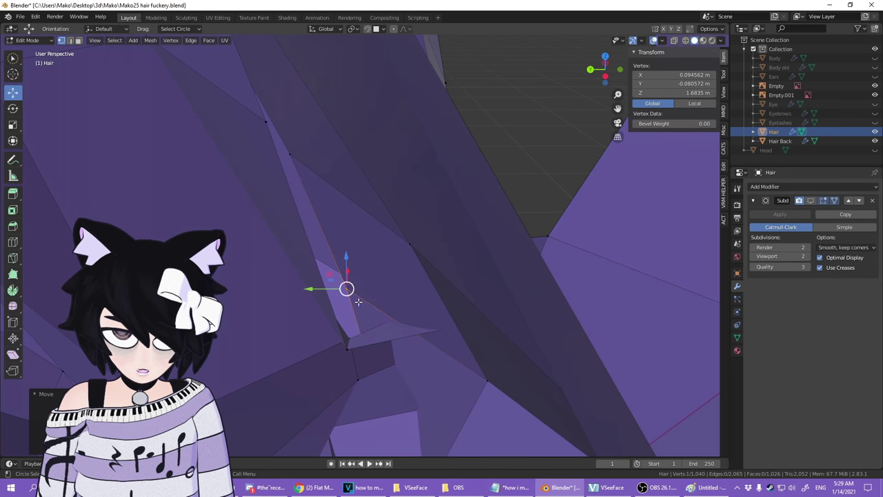
- Turn on the Face Orientation overlay and recalculate the normals of the entire Hair mesh to the outside
left_click(664, 42)
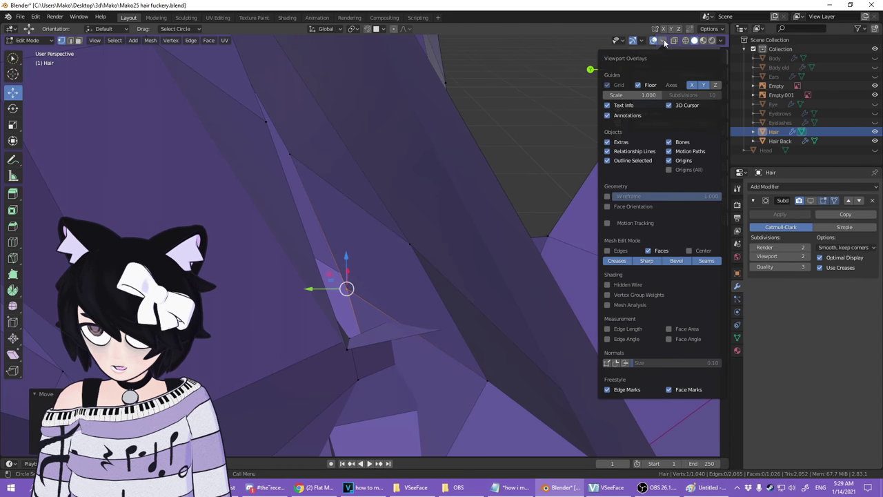
left_click(636, 206)
scroll(475, 261, "up", 5)
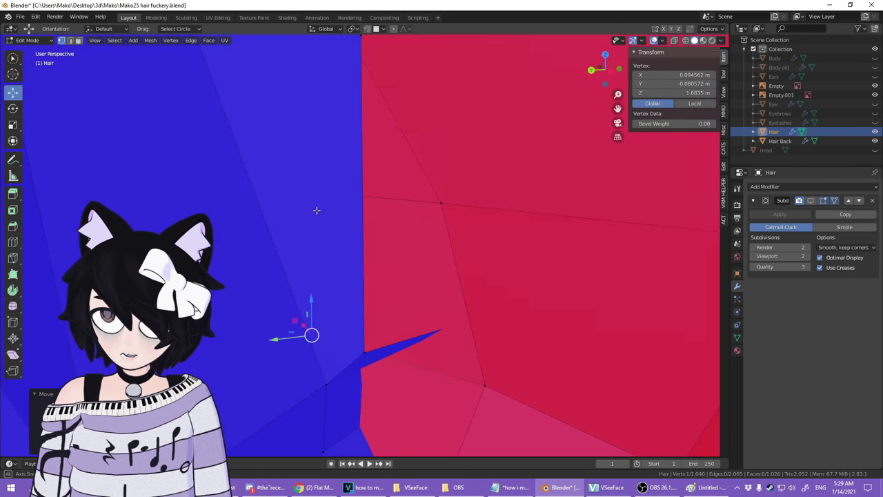
scroll(475, 261, "down", 9)
middle_click_drag(475, 260, 310, 239)
middle_click_drag(507, 250, 316, 208)
key("a")
key("alt+n")
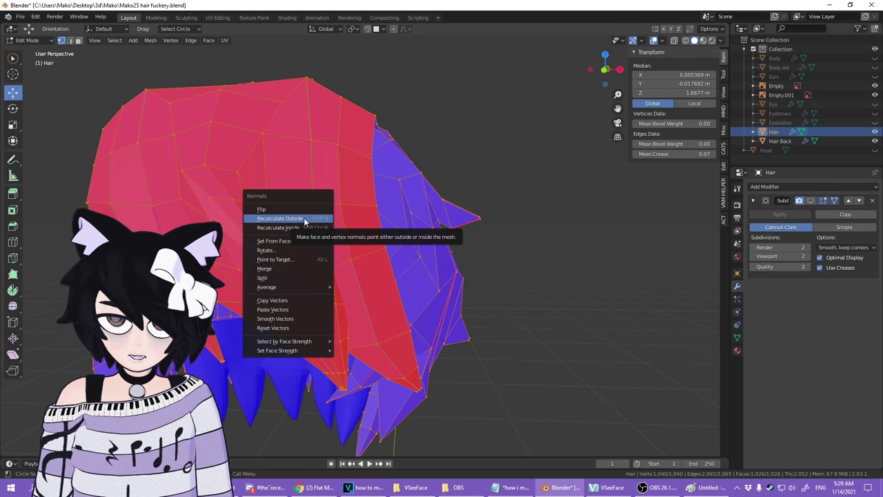
left_click(305, 218)
middle_click_drag(451, 235, 374, 237)
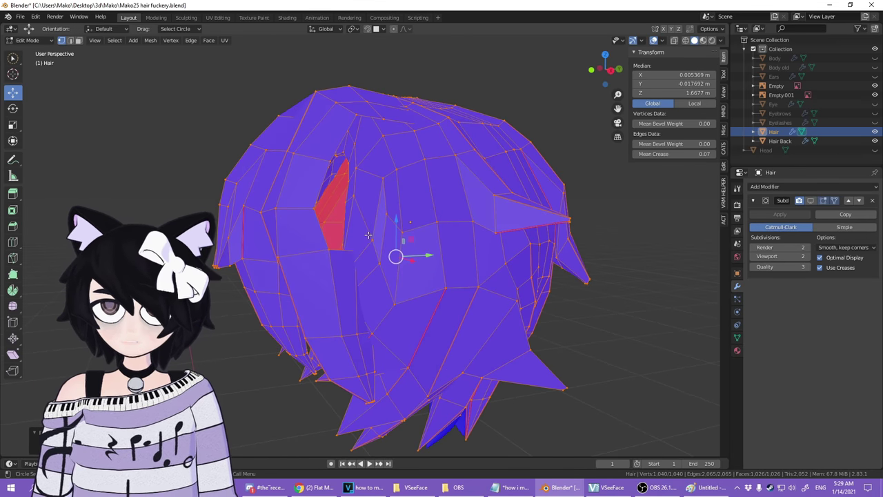
- Examine the side opening and the vertices and edges where the front hair overlaps the main hair
scroll(270, 171, "up", 2)
scroll(270, 171, "up", 3)
middle_click_drag(333, 200, 448, 169)
scroll(304, 205, "down", 5)
scroll(331, 217, "up", 2)
middle_click_drag(332, 217, 359, 224)
scroll(373, 209, "up", 6)
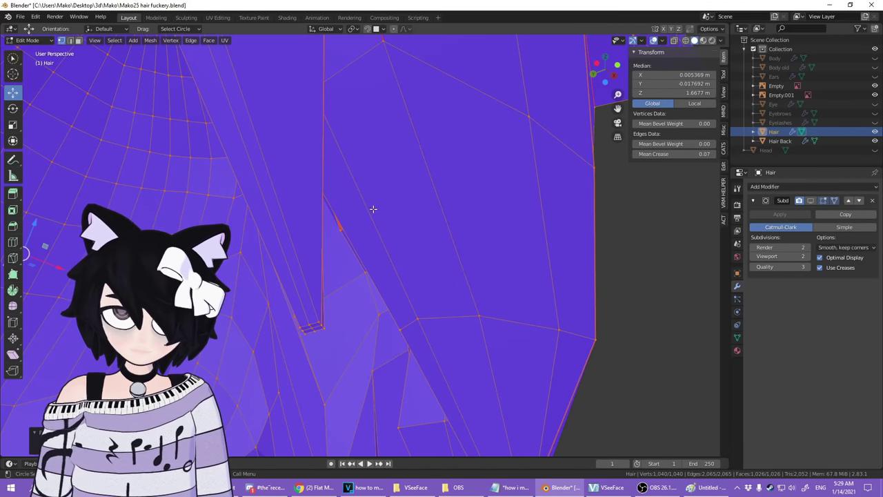
scroll(457, 258, "up", 3)
scroll(489, 246, "down", 2)
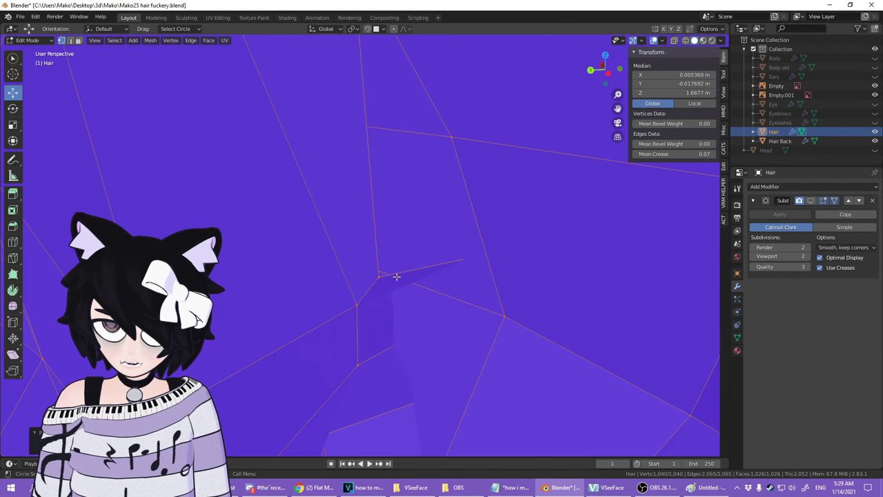
left_click(381, 277)
middle_click_drag(385, 277, 406, 284)
scroll(423, 284, "up", 2)
middle_click_drag(455, 230, 377, 266)
key("2")
middle_click_drag(441, 226, 441, 181)
left_click(406, 239)
left_click(418, 223, "alt")
key("3")
scroll(420, 203, "down", 5)
- Isolate the front hair by hiding the linked main hair piece, and examine the edge loop around its opening
left_click(436, 198)
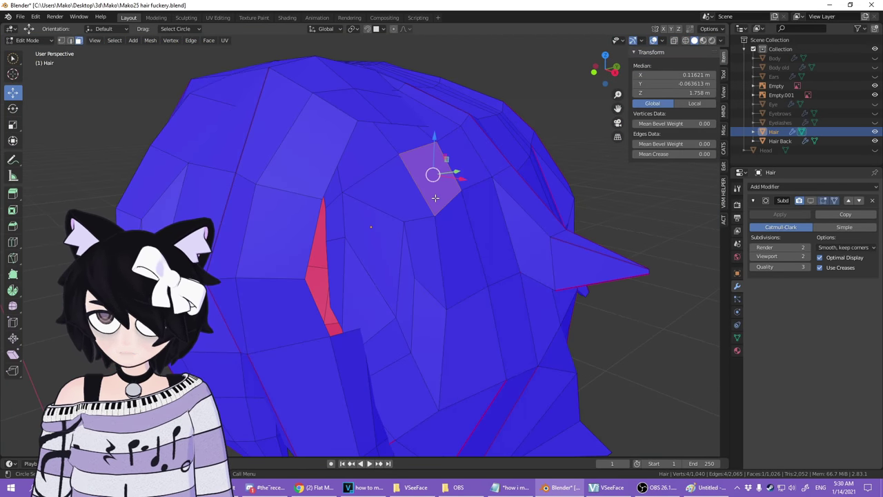
key("ctrl+l")
key("h")
middle_click_drag(532, 207, 307, 268)
key("2")
scroll(228, 262, "down", 3)
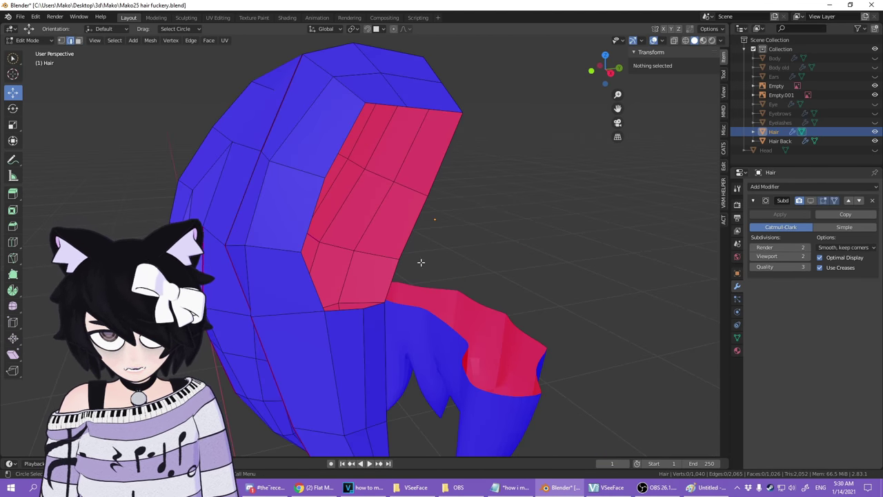
middle_click_drag(370, 149, 659, 136)
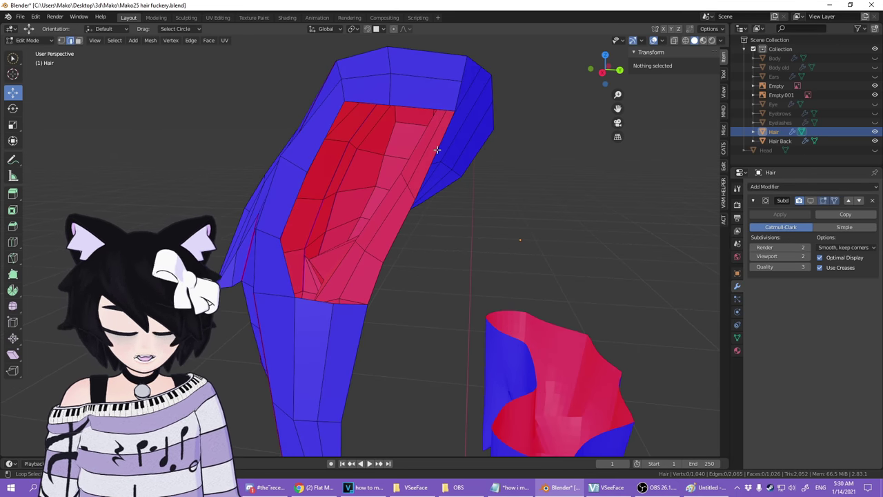
- Reveal the hidden geometry and hide the linked front hair piece instead, leaving the main hair's side opening exposed
key("alt+h")
left_click(325, 102)
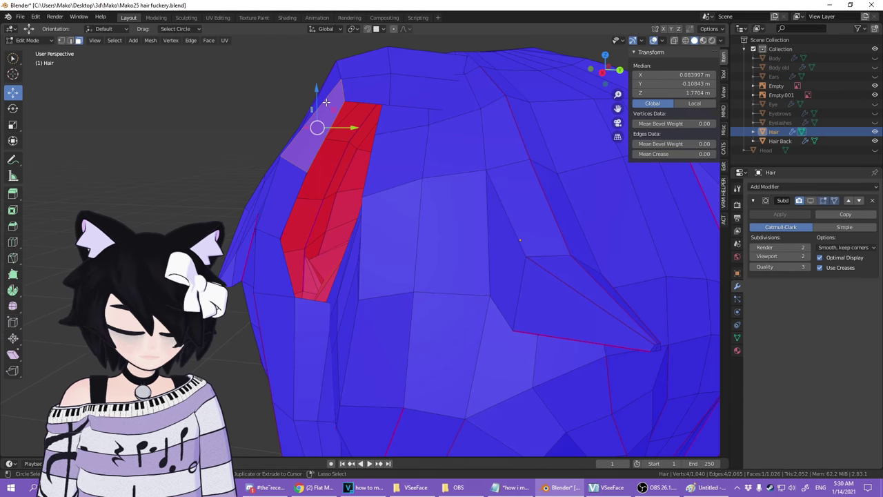
key("ctrl+l")
key("h")
middle_click_drag(327, 102, 358, 249)
scroll(410, 192, "up", 3)
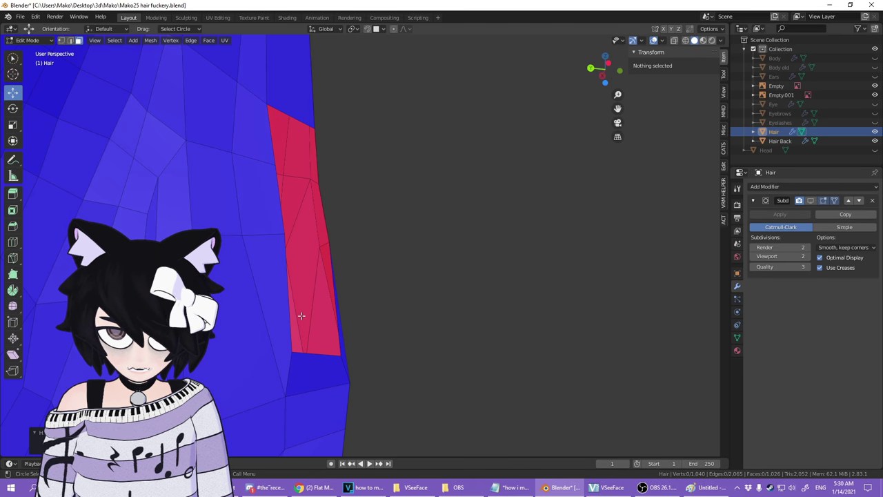
- Delete four faces along the edge of the main hair's side opening
middle_click_drag(283, 231, 345, 131)
scroll(412, 223, "up", 4)
scroll(411, 220, "down", 1)
left_click(340, 112)
key("x")
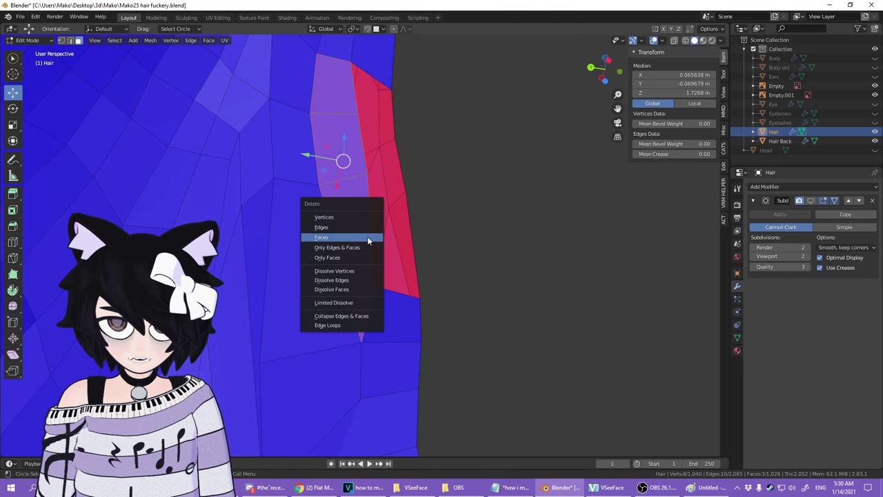
left_click(367, 236)
left_click(397, 311)
key("x")
left_click(398, 311)
middle_click_drag(428, 197, 359, 172)
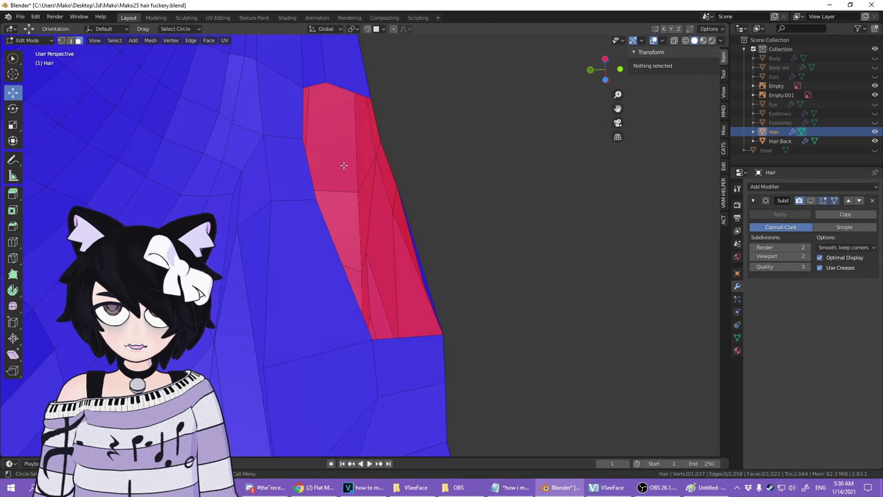
middle_click_drag(307, 109, 541, 158)
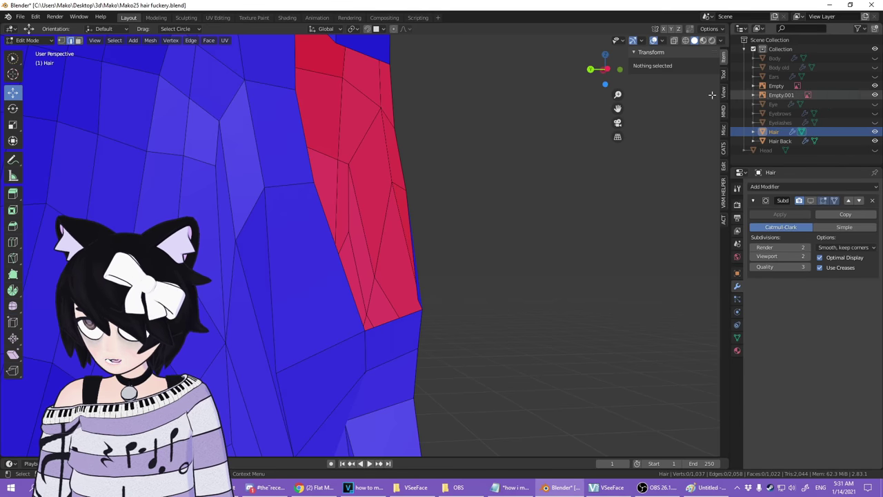
- Reveal the front hair again and move the vertex at the lower end of the seam
key("alt+h")
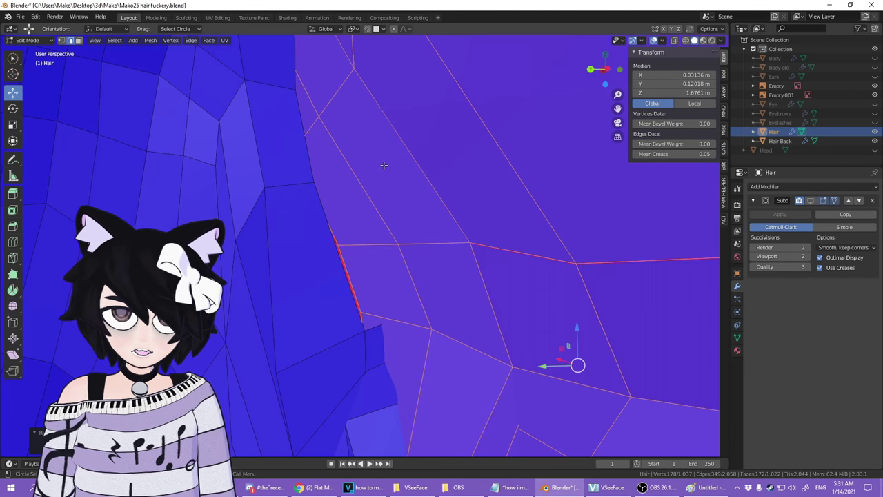
scroll(357, 255, "up", 2)
middle_click_drag(356, 255, 510, 329)
middle_click_drag(379, 296, 354, 265, "shift")
key("1")
left_click(337, 259)
left_click_drag(356, 260, 454, 264)
middle_click_drag(454, 264, 283, 233)
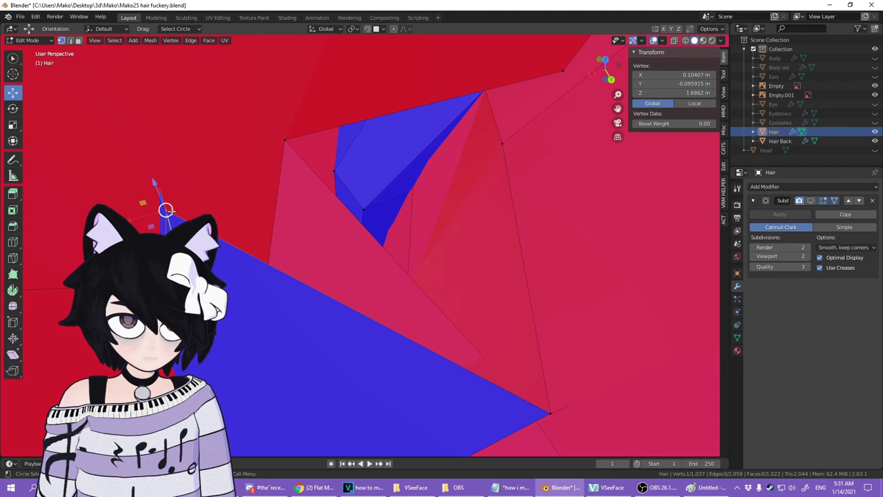
- Adjust the seam vertex further and merge it with the matching vertex of the other hair piece at center
left_click_drag(154, 224, 240, 149)
middle_click_drag(239, 150, 492, 213)
left_click_drag(509, 211, 545, 228)
middle_click_drag(546, 229, 457, 212)
left_click_drag(435, 197, 446, 207)
middle_click_drag(445, 207, 393, 242)
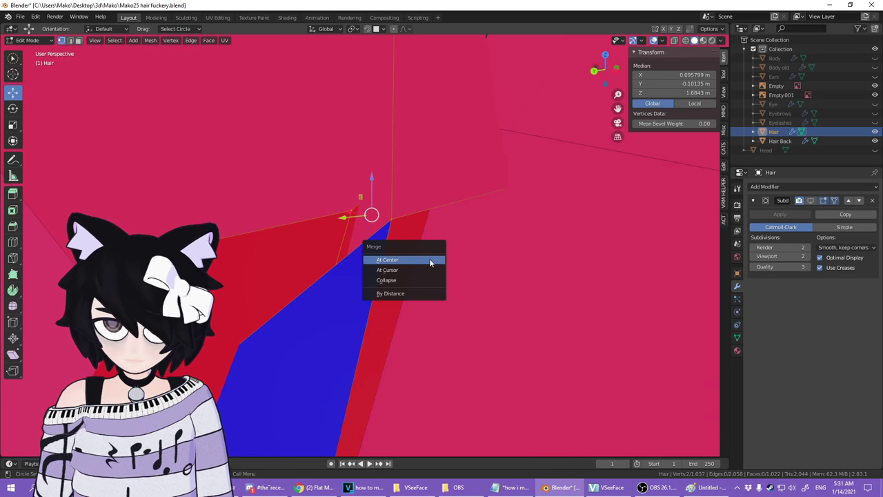
left_click(429, 261)
middle_click_drag(430, 260, 338, 235)
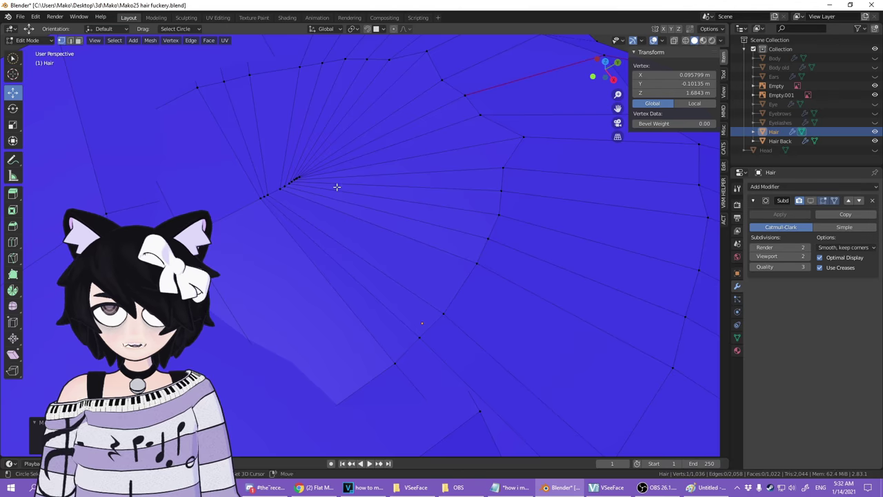
- Examine the fanned topology at the crown and the strands around the side of the Hair mesh
middle_click_drag(337, 186, 408, 285)
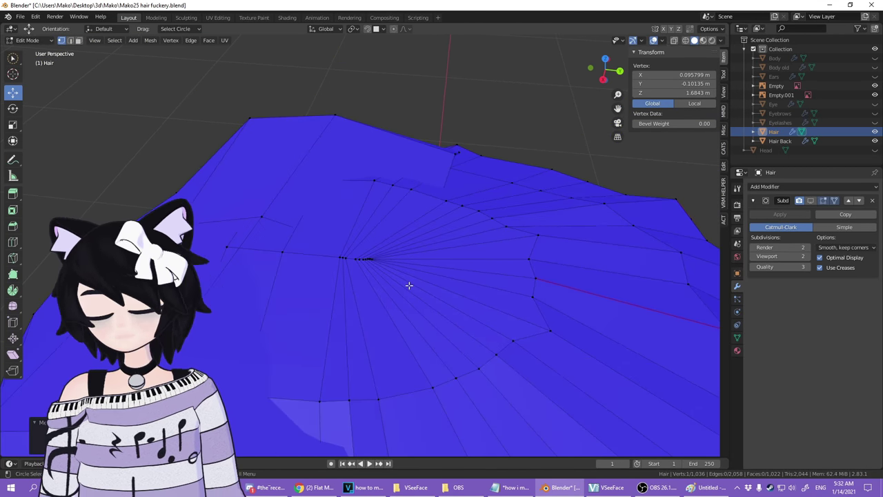
scroll(373, 296, "down", 7)
middle_click_drag(343, 341, 434, 250)
scroll(391, 290, "up", 4)
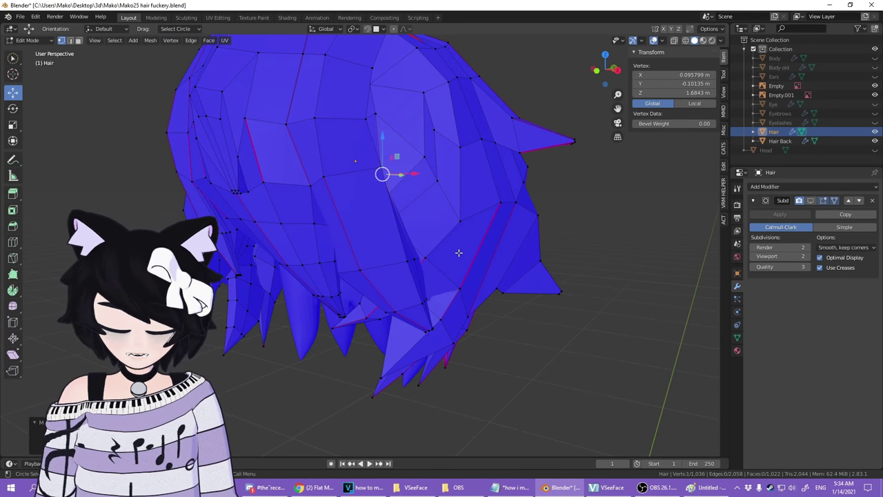
middle_click_drag(469, 194, 361, 263)
scroll(379, 276, "up", 3)
scroll(450, 293, "up", 3)
scroll(366, 259, "down", 3)
- Check the joined hair's surface without overlays, then in Object Mode with face orientation shown
key("shift+alt+z")
middle_click_drag(476, 231, 484, 248)
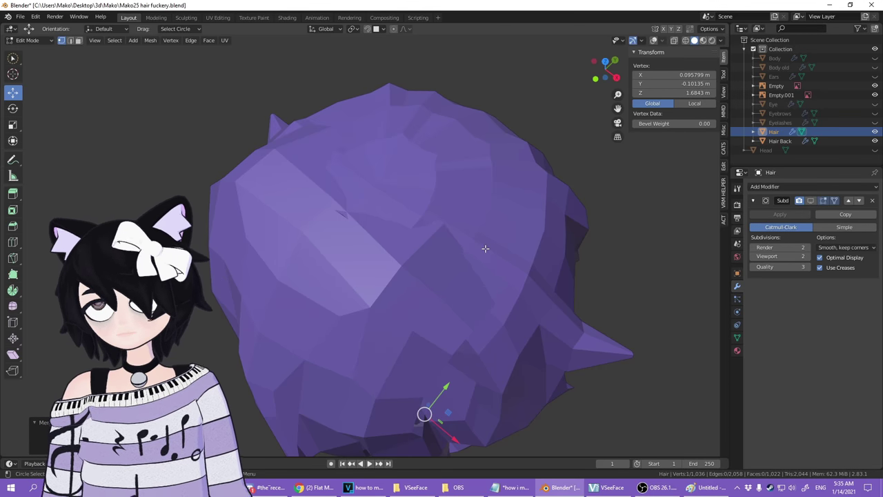
key("Tab")
scroll(495, 322, "up", 5)
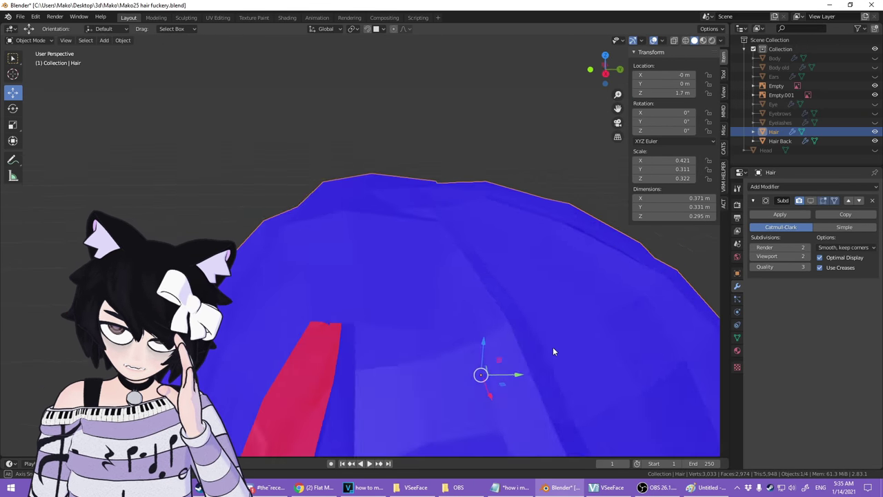
scroll(545, 346, "down", 2)
middle_click_drag(542, 344, 273, 374)
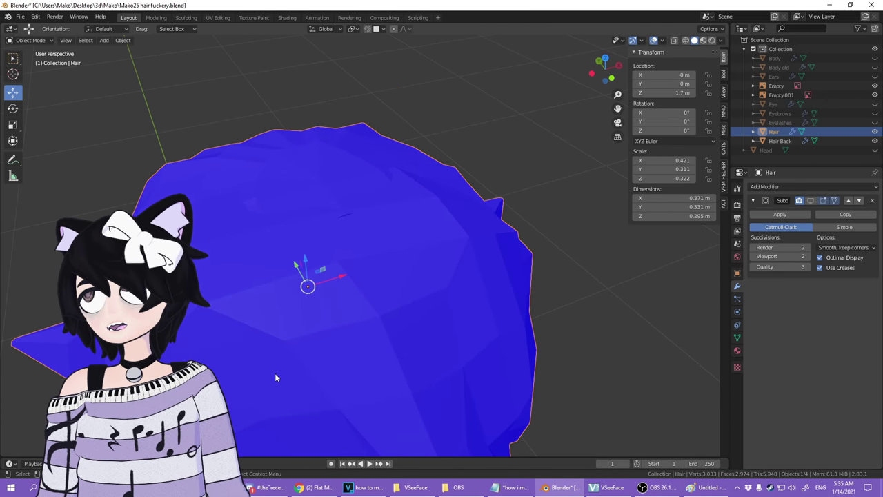
scroll(341, 351, "up", 2)
middle_click_drag(341, 351, 428, 303)
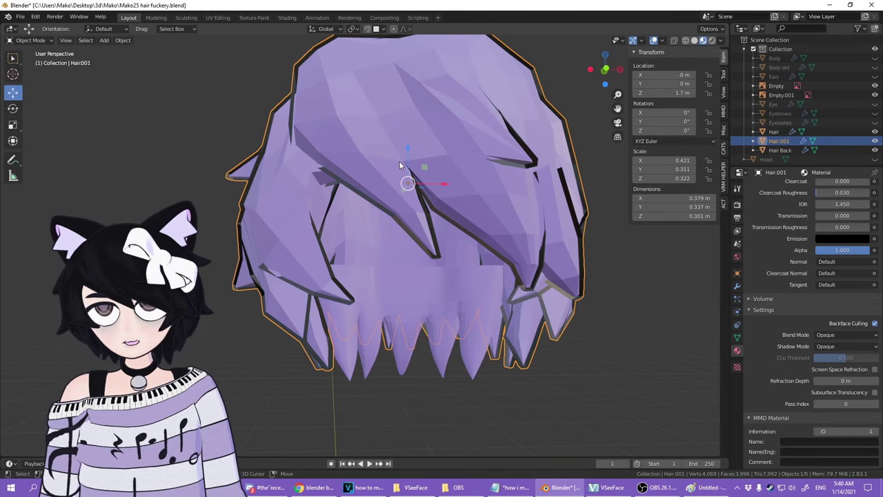
- Examine the outlined Hair.001 object around the front, side and crown in material preview
middle_click_drag(399, 161, 336, 284)
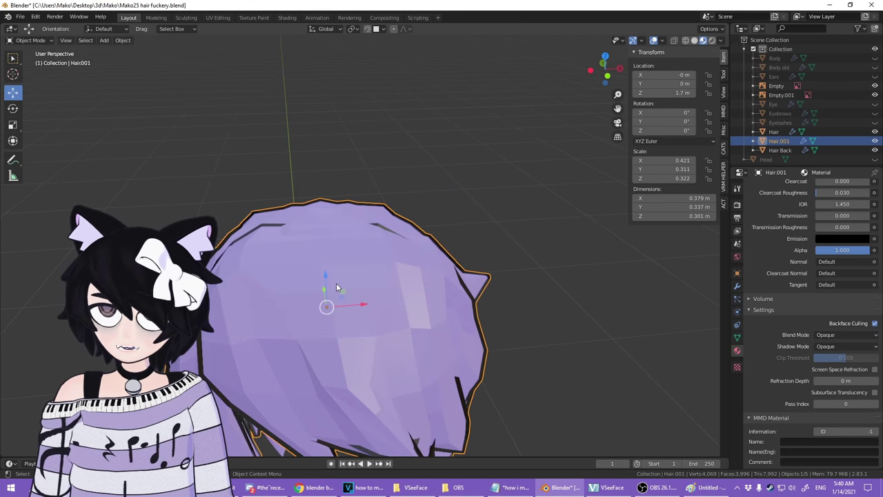
scroll(373, 269, "up", 3)
scroll(469, 255, "down", 1)
middle_click_drag(469, 255, 323, 165)
scroll(288, 256, "up", 3)
scroll(426, 247, "down", 3)
middle_click_drag(365, 196, 280, 302)
scroll(337, 209, "down", 3)
scroll(438, 244, "up", 4)
scroll(438, 244, "down", 4)
- Select the Hair object and examine the shading and dark outline around its crown up close
left_click(347, 328)
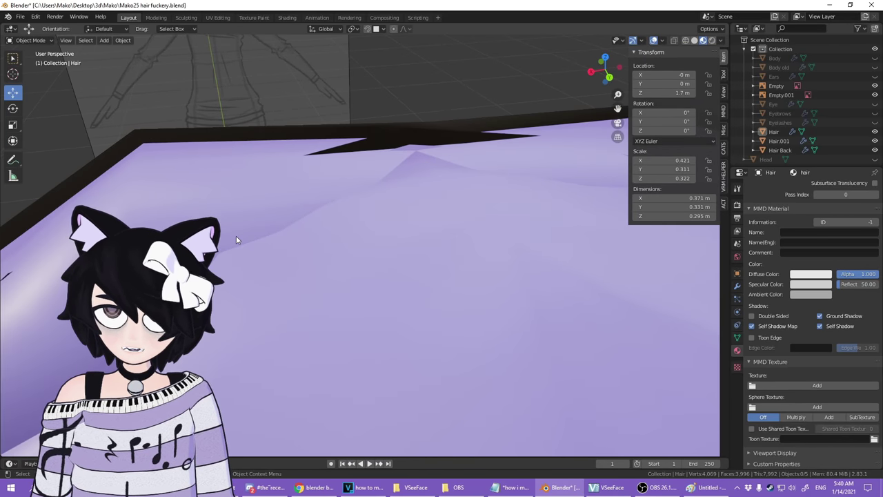
scroll(360, 248, "down", 2)
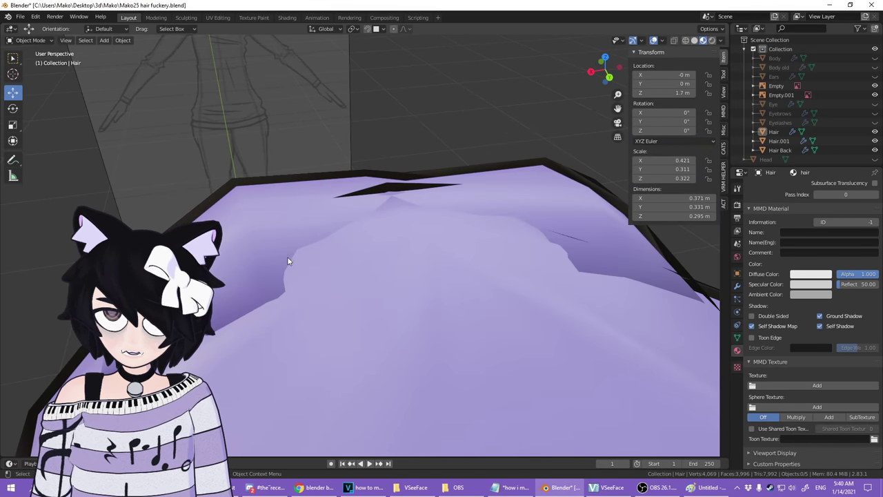
scroll(325, 214, "up", 1)
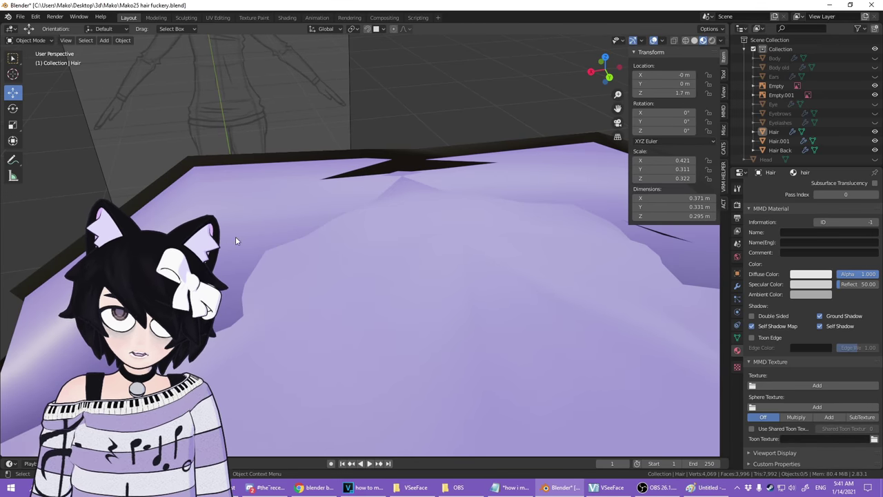
mouse_move(367, 305)
middle_mouse_down()
mouse_move(235, 222)
mouse_move(296, 251)
mouse_move(267, 276)
mouse_move(256, 244)
mouse_move(306, 232)
mouse_move(274, 288)
mouse_move(389, 287)
mouse_move(383, 255)
mouse_move(405, 147)
middle_mouse_up()
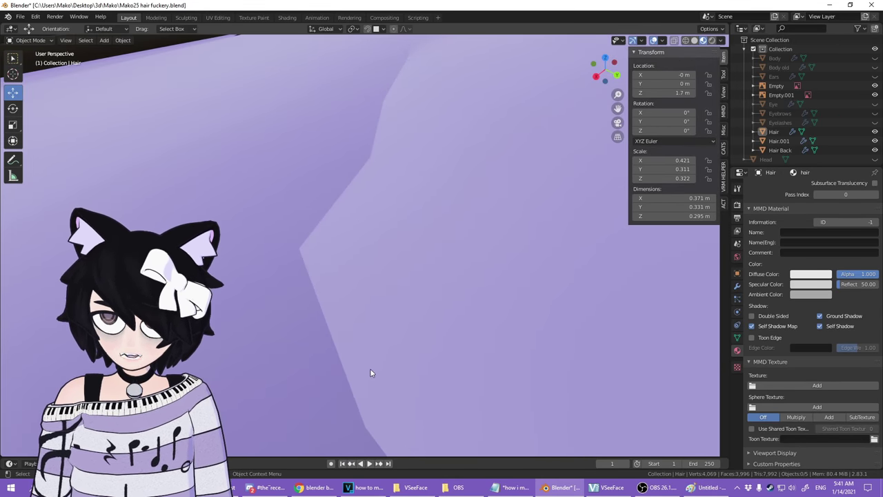
- Examine the shading breaks and dark outline on the Hair object's crown from several angles
middle_click_drag(371, 373, 370, 218)
middle_click_drag(456, 266, 425, 289)
scroll(366, 286, "down", 7)
scroll(425, 282, "up", 5)
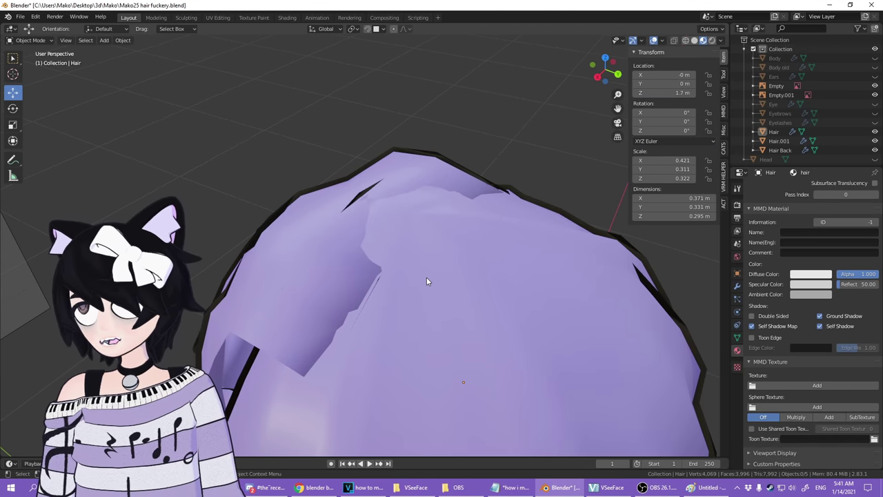
mouse_move(416, 282)
middle_mouse_down()
mouse_move(522, 262)
mouse_move(407, 290)
middle_mouse_up()
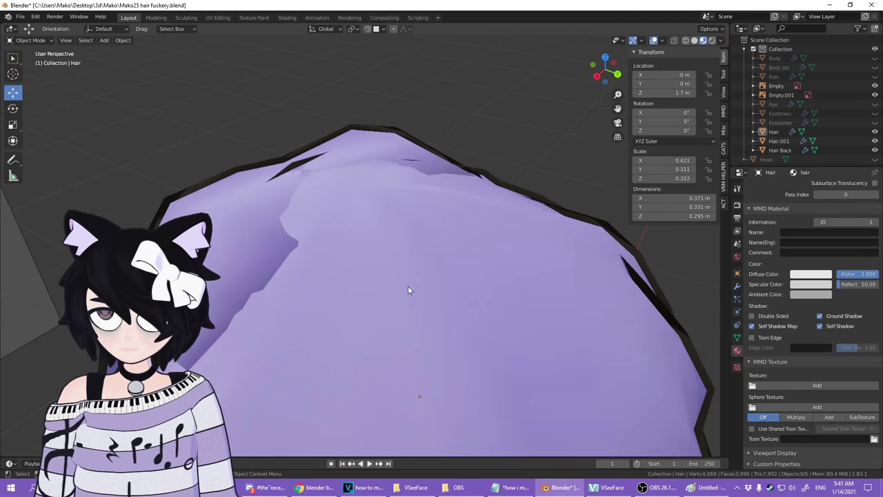
scroll(408, 289, "up", 3)
scroll(275, 249, "down", 3)
middle_click_drag(281, 261, 367, 280)
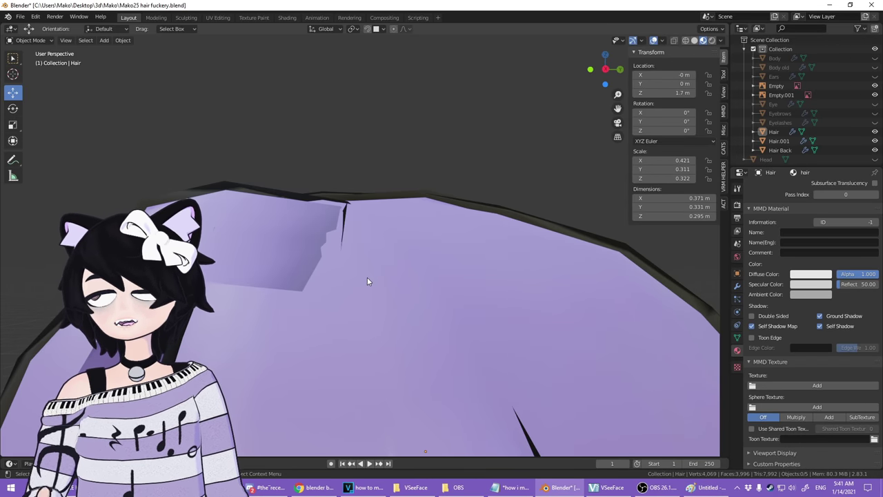
scroll(364, 254, "down", 5)
middle_click_drag(359, 251, 415, 276)
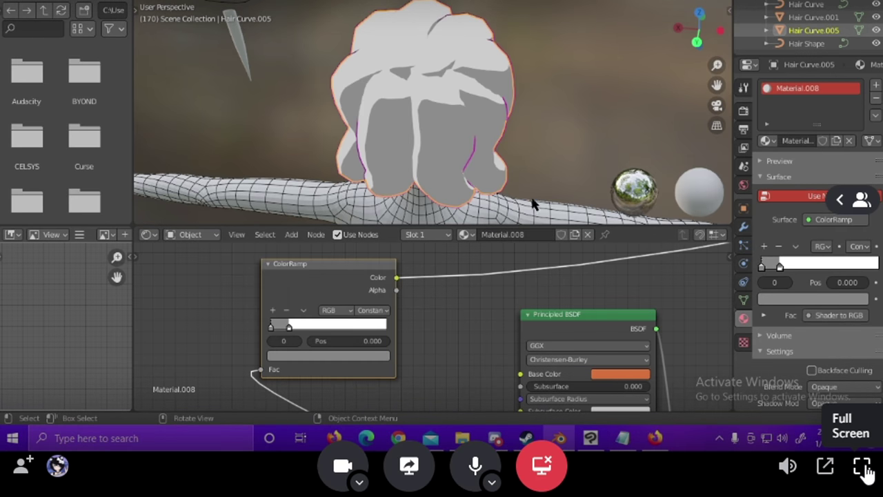
- Enter Edit Mode on Hair Curve.005, select several faces across the hair and clear the selection
left_click(865, 470)
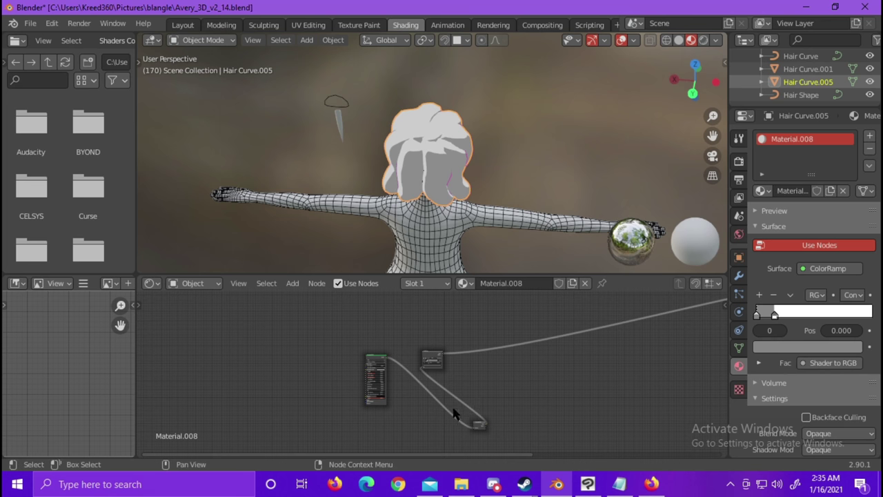
middle_click_drag(610, 367, 607, 362)
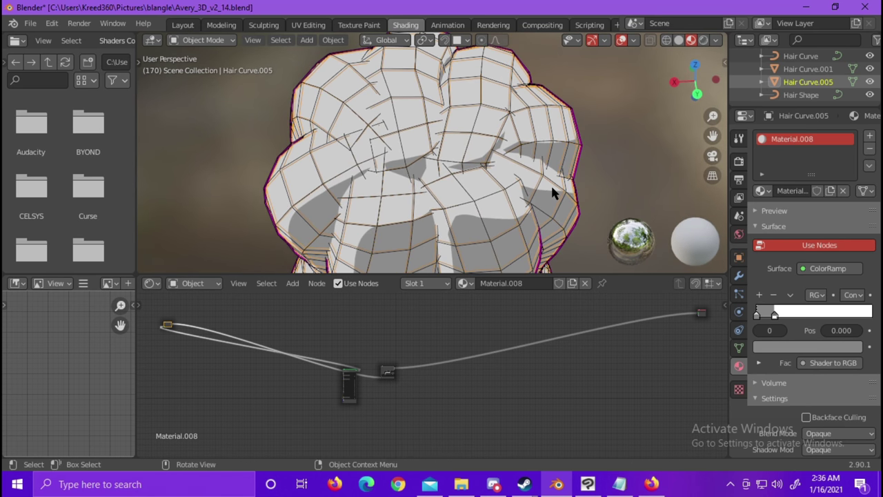
left_click(199, 40)
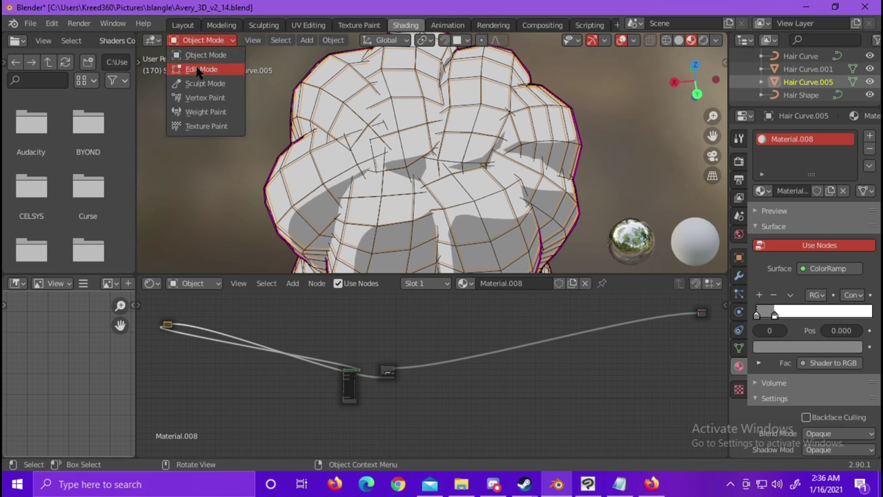
left_click(199, 70)
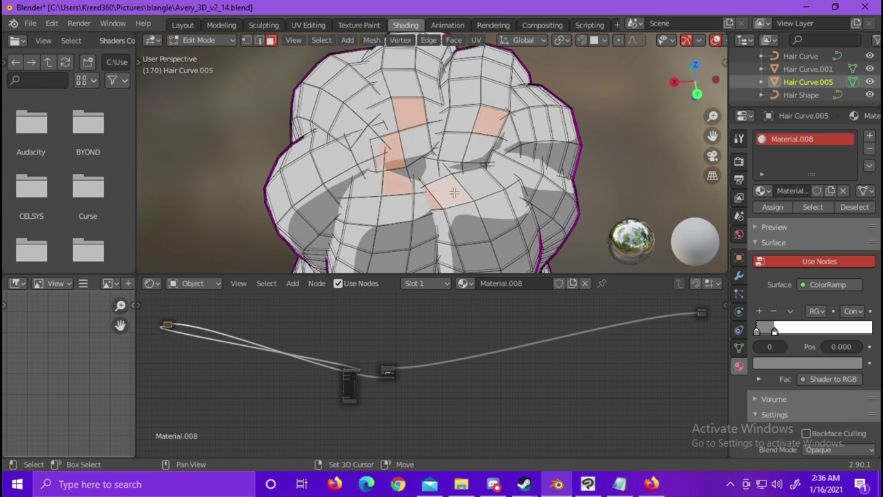
left_click(497, 171, "shift")
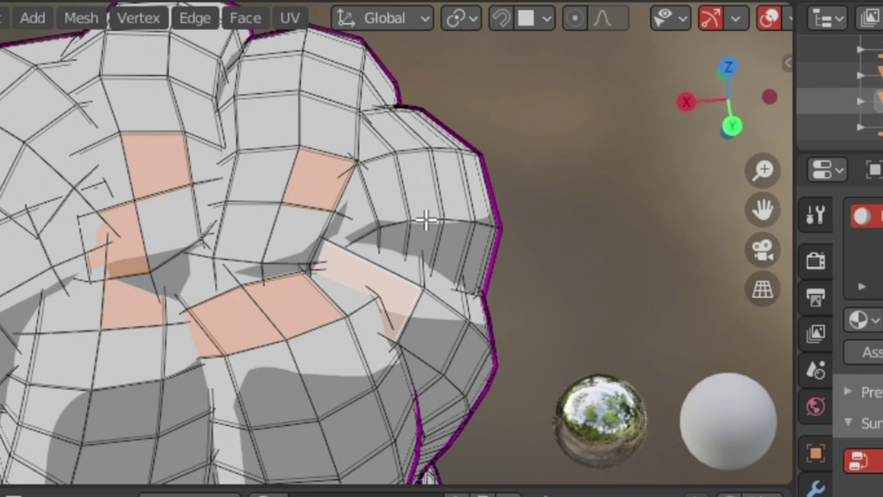
left_click(539, 231)
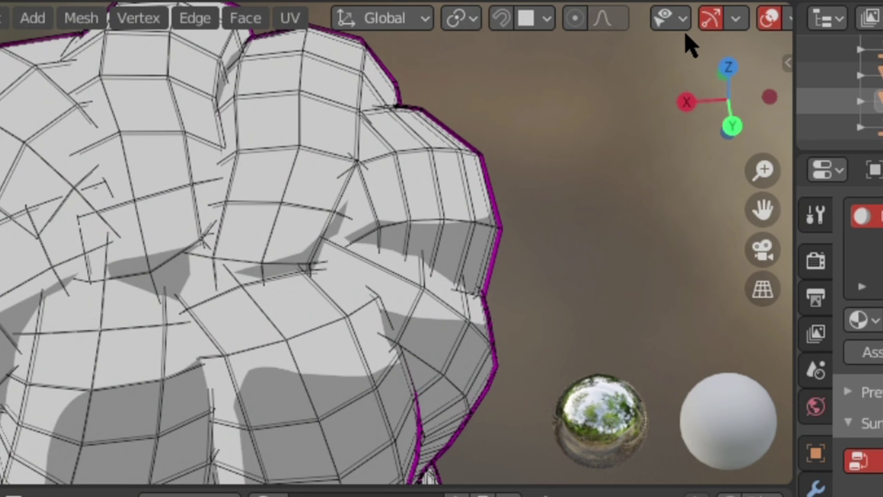
- Hide the wireframe overlay on the hair and return to Object Mode
left_click(462, 19)
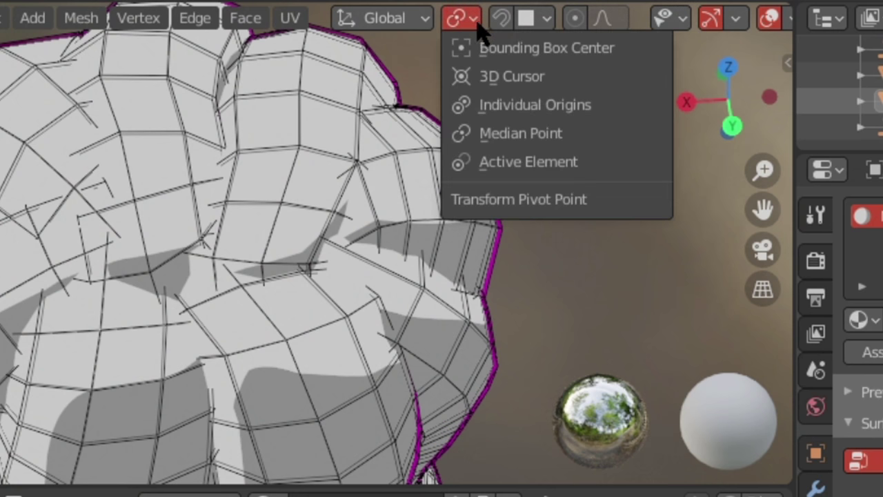
left_click(770, 18)
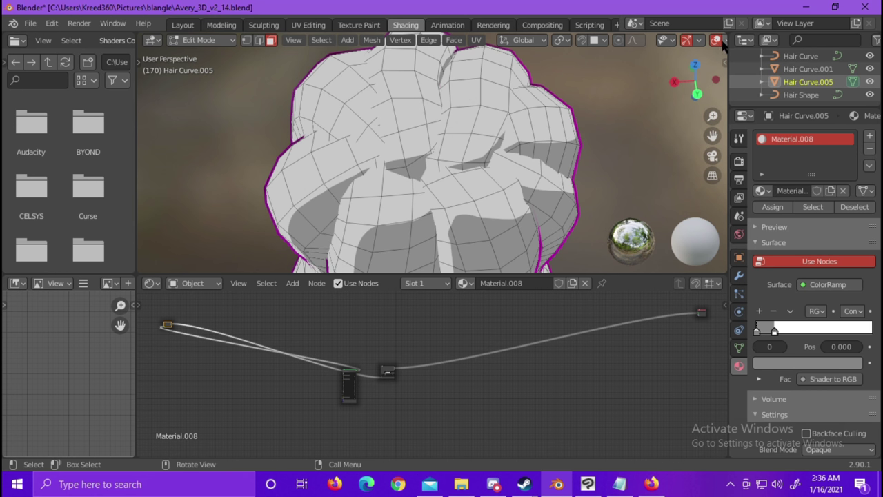
left_click(192, 41)
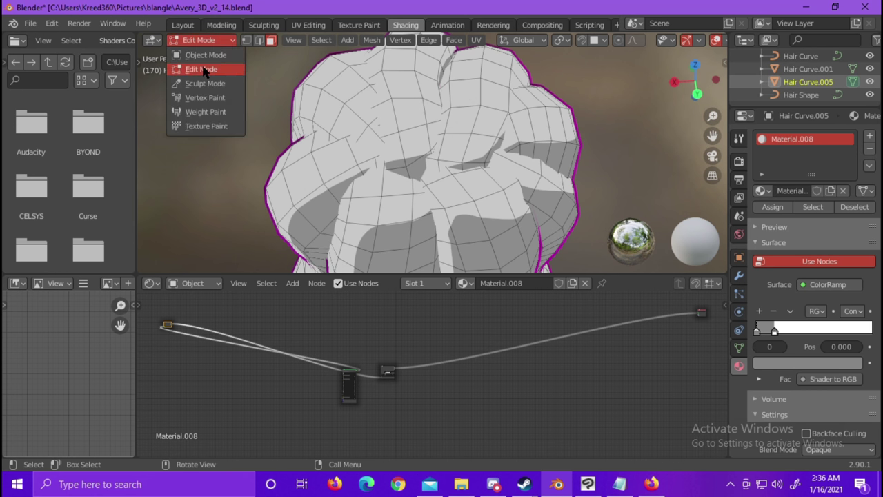
left_click(209, 91)
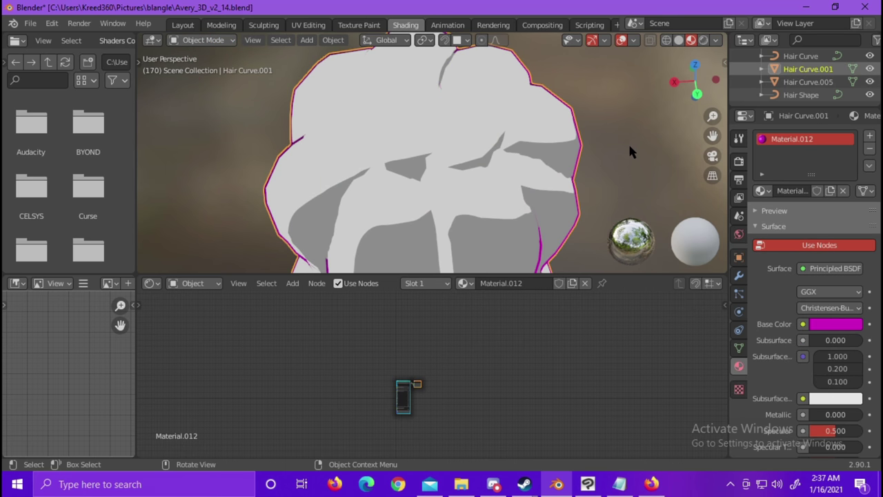
- Select the Hair Curve.005 object in place of Hair Curve.001
left_click(610, 202)
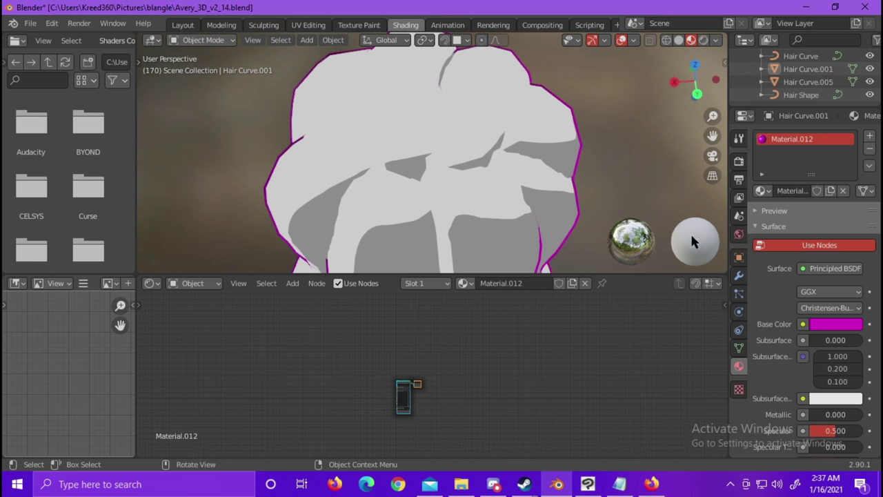
left_click(799, 95)
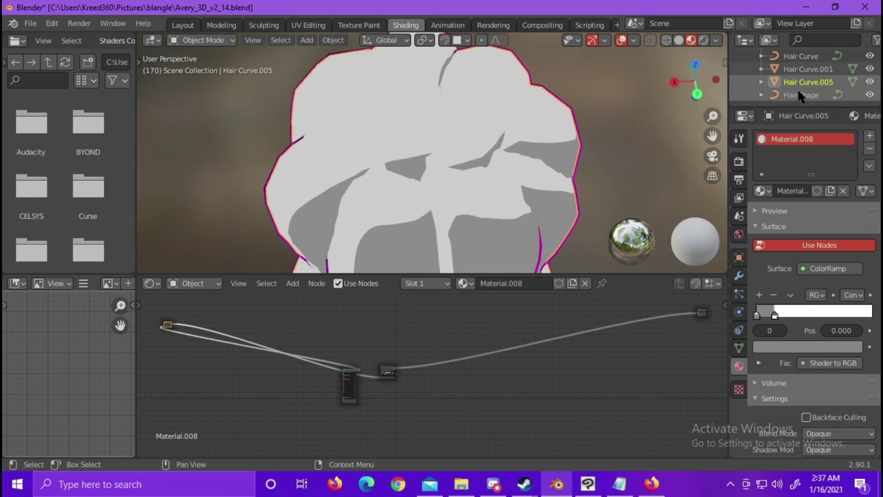
left_click(810, 72)
left_click(812, 82)
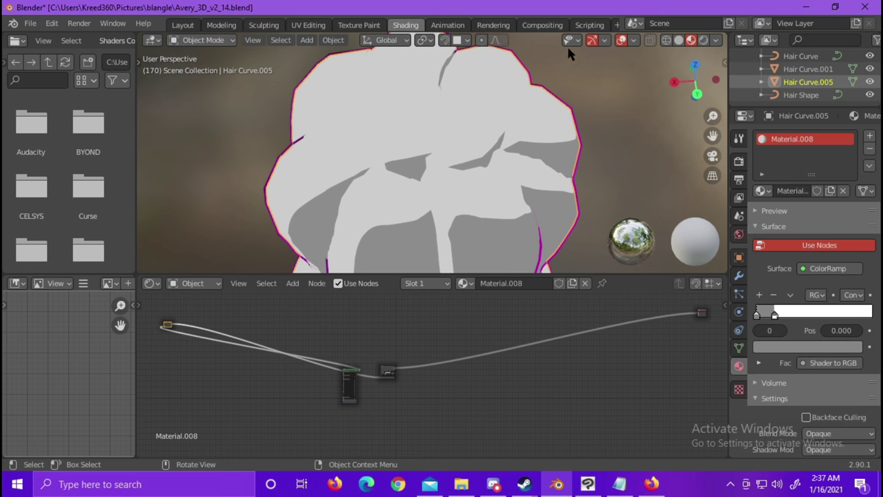
- Switch Hair Curve.005 to Texture Paint mode and open its texture properties
left_click(207, 40)
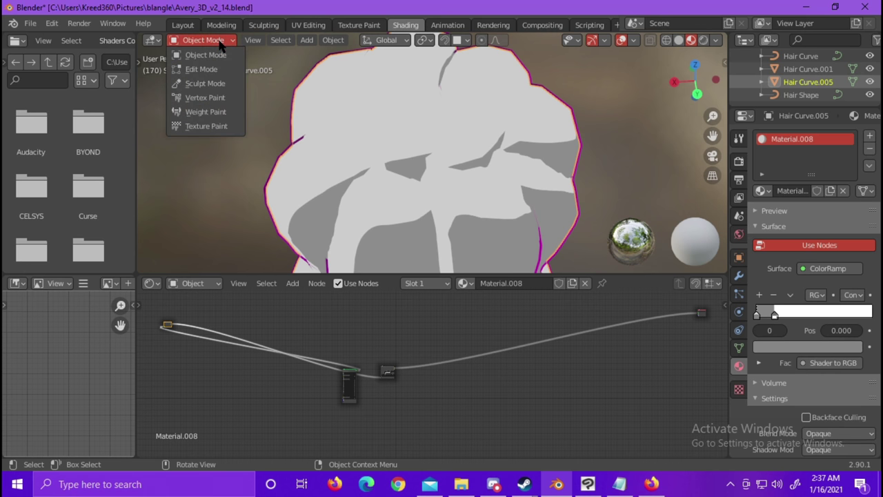
left_click(220, 127)
left_click(347, 109)
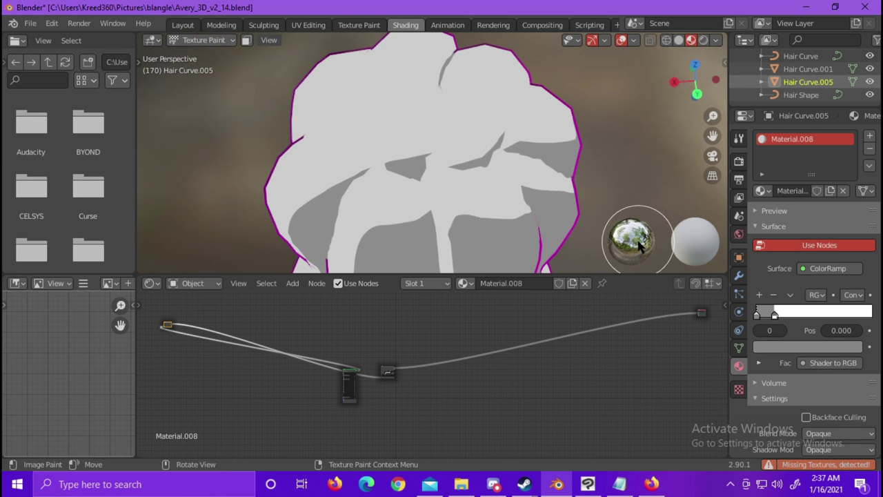
key("ctrl+Tab")
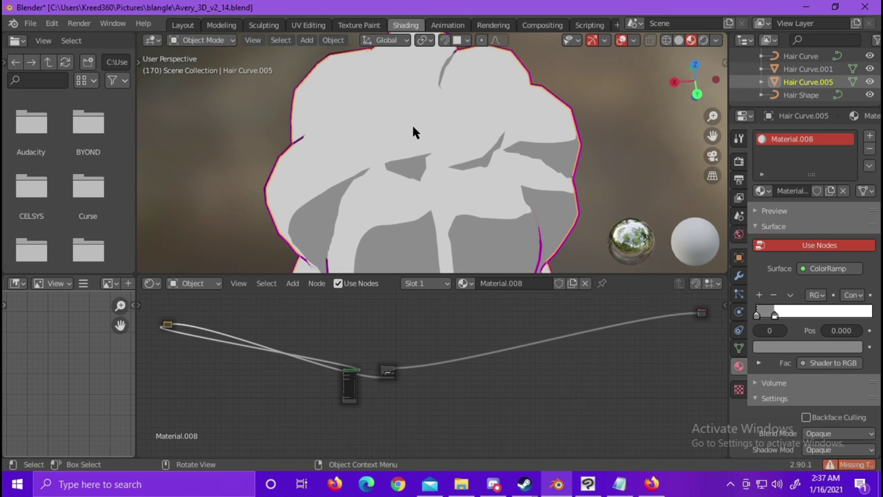
left_click(207, 40)
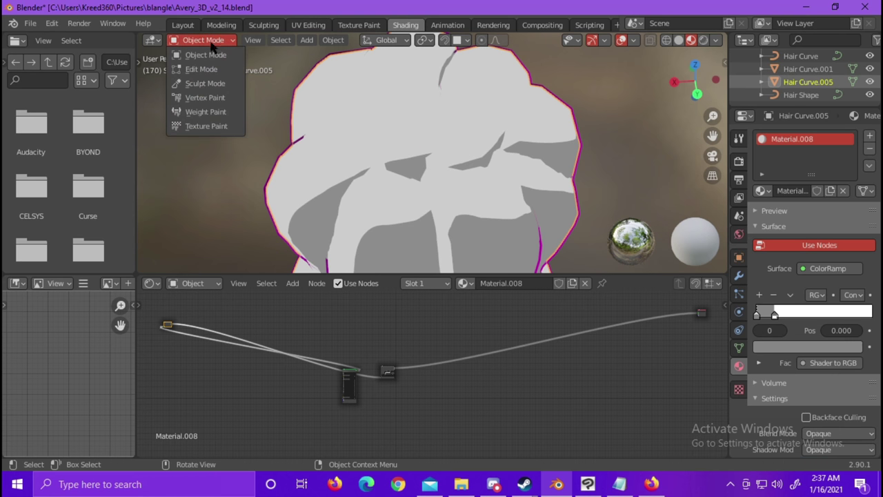
left_click(221, 127)
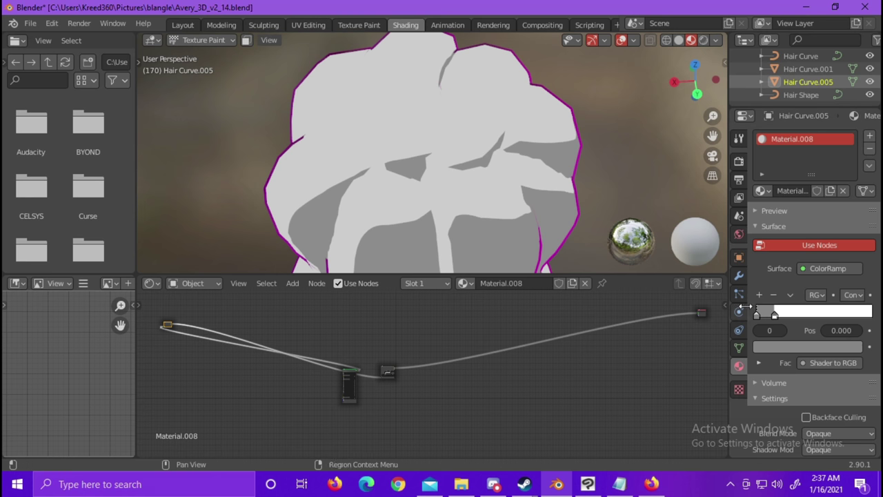
left_click(738, 391)
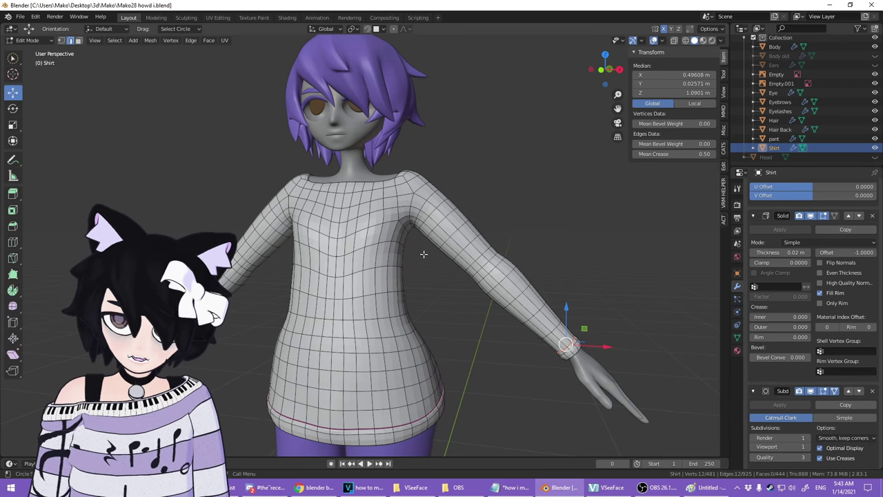
- Browse the saved blend files in the Mako folder without opening one
left_click(21, 18)
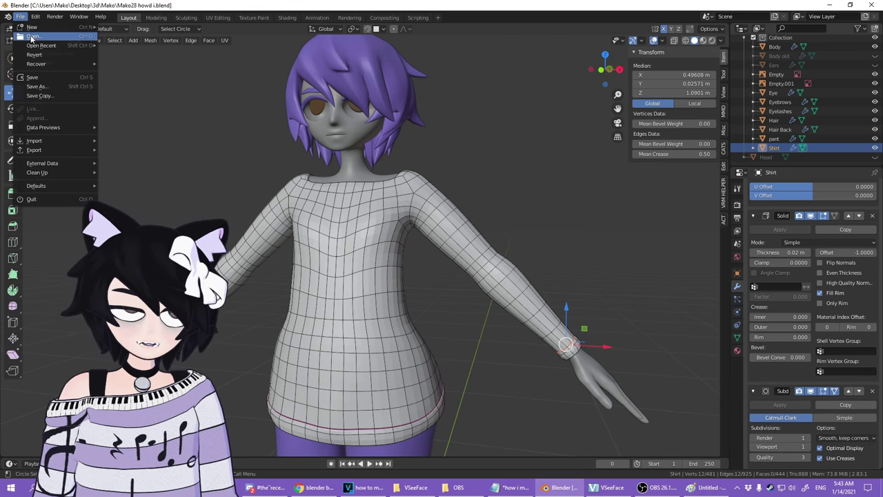
left_click(32, 39)
scroll(520, 295, "down", 5)
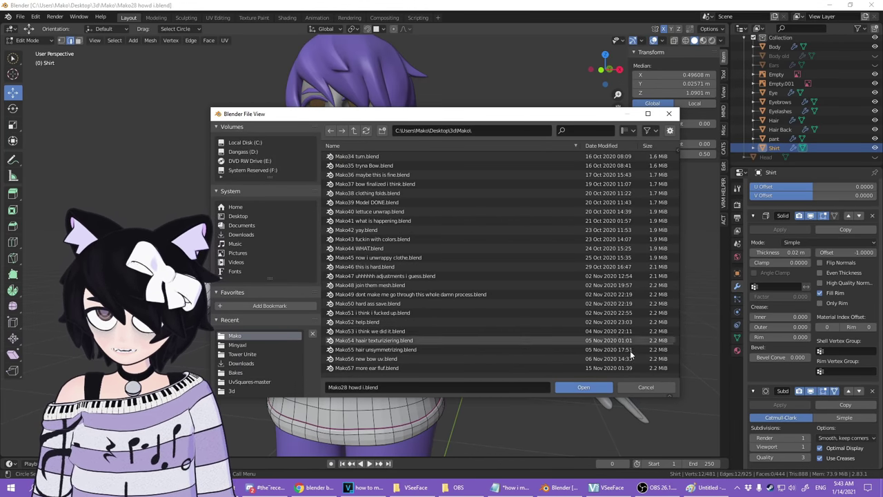
left_click(654, 390)
- Clear the Shirt's edge selection and review its Mirror and Solidify modifier settings
middle_click_drag(428, 258, 589, 371)
left_click(489, 277)
scroll(489, 278, "up", 2)
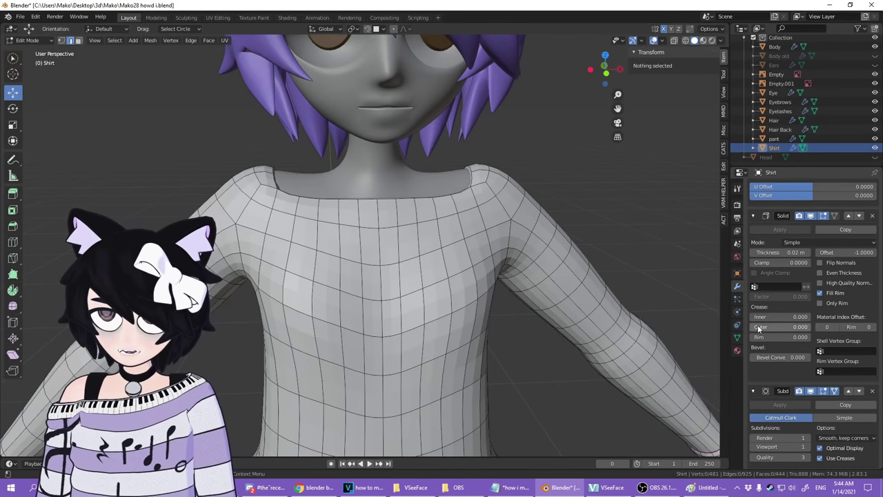
scroll(680, 331, "down", 2)
scroll(790, 340, "up", 5)
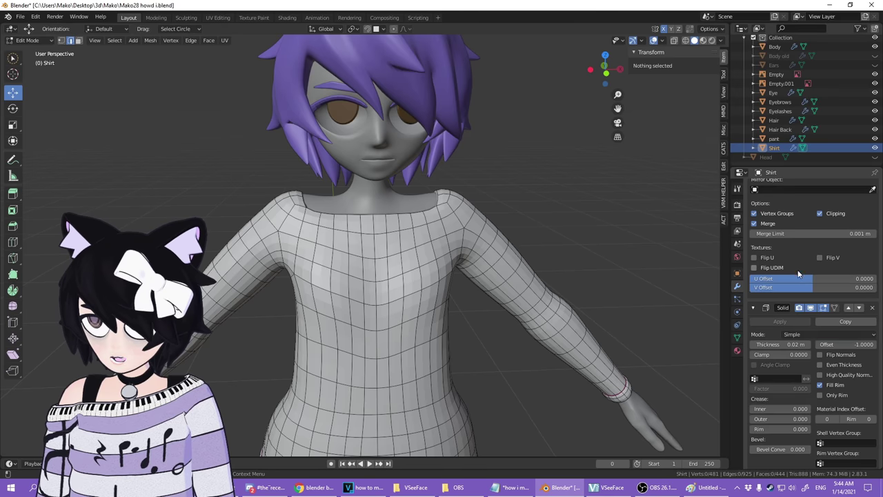
scroll(797, 255, "up", 3)
left_click(810, 202)
- Examine the Shirt's body and folded hem from the back and side up close
middle_click_drag(403, 331, 497, 222)
scroll(450, 350, "down", 2)
scroll(497, 222, "up", 2)
middle_click_drag(497, 304, 382, 327)
scroll(407, 298, "up", 4)
middle_click_drag(407, 298, 597, 304)
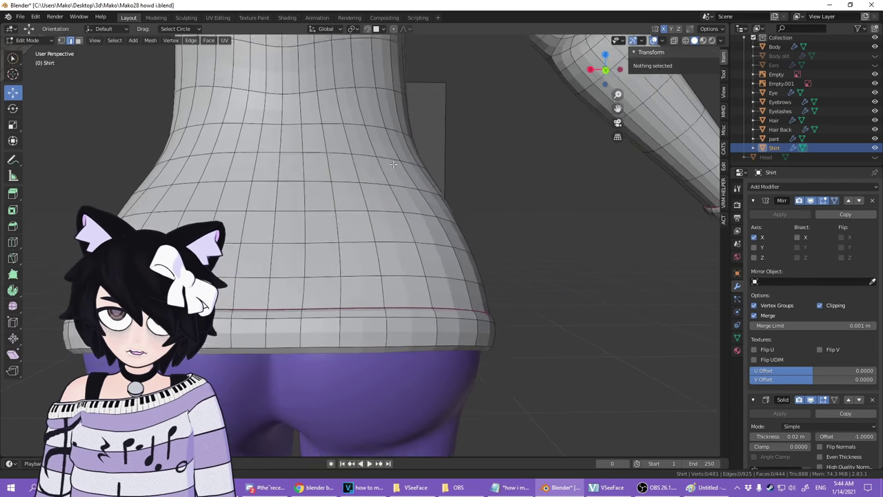
middle_click_drag(394, 164, 585, 303, "shift")
scroll(585, 303, "down", 2)
scroll(566, 345, "up", 4)
scroll(471, 353, "up", 2)
middle_click_drag(545, 445, 393, 315, "shift")
scroll(508, 284, "down", 2)
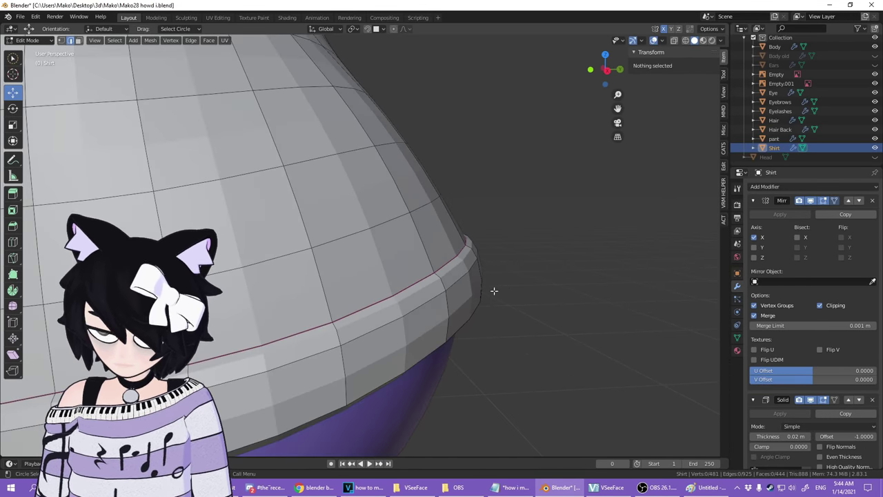
- Examine the Shirt's overall shape, sleeves and neckline around the figure
scroll(283, 365, "down", 5)
middle_click_drag(362, 312, 373, 221)
scroll(439, 230, "up", 4)
scroll(316, 220, "down", 7)
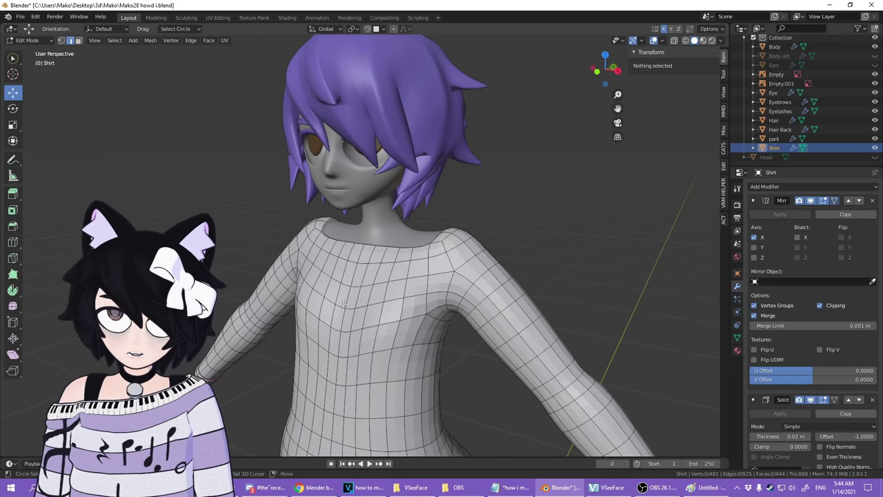
middle_click_drag(414, 290, 502, 155, "shift")
middle_click_drag(649, 338, 307, 362)
scroll(368, 383, "down", 7)
middle_click_drag(324, 131, 440, 374, "shift")
scroll(440, 331, "up", 4)
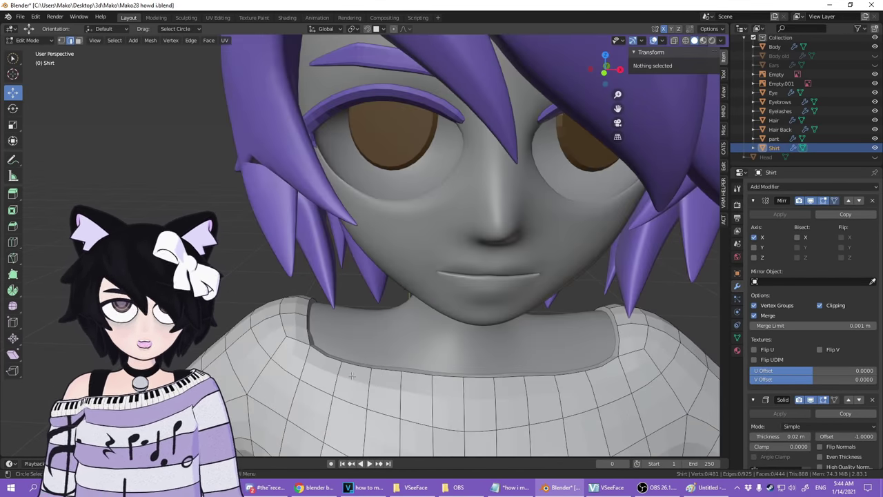
middle_click_drag(438, 310, 431, 239, "shift")
- Apply the Shirt's Mirror modifier in Object Mode and return to Edit Mode
key("Tab")
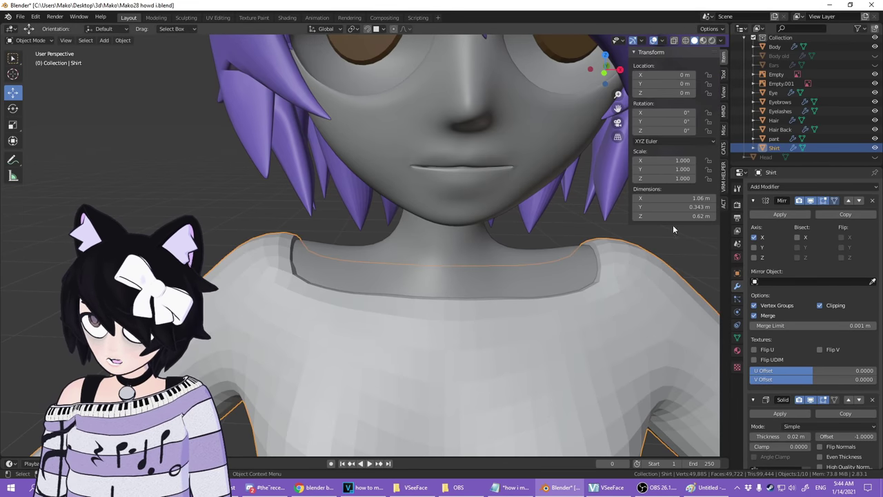
left_click(776, 218)
key("Tab")
- Select the two faces at the Shirt's neckline edge on one shoulder, with proportional editing enabled
scroll(312, 239, "up", 3)
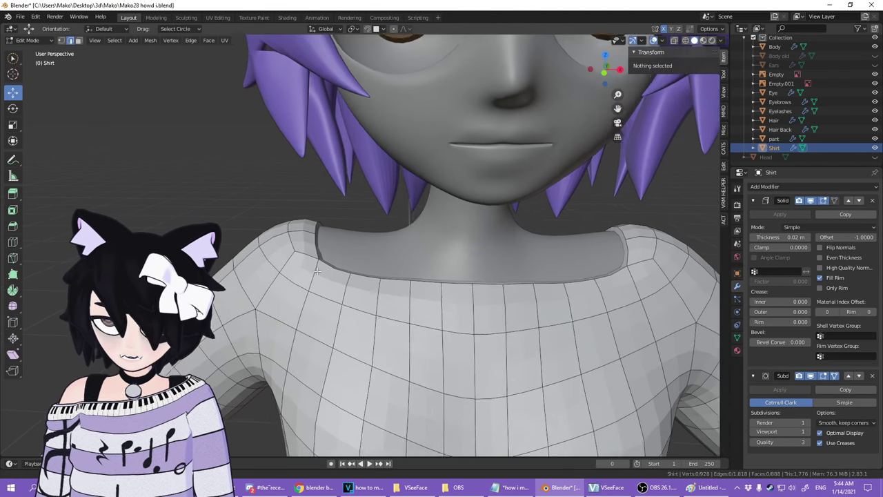
middle_click_drag(289, 236, 368, 50)
key("3")
left_click(386, 282)
left_click(352, 273, "shift")
scroll(329, 221, "down", 2)
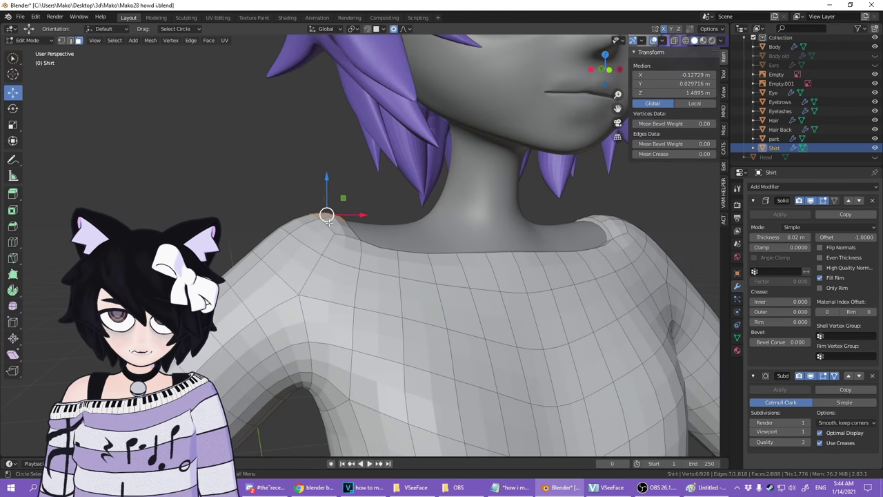
middle_click_drag(360, 254, 338, 211)
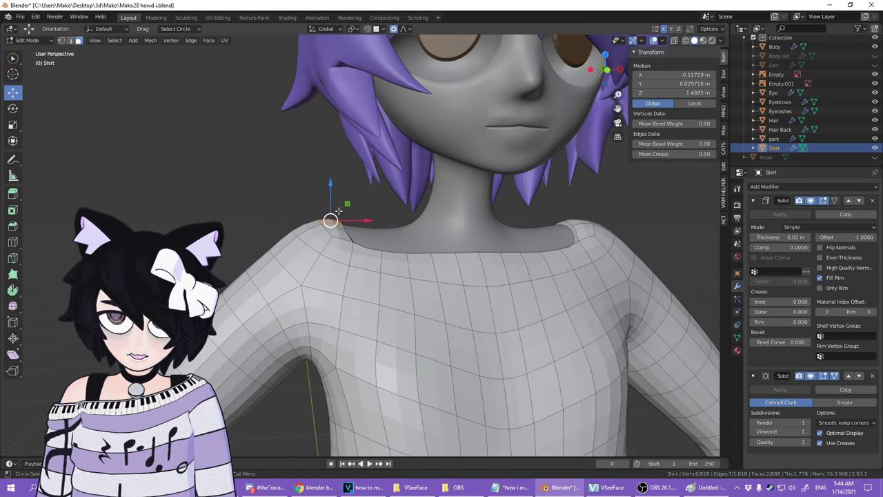
- Try to pull the selected shoulder faces outward with proportional editing while X mirroring is on
key("g")
key("x")
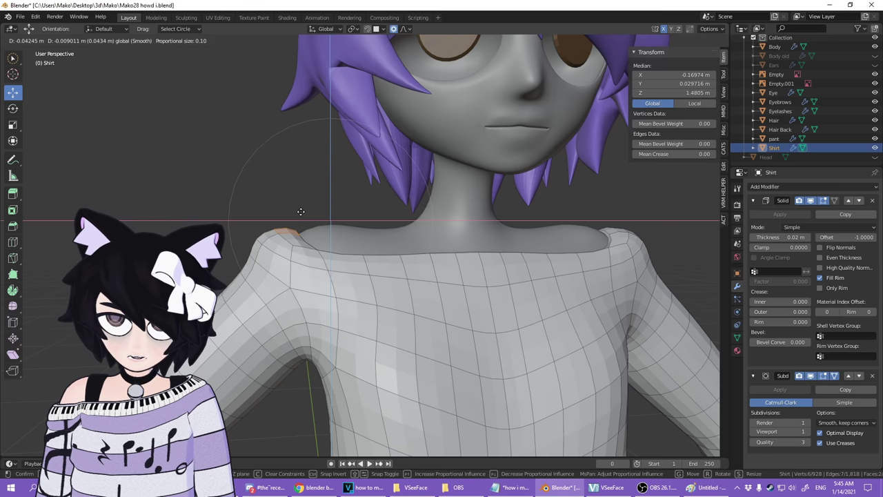
left_click(302, 212)
key("ctrl+z")
- Turn off X-axis mirror editing for the Shirt mesh
middle_click_drag(449, 126, 331, 198, "shift")
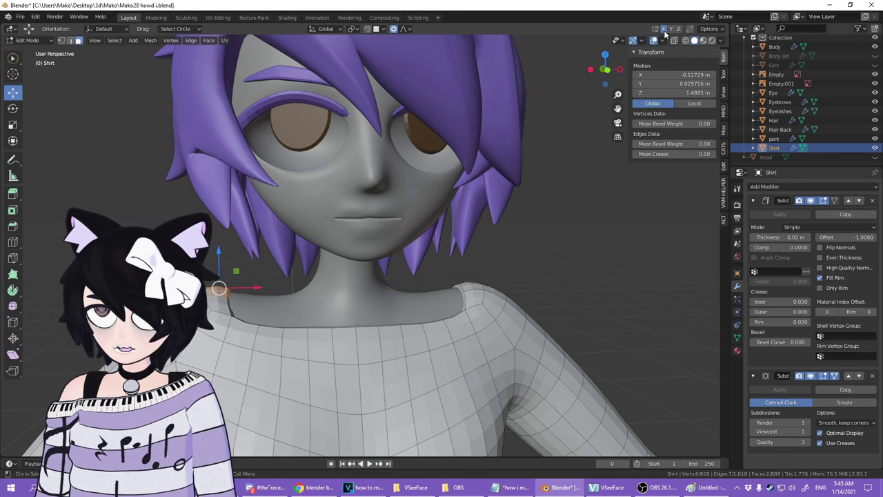
scroll(402, 341, "down", 4)
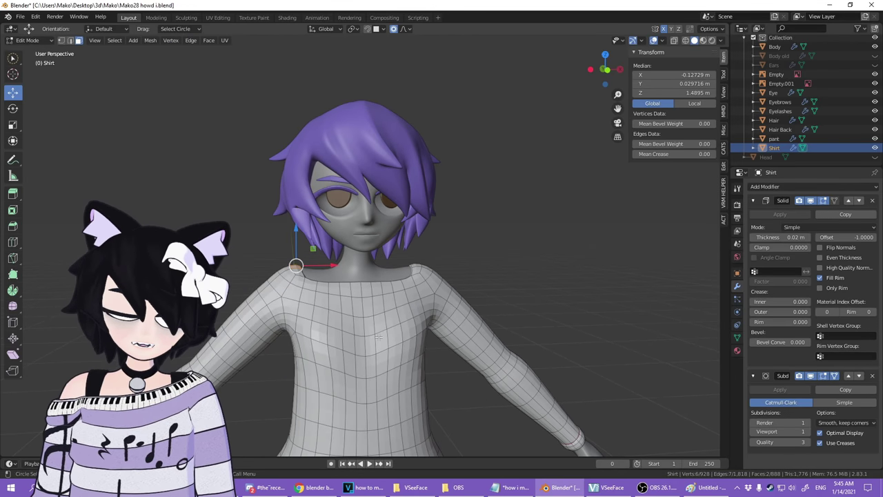
scroll(378, 337, "up", 5)
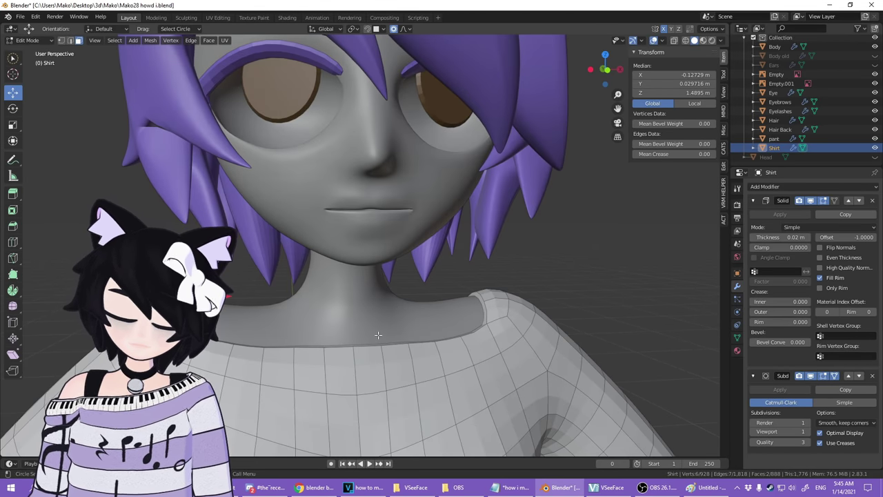
middle_click_drag(378, 335, 443, 229, "shift")
middle_click_drag(387, 232, 354, 274)
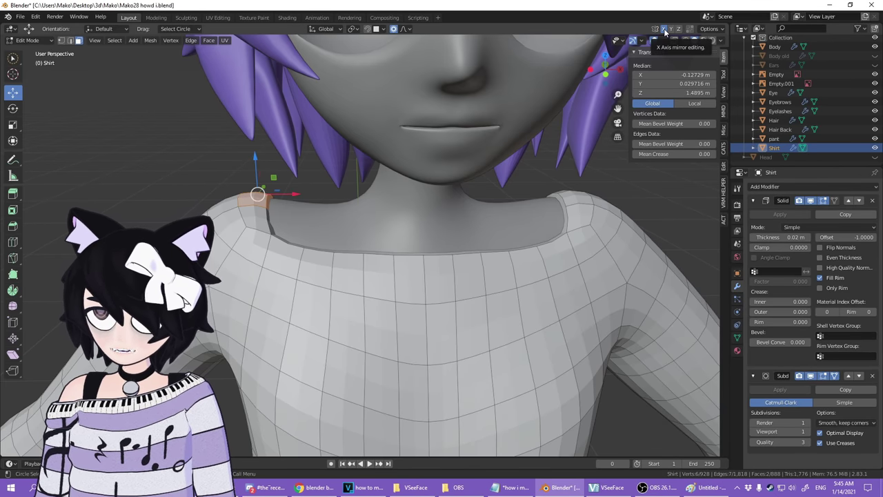
scroll(406, 146, "down", 3)
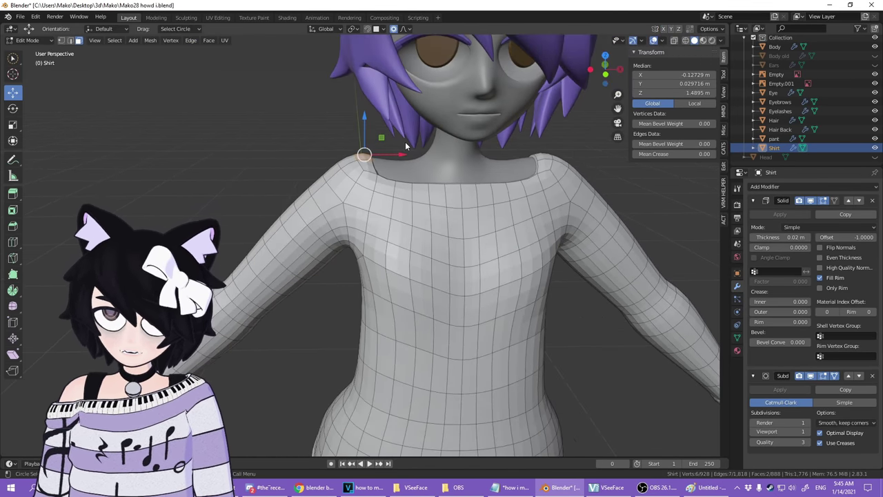
- Slide the selected neckline faces outward and down off the shoulder with proportional editing, rotating them slightly to follow the arm
left_click_drag(384, 139, 347, 154)
scroll(346, 159, "up", 5)
key("r")
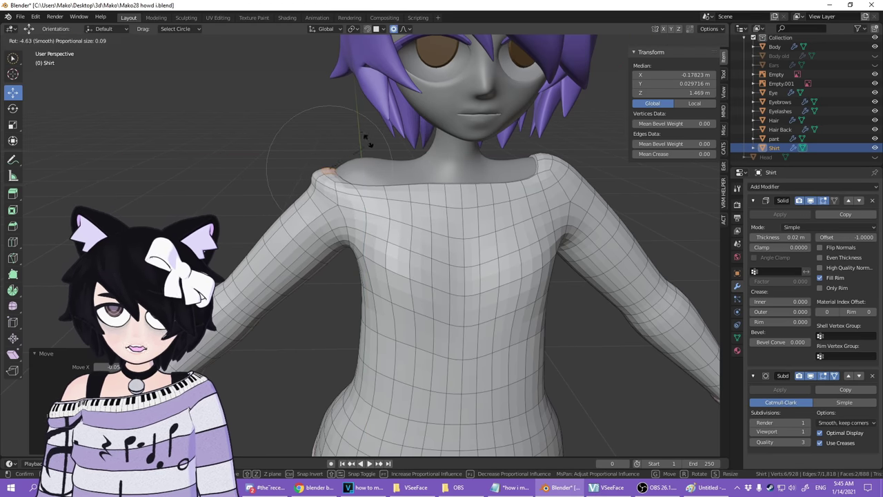
scroll(354, 132, "up", 8)
left_click(347, 137)
left_click_drag(345, 154, 326, 176)
scroll(326, 174, "down", 5)
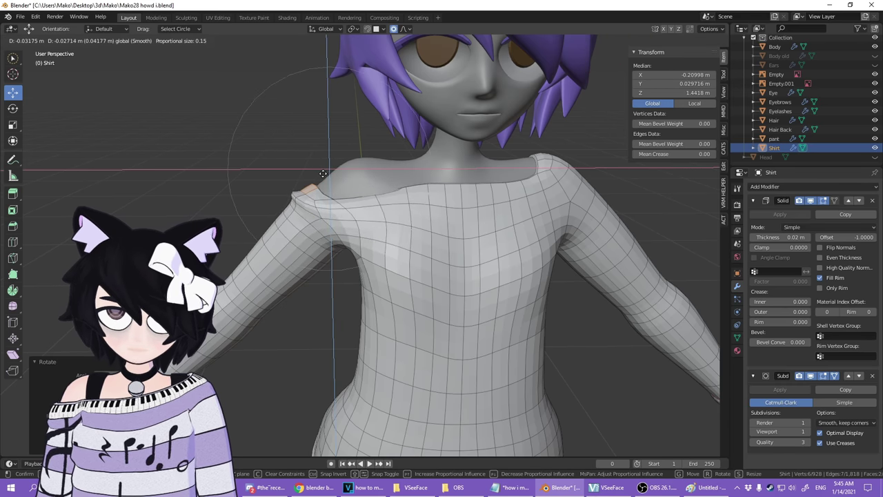
left_click_drag(327, 175, 327, 178)
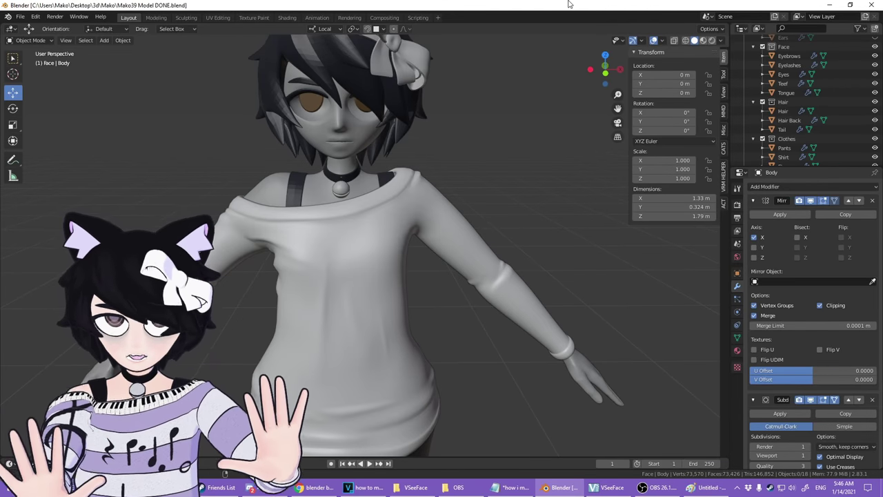
- Examine the finished Shirt's off-shoulder neckline, body folds and hem from the front and side
scroll(328, 205, "up", 2)
middle_click_drag(455, 297, 448, 249, "shift")
scroll(449, 266, "down", 3)
middle_click_drag(451, 282, 275, 288)
scroll(249, 262, "up", 3)
scroll(223, 238, "down", 3)
middle_click_drag(224, 238, 423, 259)
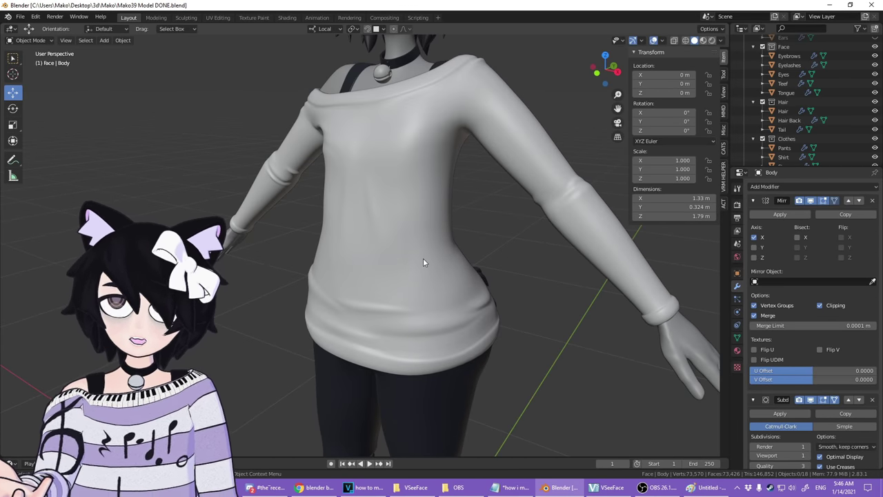
middle_click_drag(407, 236, 481, 181)
- Enter Edit Mode on the finished Shirt in edge selection and disable its Subdivision modifier's viewport display
scroll(447, 223, "up", 3)
left_click(246, 247)
key("Tab")
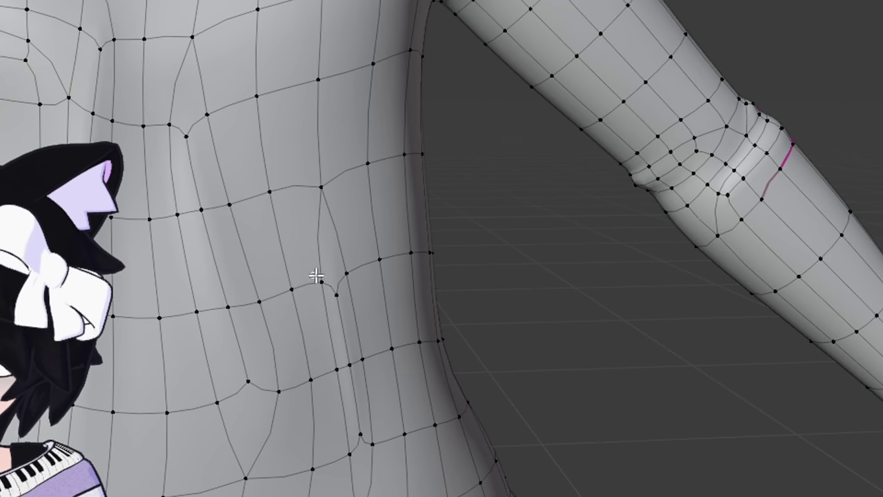
scroll(481, 181, "up", 3)
middle_click_drag(611, 183, 576, 187)
scroll(575, 187, "down", 3)
key("2")
scroll(578, 186, "down", 1)
middle_click_drag(526, 246, 461, 231, "shift")
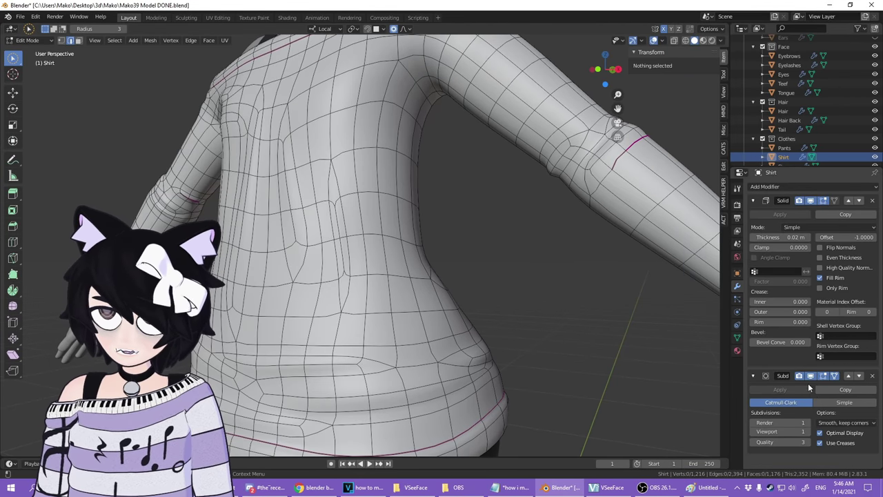
left_click(810, 376)
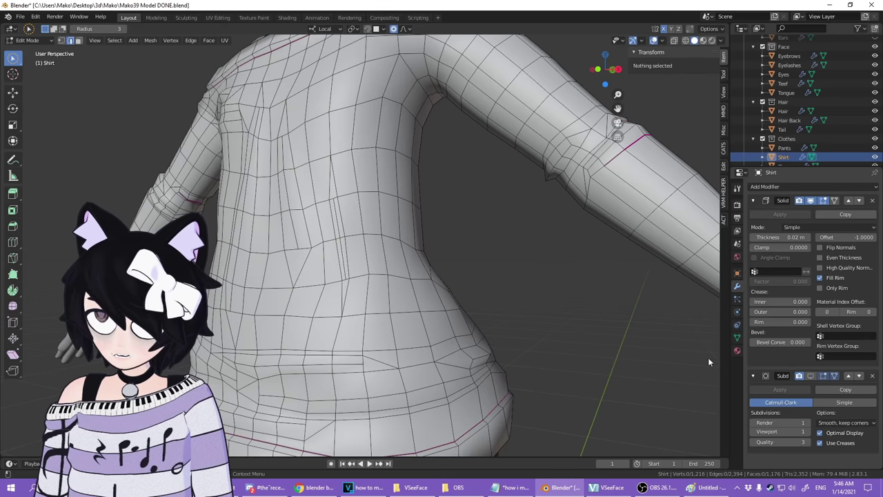
- Knife-cut a closed, elongated pointed outline around the horizontal edge row at the Shirt's waist side
middle_click_drag(709, 361, 407, 308)
key("k")
left_click(265, 272)
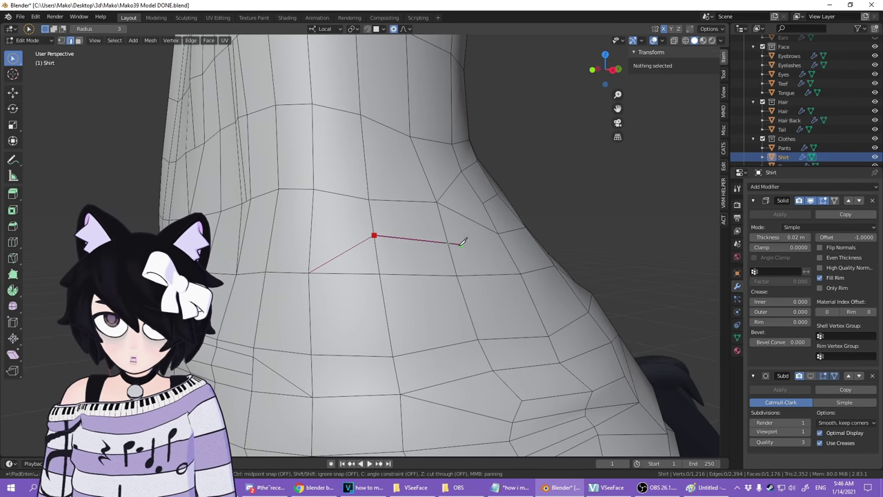
left_click(556, 264)
left_click(529, 295)
left_click(464, 300)
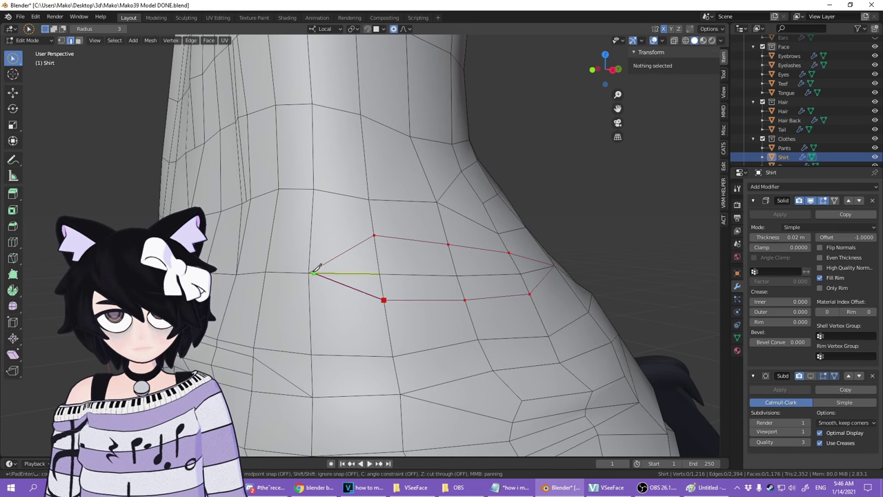
key("Return")
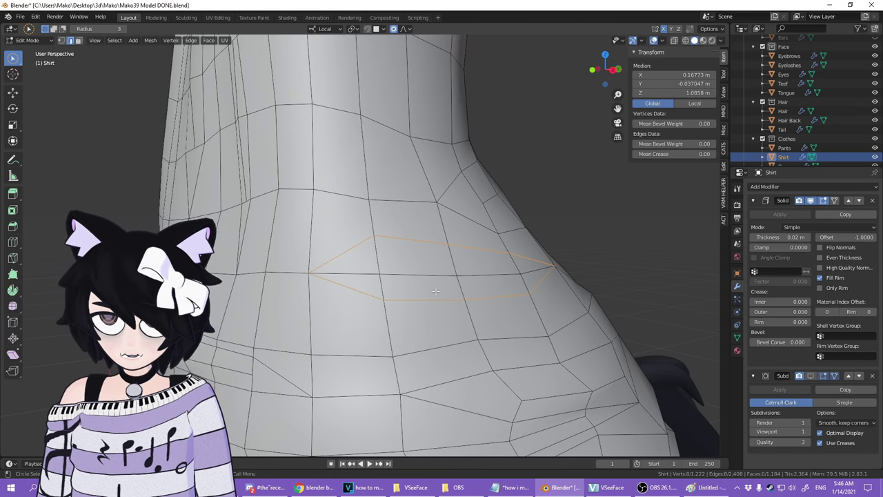
- Dissolve the centre edges at both pointed ends of the knife-cut outline
key("alt+a")
left_click(354, 271)
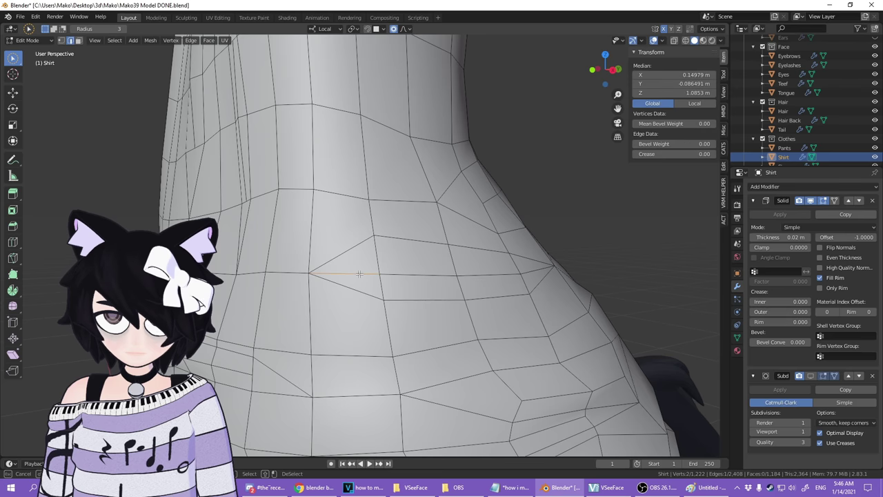
scroll(498, 295, "up", 1)
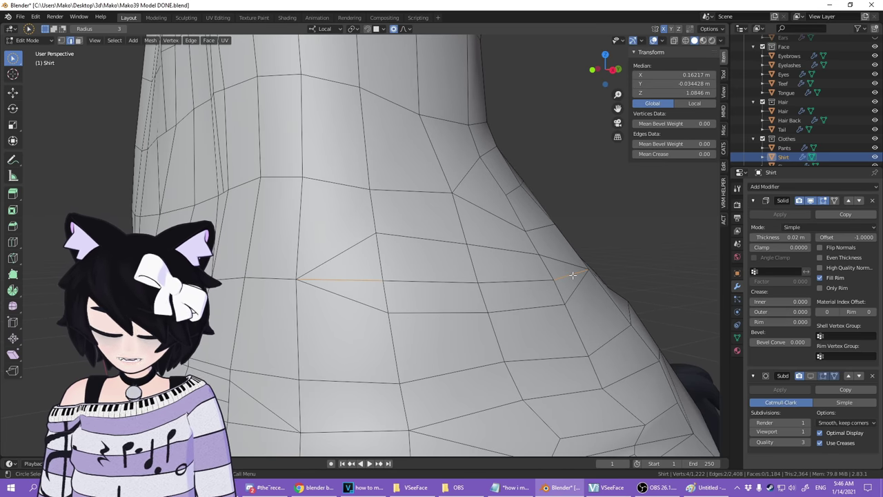
key("x")
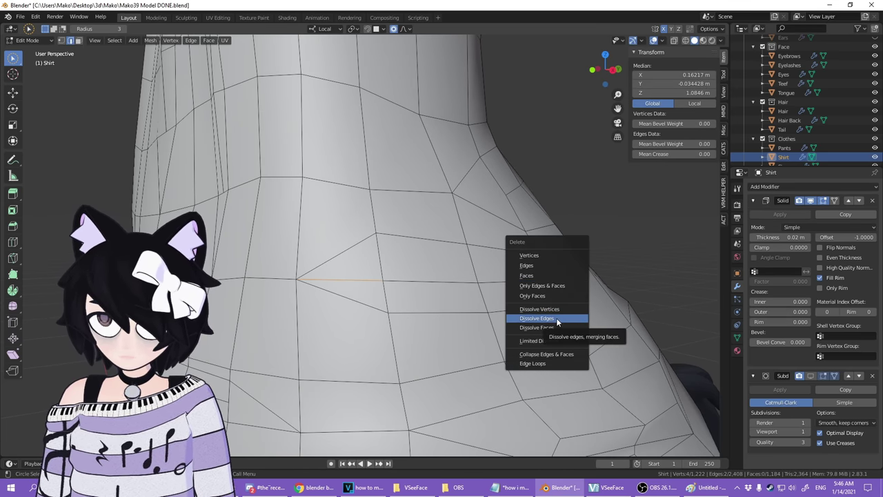
left_click(558, 318)
- Select the merged face at one end of the outline to check its four corners
scroll(359, 309, "up", 5)
key("3")
left_click(321, 319)
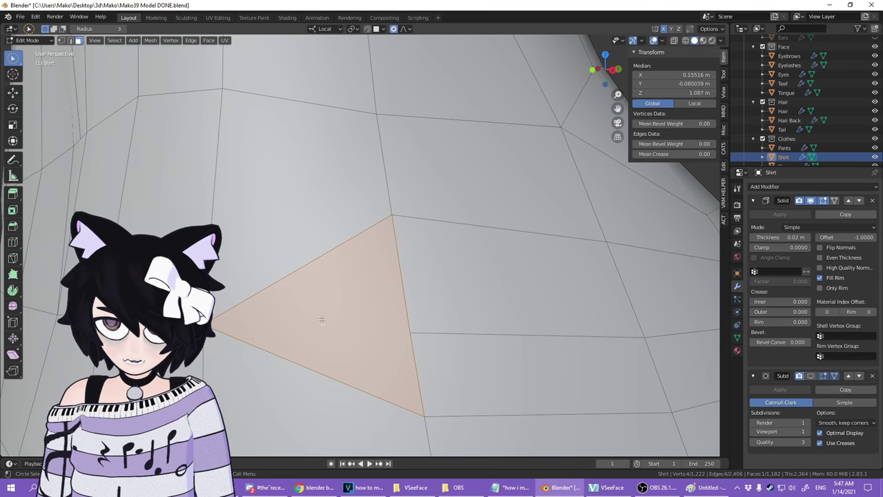
- Select the two remaining centre edges inside the knife-cut outline
middle_click_drag(439, 301, 467, 296)
scroll(414, 314, "down", 4)
key("2")
left_click(466, 295)
left_click(466, 294)
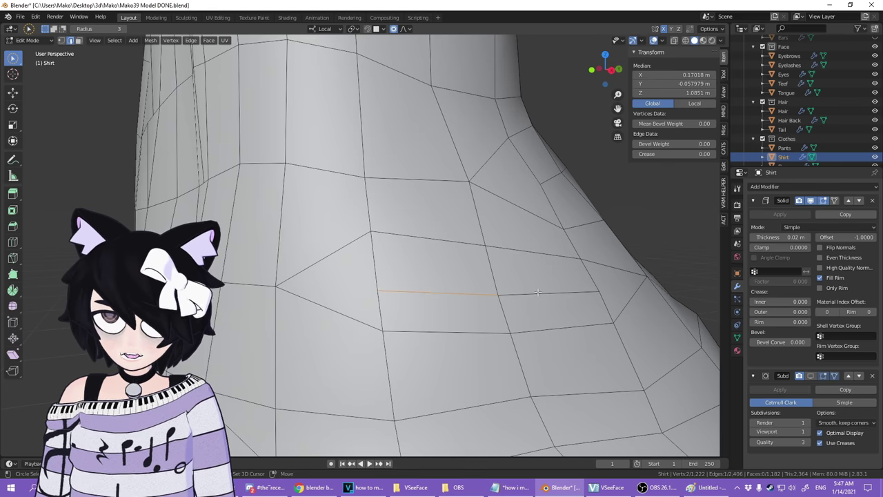
middle_click_drag(536, 294, 521, 309)
middle_click_drag(435, 265, 305, 297)
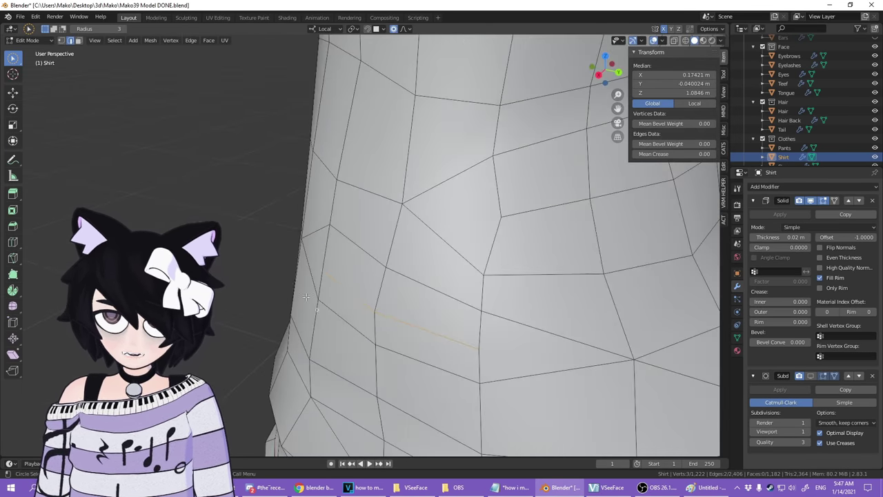
- Shrink/Fatten the selected edges outward by about 0.007 with a small proportional radius to form a raised fold
left_click(17, 95)
middle_click_drag(414, 348, 283, 318)
left_click_drag(353, 296, 340, 297)
middle_click_drag(340, 297, 527, 302)
key("alt+s")
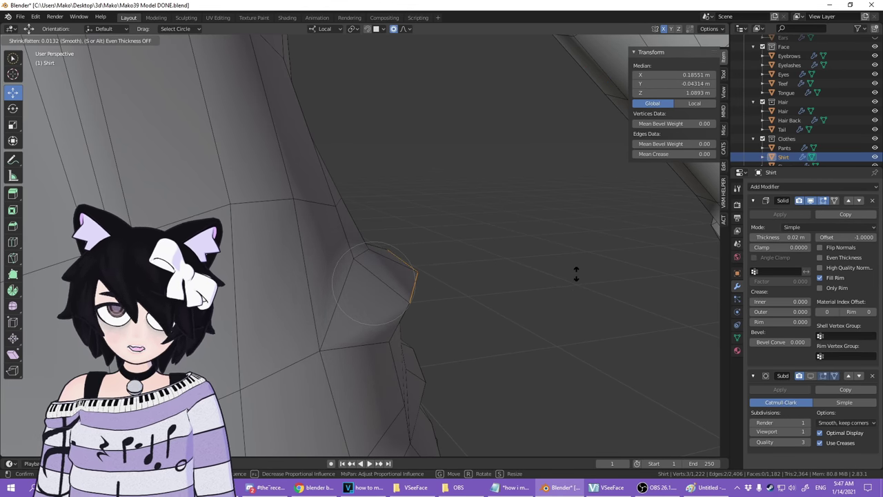
scroll(576, 276, "down", 8)
scroll(576, 274, "up", 6)
left_click_drag(577, 275, 576, 282)
scroll(577, 281, "down", 6)
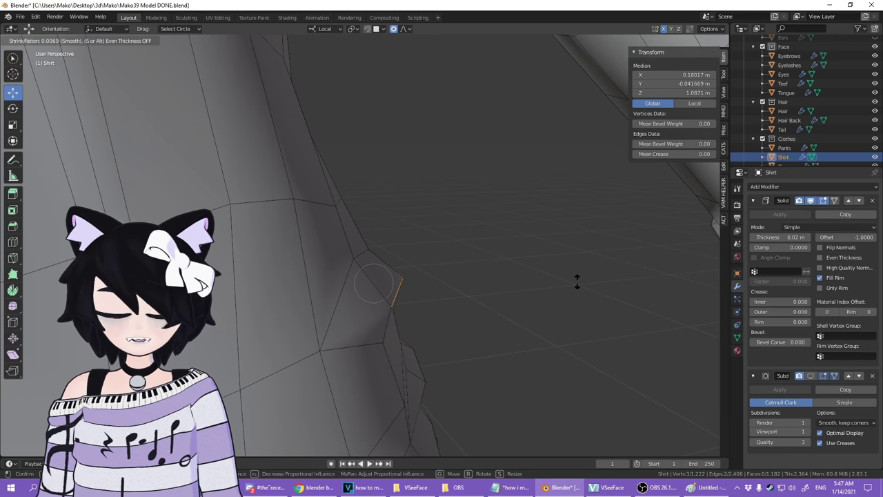
left_click(582, 281)
scroll(574, 301, "down", 5)
middle_click_drag(573, 302, 531, 286)
scroll(360, 211, "down", 5)
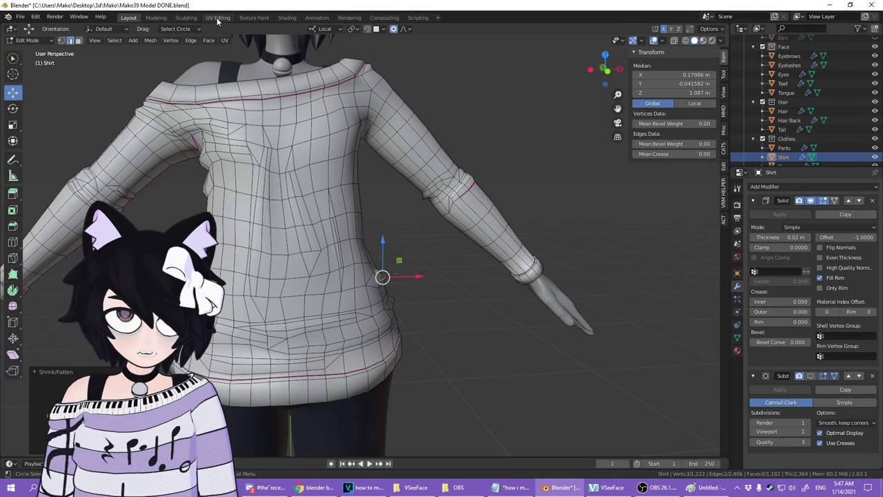
- Switch to the UV Editing workspace and bring the Shirt into view
left_click(218, 17)
scroll(244, 183, "up", 4)
scroll(499, 262, "up", 10)
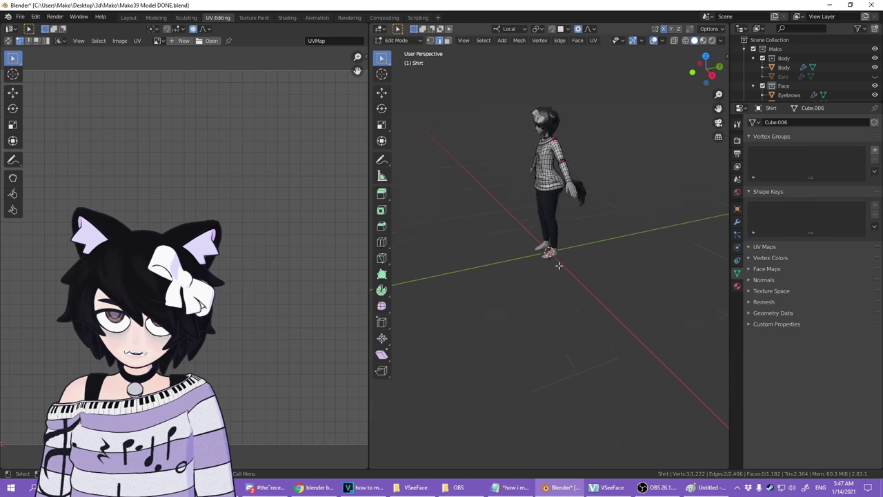
scroll(504, 286, "down", 5)
middle_click_drag(504, 285, 469, 290)
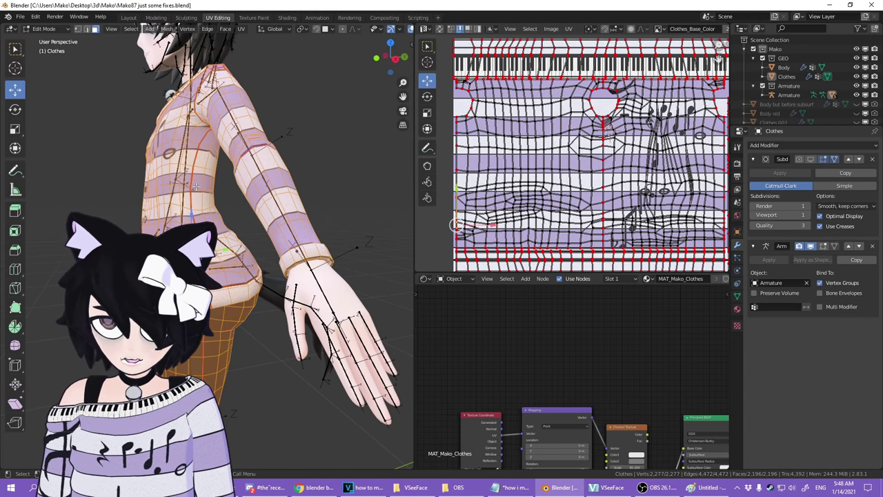
- Limit the Clothes mesh selection to the sweater's seam-bounded torso section
left_click(197, 182)
key("l")
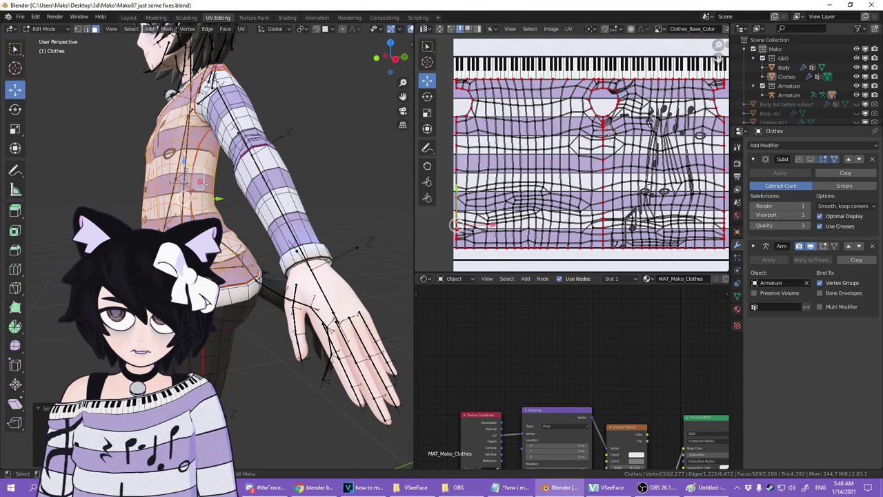
middle_click_drag(128, 208, 272, 256)
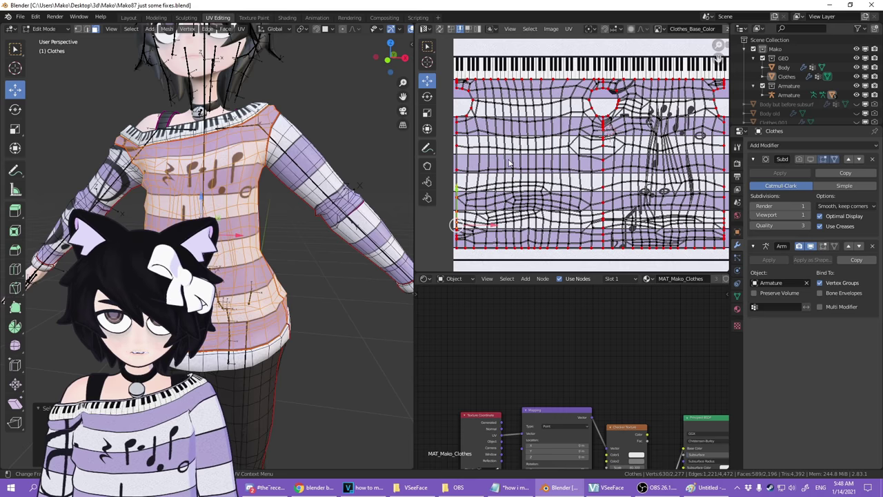
- Examine the torso's UV layout over the Clothes_Base_Color texture and compare its fold areas and stripes with the model
scroll(529, 185, "up", 3)
scroll(529, 185, "up", 1)
middle_click_drag(529, 184, 648, 269)
middle_click_drag(592, 154, 606, 83)
scroll(605, 73, "down", 1)
middle_click_drag(663, 211, 538, 35)
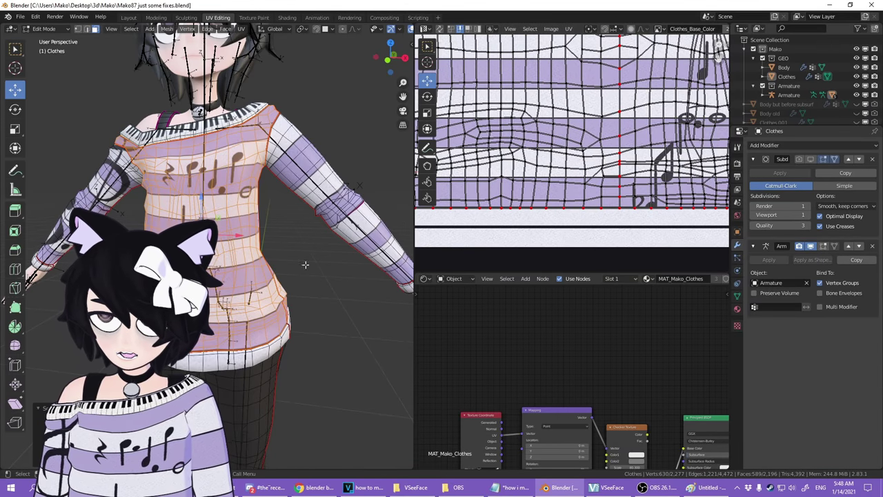
scroll(305, 264, "up", 5)
scroll(557, 153, "up", 5)
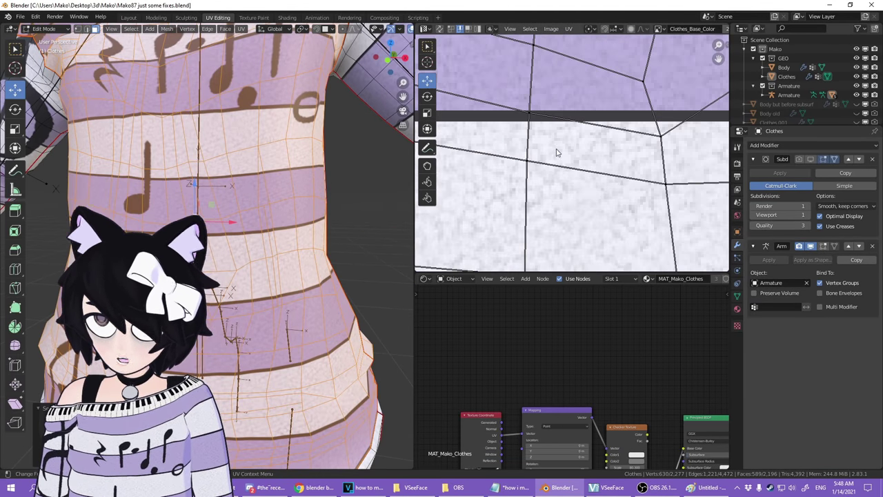
scroll(557, 152, "down", 8)
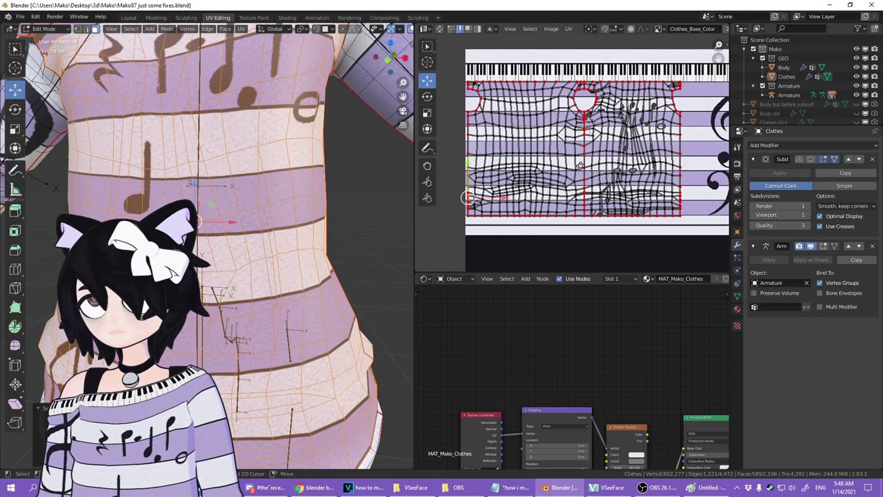
- Clear the pins from all the UVs of the sweater's torso section
scroll(324, 249, "down", 4)
scroll(619, 186, "up", 3)
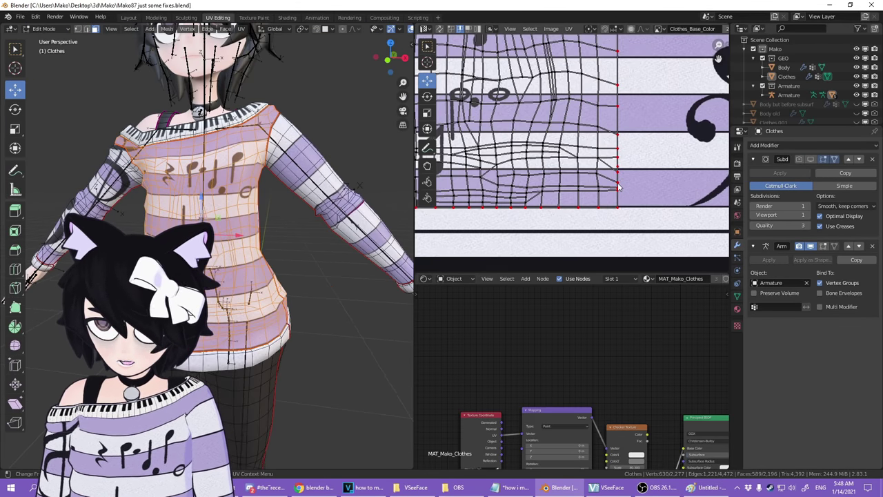
scroll(619, 186, "up", 4)
scroll(569, 195, "down", 3)
scroll(572, 183, "down", 3)
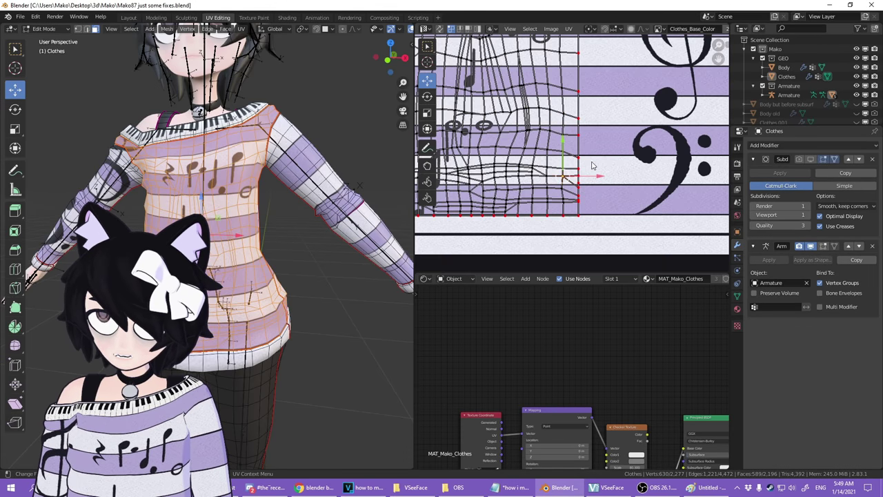
scroll(591, 166, "down", 2)
key("a")
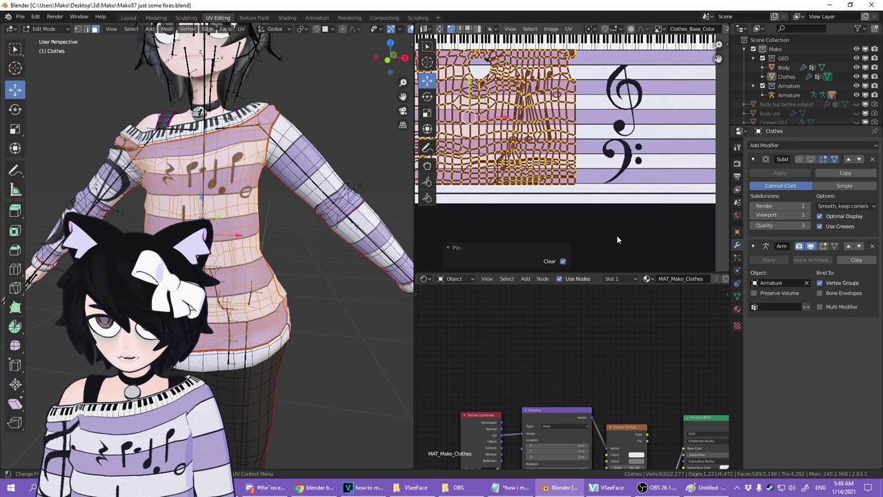
key("alt+a")
middle_click_drag(290, 228, 334, 230, "shift")
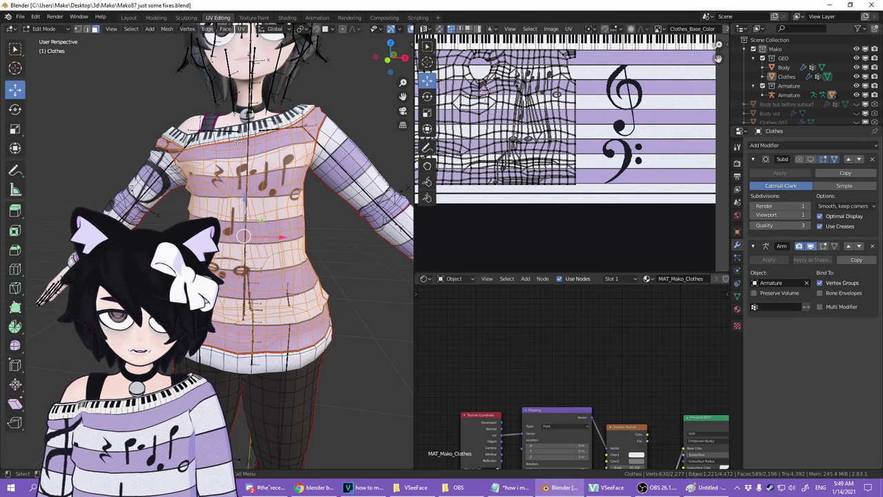
- Unwrap the sweater's torso faces again along their existing seams
left_click(241, 32)
left_click(250, 43)
scroll(561, 248, "down", 2)
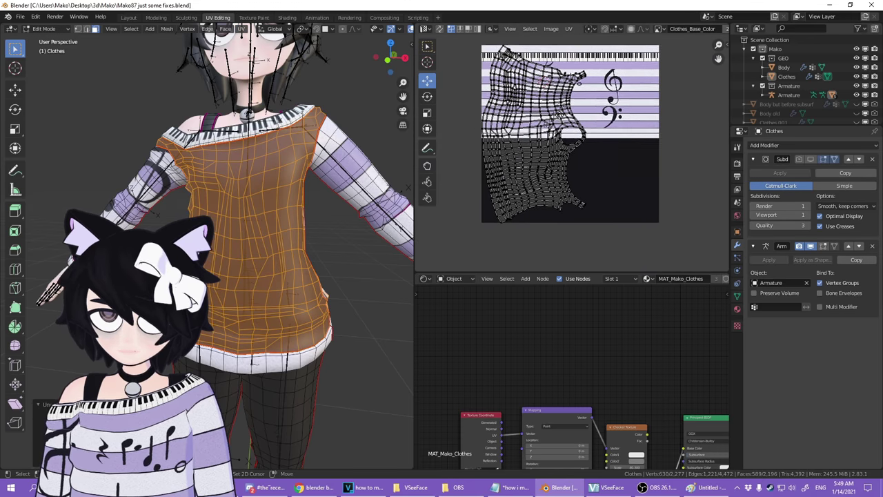
scroll(611, 164, "up", 2)
- Rotate the whole torso UV island a quarter turn so its hem faces down, and scale it down
key("a")
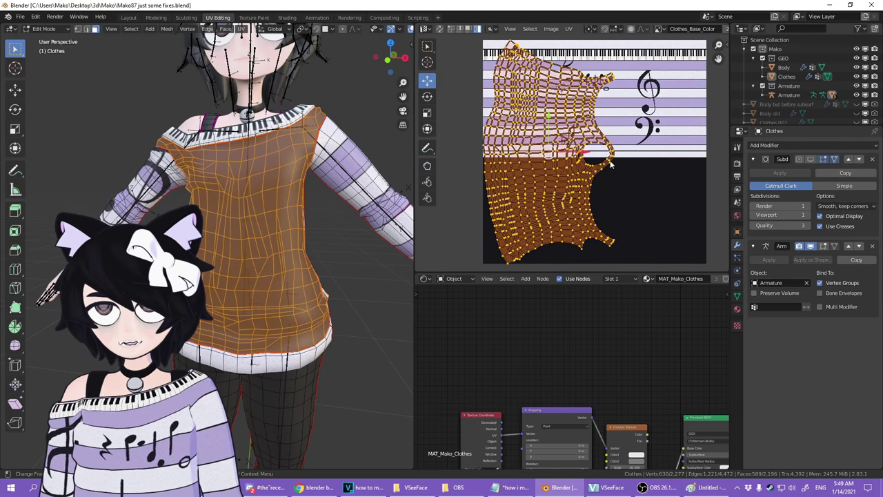
key("r")
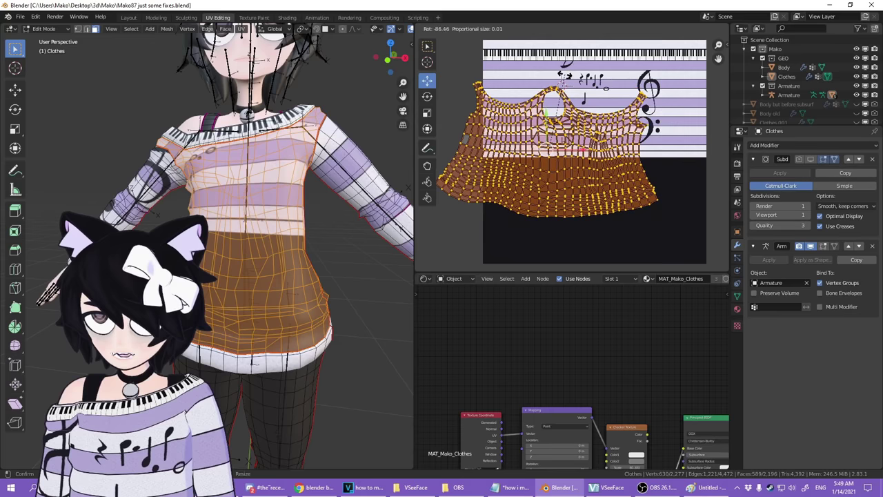
left_click(657, 145)
key("s")
left_click(607, 159)
- Move the torso UV island up by about 0.173 onto the striped texture and rotate it by -4.82° to level it
key("g")
left_click(604, 120)
key("r")
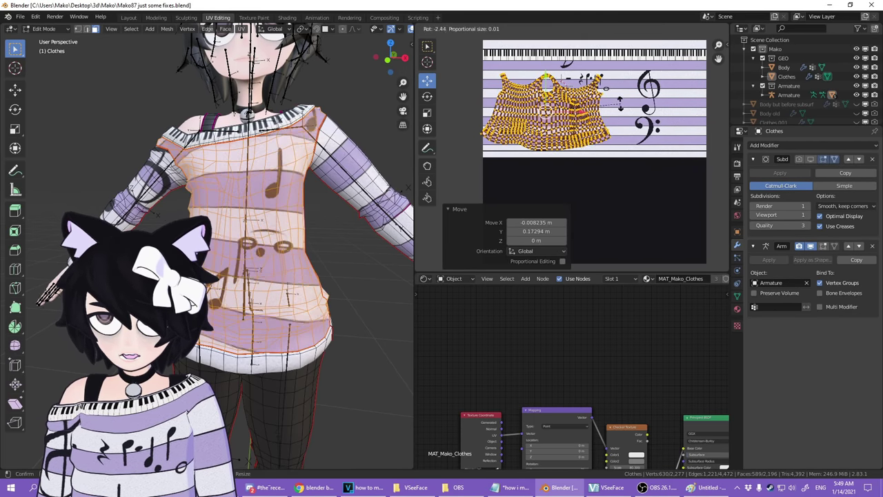
left_click(621, 104)
scroll(655, 155, "up", 6)
scroll(648, 156, "down", 2)
scroll(601, 131, "down", 5)
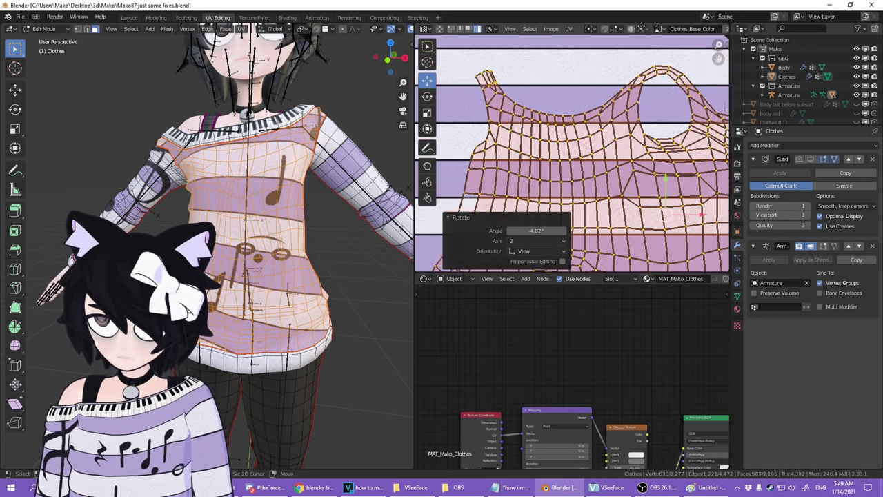
middle_click_drag(674, 192, 587, 170)
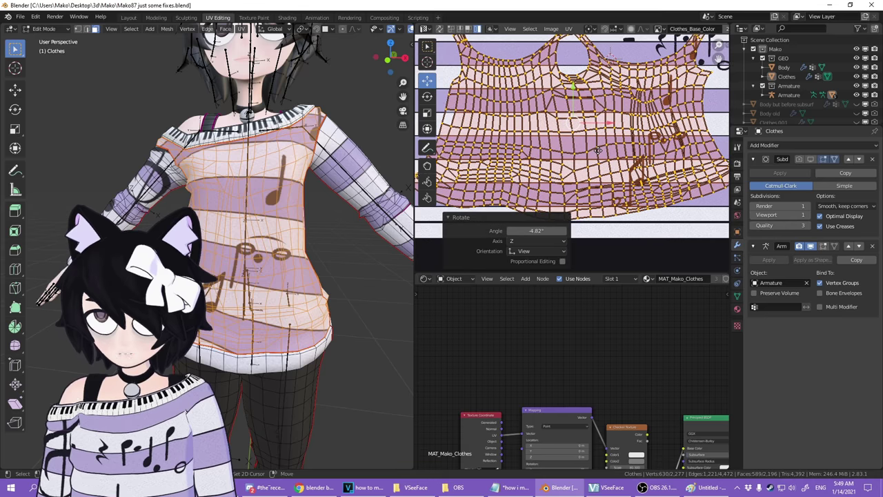
- Try converting the torso UV island with the UV Squares To Grid By Shape operation, and undo it
key("n")
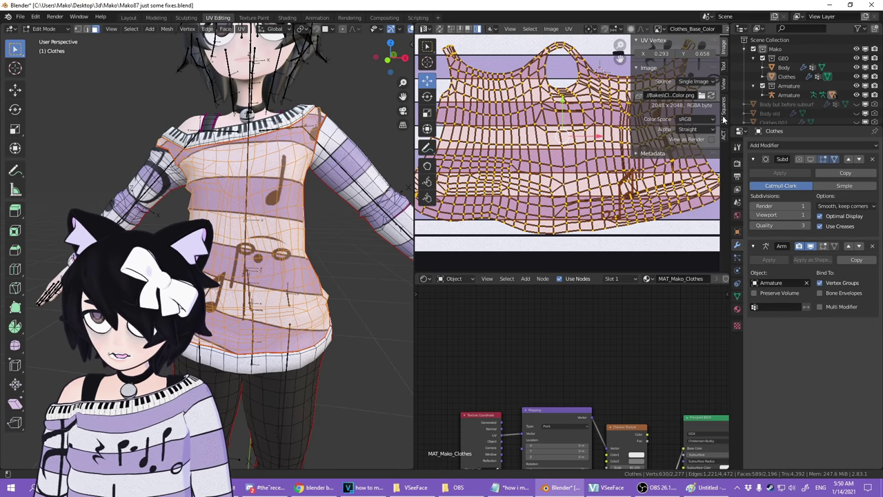
left_click(724, 117)
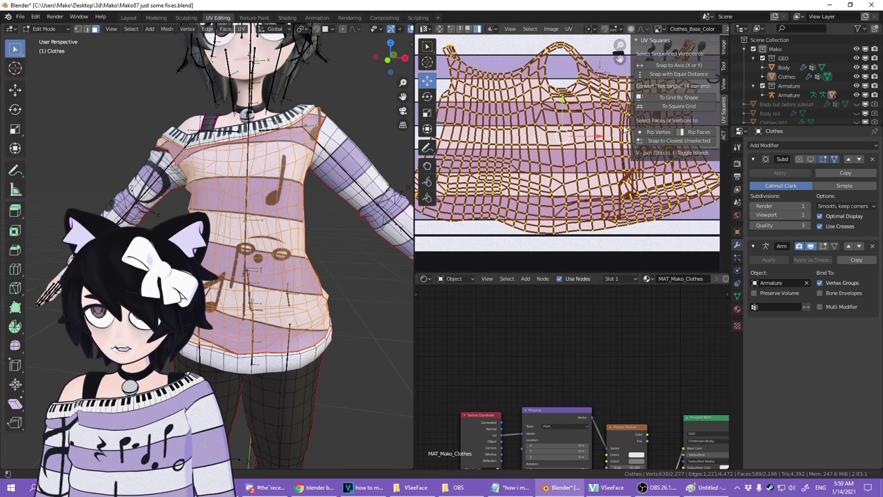
left_click(690, 100)
scroll(552, 135, "down", 4)
middle_click_drag(584, 156, 550, 173)
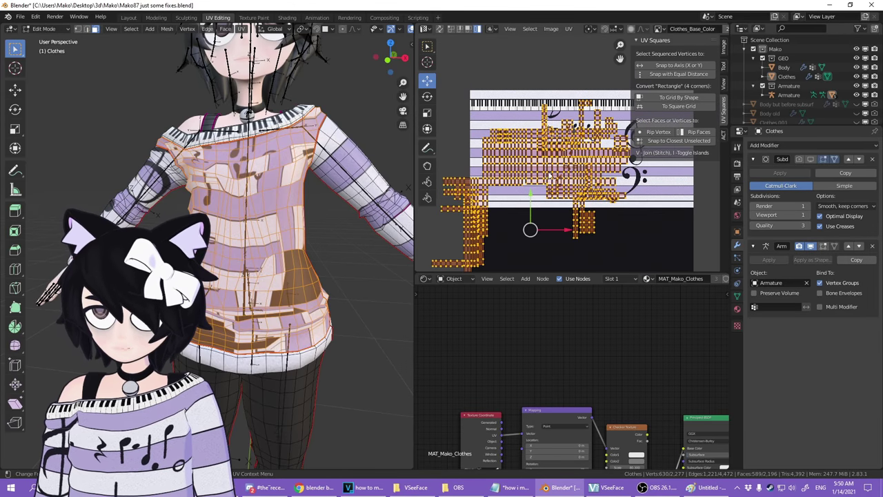
scroll(551, 174, "up", 3)
key("ctrl+z")
- Flatten the torso island's hem edge loop into a straight horizontal line by scaling it to 0 on Y
scroll(545, 218, "up", 2)
scroll(545, 218, "down", 4)
scroll(613, 192, "down", 4)
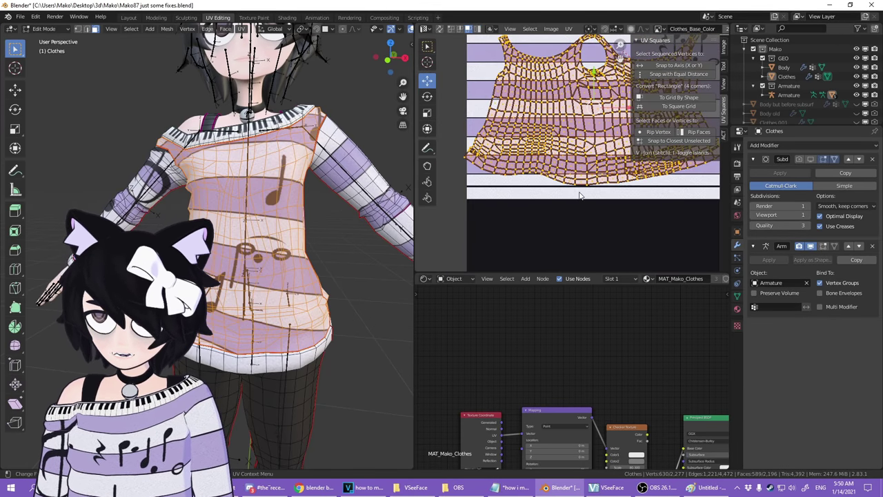
left_click(594, 188, "alt")
scroll(552, 183, "up", 4)
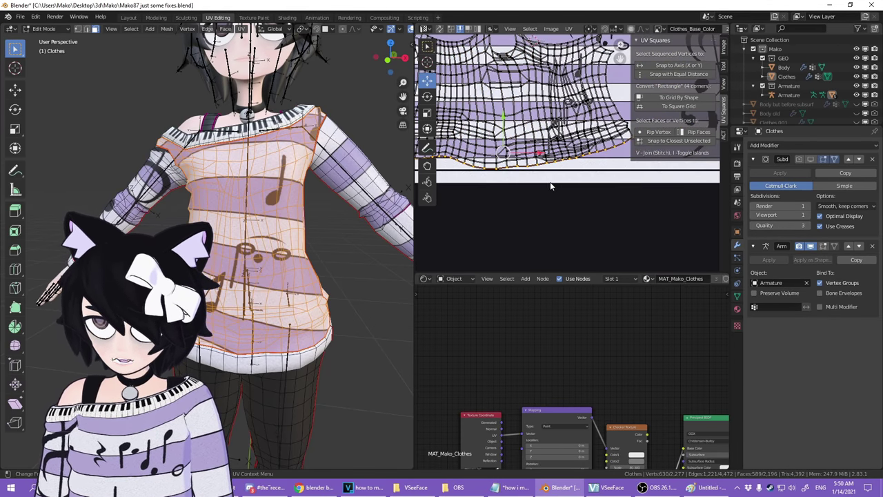
scroll(561, 180, "down", 5)
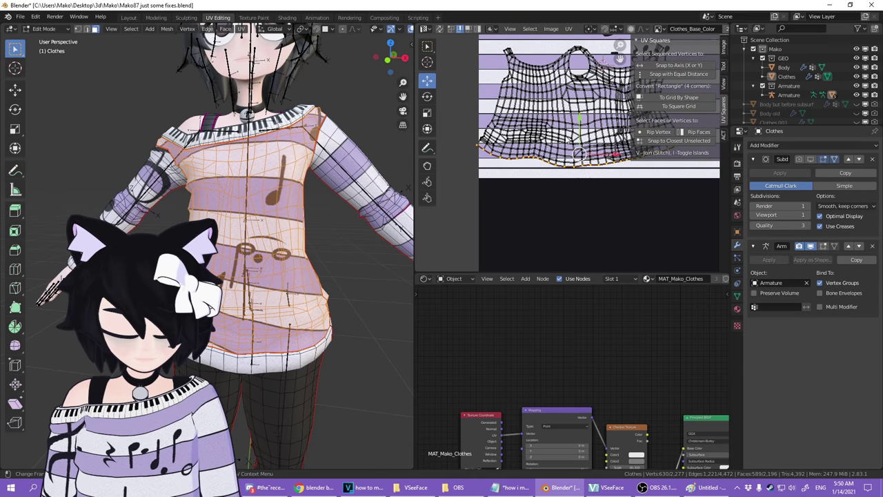
key("Return")
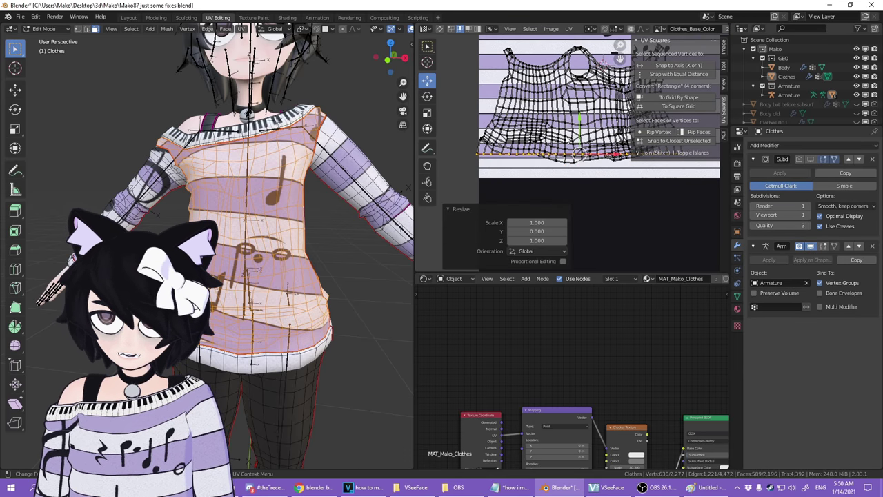
- Move the straightened hem row down by about 0.031 on Y and pin its vertices
key("g")
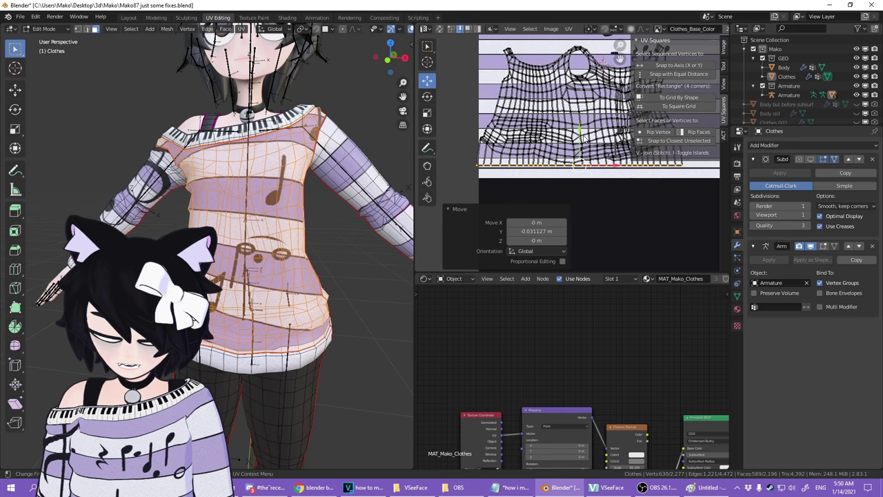
key("p")
- Examine the dense fold edges in the torso's UV layout and how they cross the texture stripes
scroll(588, 131, "up", 3)
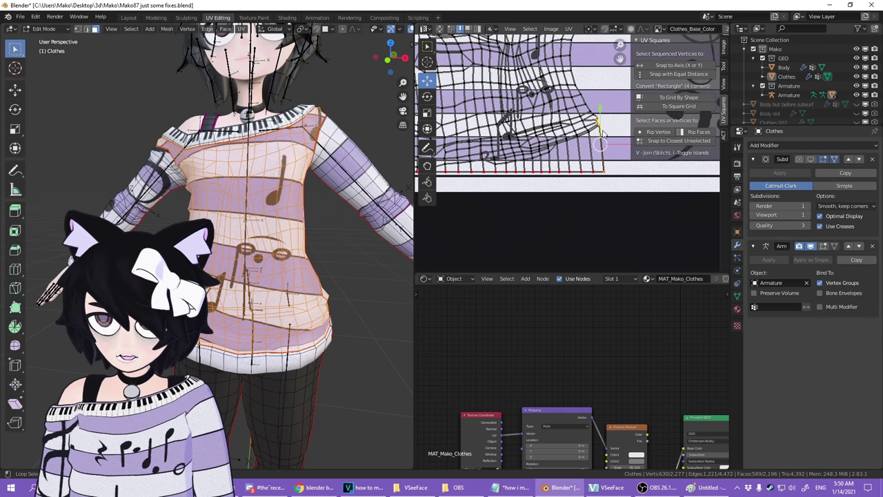
middle_click_drag(528, 77, 535, 181)
scroll(601, 166, "down", 5)
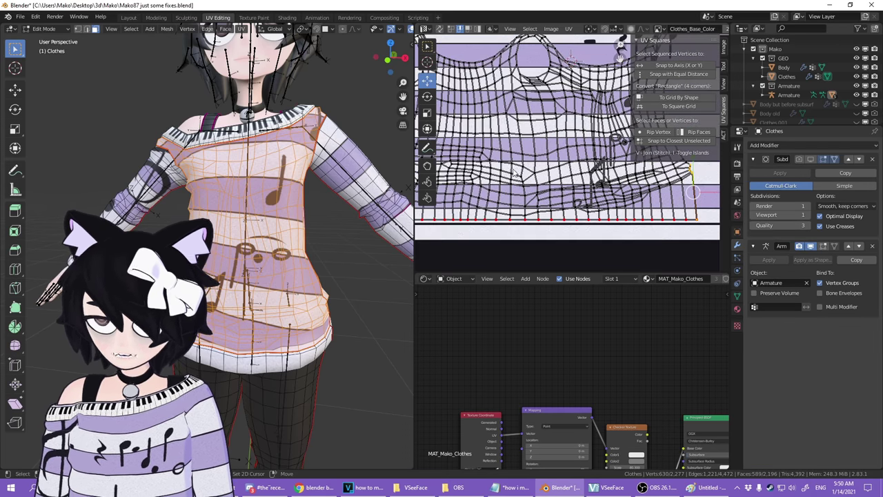
scroll(601, 164, "up", 6)
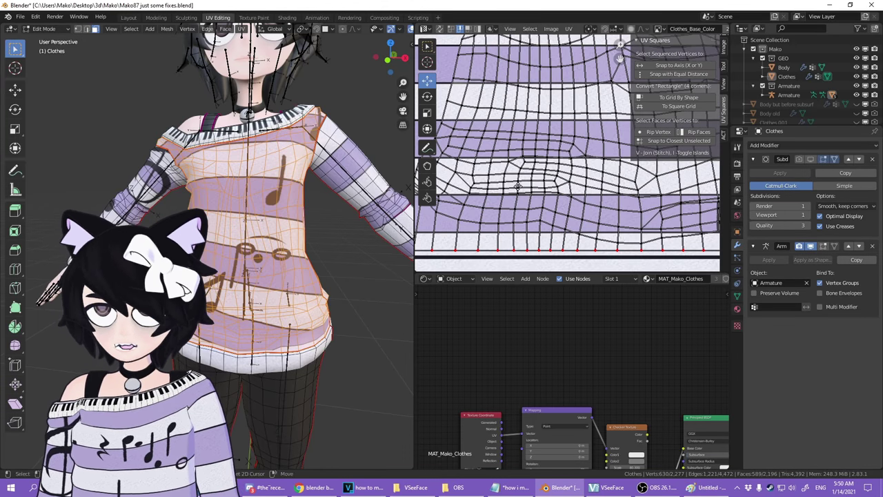
scroll(544, 200, "up", 3)
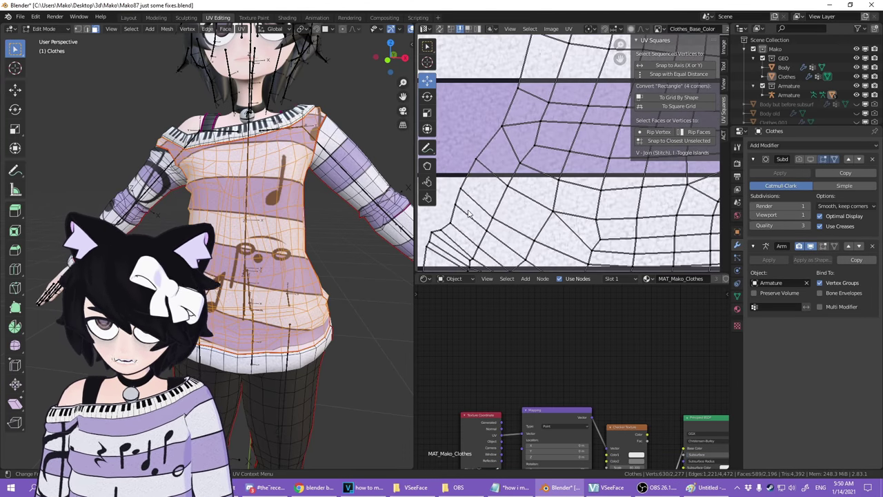
scroll(510, 193, "down", 7)
middle_click_drag(654, 203, 564, 200)
middle_click_drag(454, 180, 522, 201)
- Straighten the torso island's right side edge by scaling it to 0 on X, and move it outward by about 0.0147
scroll(522, 201, "up", 3)
middle_click_drag(598, 165, 671, 169)
scroll(613, 144, "down", 3)
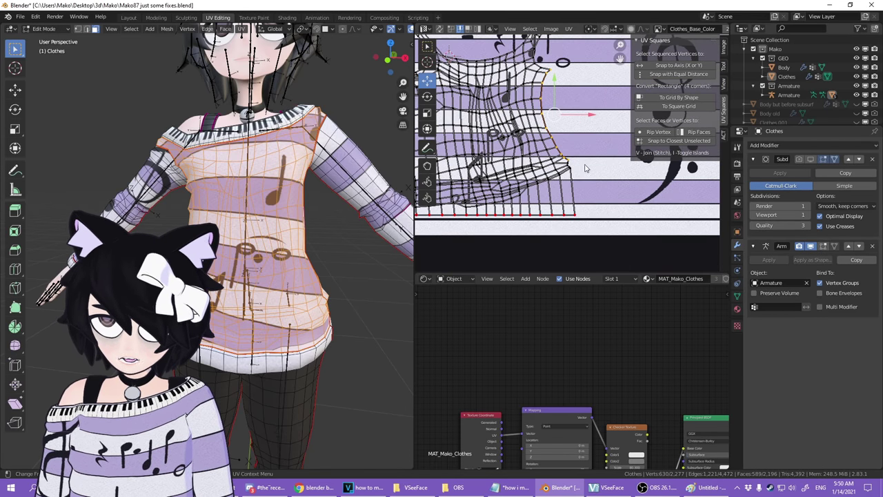
key("s")
key("x")
key("0")
key("Return")
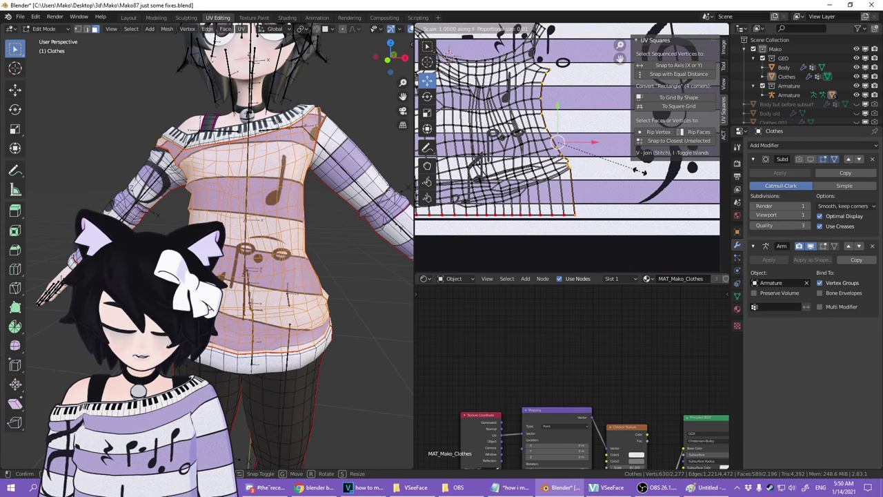
left_click(589, 139)
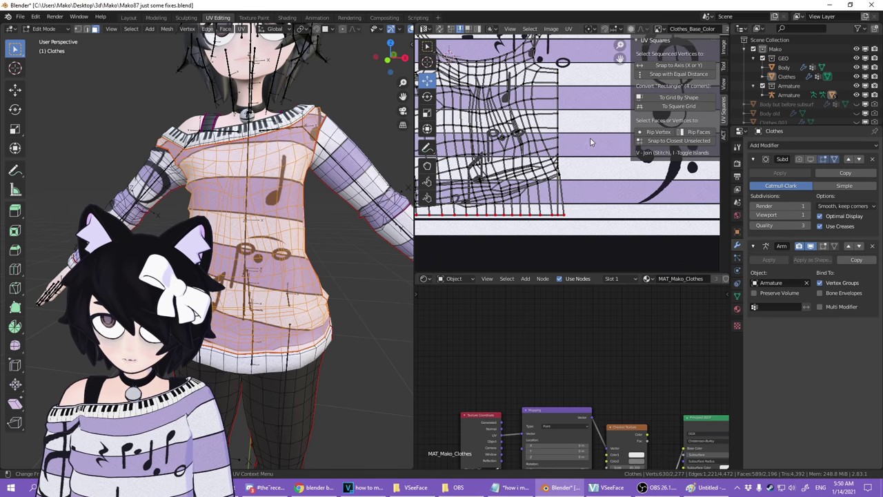
left_click_drag(587, 141, 598, 142)
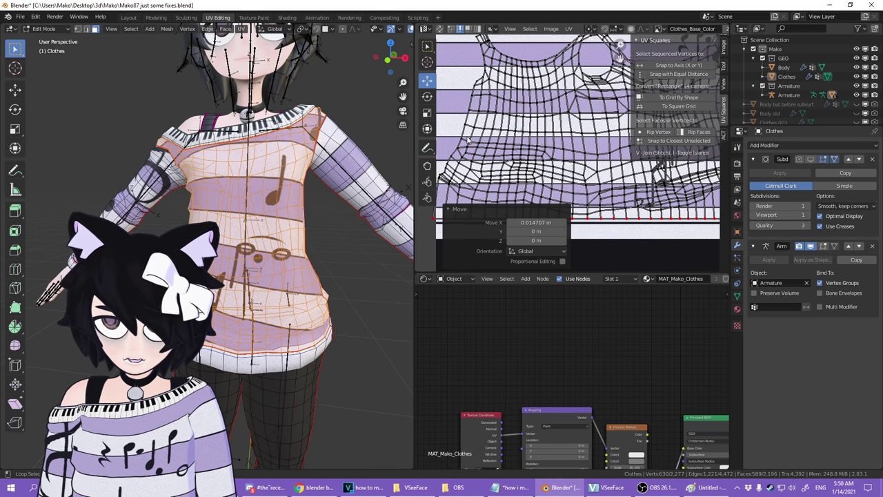
- Straighten the torso island's left side edge by scaling it to 0 on X, and move it outward by about 0.0245
left_click(461, 138, "alt")
key("s")
key("x")
key("0")
key("Return")
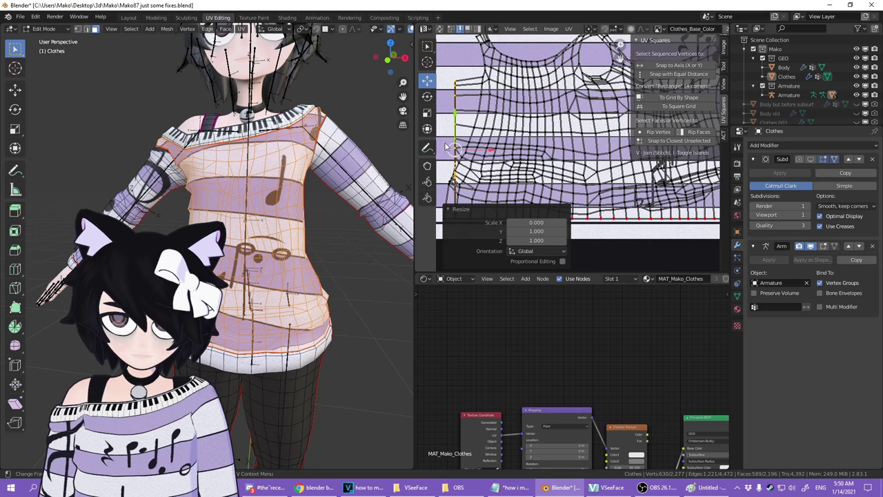
left_click_drag(492, 153, 479, 152)
- Align a matching pair of UV vertices on the island's two side edges to the same height by scaling them to 0 on Y
scroll(331, 219, "up", 4)
middle_click_drag(331, 220, 245, 222)
scroll(245, 222, "up", 4)
scroll(245, 222, "down", 2)
scroll(526, 166, "up", 3)
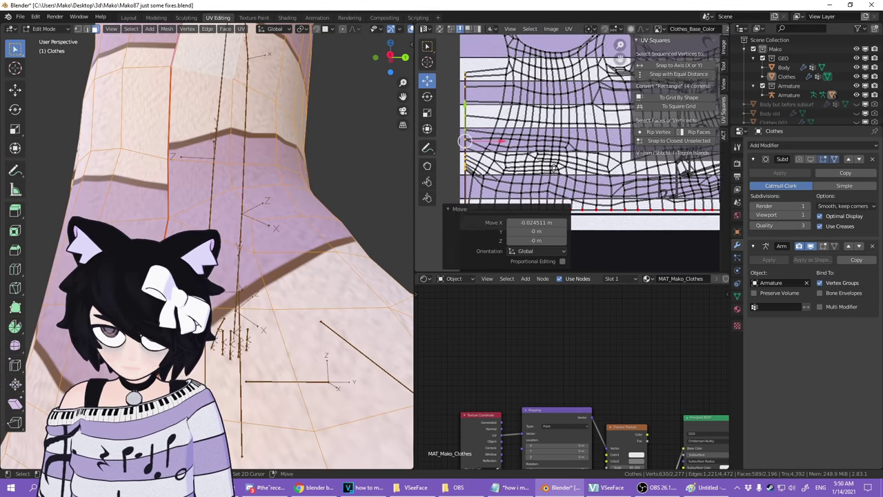
middle_click_drag(526, 167, 623, 143)
key("1")
middle_click_drag(523, 185, 819, 179)
key("o")
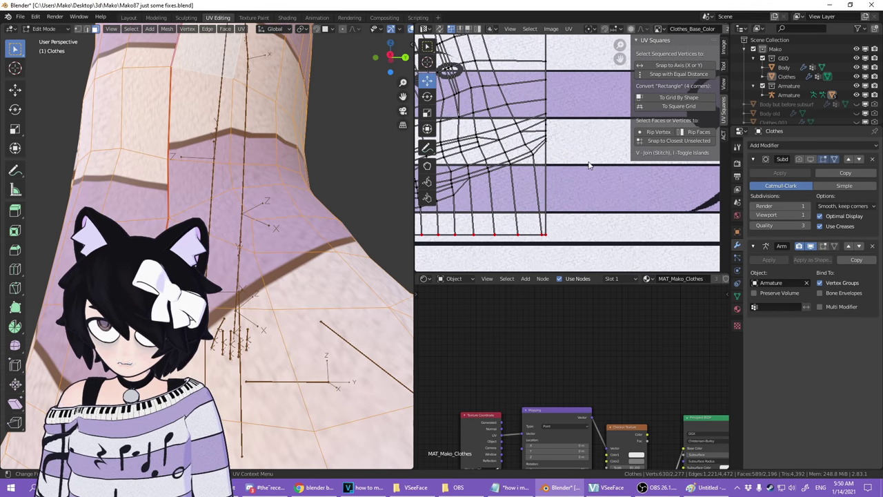
key("s")
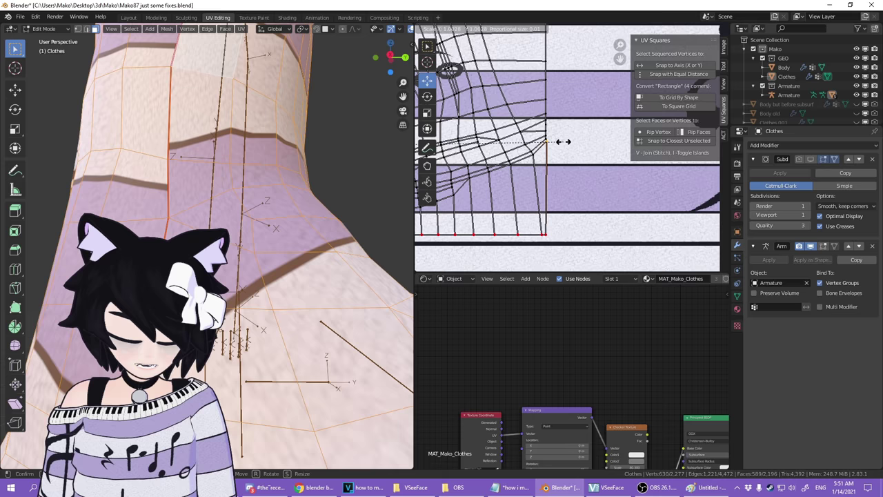
key("Return")
- Compare the vertex heights along both side edges of the torso UV island against the stripes
scroll(539, 138, "down", 3)
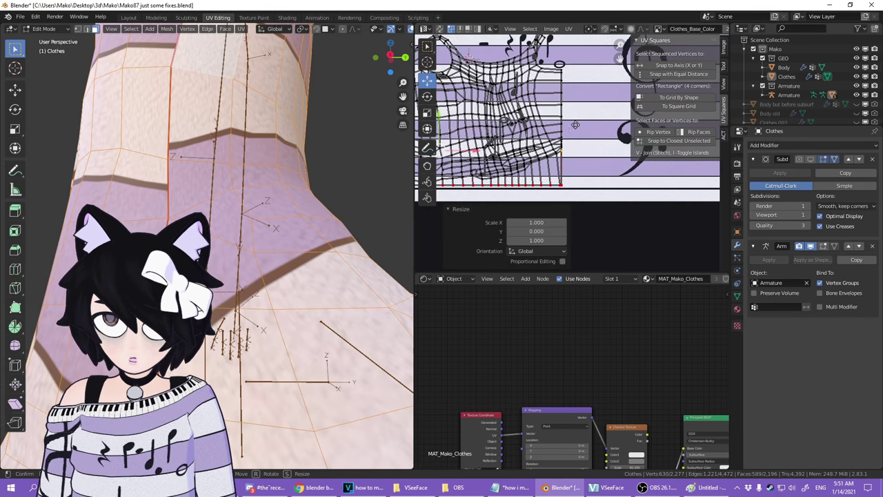
scroll(581, 142, "up", 3)
middle_click_drag(497, 111, 586, 200)
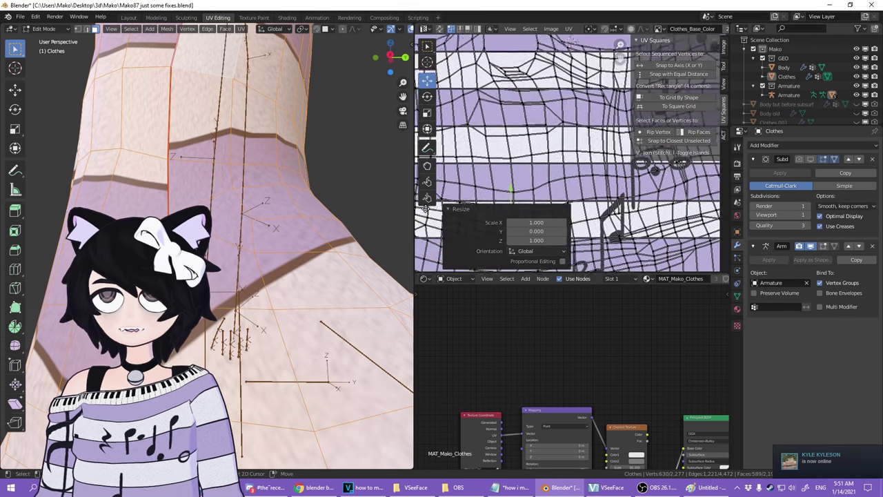
middle_click_drag(449, 131, 532, 30)
scroll(587, 207, "down", 3)
middle_click_drag(587, 207, 509, 183)
scroll(617, 192, "up", 5)
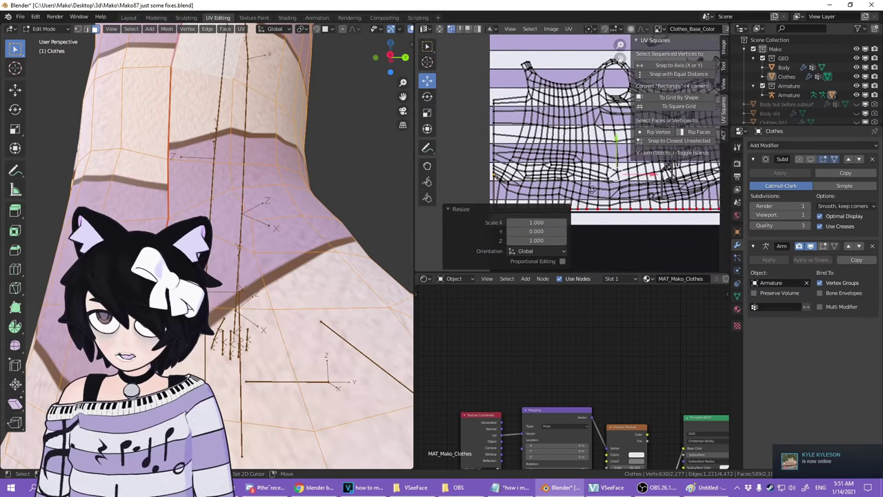
scroll(616, 192, "down", 4)
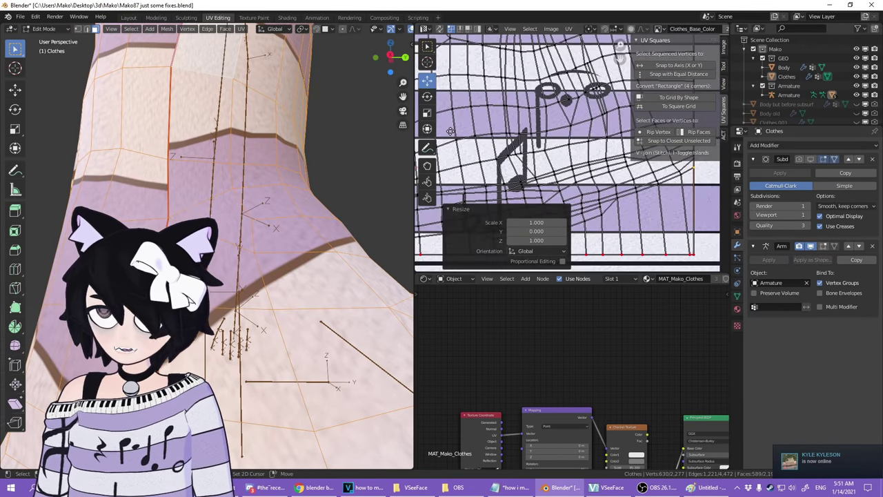
scroll(541, 169, "down", 2)
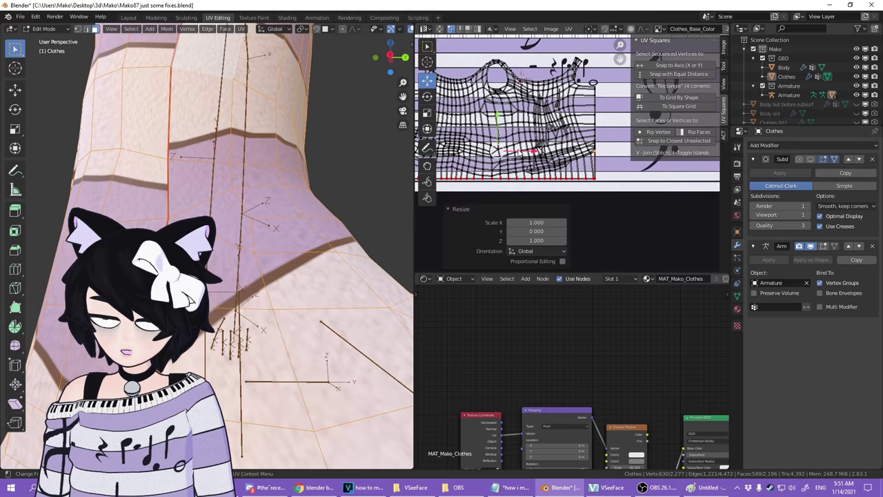
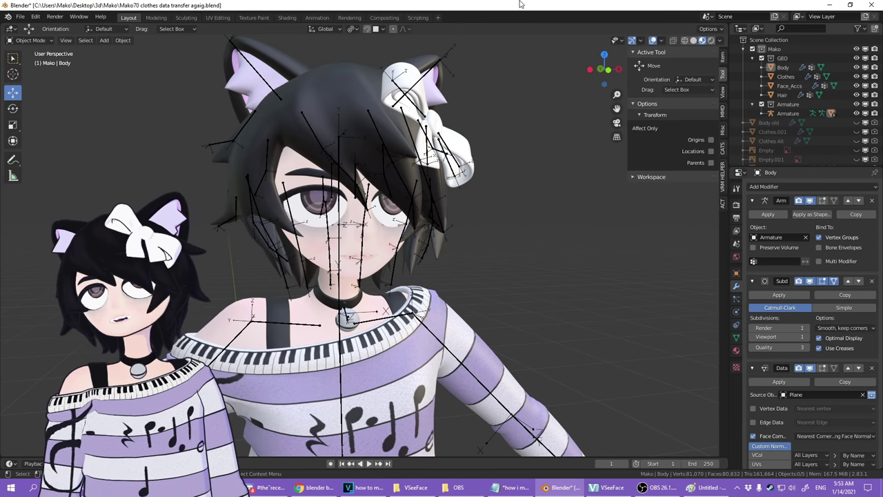
- Add a Basis shape key and a second relative shape key to the Body mesh
scroll(469, 244, "up", 4)
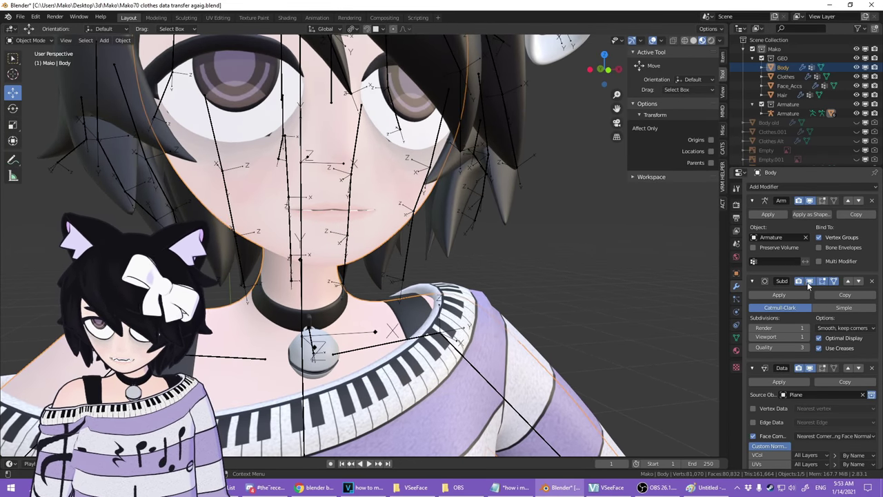
scroll(809, 285, "down", 3)
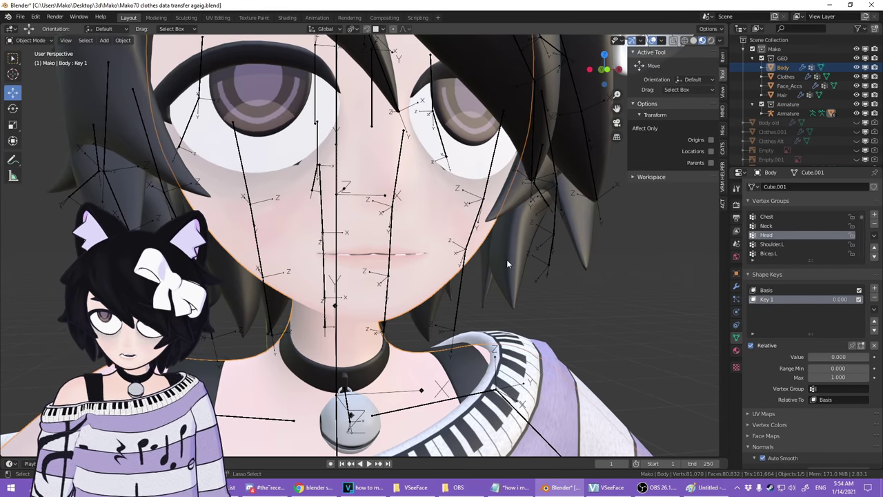
middle_click_drag(373, 256, 282, 256)
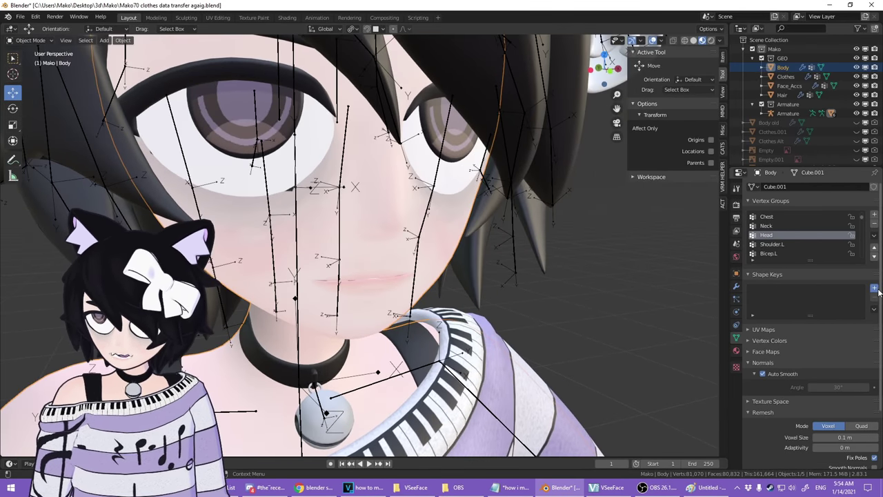
left_click(874, 289)
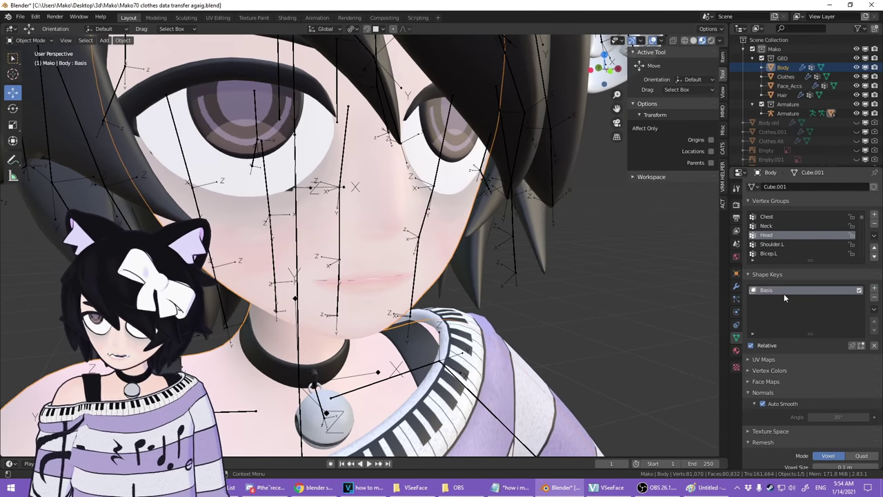
left_click(874, 289)
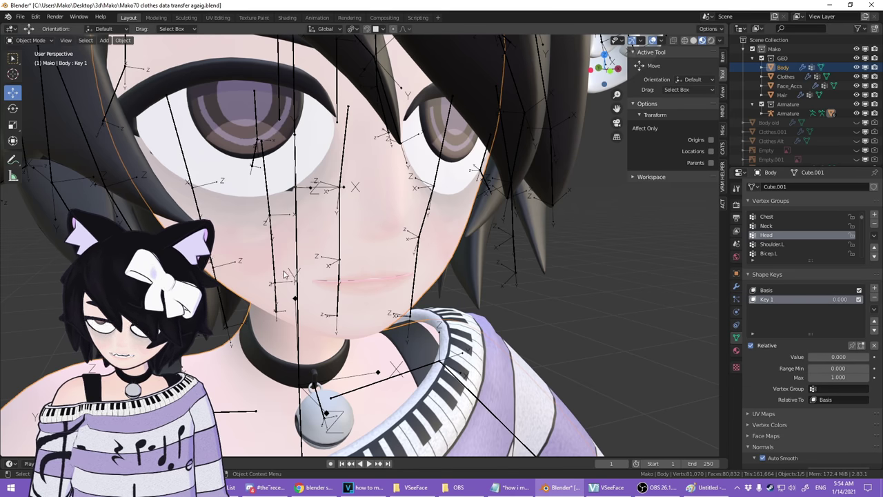
- Open the mouth in the second shape key by raising the upper lip faces and lowering the lower lip faces with proportional editing
scroll(344, 279, "up", 3)
key("Tab")
scroll(369, 265, "up", 2)
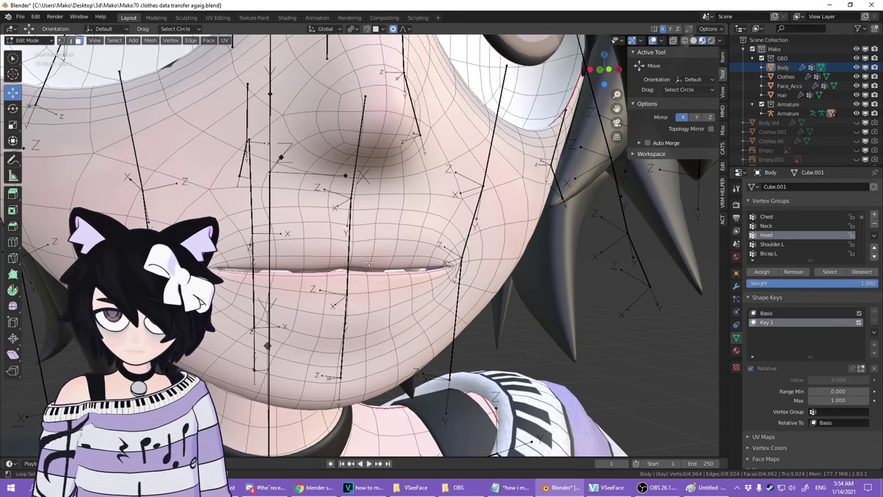
scroll(496, 242, "down", 3)
key("s")
mouse_move(364, 252)
left_mouse_down()
mouse_move(345, 227)
mouse_move(350, 250)
left_mouse_up()
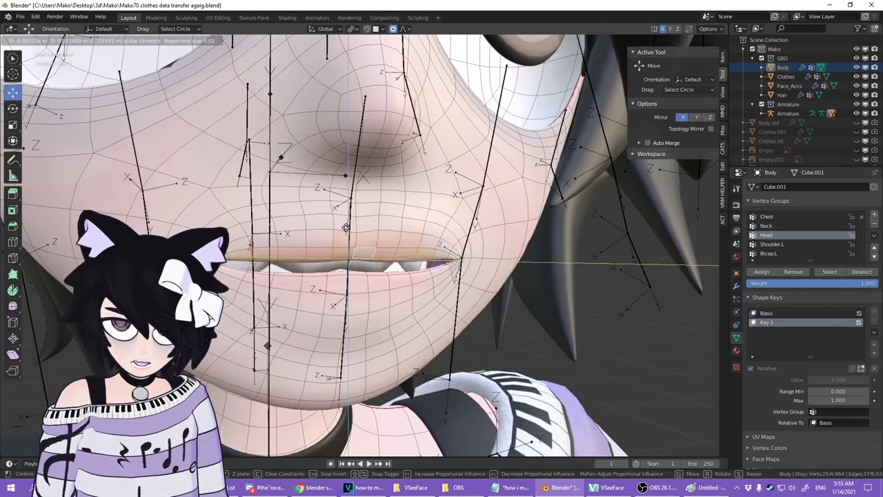
left_click(351, 251)
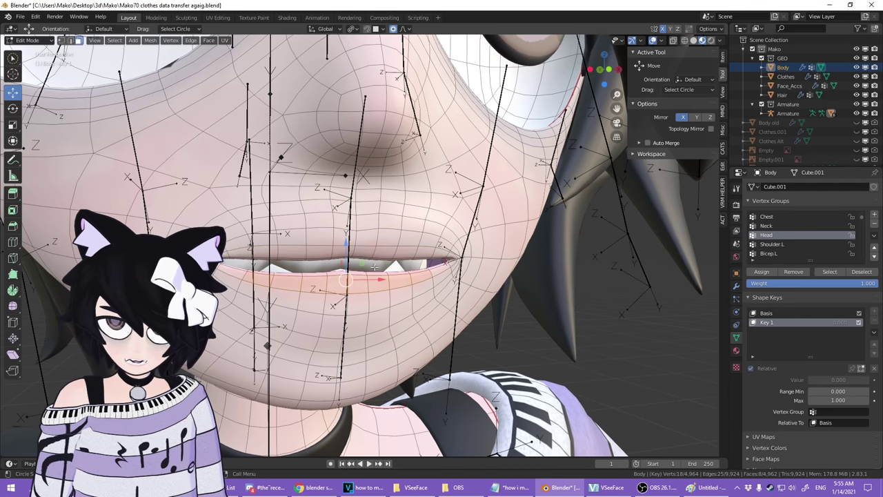
left_click_drag(346, 253, 346, 268)
scroll(346, 268, "down", 5)
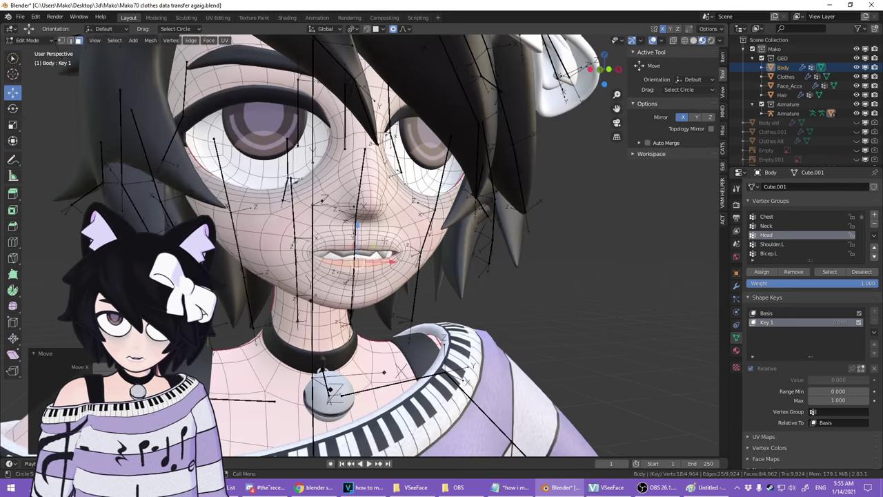
scroll(821, 346, "down", 4)
scroll(784, 314, "up", 4)
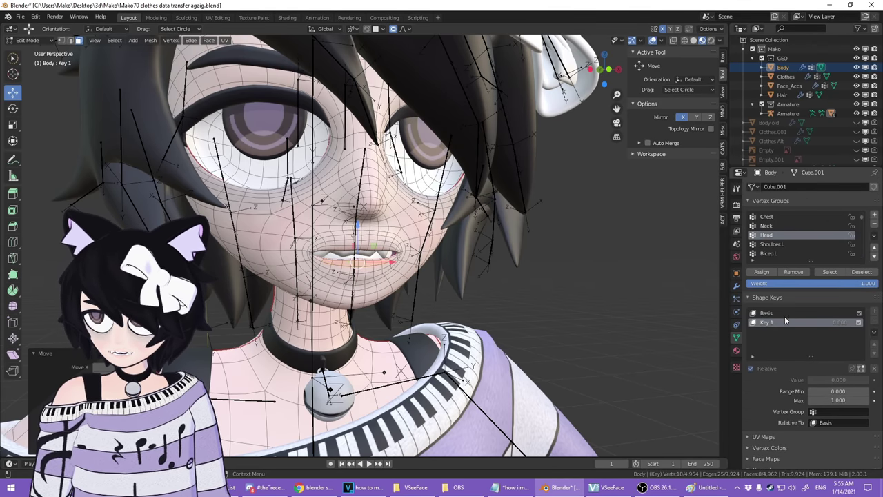
scroll(521, 226, "down", 2)
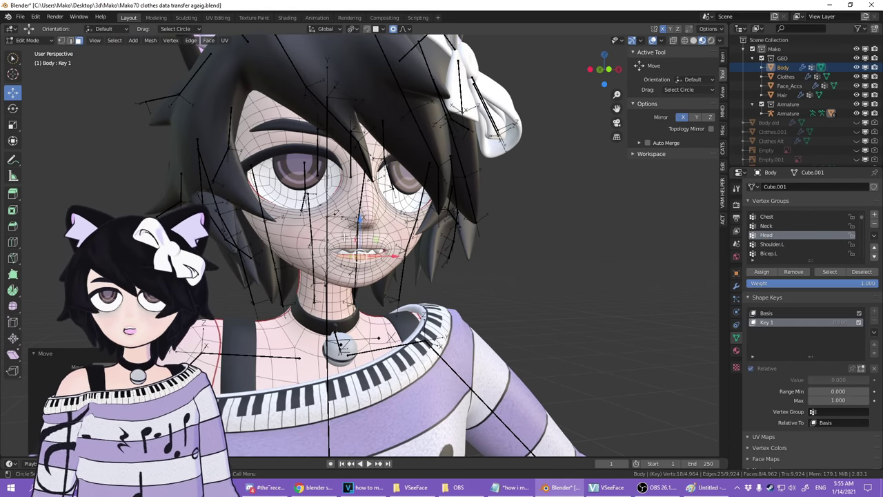
- Return to Object Mode and turn off the viewport display of Body's Subdivision modifier
scroll(345, 238, "up", 1)
key("Tab")
left_click(736, 285)
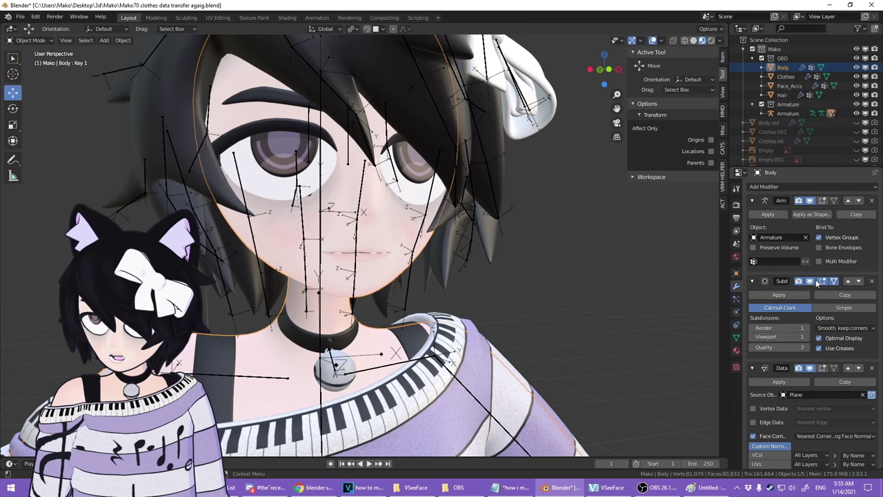
scroll(306, 272, "up", 3)
middle_click_drag(306, 272, 524, 222, "shift")
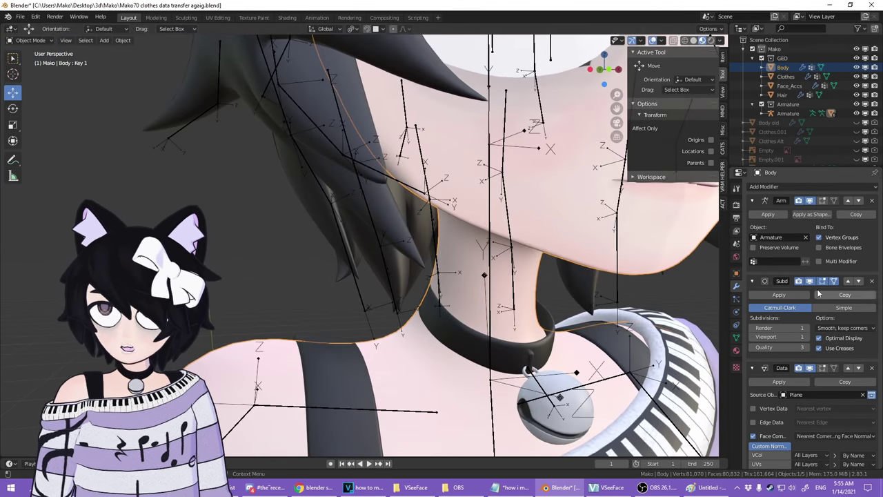
left_click(813, 279)
- Examine the outline and shading of the face, neck and shoulders without subdivision from several angles
scroll(441, 276, "down", 3)
middle_click_drag(358, 337, 359, 253, "shift")
middle_click_drag(358, 254, 385, 251)
middle_click_drag(476, 224, 331, 304, "shift")
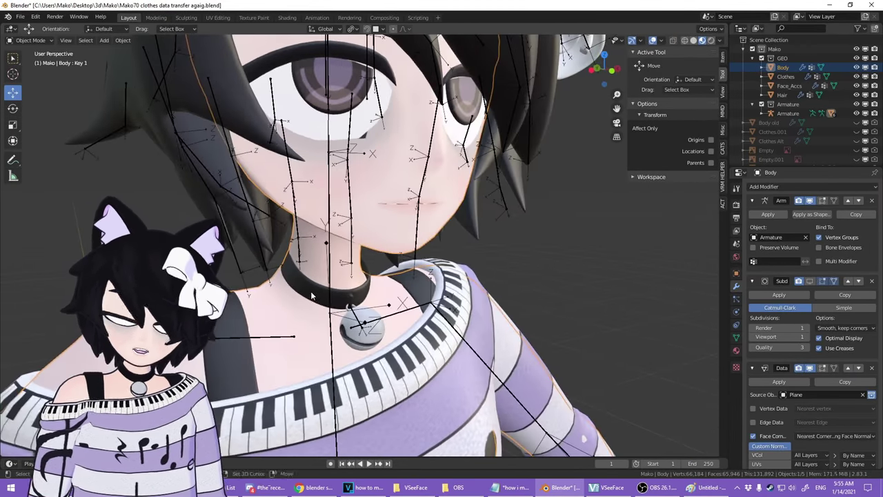
middle_click_drag(242, 323, 374, 252, "shift")
scroll(373, 251, "up", 5)
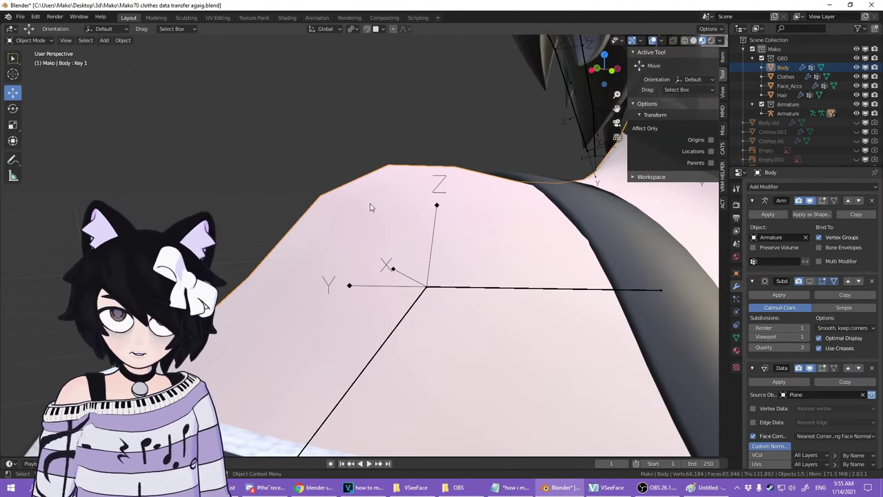
scroll(371, 208, "down", 5)
middle_click_drag(451, 250, 387, 254)
middle_click_drag(442, 225, 370, 312, "shift")
scroll(370, 313, "up", 3)
middle_click_drag(440, 305, 507, 278)
scroll(335, 277, "down", 1)
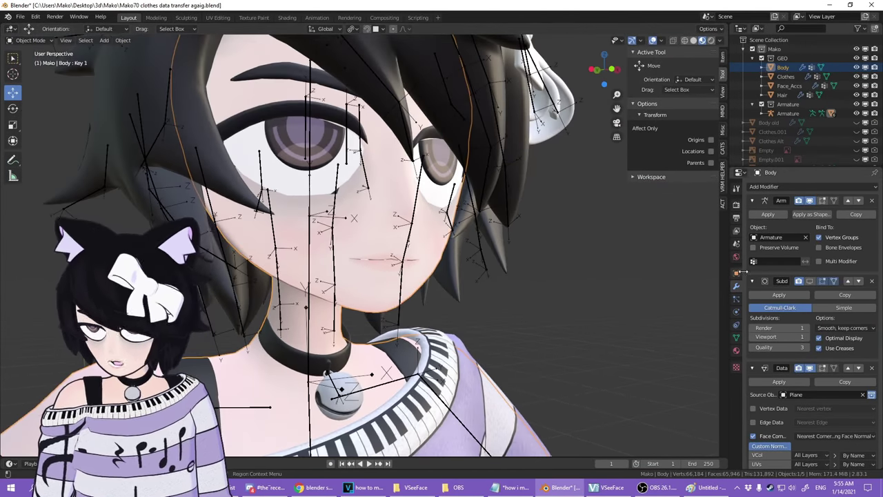
- Try to apply Body's Subdivision modifier, and delete both of its shape keys
left_click(770, 296)
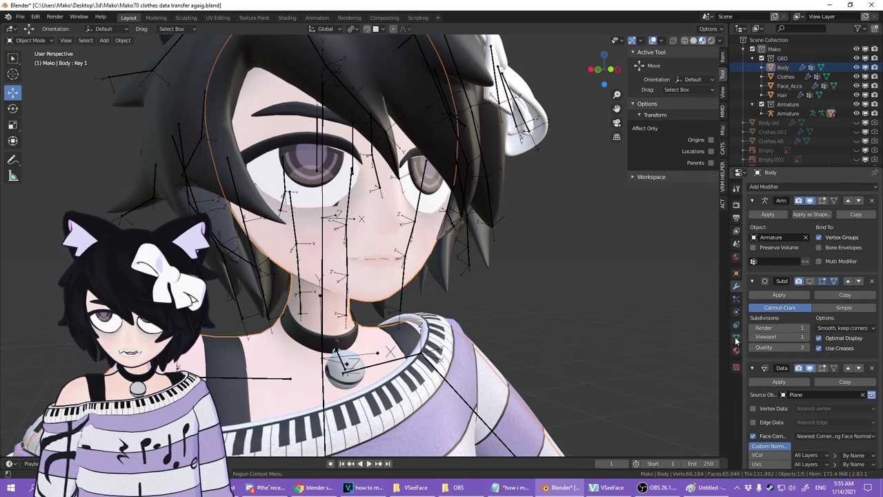
left_click(737, 338)
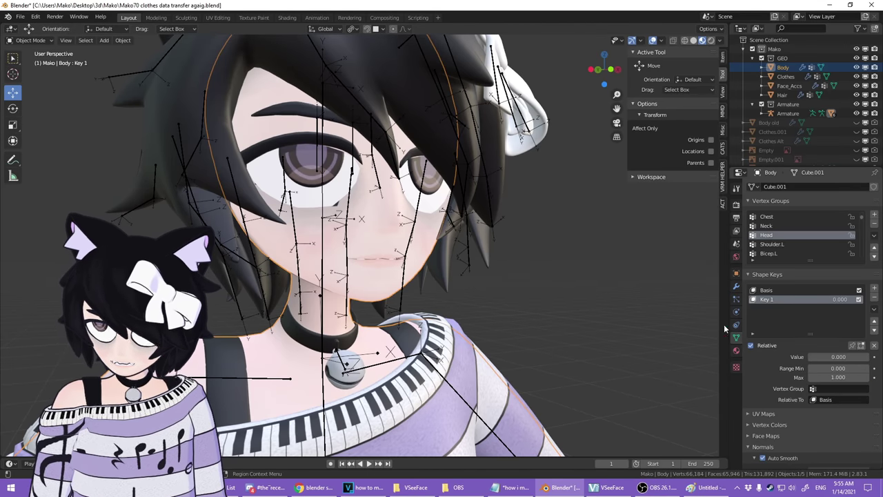
left_click(874, 299)
left_click(874, 299)
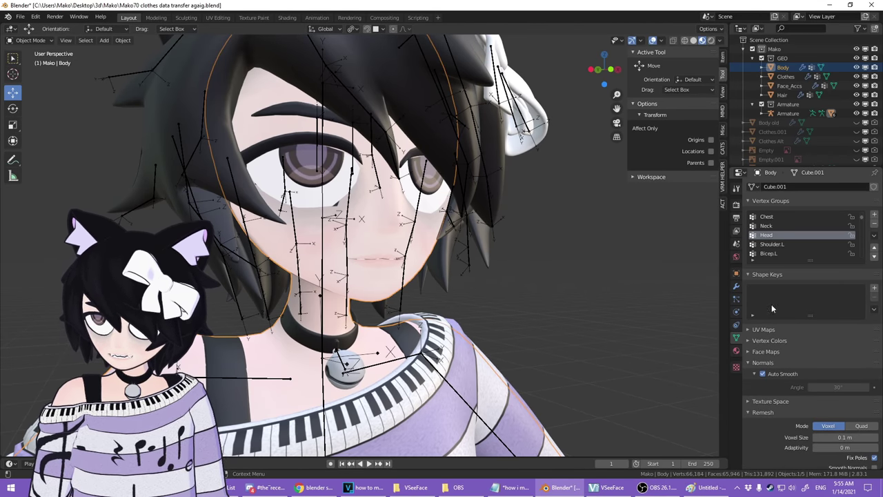
- Turn the Subdivision modifier's viewport display back on and apply the modifier to Body
left_click(737, 287)
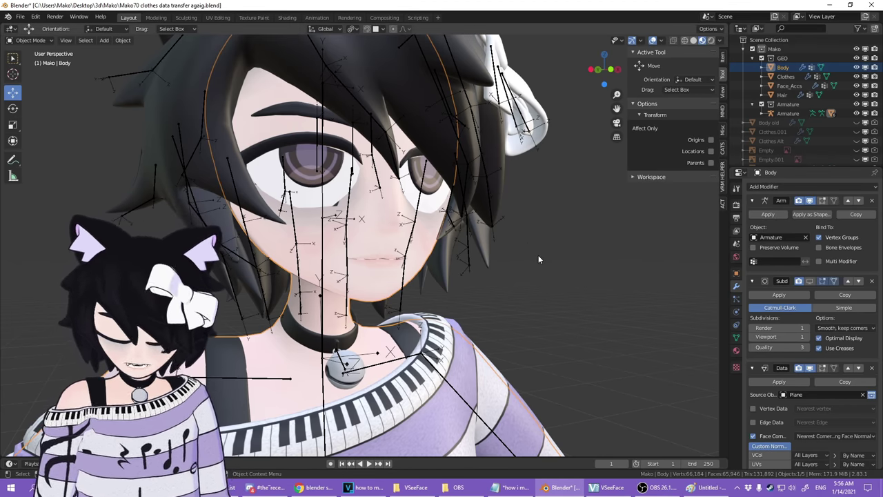
middle_click_drag(699, 262, 480, 297)
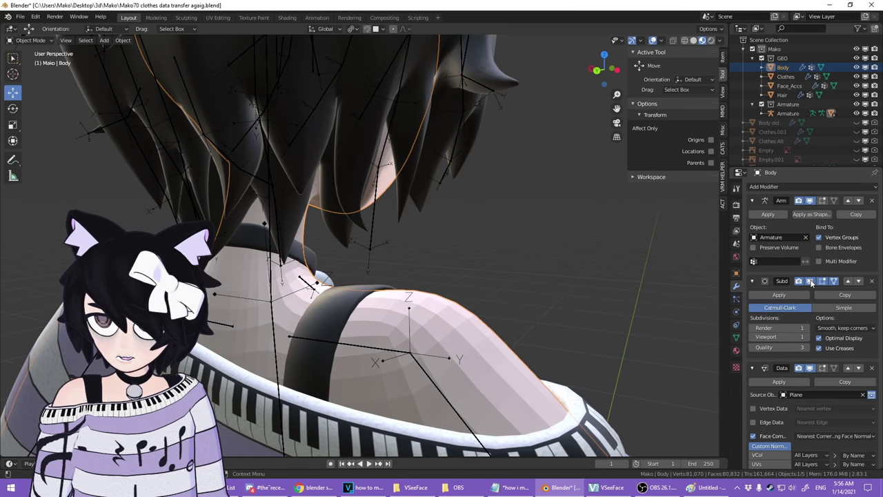
middle_click_drag(525, 324, 383, 328)
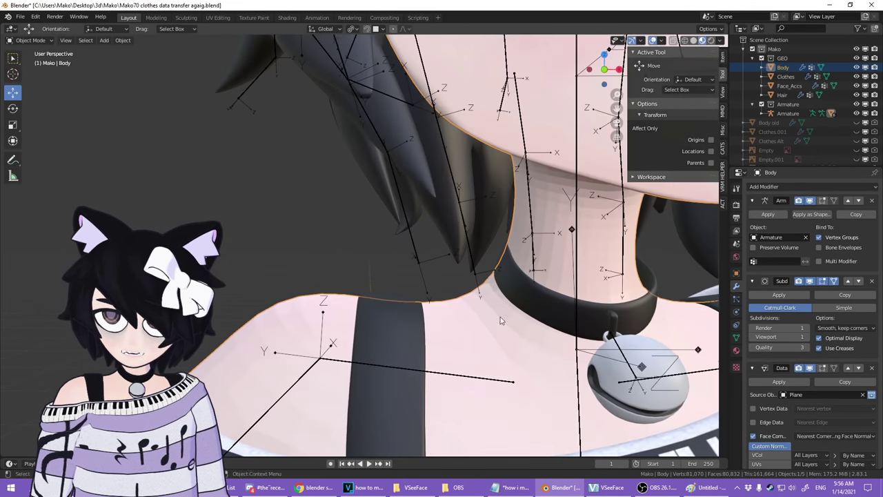
left_click(780, 295)
- Add a Decimate modifier to the Body object
middle_click_drag(414, 283, 342, 280)
middle_click_drag(314, 281, 348, 286, "shift")
middle_click_drag(348, 287, 386, 274)
scroll(385, 276, "down", 5)
scroll(385, 276, "up", 3)
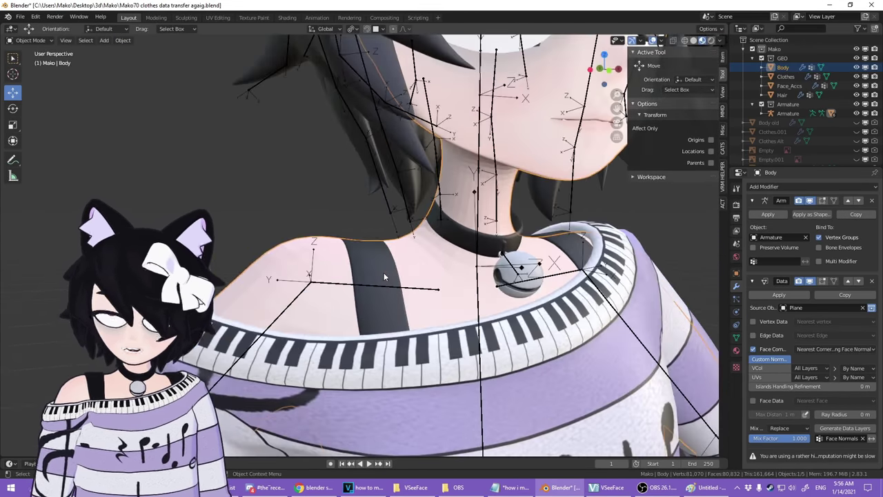
left_click(779, 187)
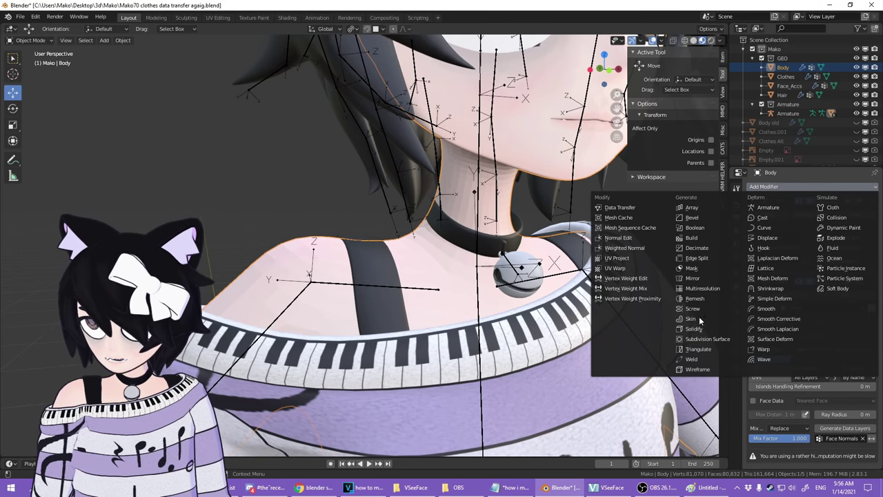
left_click(702, 250)
- Set the Decimate modifier to Un-Subdivide with 2 iterations and apply it to Body
middle_click_drag(522, 216, 377, 288, "shift")
scroll(788, 378, "down", 3)
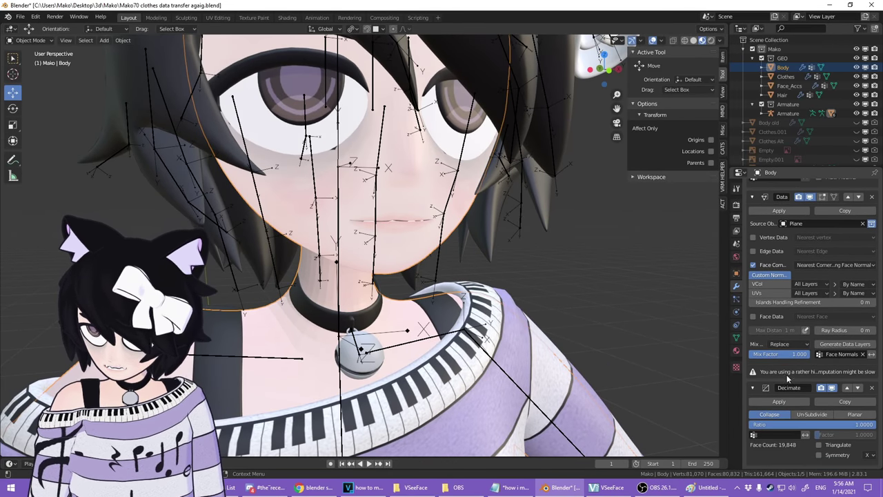
left_click(812, 414)
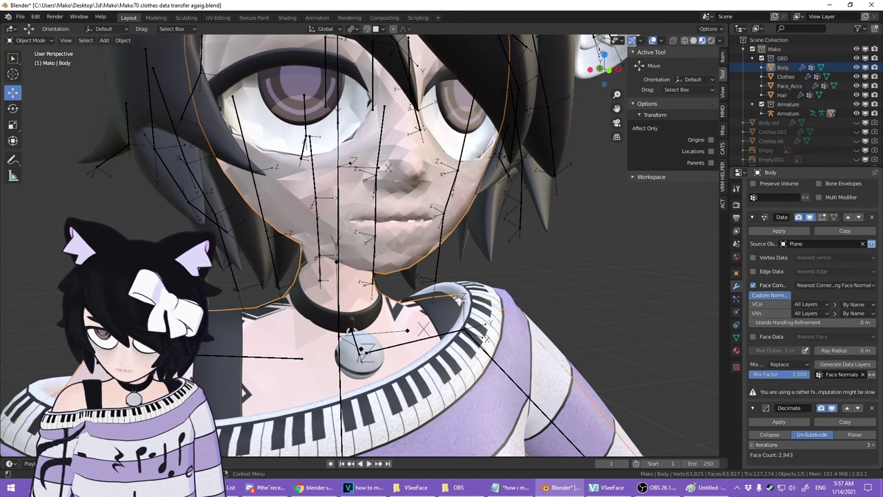
left_click(752, 445)
middle_click_drag(373, 312, 854, 436, "shift")
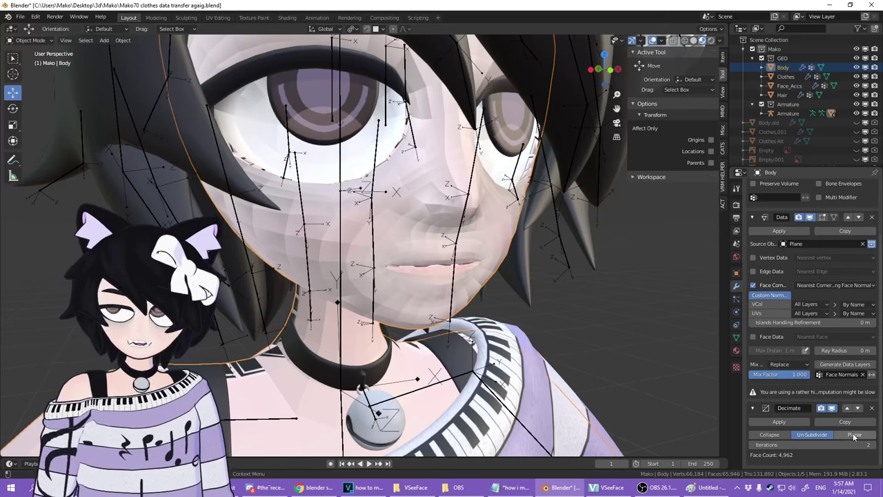
left_click(778, 422)
- Inspect the un-subdivided body mesh in Edit Mode, and undo the application of the Decimate modifier
key("Tab")
middle_click_drag(331, 259, 366, 260)
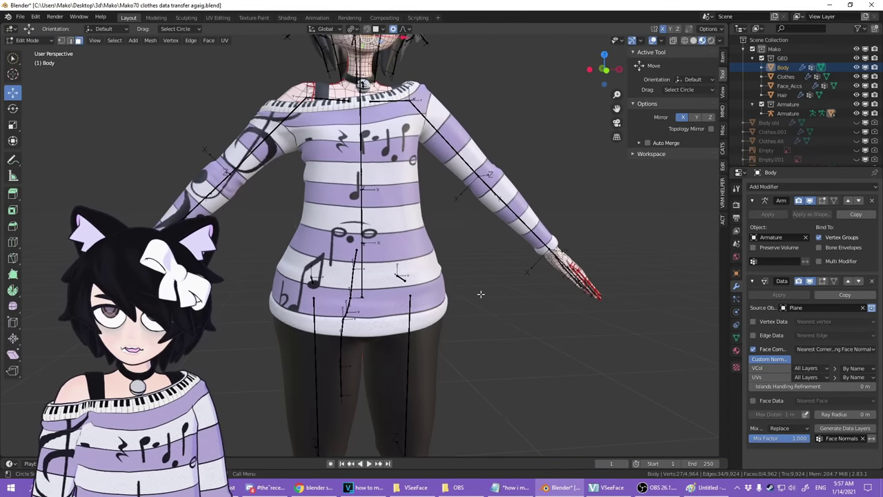
middle_click_drag(481, 294, 590, 296)
middle_click_drag(514, 334, 440, 373, "shift")
scroll(528, 261, "up", 4)
middle_click_drag(452, 149, 449, 283, "shift")
scroll(449, 283, "up", 3)
key("Tab")
scroll(448, 282, "up", 4)
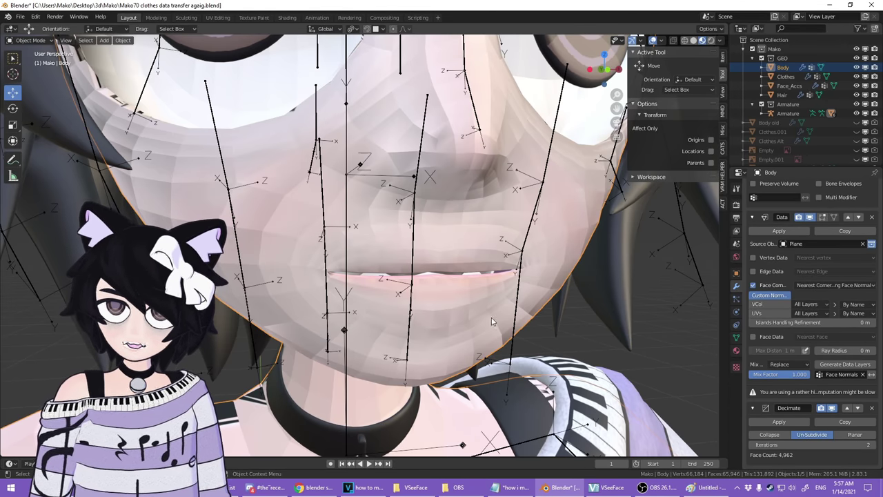
- Switch the Decimate modifier to Collapse with a ratio of about 0.5341 and apply it to Body
scroll(308, 250, "down", 3)
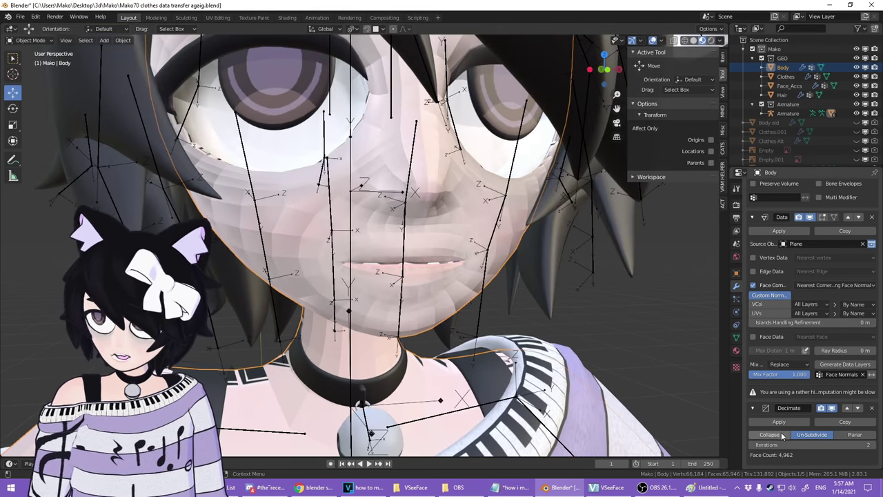
left_click(782, 436)
middle_click_drag(496, 293, 567, 303)
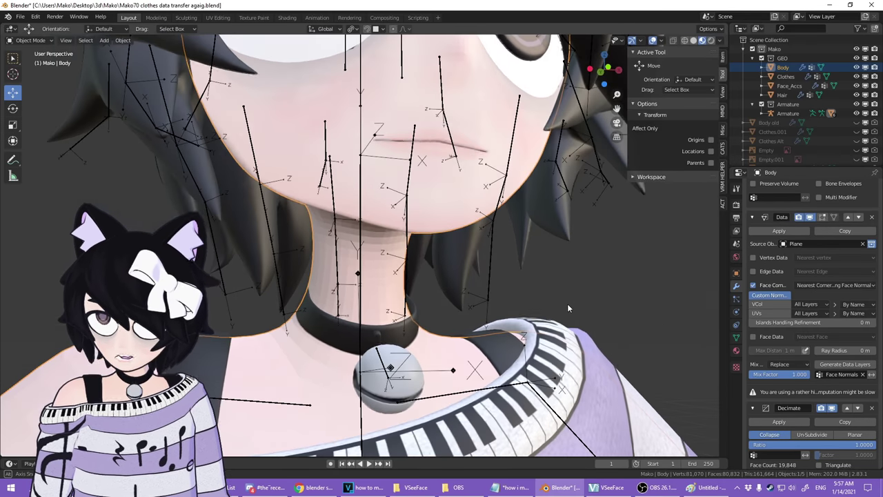
left_click_drag(839, 449, 796, 444)
scroll(447, 292, "down", 3)
scroll(447, 291, "up", 4)
left_click_drag(796, 445, 811, 445)
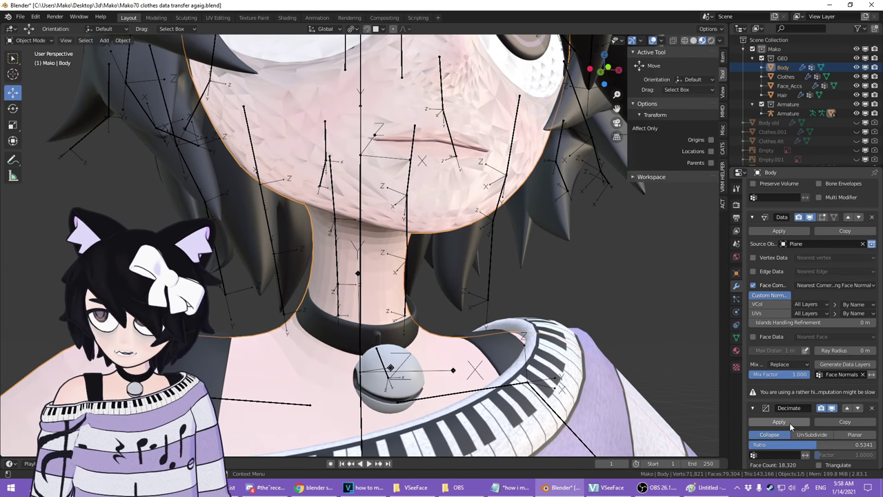
left_click(788, 423)
- Examine the decimated topology of the face, neck and shoulders in Edit Mode
key("Tab")
middle_click_drag(507, 72, 503, 199, "shift")
scroll(551, 277, "up", 4)
scroll(487, 250, "down", 5)
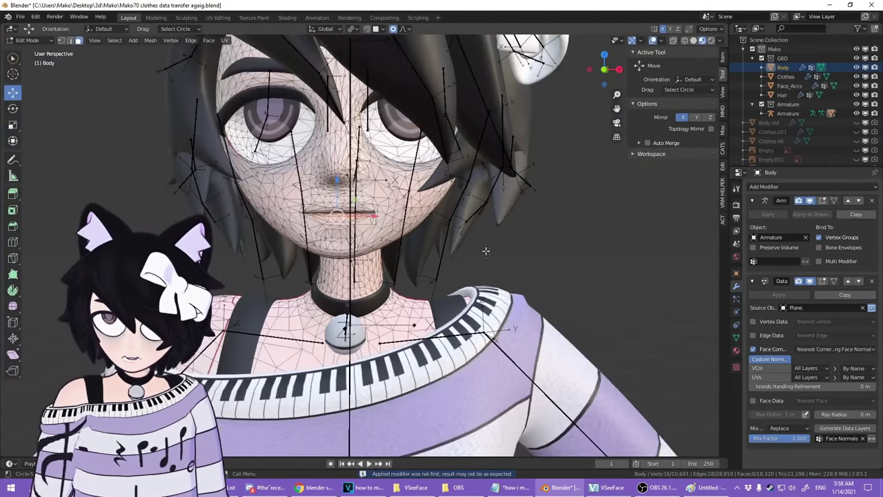
middle_click_drag(475, 278, 509, 280)
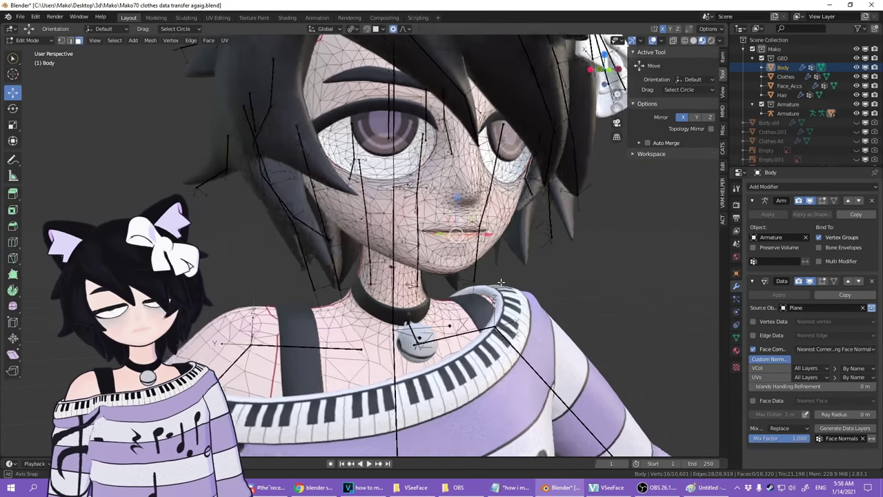
- Return Body to Object Mode and try saving the project as a new version named "Mako71 applied sbubdifvi.blend"
key("Tab")
scroll(509, 280, "down", 2)
scroll(406, 281, "up", 3)
scroll(404, 281, "down", 4)
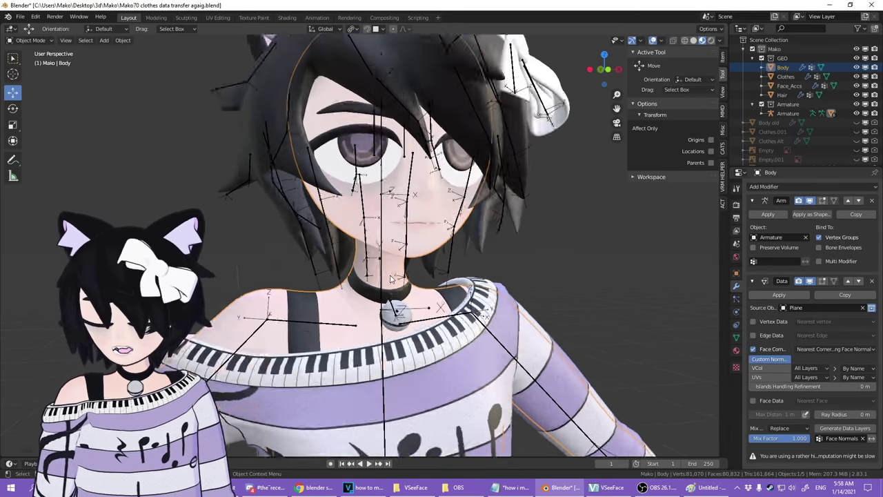
left_click(21, 16)
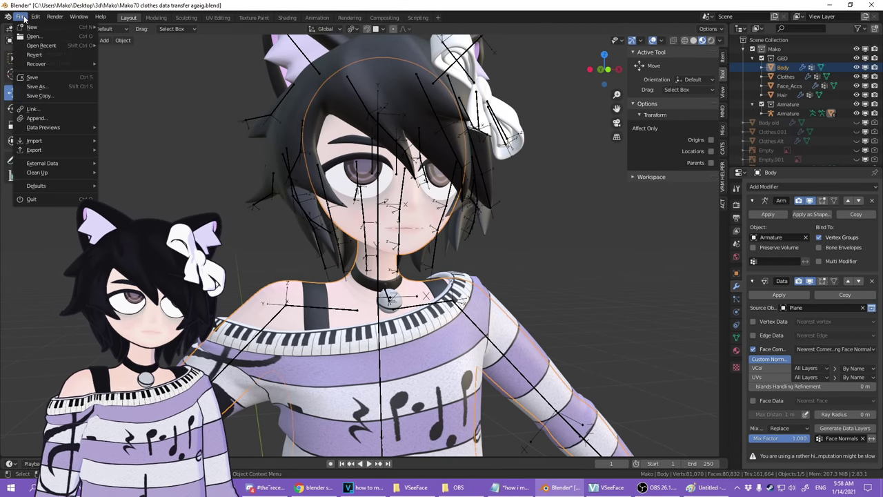
left_click(39, 86)
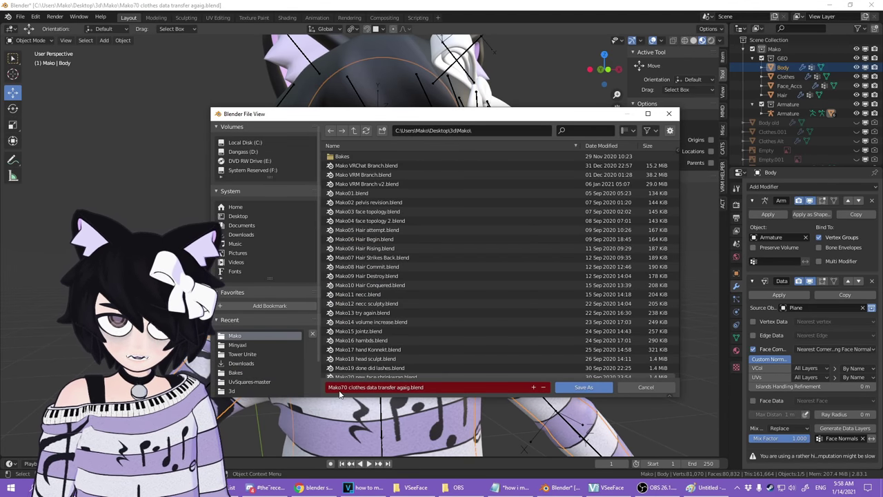
left_click(349, 388)
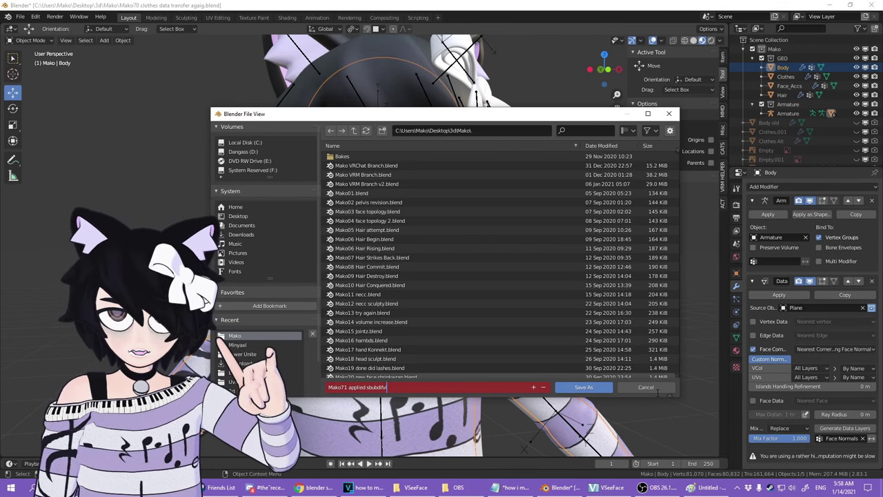
key("Return")
key("Return")
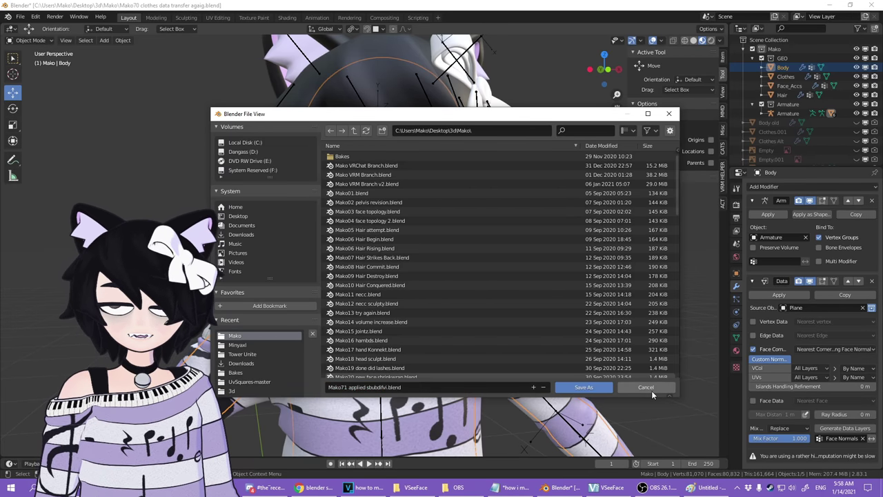
- Examine the avatar's face, neck, shoulders and sweater in Object Mode from several angles
middle_click_drag(479, 327, 550, 100, "shift")
middle_click_drag(269, 320, 518, 256, "shift")
scroll(387, 226, "up", 3)
scroll(481, 230, "down", 3)
scroll(519, 257, "up", 3)
scroll(522, 258, "down", 4)
middle_click_drag(552, 110, 392, 246, "shift")
middle_click_drag(556, 282, 376, 277, "shift")
middle_click_drag(376, 277, 441, 273)
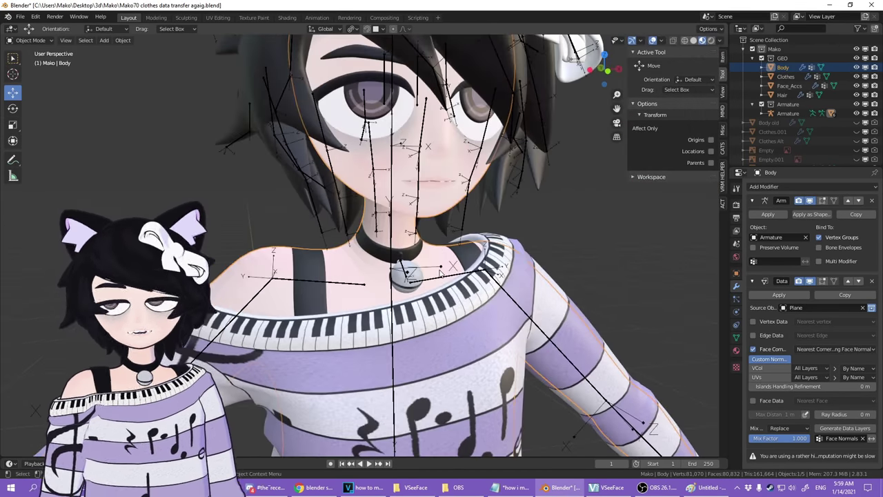
middle_click_drag(544, 278, 653, 319)
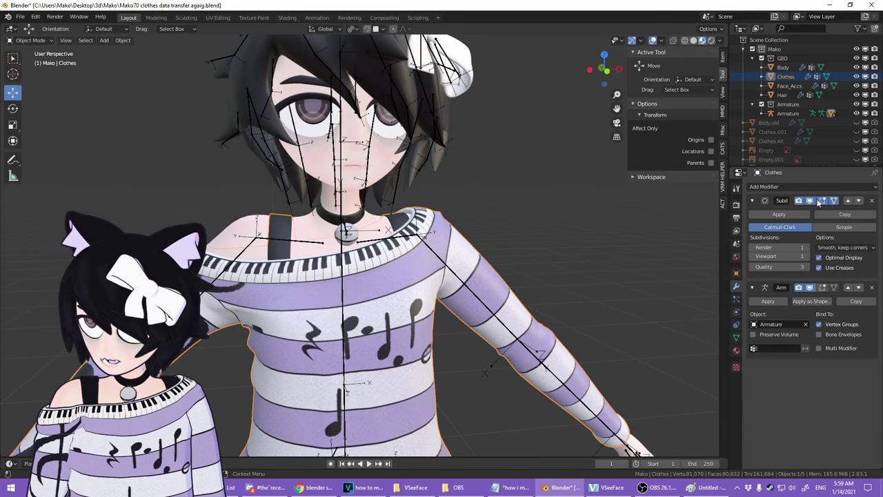
- Turn off the viewport display of the Subdivision modifiers on the Clothes, Hair and Body objects
left_click(810, 200)
left_click(245, 238)
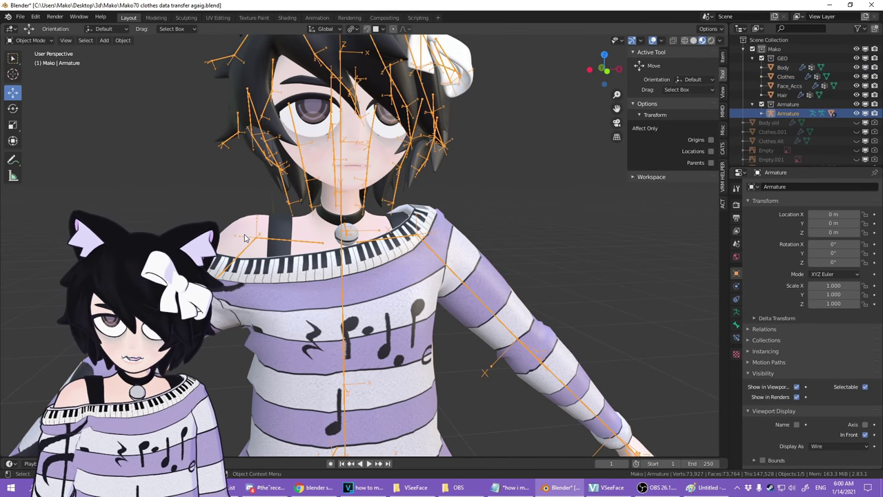
left_click(269, 86)
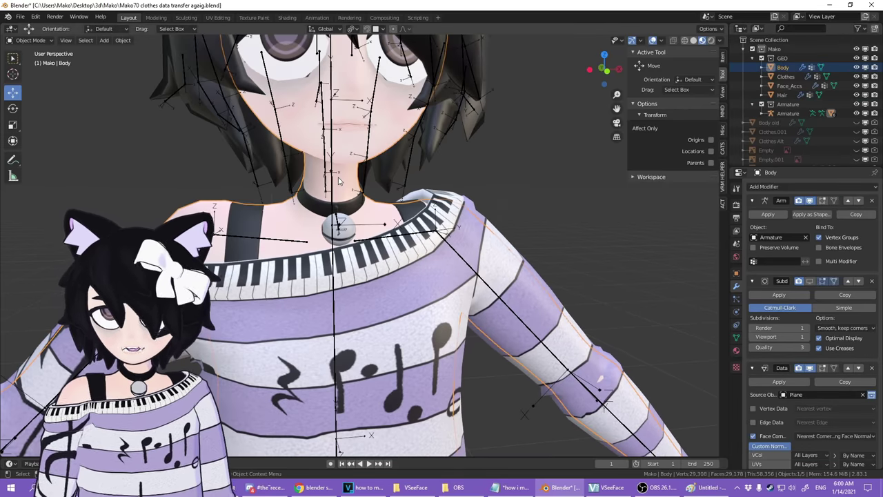
middle_click_drag(354, 213, 380, 255, "shift")
scroll(381, 256, "up", 3)
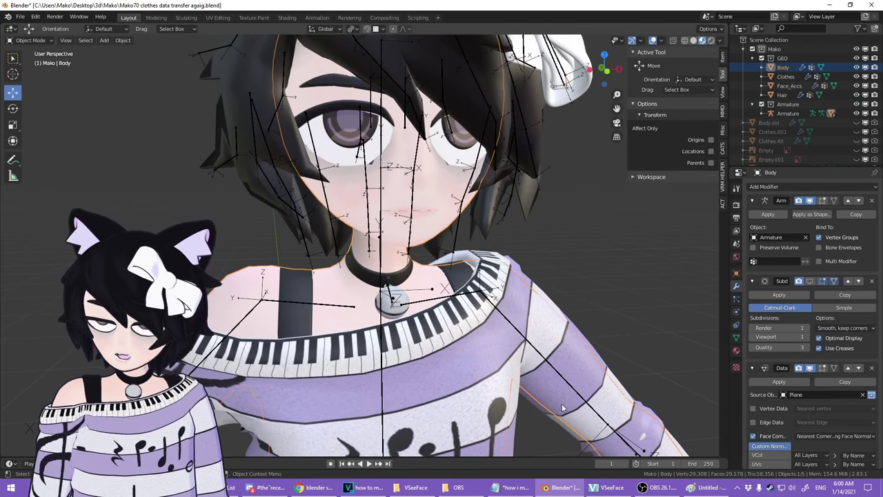
- Re-enable the viewport display of Body's Subdivision modifier, check the smoothed face and neck, and apply the modifier
left_click(810, 282)
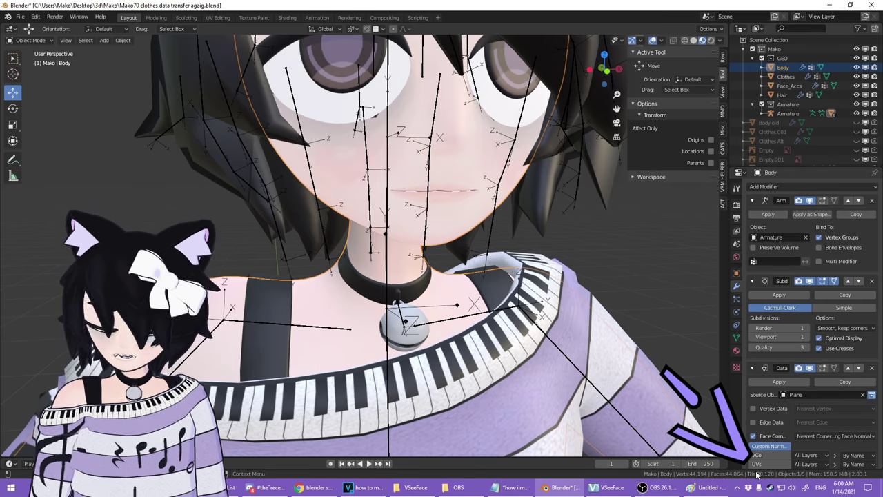
scroll(463, 247, "down", 6)
scroll(464, 247, "up", 3)
middle_click_drag(459, 238, 499, 335)
scroll(499, 119, "up", 5)
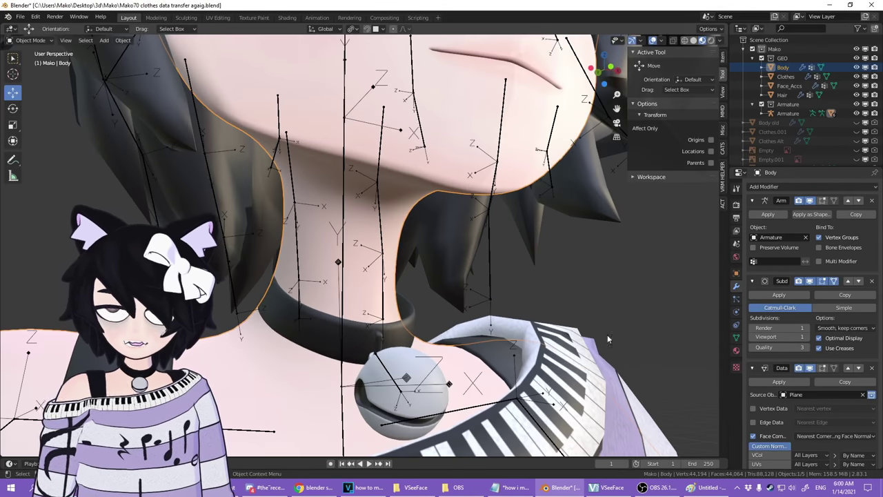
left_click(767, 293)
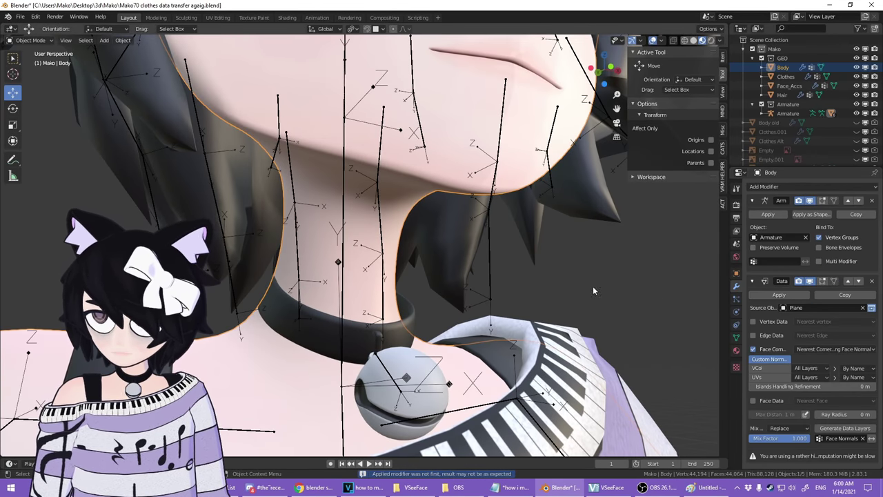
- Examine the dense topology of the avatar's feet in Edit Mode after the applied subdivision
scroll(644, 314, "down", 2)
scroll(563, 288, "down", 6)
middle_click_drag(562, 288, 607, 319)
middle_click_drag(448, 386, 429, 171, "shift")
scroll(485, 323, "up", 2)
middle_click_drag(485, 328, 518, 189, "shift")
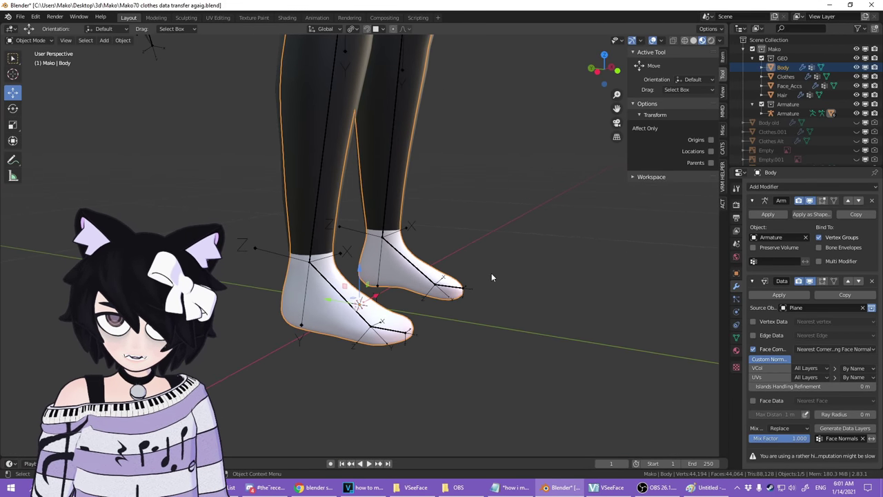
scroll(493, 265, "up", 2)
key("Tab")
middle_click_drag(528, 266, 469, 293)
key("2")
scroll(502, 274, "up", 4)
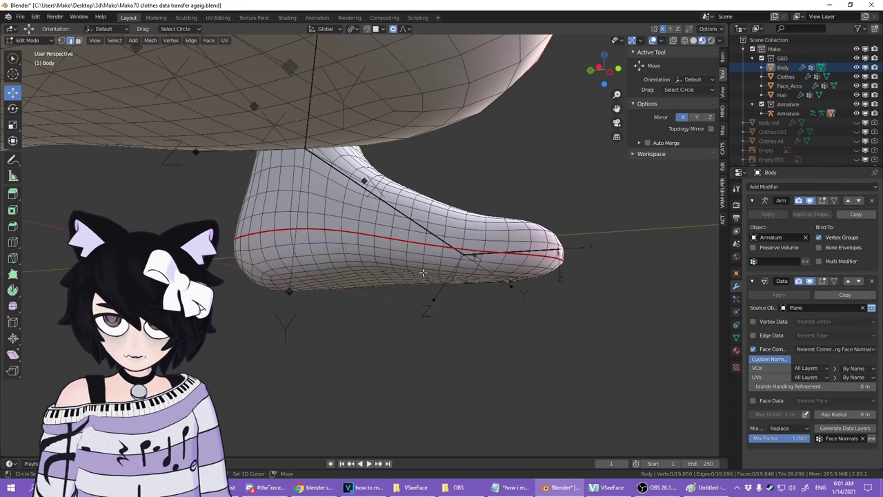
- Select individual faces on the sole of the foot and move them to show how the dense mesh deforms
scroll(380, 289, "up", 1)
middle_click_drag(380, 289, 429, 267)
key("3")
left_click_drag(386, 258, 404, 277)
key("ctrl+z")
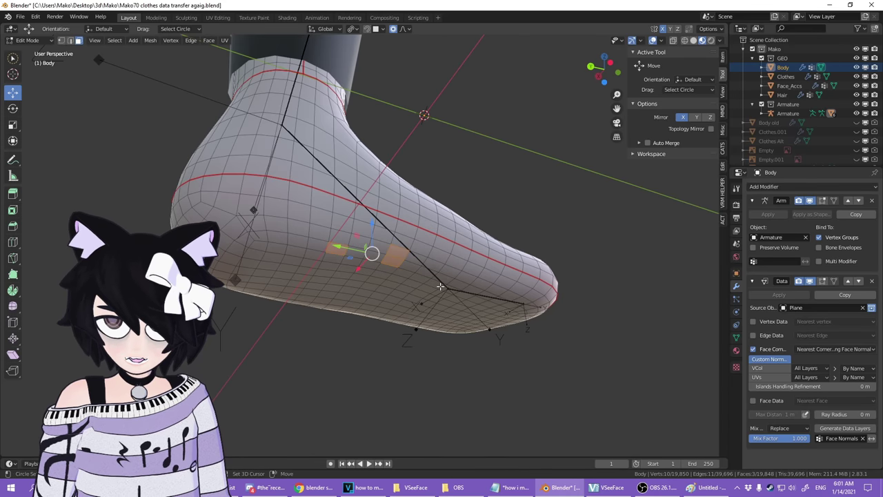
middle_click_drag(371, 261, 485, 241)
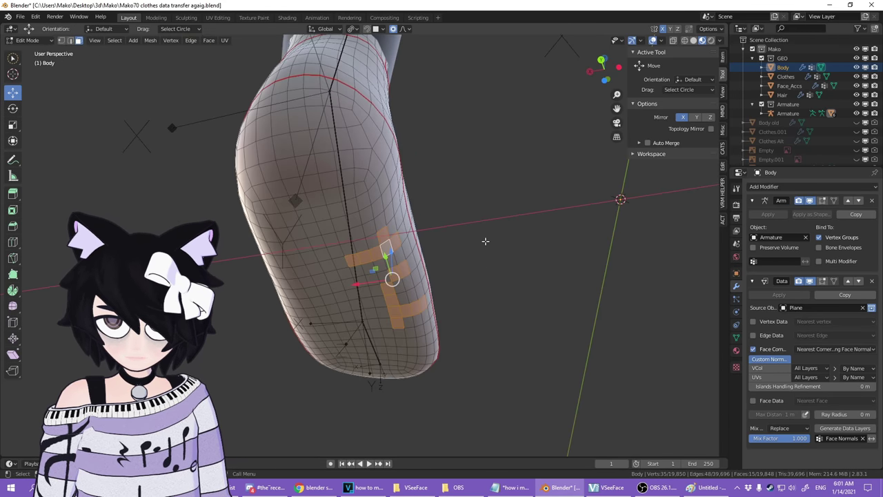
left_click_drag(391, 278, 383, 274)
scroll(393, 296, "up", 4)
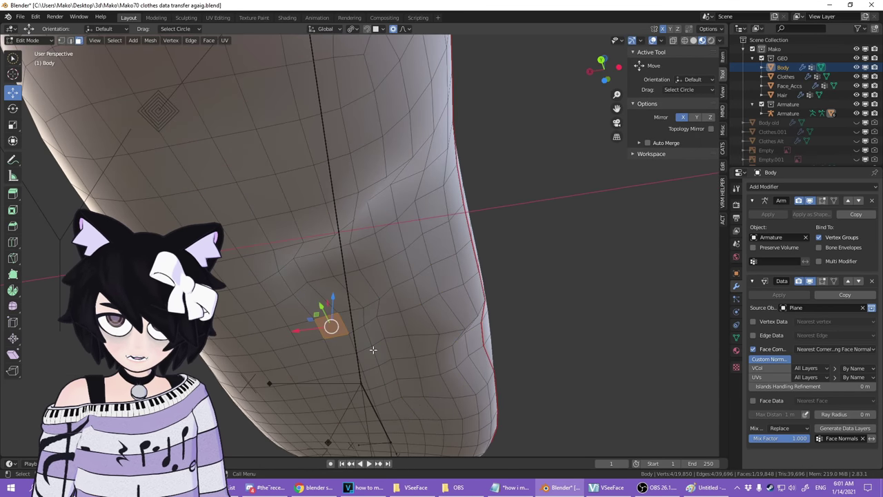
left_click_drag(334, 321, 317, 170)
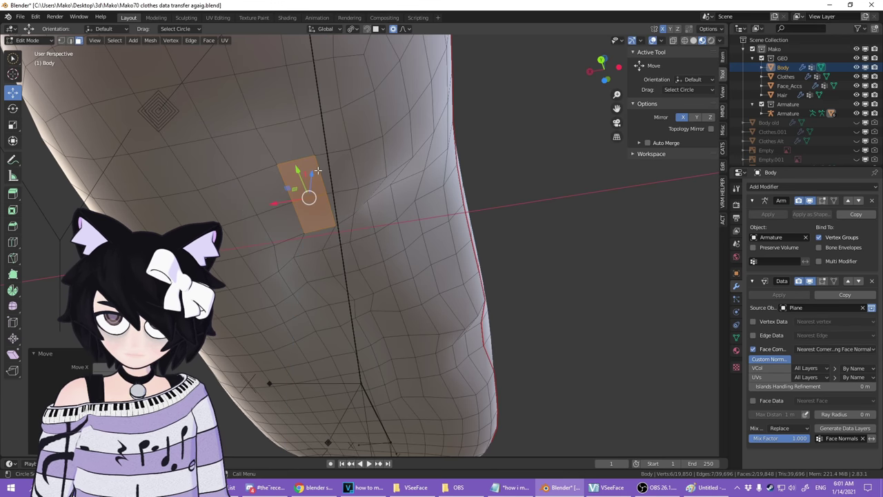
- Look through the numbered Mako .blend versions in the Save As file list and close it without saving
left_click(21, 17)
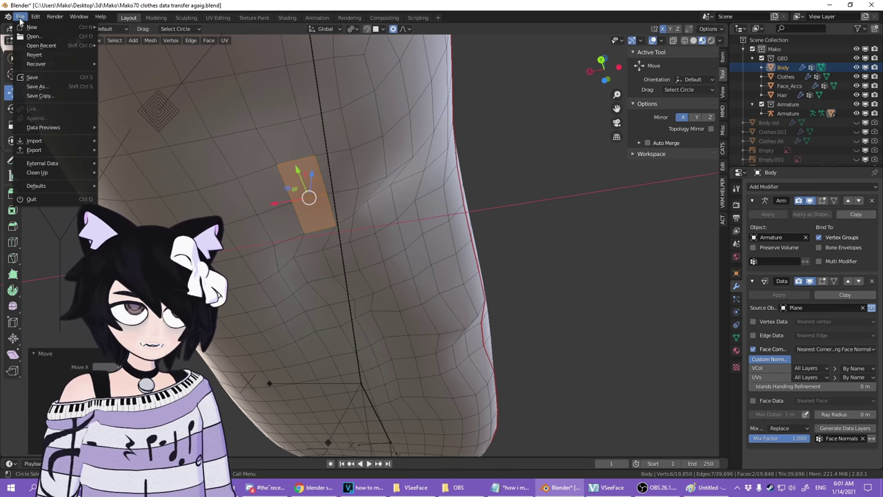
middle_click_drag(430, 180, 363, 319)
scroll(375, 304, "down", 3)
scroll(368, 314, "down", 4)
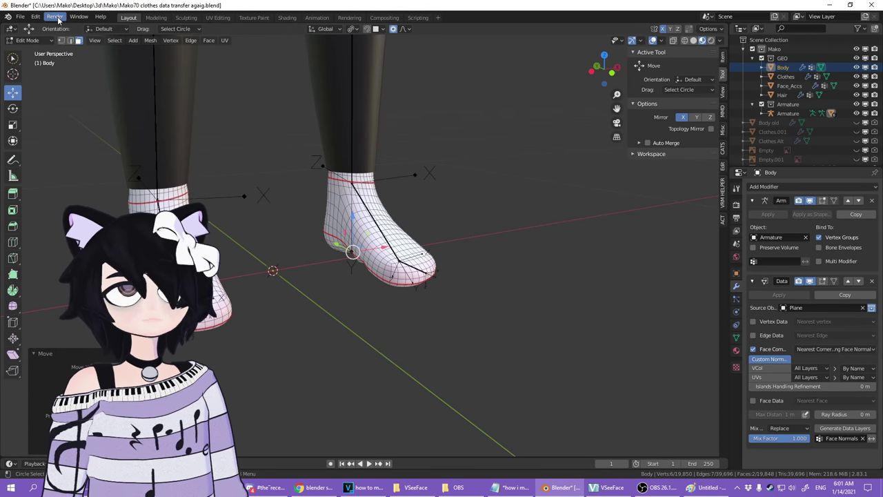
left_click(21, 17)
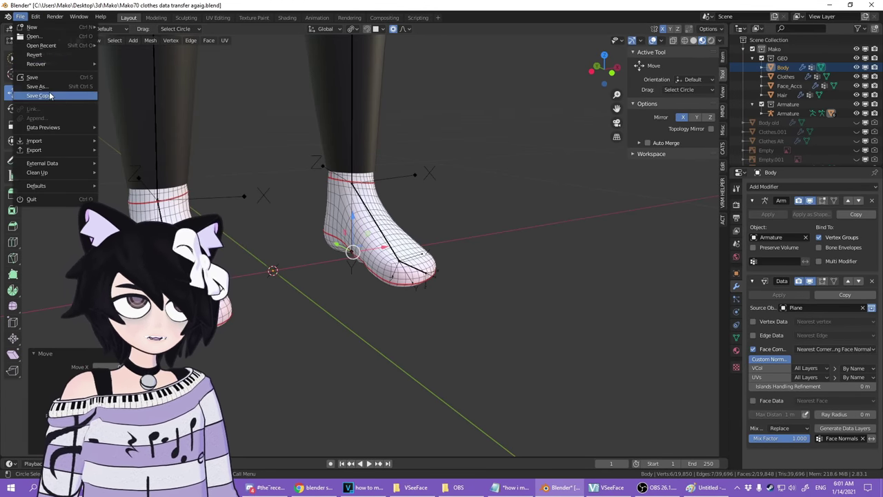
left_click(40, 87)
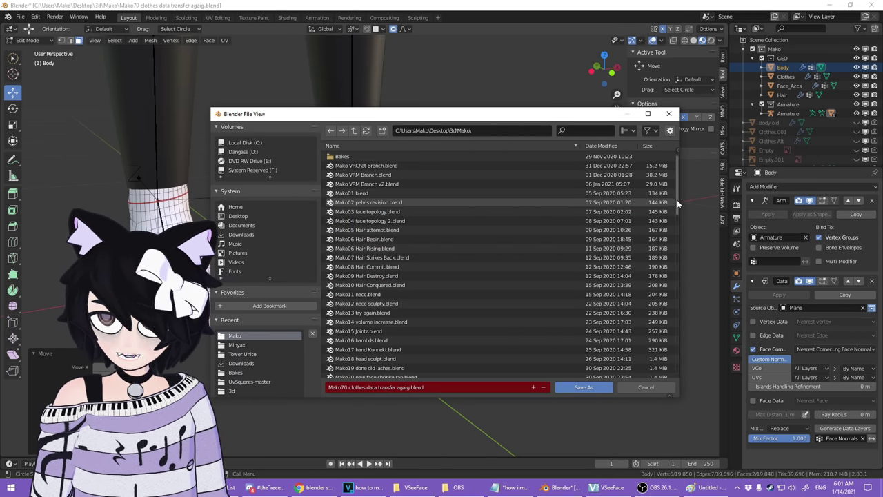
left_click_drag(679, 201, 698, 376)
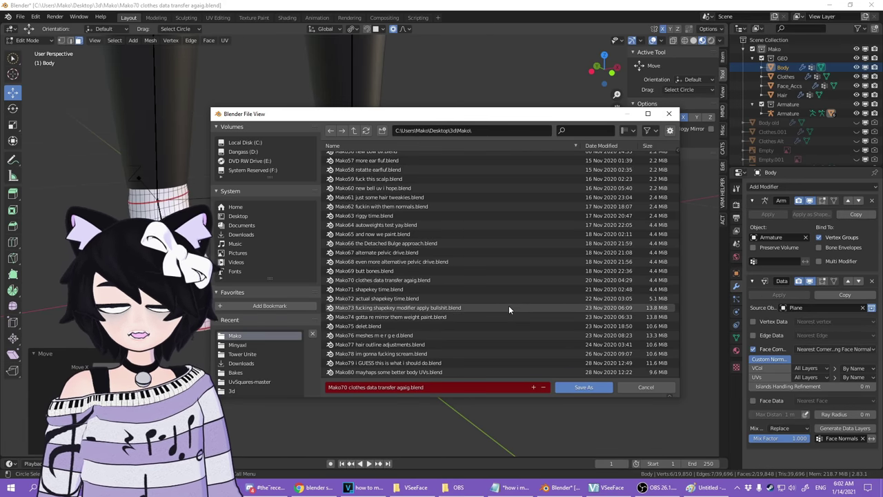
scroll(508, 305, "up", 5)
scroll(452, 296, "down", 5)
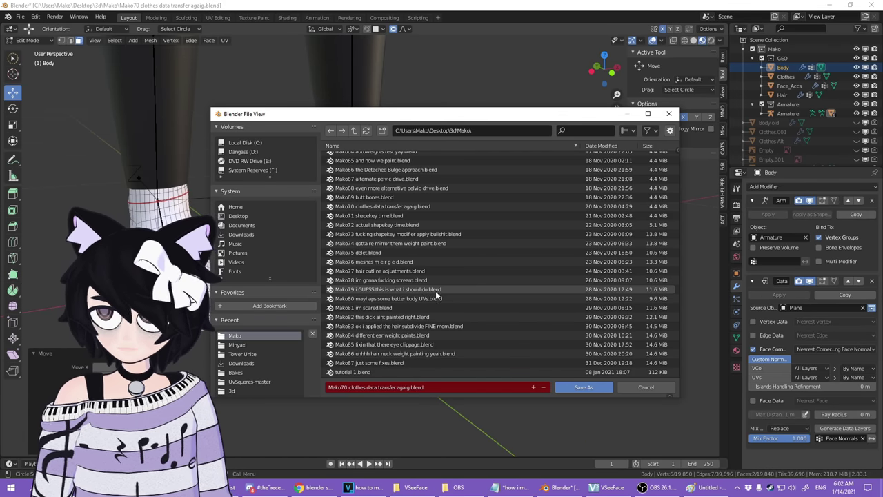
left_click(658, 388)
- Examine the foot mesh from several angles, comparing it in Object Mode and Edit Mode
scroll(507, 255, "up", 3)
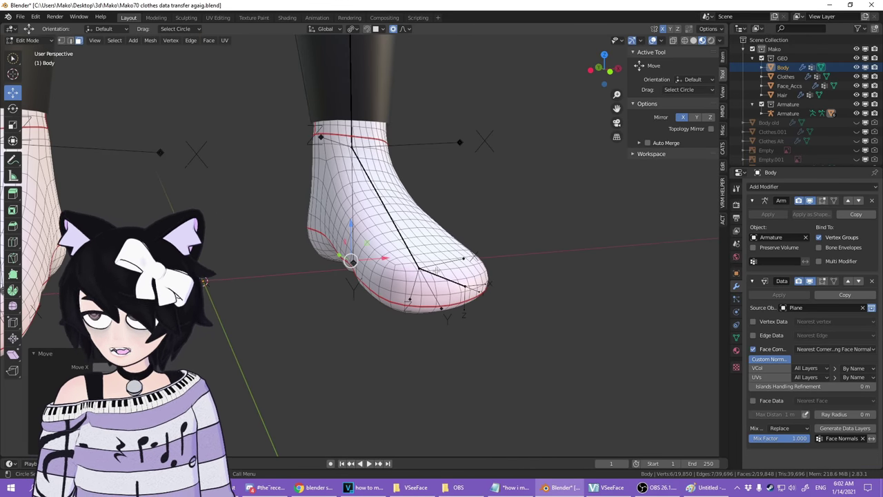
middle_click_drag(419, 308, 433, 346)
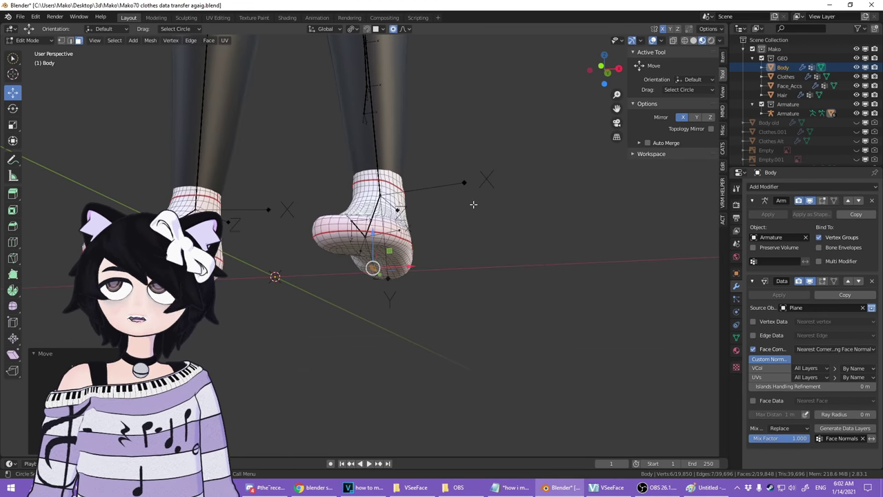
middle_click_drag(473, 204, 472, 228)
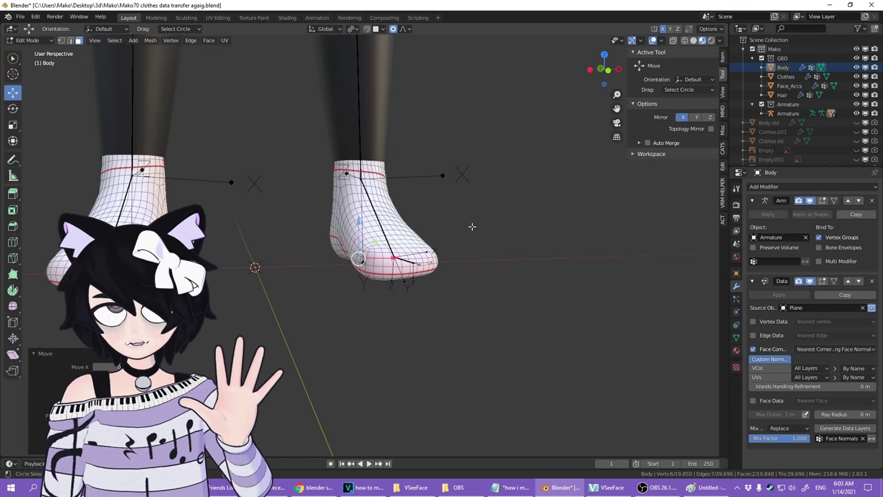
scroll(472, 226, "up", 2)
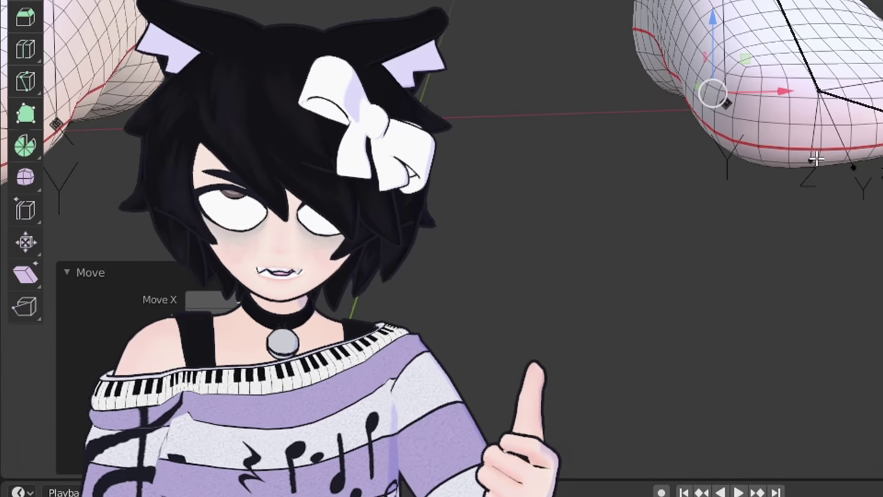
middle_click_drag(408, 297, 549, 197)
key("Tab")
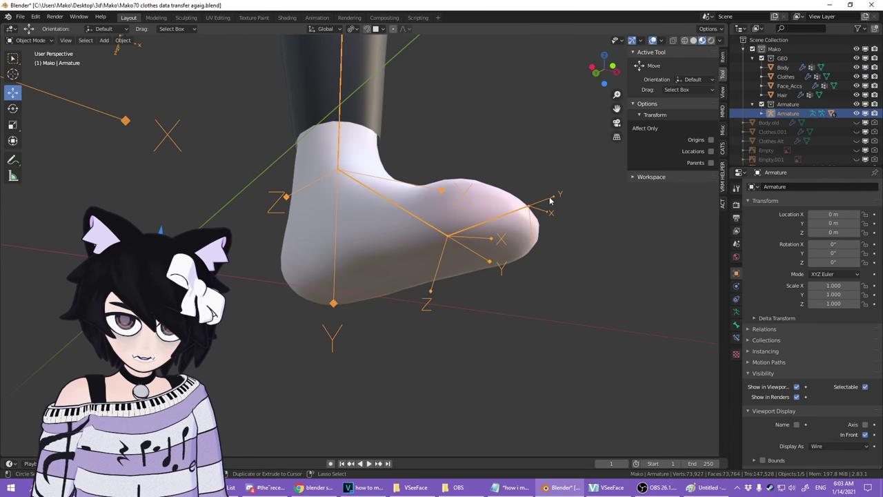
key("Tab")
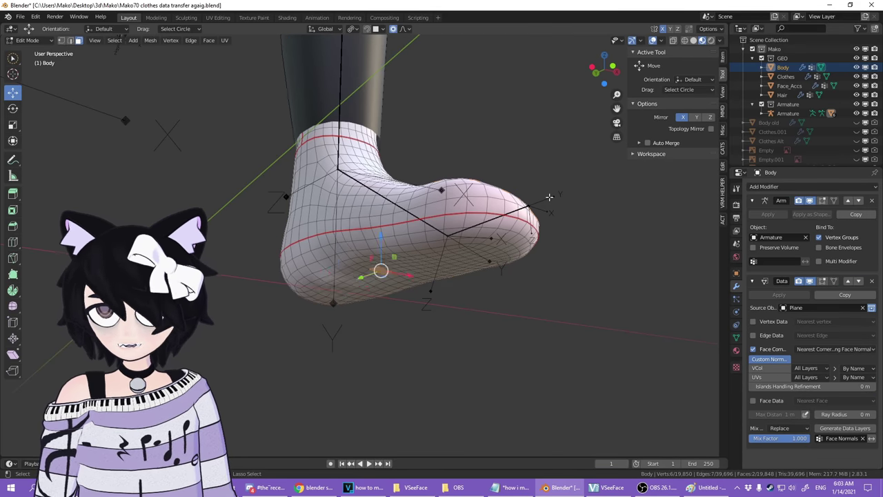
middle_click_drag(451, 220, 618, 303)
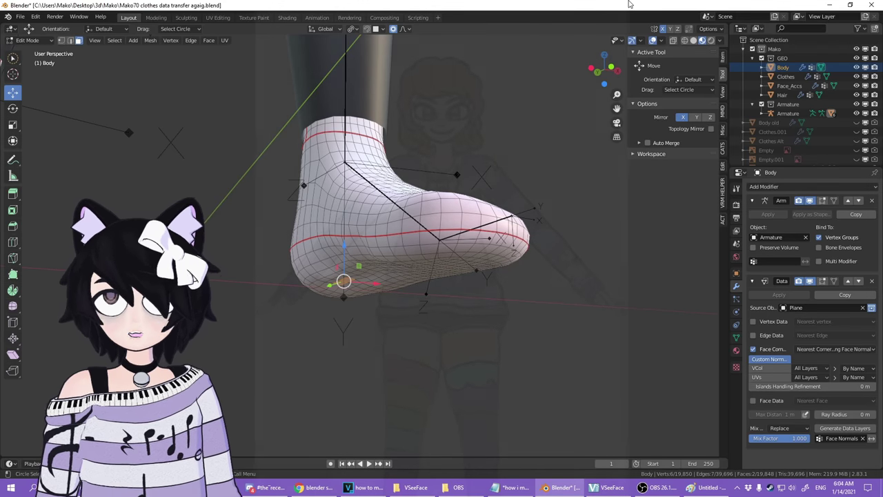
scroll(429, 110, "down", 6)
middle_click_drag(425, 109, 484, 266, "shift")
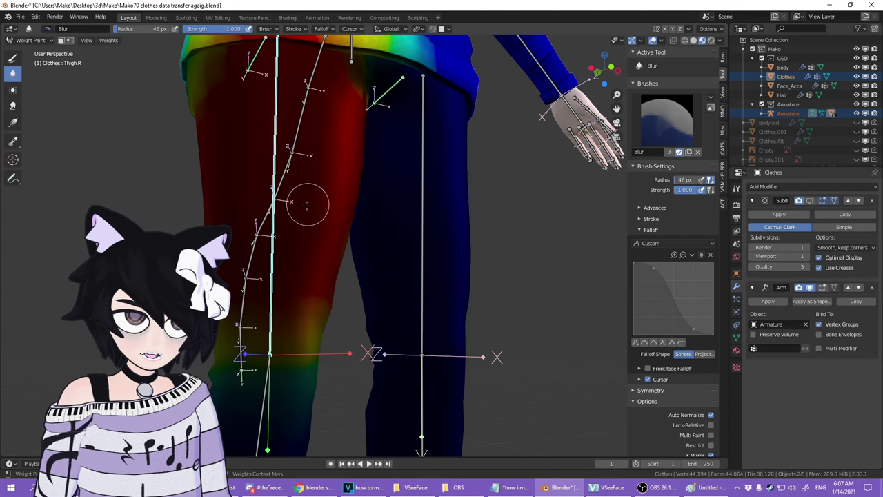
- Show the clothes in wireframe shading and examine the Thigh.R weights around the knee in Weight Paint mode
middle_click_drag(361, 263, 395, 225, "shift")
left_click(685, 40)
mouse_move(290, 278)
middle_mouse_down("shift")
mouse_move(320, 236)
mouse_move(348, 236)
middle_mouse_up("shift")
left_click_drag(370, 232, 259, 261)
middle_click_drag(359, 289, 461, 279)
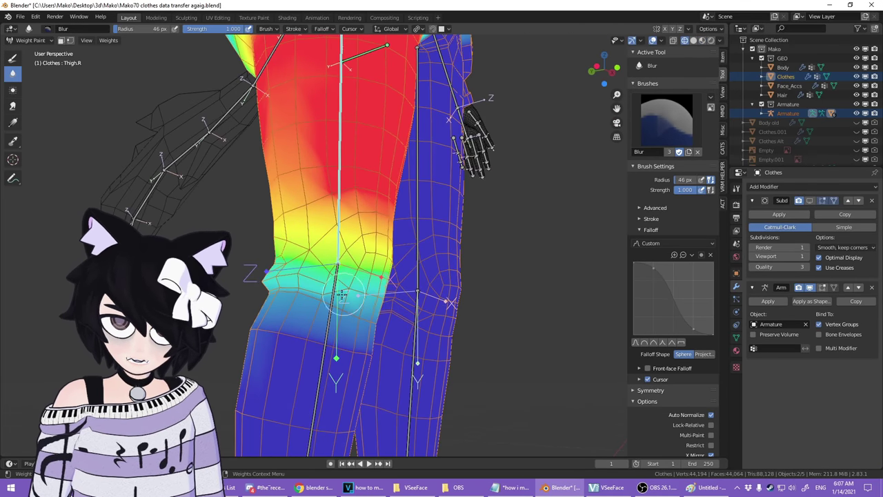
middle_click_drag(336, 292, 565, 278)
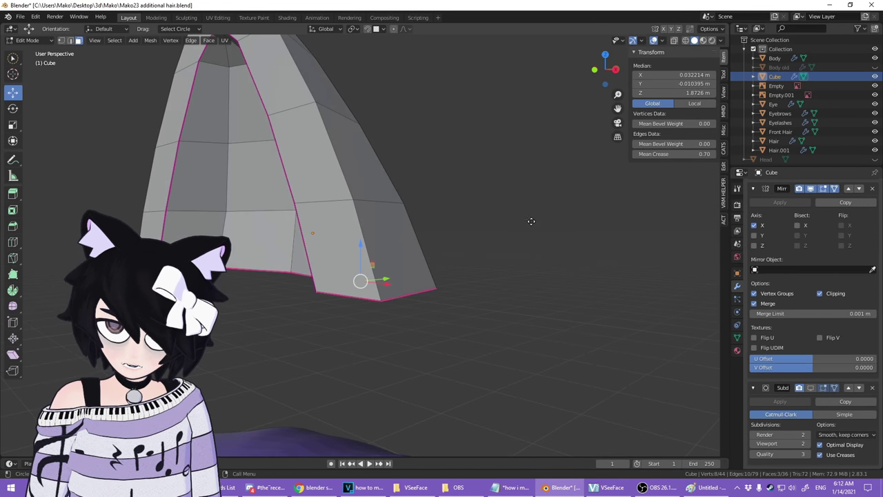
- Extrude the ear's bottom faces twice, cancelling the first move so doubled faces remain, and pull the second extrusion downward
key("e")
right_click(521, 347)
middle_click_drag(523, 347, 523, 276)
key("e")
left_click(548, 366)
middle_click_drag(512, 364, 463, 339)
scroll(473, 354, "up", 1)
key("1")
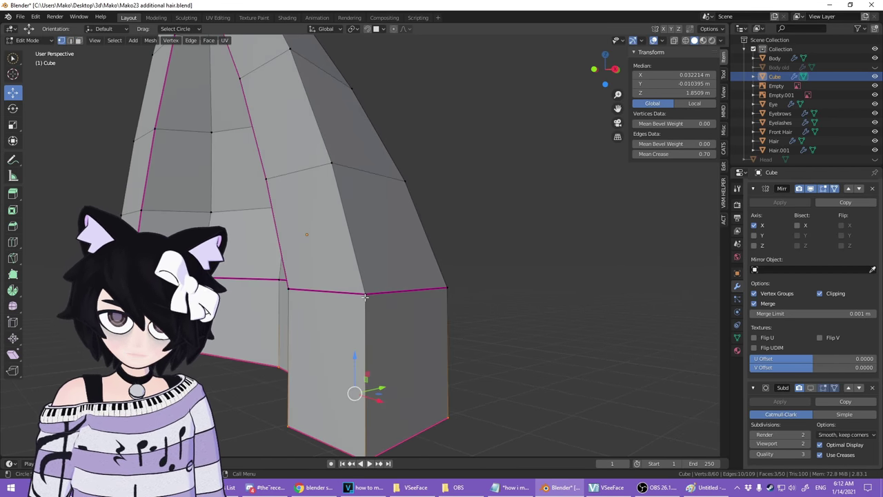
- Move one overlapping vertex on the ear's front seam downward to demonstrate the duplicate geometry
left_click(365, 293)
key("g")
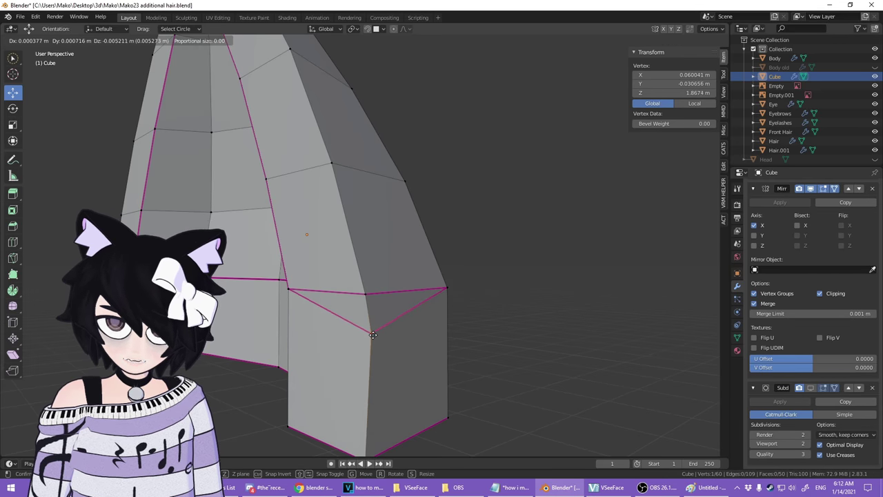
left_click(354, 330)
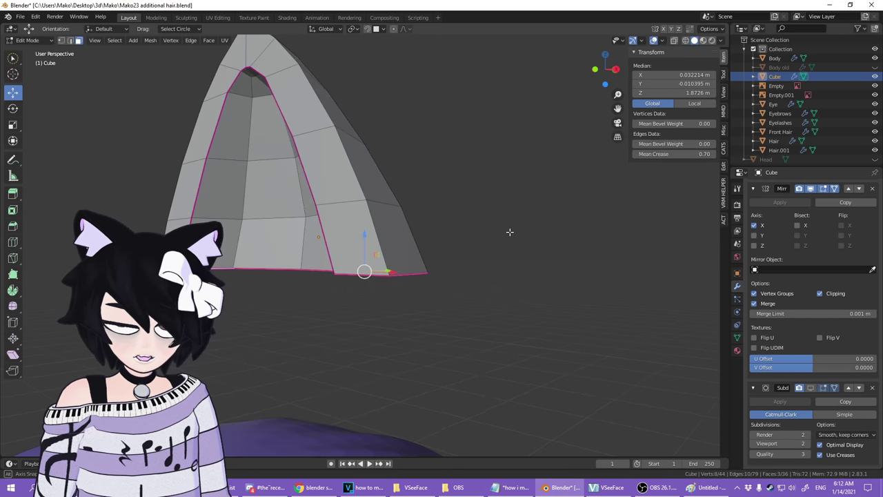
- Extrude the ear's bottom faces, cancel the extrusion's move, and shift the still attached new faces down and sideways
key("e")
right_click(499, 312)
middle_click_drag(483, 339, 456, 329)
scroll(423, 323, "up", 5)
middle_click_drag(314, 294, 375, 228, "shift")
key("g")
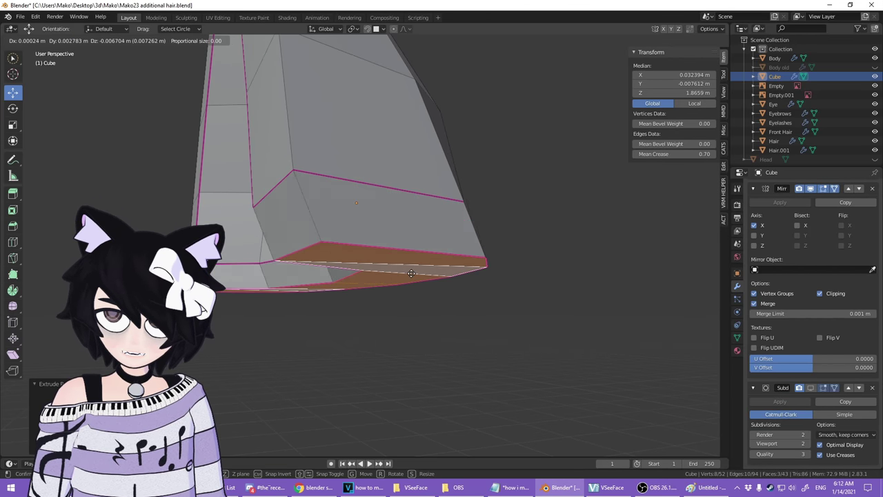
left_click(428, 311)
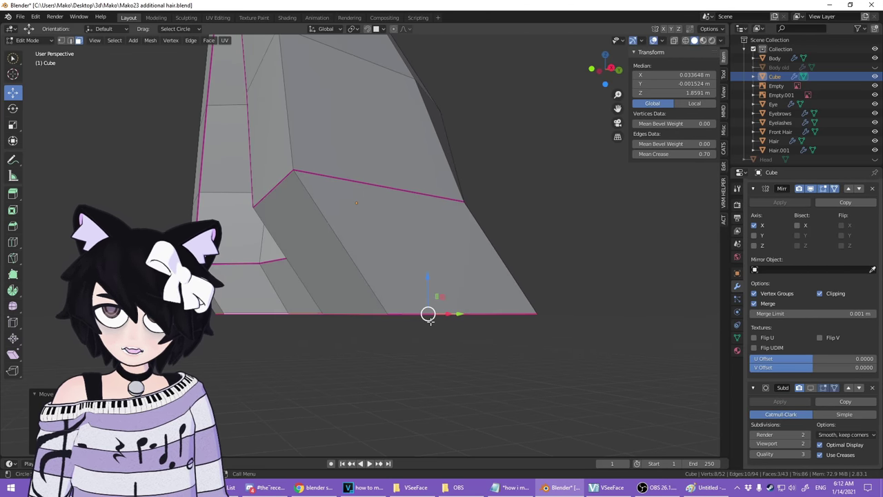
- Undo the stray extrusion at the ear's base, stepping back and forth through the history to compare the mesh
key("ctrl+z")
key("ctrl+z")
key("ctrl+z")
key("ctrl+z")
middle_click_drag(443, 319, 472, 318)
key("ctrl+shift+z")
key("ctrl+shift+z")
middle_click_drag(501, 267, 501, 269)
key("ctrl+z")
key("ctrl+shift+z")
key("ctrl+shift+z")
key("ctrl+z")
key("ctrl+z")
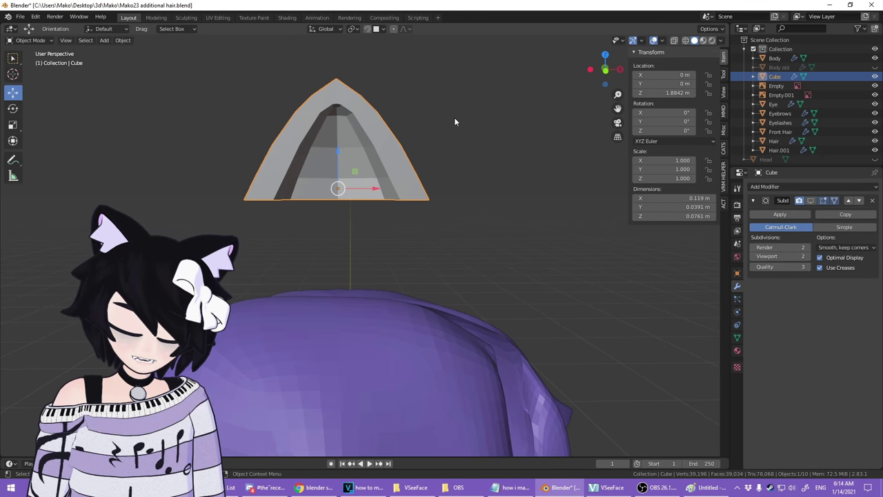
- Rotate the ear about 31° in Object Mode and move it onto the side of the head at about X 0.095 m, Z 1.797 m
key("r")
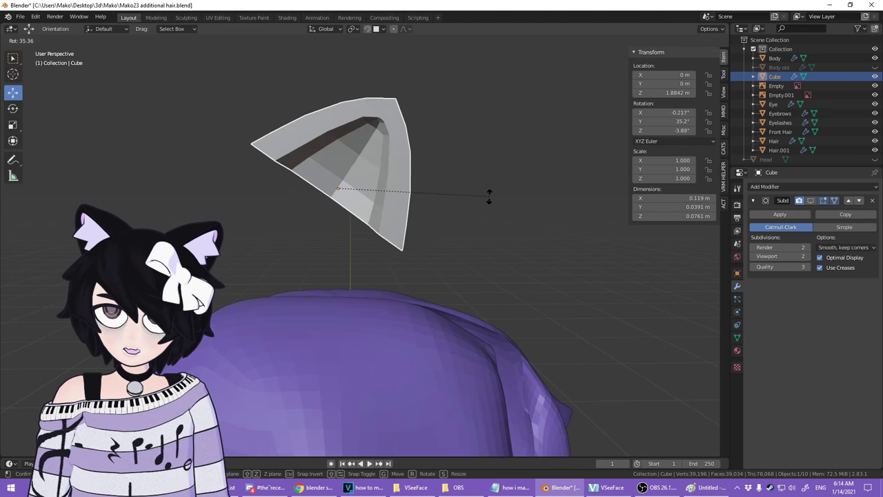
left_click(388, 185)
key("g")
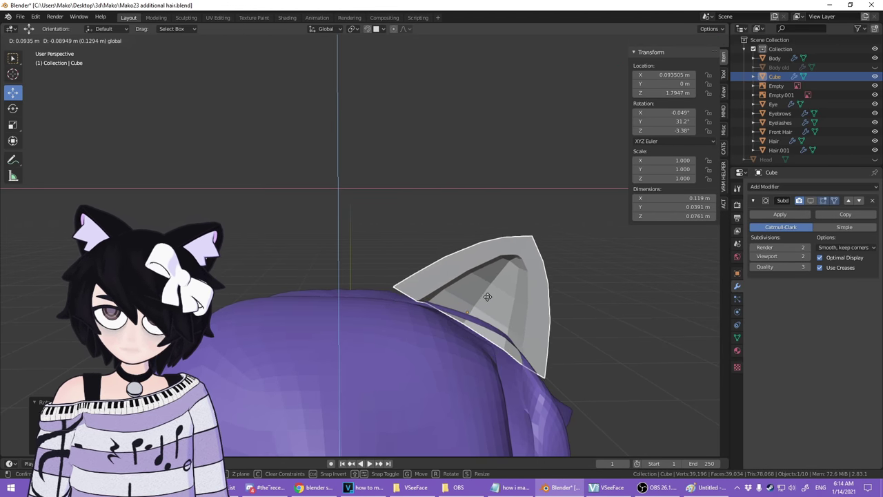
left_click(544, 285)
- Set the transform orientation to Local and select the vertex near the inner tip of the ear in Edit Mode
key("Tab")
scroll(341, 81, "up", 3)
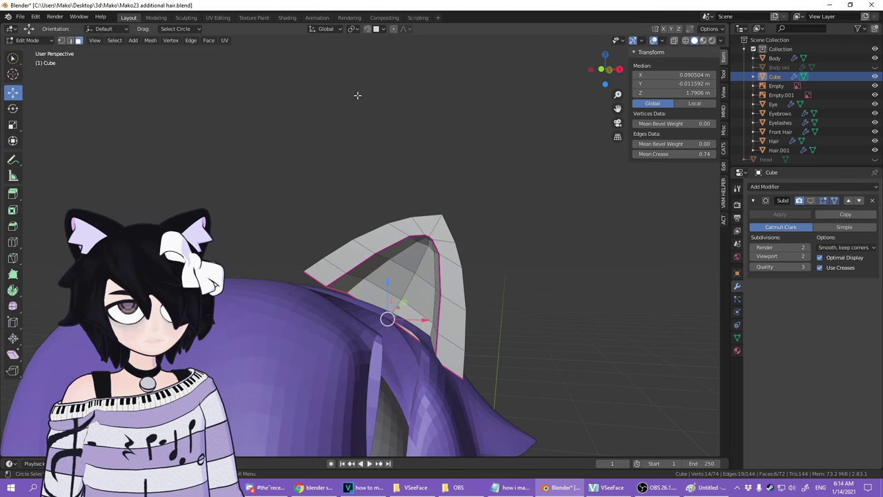
left_click(324, 29)
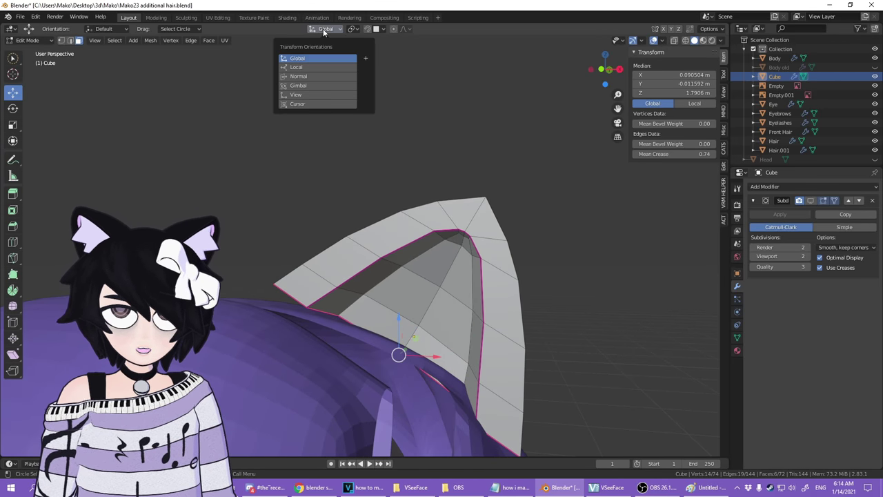
left_click(313, 67)
middle_click_drag(428, 312, 452, 268)
left_click(505, 149)
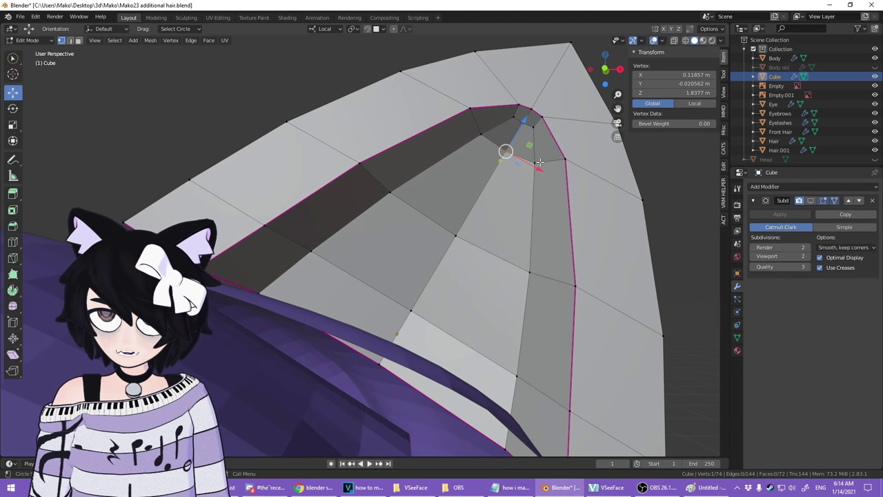
middle_click_drag(505, 150, 504, 184)
mouse_move(500, 198)
left_mouse_down()
mouse_move(511, 179)
mouse_move(499, 183)
left_mouse_up()
scroll(438, 238, "down", 3)
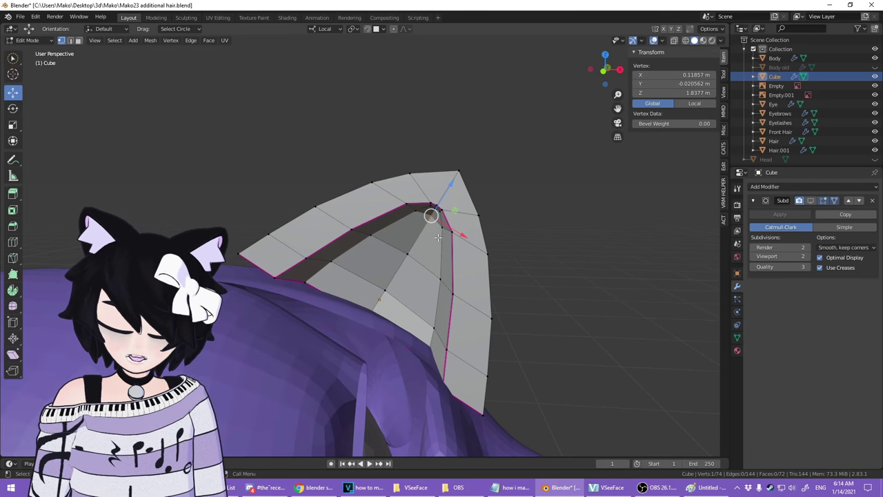
- Return the ear to Object Mode and apply all its transforms
key("Tab")
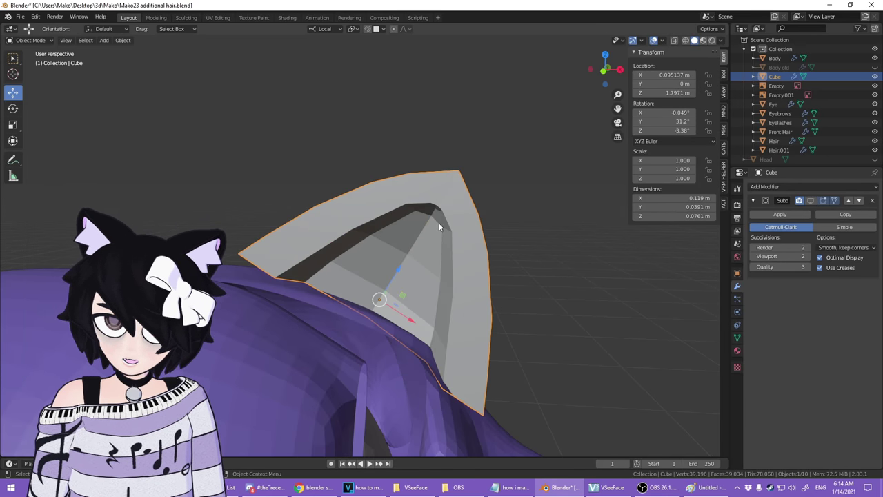
key("alt+a")
key("ctrl+z")
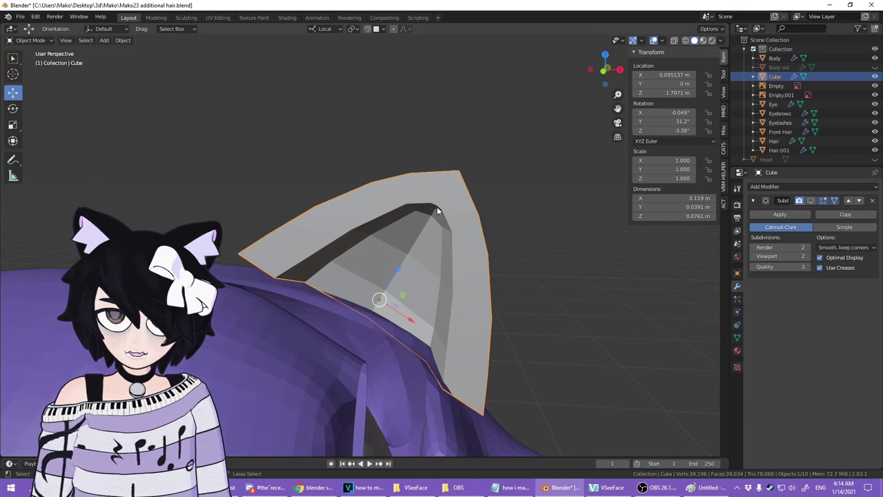
key("ctrl+a")
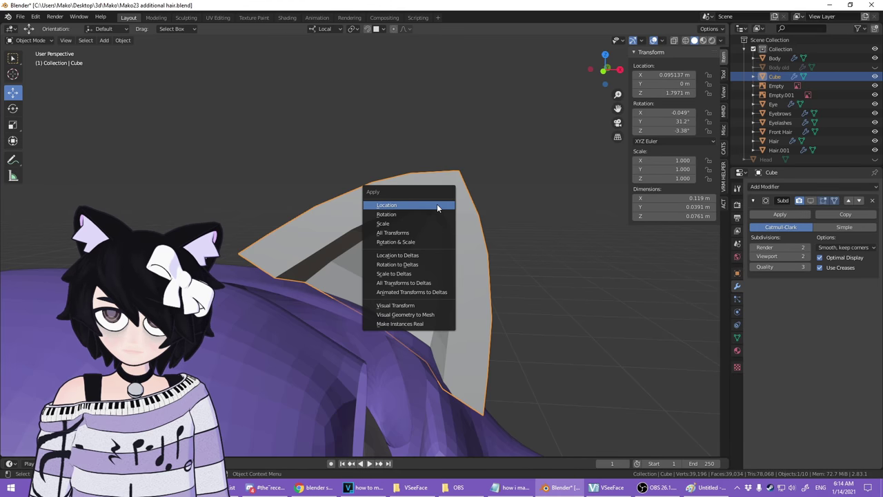
left_click(410, 232)
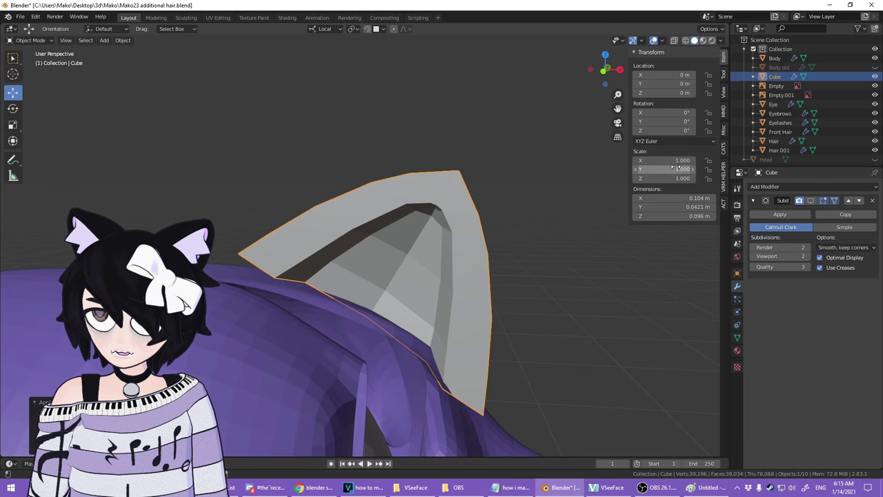
- Look down the whole body to check where the ear's origin lies with its transforms applied
scroll(476, 172, "down", 8)
middle_click_drag(411, 414, 422, 232, "shift")
scroll(442, 296, "up", 3)
middle_click_drag(449, 314, 442, 226, "shift")
scroll(366, 339, "down", 3)
middle_click_drag(418, 140, 384, 432, "shift")
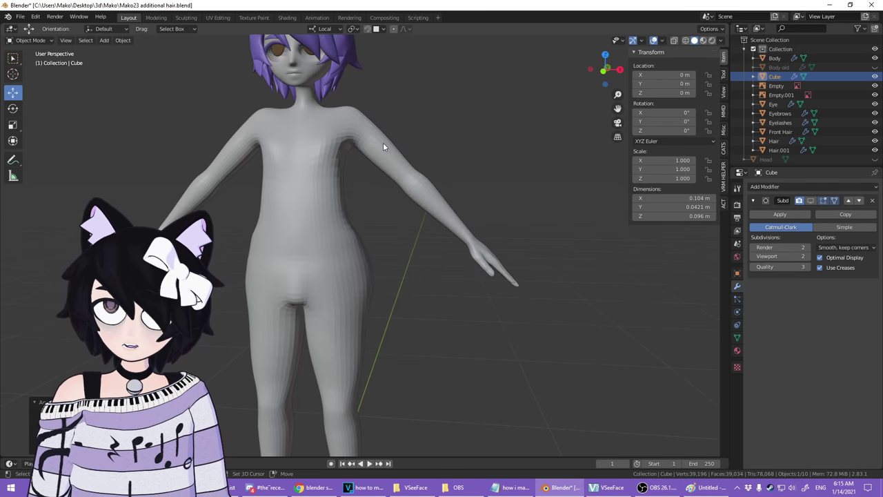
middle_click_drag(383, 143, 425, 320, "shift")
scroll(445, 300, "up", 6)
- Add a Mirror modifier on the X axis to the rotated ear and start moving its whole mesh in Edit Mode
left_click(764, 186)
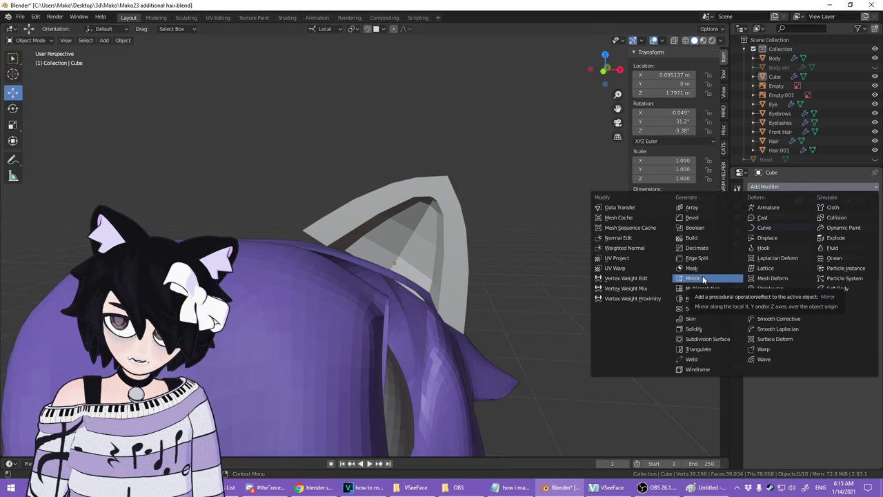
left_click(703, 278)
scroll(444, 268, "down", 5)
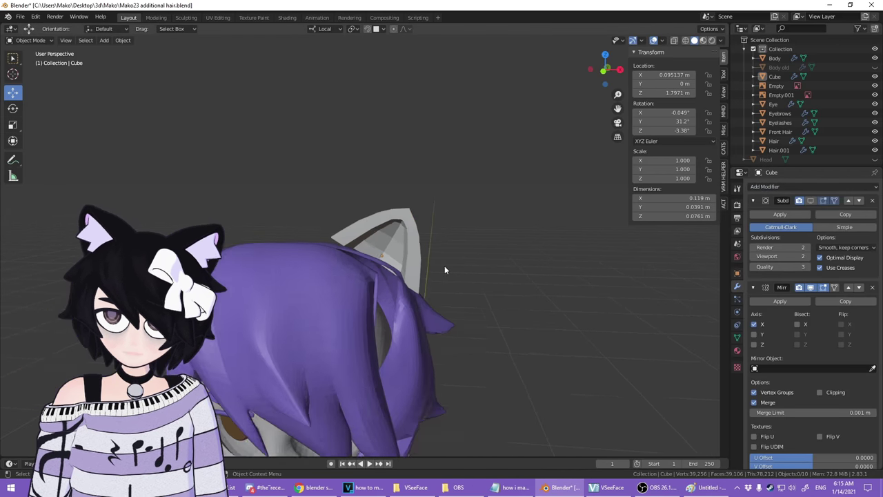
middle_click_drag(436, 287, 455, 241, "shift")
scroll(456, 93, "down", 5)
middle_click_drag(480, 345, 481, 185, "shift")
scroll(481, 180, "down", 5)
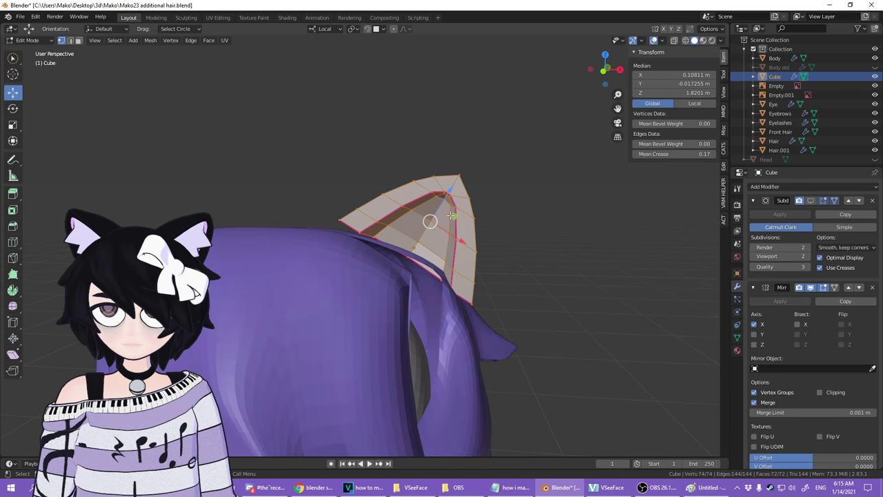
key("g")
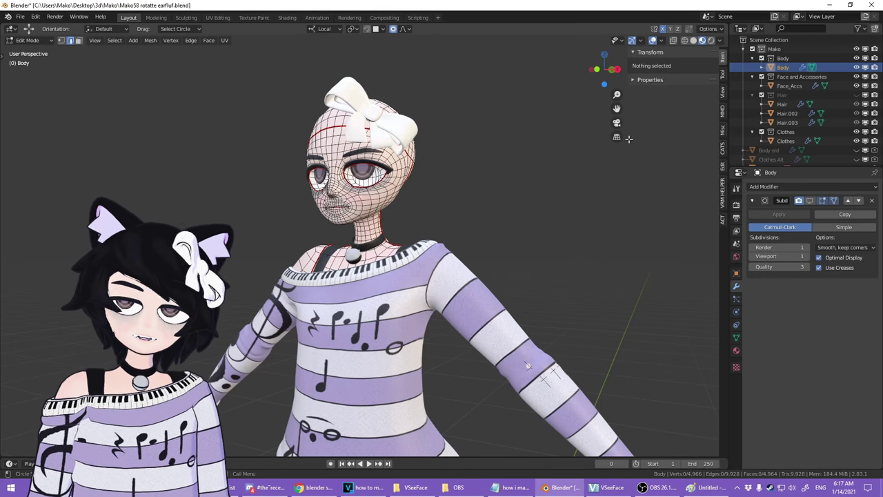
- Examine the topology of the Body mesh on the face, back of the head and neck
scroll(422, 120, "up", 4)
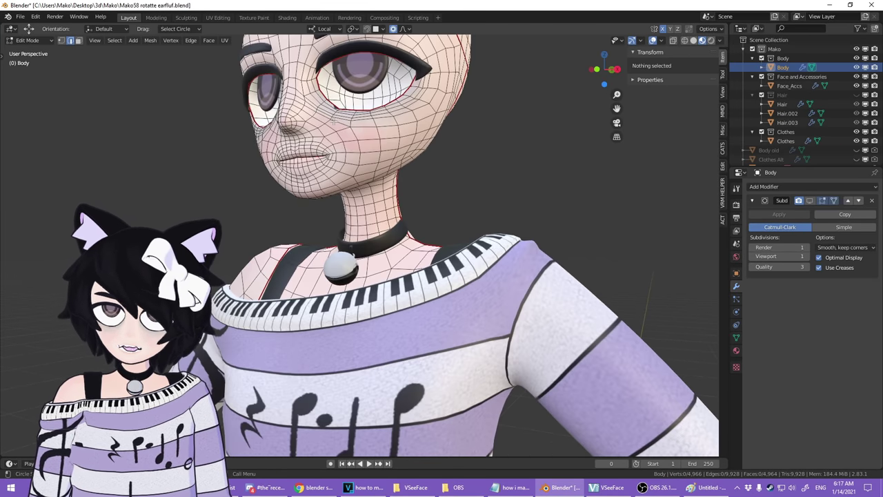
middle_click_drag(325, 191, 406, 304)
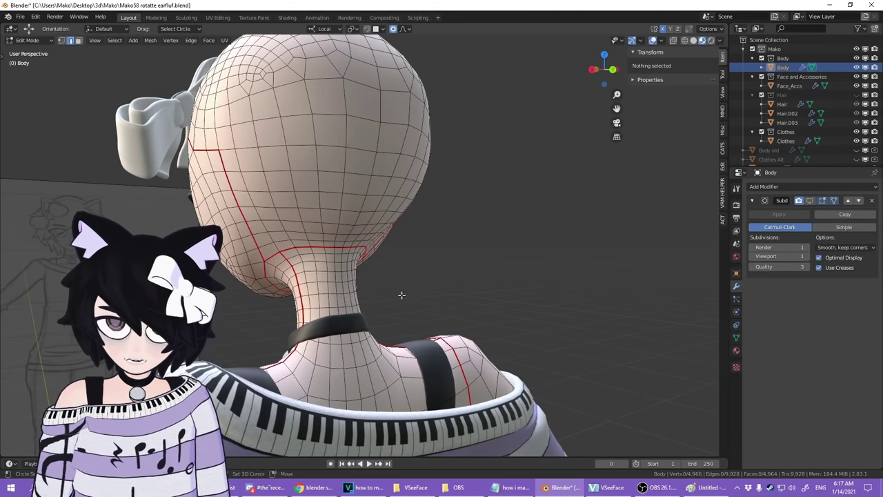
scroll(397, 291, "up", 4)
scroll(396, 290, "down", 5)
middle_click_drag(317, 325, 382, 274, "shift")
scroll(442, 209, "up", 2)
scroll(386, 268, "down", 1)
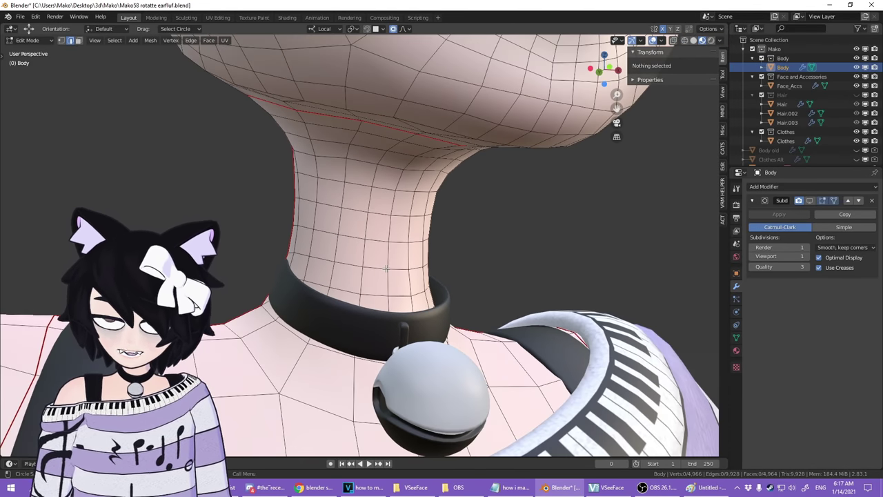
- Dissolve two alternate horizontal edge loops around the neck above the choker
scroll(387, 268, "up", 1)
left_click(367, 233, "alt")
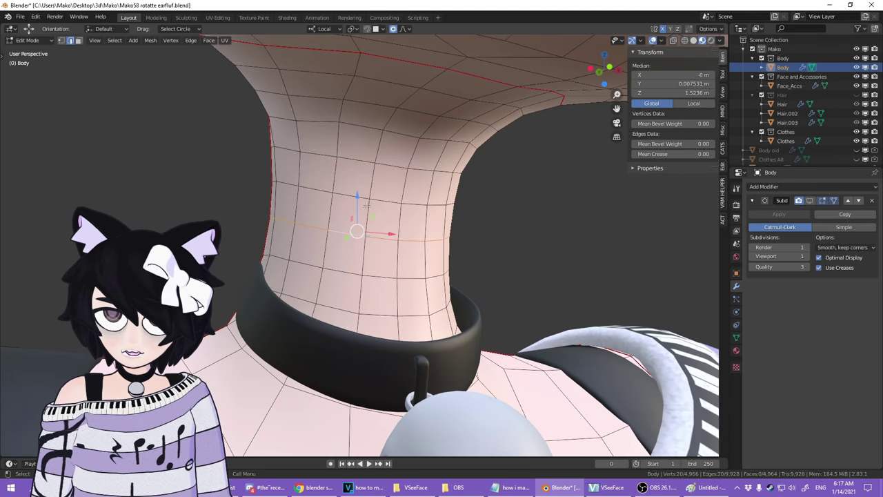
left_click(333, 306, "alt+shift")
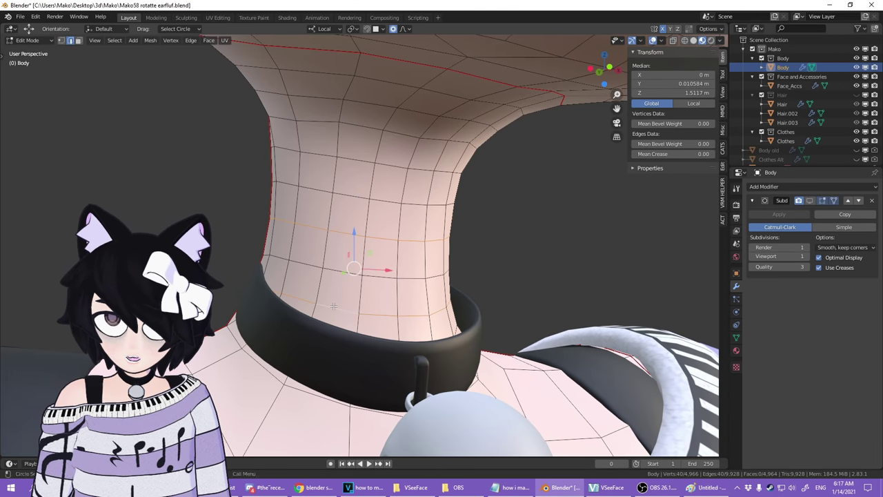
key("x")
left_click(334, 306)
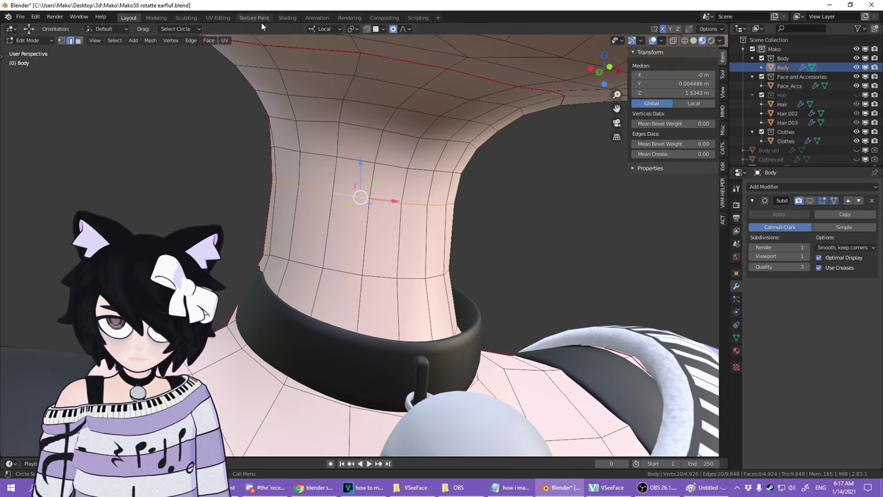
- Slide the two neighbouring neck edge loops along the surface with Edge Slide to even out their spacing
left_click(190, 40)
left_click(230, 147)
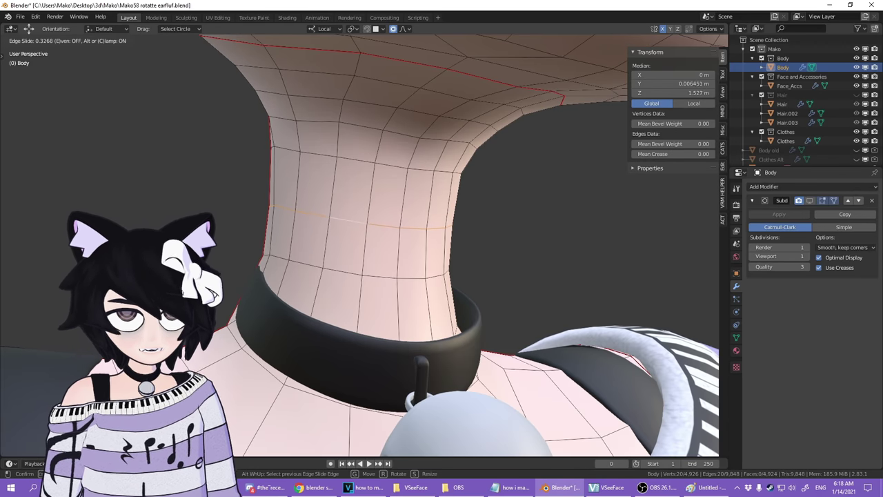
left_click(281, 238)
left_click(335, 273, "alt")
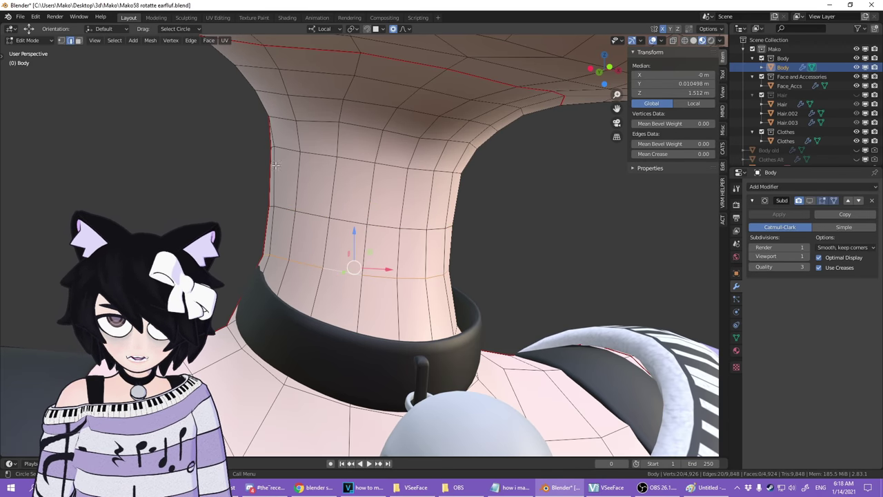
left_click(190, 40)
left_click(230, 147)
left_click(280, 234)
scroll(491, 259, "down", 6)
middle_click_drag(531, 256, 490, 258)
scroll(418, 241, "down", 4)
middle_click_drag(576, 231, 577, 266, "shift")
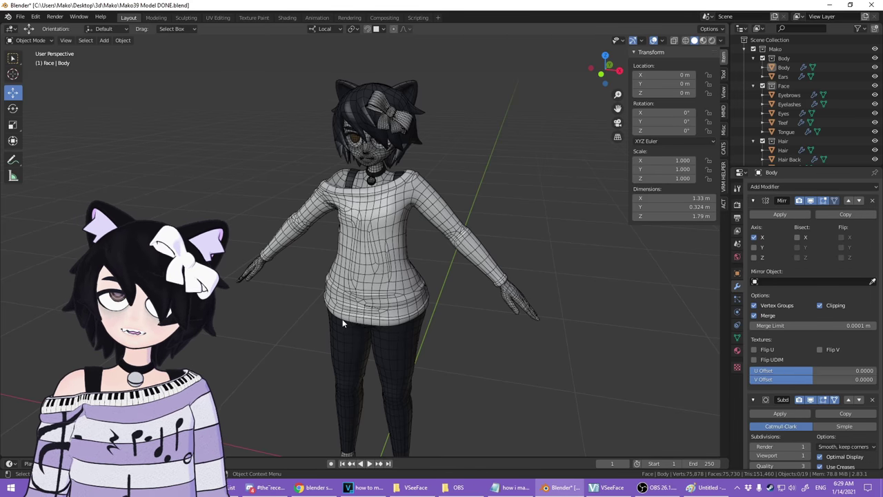
middle_click_drag(338, 318, 368, 309)
scroll(367, 308, "up", 5)
scroll(364, 256, "down", 4)
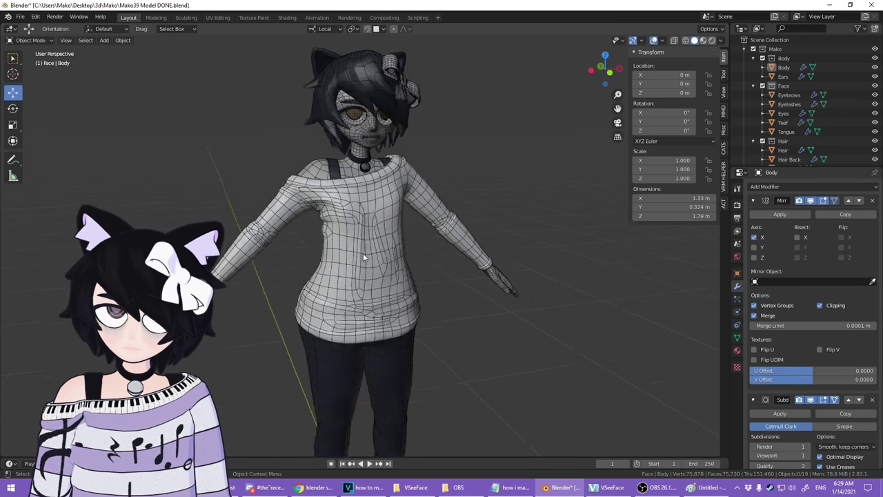
scroll(364, 258, "down", 1)
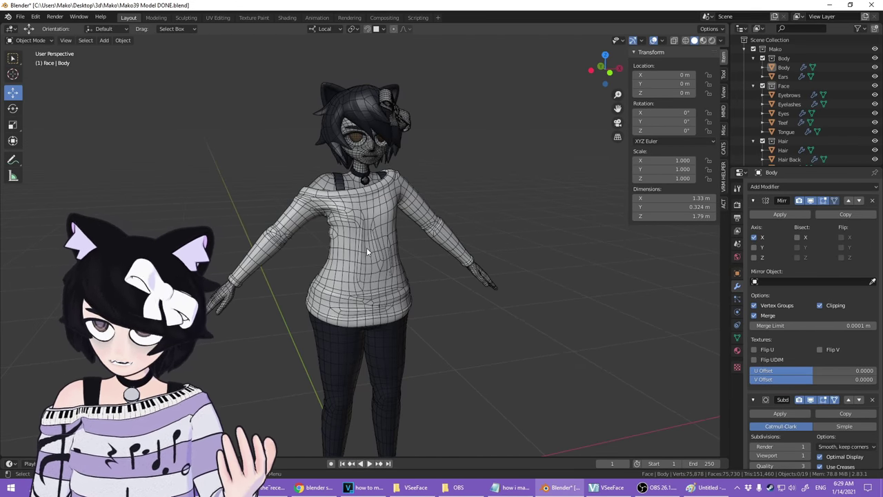